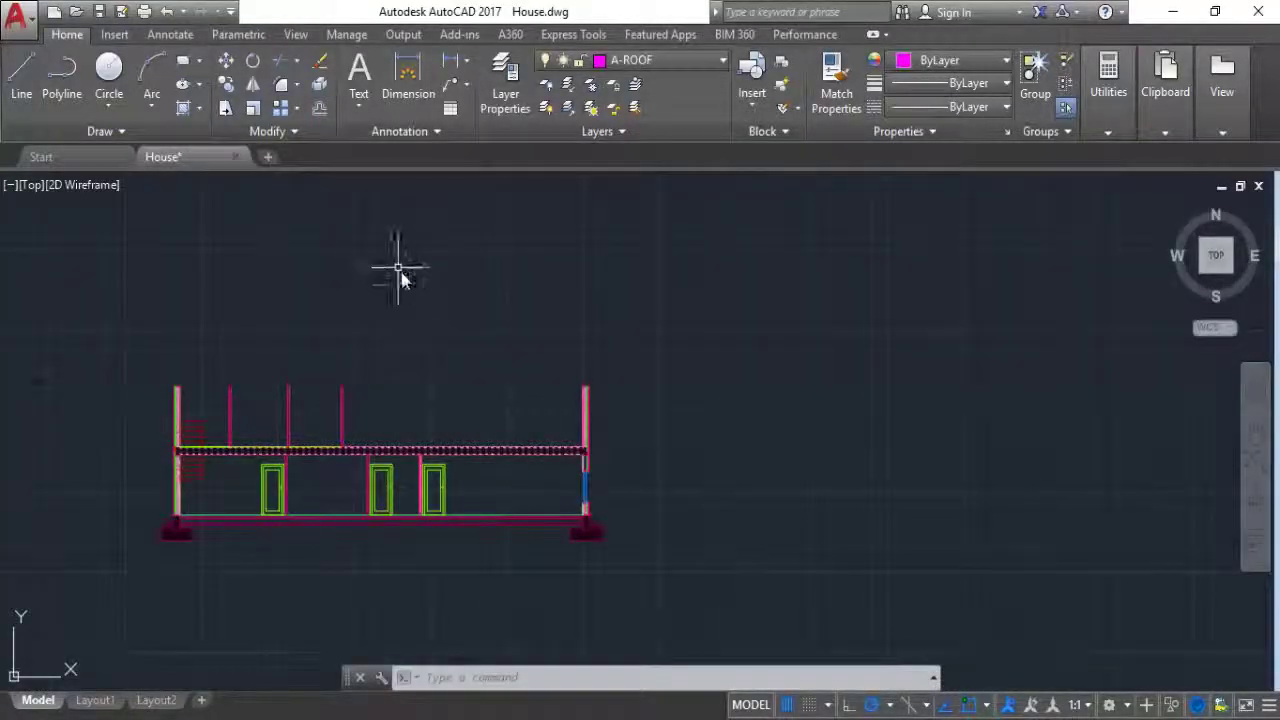
Step: Make A-ROOF the current layer
scroll(826, 466, down, 5)
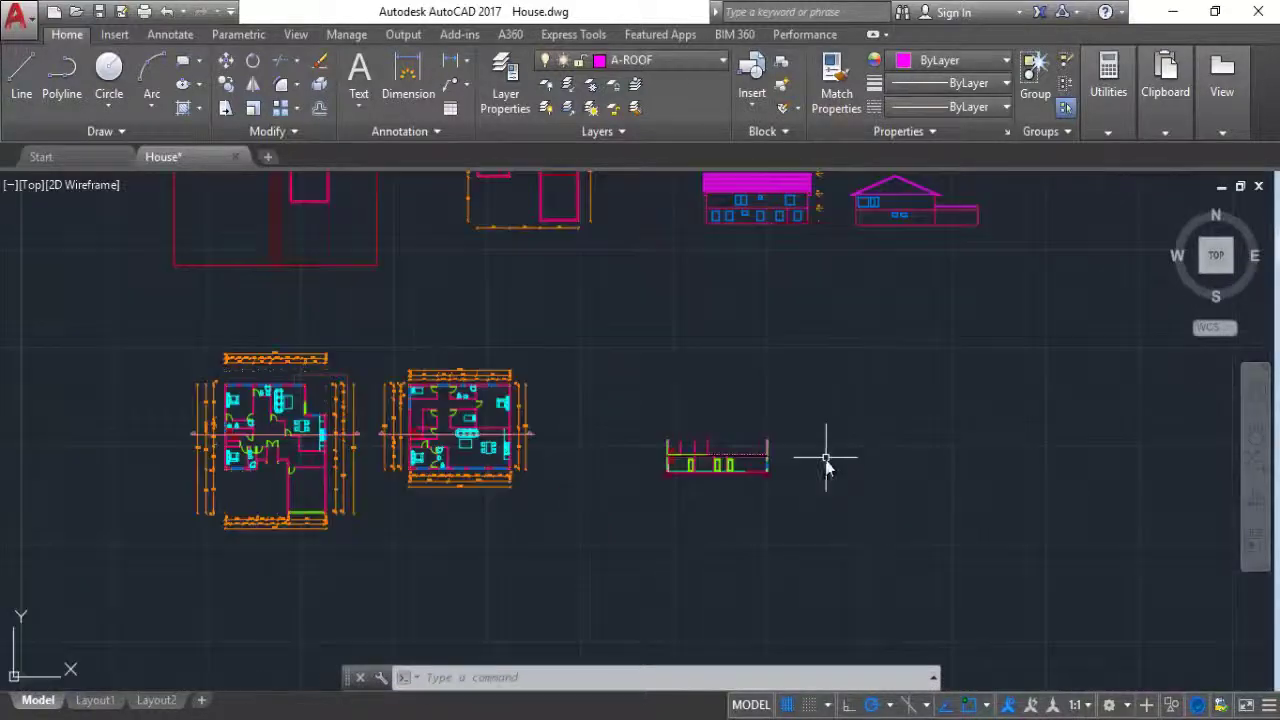
scroll(189, 428, up, 4)
scroll(400, 450, up, 1)
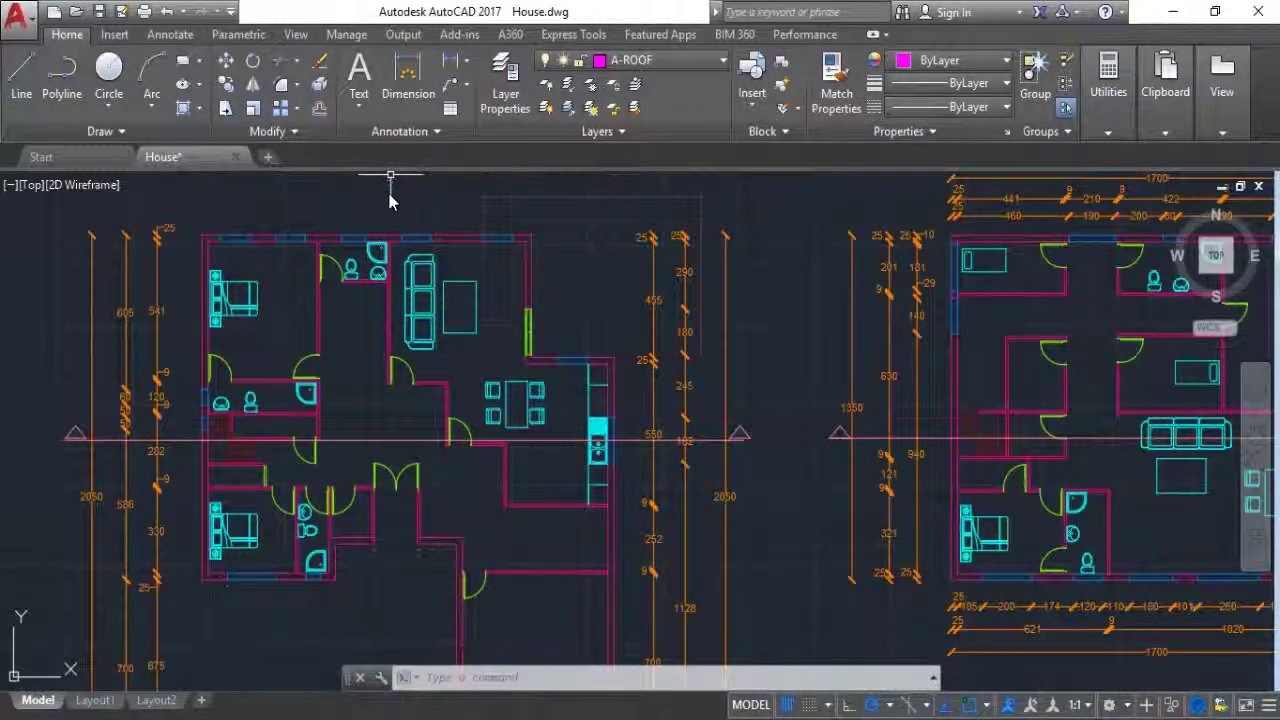
scroll(360, 432, down, 5)
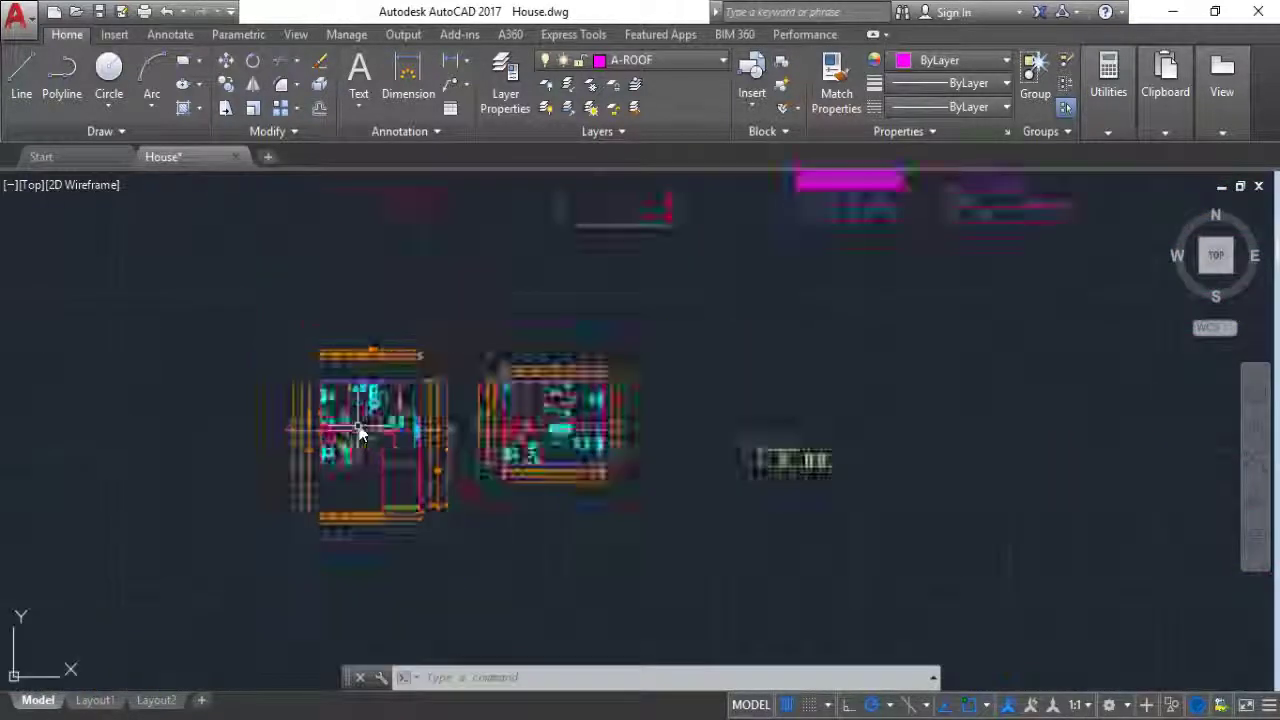
scroll(714, 204, up, 4)
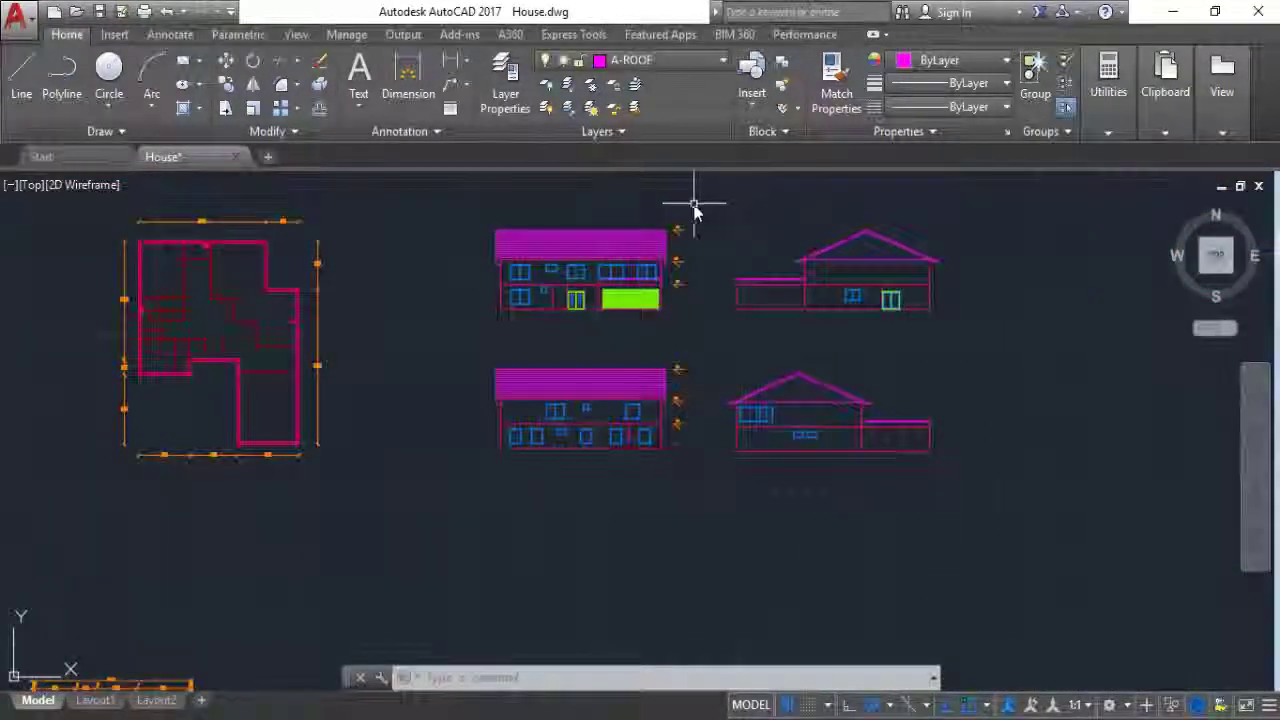
scroll(695, 210, up, 4)
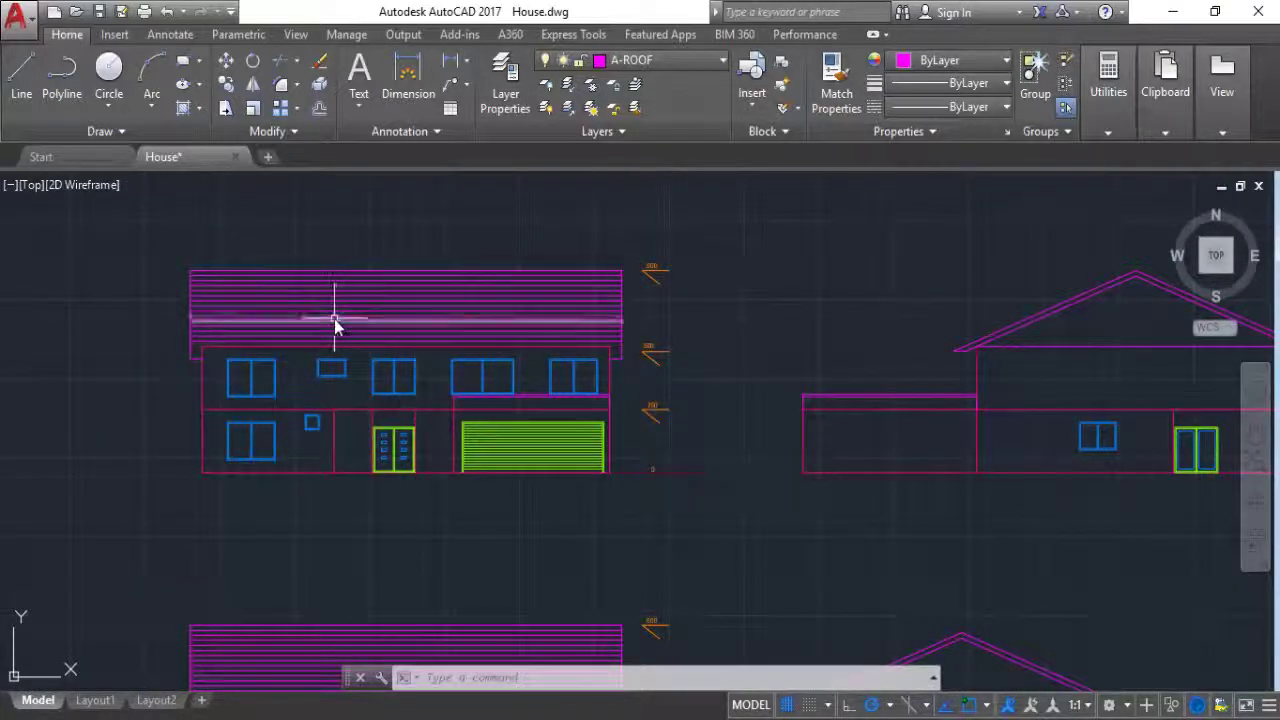
scroll(291, 343, down, 2)
scroll(850, 337, up, 2)
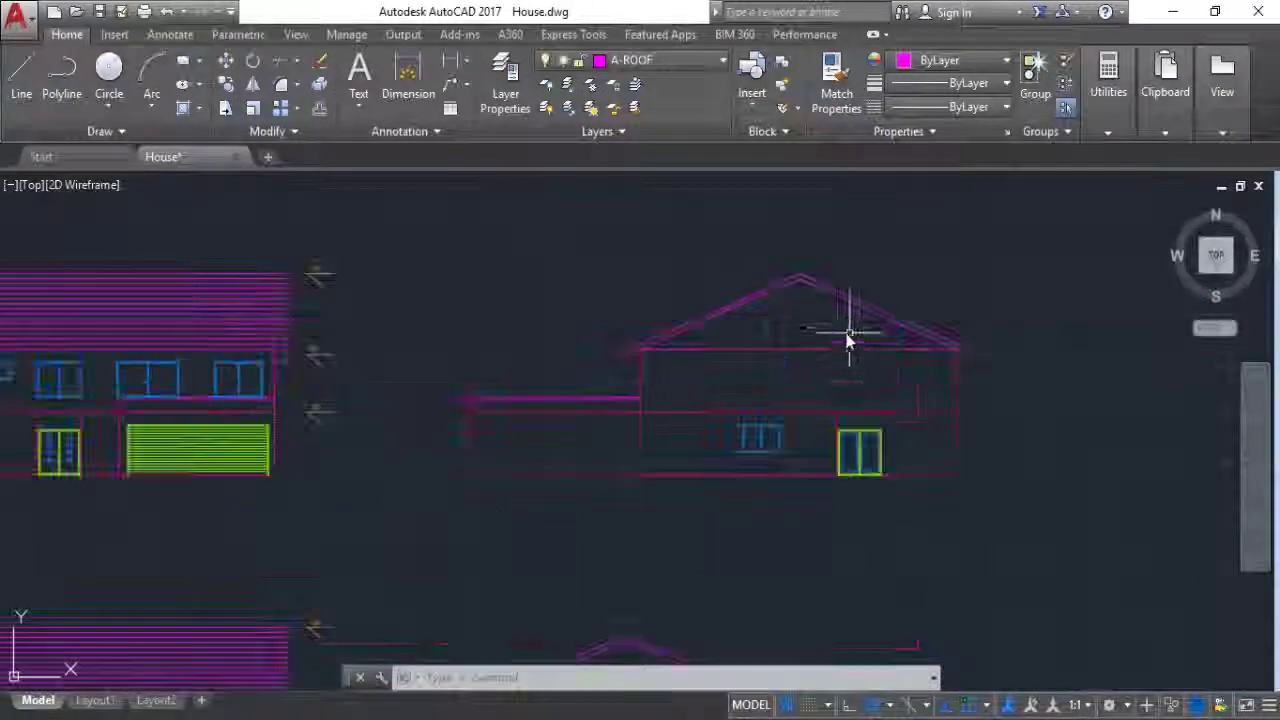
scroll(790, 328, down, 2)
scroll(149, 271, up, 2)
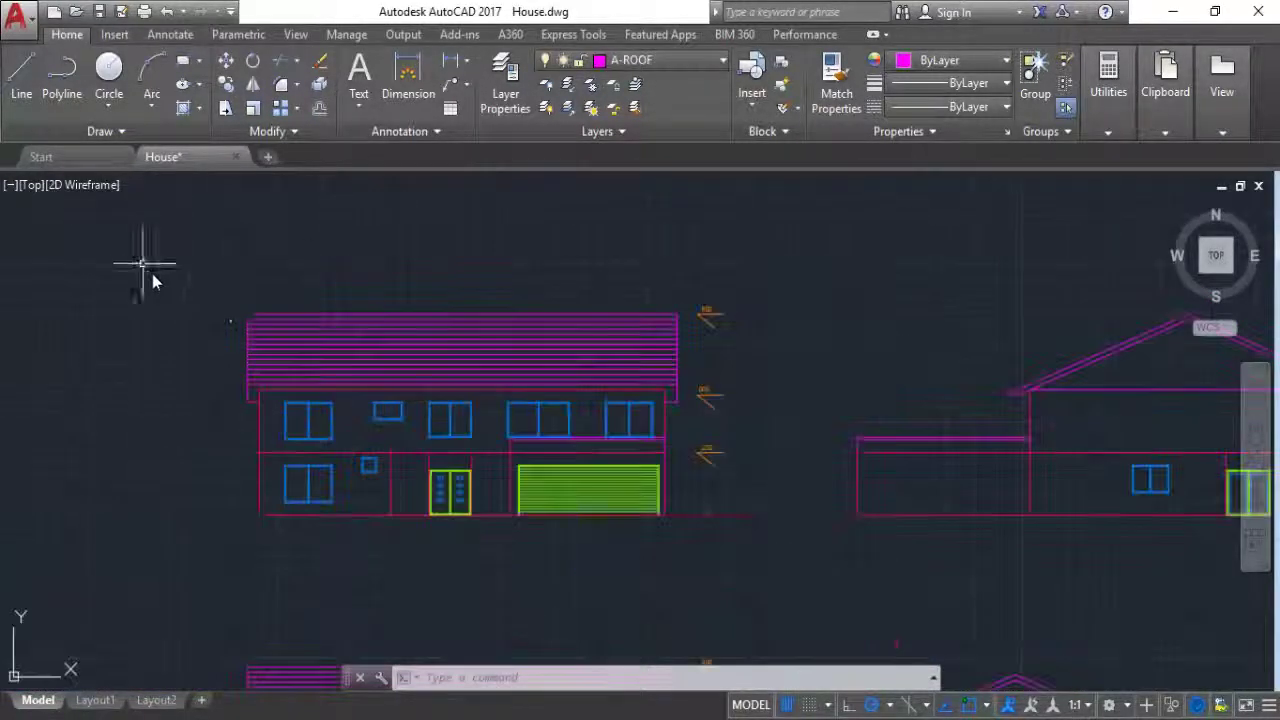
scroll(203, 360, down, 3)
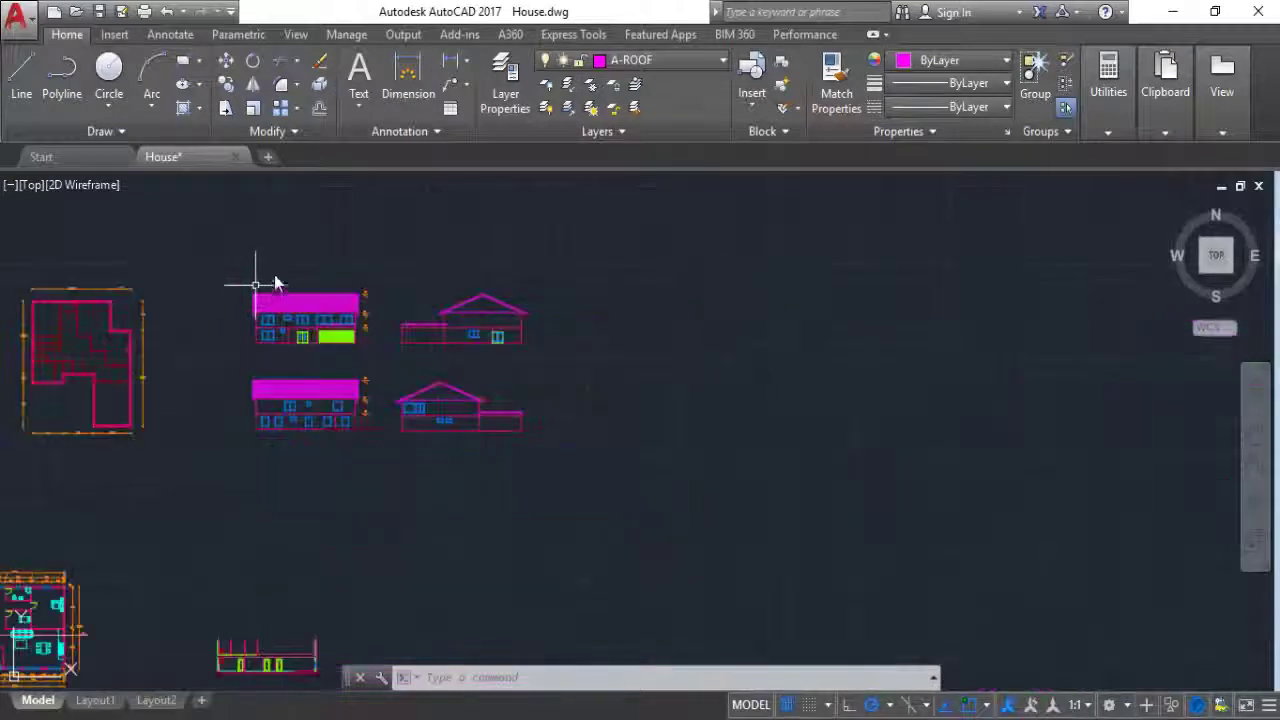
scroll(211, 357, down, 1)
scroll(343, 414, up, 3)
scroll(343, 414, up, 1)
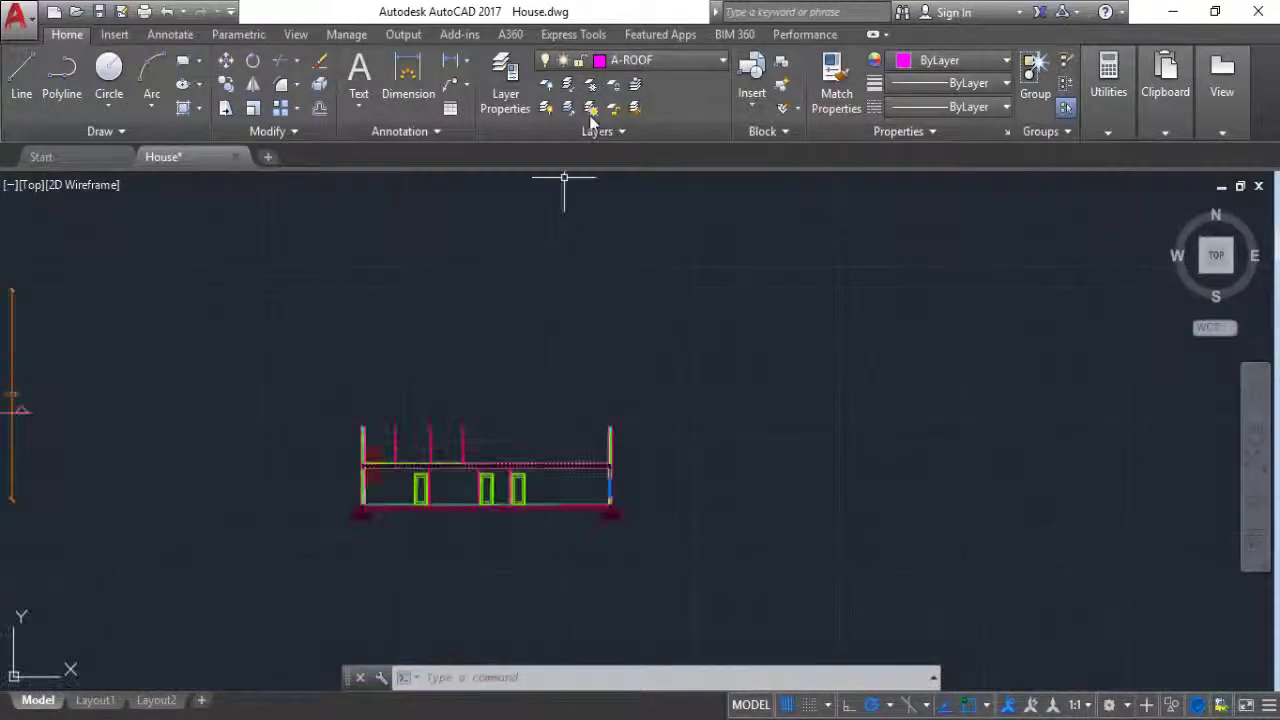
click(630, 62)
click(658, 321)
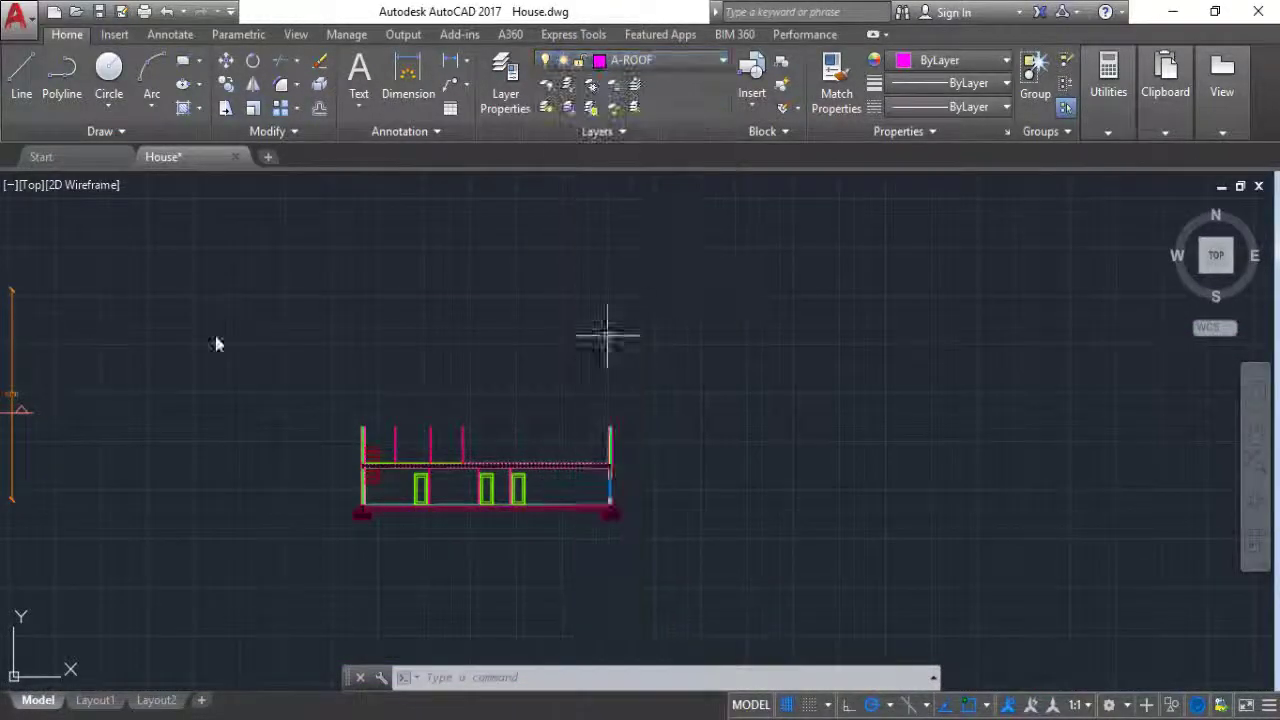
Step: Draw a line across the wall top from its top-left to top-right corner
click(21, 75)
scroll(362, 462, up, 4)
scroll(350, 464, up, 1)
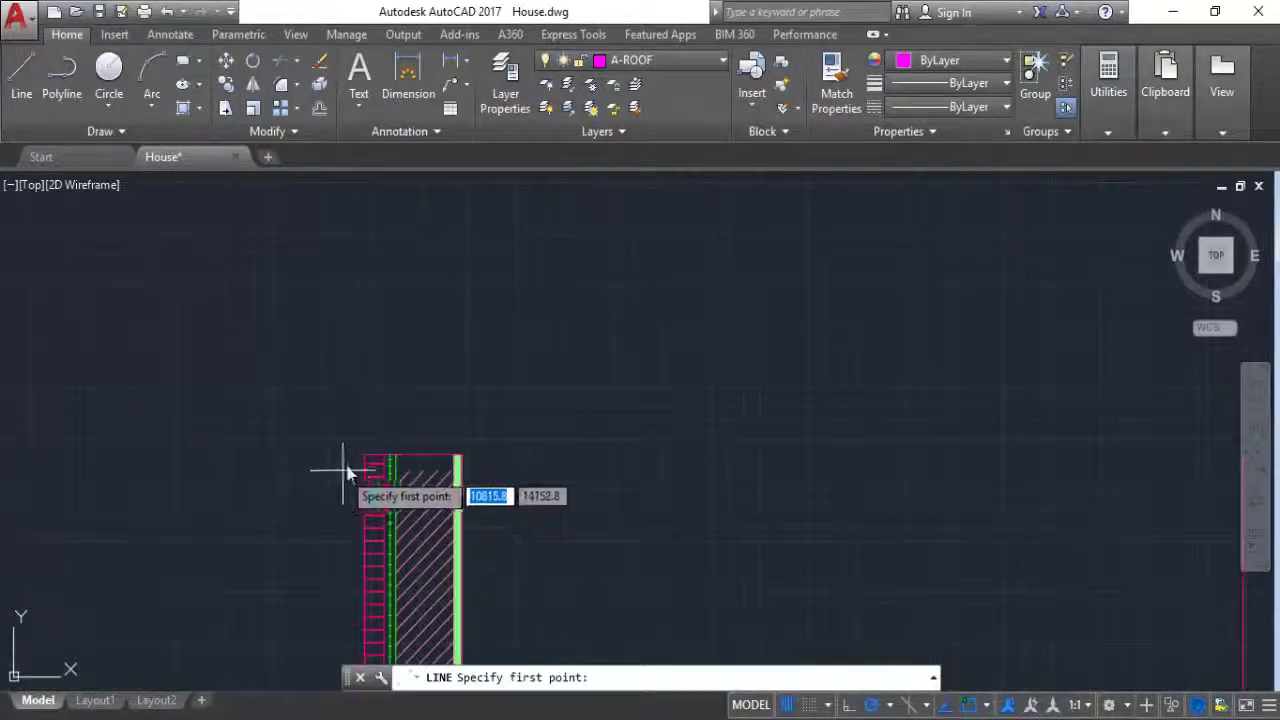
click(361, 452)
scroll(323, 443, down, 4)
scroll(900, 445, up, 3)
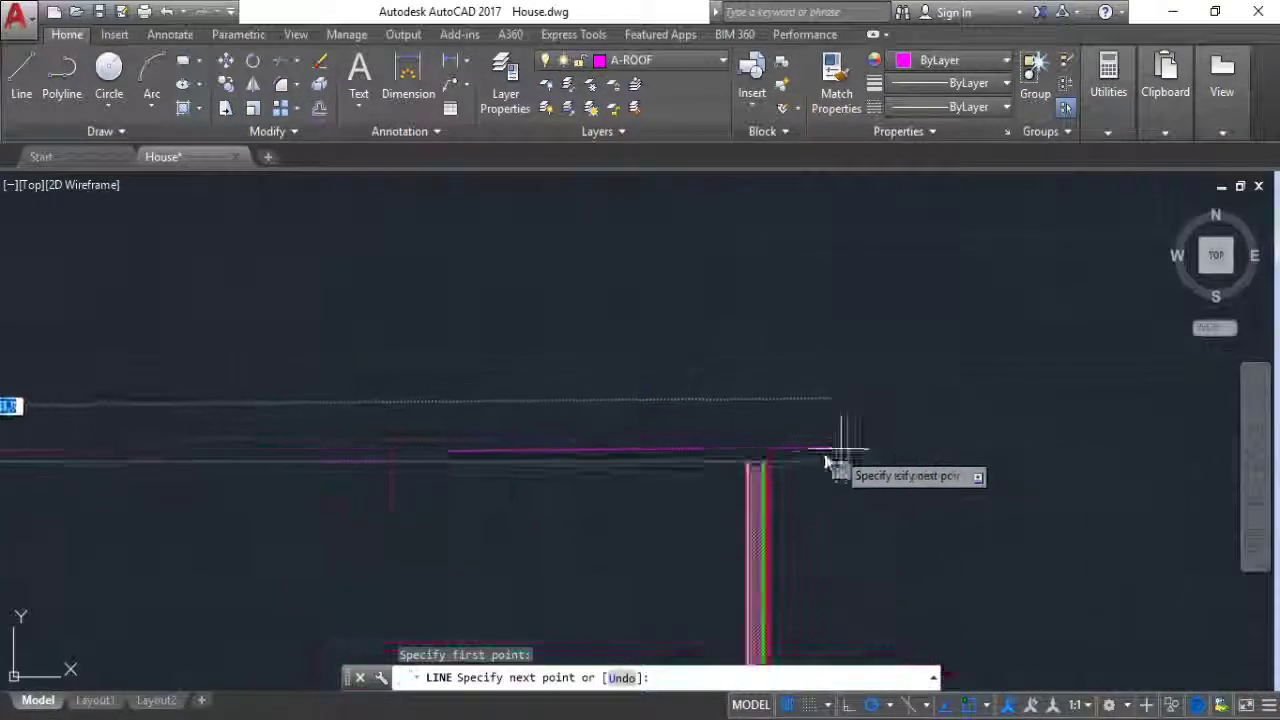
scroll(790, 470, up, 7)
click(655, 464)
key(Escape)
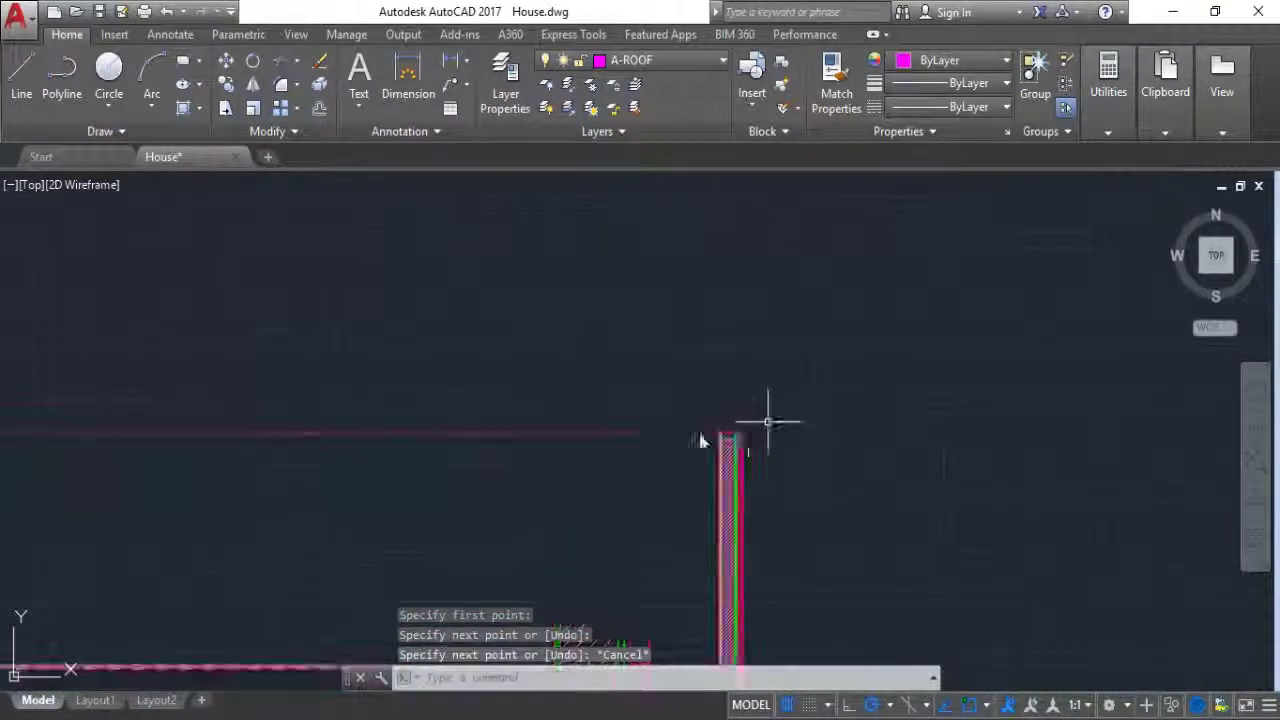
scroll(600, 455, down, 5)
scroll(391, 366, up, 2)
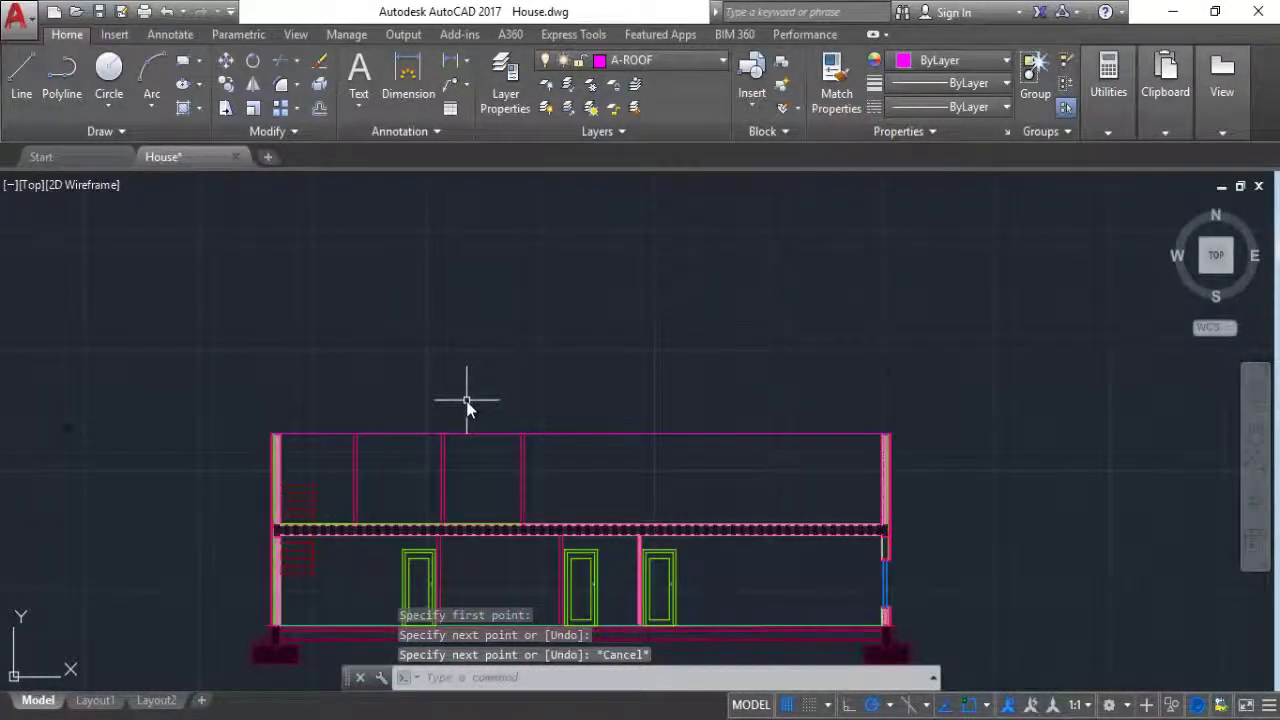
Step: Draw a line from the roof-top midpoint 300 units up, then 850 units left
key(Return)
text(d)
key(Return)
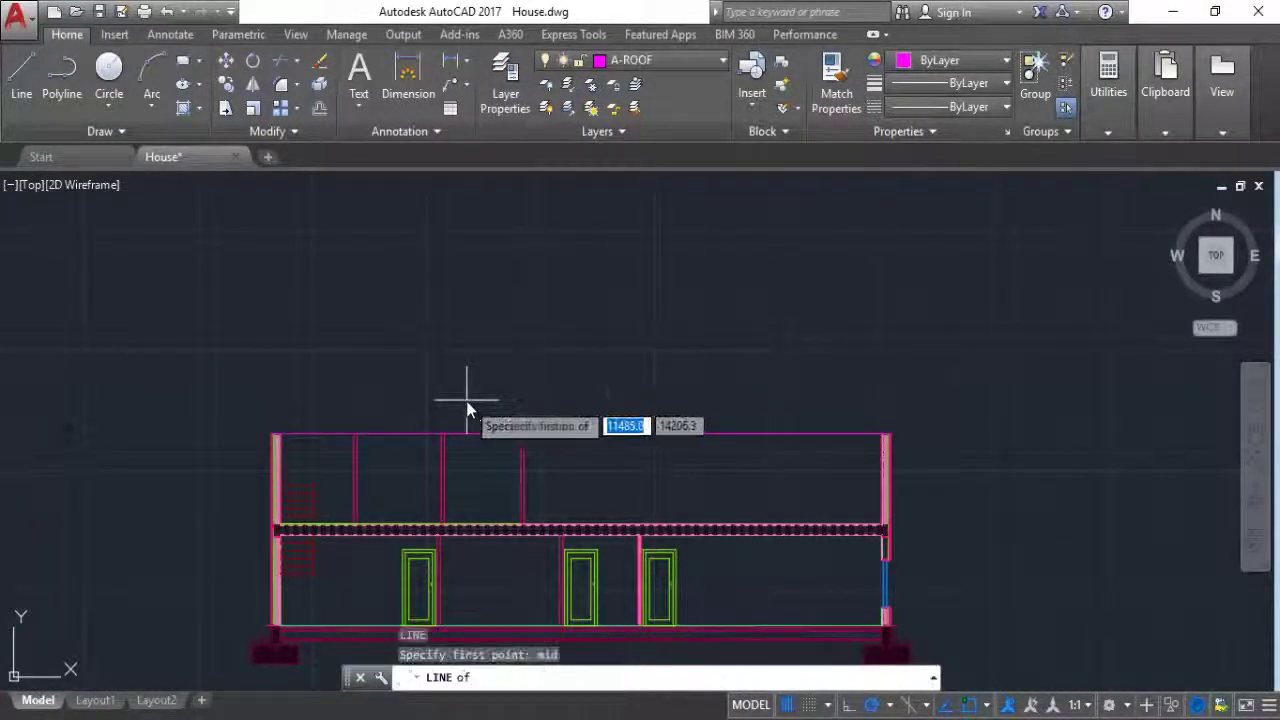
click(576, 435)
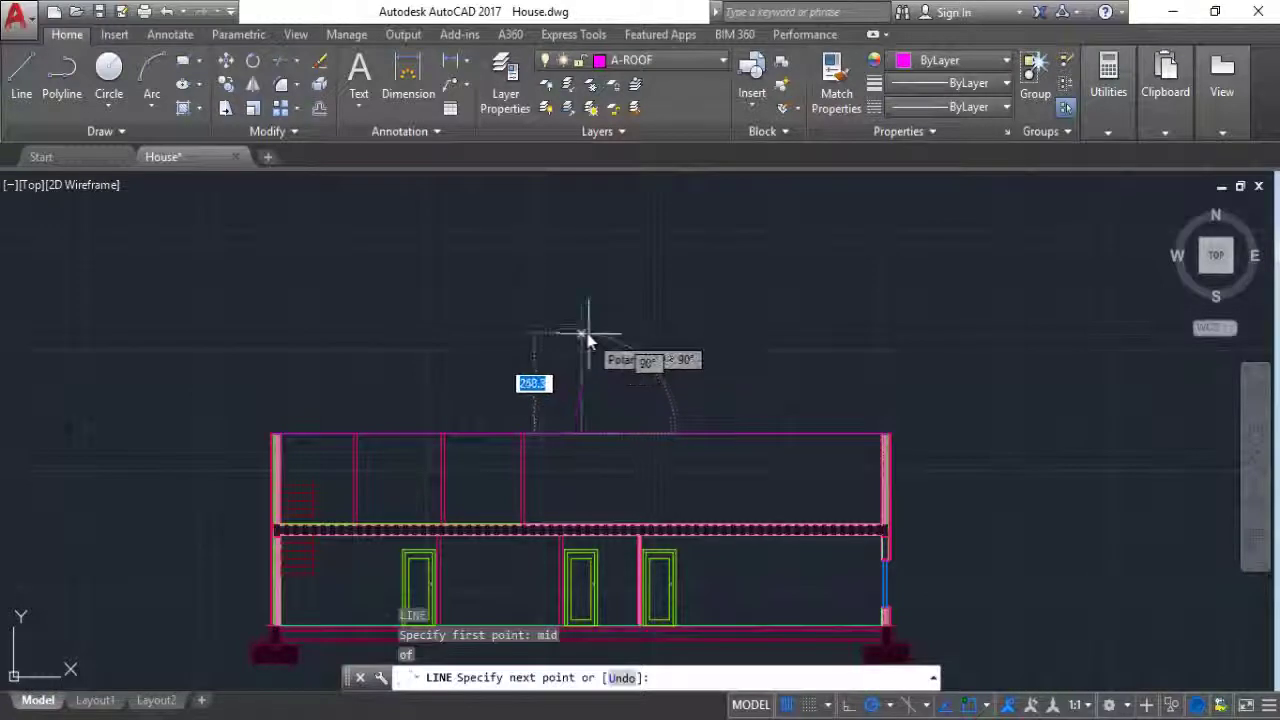
text(300)
key(Return)
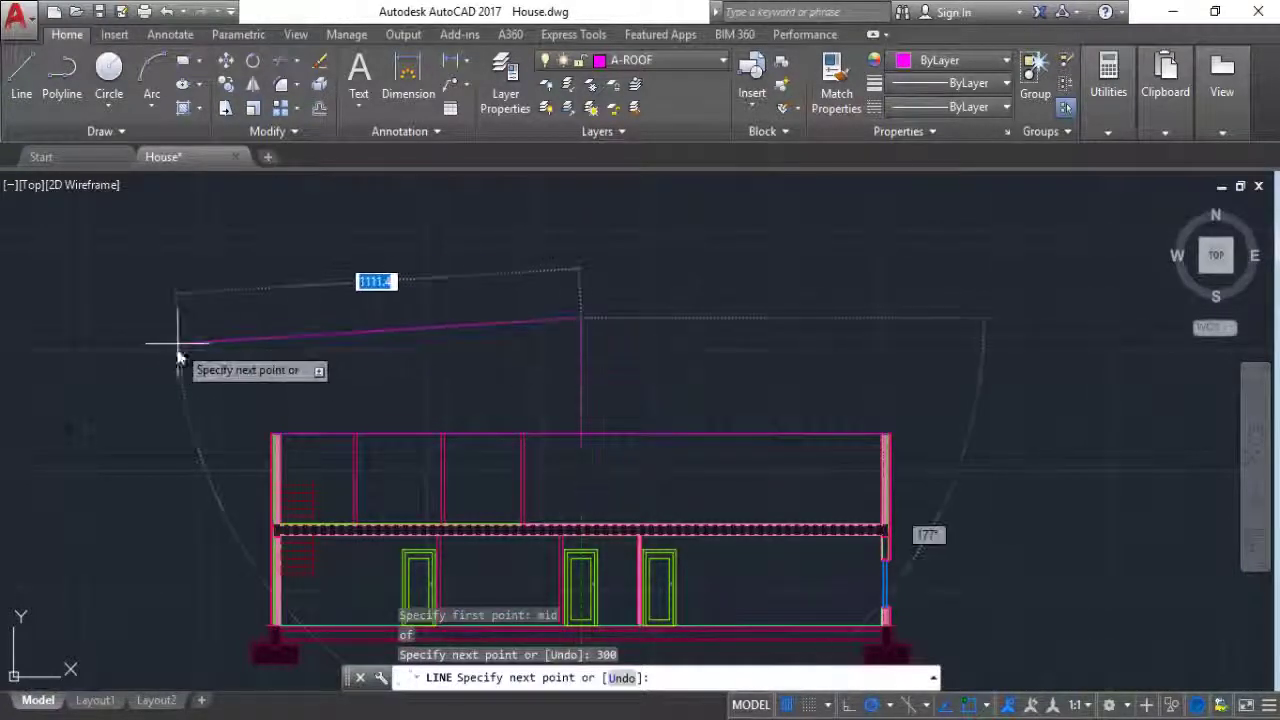
scroll(286, 434, up, 3)
scroll(449, 543, up, 3)
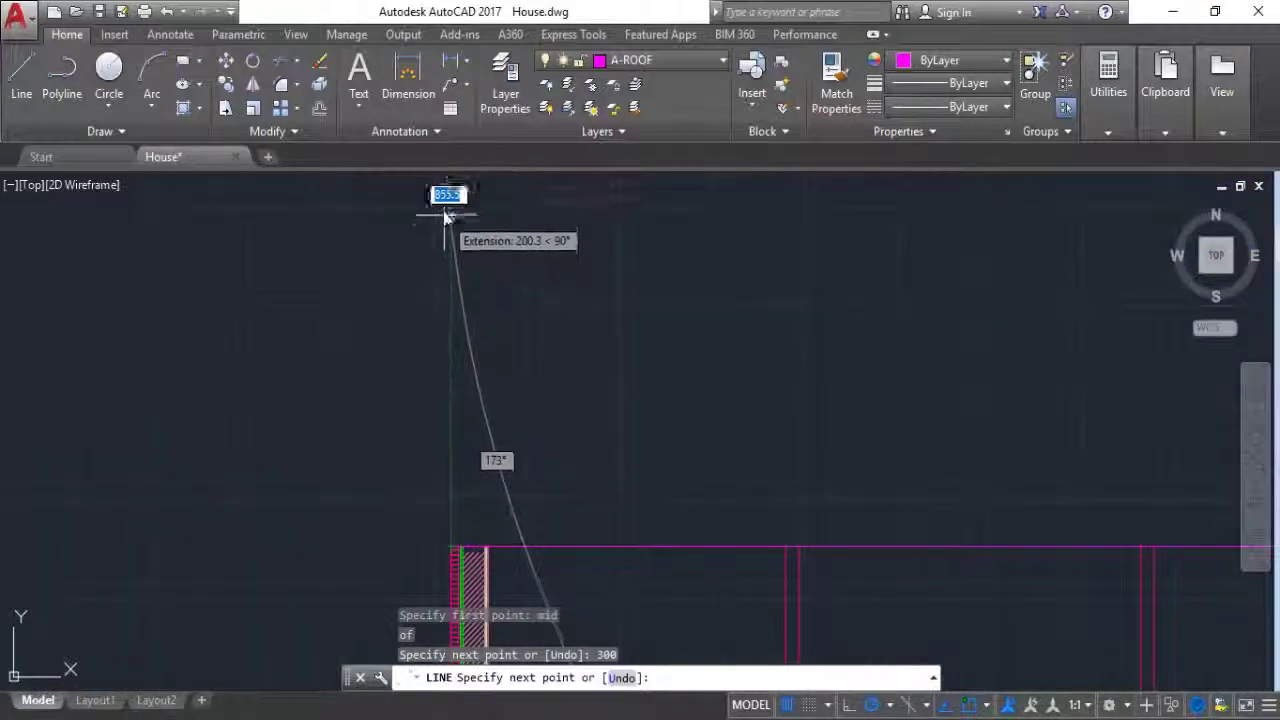
scroll(445, 200, down, 3)
scroll(444, 220, down, 2)
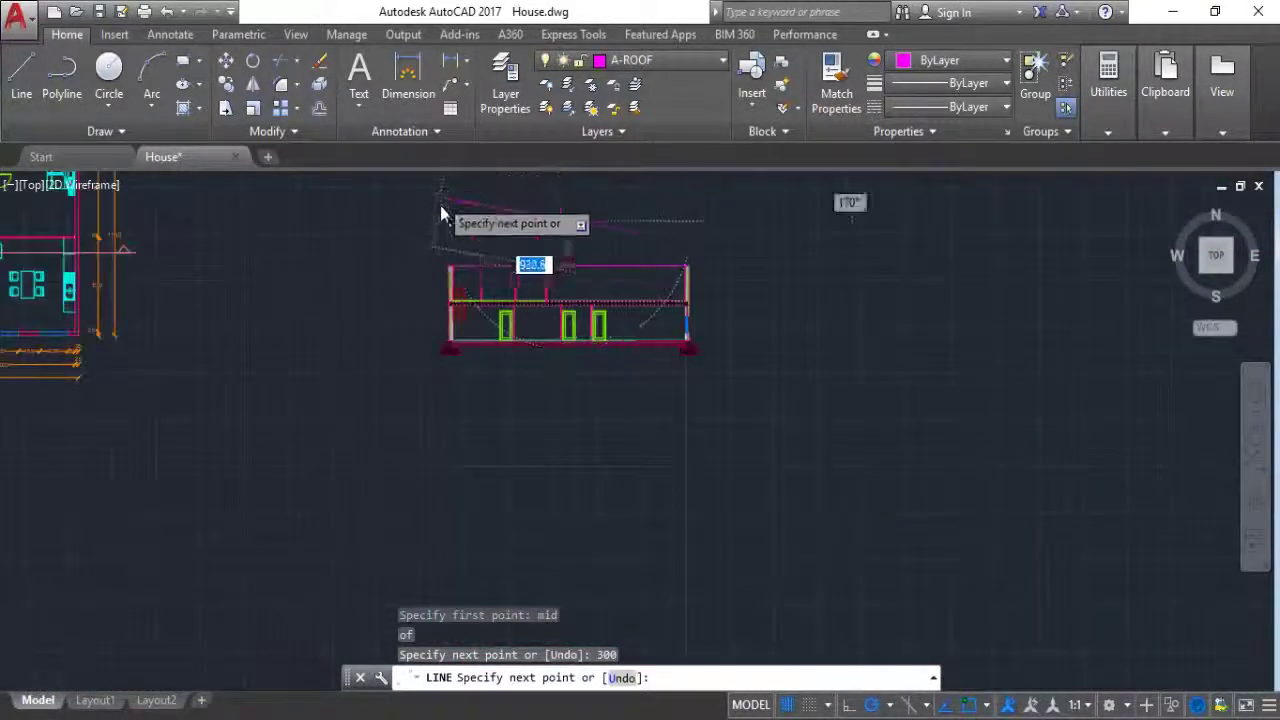
scroll(452, 255, up, 4)
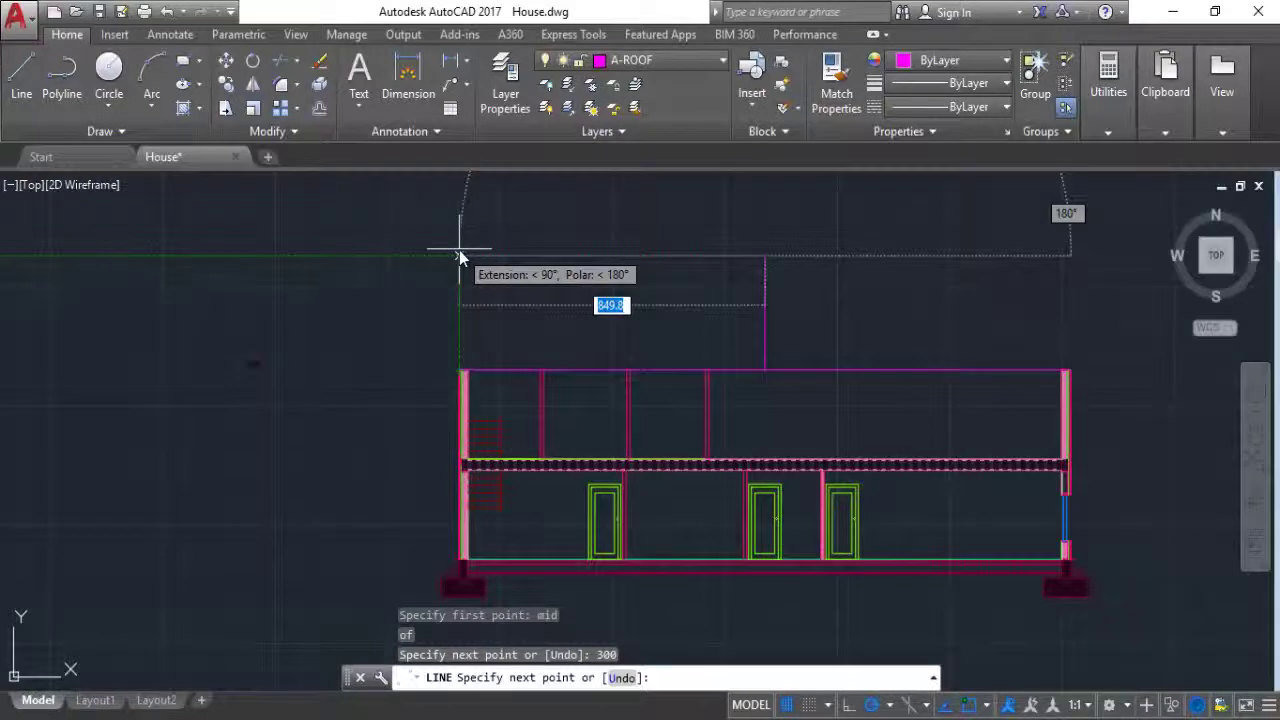
text(850)
key(Return)
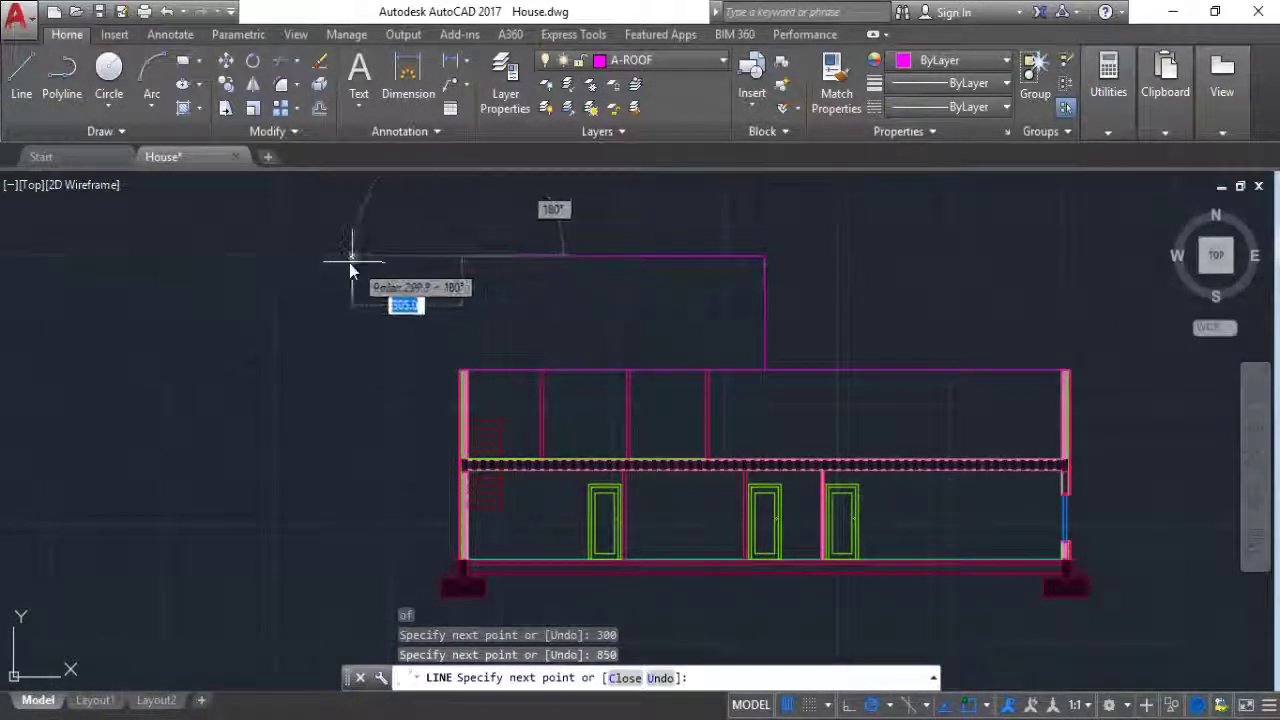
Step: Add a 50-unit line continuing along the top segment from its endpoint
key(Escape)
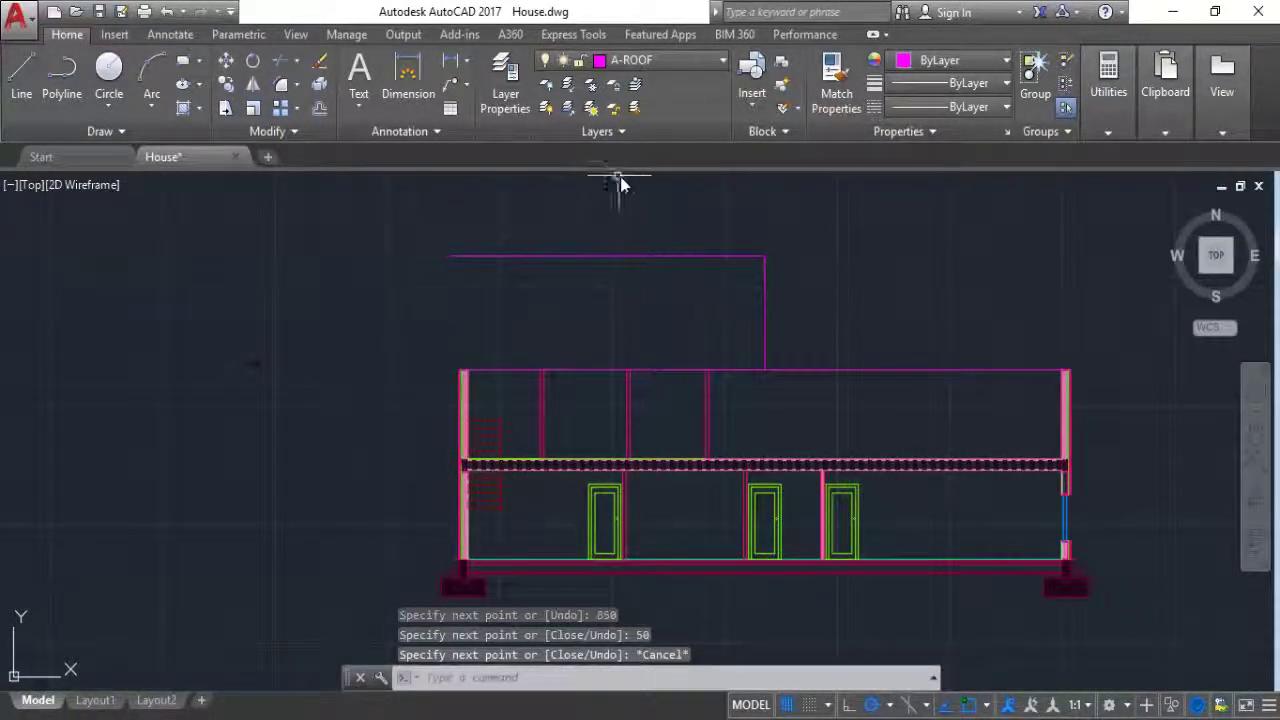
key(Return)
click(769, 258)
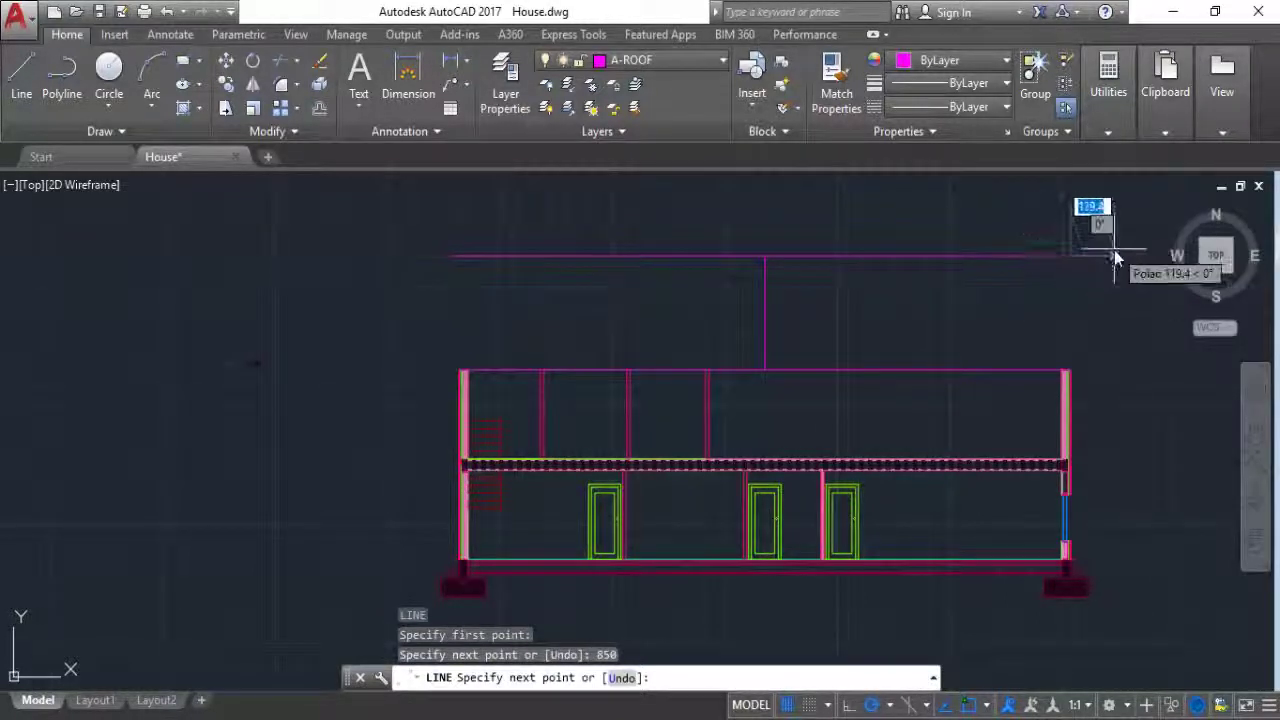
text(50)
key(Return)
key(Escape)
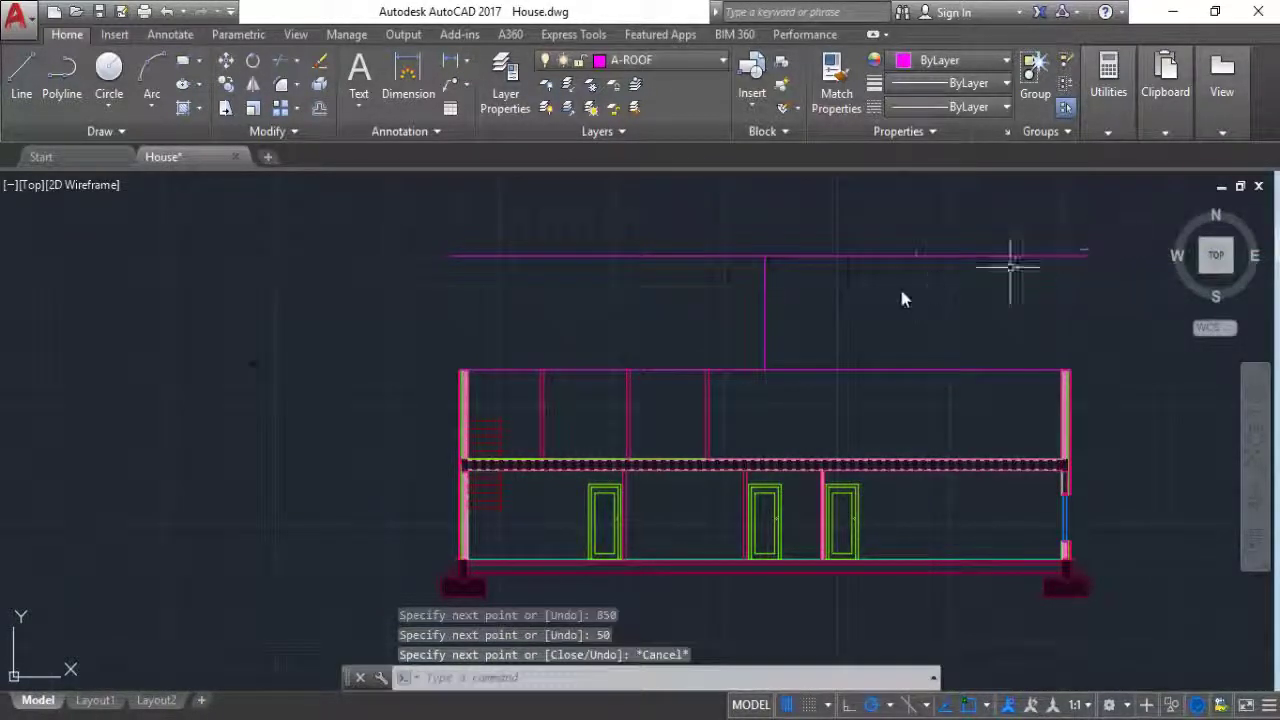
Step: Erase the vertical connector line
click(813, 311)
click(688, 342)
key(Delete)
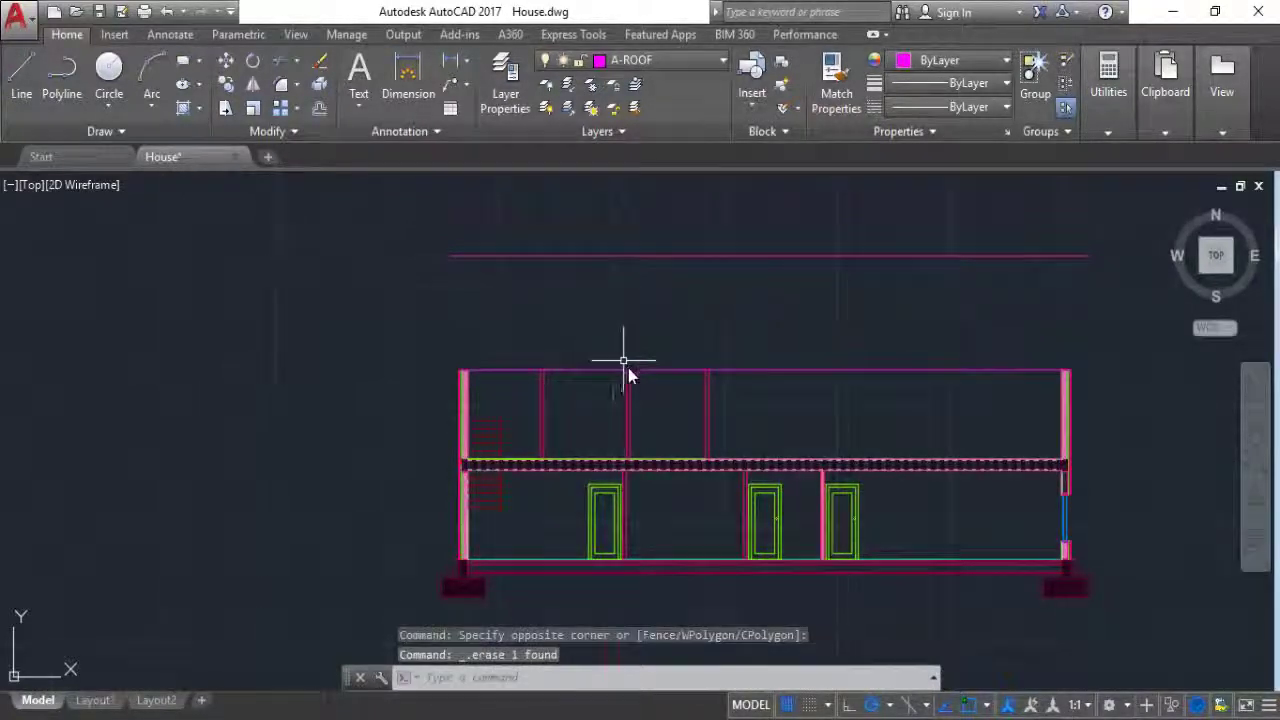
Step: Offset the top roof line 25 units upward with OFFSET to give the roof thickness
scroll(623, 362, up, 6)
scroll(480, 430, down, 4)
scroll(334, 471, up, 2)
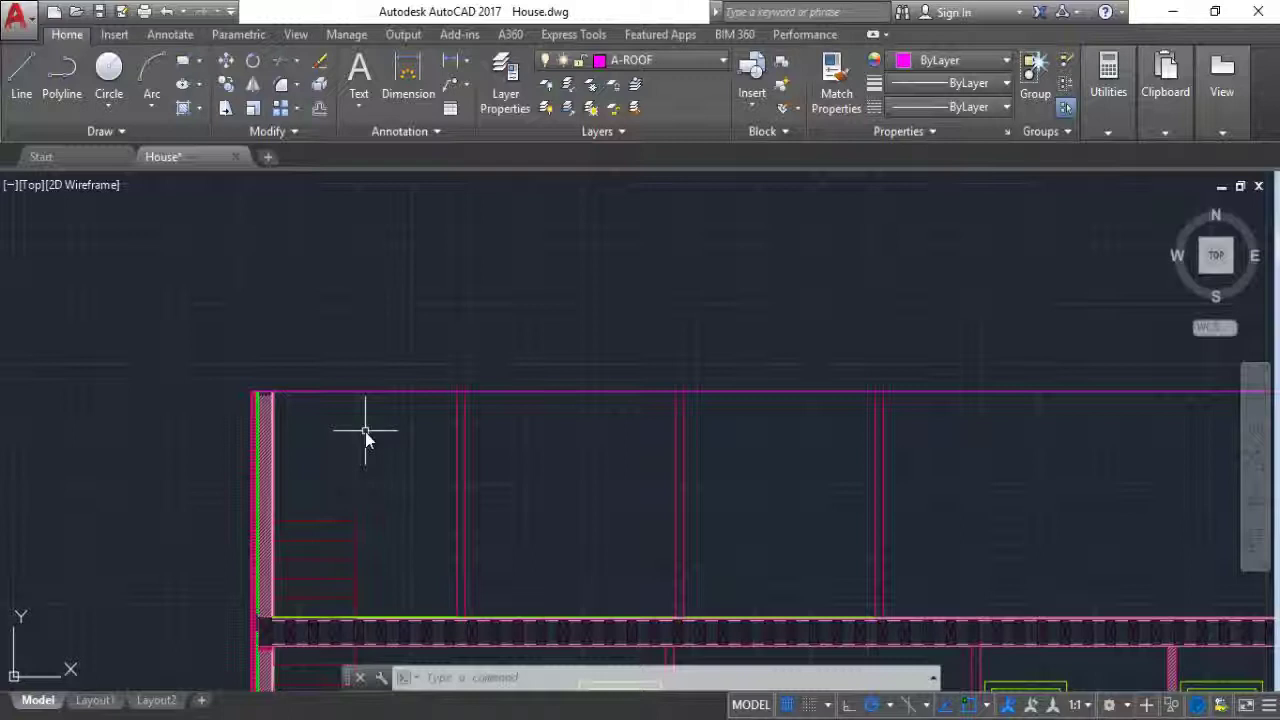
text(o)
key(Return)
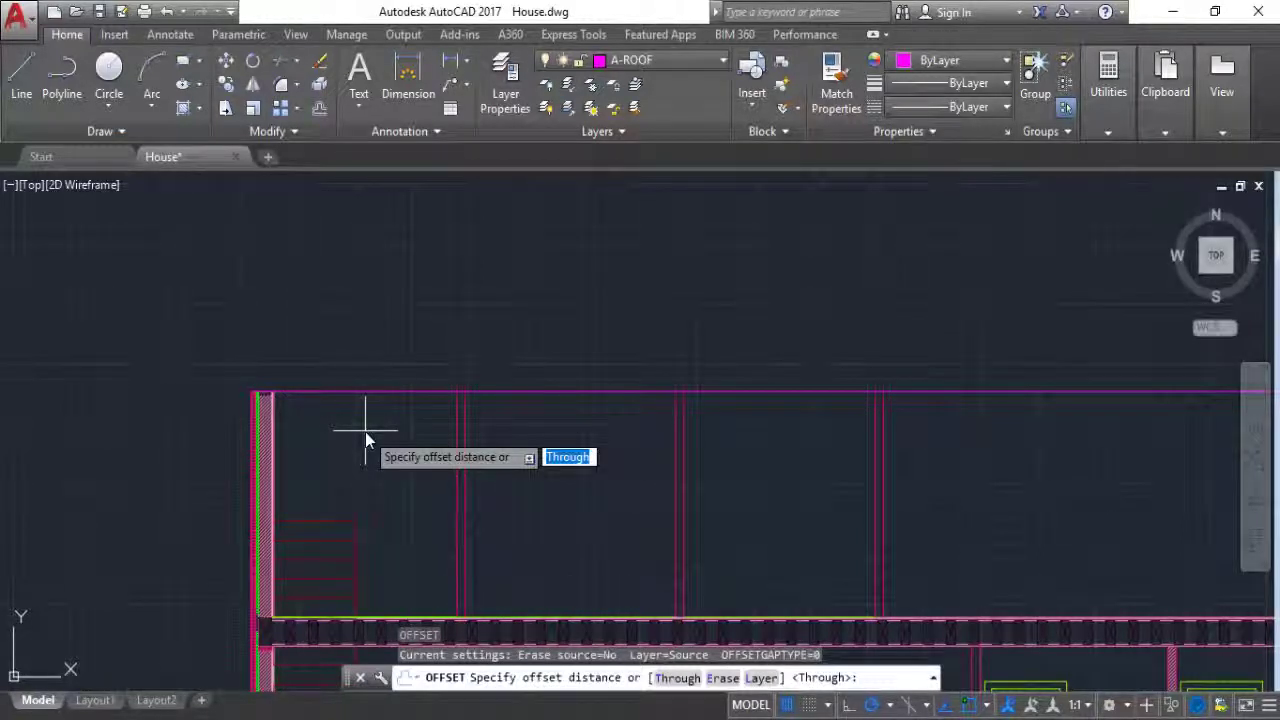
text(20)
key(Return)
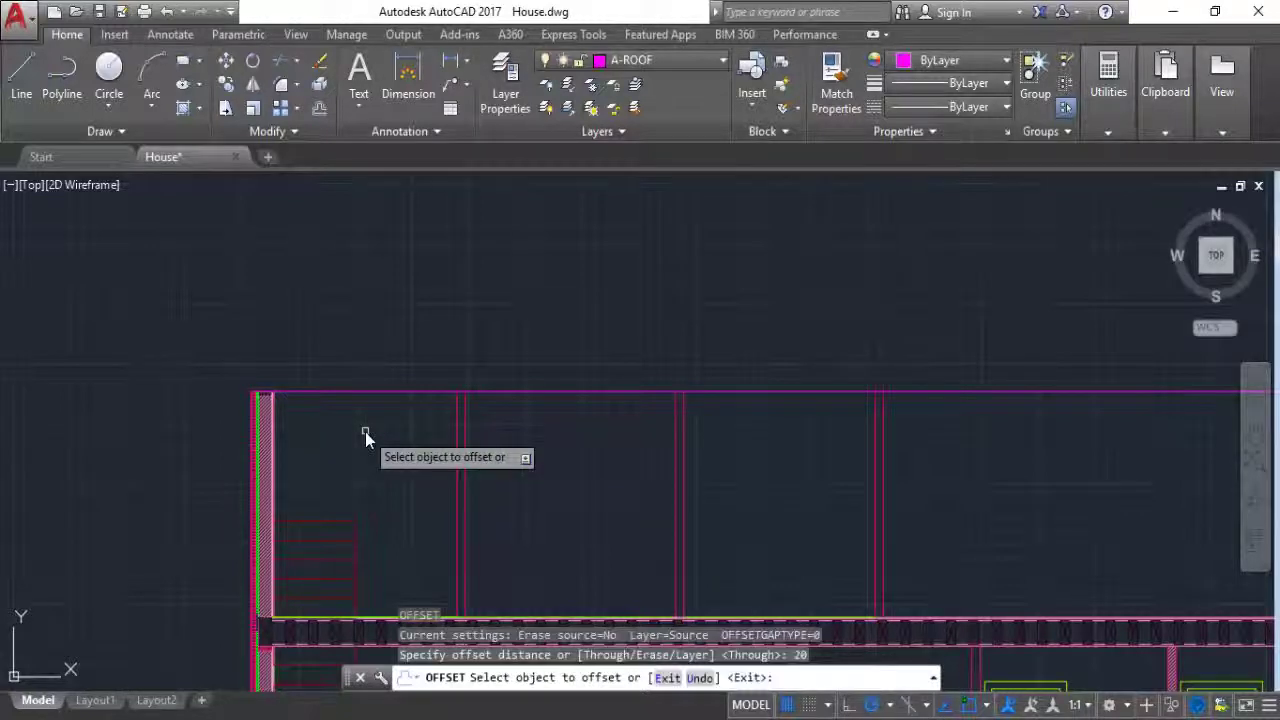
key(Escape)
key(Return)
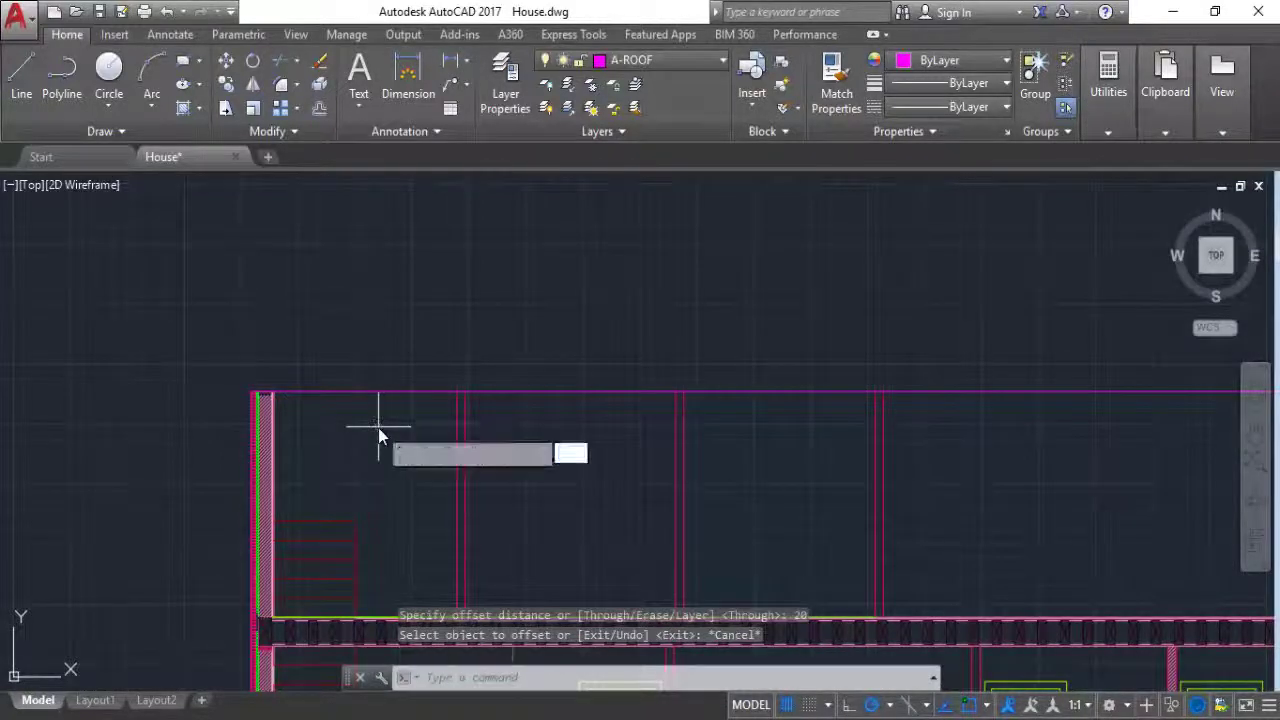
text(25)
key(Return)
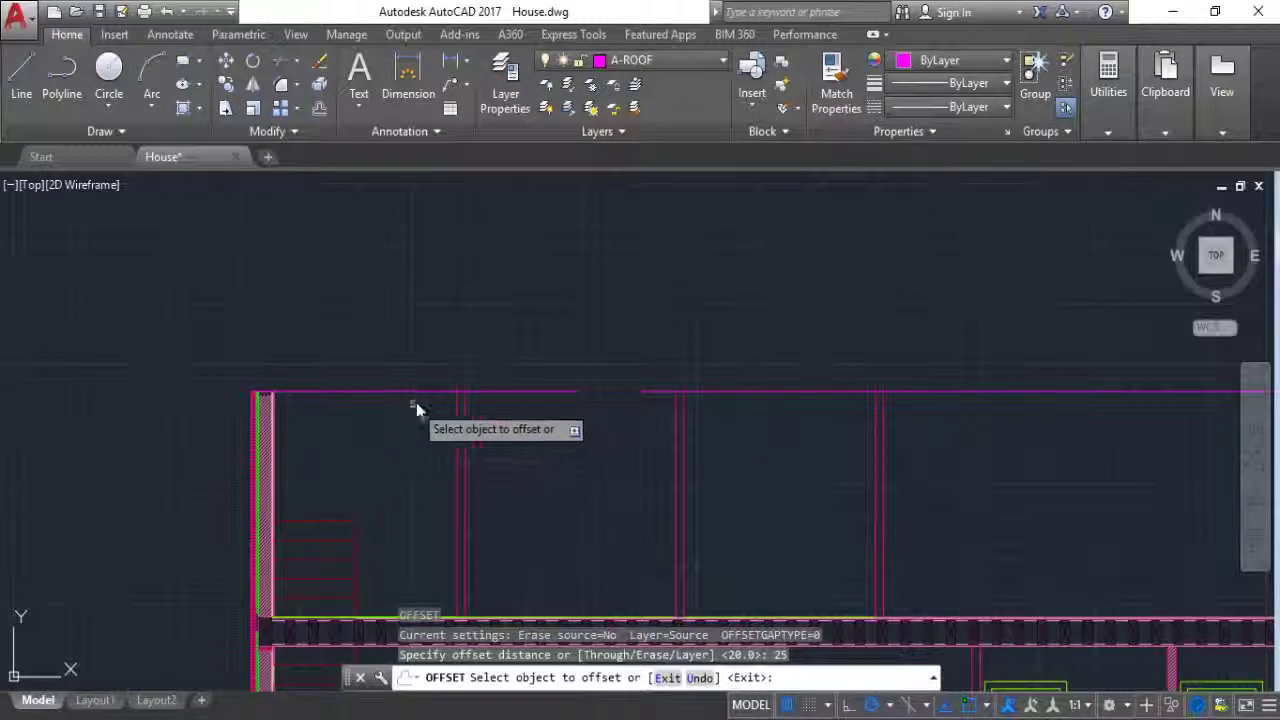
click(416, 390)
click(416, 310)
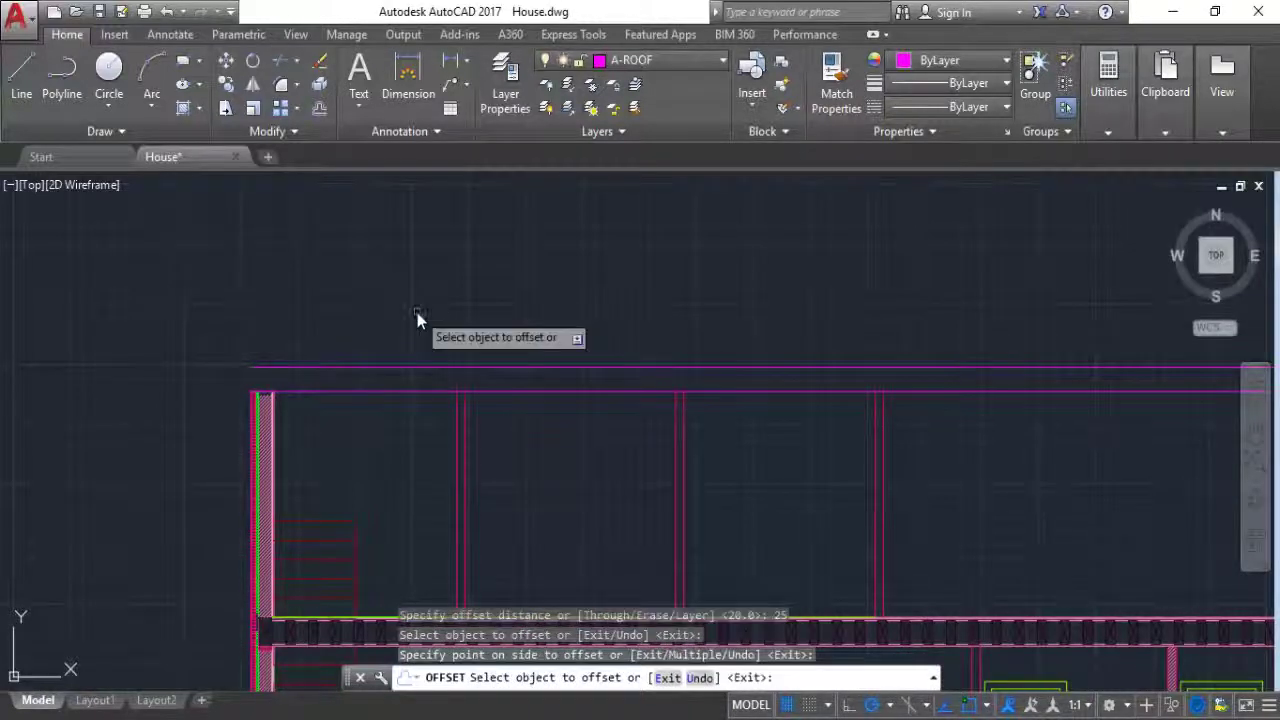
key(Escape)
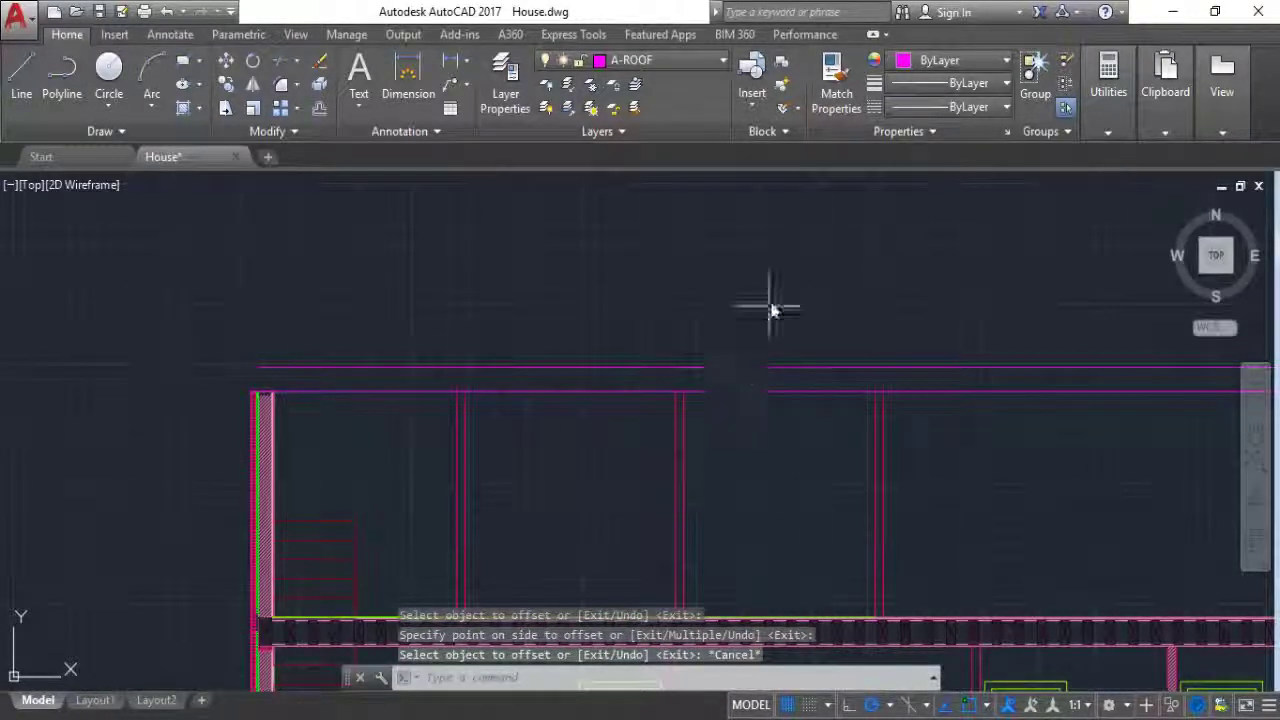
Step: Move the three teardrop tiles toward the roof line above the left wall
scroll(810, 300, down, 3)
scroll(557, 320, up, 3)
scroll(557, 351, up, 3)
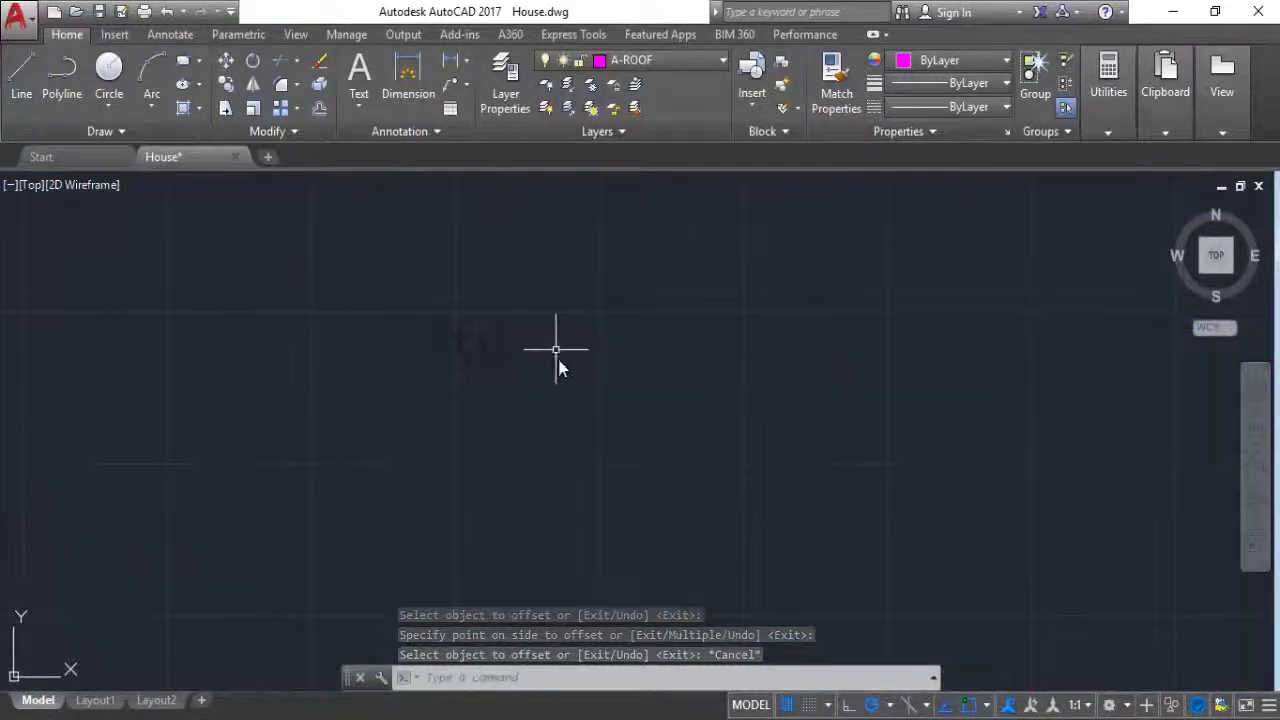
click(569, 392)
click(384, 278)
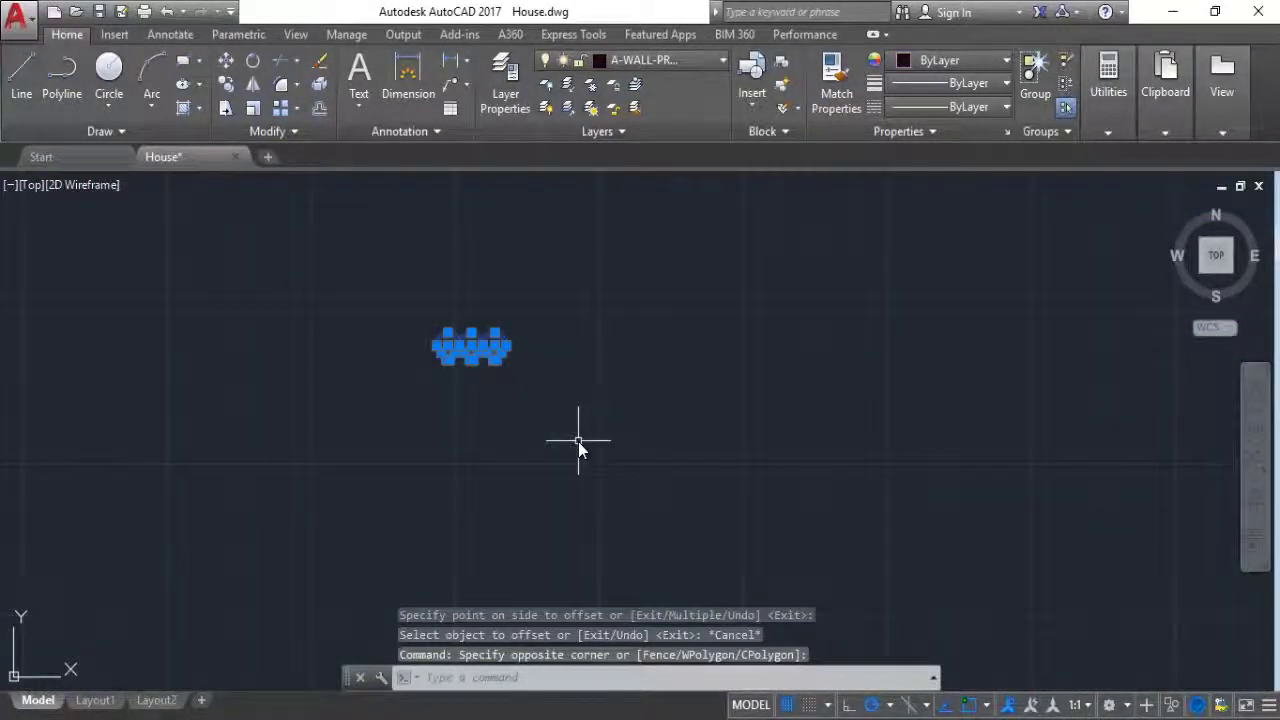
text(m)
key(Return)
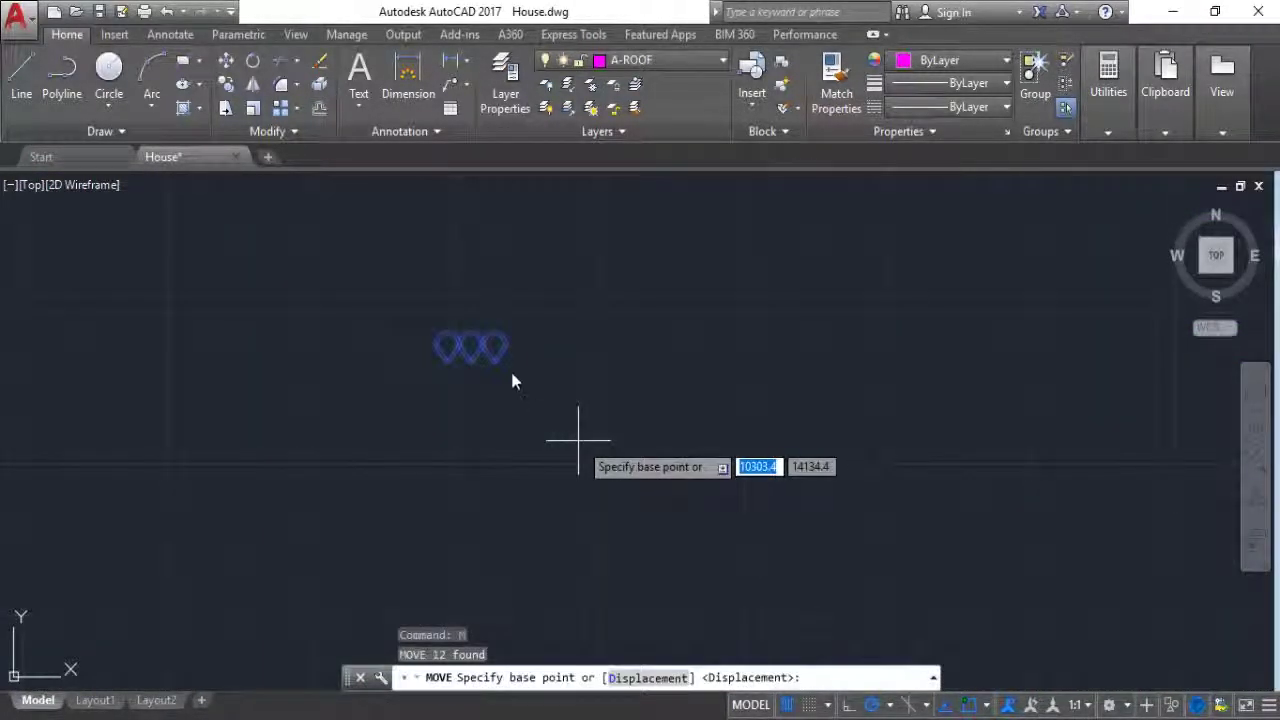
scroll(515, 368, up, 3)
click(370, 360)
scroll(325, 280, down, 3)
scroll(294, 441, up, 5)
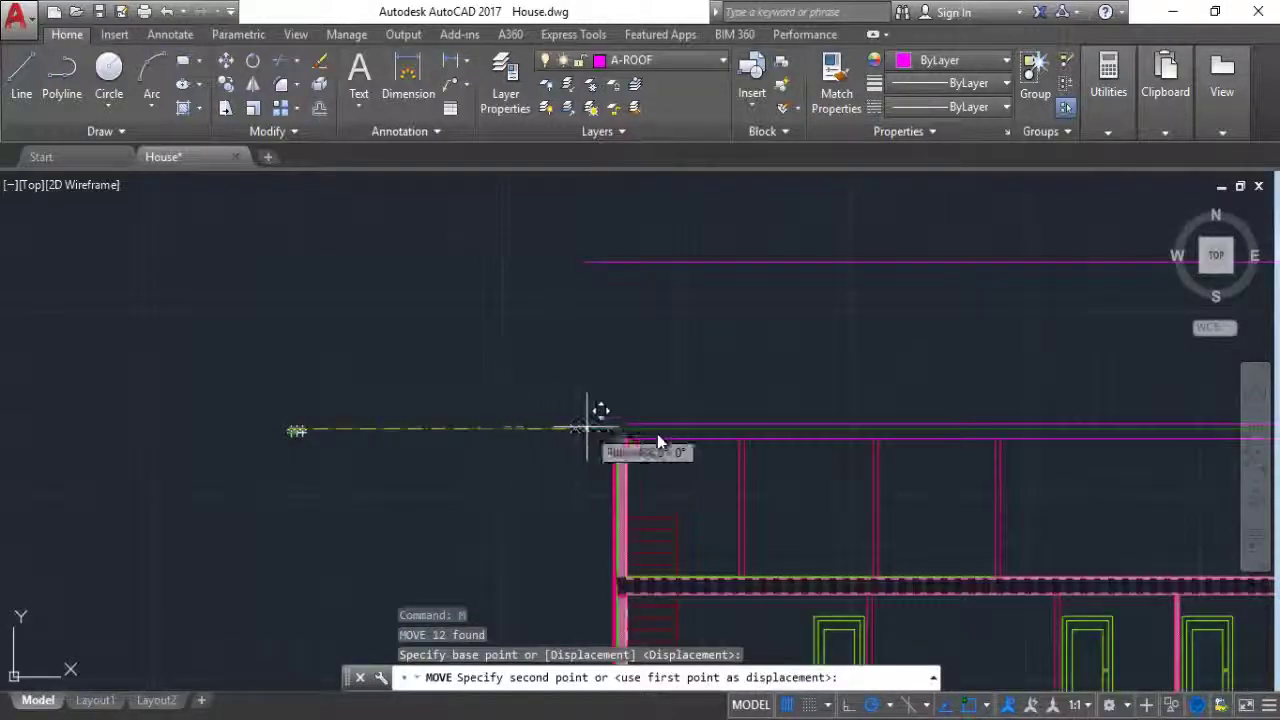
scroll(437, 453, down, 2)
scroll(255, 383, down, 2)
scroll(163, 407, up, 4)
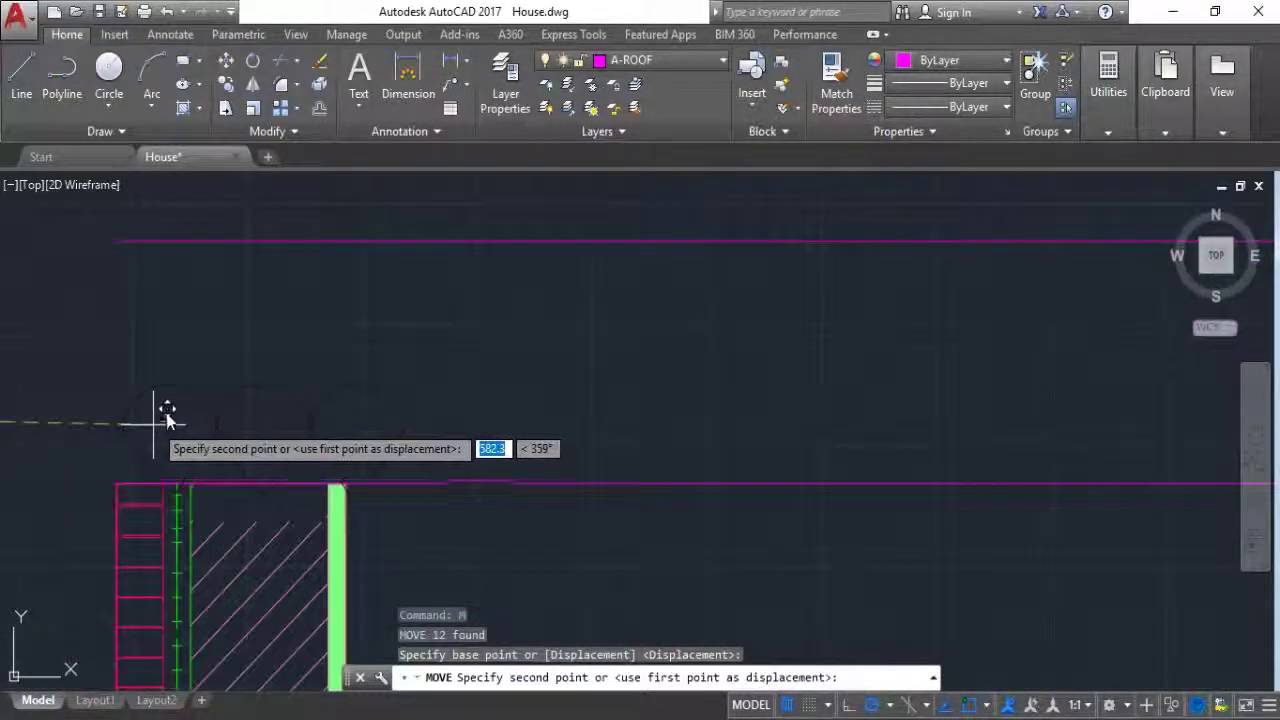
click(147, 407)
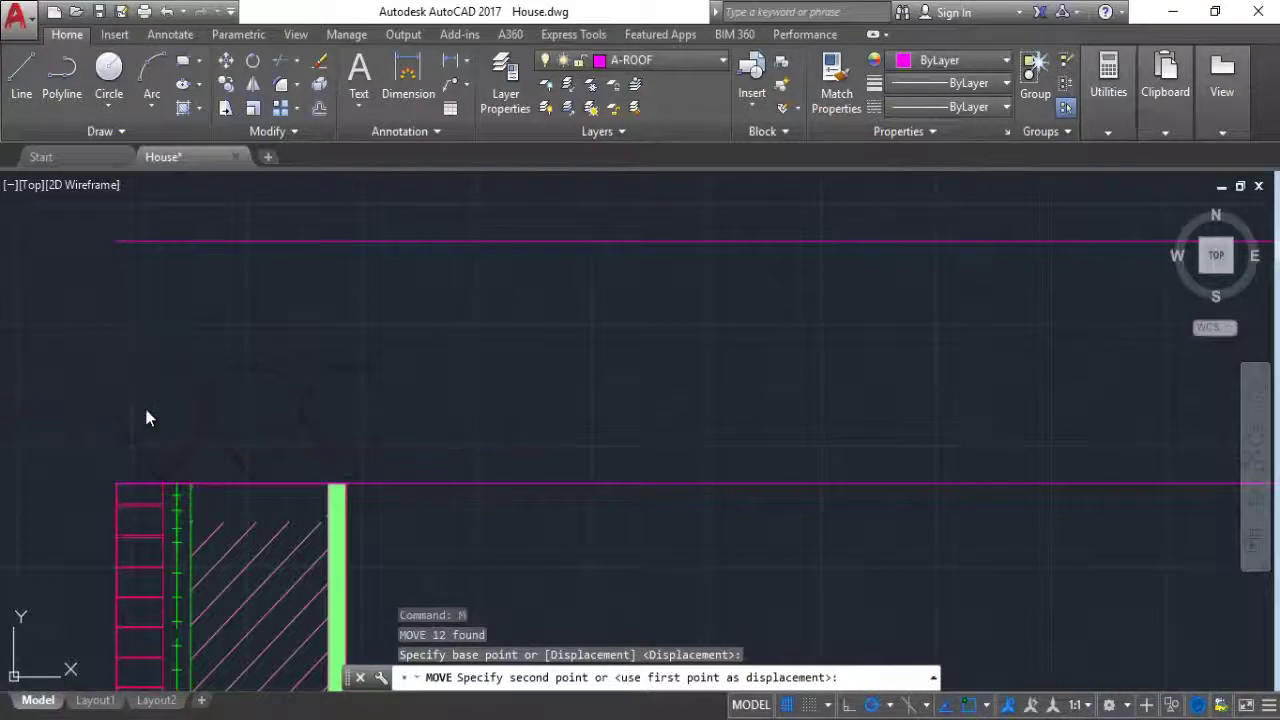
Step: Reposition the tiles so their bottom cusps sit on the top roof line
click(422, 398)
click(23, 351)
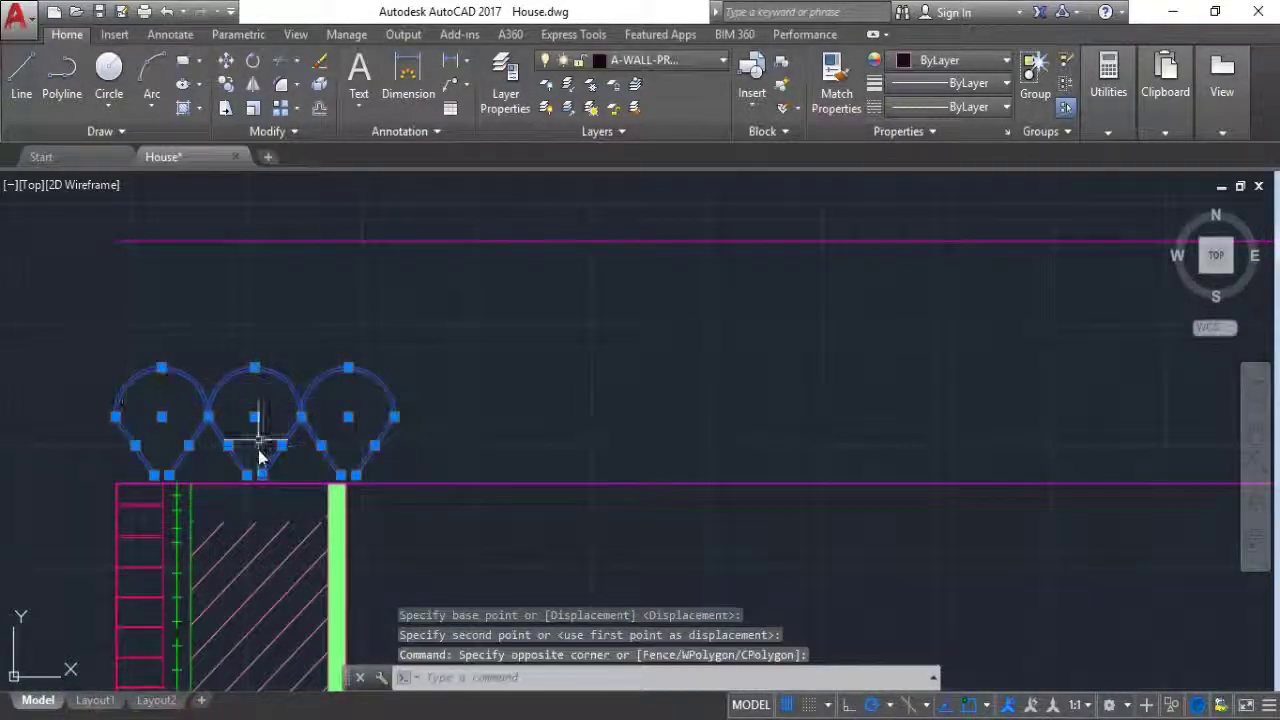
scroll(257, 443, up, 5)
click(235, 510)
scroll(500, 520, down, 2)
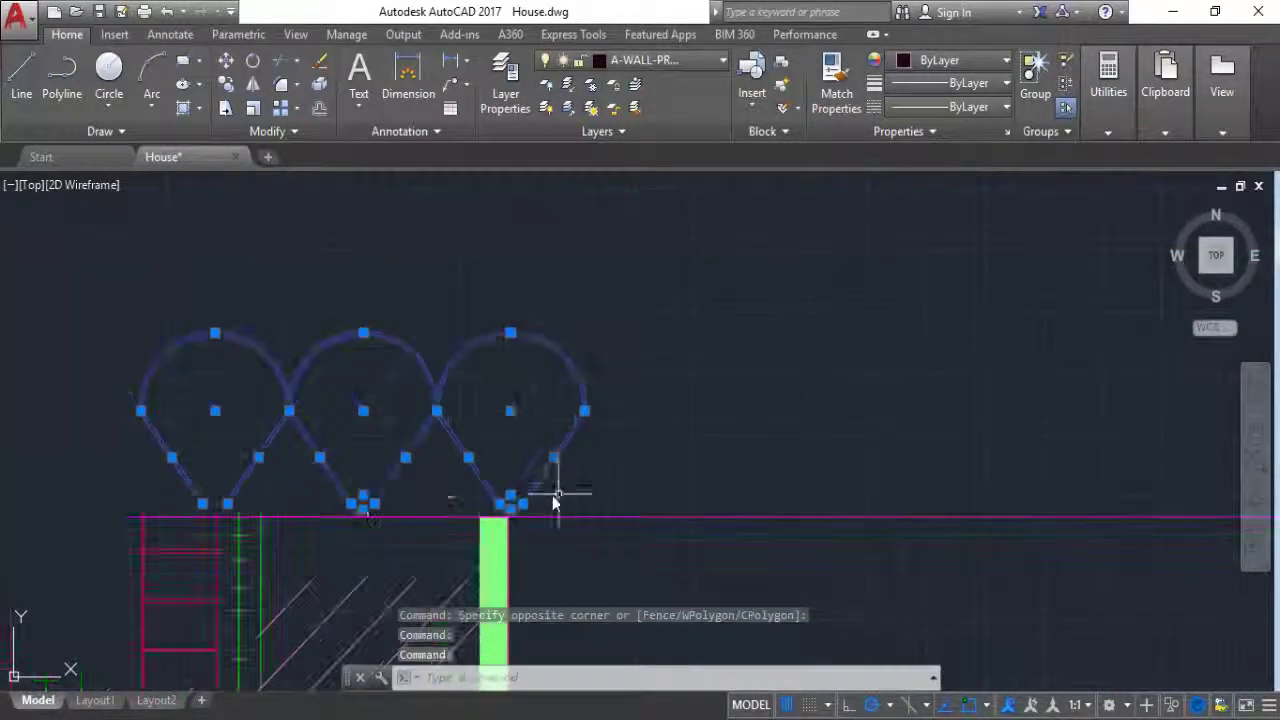
scroll(229, 509, up, 2)
click(205, 514)
click(229, 453)
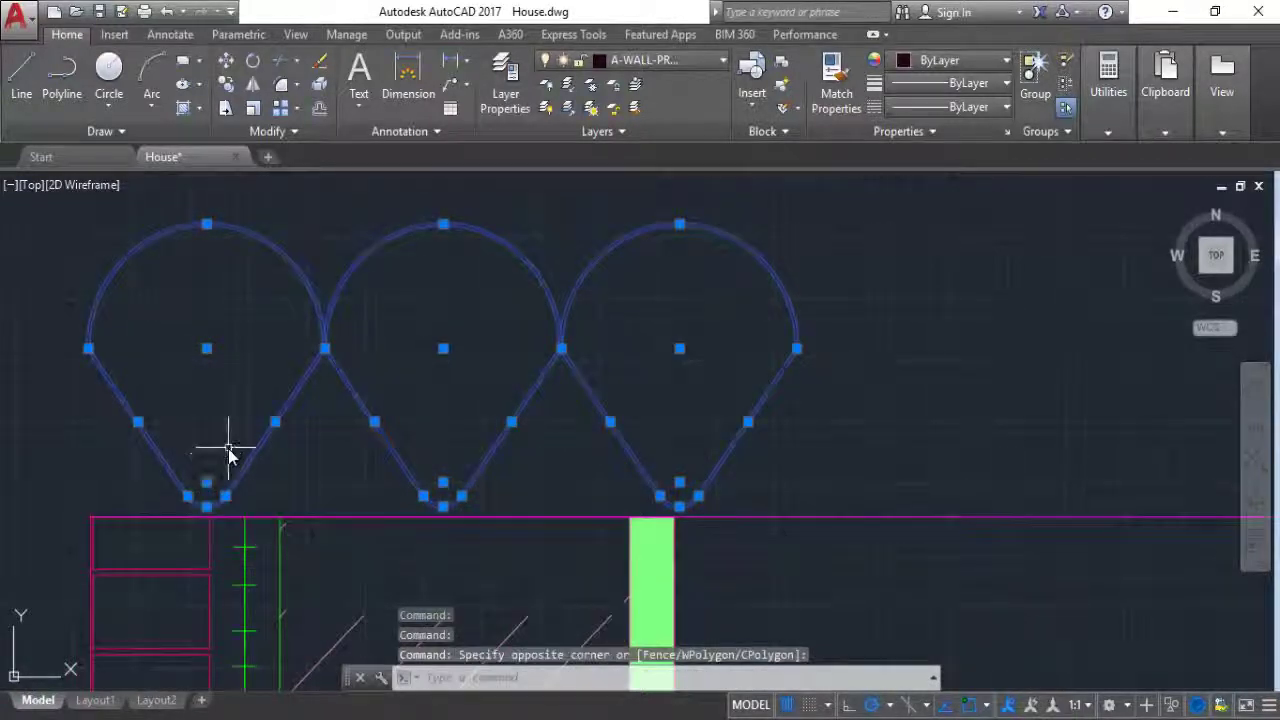
text(m)
key(Return)
scroll(228, 448, up, 3)
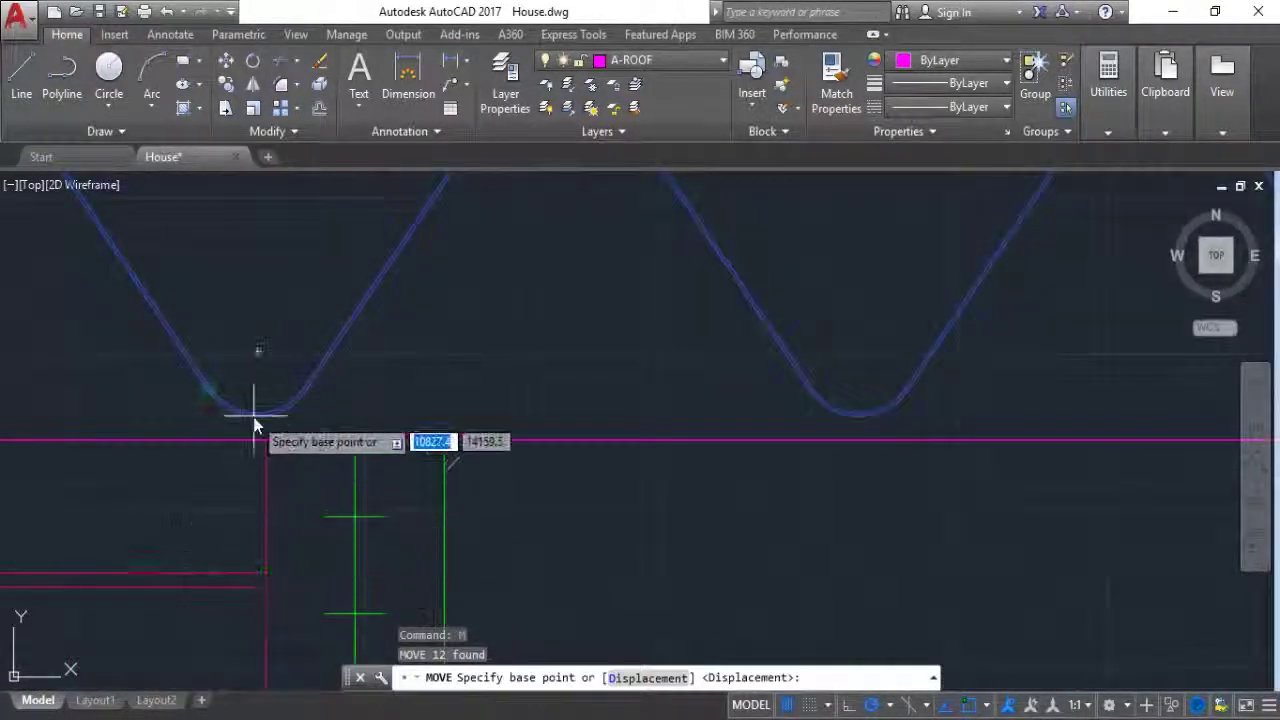
click(207, 404)
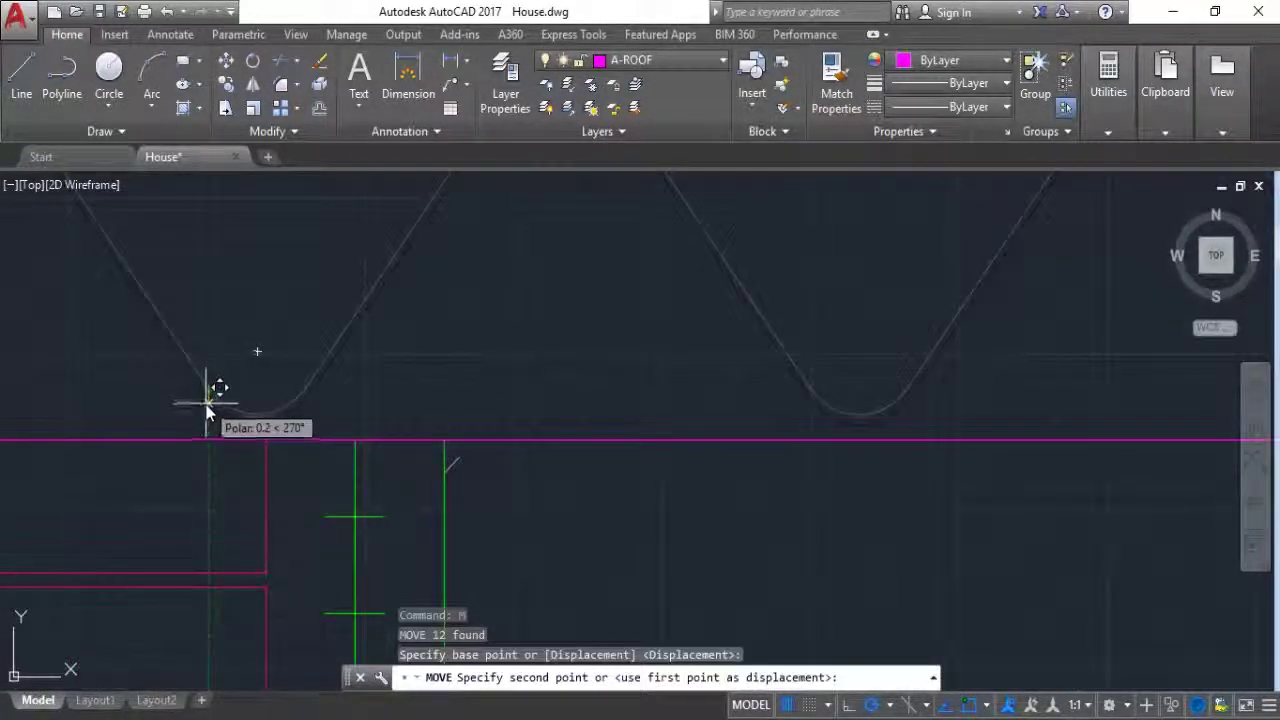
click(351, 391)
scroll(457, 391, down, 3)
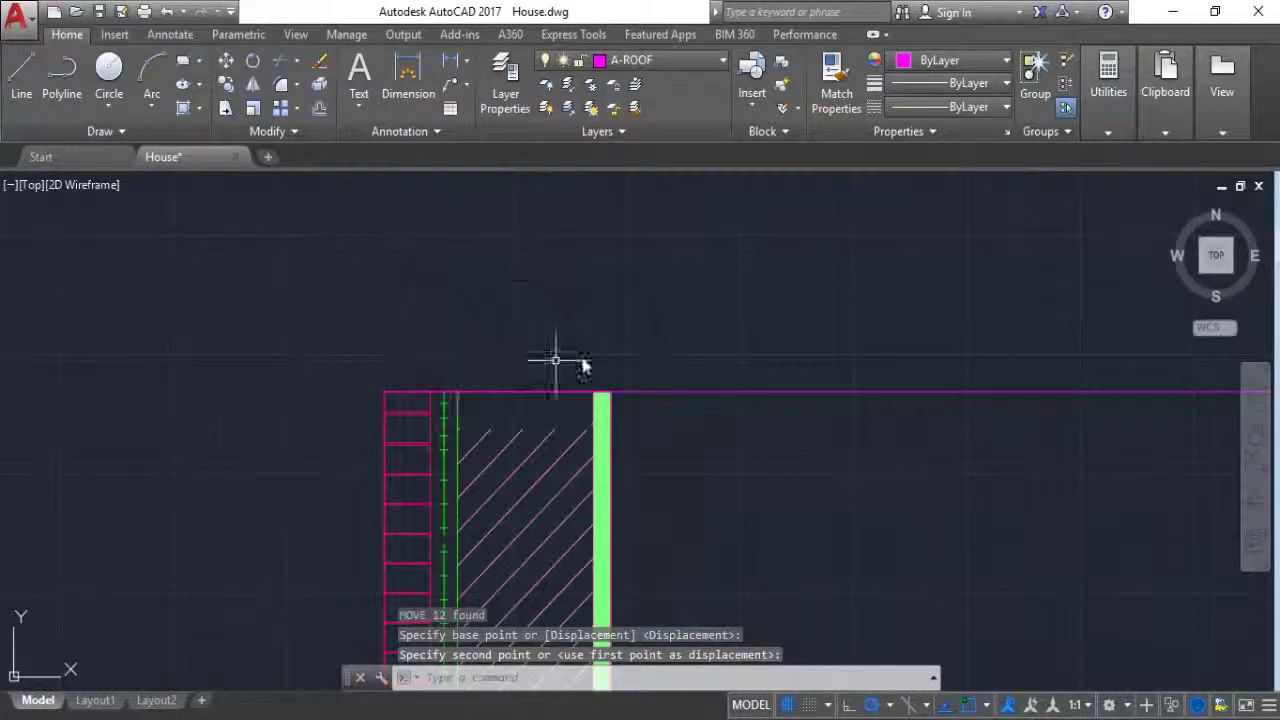
Step: Window-select the three placed tile shapes again
click(545, 374)
click(263, 278)
scroll(491, 357, up, 2)
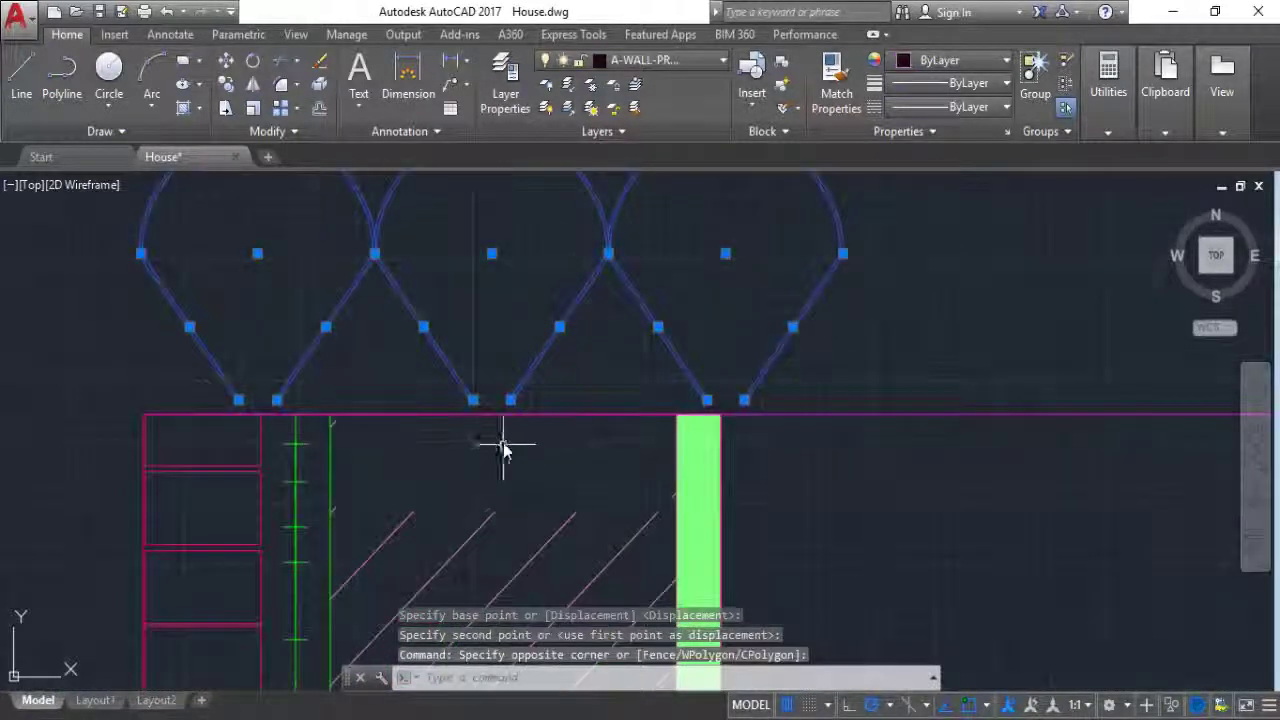
scroll(494, 366, up, 2)
click(494, 366)
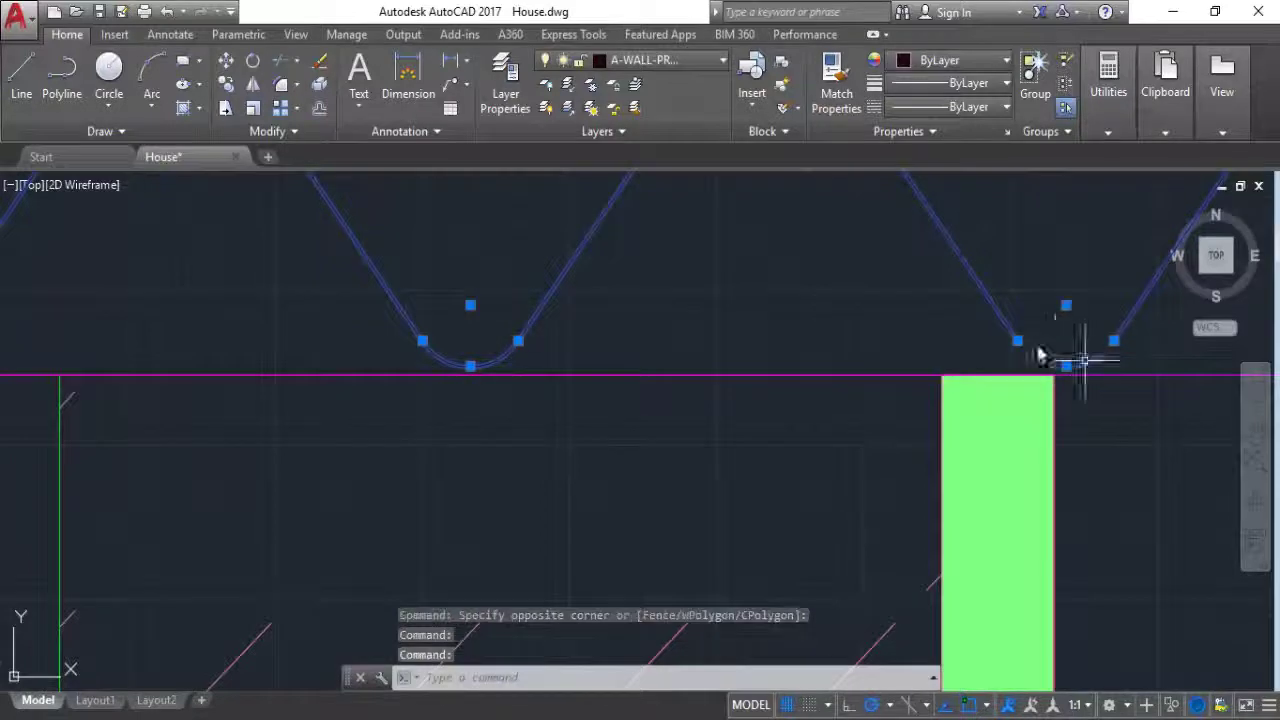
scroll(909, 355, down, 4)
scroll(469, 351, up, 3)
scroll(380, 357, down, 5)
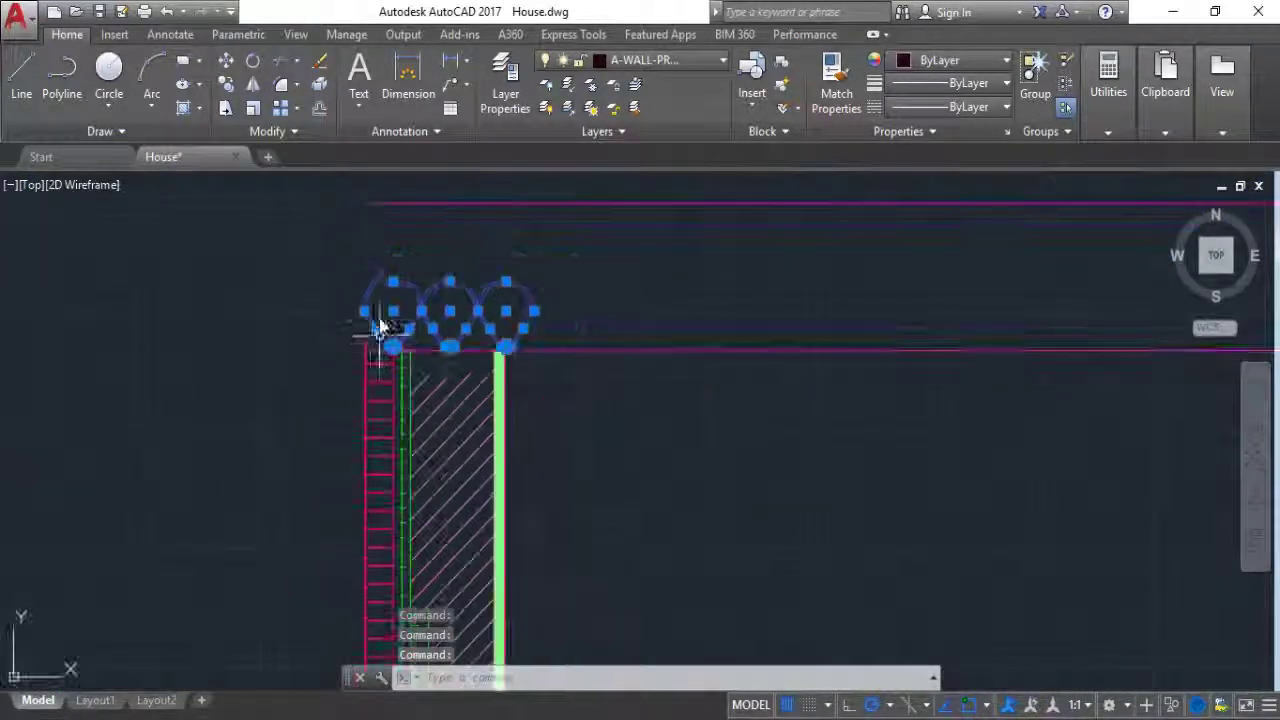
scroll(380, 290, up, 2)
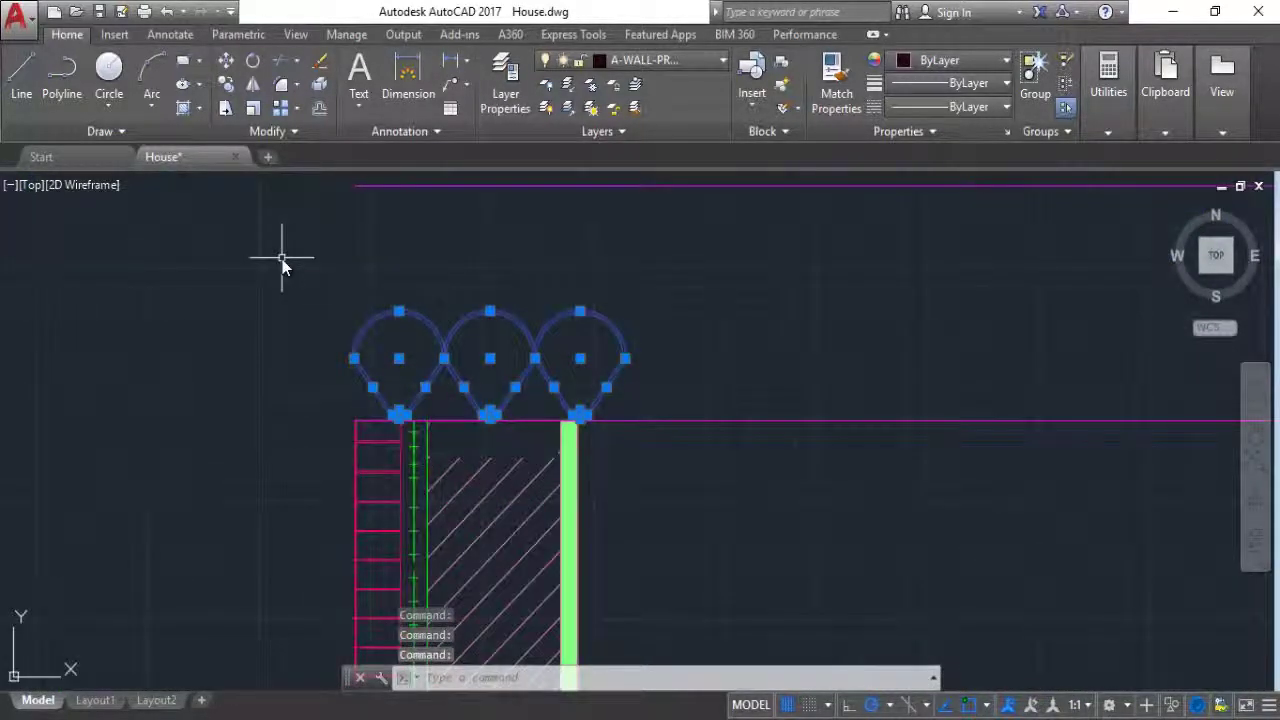
Step: Copy the tile row upward to form a second, staggered row
text(copy)
key(Return)
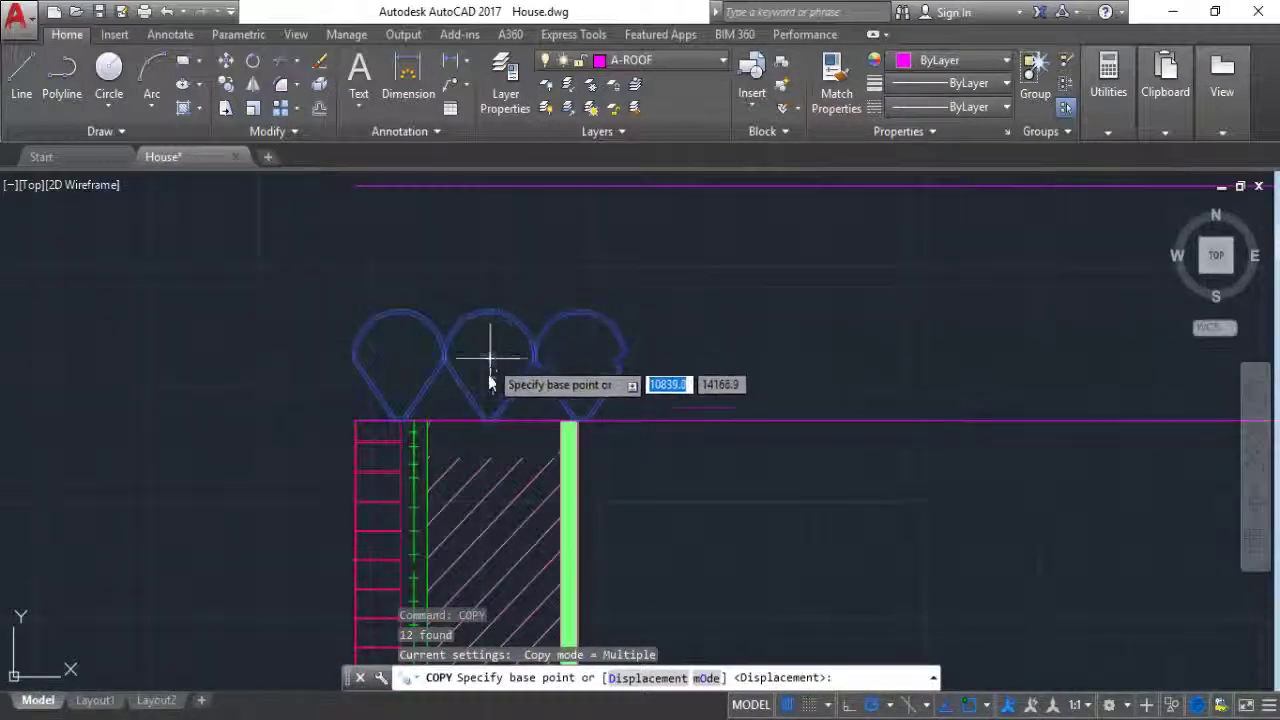
click(489, 355)
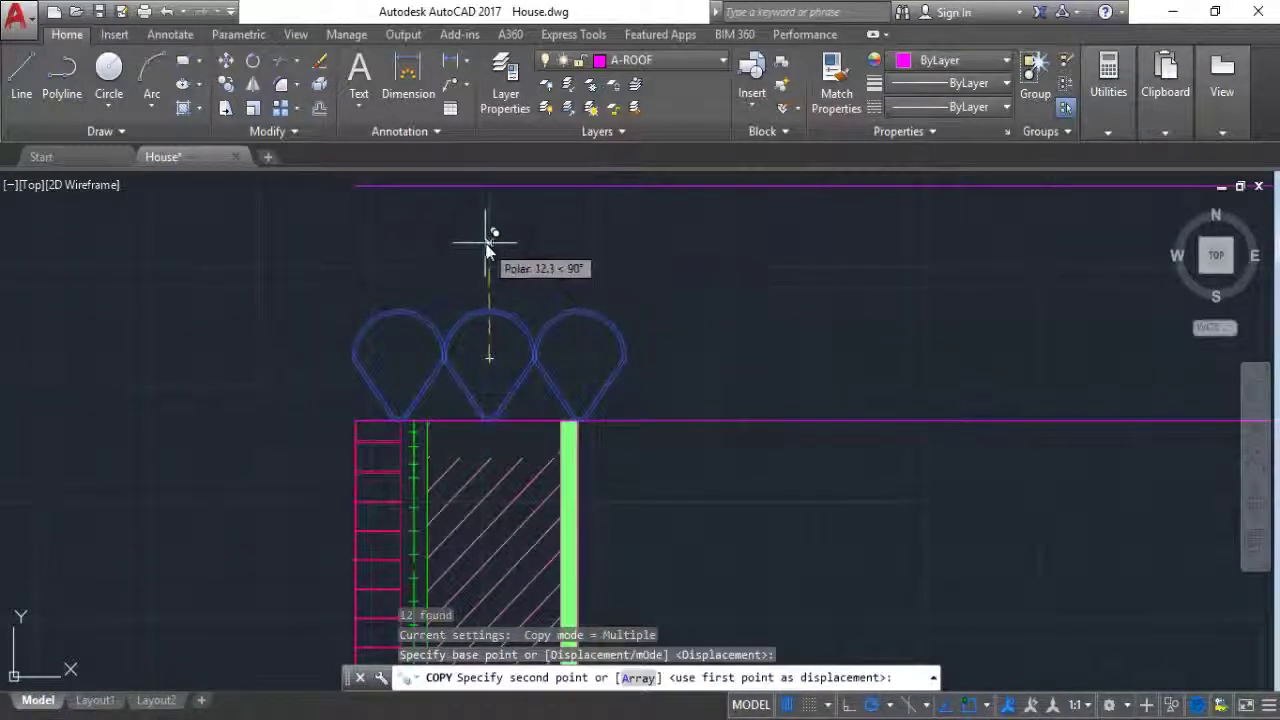
click(490, 243)
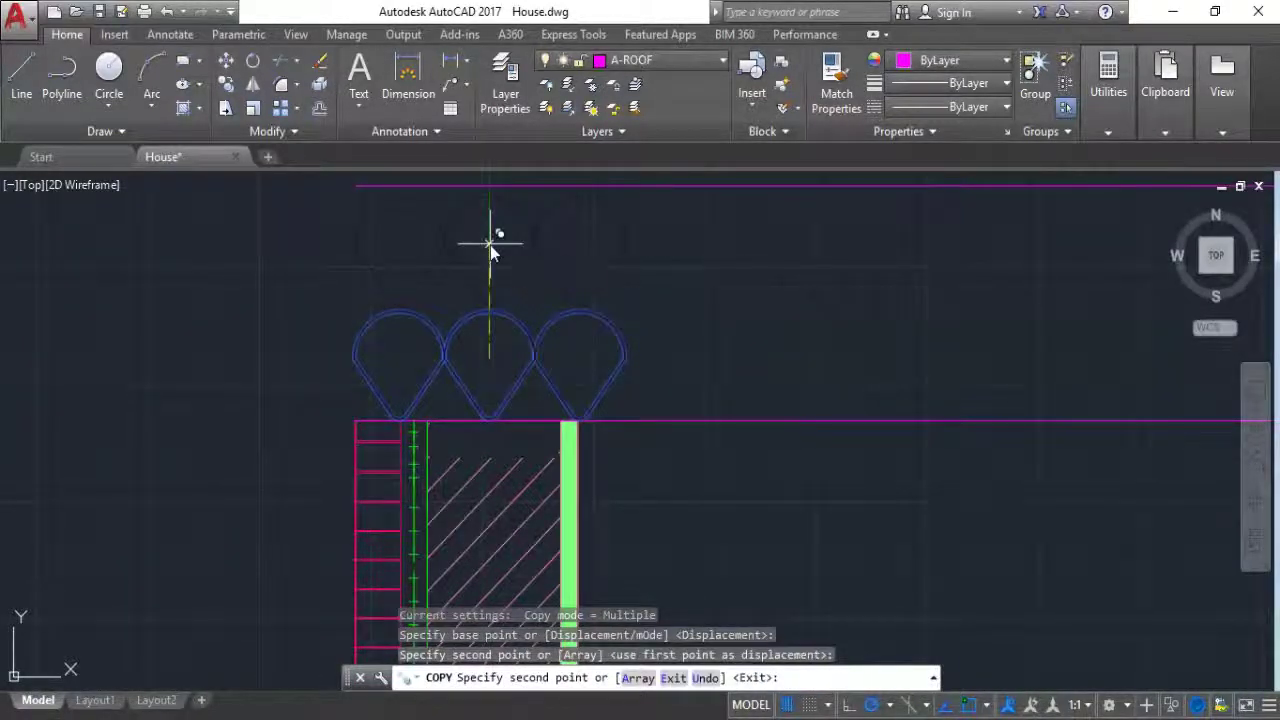
key(Escape)
key(Escape)
Step: Copy both tile rows rightward twice, about 30 and 60 units along the roof
click(654, 386)
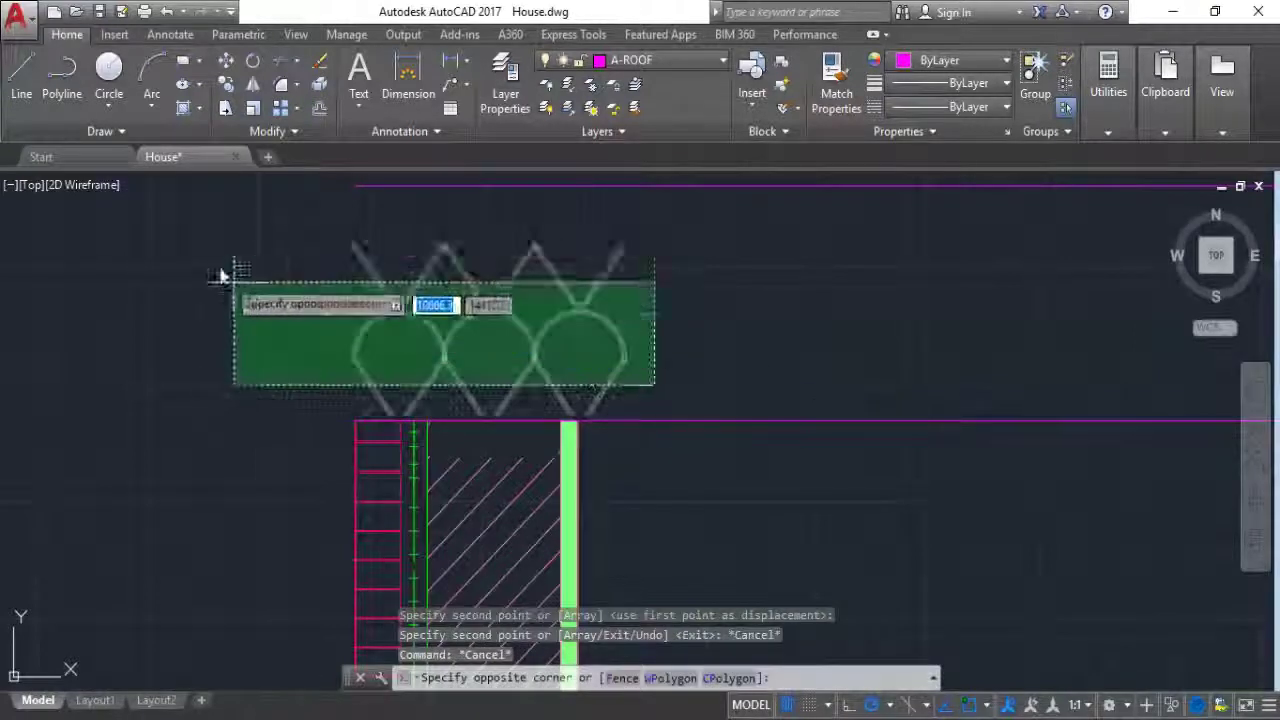
click(198, 192)
scroll(425, 391, up, 4)
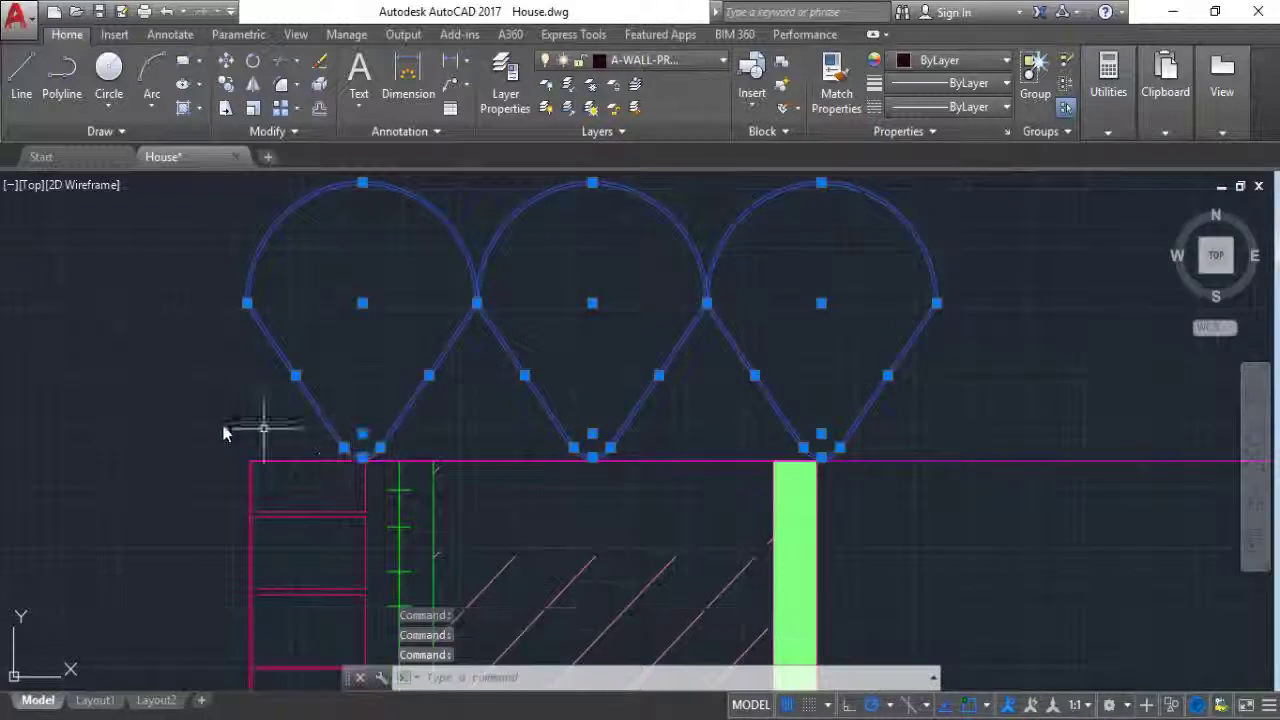
scroll(223, 429, down, 6)
text(co)
key(Return)
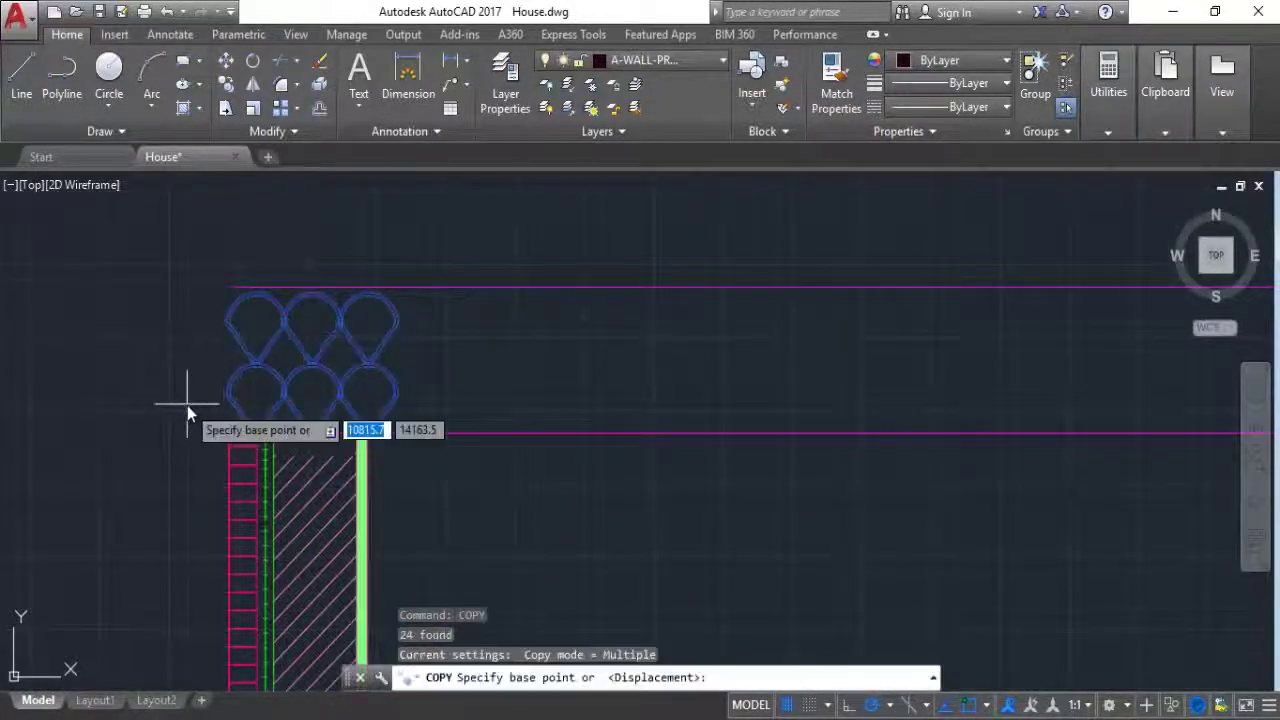
click(312, 323)
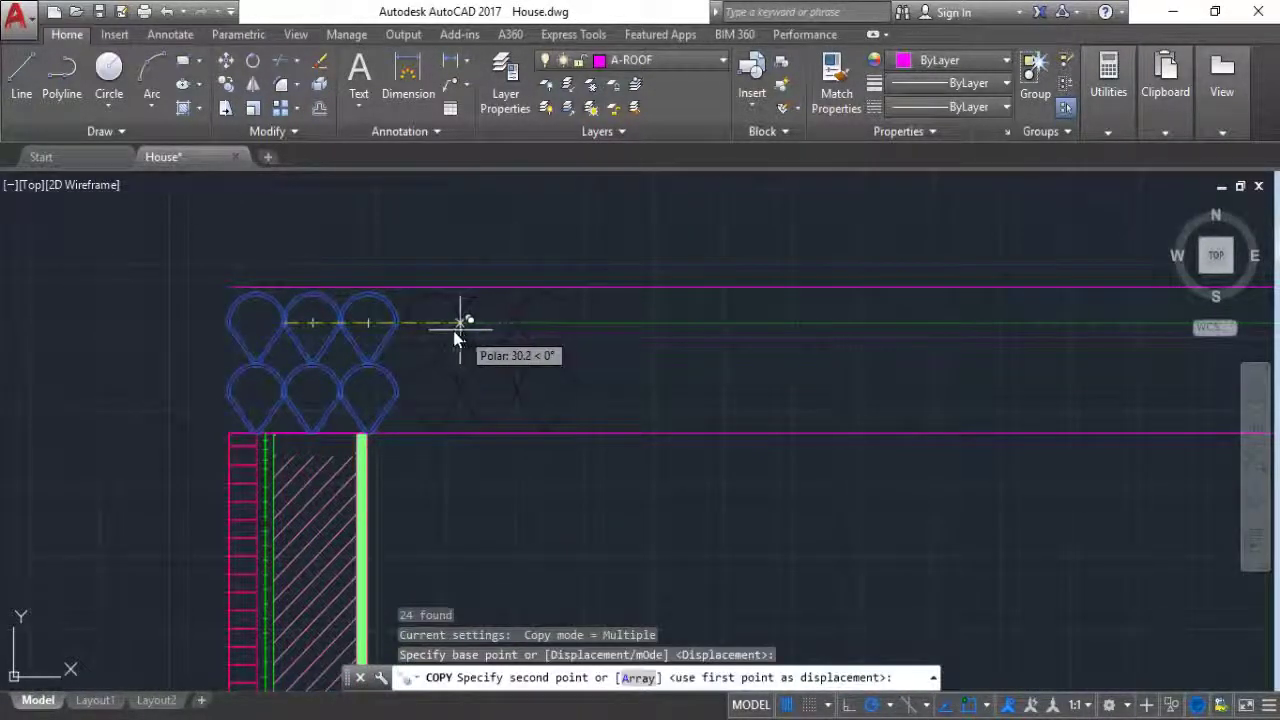
click(456, 325)
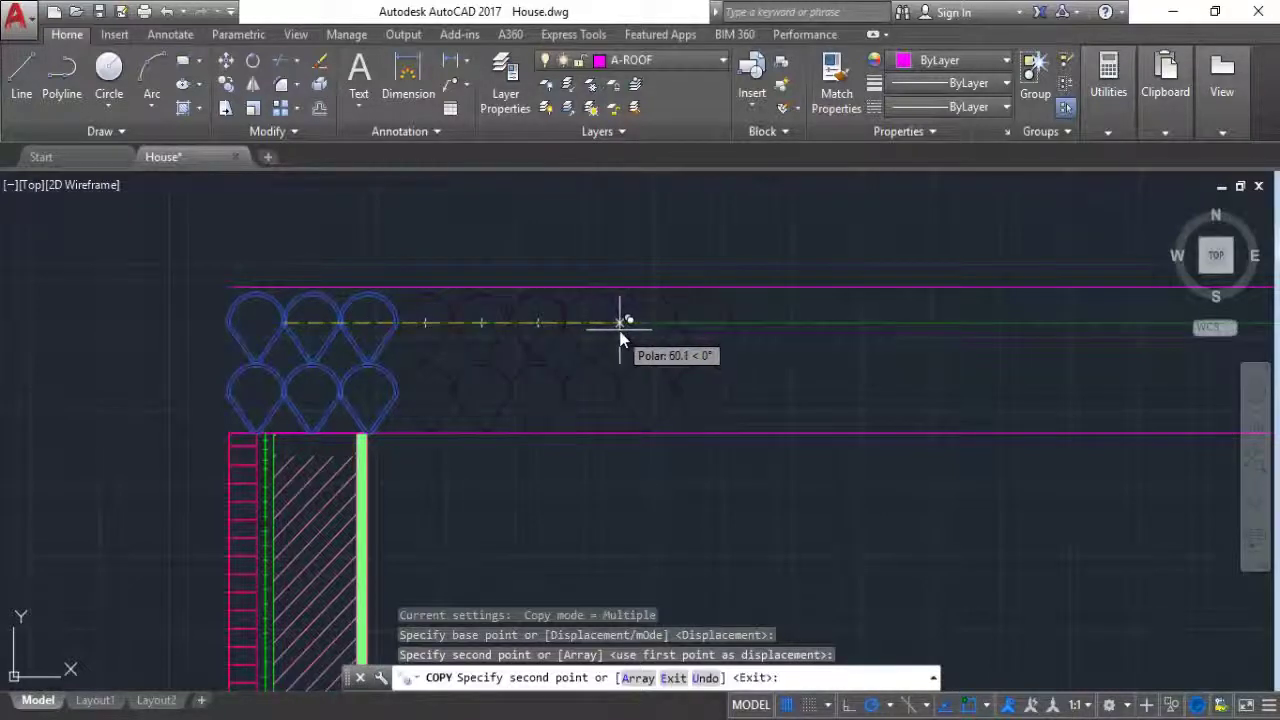
click(620, 325)
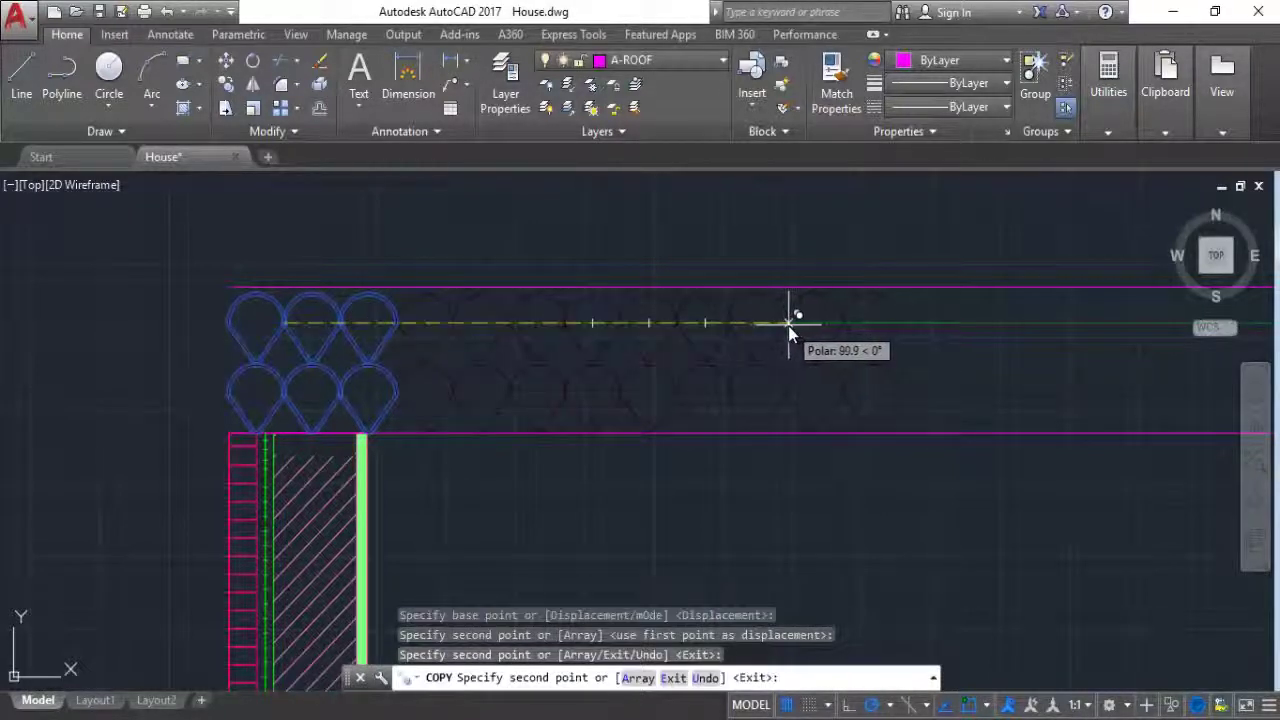
key(Escape)
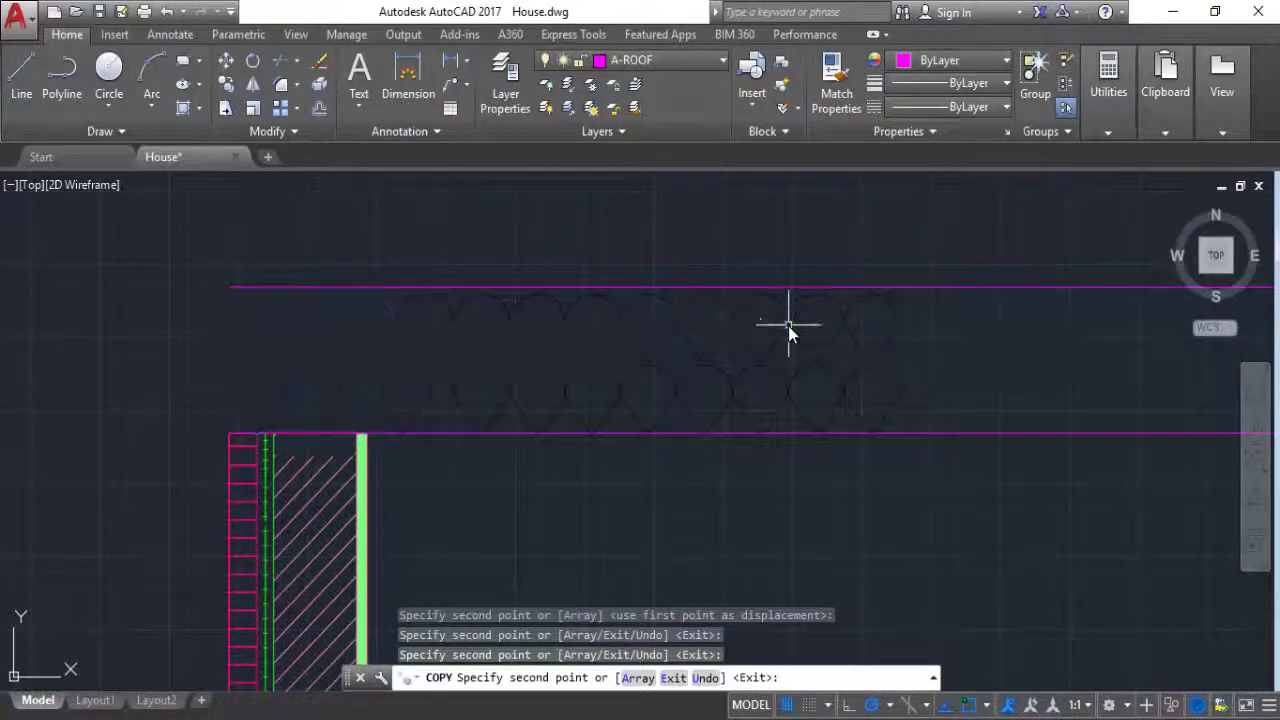
click(951, 407)
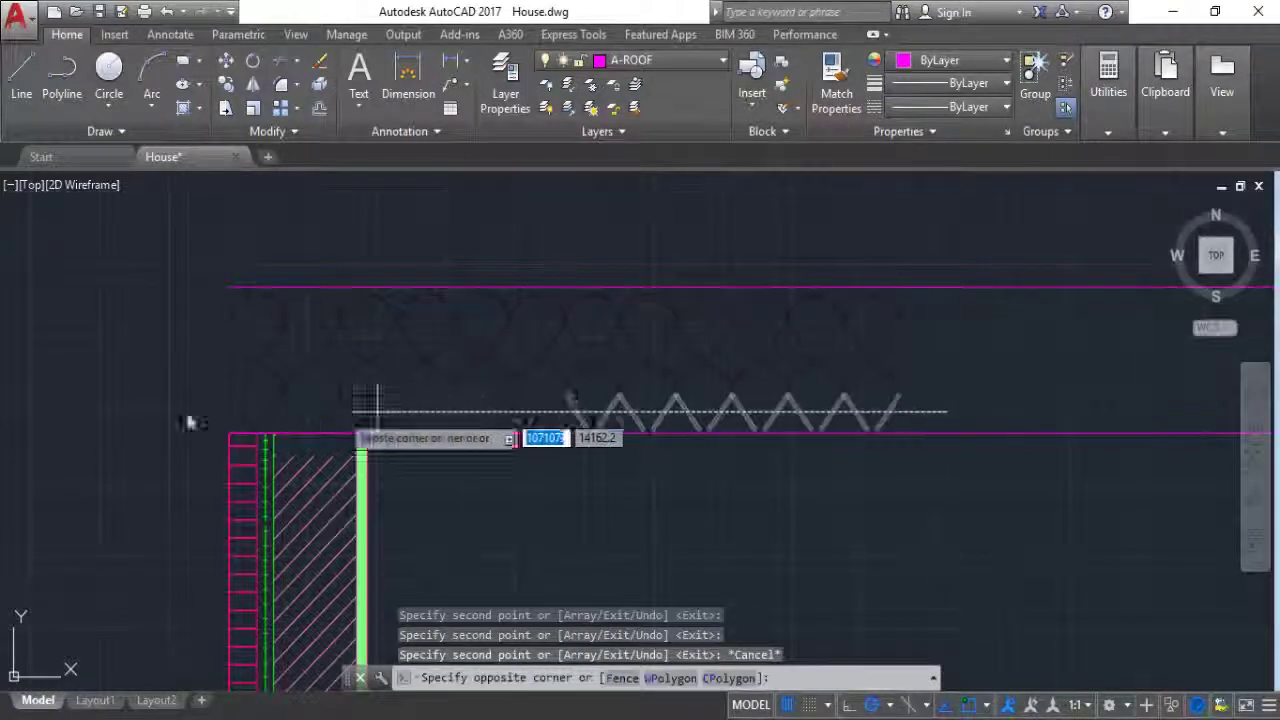
Step: Select the whole tile pattern plus the three small lower tip arcs
click(34, 300)
scroll(215, 430, up, 5)
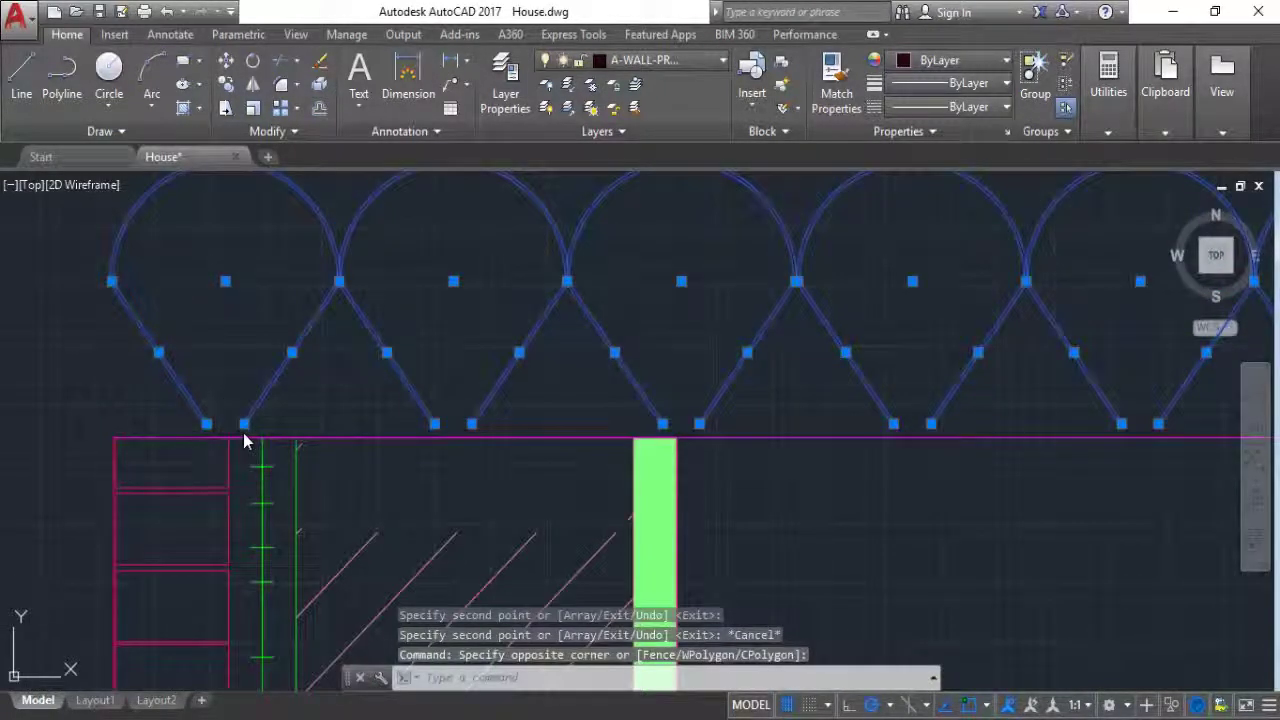
click(240, 436)
click(450, 433)
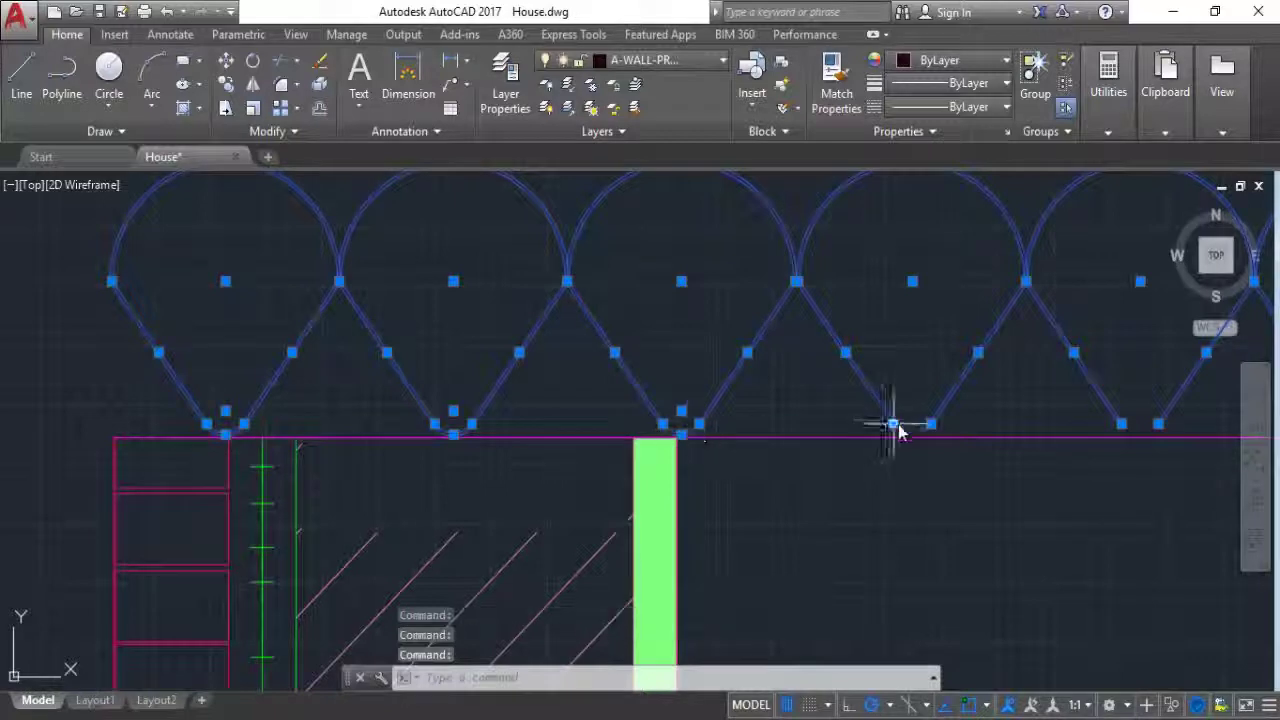
scroll(806, 405, down, 5)
scroll(740, 395, up, 5)
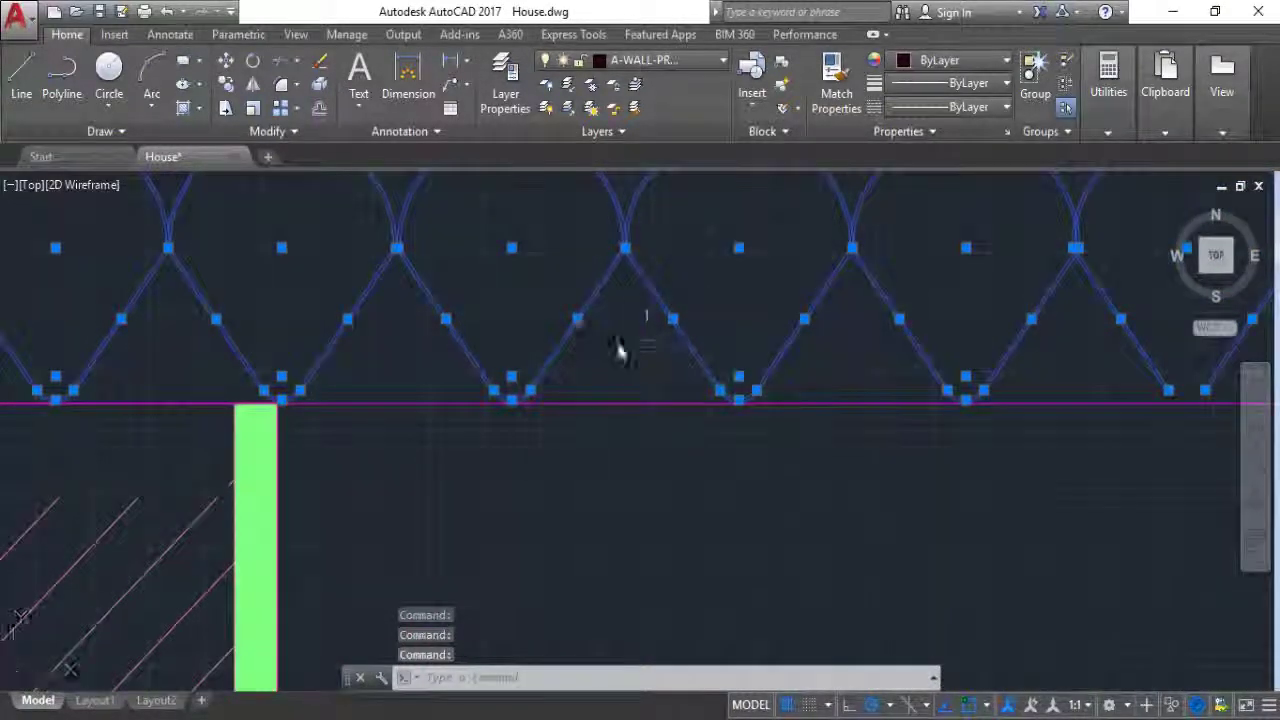
scroll(620, 349, down, 5)
scroll(857, 357, up, 5)
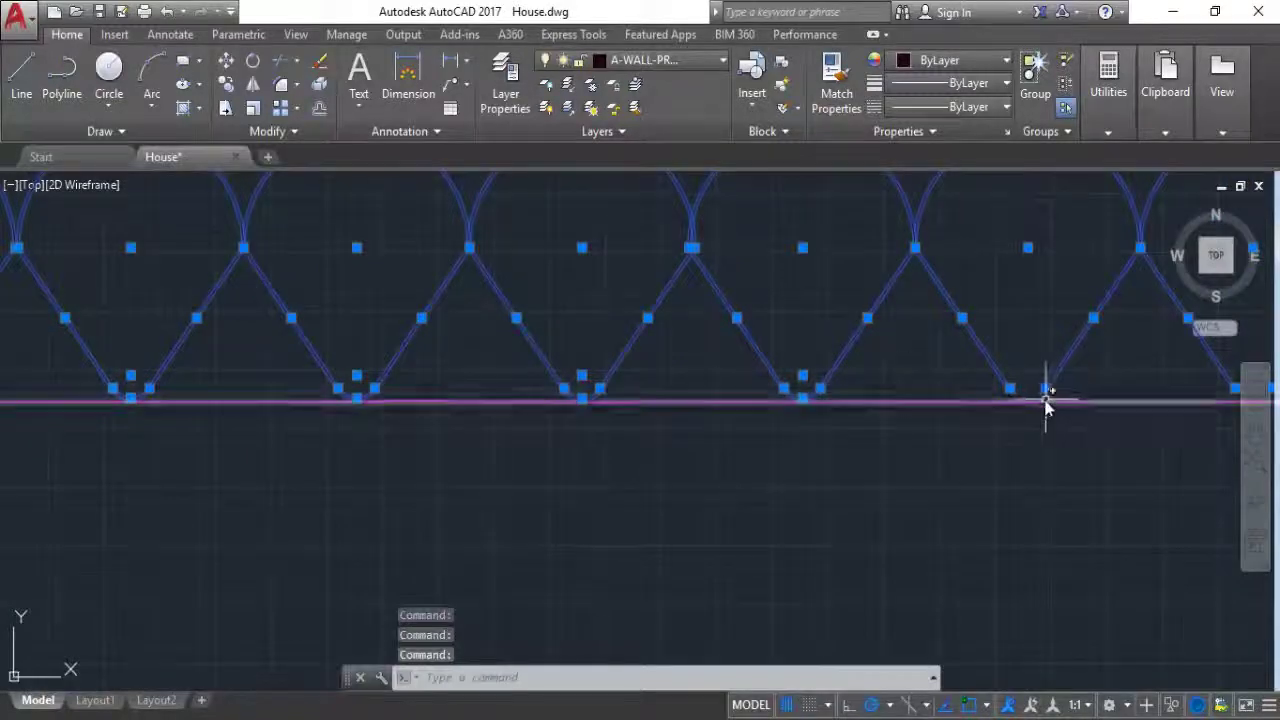
scroll(857, 380, down, 5)
scroll(820, 410, up, 5)
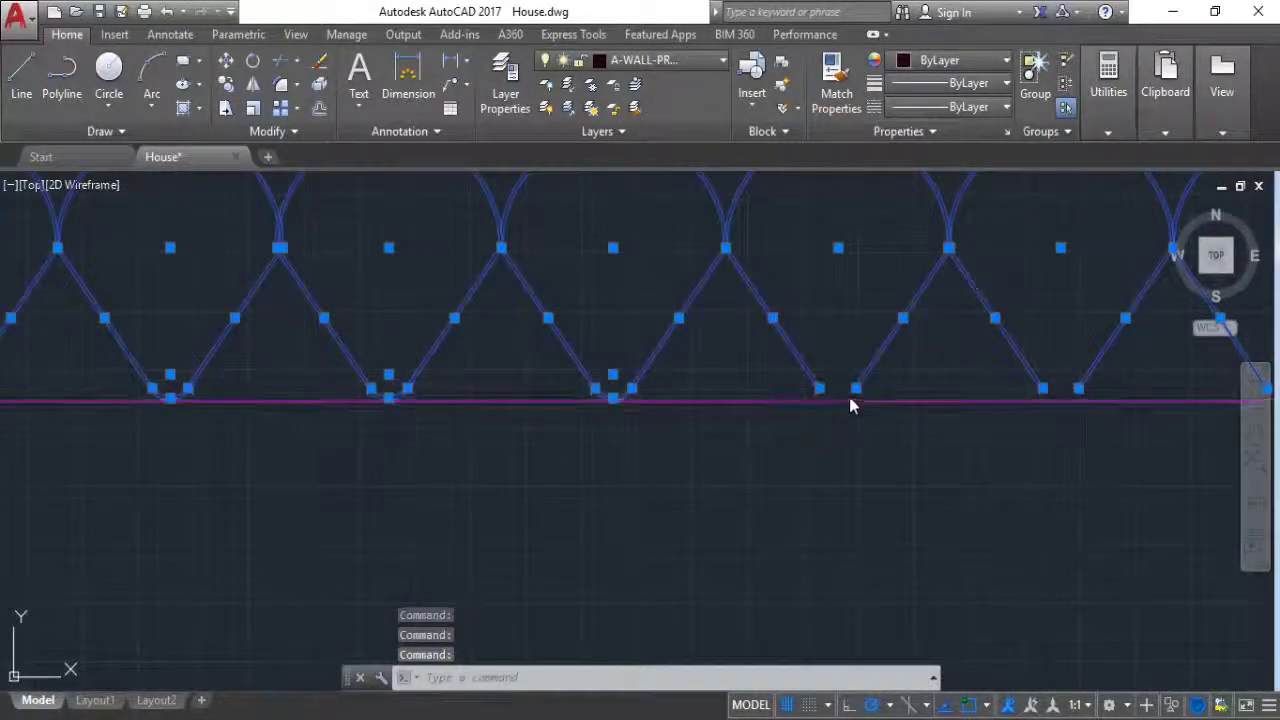
click(846, 402)
scroll(871, 394, down, 5)
scroll(737, 391, up, 4)
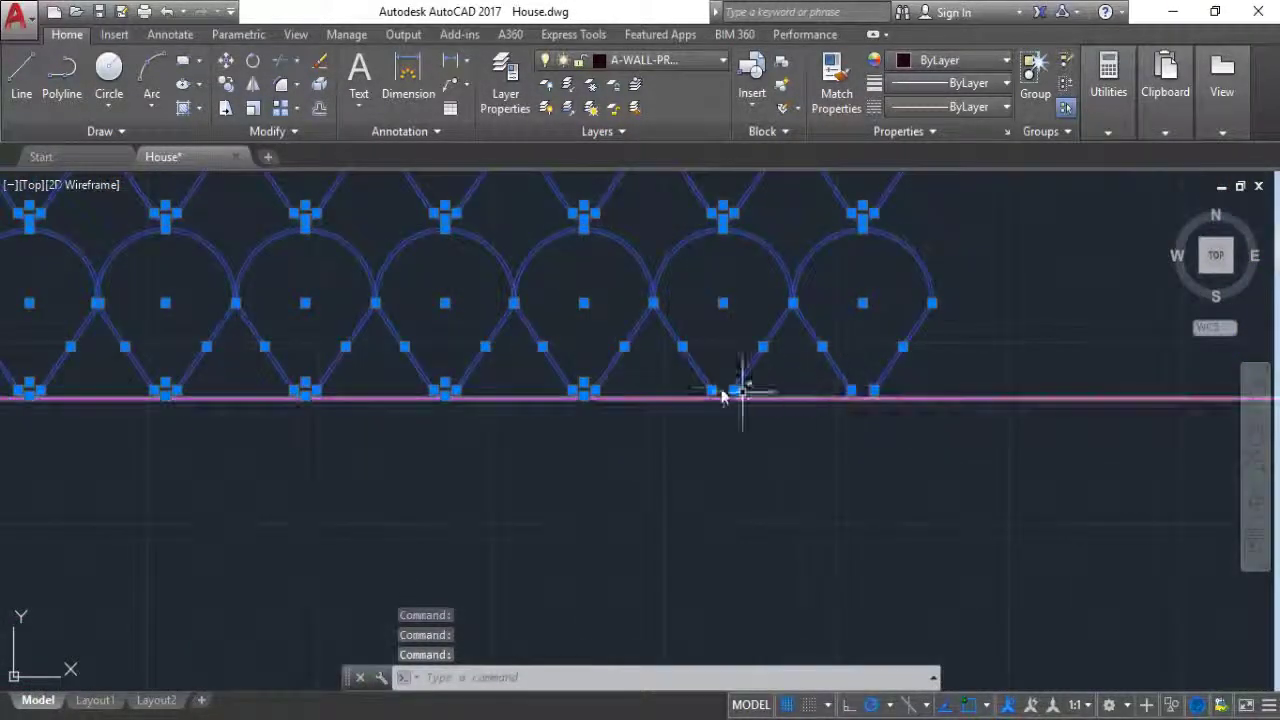
scroll(762, 420, up, 2)
scroll(665, 400, down, 2)
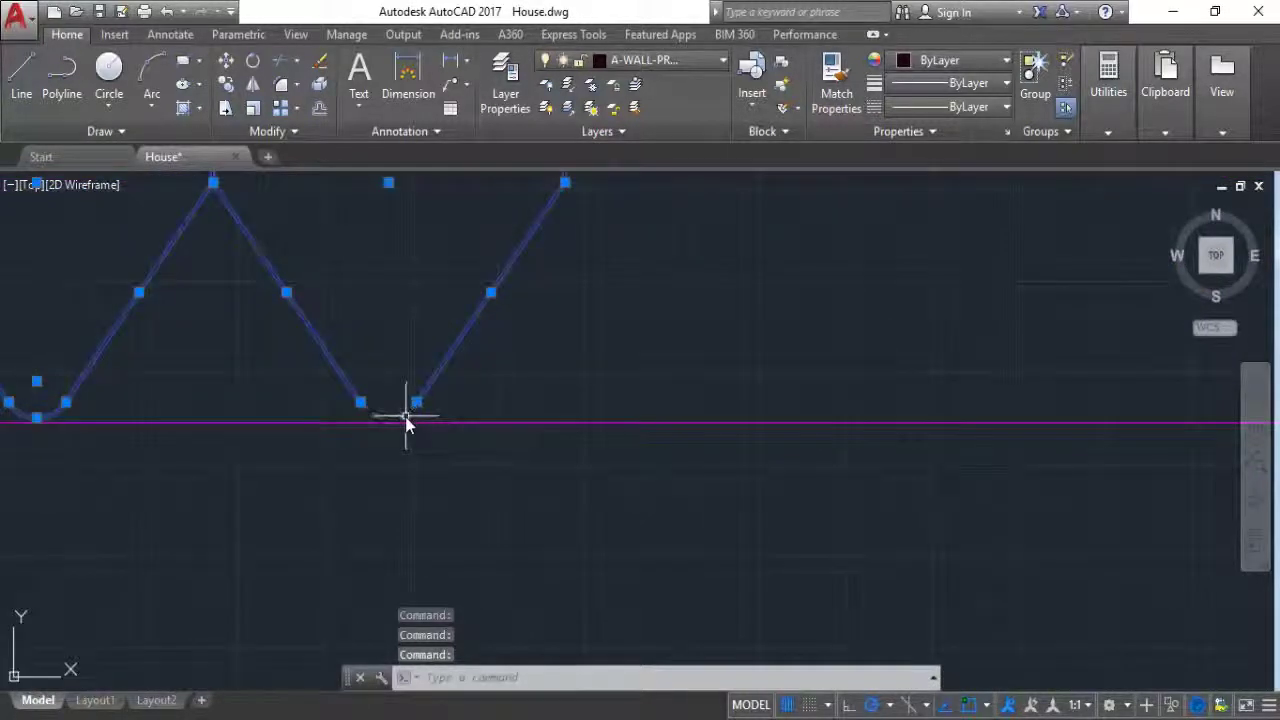
scroll(669, 400, down, 3)
scroll(640, 400, down, 4)
Step: Copy the 96 selected tile objects from the row's left end to two further positions along the roof toward the right wall
scroll(580, 388, up, 2)
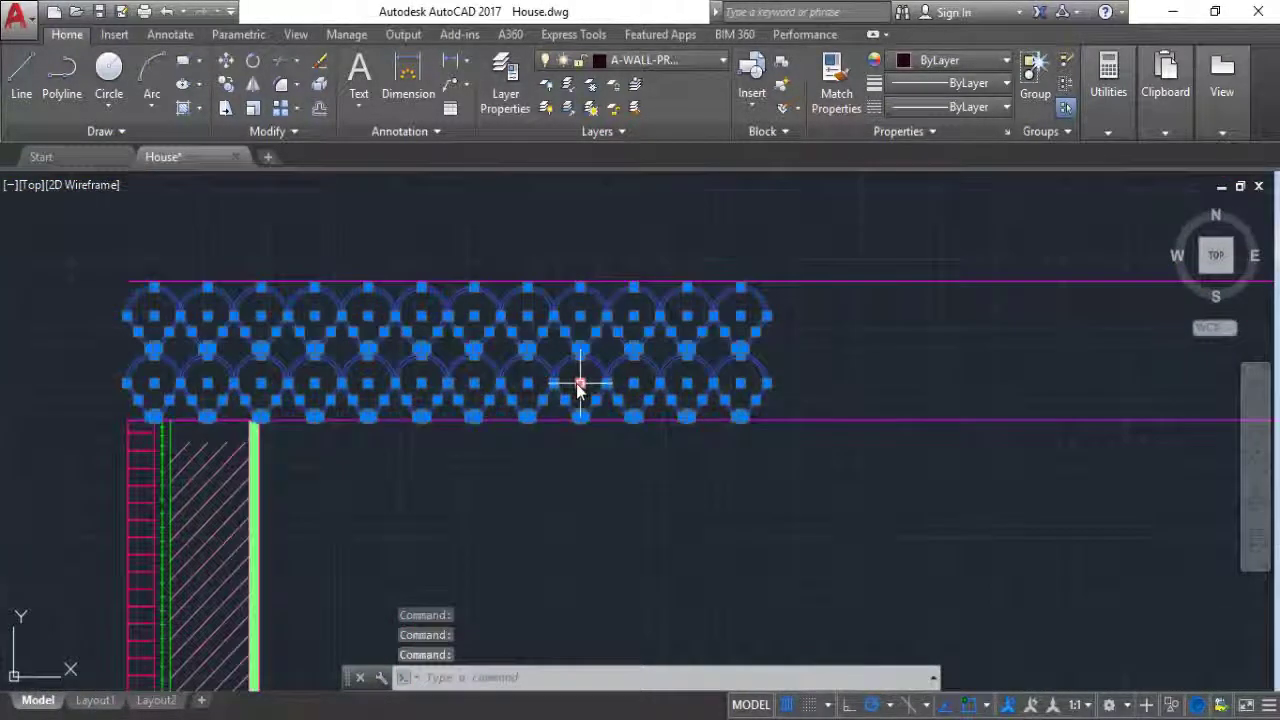
text(CO)
key(Return)
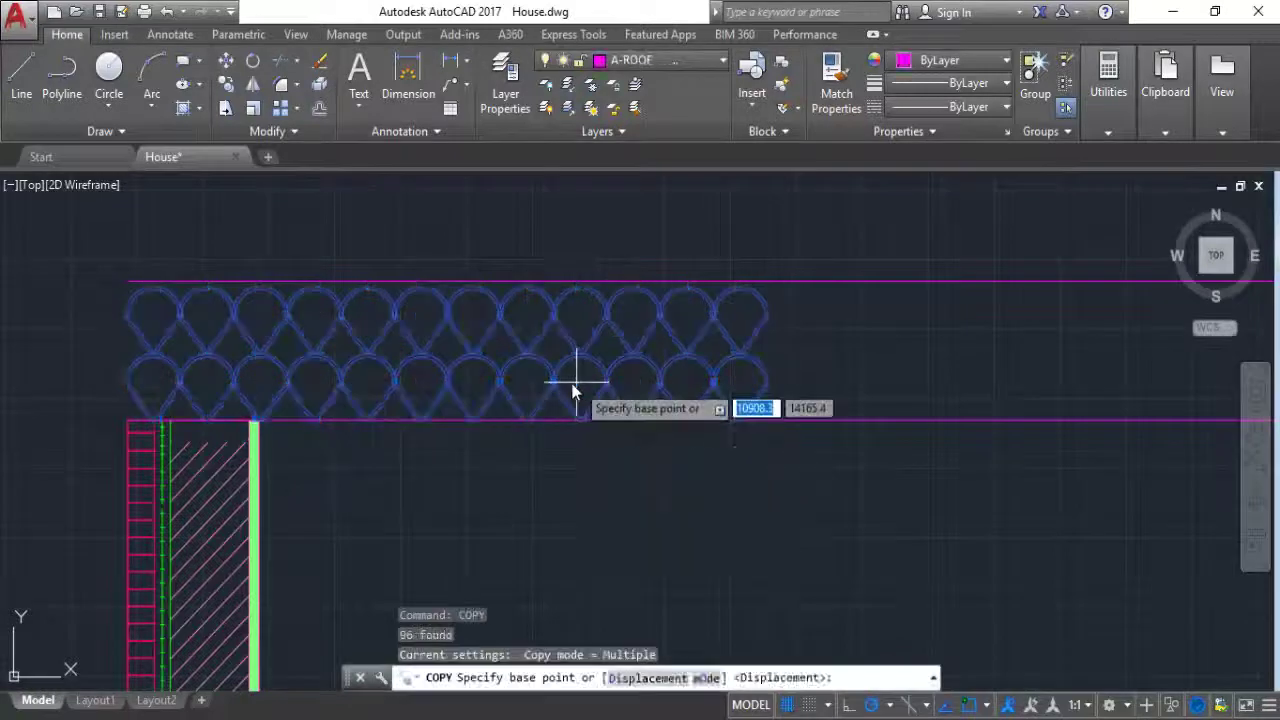
click(126, 316)
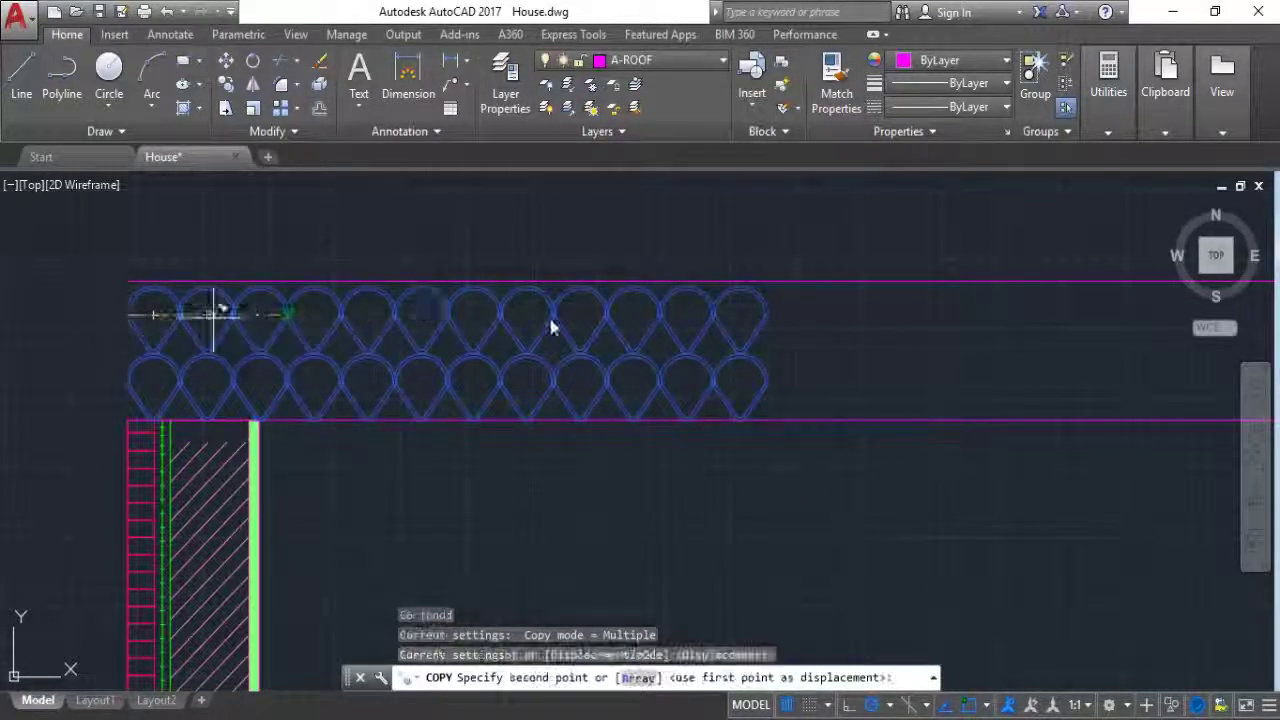
click(773, 316)
scroll(423, 320, down, 4)
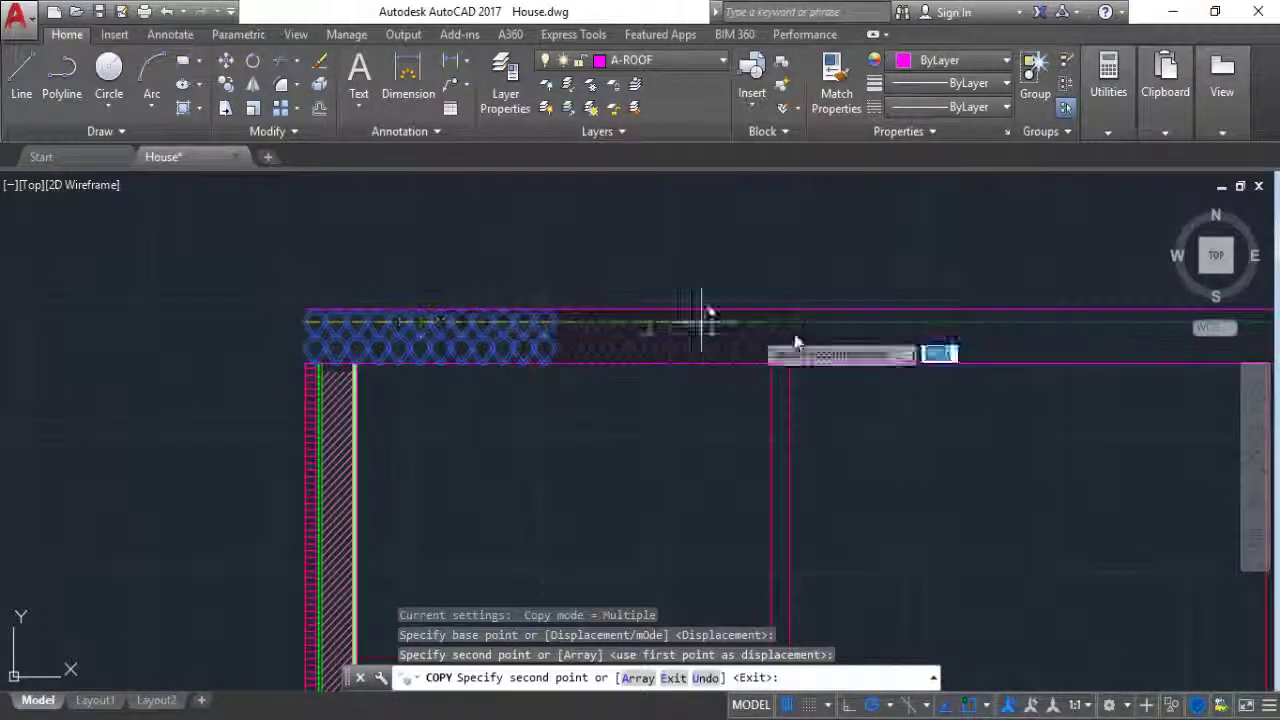
scroll(730, 325, up, 4)
click(718, 305)
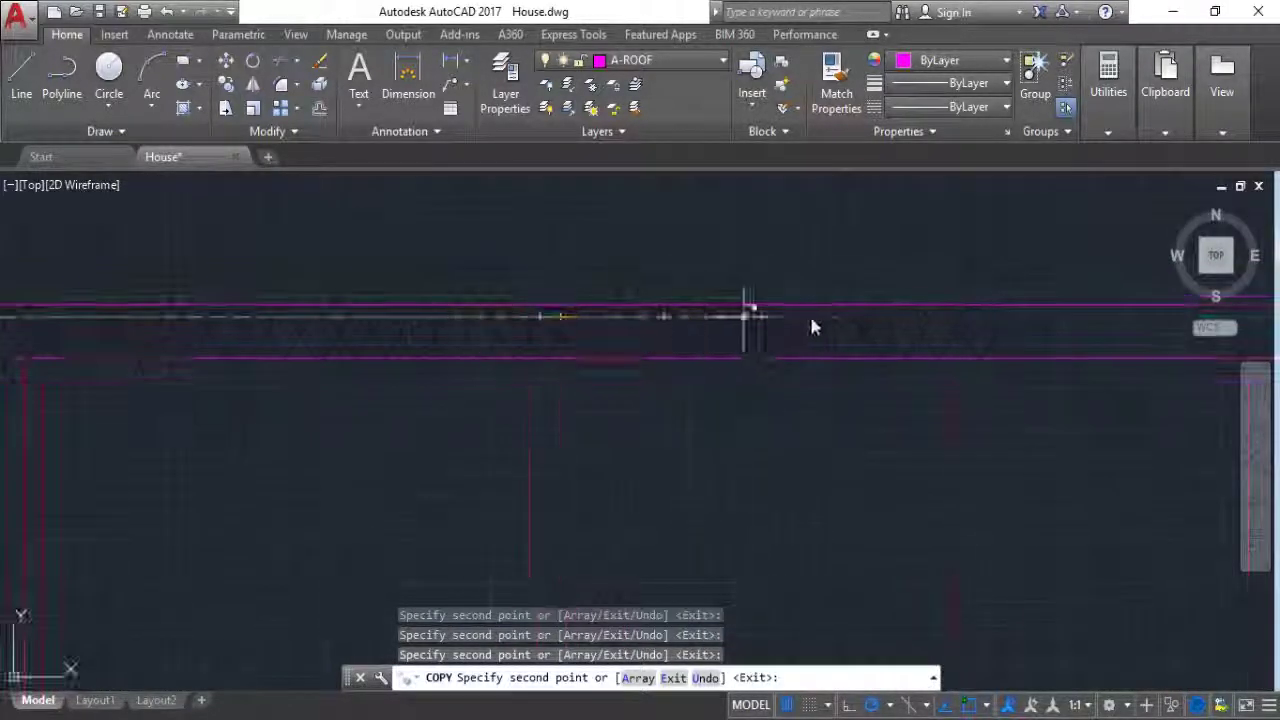
scroll(583, 337, down, 2)
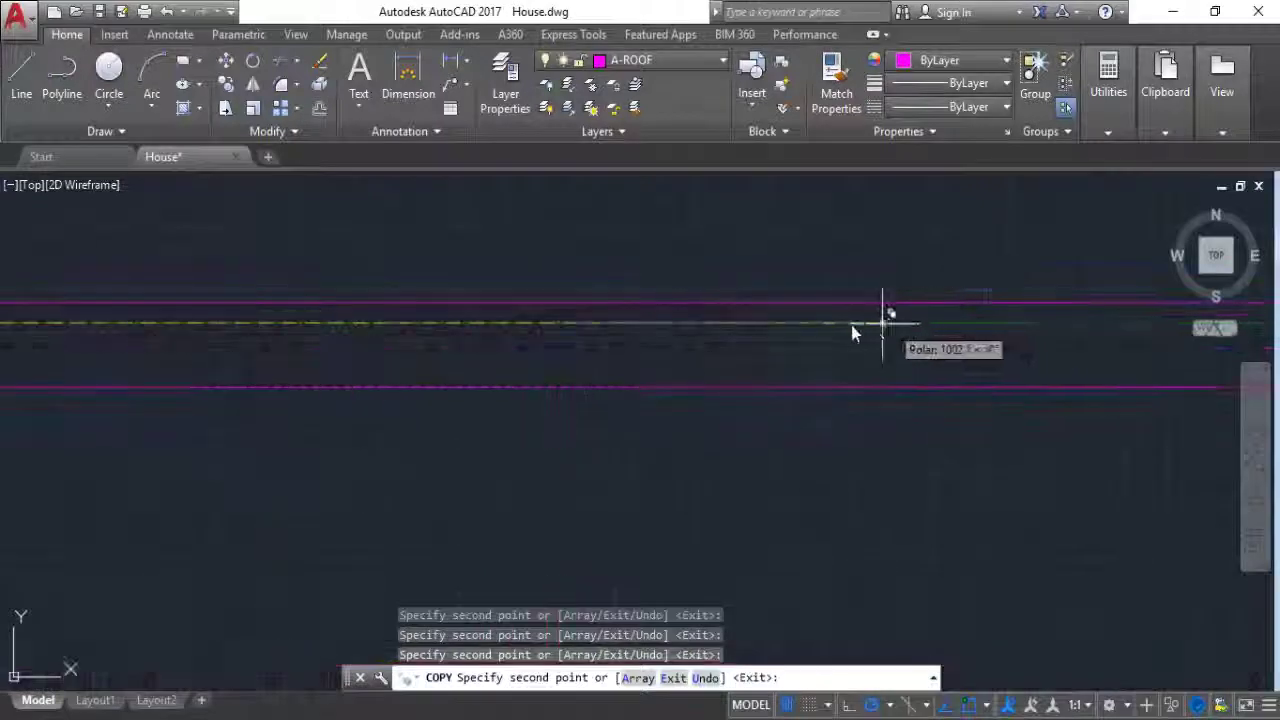
scroll(963, 335, down, 2)
scroll(1050, 318, up, 4)
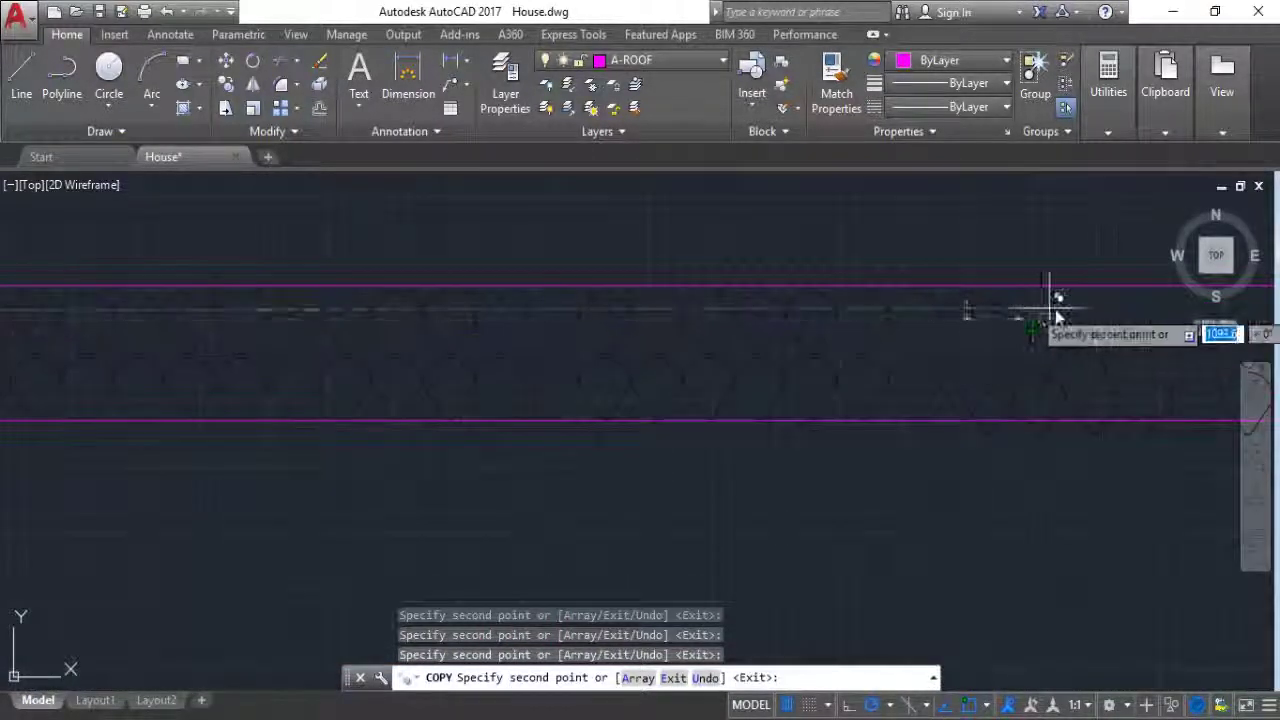
scroll(851, 300, down, 4)
scroll(808, 323, up, 4)
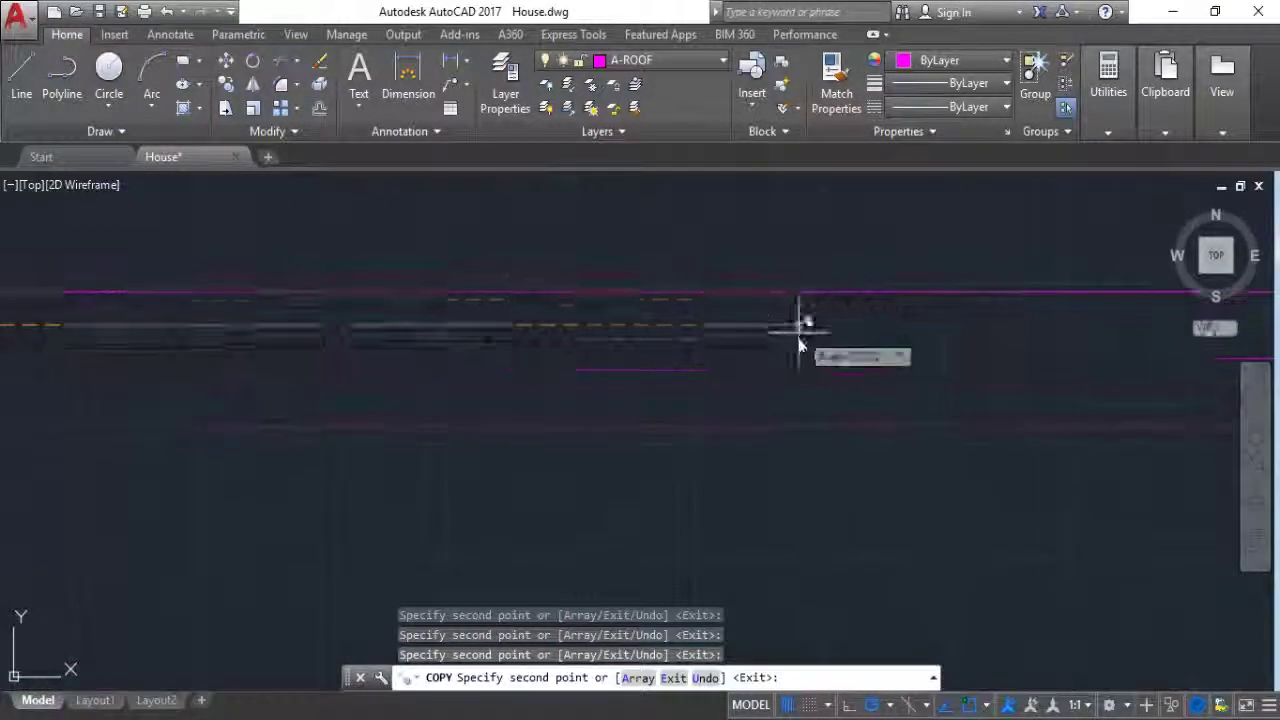
scroll(562, 332, down, 5)
scroll(712, 333, up, 3)
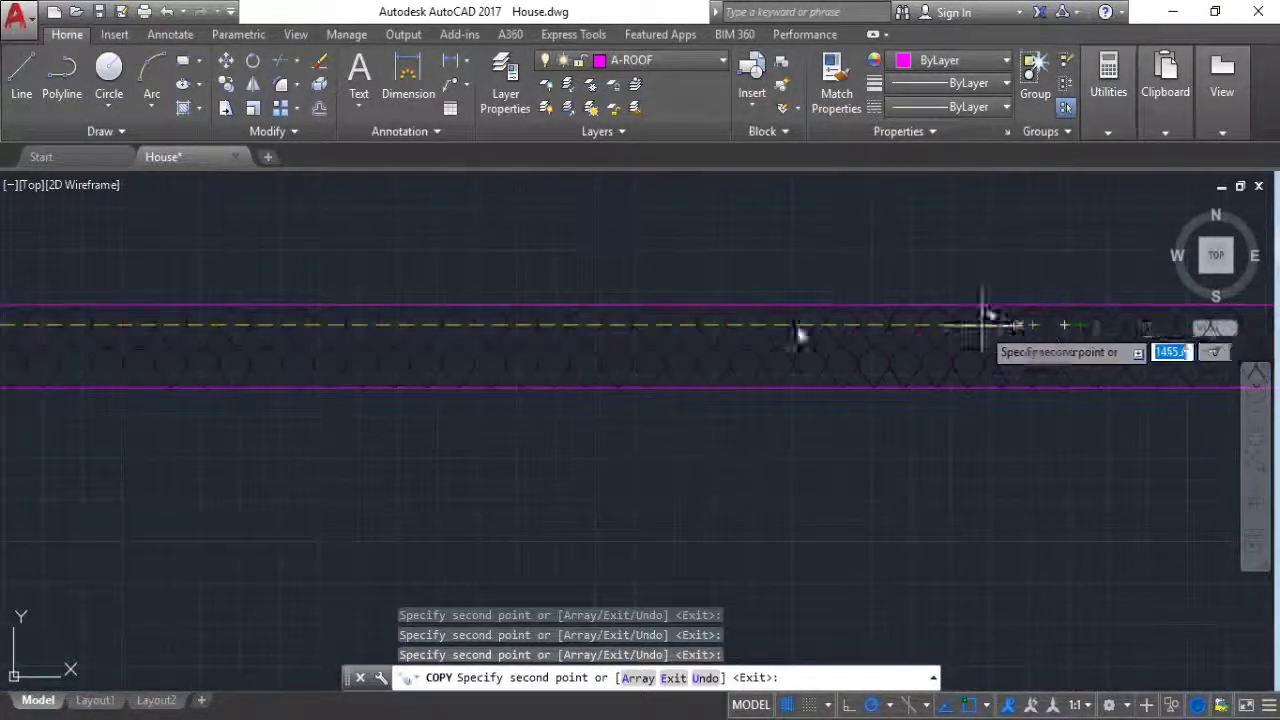
scroll(614, 330, down, 3)
scroll(880, 325, up, 5)
scroll(890, 330, down, 4)
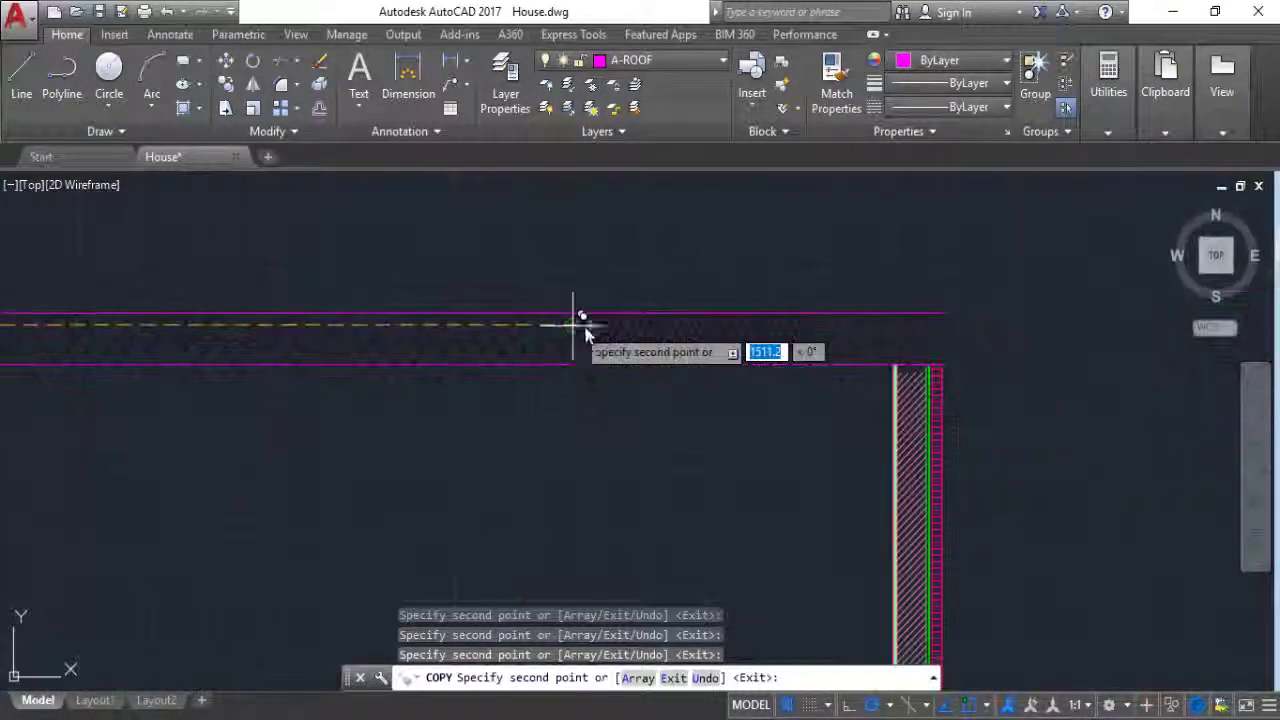
Step: Offset the upper roof line 45 units upward, above the tile rows
key(Escape)
scroll(829, 391, down, 5)
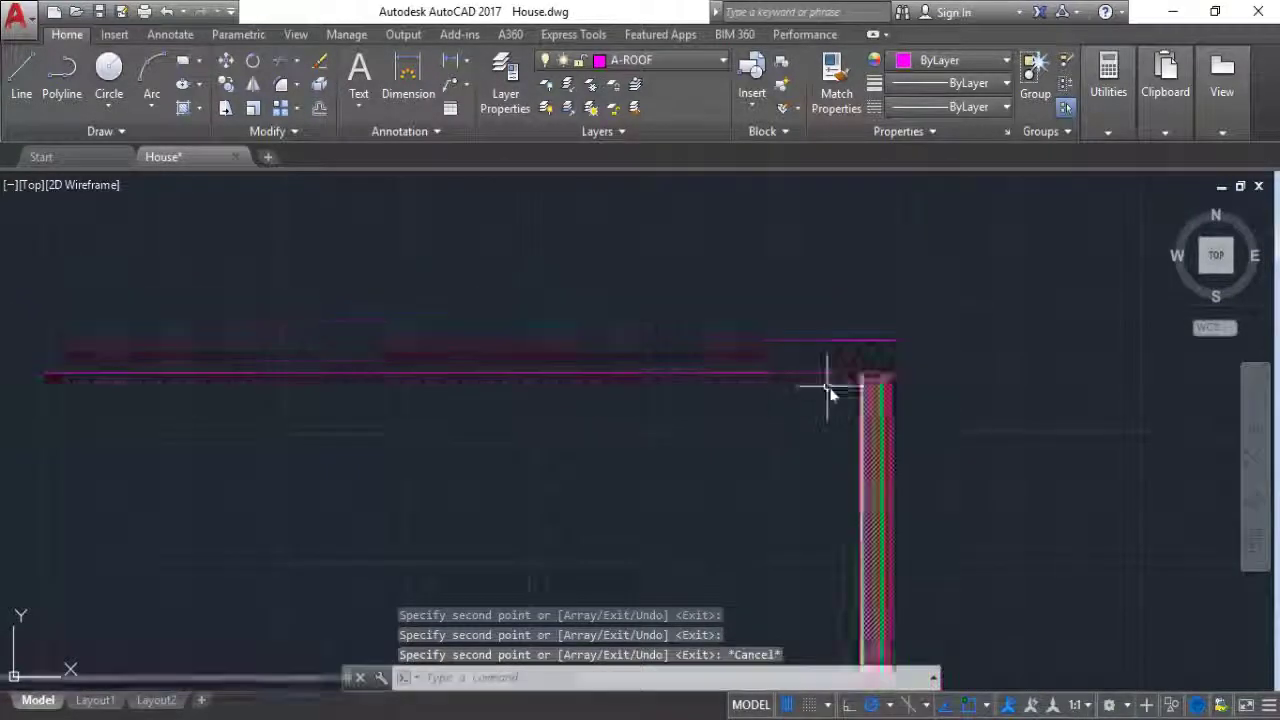
middle_drag(80, 389, 206, 377)
scroll(207, 378, up, 7)
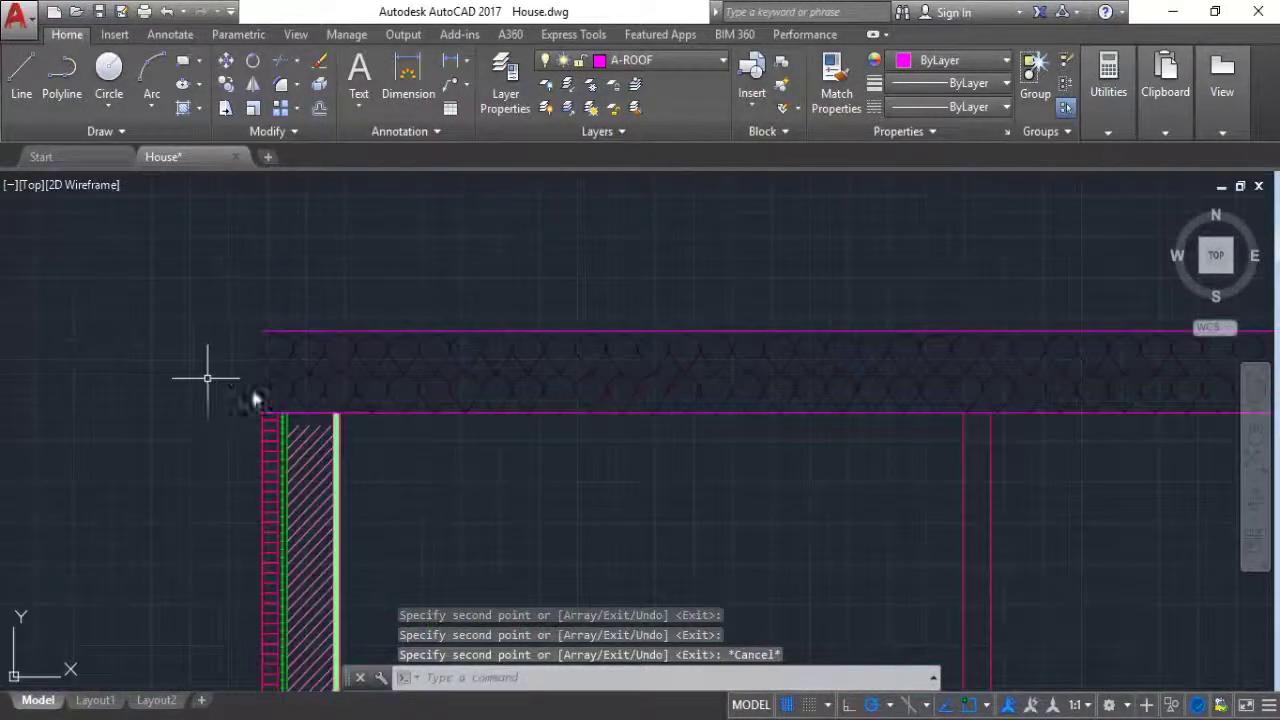
text(o)
key(Return)
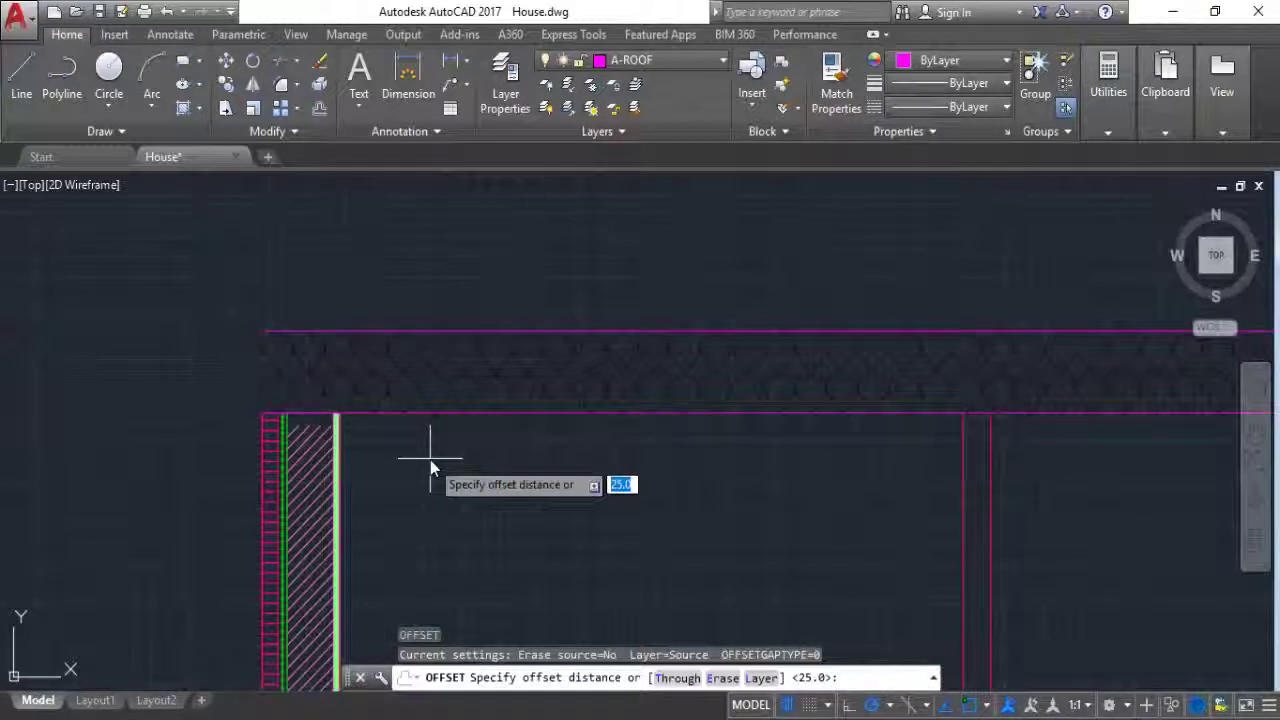
text(45)
key(Return)
click(477, 410)
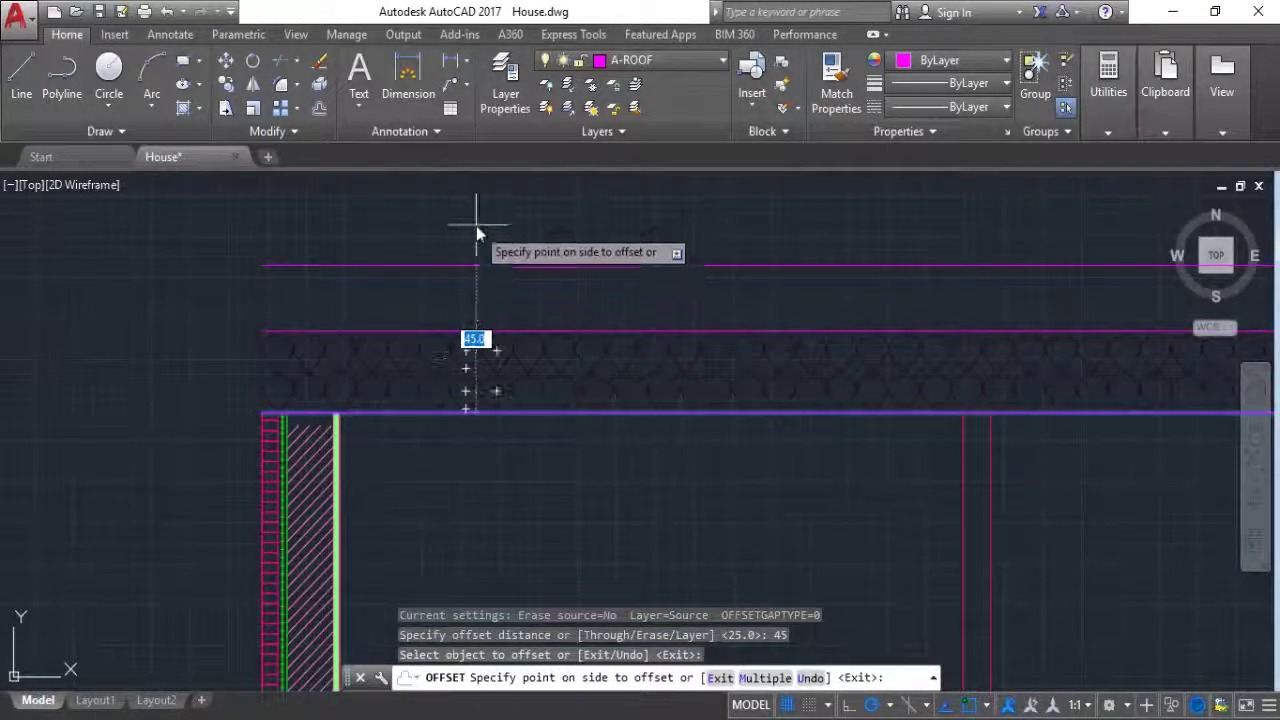
click(476, 225)
key(Escape)
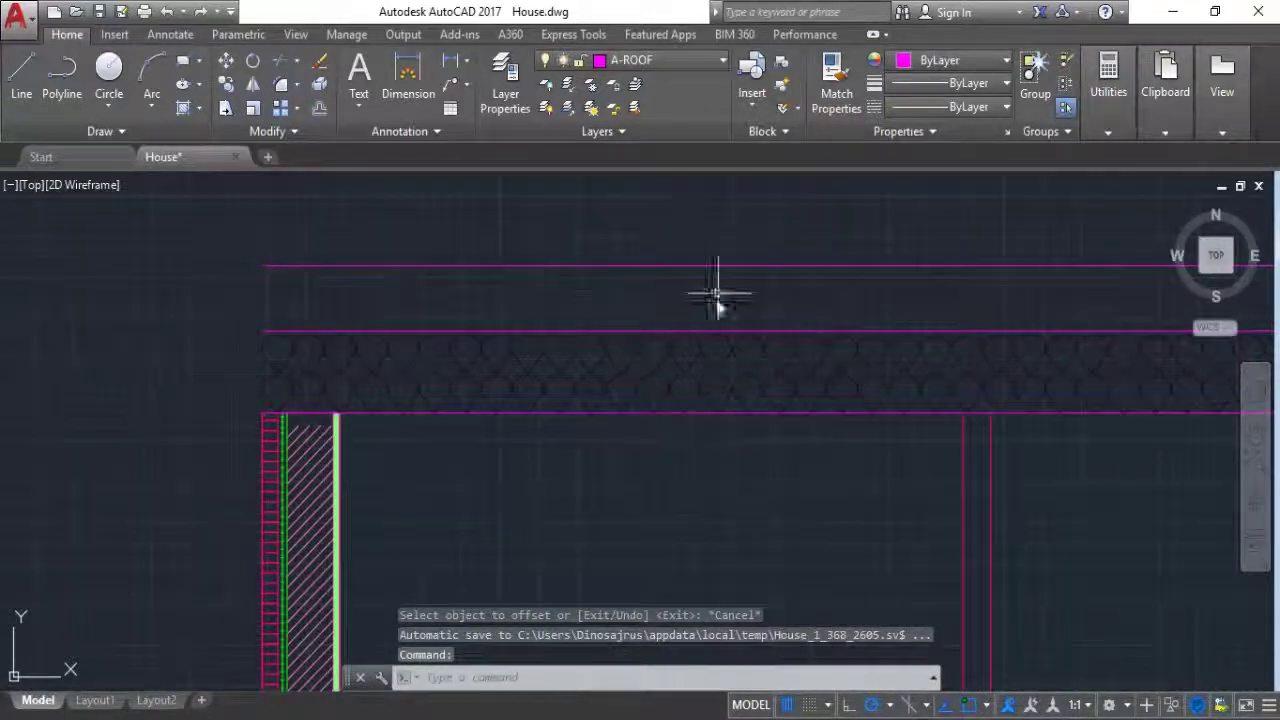
Step: Select the scalloped tiles at the right end of the roof with a crossing window
scroll(151, 349, down, 2)
scroll(189, 357, down, 2)
scroll(189, 357, down, 1)
scroll(955, 365, up, 4)
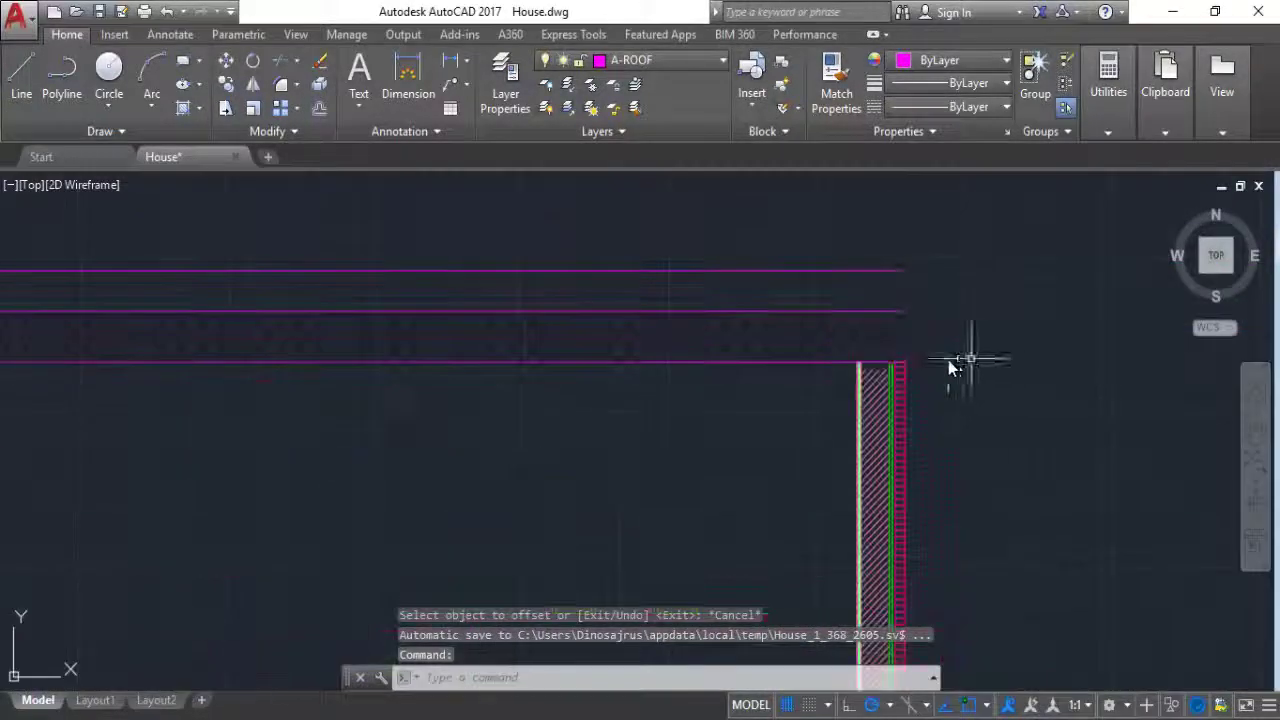
scroll(929, 357, up, 3)
scroll(897, 357, down, 5)
click(897, 357)
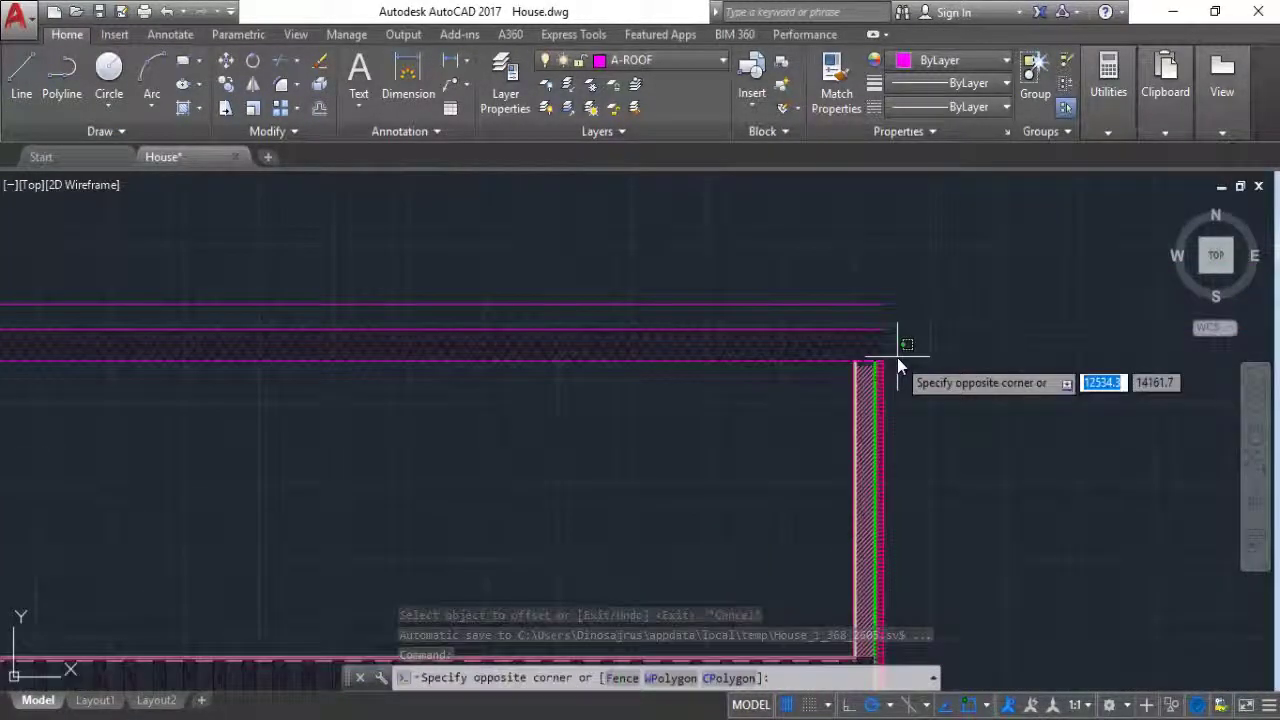
key(Escape)
scroll(895, 355, up, 5)
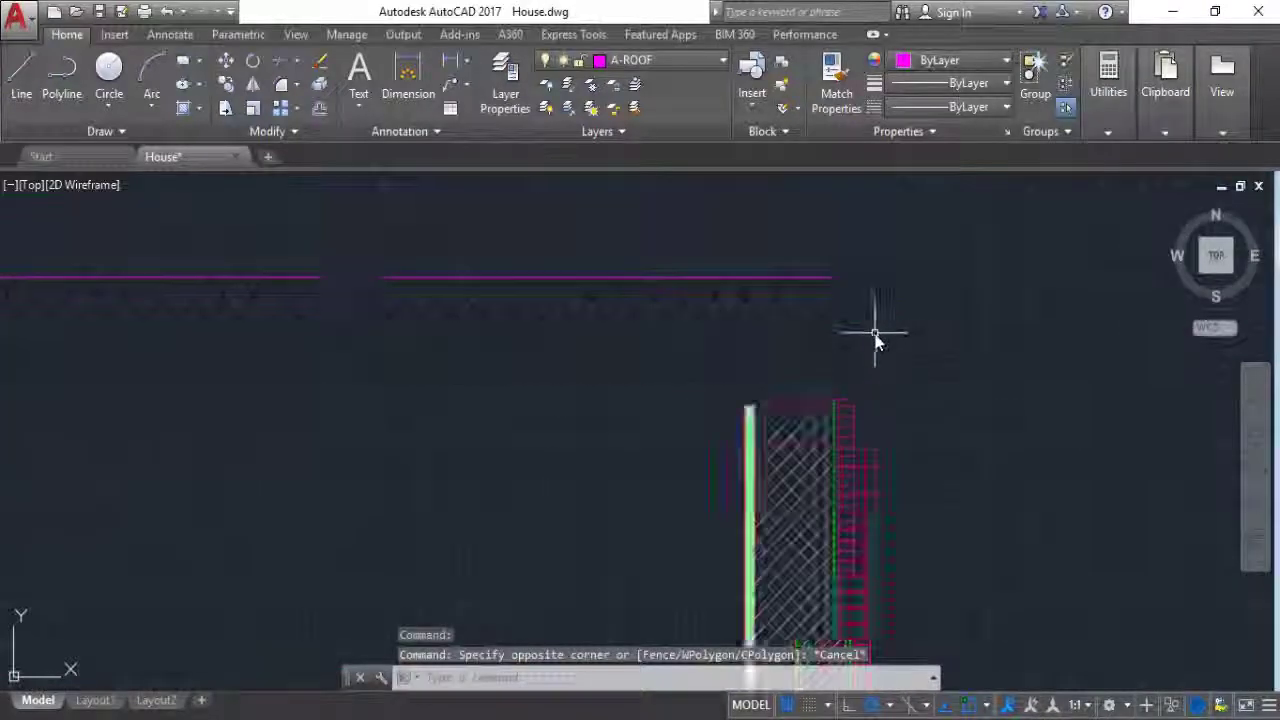
scroll(871, 340, up, 3)
click(863, 348)
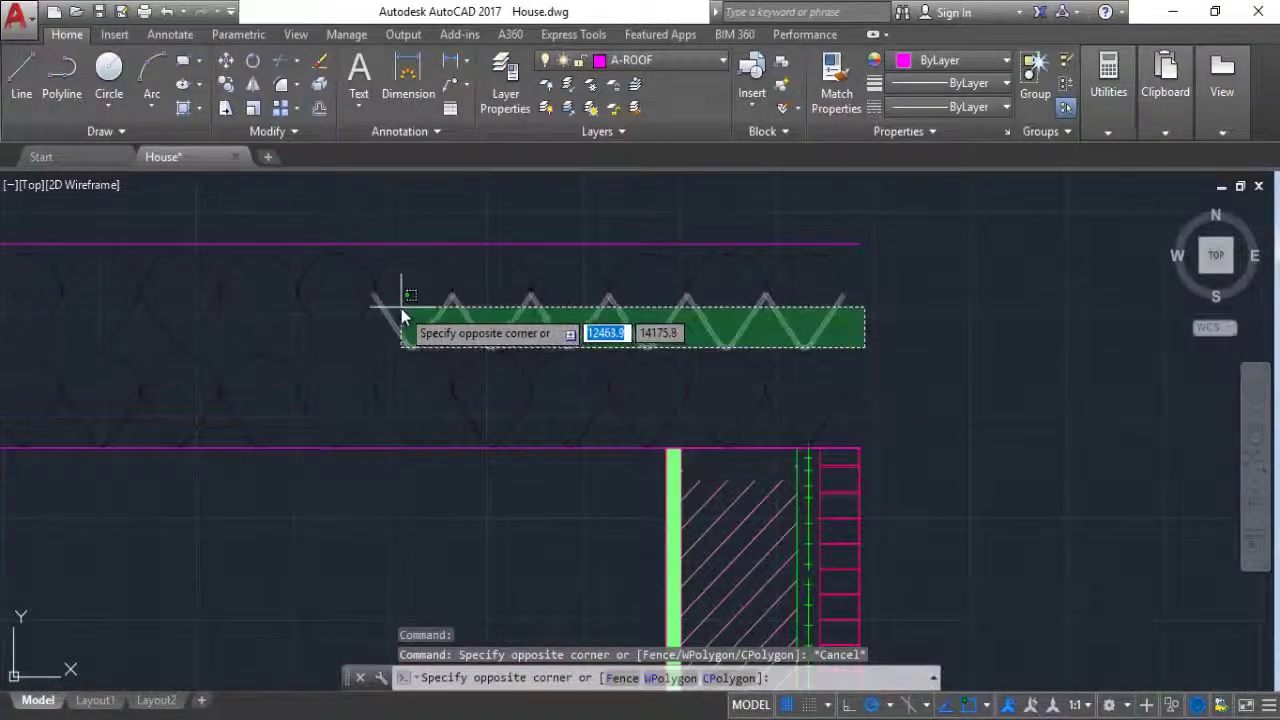
scroll(397, 300, down, 3)
scroll(216, 308, down, 3)
scroll(216, 308, down, 3)
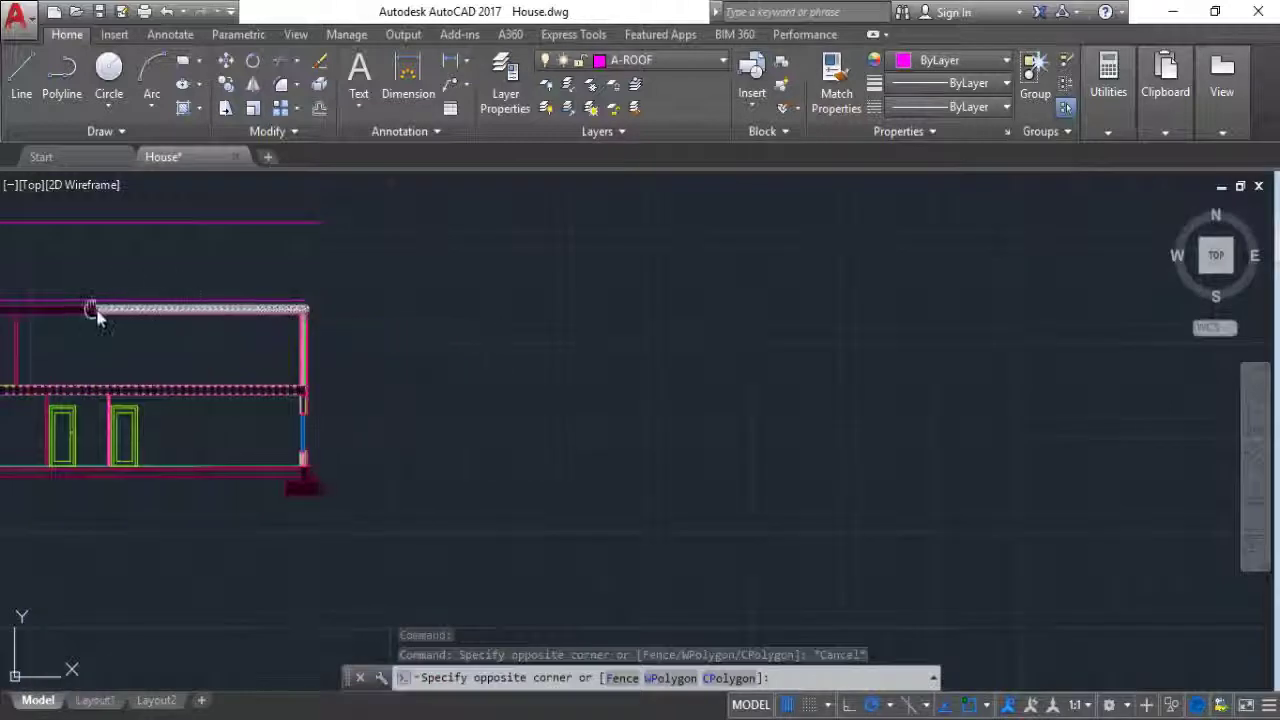
middle_drag(94, 309, 480, 312)
scroll(271, 343, up, 3)
scroll(517, 343, up, 2)
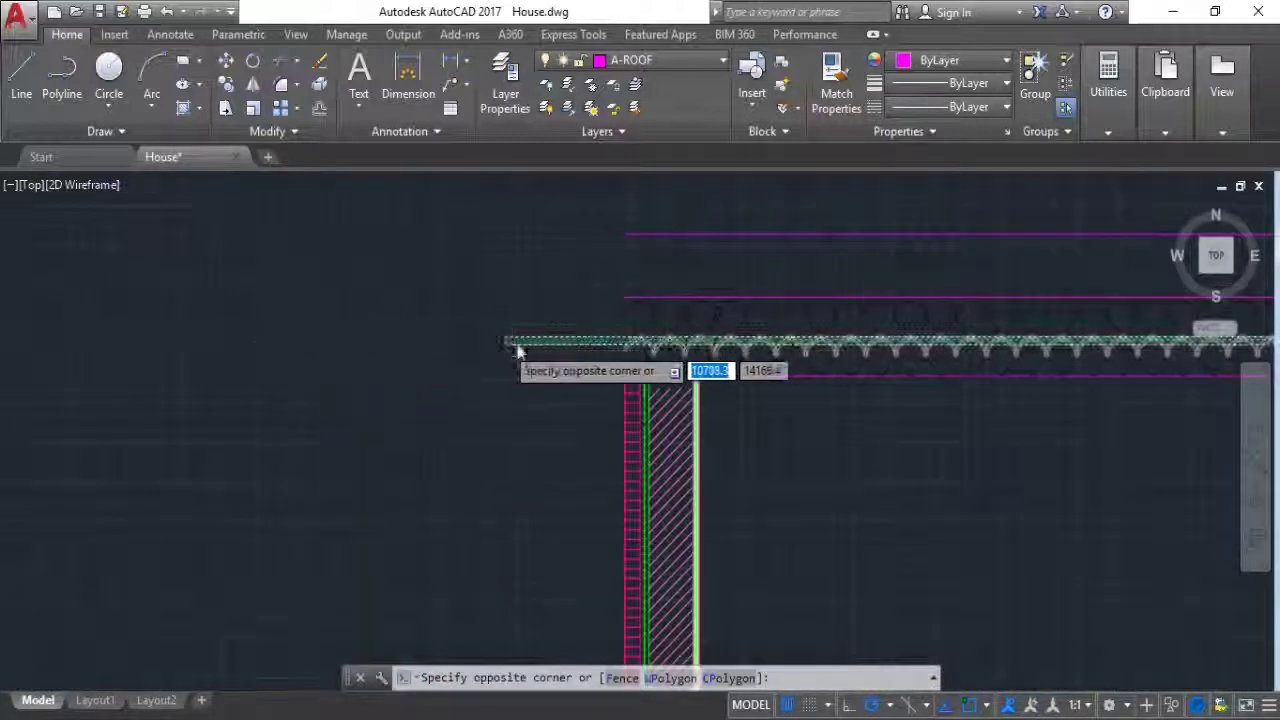
scroll(551, 323, up, 2)
scroll(567, 262, up, 3)
click(567, 262)
scroll(437, 360, down, 1)
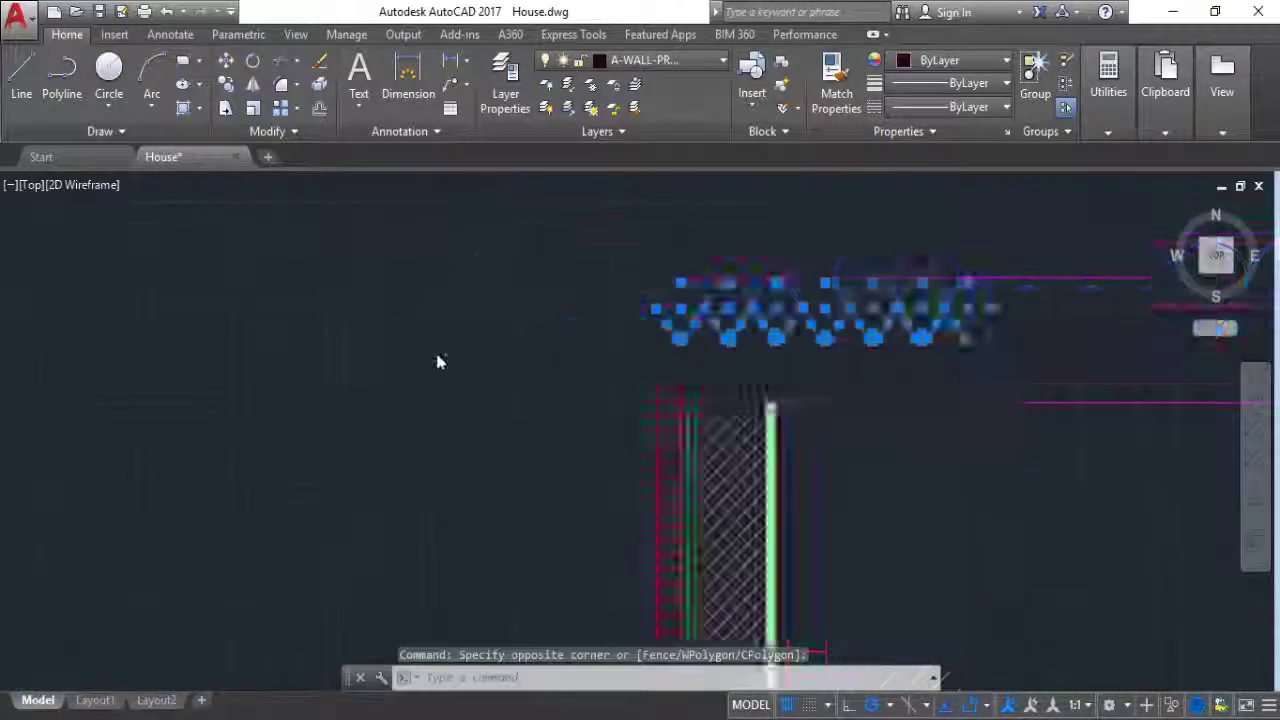
scroll(435, 358, down, 1)
scroll(400, 368, down, 1)
scroll(420, 368, down, 1)
scroll(540, 371, down, 1)
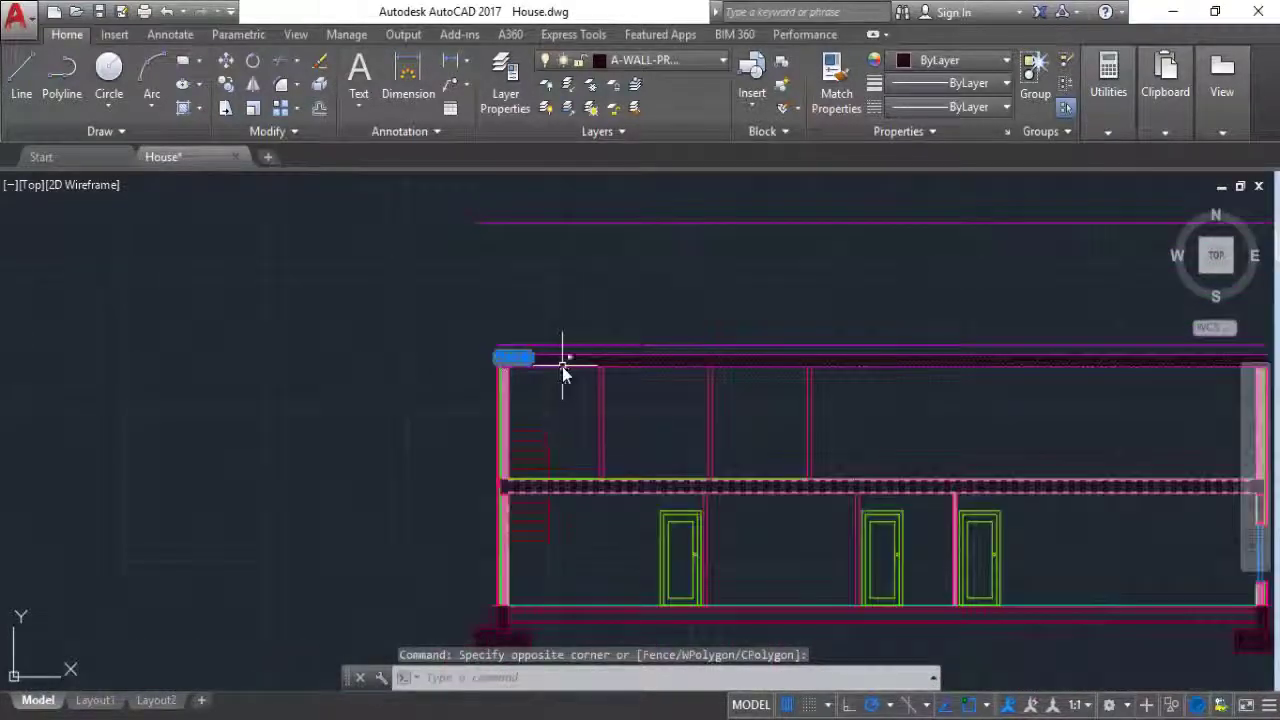
scroll(560, 370, down, 2)
scroll(900, 364, up, 3)
scroll(900, 362, up, 2)
scroll(1060, 357, up, 1)
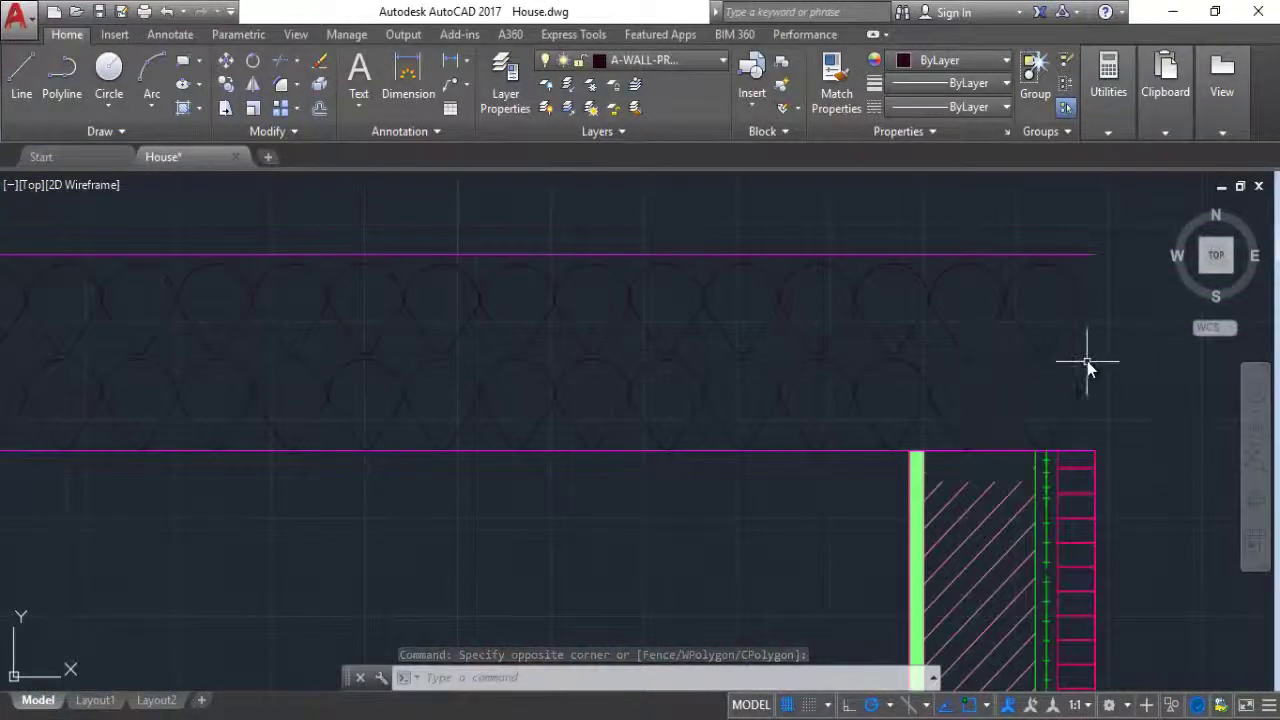
Step: Add successive stretches of roof tiles to the selection with right-to-left crossing windows
click(1088, 358)
click(45, 287)
scroll(490, 370, down, 3)
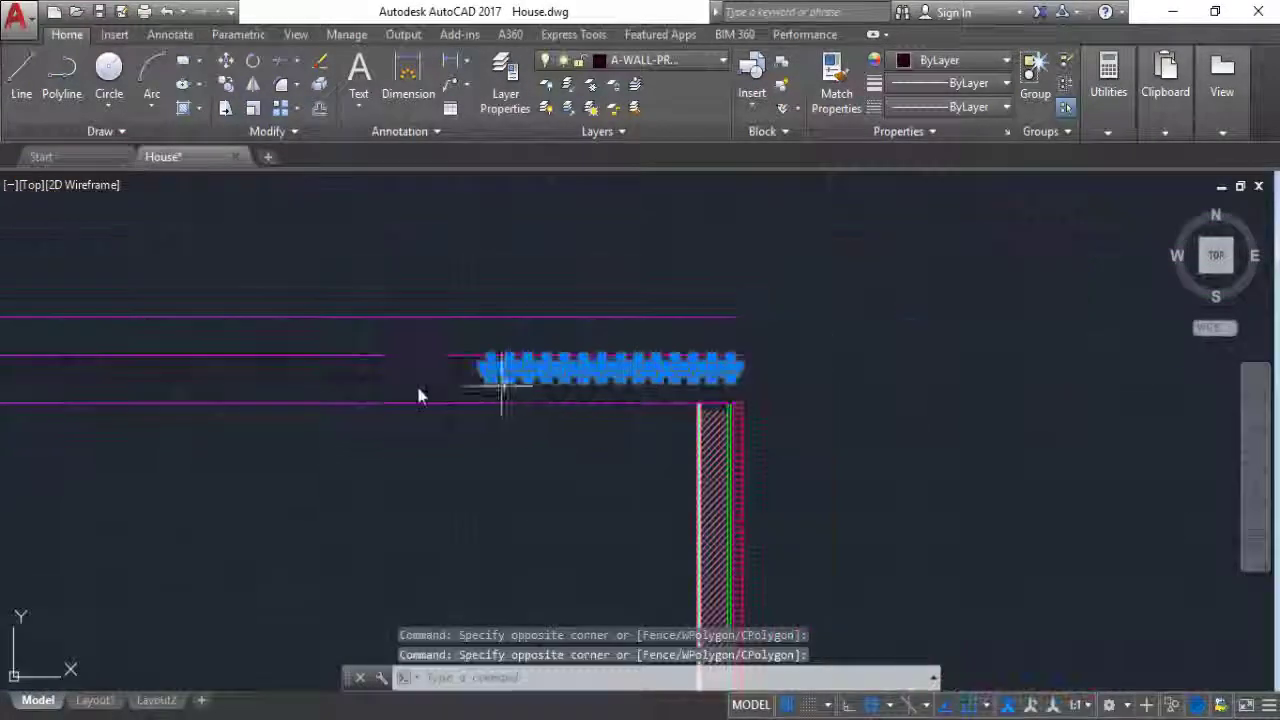
scroll(675, 403, up, 3)
click(768, 368)
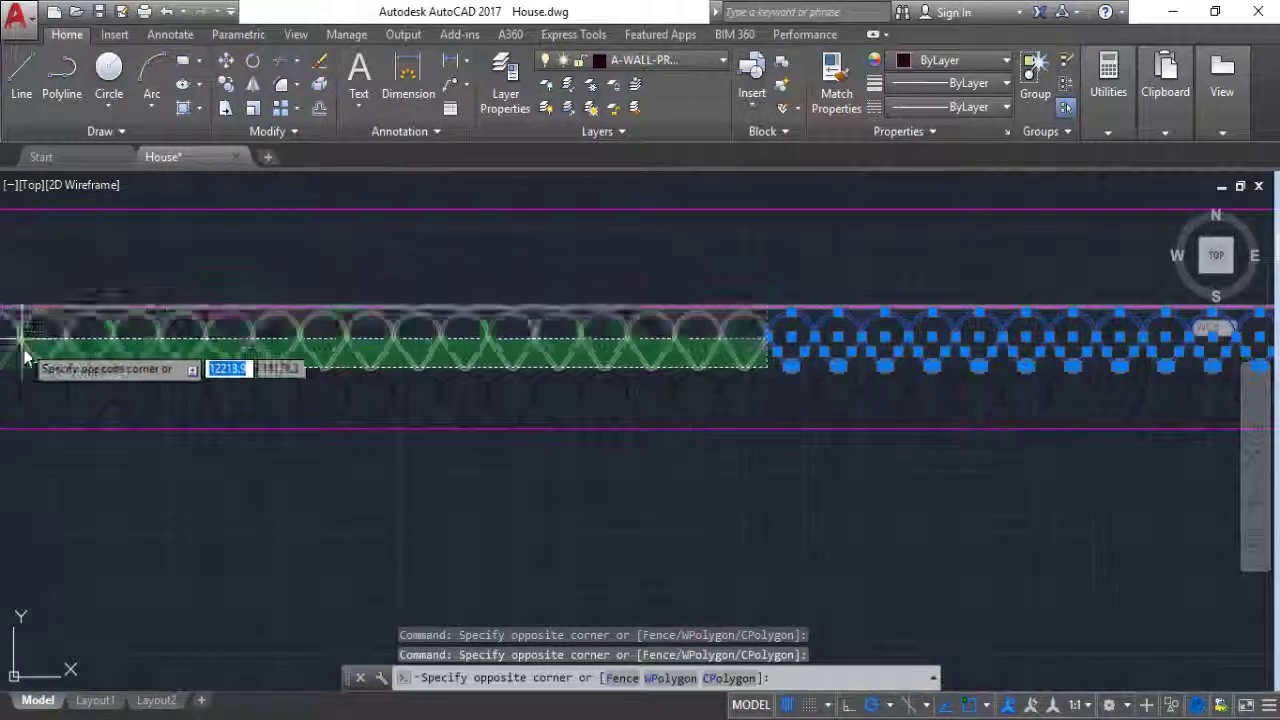
click(12, 306)
scroll(543, 371, down, 3)
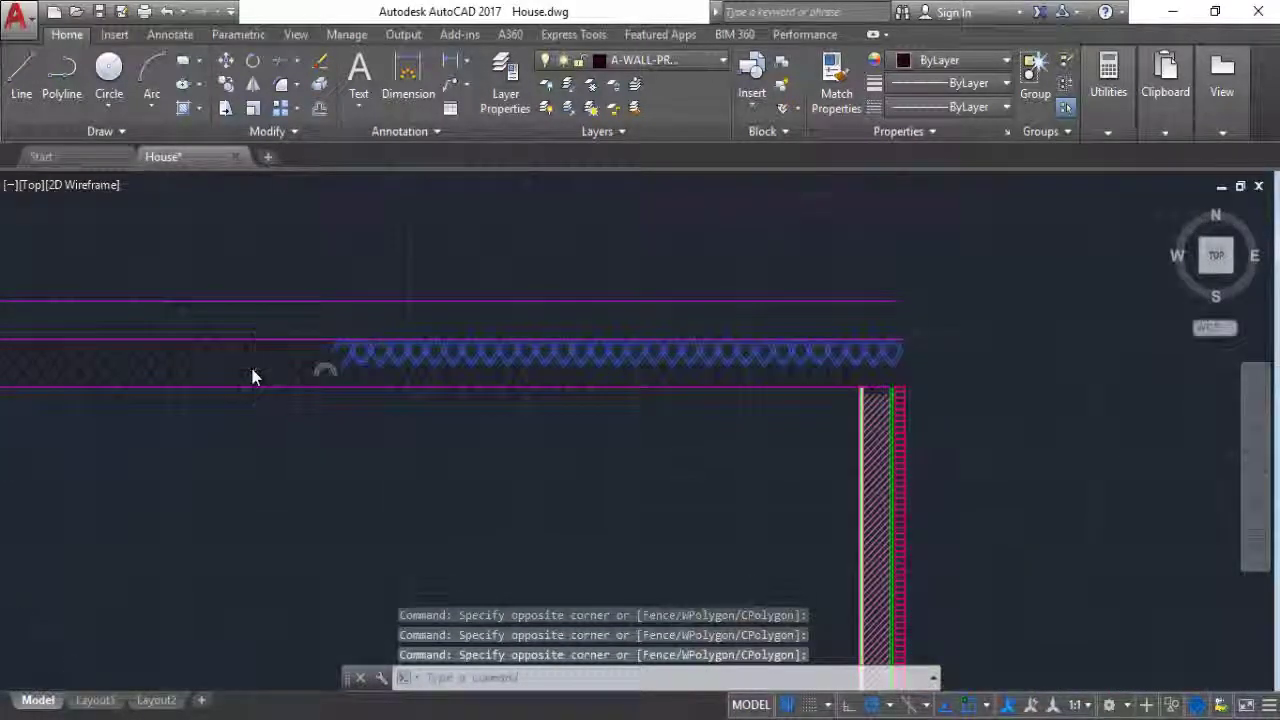
scroll(251, 371, up, 3)
click(493, 362)
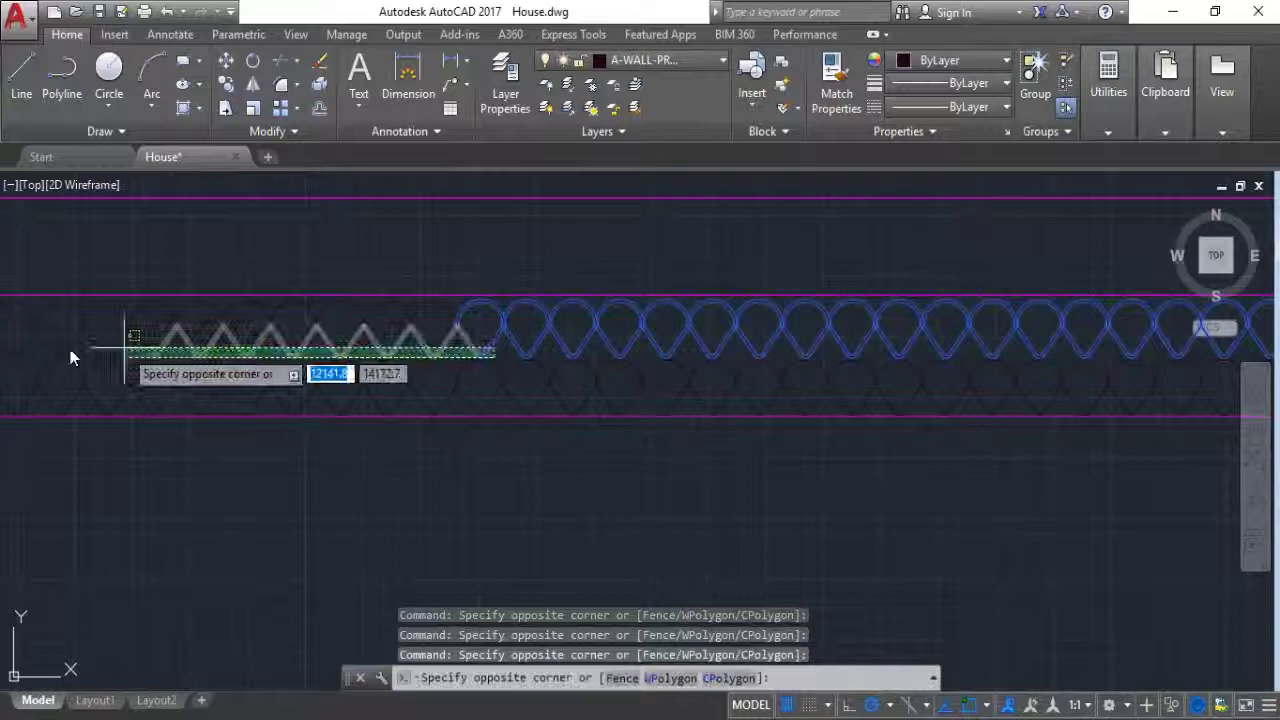
click(5, 312)
scroll(437, 333, down, 3)
scroll(586, 343, up, 3)
scroll(774, 360, up, 1)
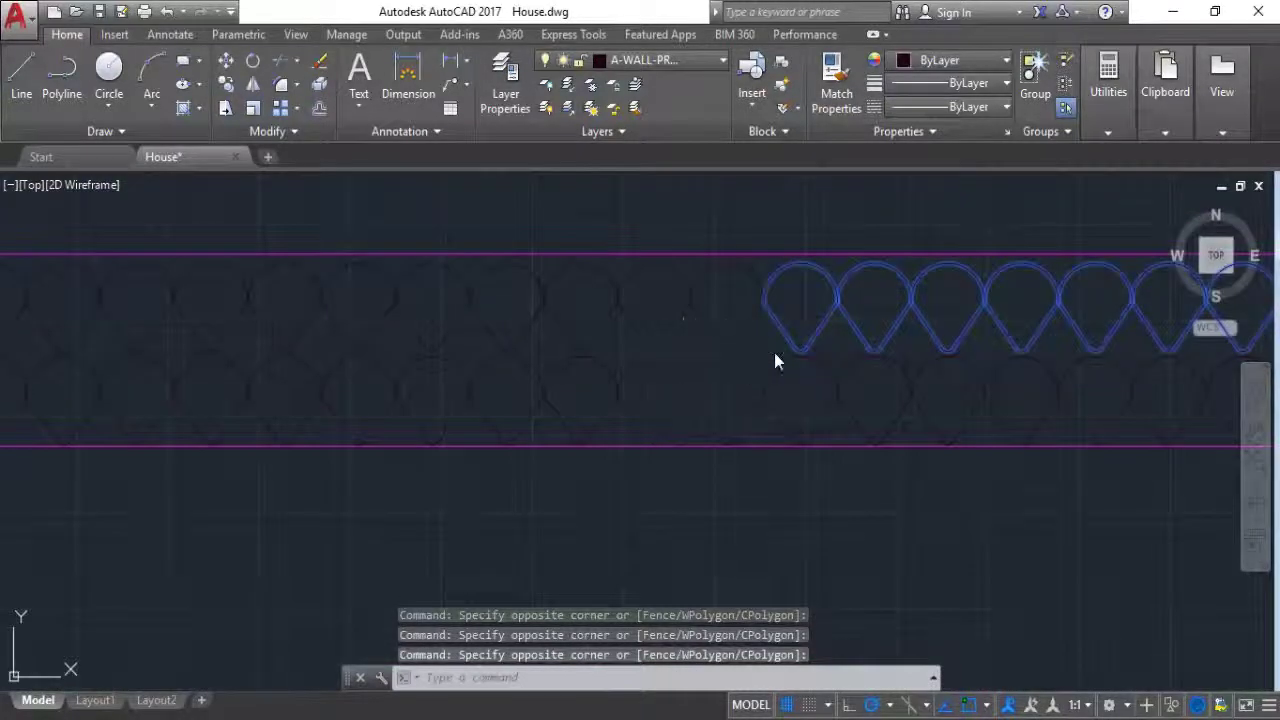
click(776, 352)
click(22, 287)
key(Delete)
scroll(557, 343, down, 2)
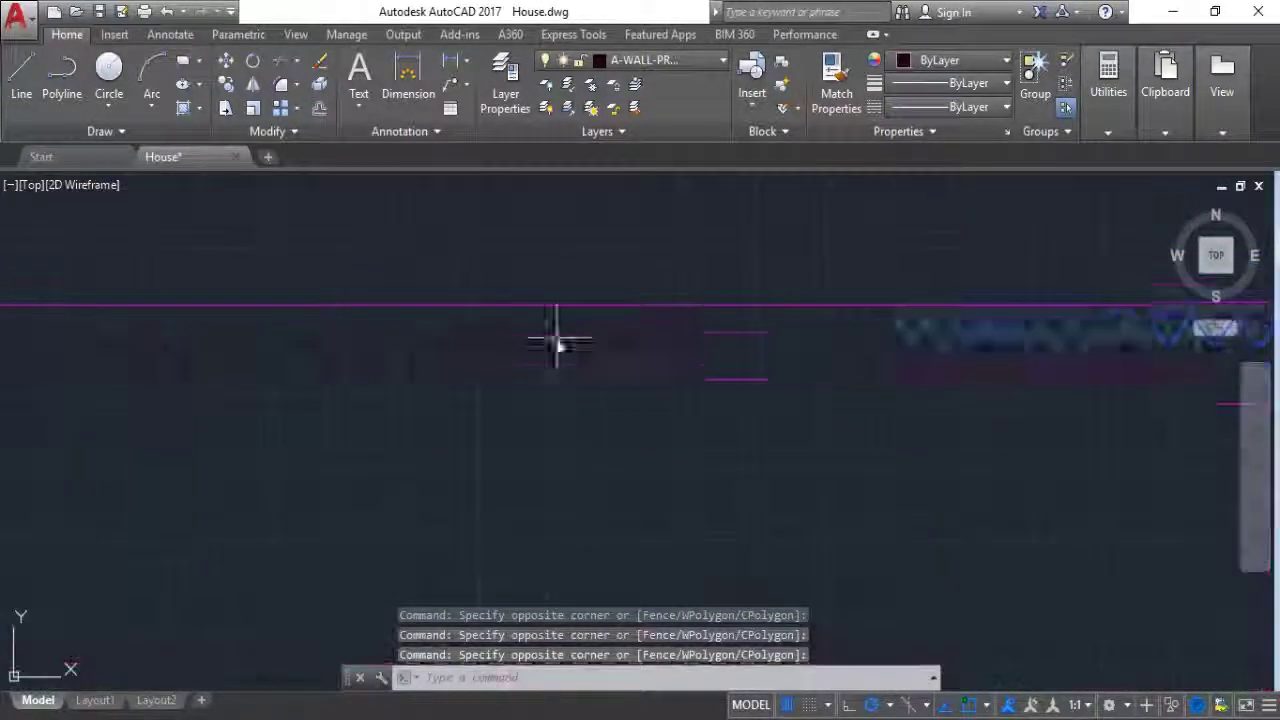
scroll(852, 337, up, 1)
click(1097, 346)
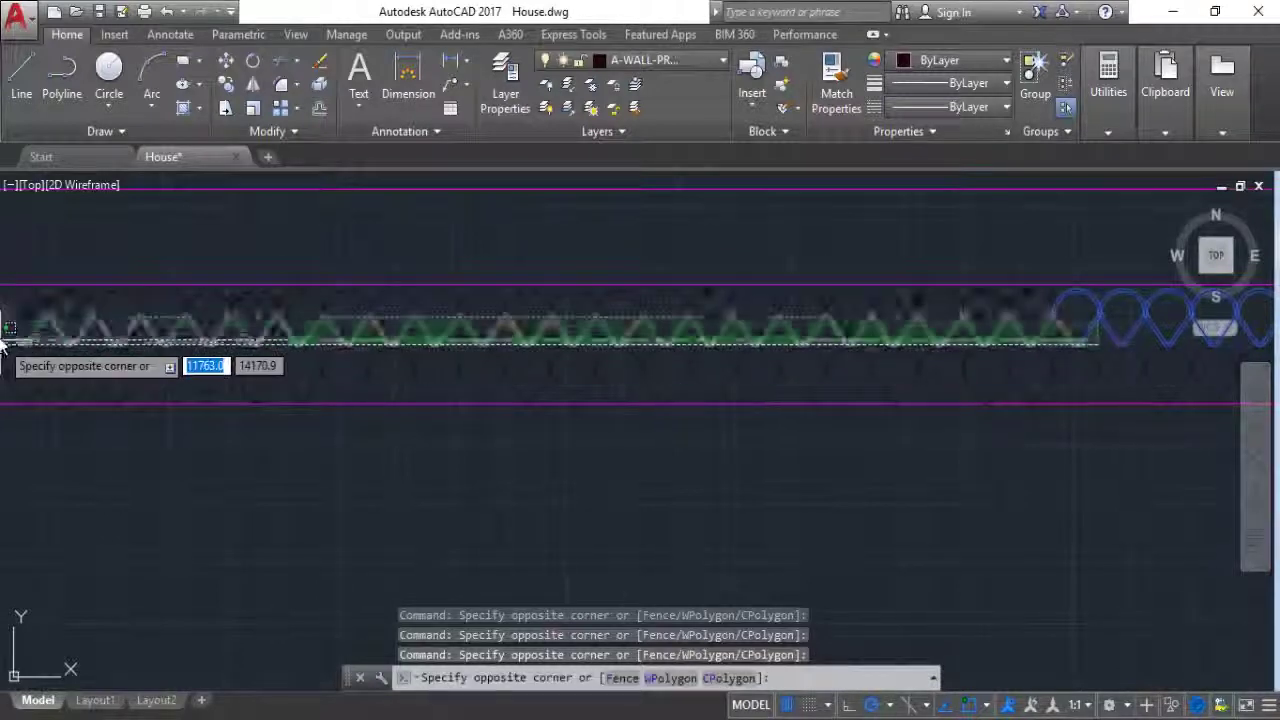
click(4, 290)
scroll(621, 365, down, 2)
scroll(577, 365, up, 4)
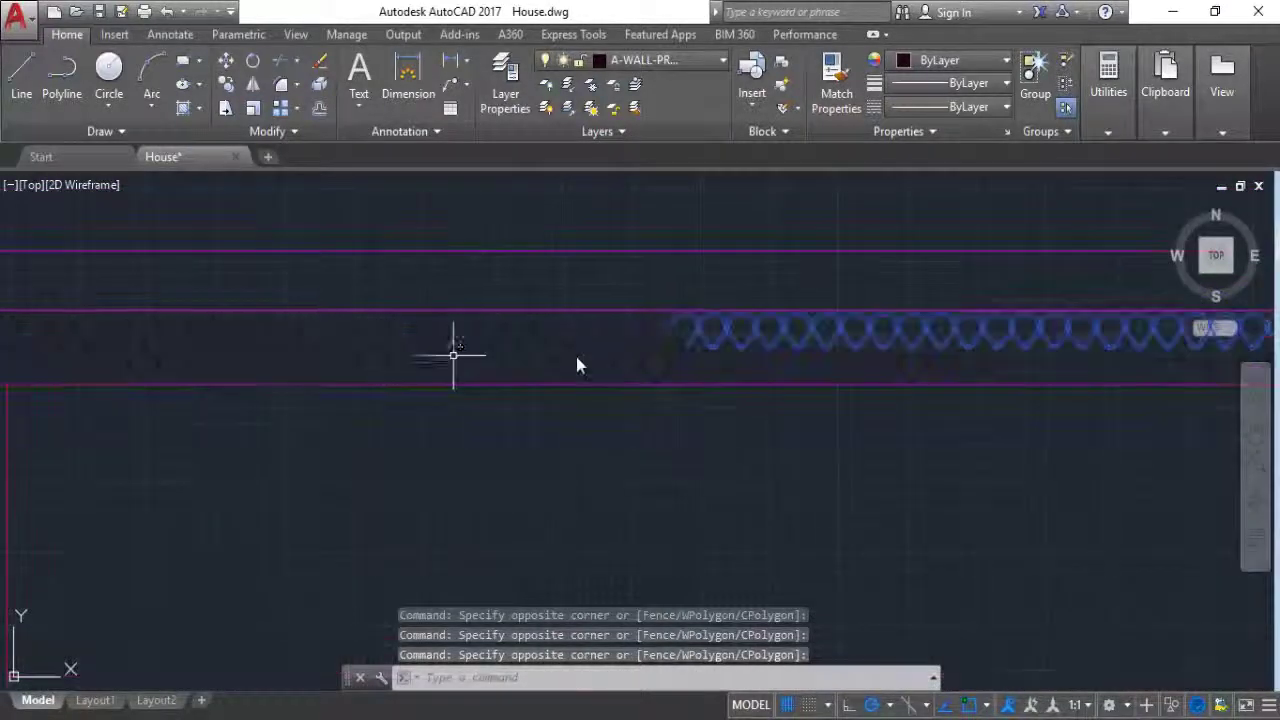
scroll(690, 358, up, 4)
click(706, 334)
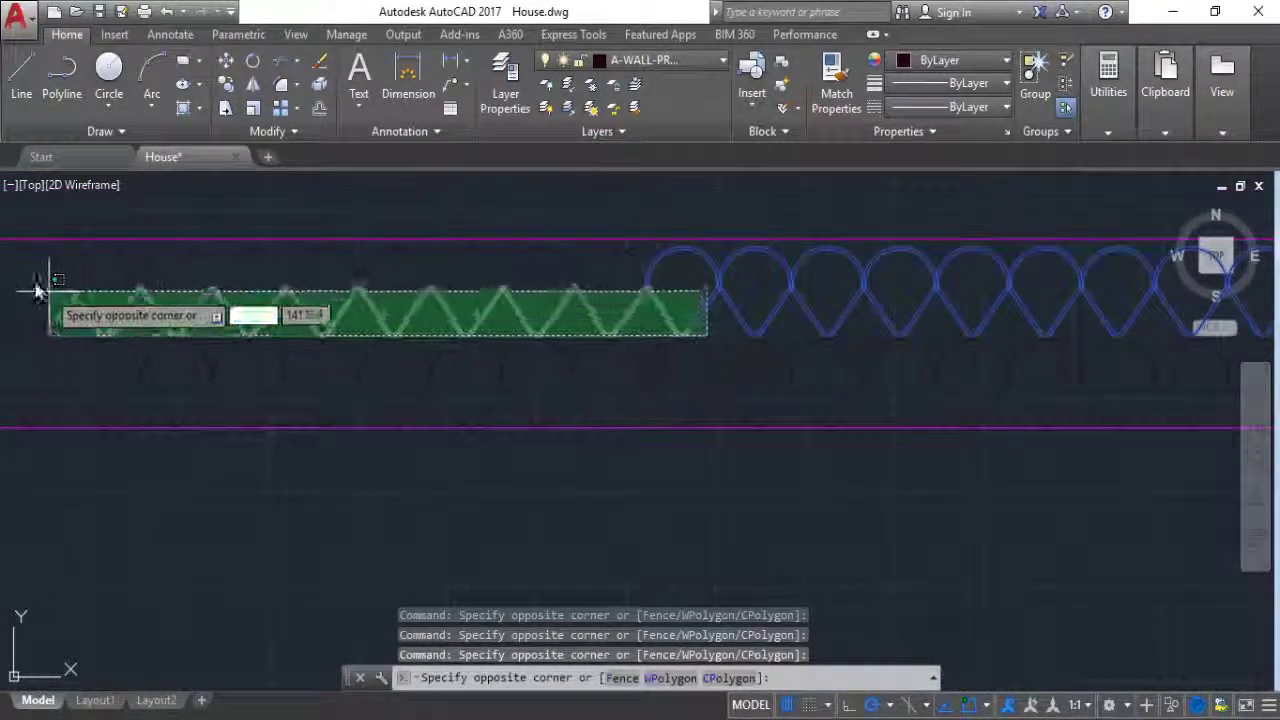
click(23, 266)
scroll(757, 420, down, 2)
scroll(903, 458, up, 2)
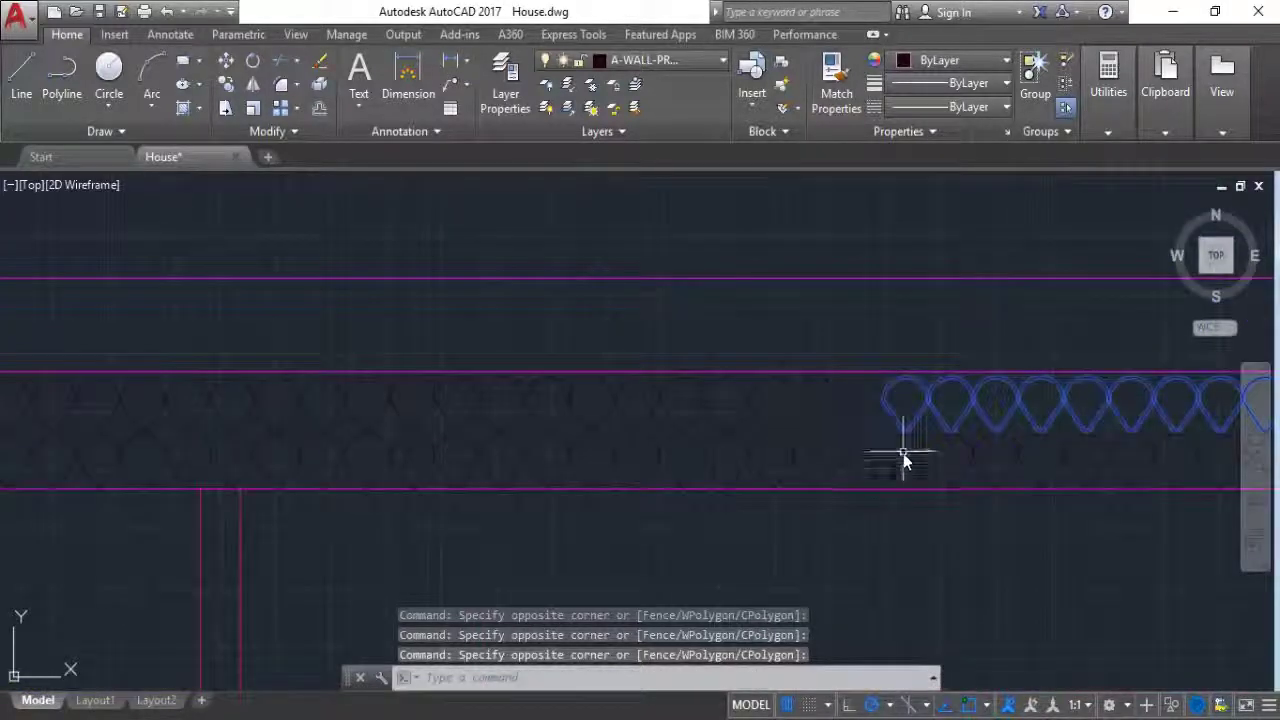
Step: Add the remaining tiles up to the roof's left end and start copying the whole row
click(2, 375)
scroll(590, 413, down, 2)
scroll(590, 413, up, 3)
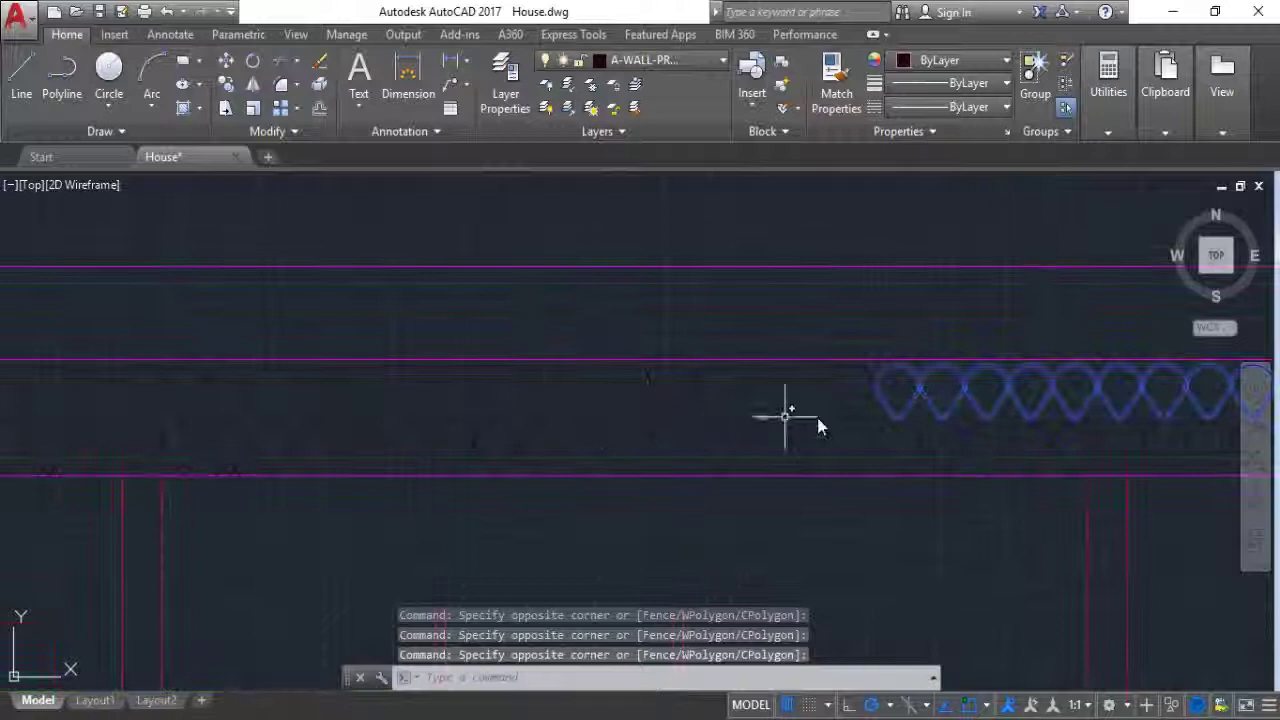
click(877, 425)
click(8, 372)
scroll(727, 392, down, 3)
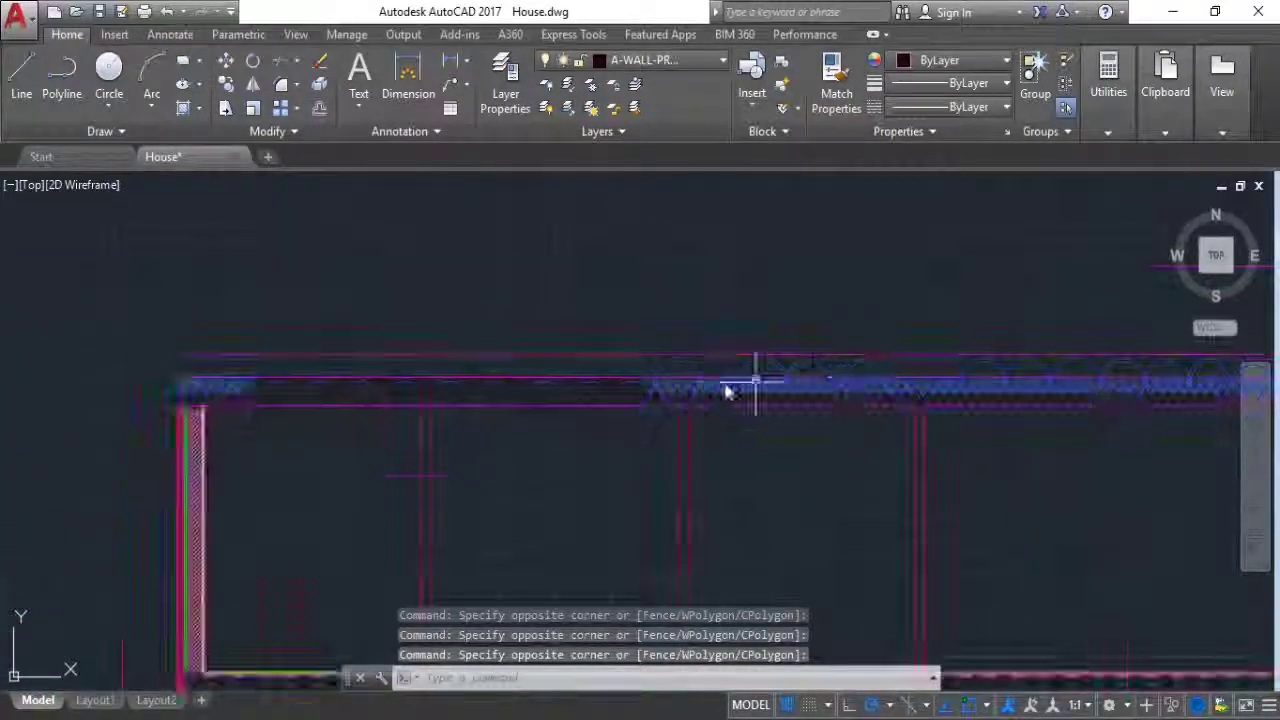
scroll(727, 392, up, 3)
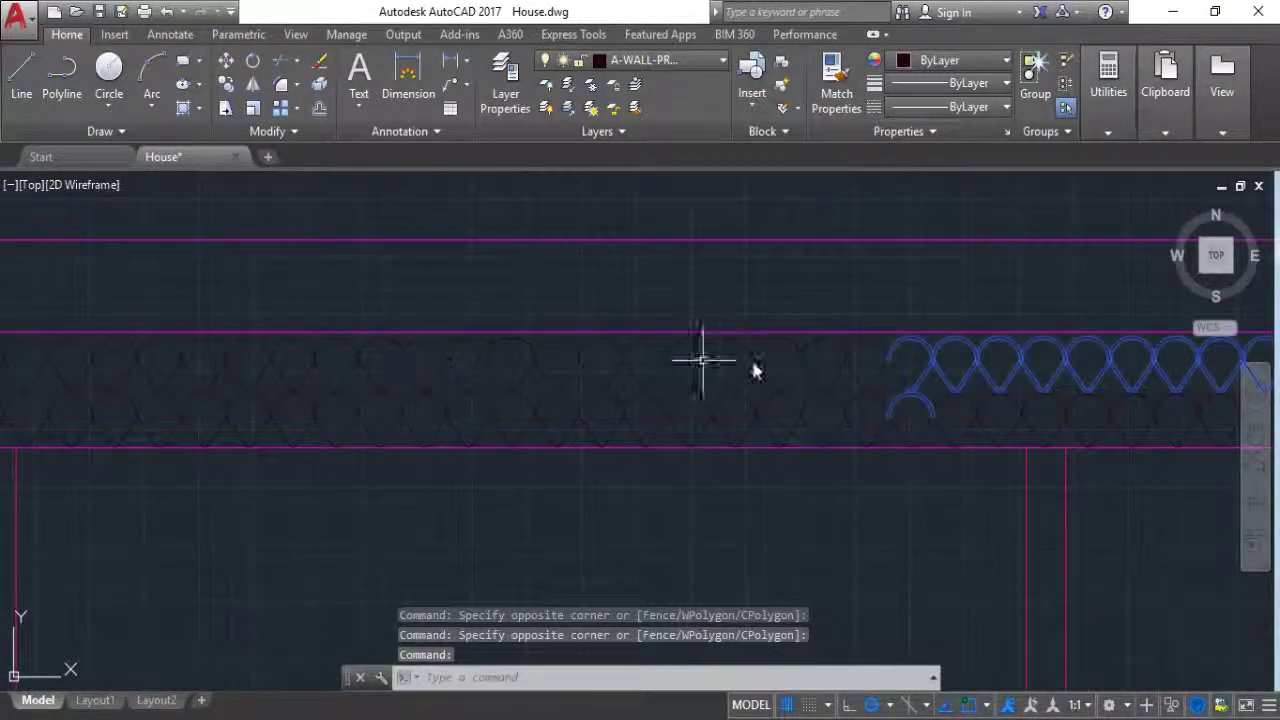
click(888, 398)
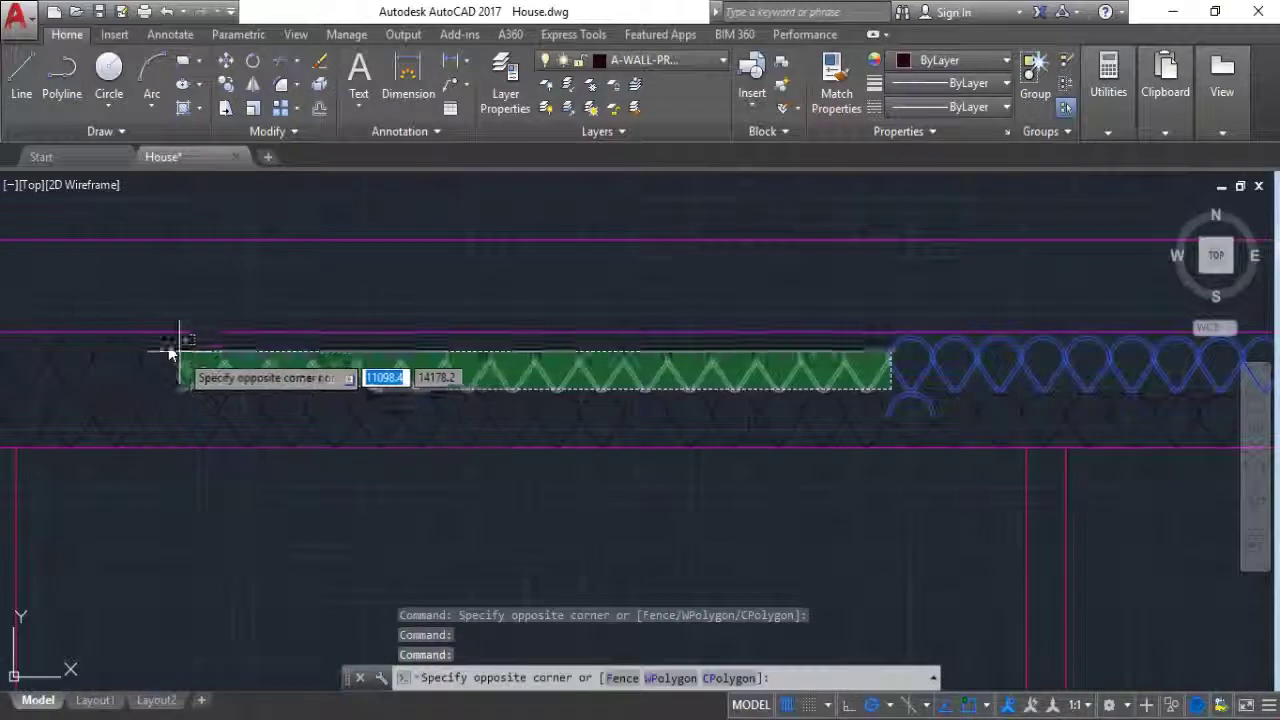
click(157, 340)
scroll(150, 402, down, 3)
scroll(68, 402, up, 3)
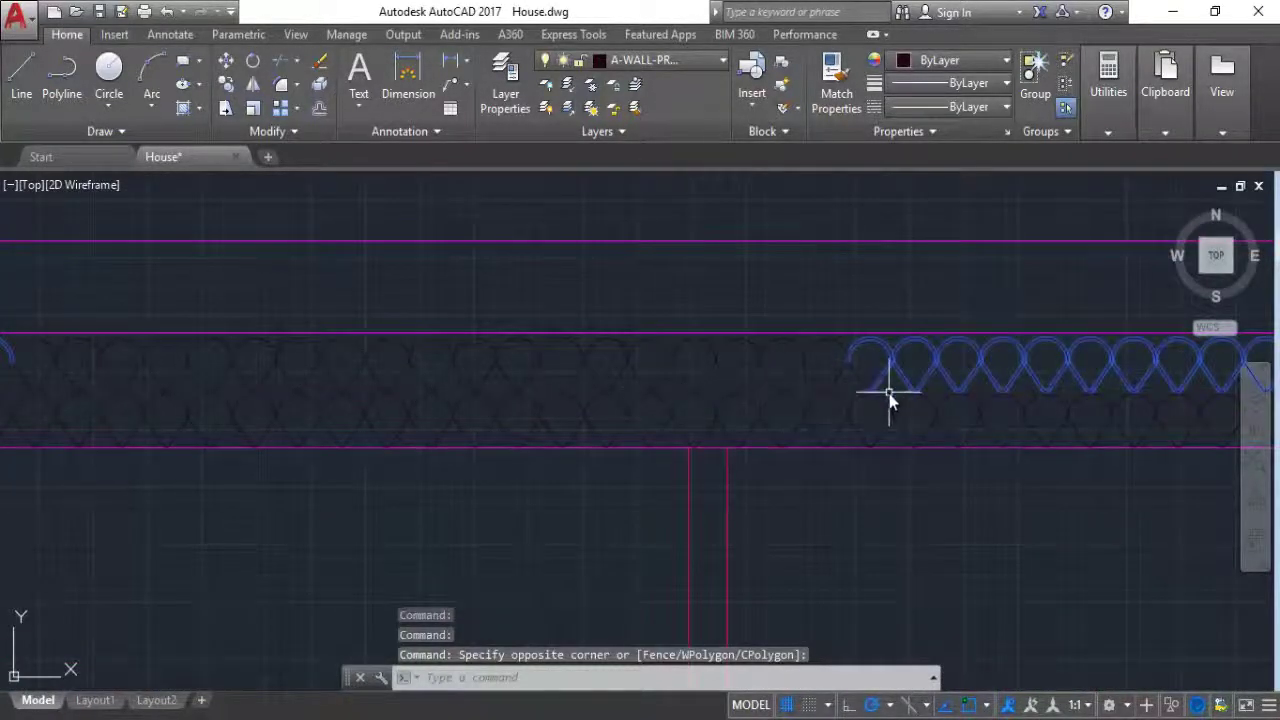
click(103, 357)
scroll(580, 357, down, 3)
scroll(355, 392, up, 3)
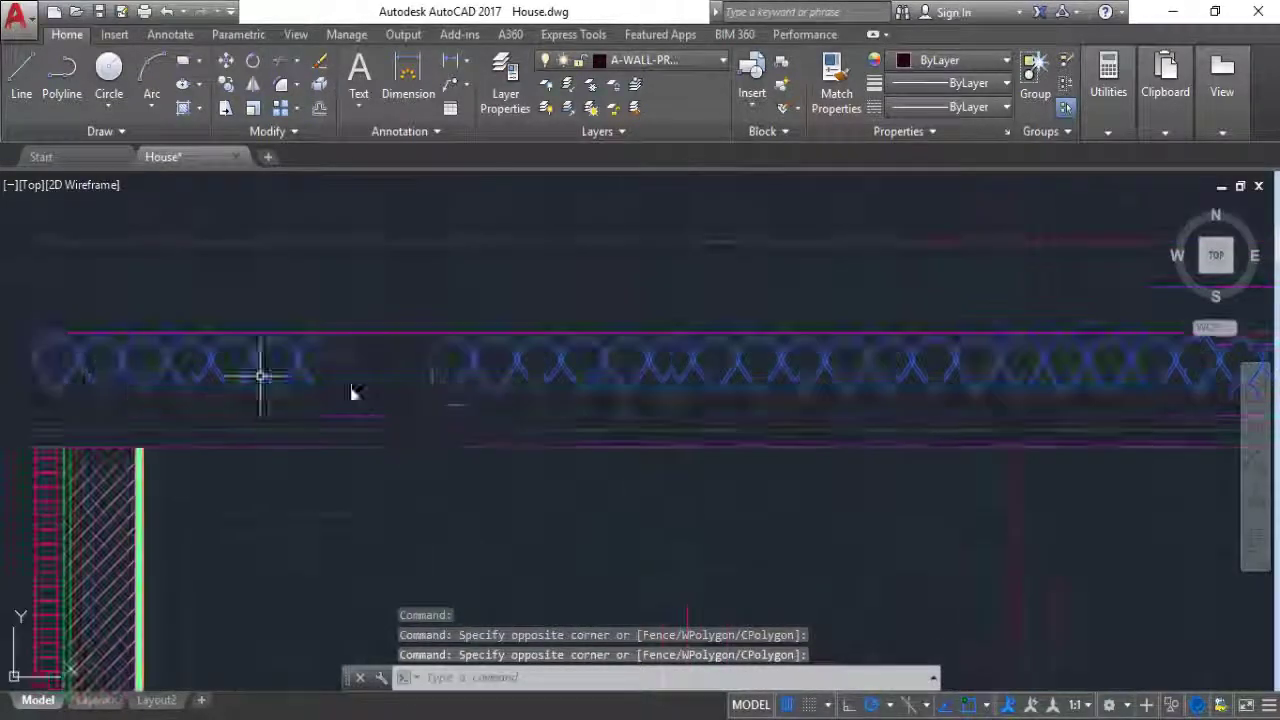
scroll(437, 386, up, 3)
click(429, 400)
click(37, 352)
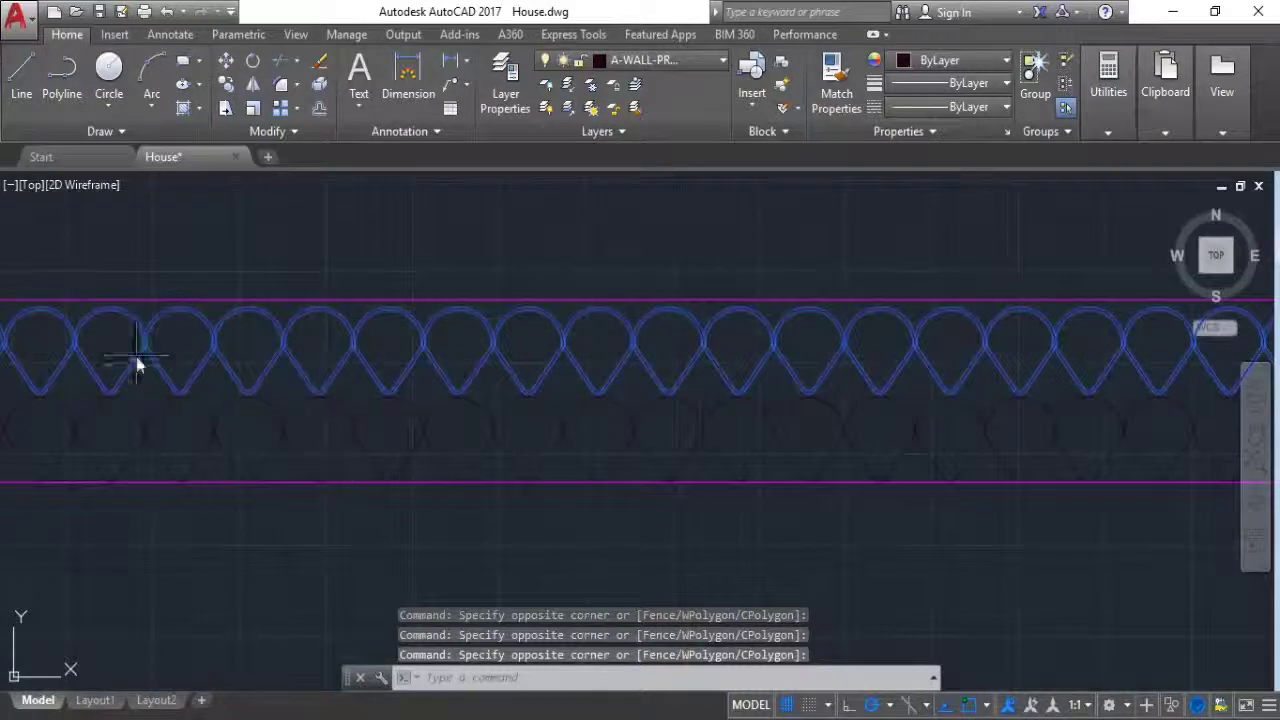
key(Return)
Step: Copy the tile row straight up from its left end so it sits just above the original
scroll(286, 395, down, 3)
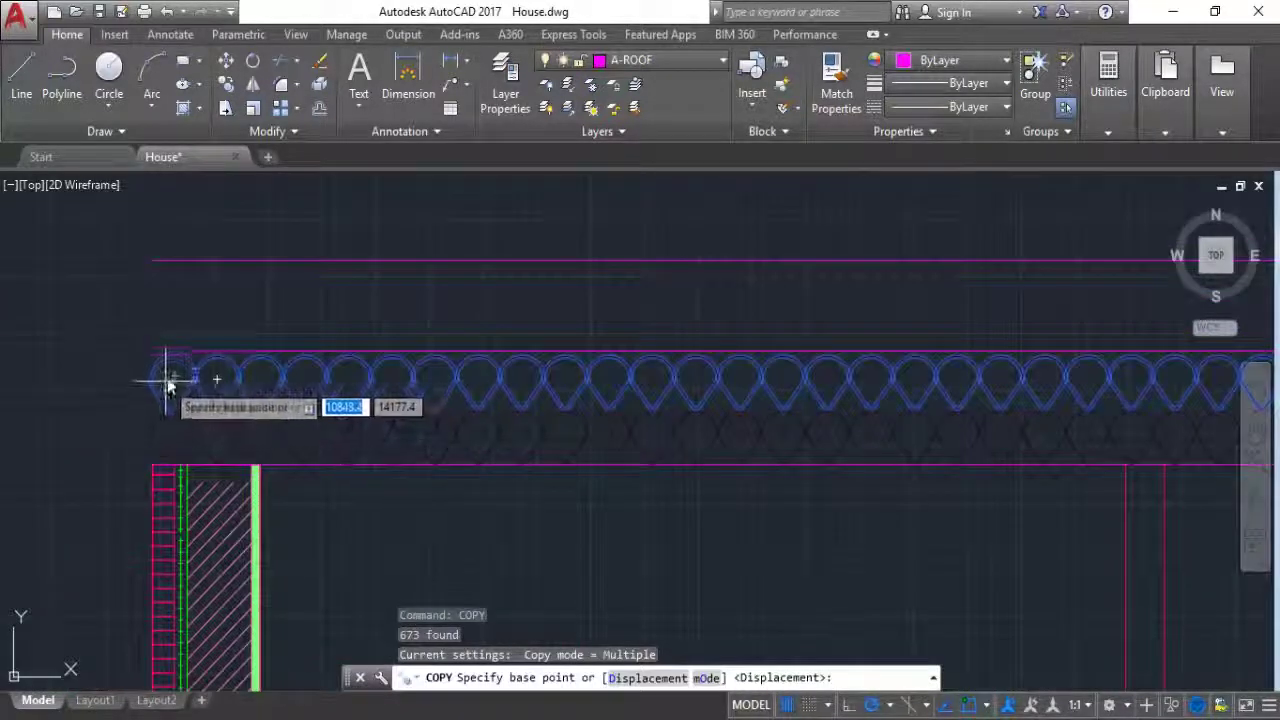
click(173, 378)
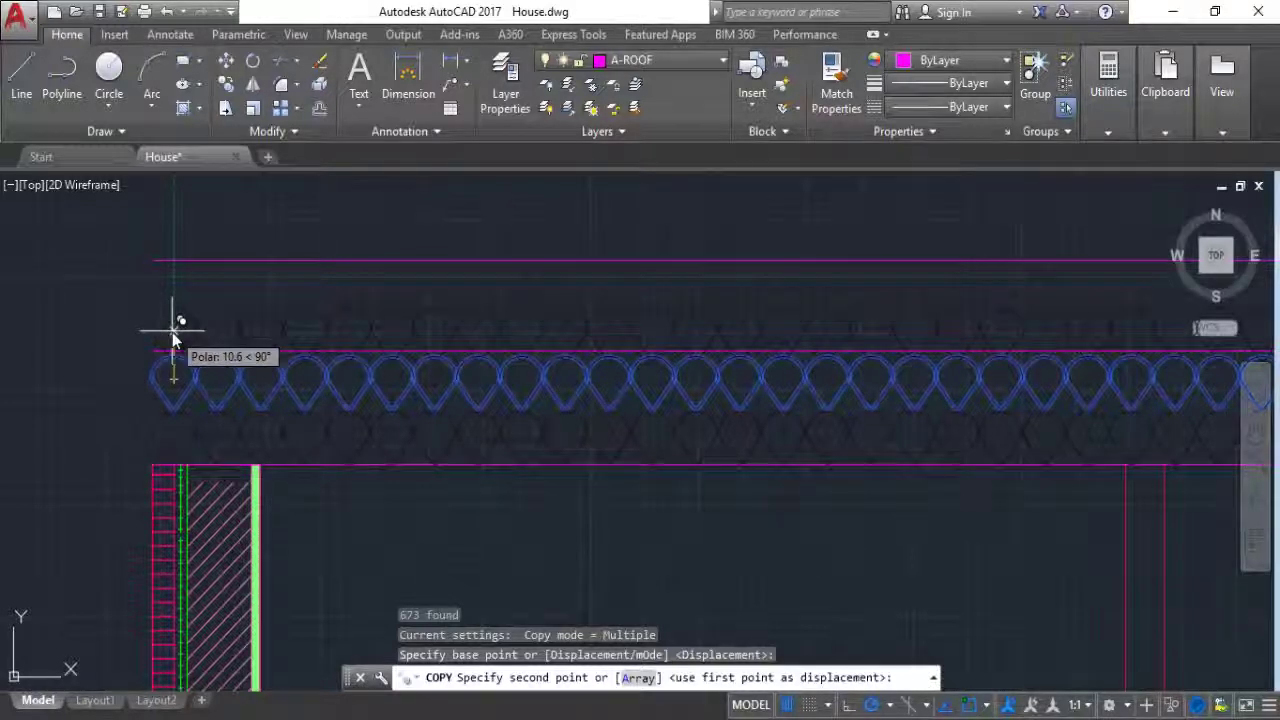
click(174, 330)
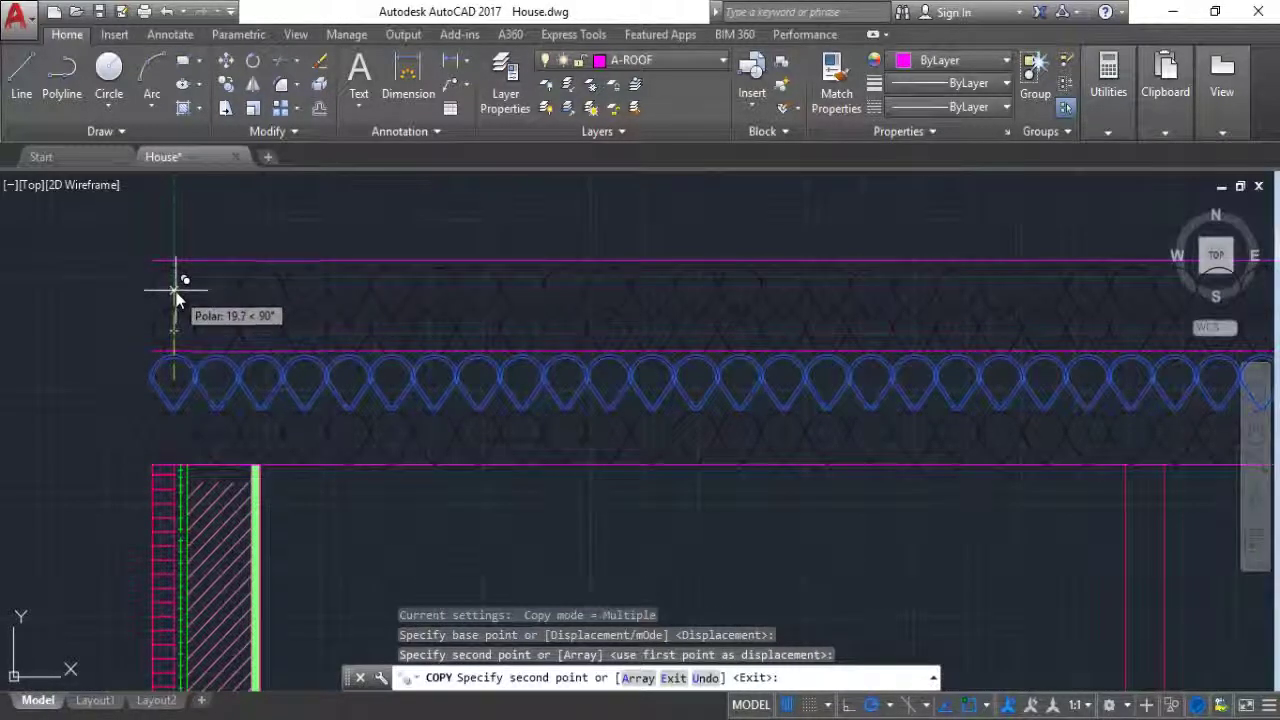
key(Escape)
Step: Delete the stray magenta offset line above the roof
click(205, 260)
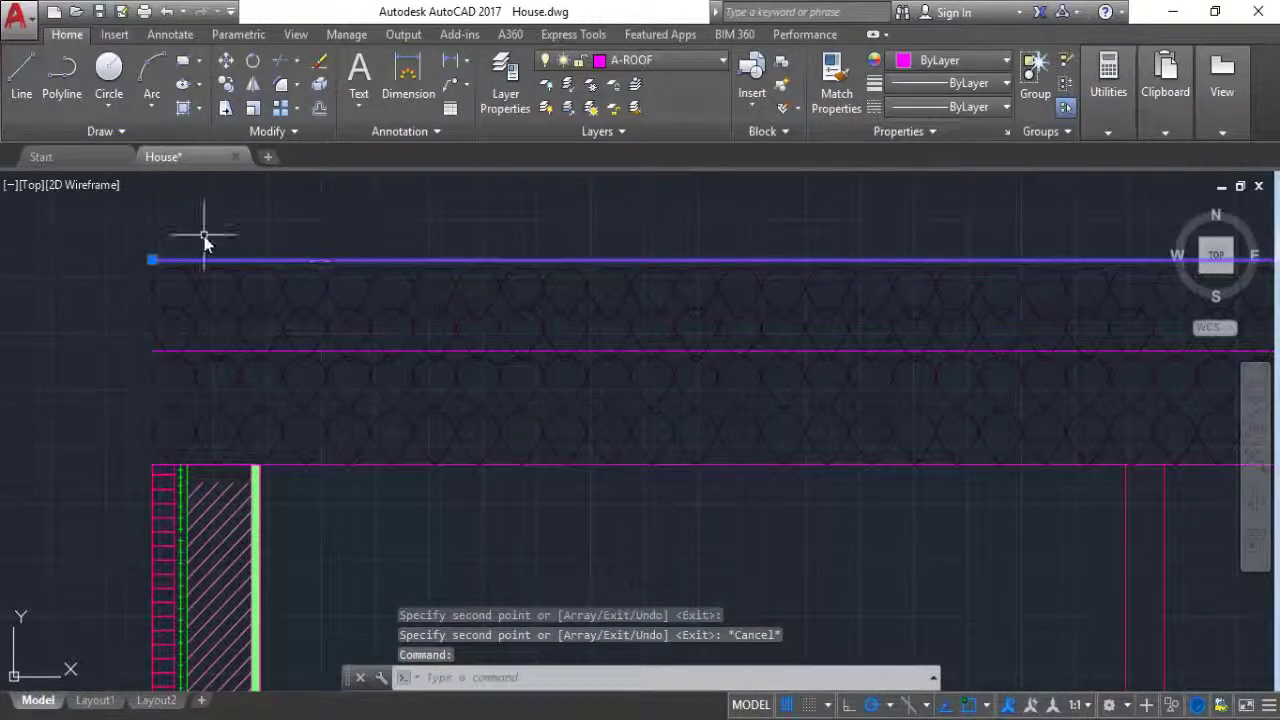
key(Delete)
scroll(175, 420, down, 2)
scroll(140, 490, down, 2)
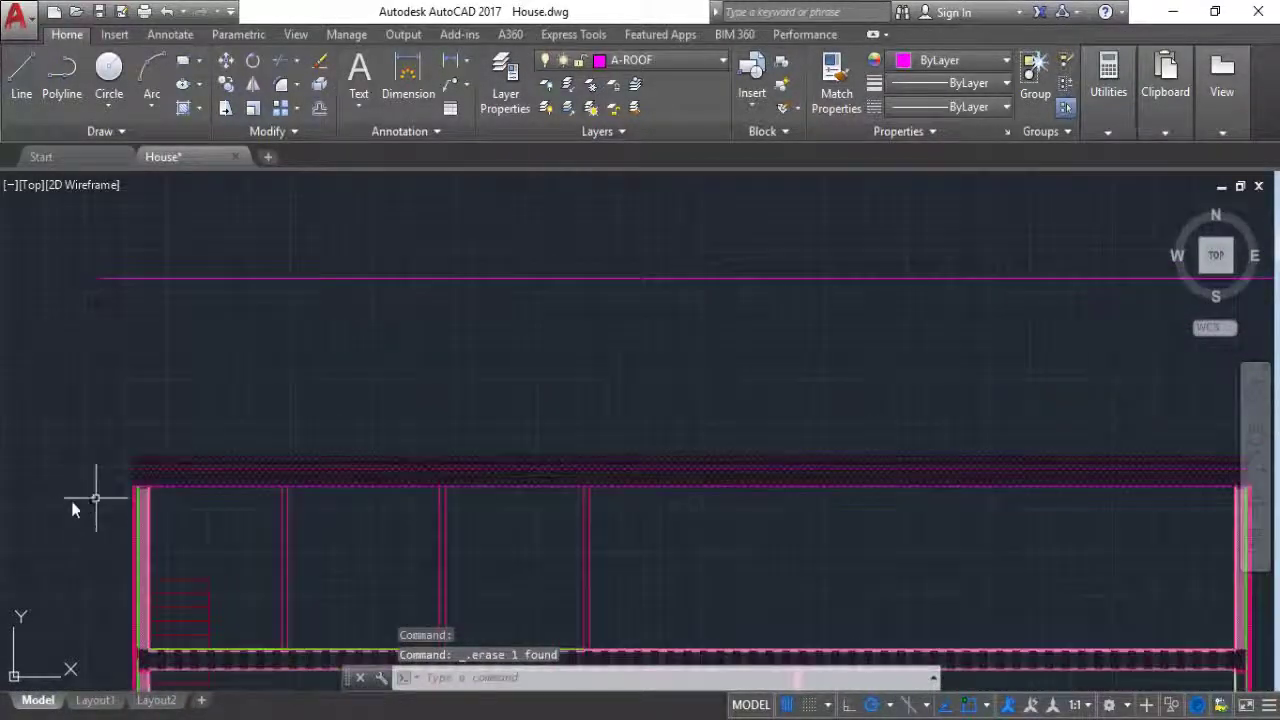
scroll(95, 506, down, 2)
scroll(737, 497, up, 4)
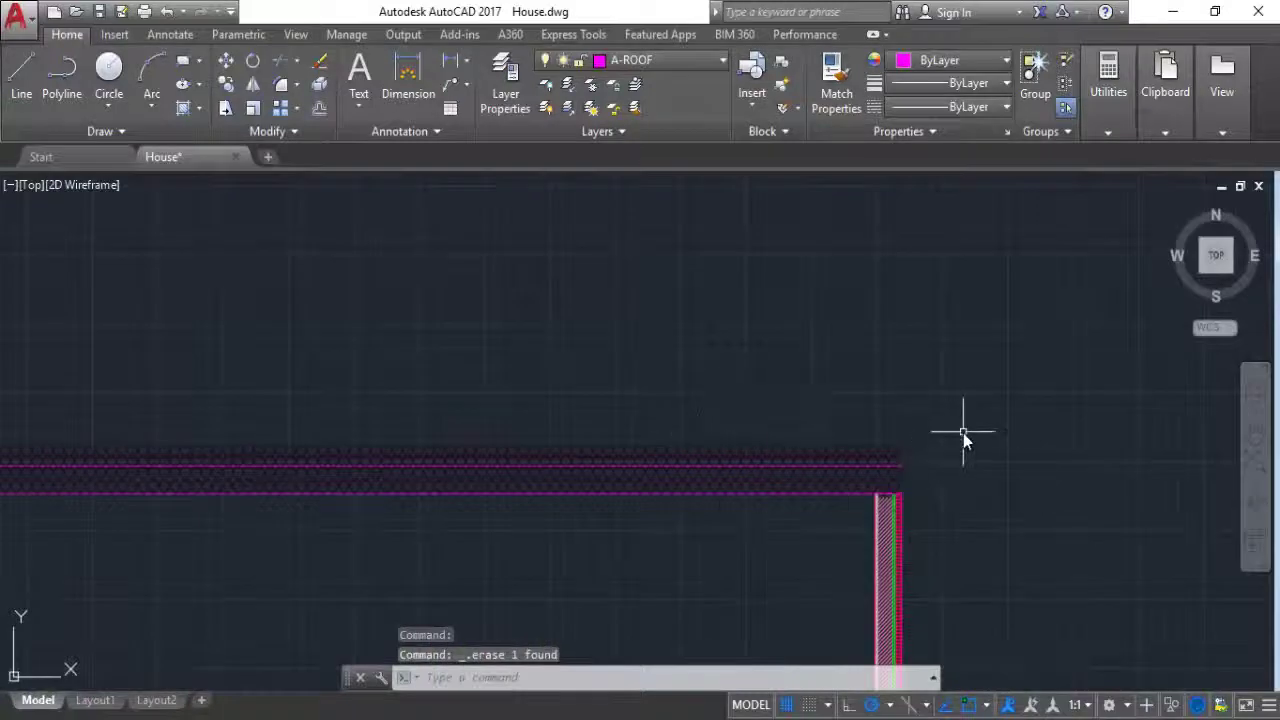
scroll(963, 433, down, 2)
scroll(963, 435, down, 2)
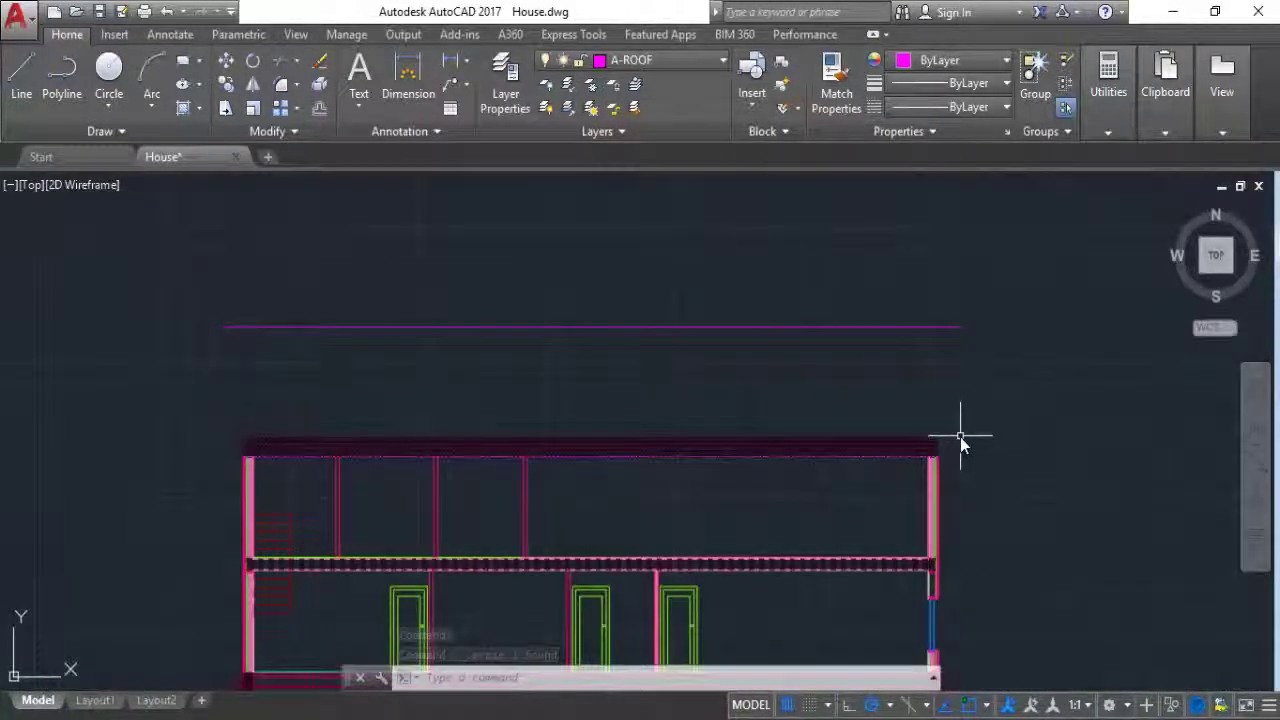
scroll(180, 449, down, 2)
scroll(175, 456, up, 4)
scroll(176, 462, up, 3)
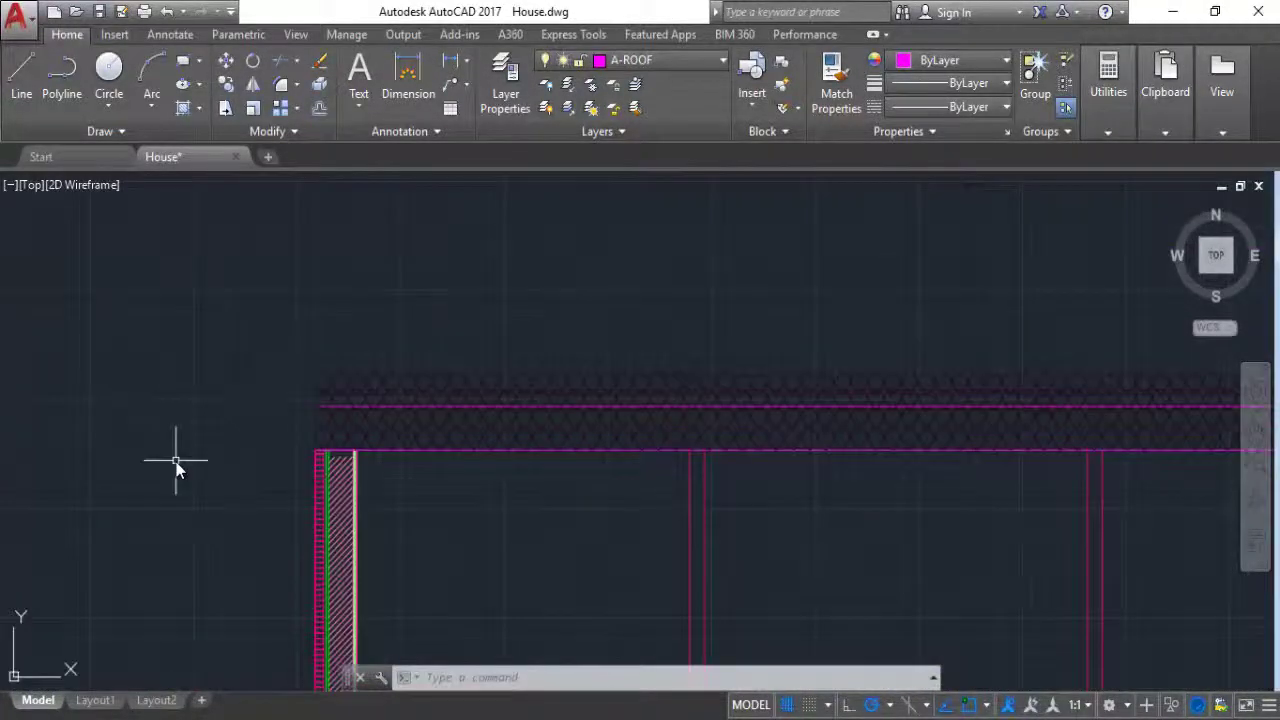
scroll(176, 462, up, 2)
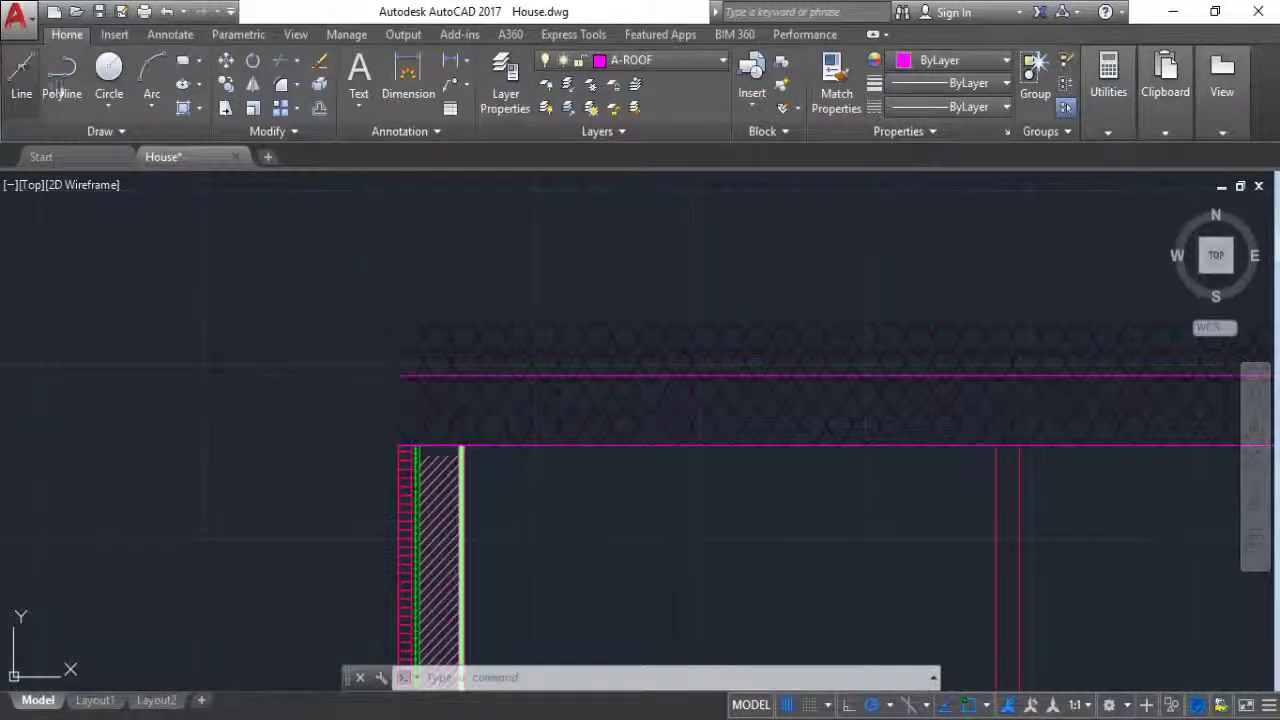
click(22, 78)
scroll(397, 422, up, 3)
click(394, 484)
scroll(380, 440, down, 1)
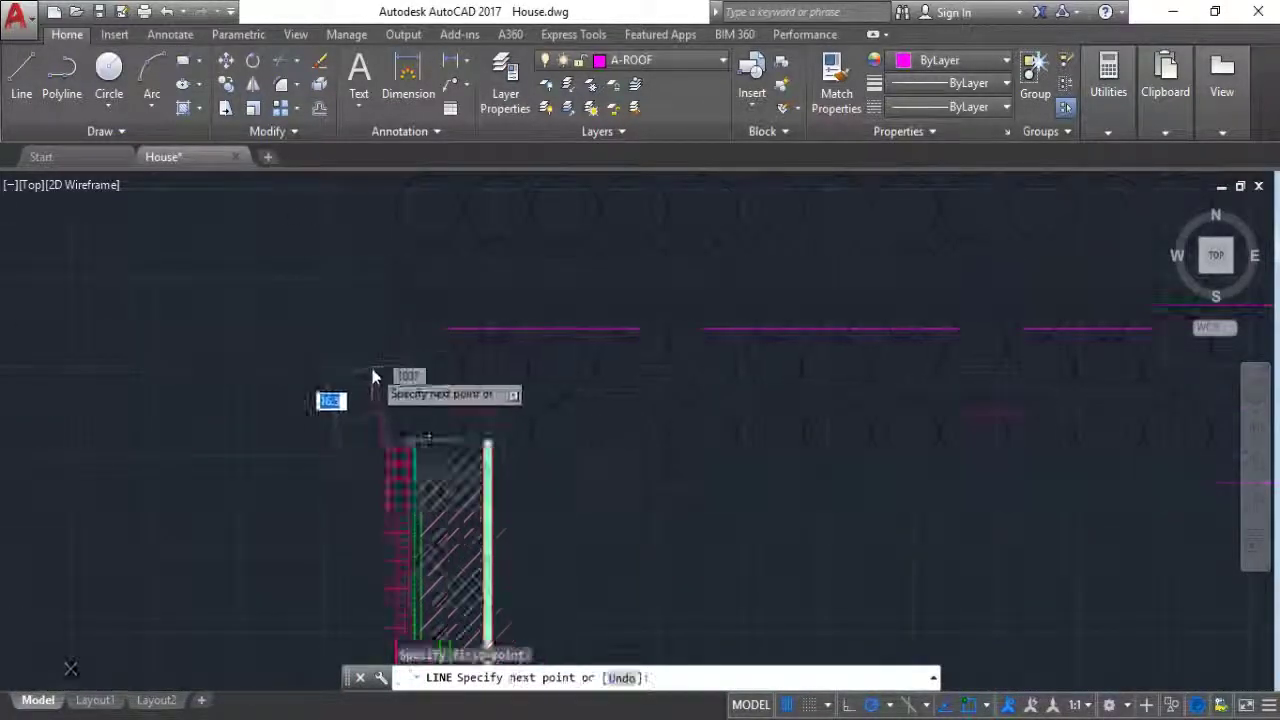
scroll(371, 300, up, 1)
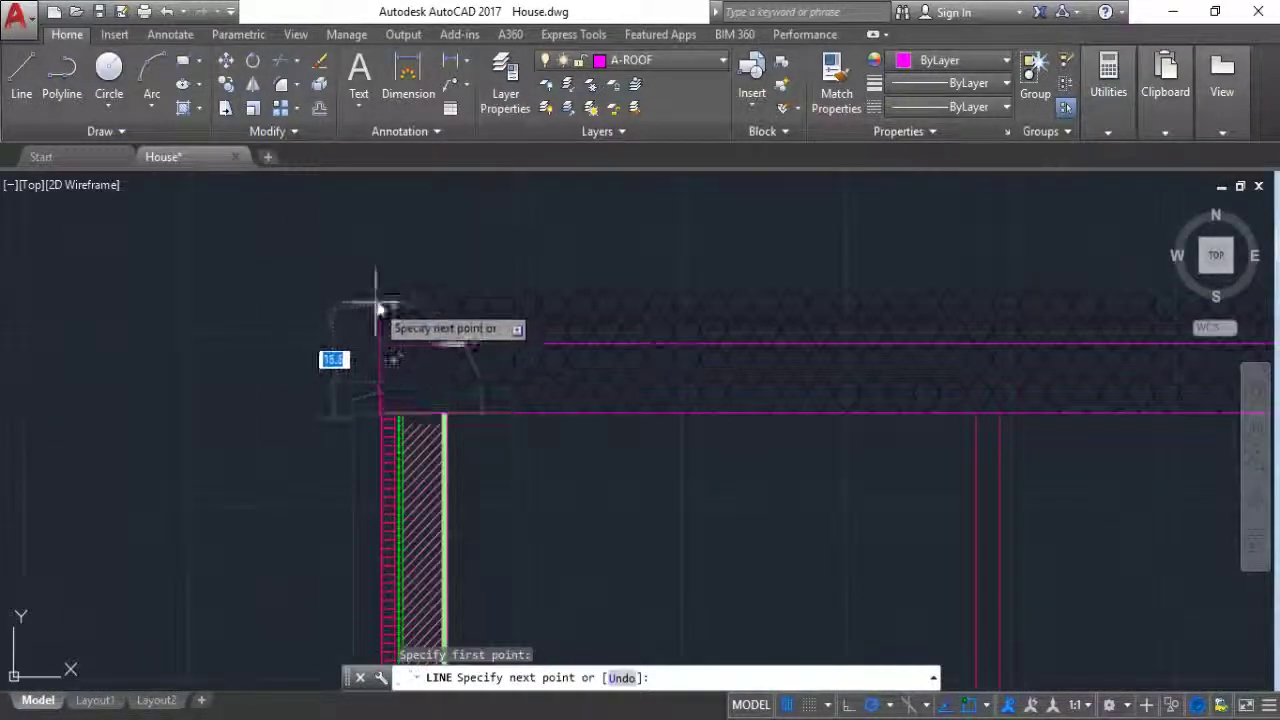
click(385, 412)
key(Escape)
scroll(337, 391, down, 2)
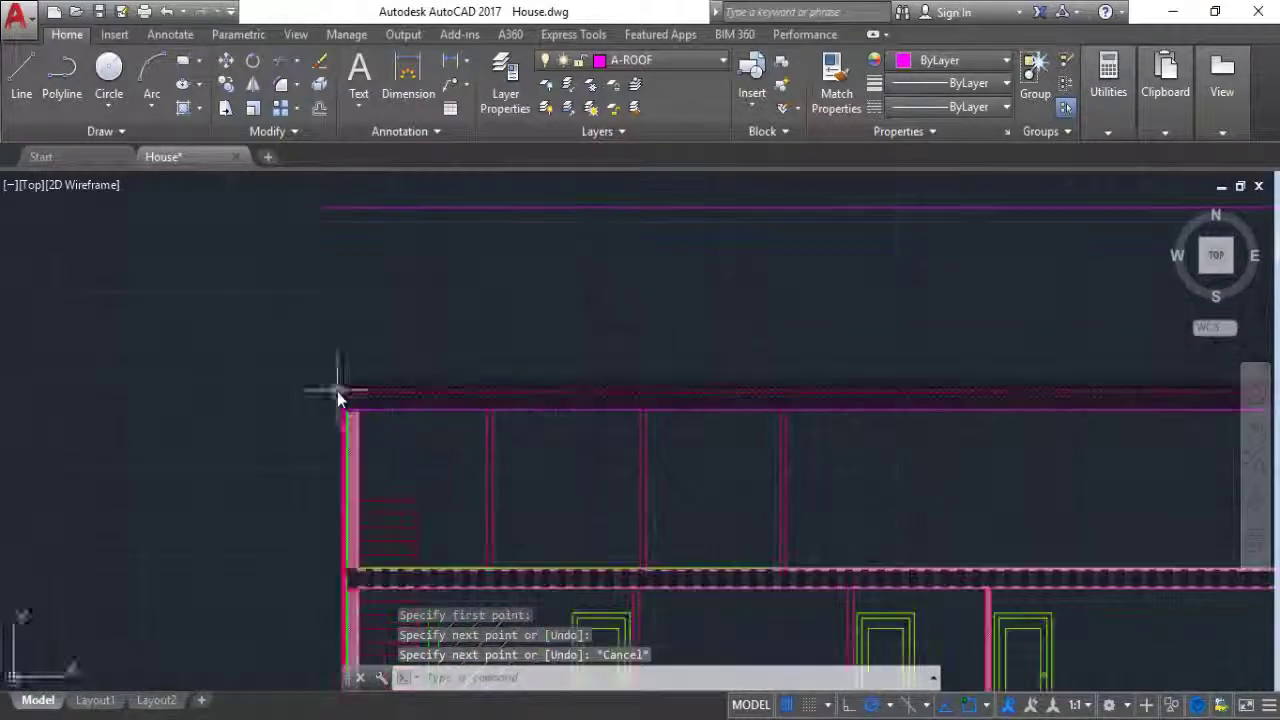
scroll(513, 395, down, 2)
scroll(675, 395, up, 2)
scroll(552, 381, up, 2)
key(space)
scroll(477, 445, up, 2)
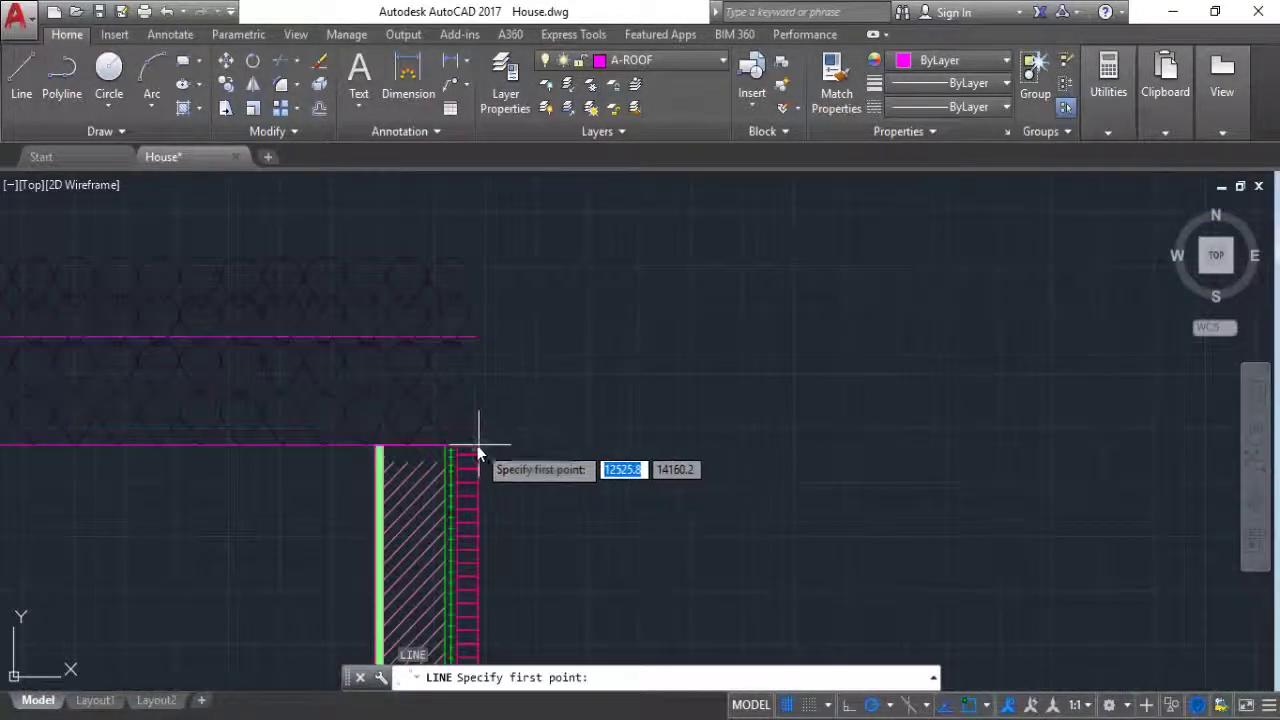
click(477, 445)
key(Escape)
scroll(702, 410, down, 5)
scroll(792, 416, down, 3)
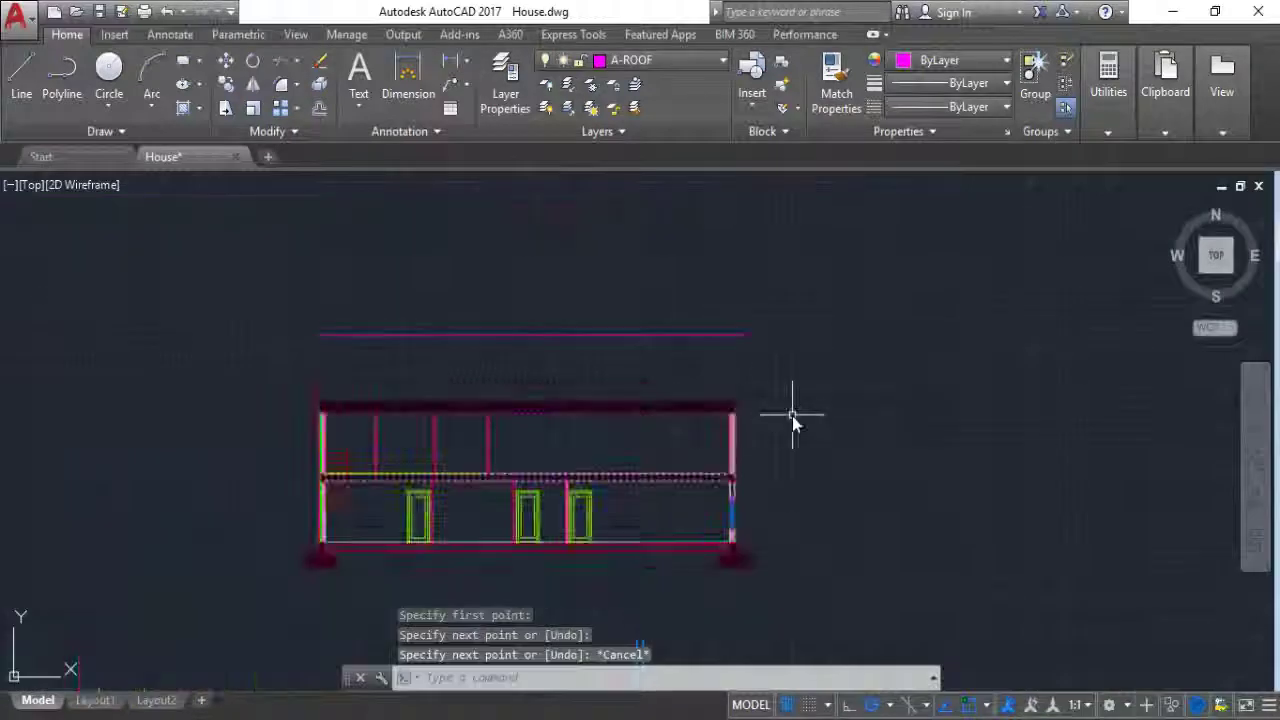
scroll(294, 423, up, 3)
scroll(408, 400, up, 2)
scroll(474, 434, up, 2)
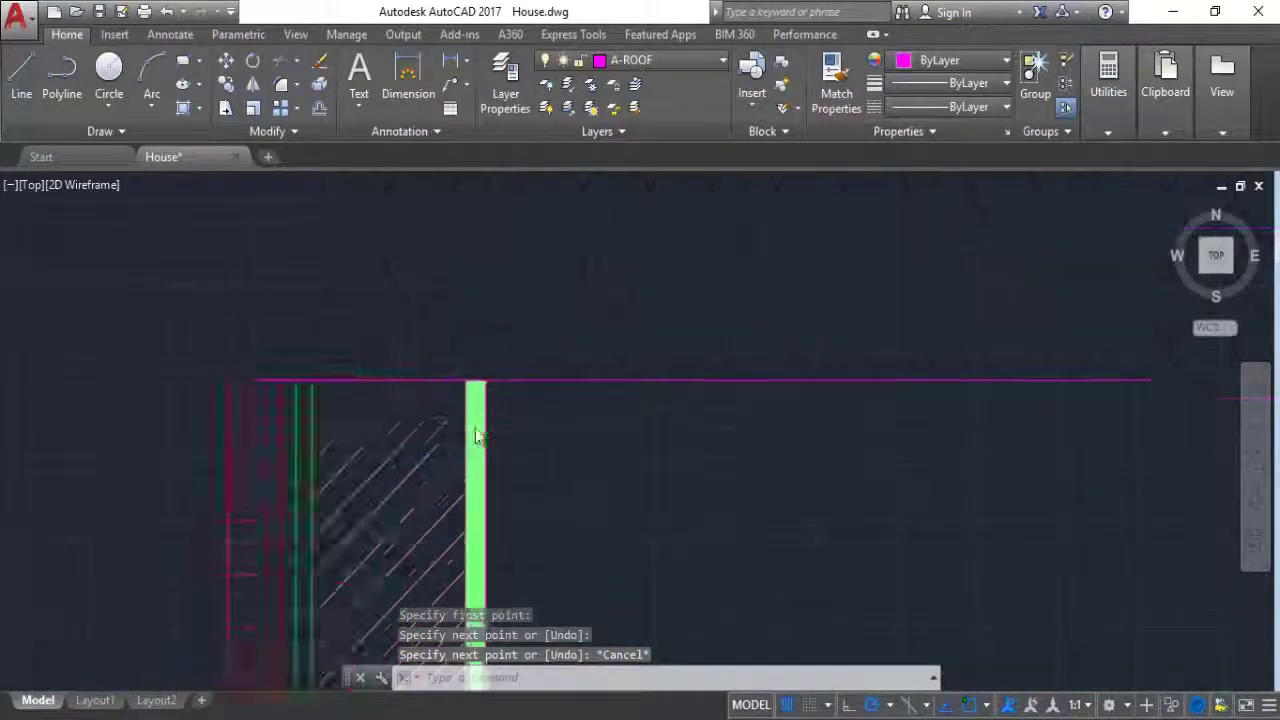
scroll(474, 434, up, 2)
scroll(386, 330, down, 2)
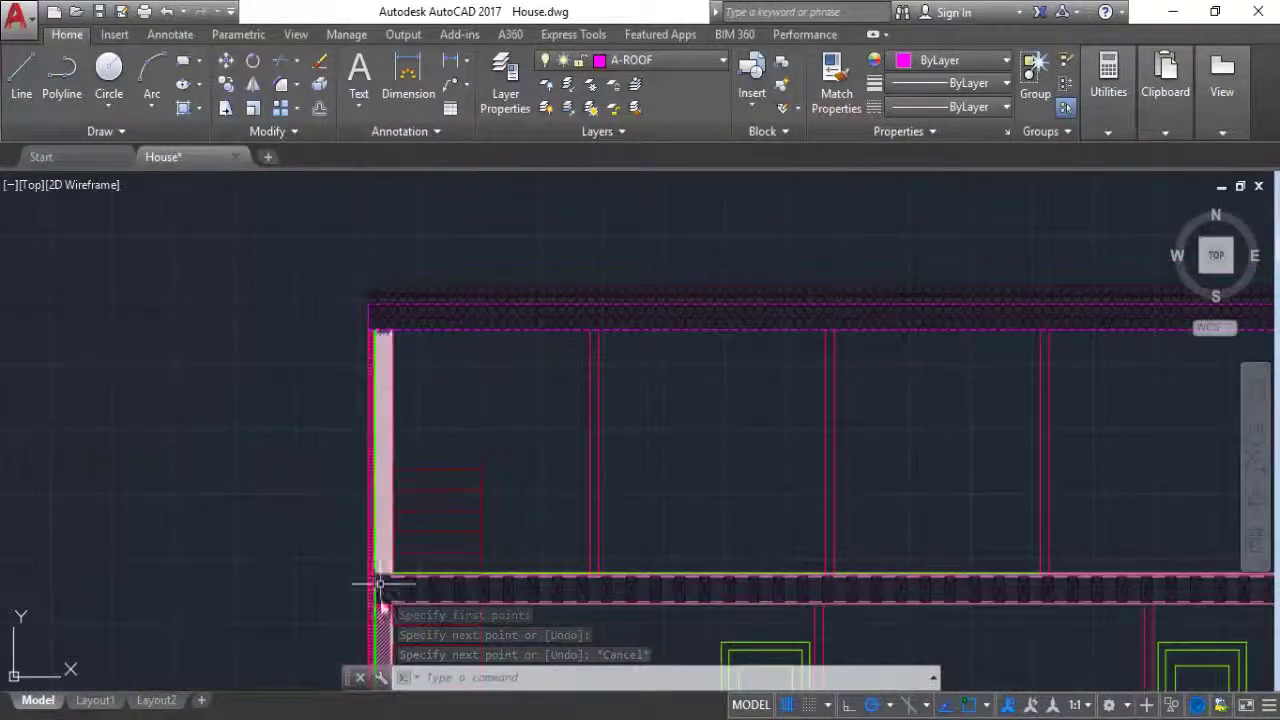
scroll(366, 595, up, 1)
scroll(366, 595, up, 1)
scroll(450, 440, up, 3)
Step: Copy the X-marked rectangle from its bottom-left corner onto the top of the left wall
click(517, 428)
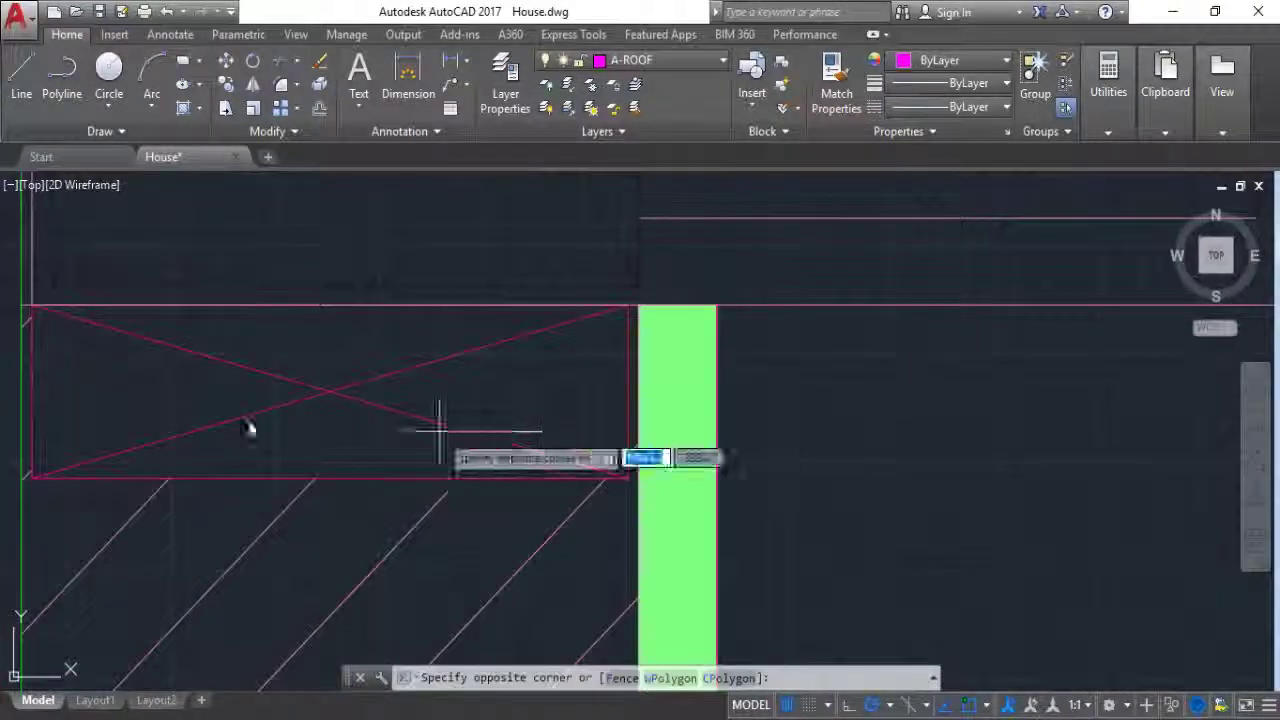
click(171, 371)
click(395, 481)
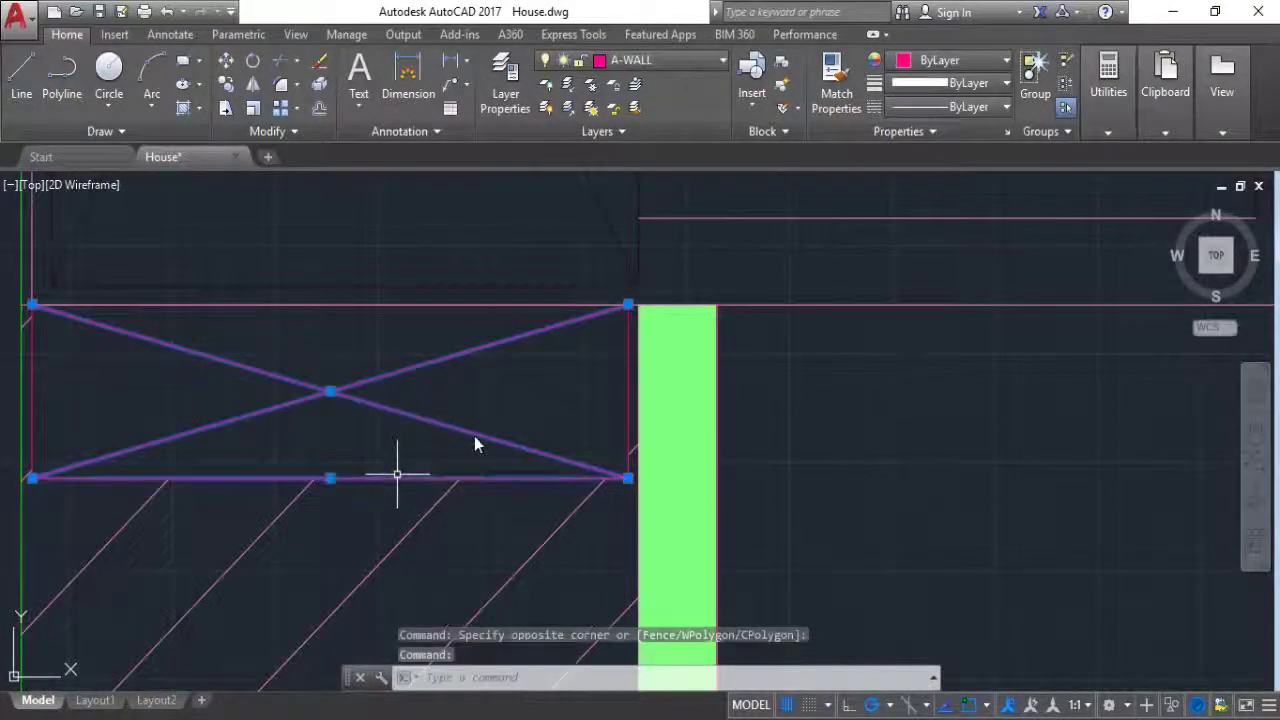
click(626, 403)
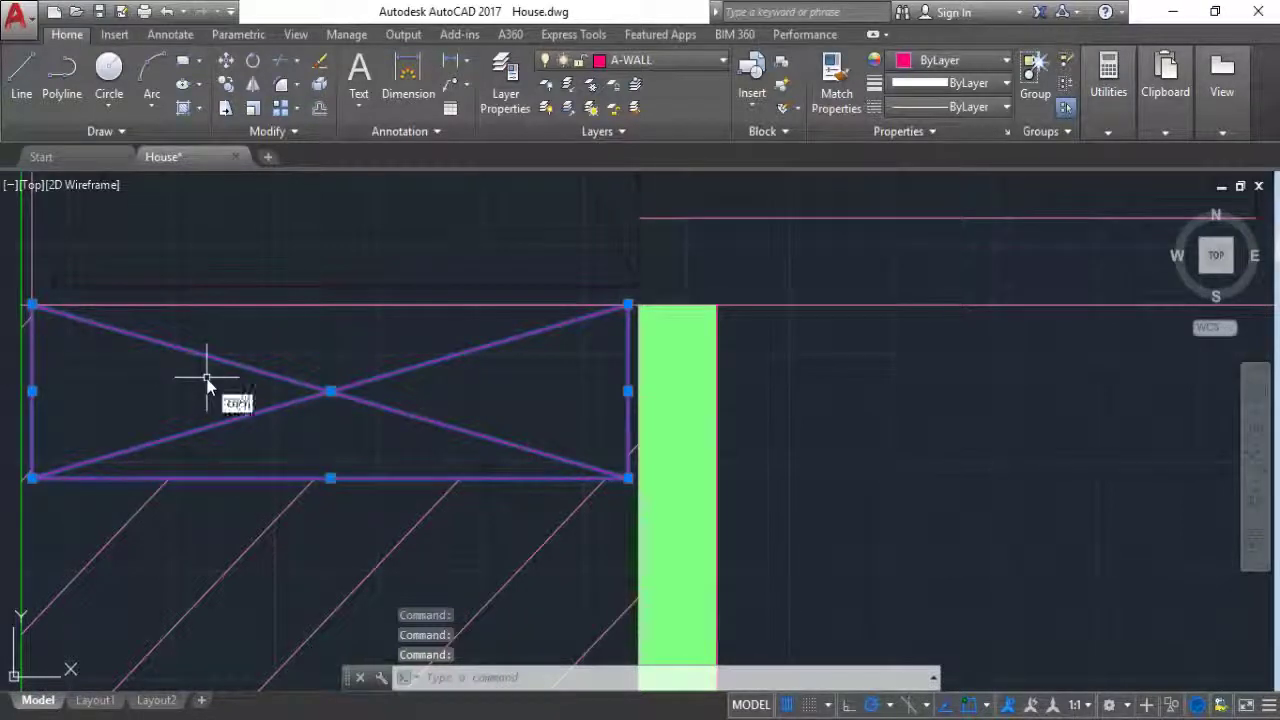
key(Return)
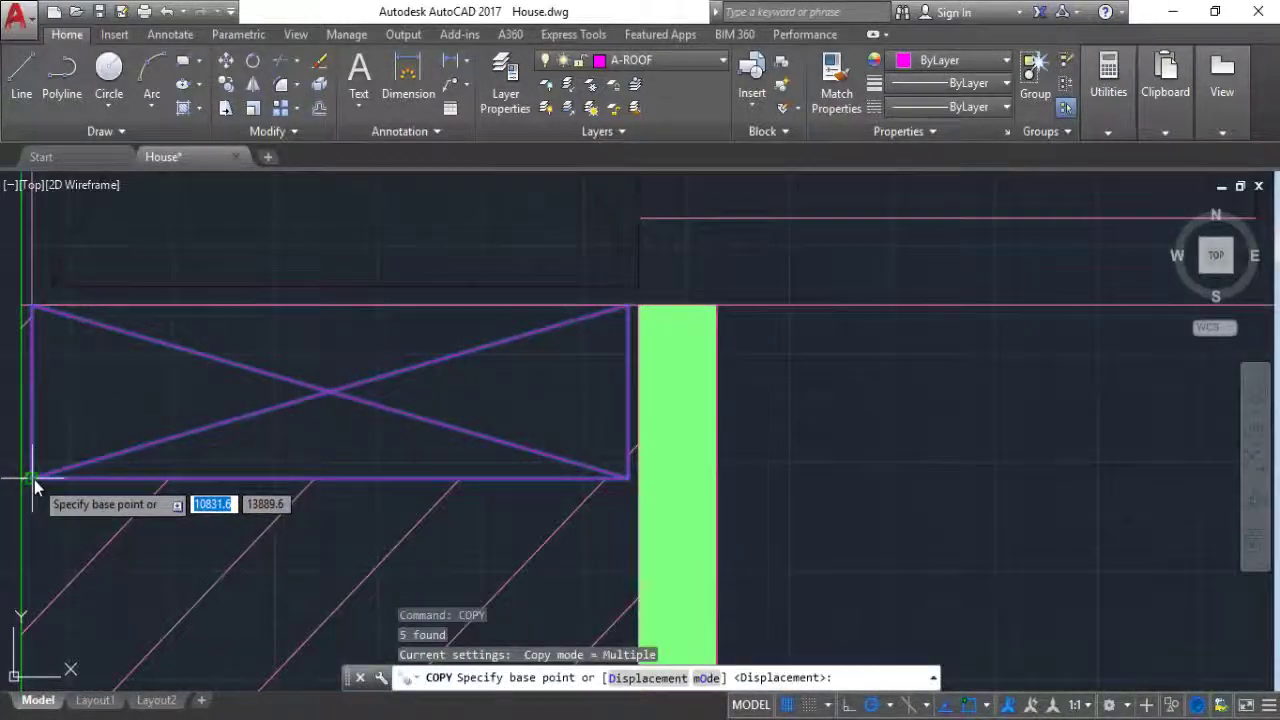
click(34, 479)
scroll(32, 478, up, 5)
middle_drag(32, 478, 152, 607)
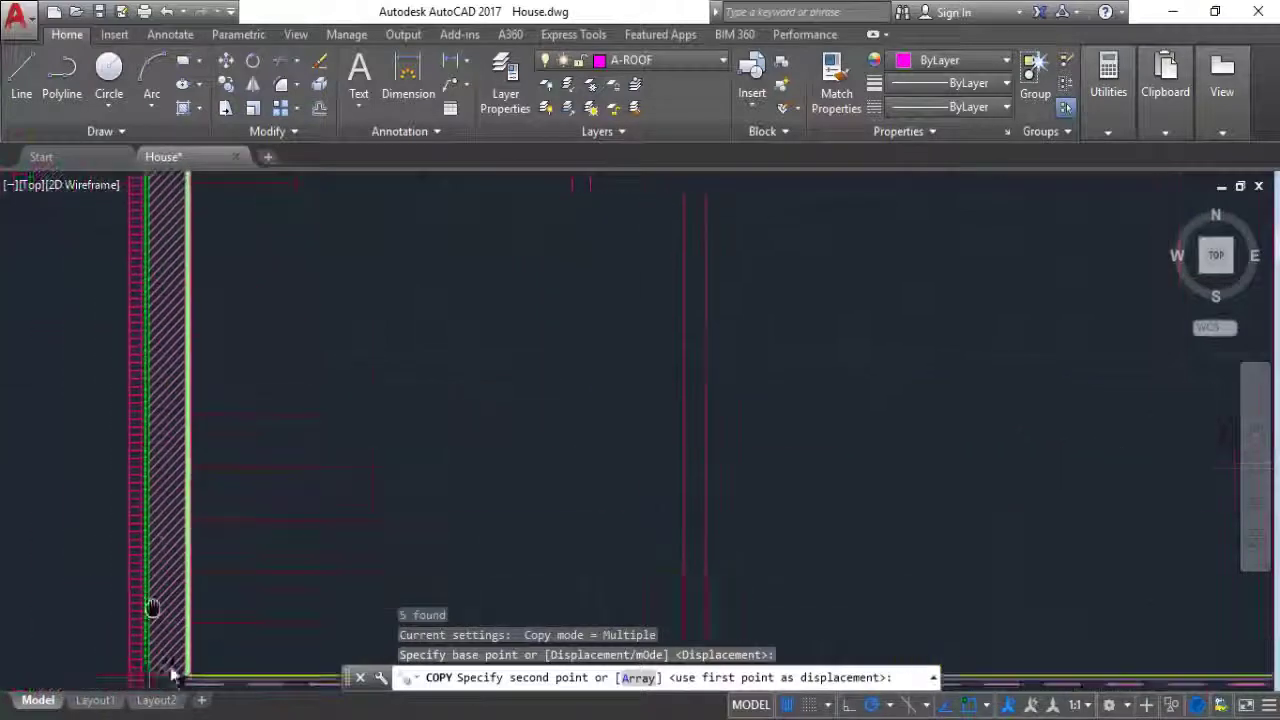
scroll(200, 514, down, 5)
scroll(208, 434, up, 4)
scroll(240, 360, up, 2)
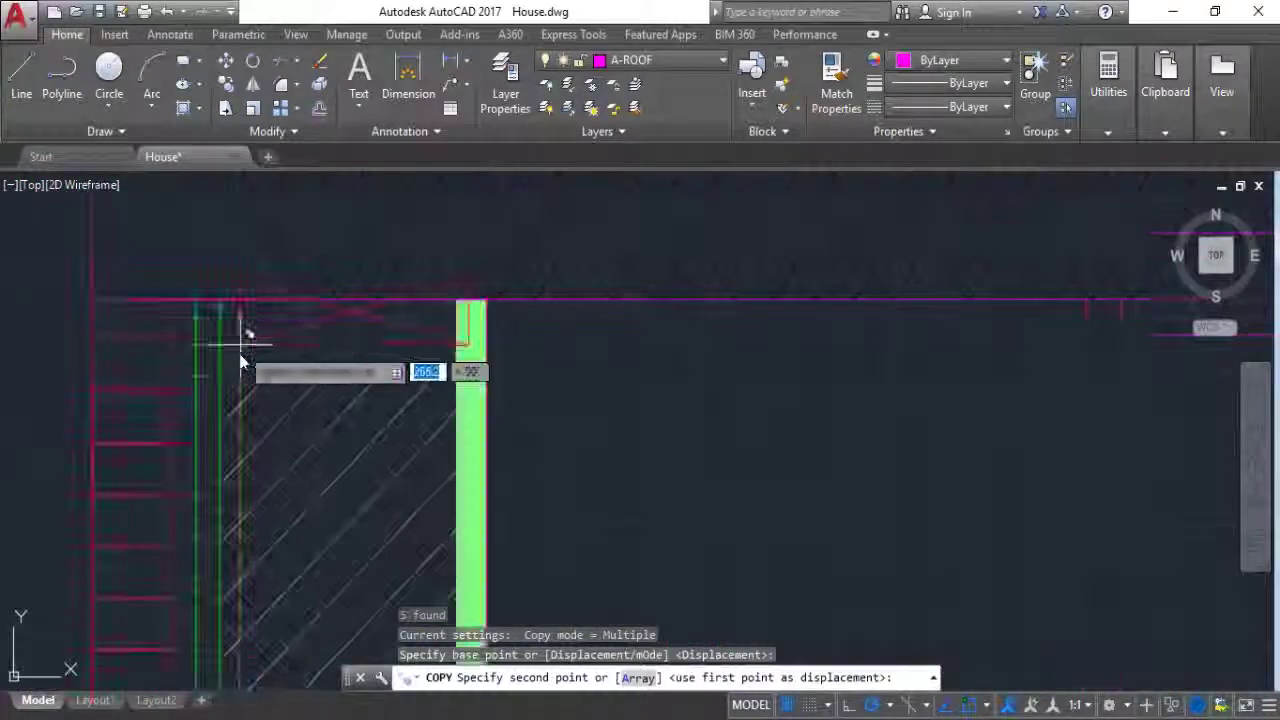
click(226, 366)
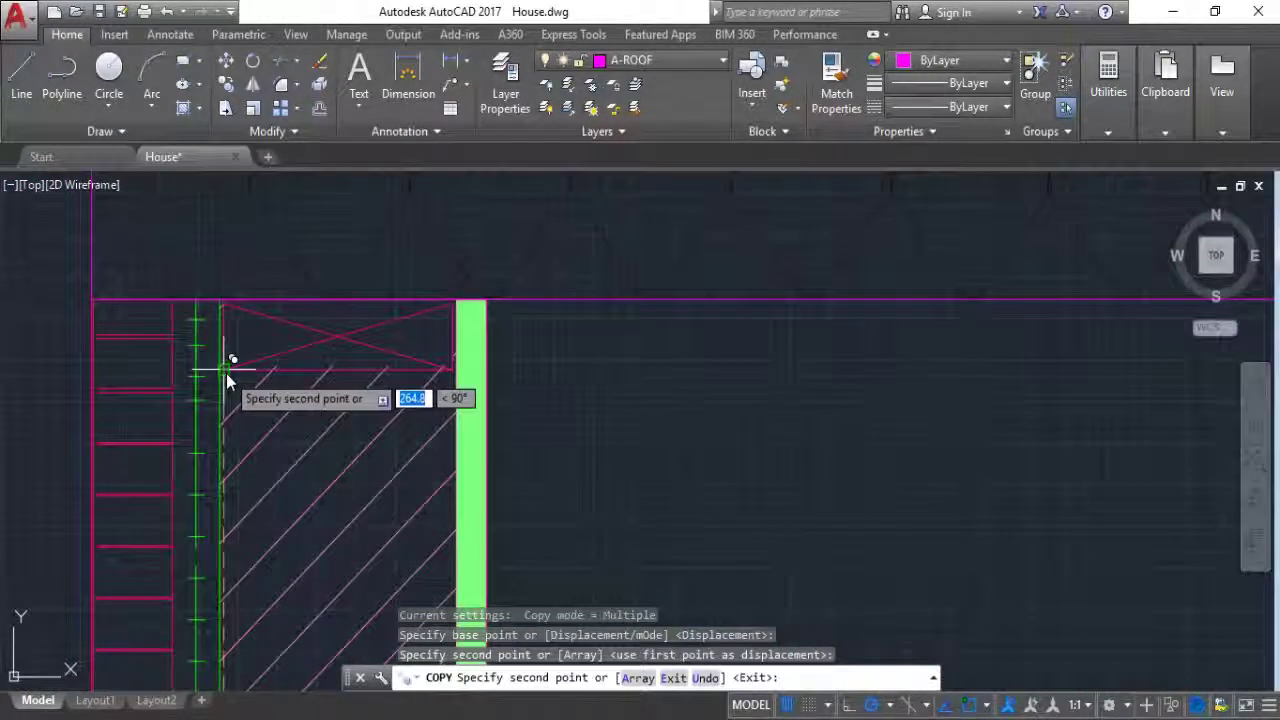
key(Escape)
scroll(222, 362, down, 3)
scroll(715, 428, up, 5)
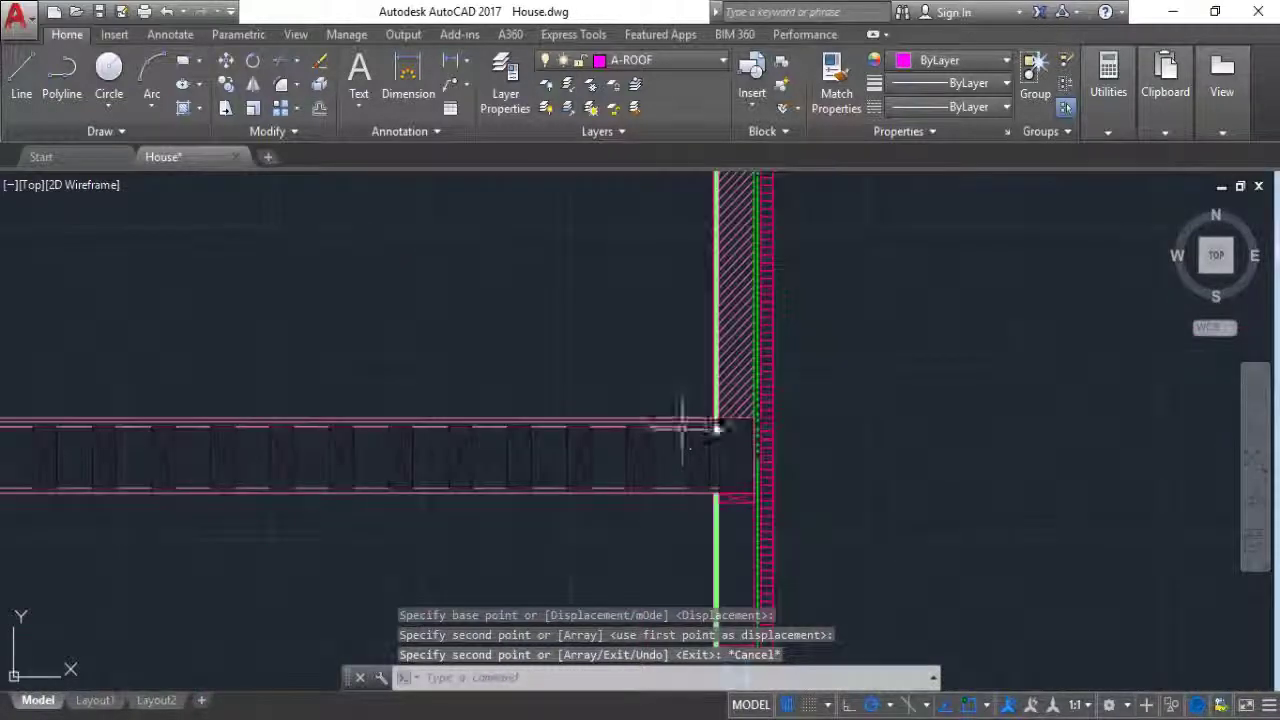
scroll(607, 543, up, 2)
scroll(639, 548, up, 2)
Step: Copy the X-marked rectangle from its top-left corner onto another wall's top
click(643, 543)
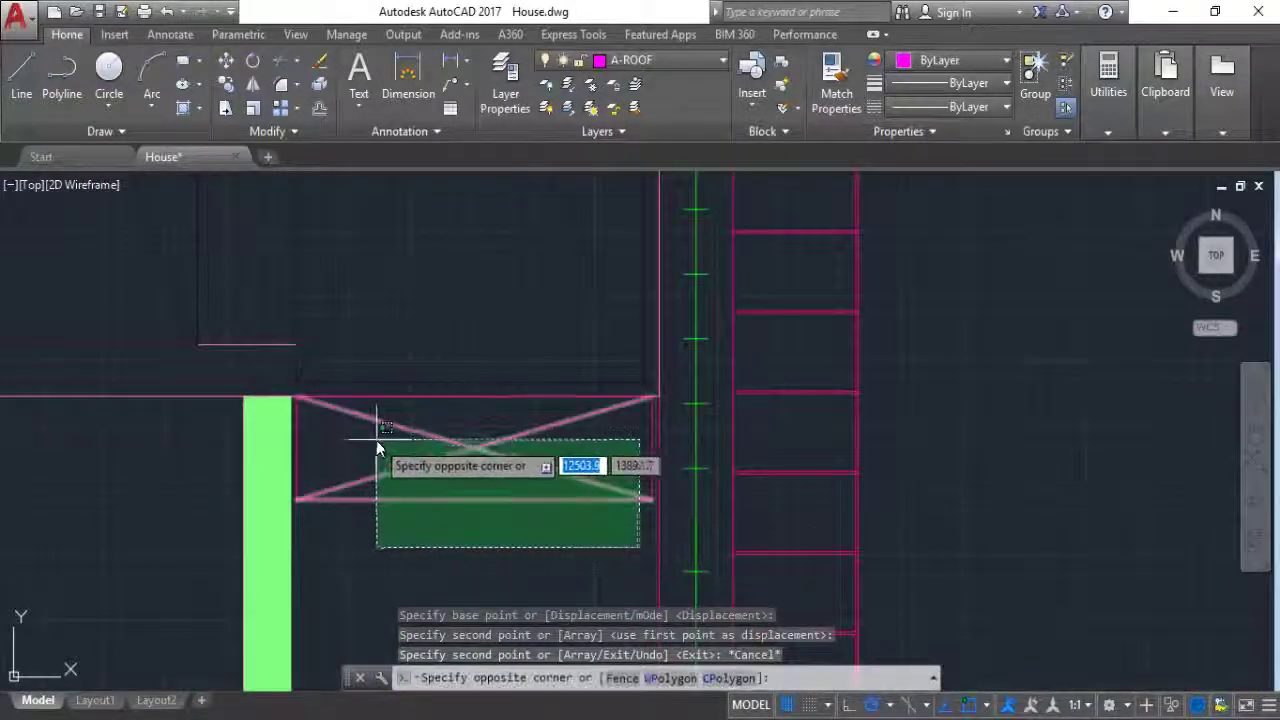
click(360, 432)
click(208, 466)
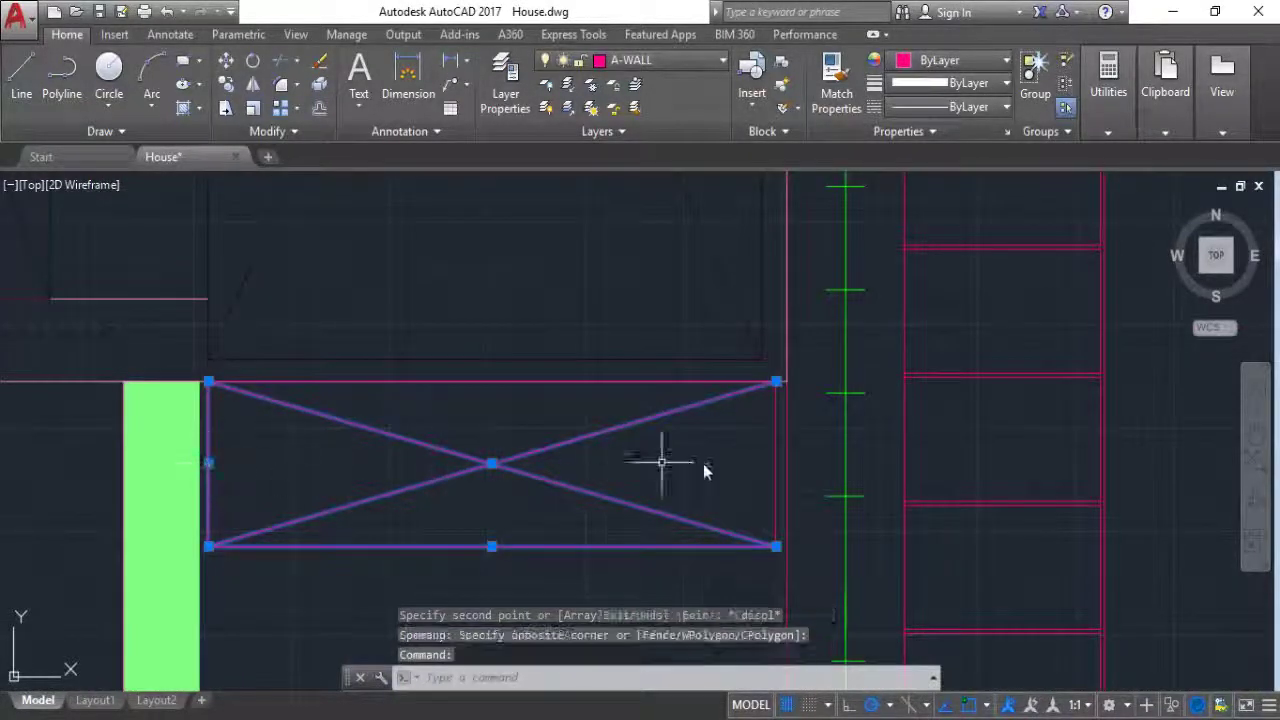
click(775, 464)
text(e)
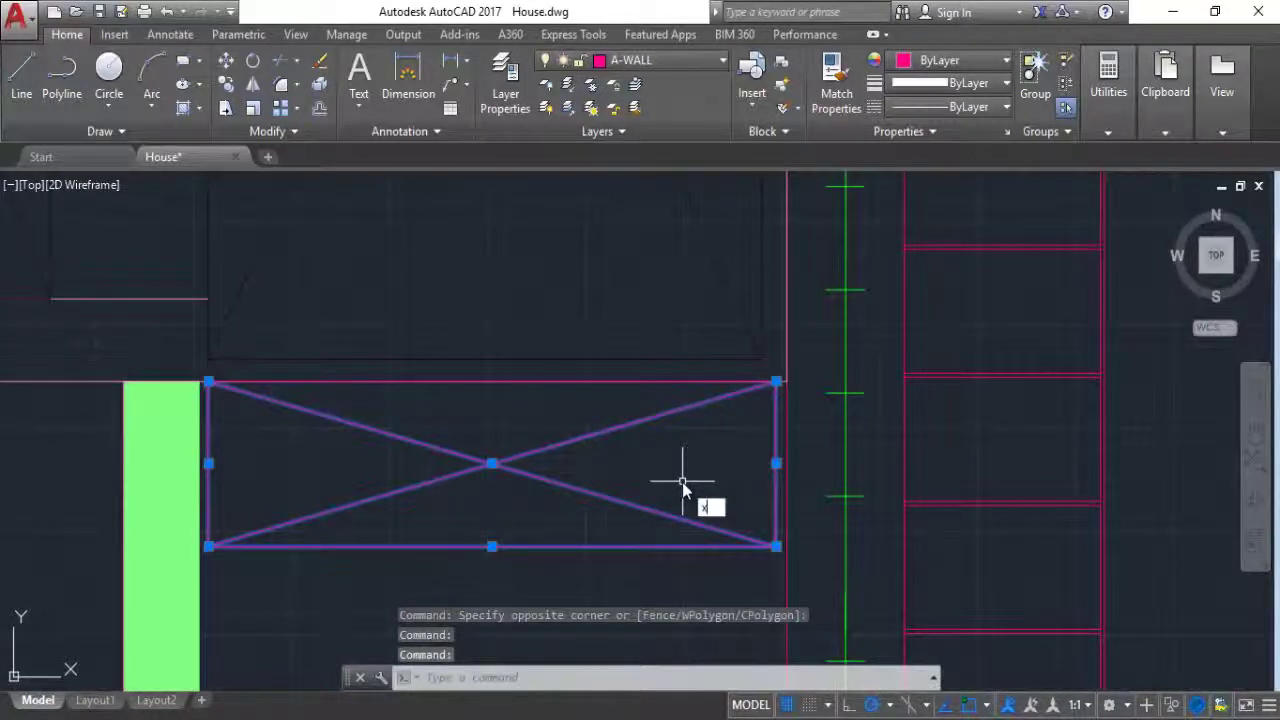
key(BackSpace)
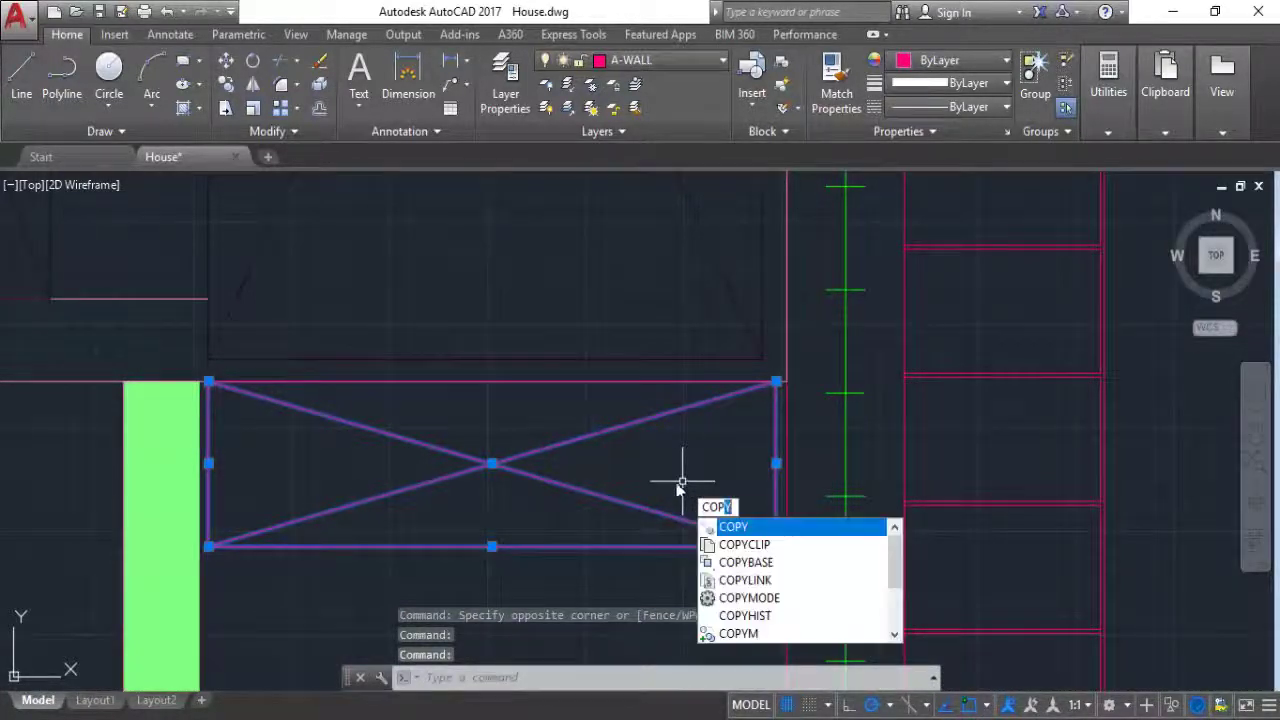
key(Return)
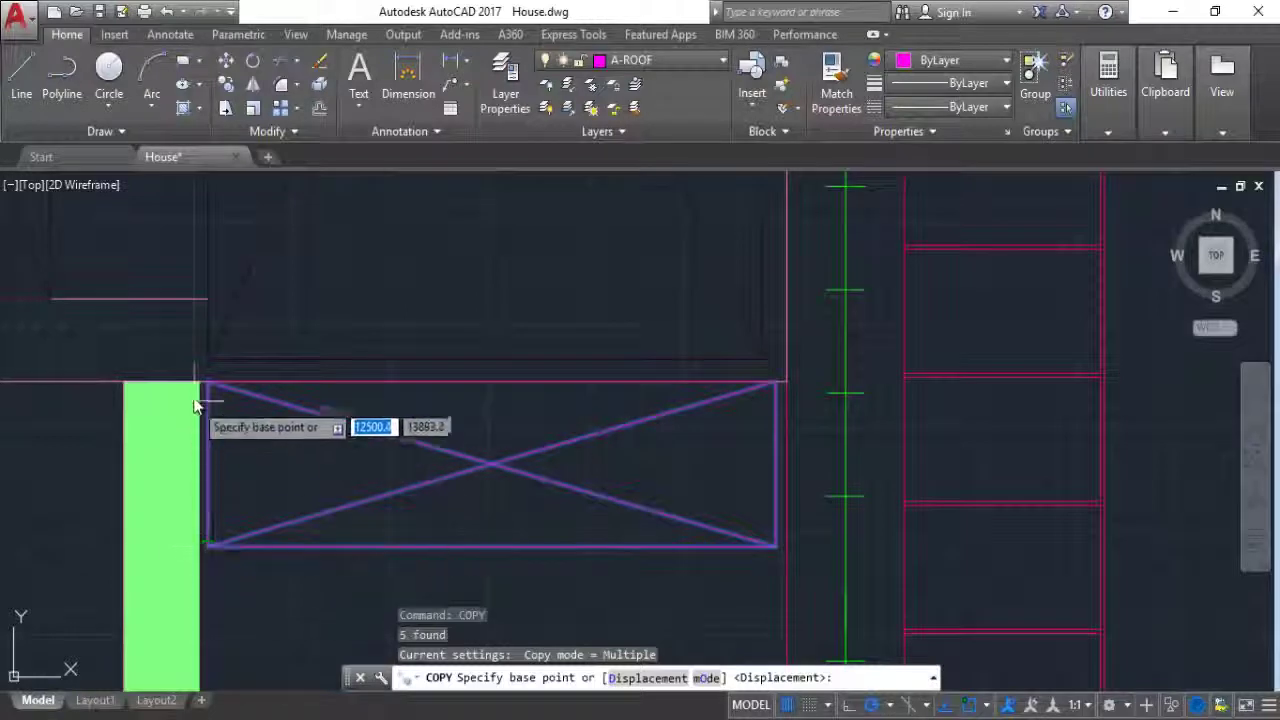
click(207, 383)
scroll(314, 534, down, 2)
scroll(296, 497, up, 5)
scroll(296, 497, up, 3)
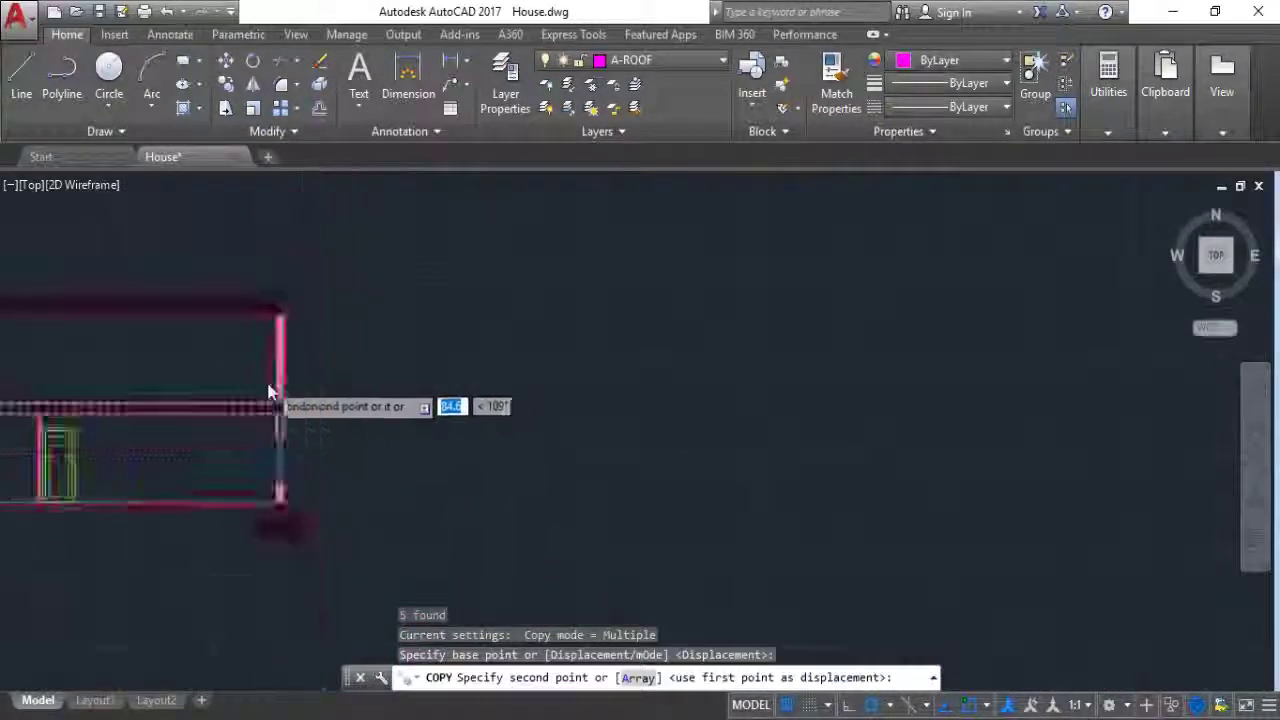
scroll(266, 337, up, 3)
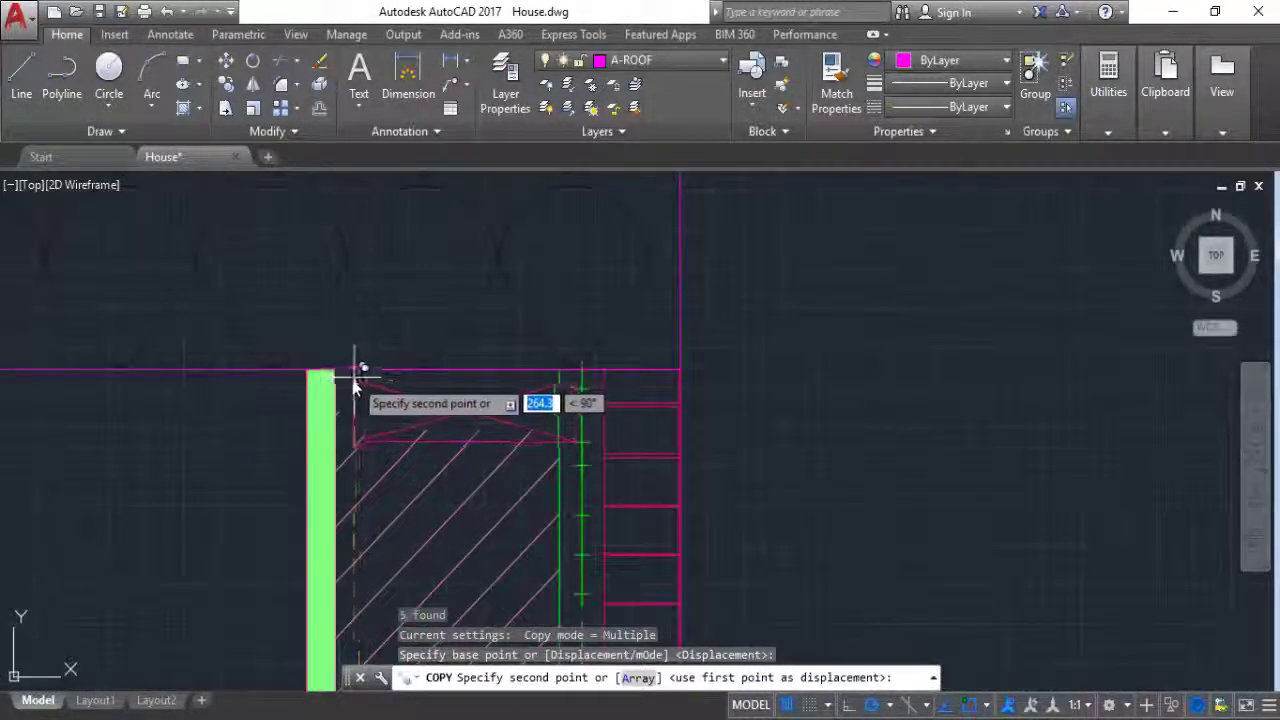
click(338, 383)
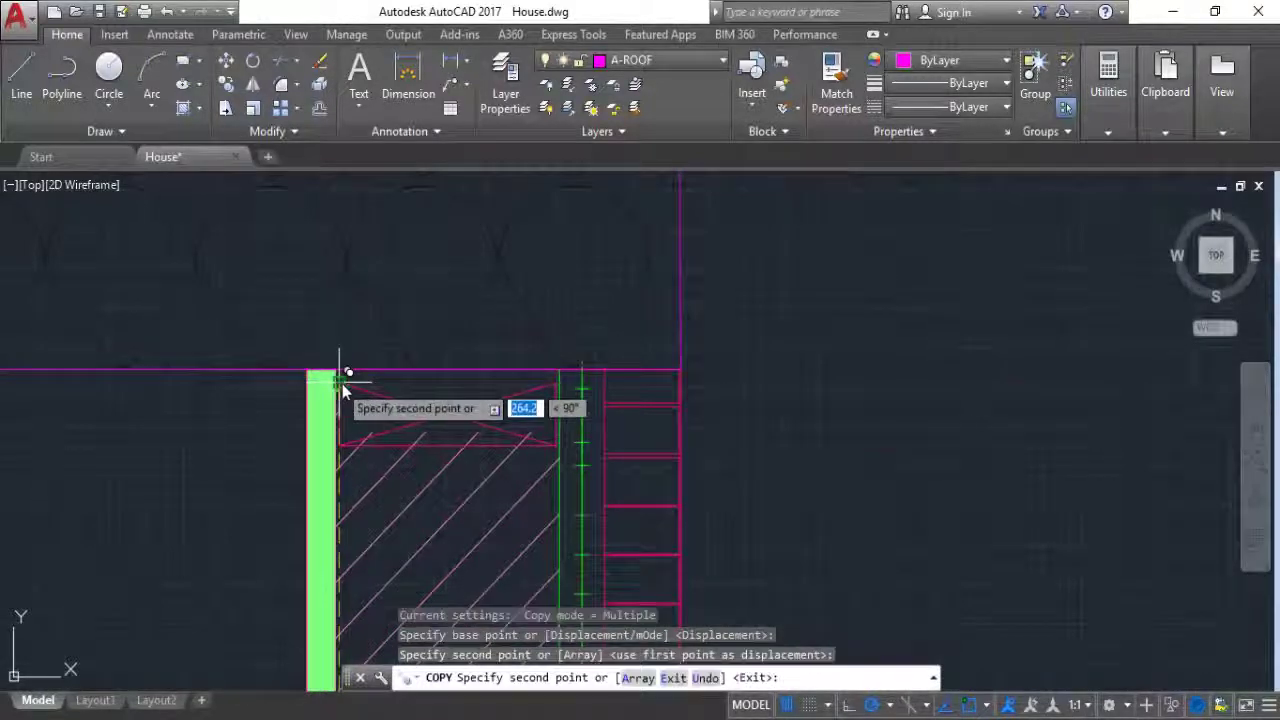
key(Escape)
scroll(818, 382, down, 3)
scroll(943, 457, down, 3)
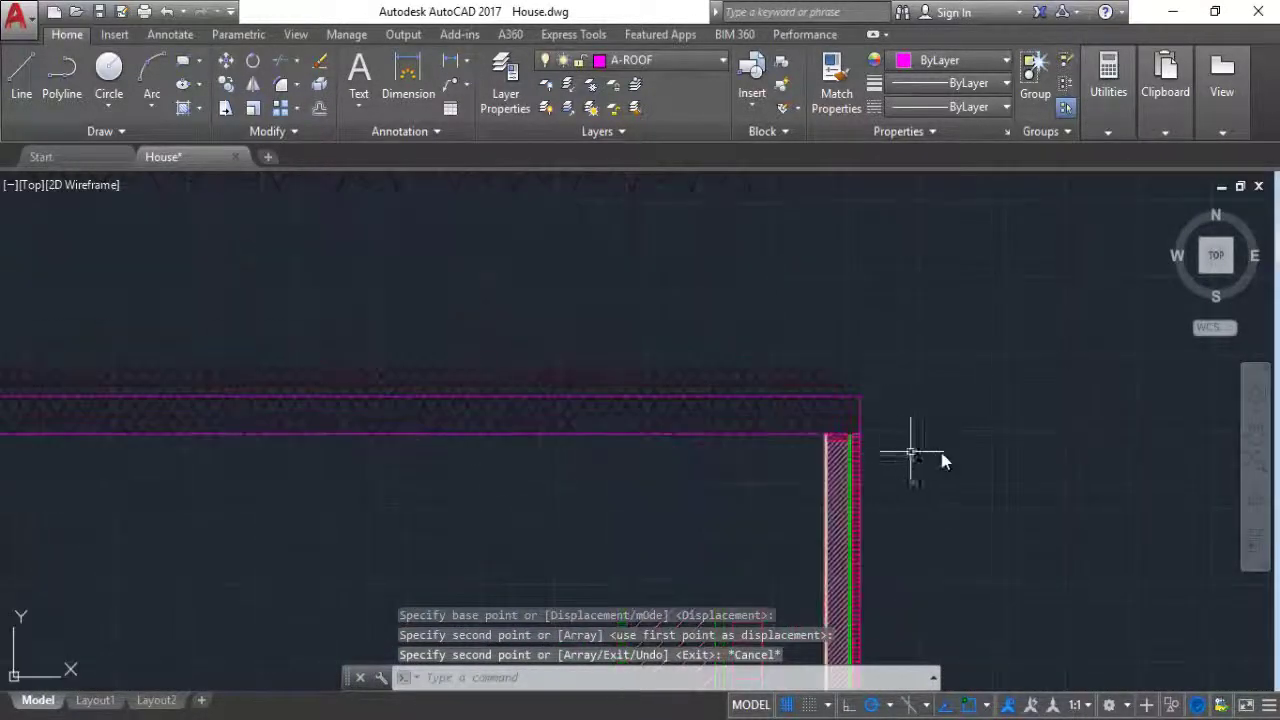
scroll(831, 446, down, 2)
scroll(337, 440, up, 3)
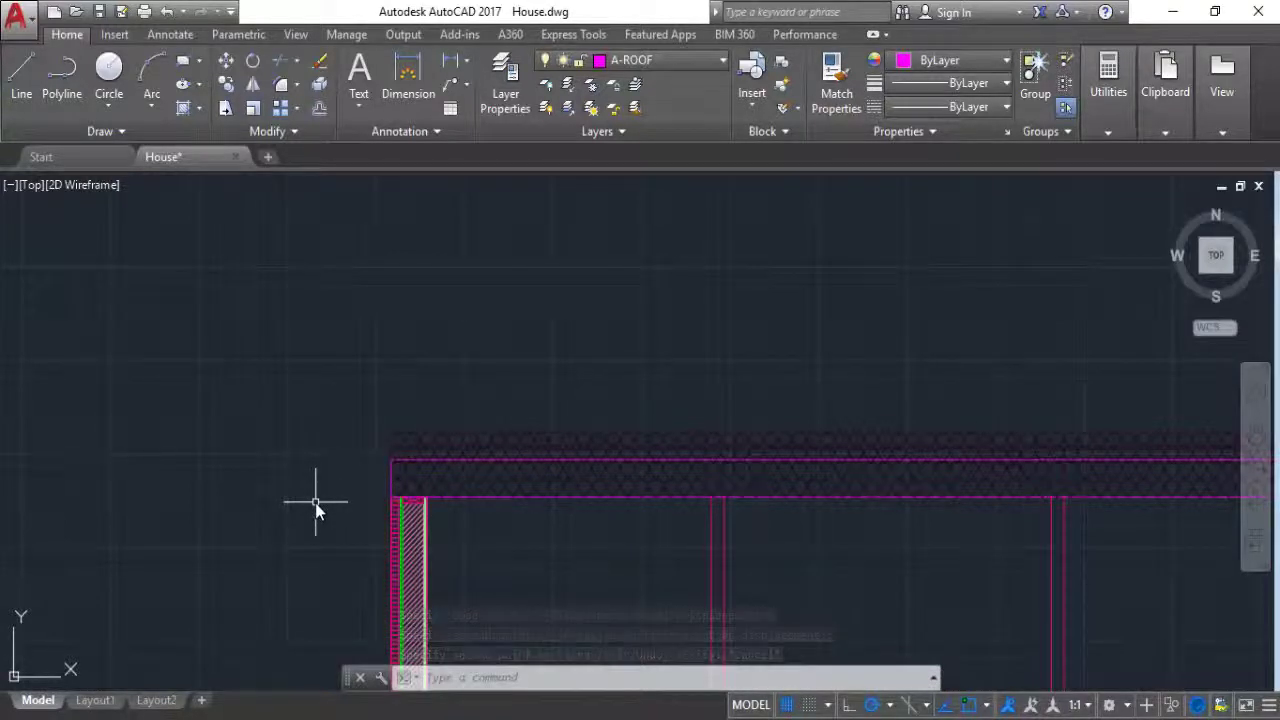
Step: Draw a line left from the roof corner, then a 15-unit upward segment
click(24, 88)
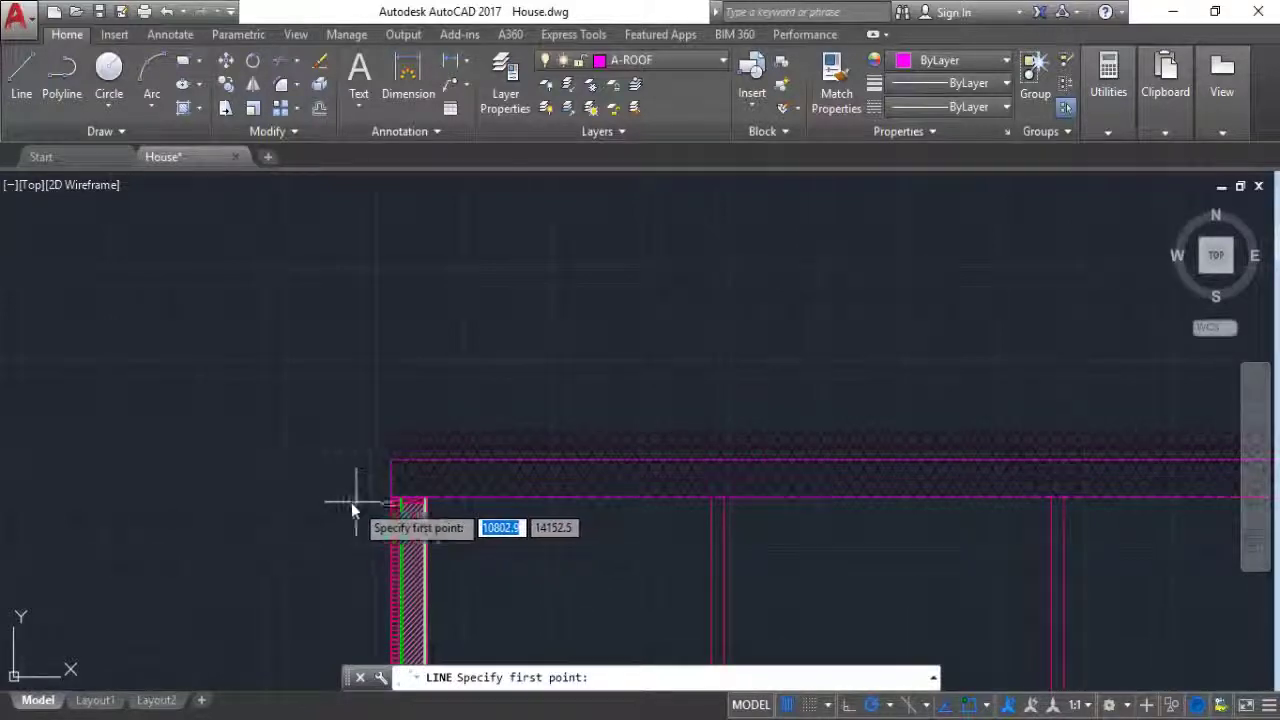
scroll(365, 505, up, 2)
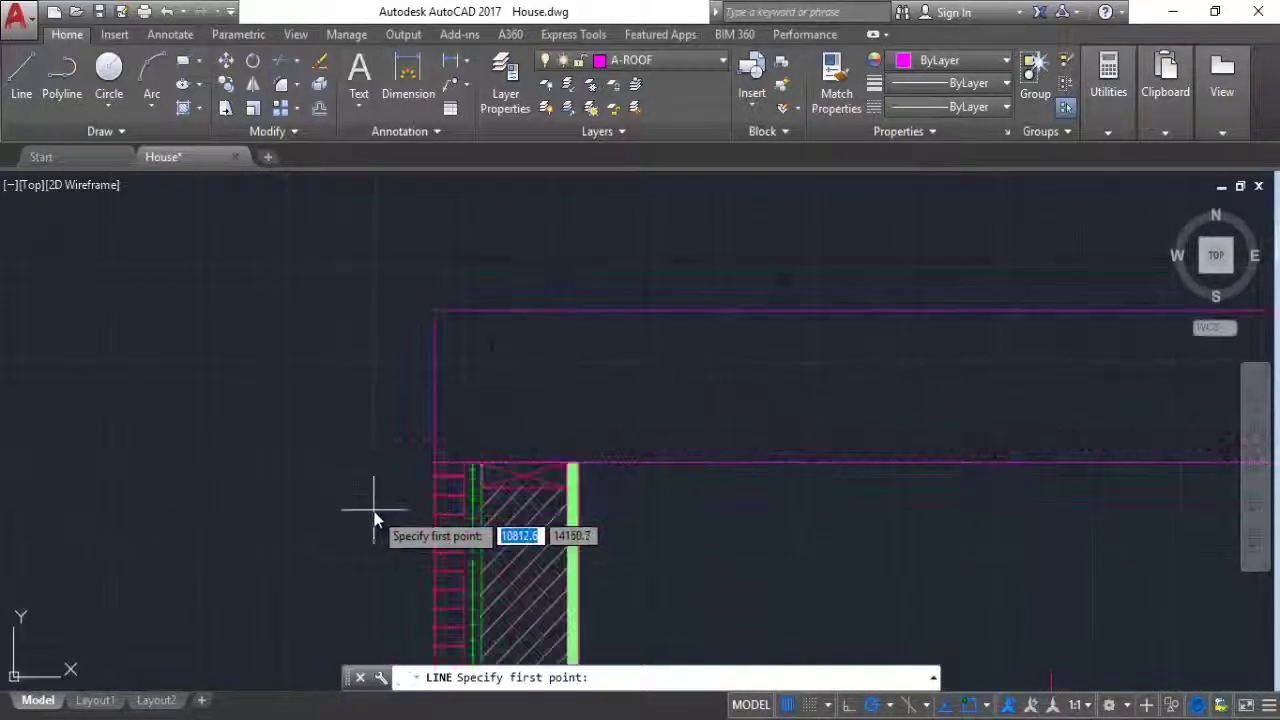
scroll(375, 505, up, 2)
text(30)
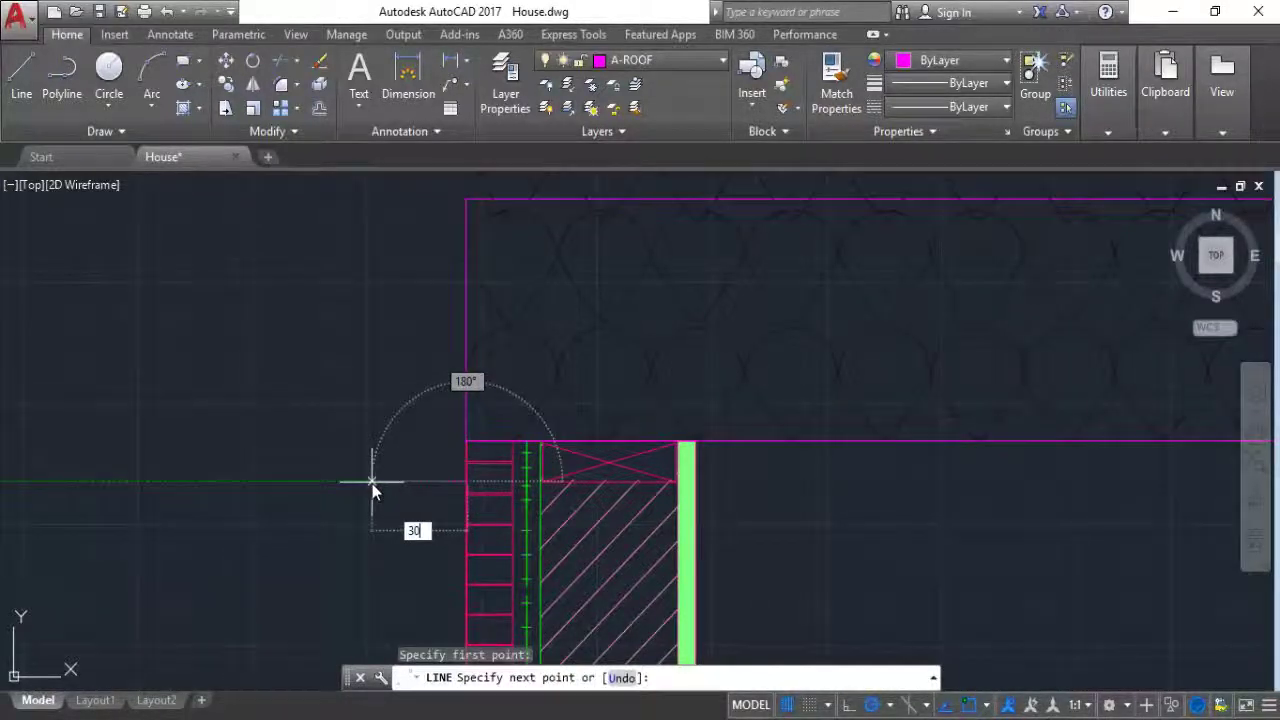
key(Return)
key(Escape)
key(Return)
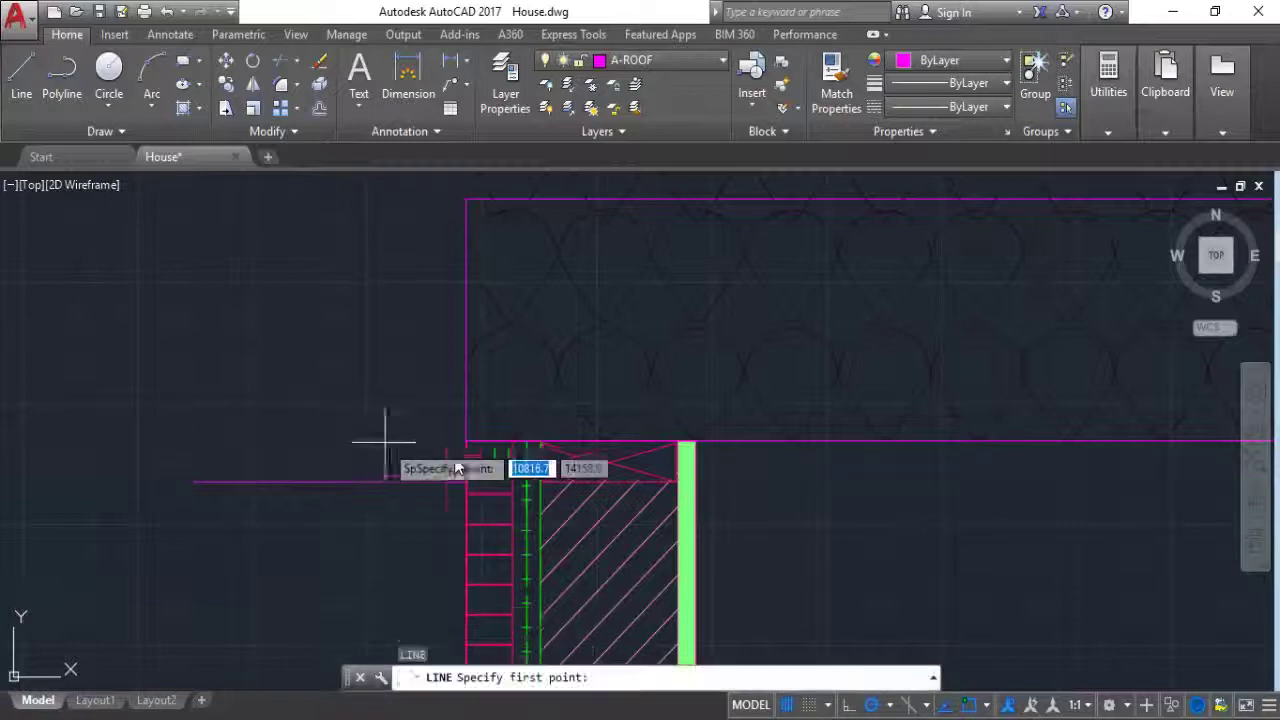
click(467, 441)
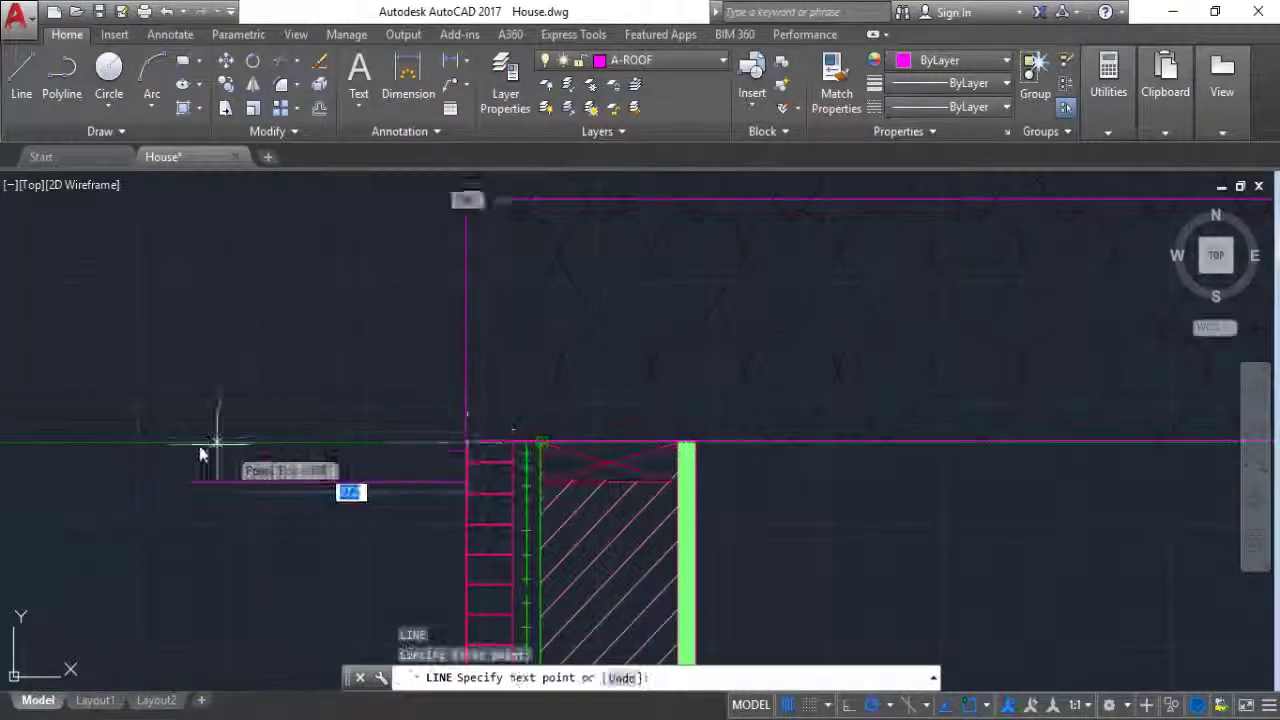
click(190, 443)
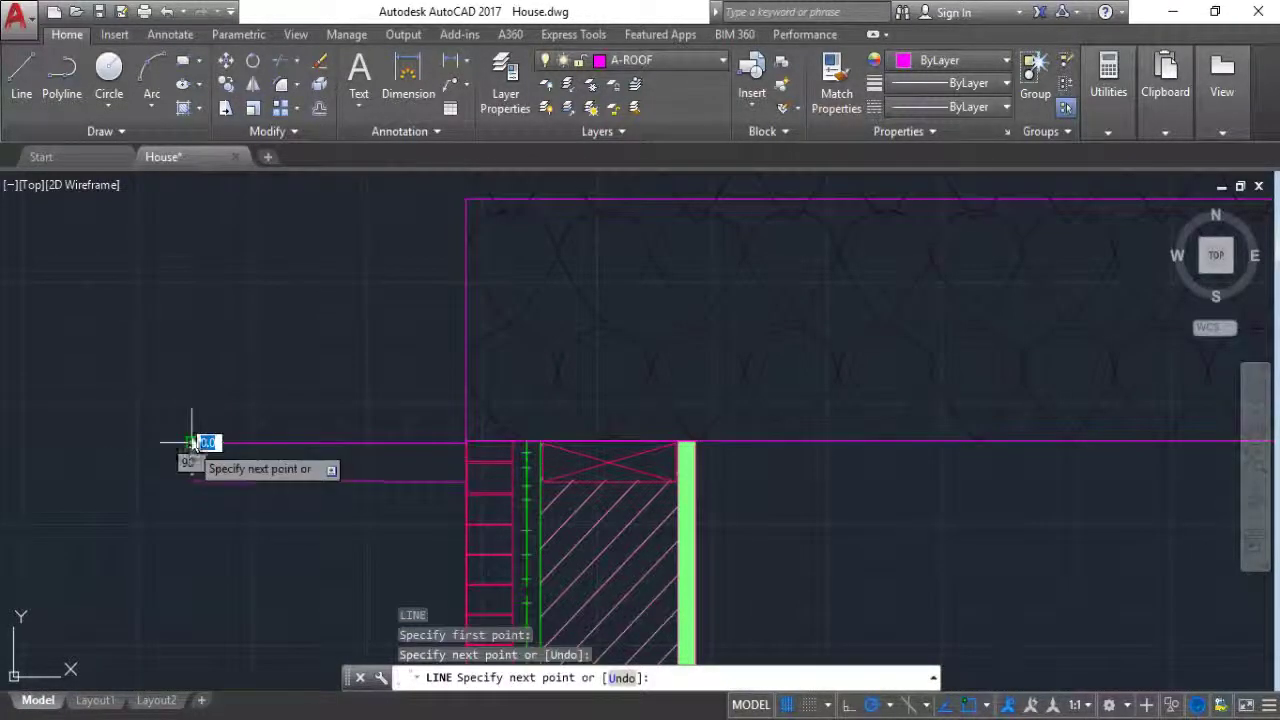
scroll(191, 436, down, 2)
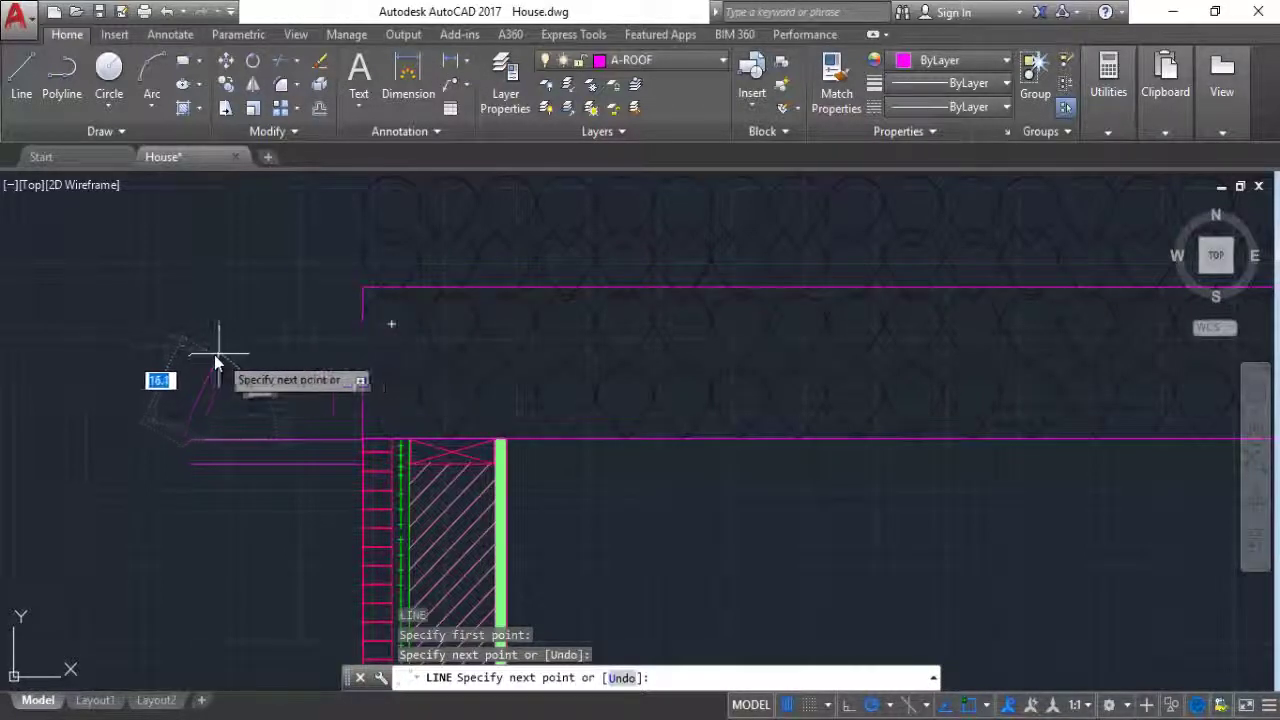
text(15)
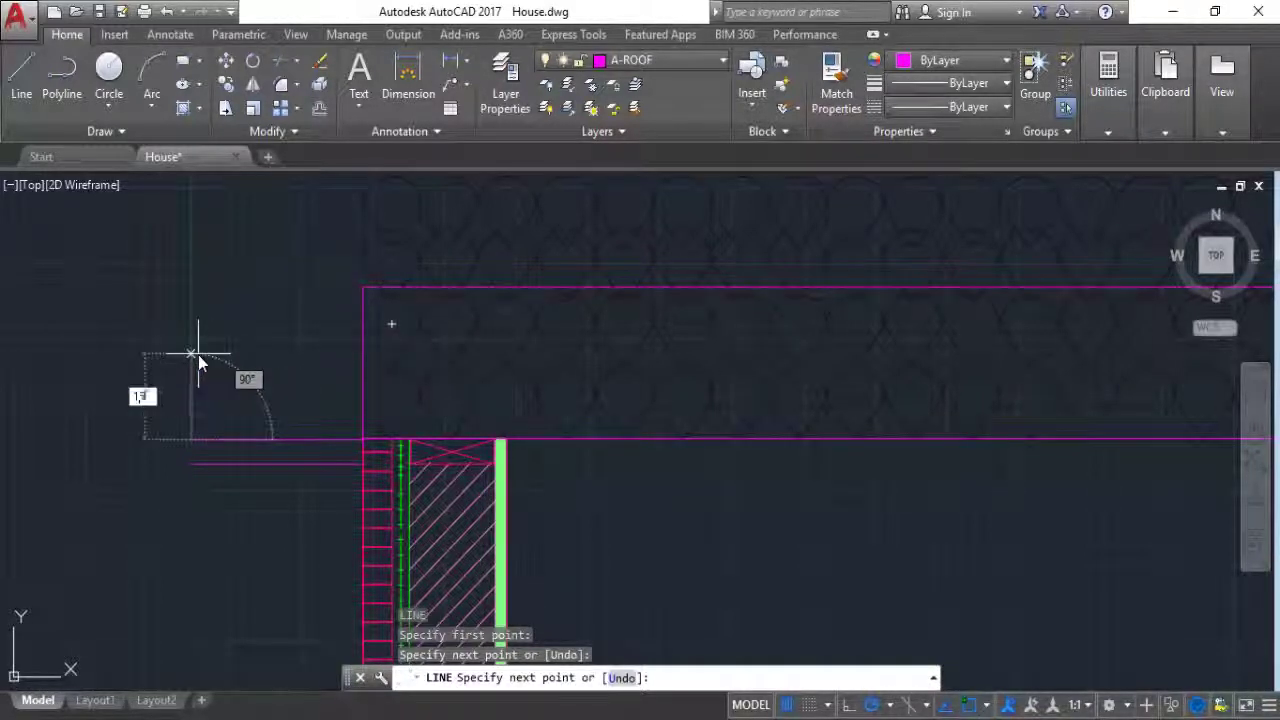
key(Return)
key(Escape)
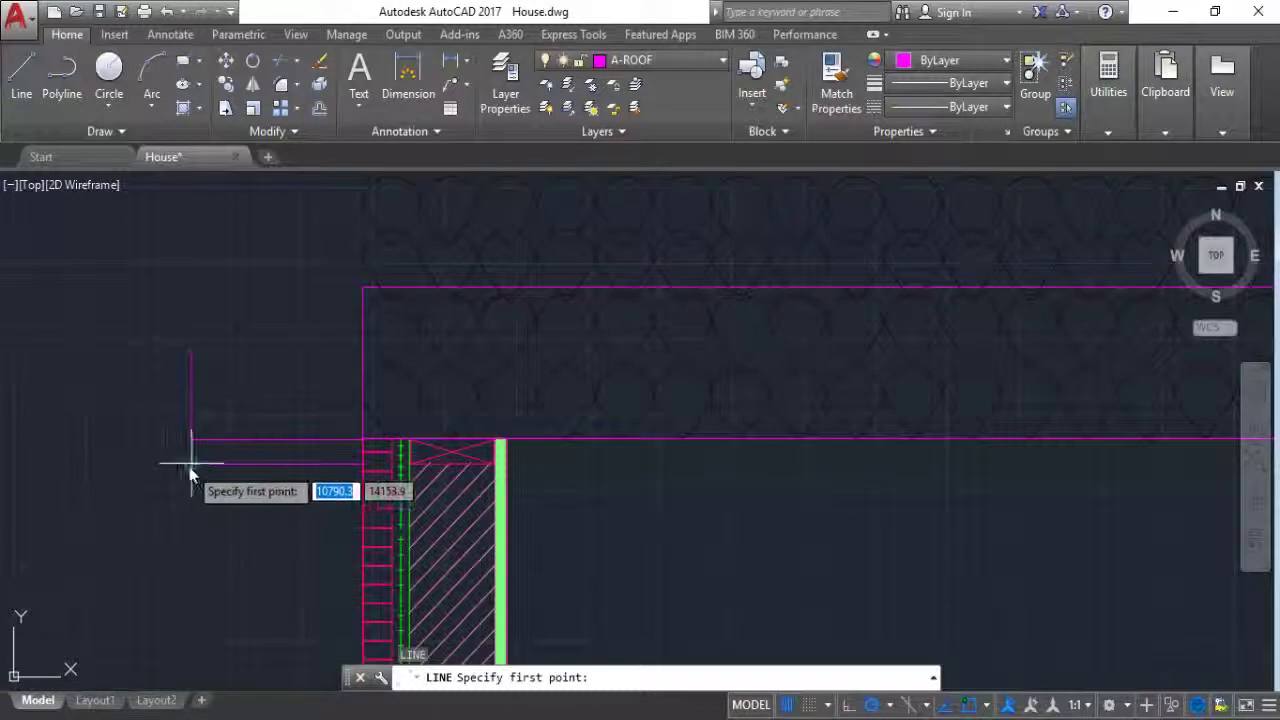
Step: Draw the fascia: a 4-unit leftward segment from the lower left endpoint, then a vertical edge
click(191, 463)
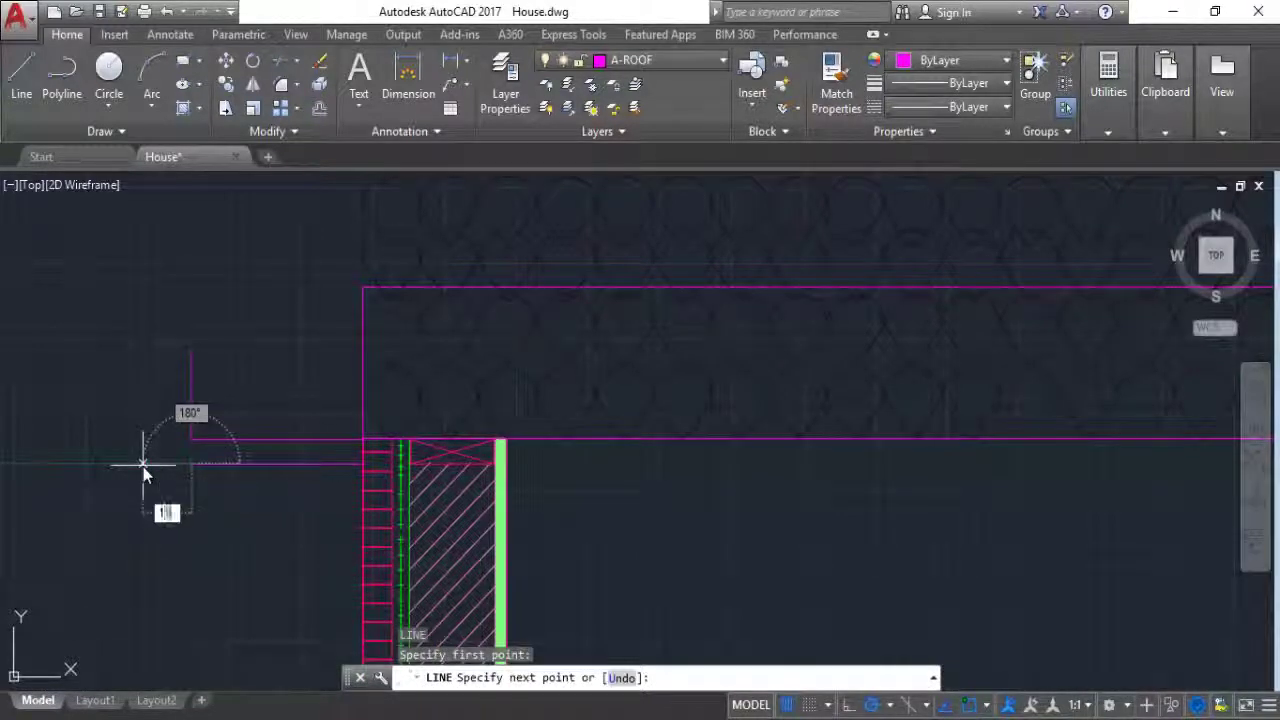
text(5)
key(Return)
key(ctrl+z)
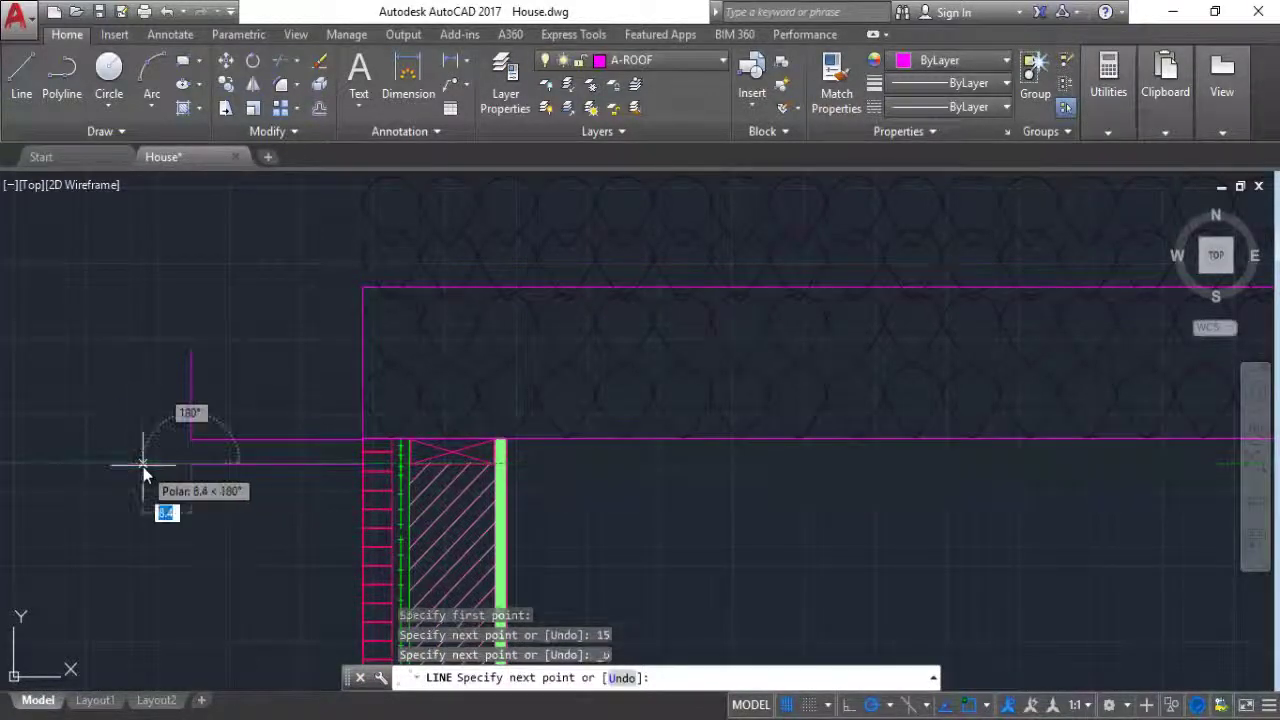
scroll(143, 467, up, 2)
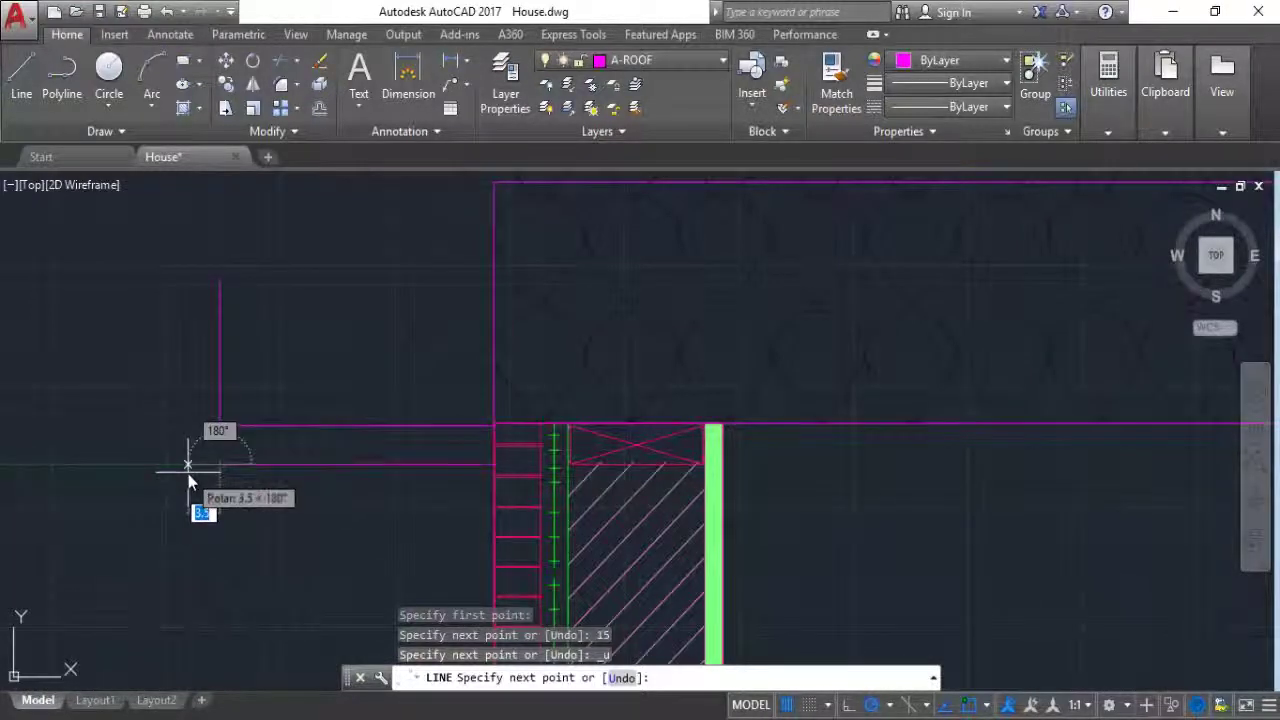
key(Escape)
key(Return)
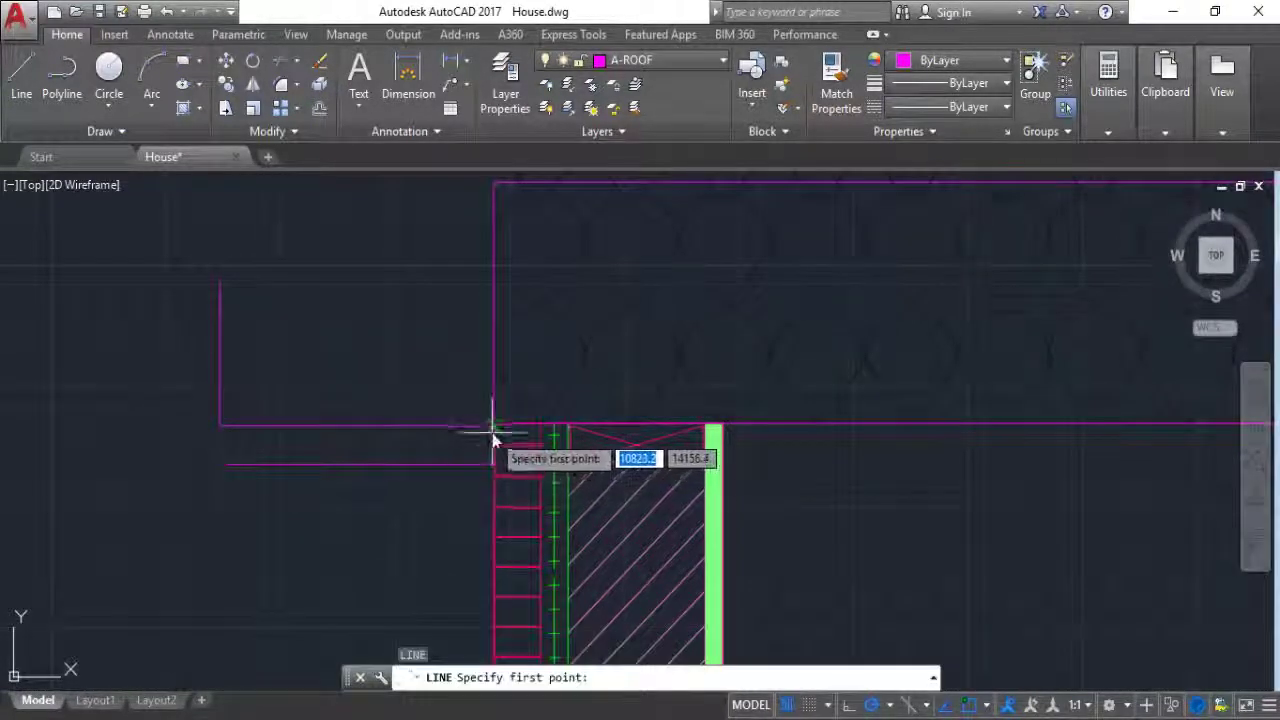
click(491, 464)
key(Escape)
key(Return)
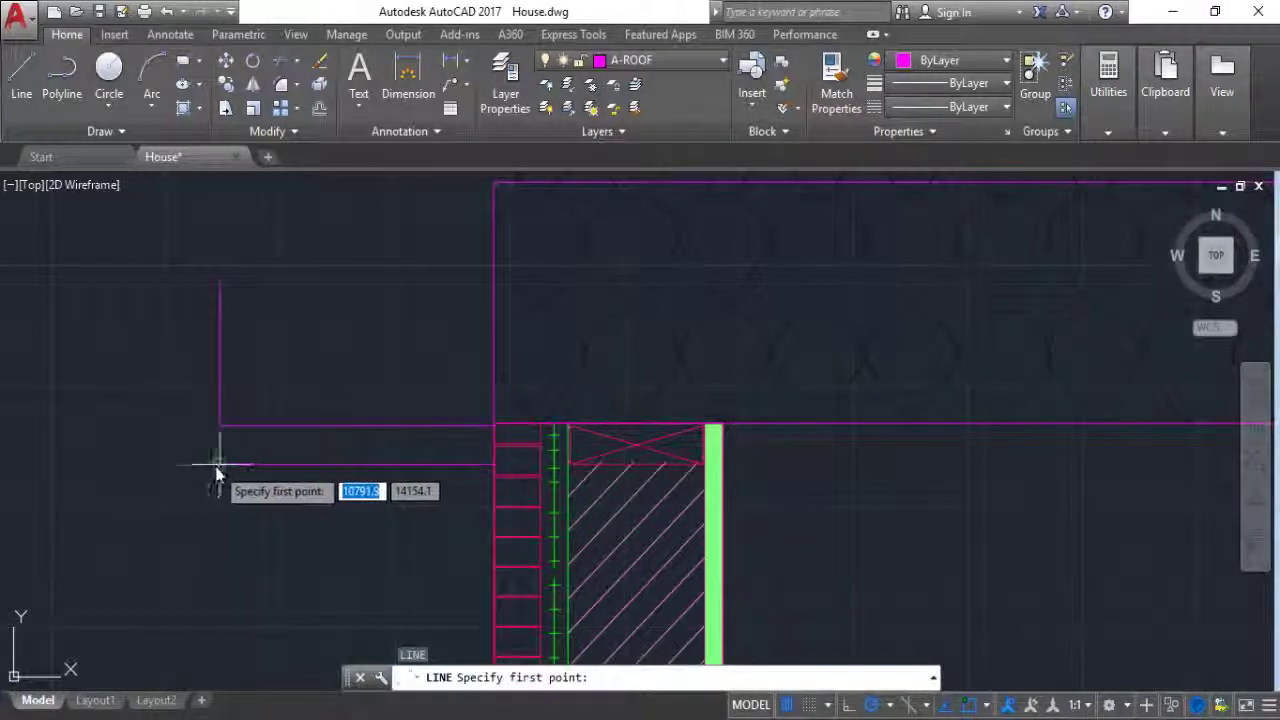
click(220, 464)
text(4)
key(Return)
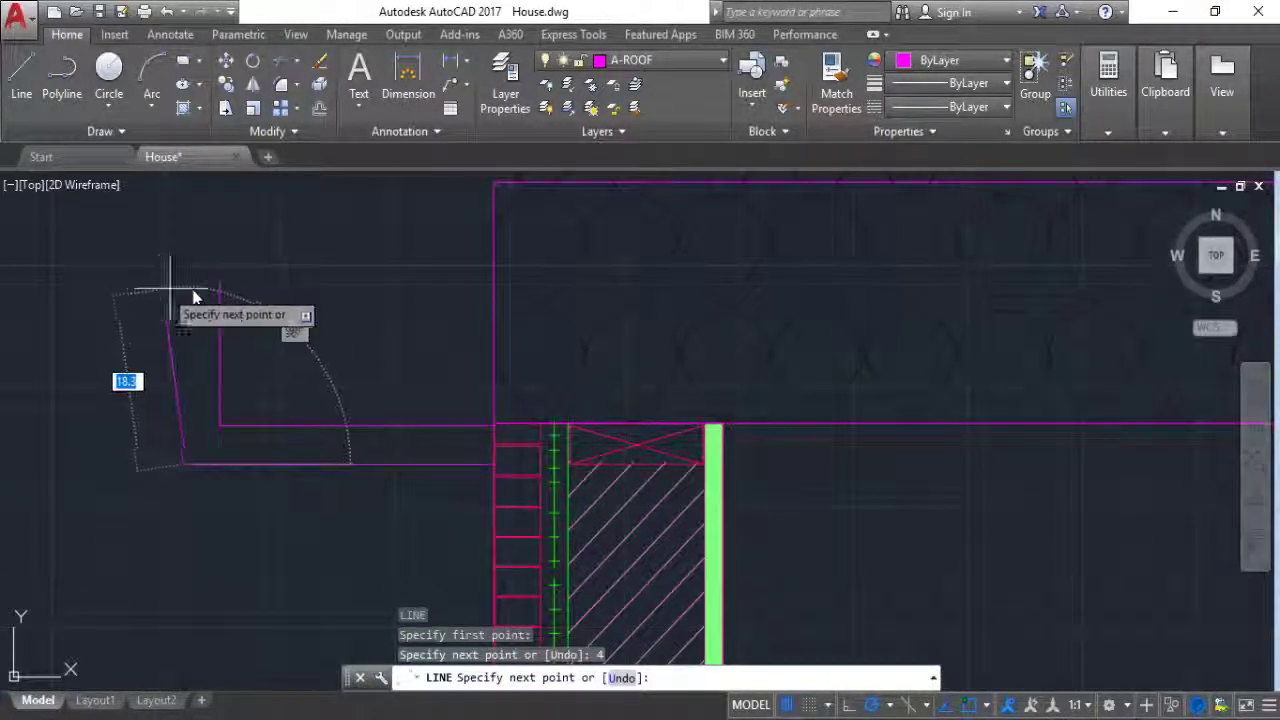
click(184, 283)
key(Escape)
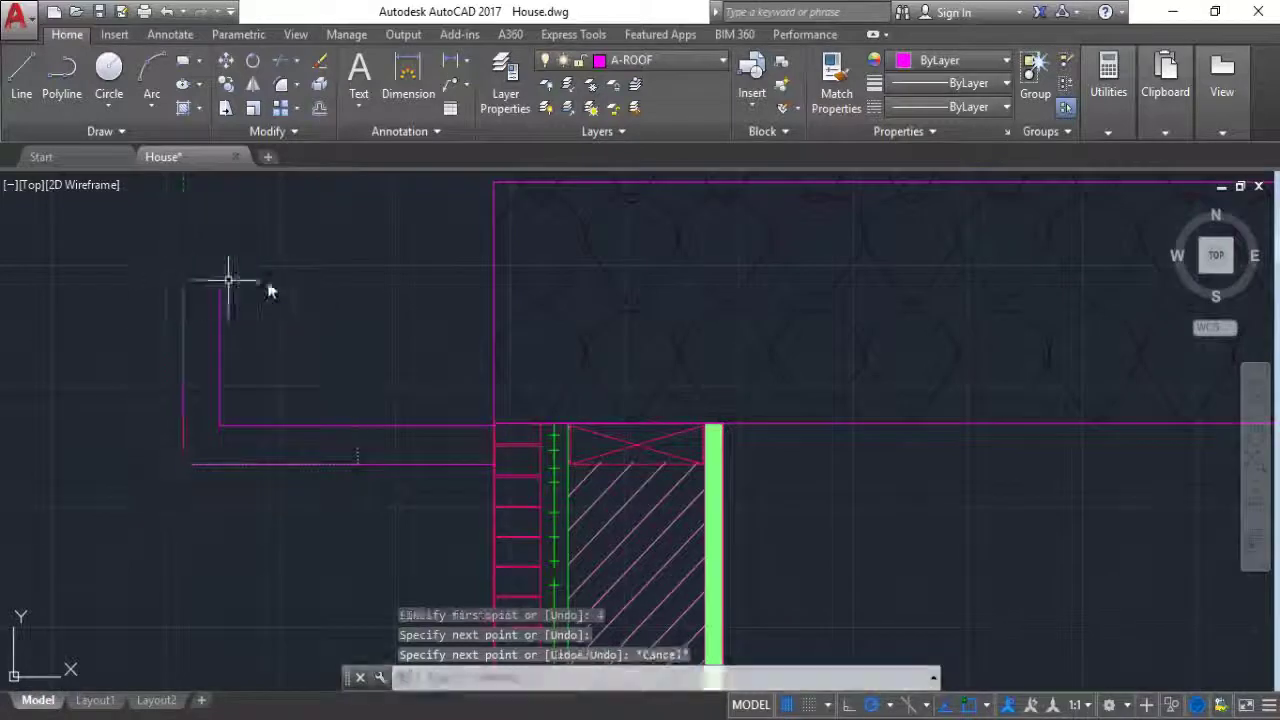
Step: Draw the overhang's top edge from the magenta corner across to the roof
scroll(368, 468, down, 4)
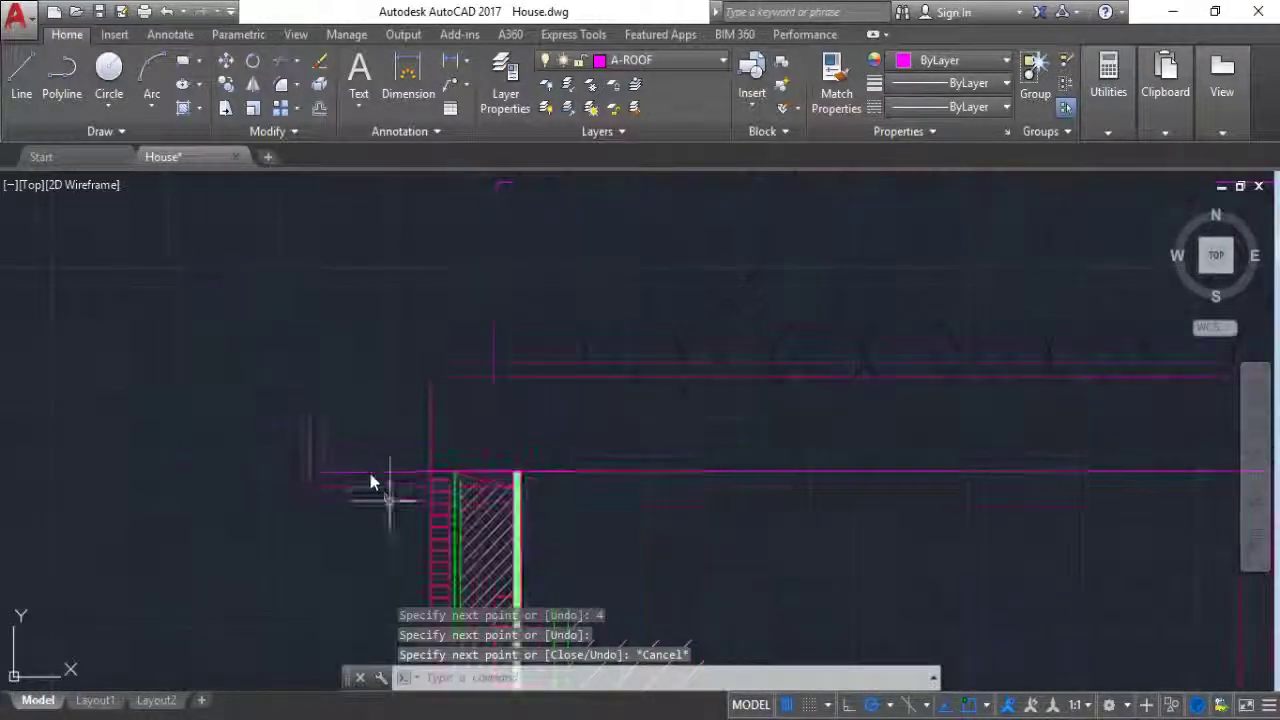
scroll(274, 334, up, 2)
click(21, 75)
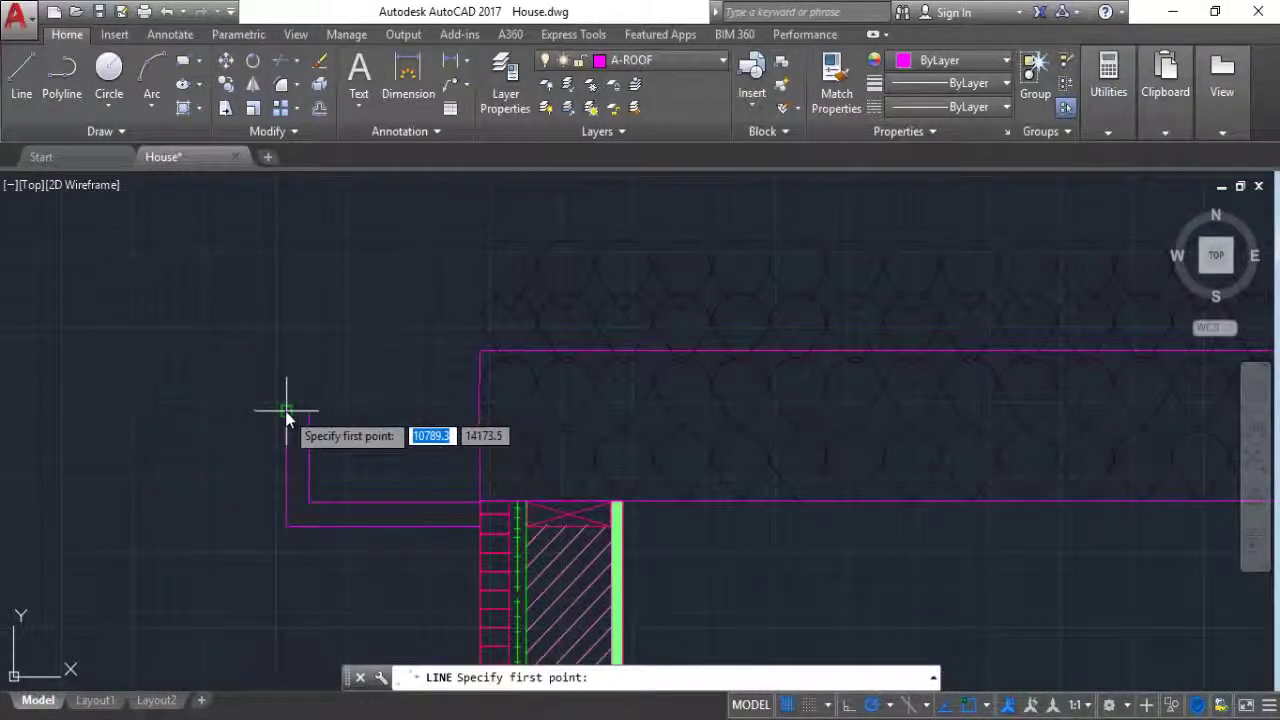
click(287, 411)
click(477, 410)
key(Escape)
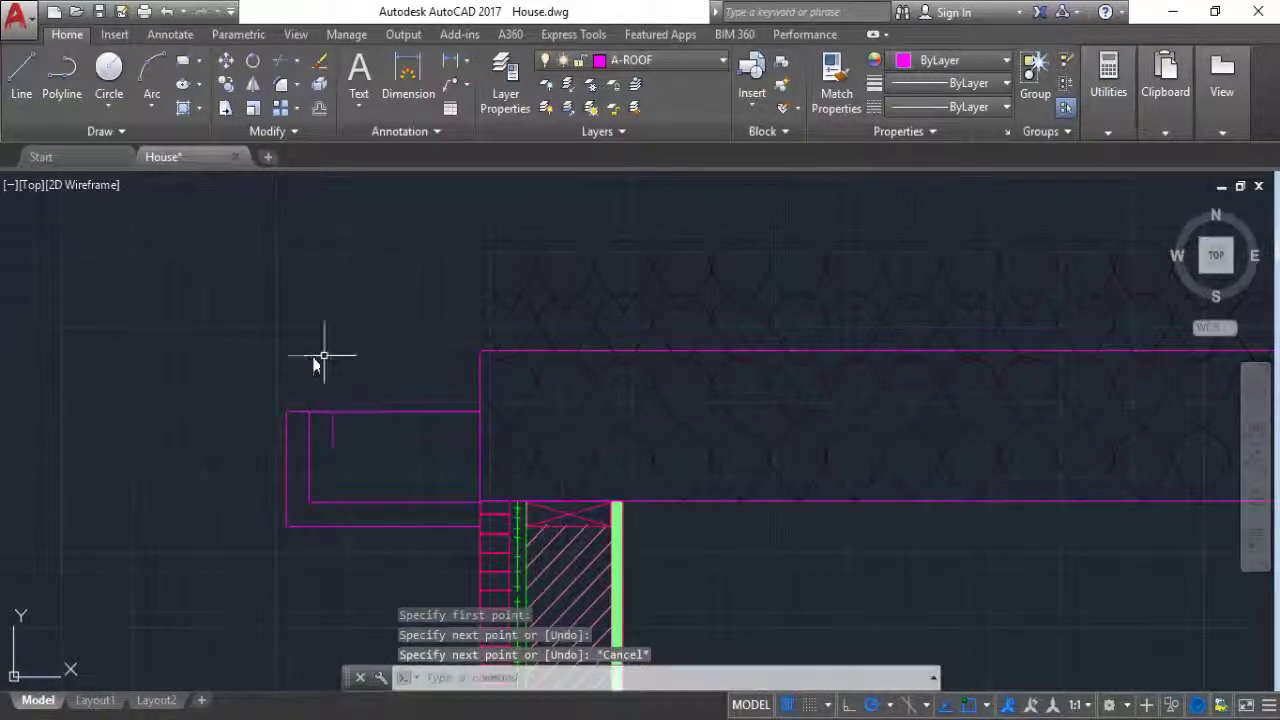
Step: Try a 1-unit offset of the overhang's top line, then undo it
text(o)
key(Return)
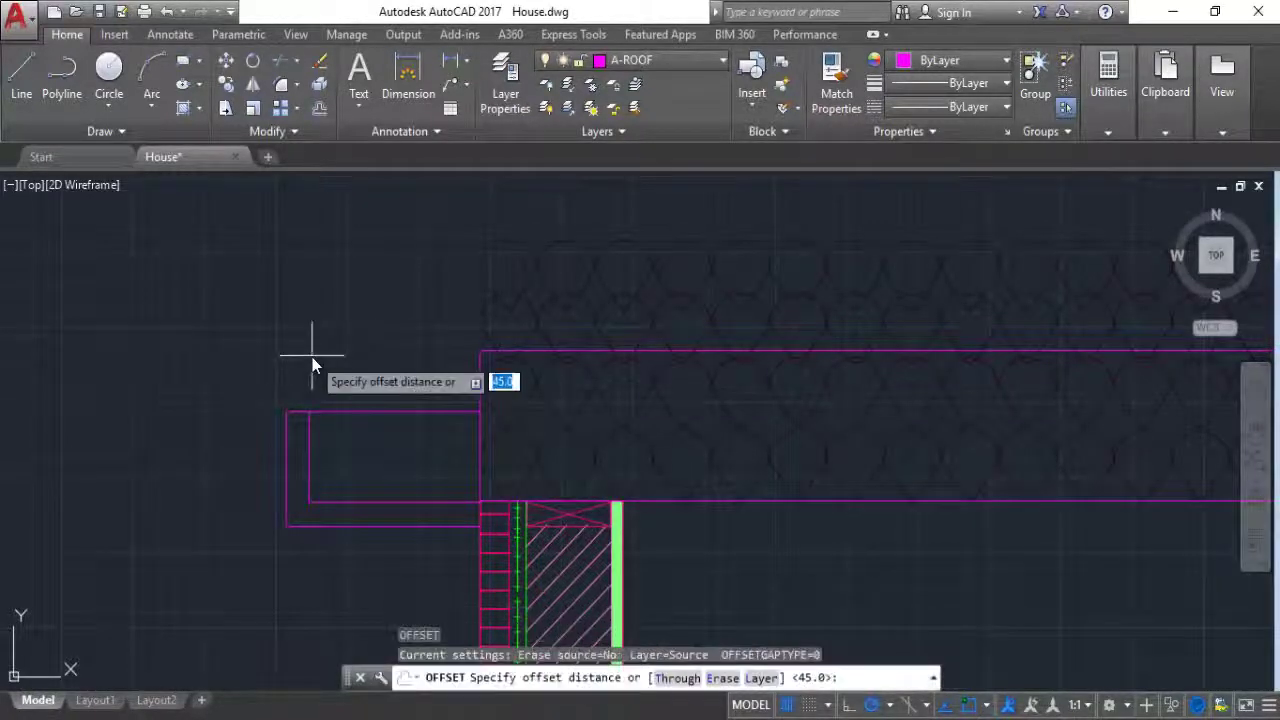
text(1)
key(Return)
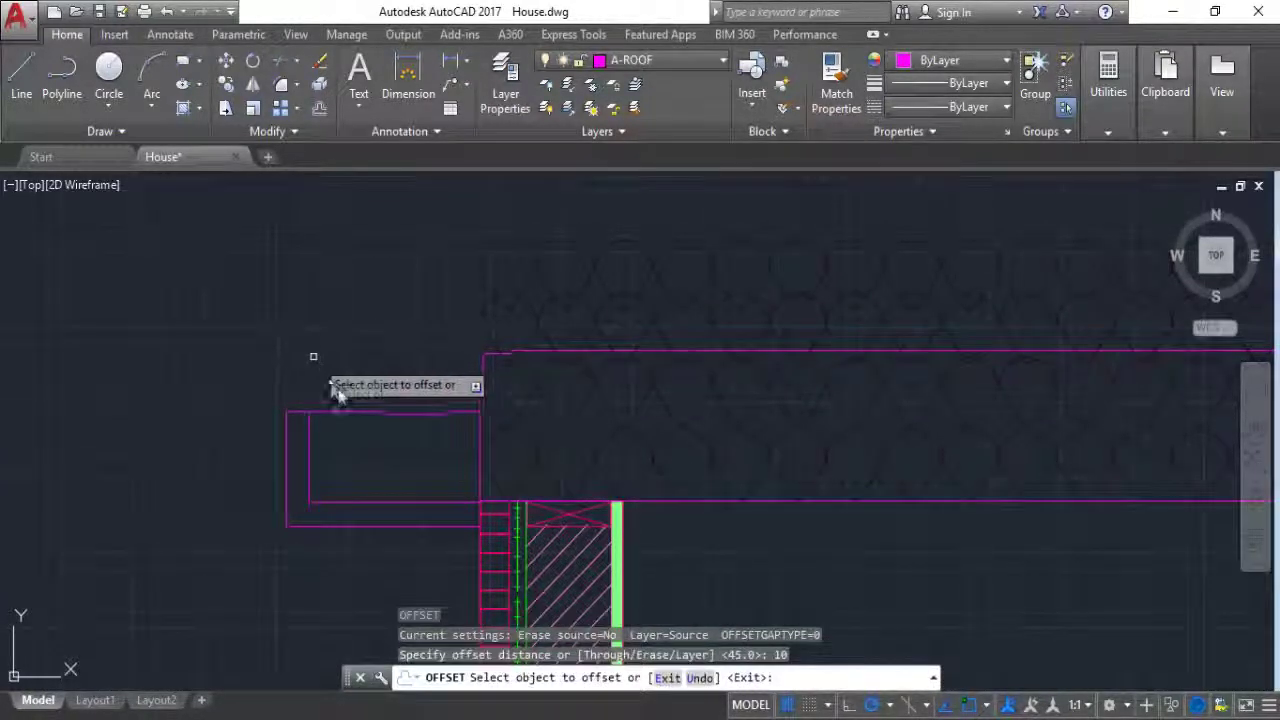
click(362, 411)
click(363, 380)
key(Escape)
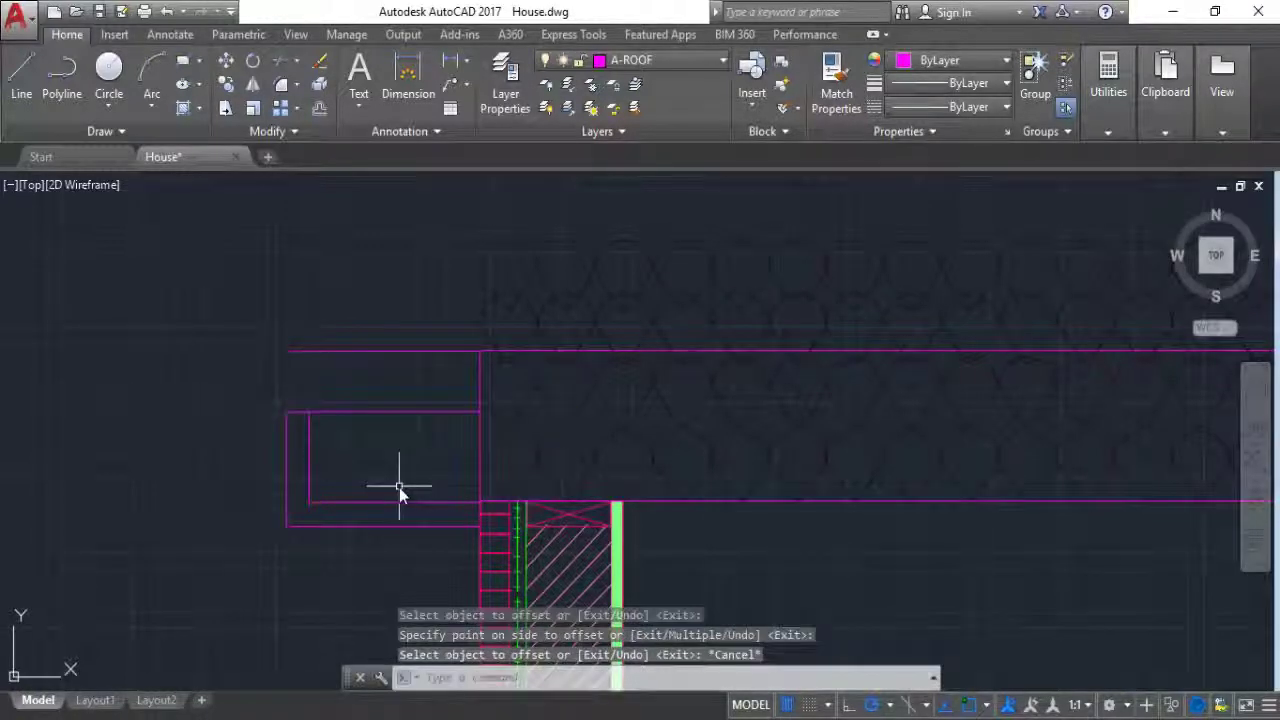
key(ctrl+z)
Step: Offset the overhang's top edge 5 units upward
text(o)
key(Return)
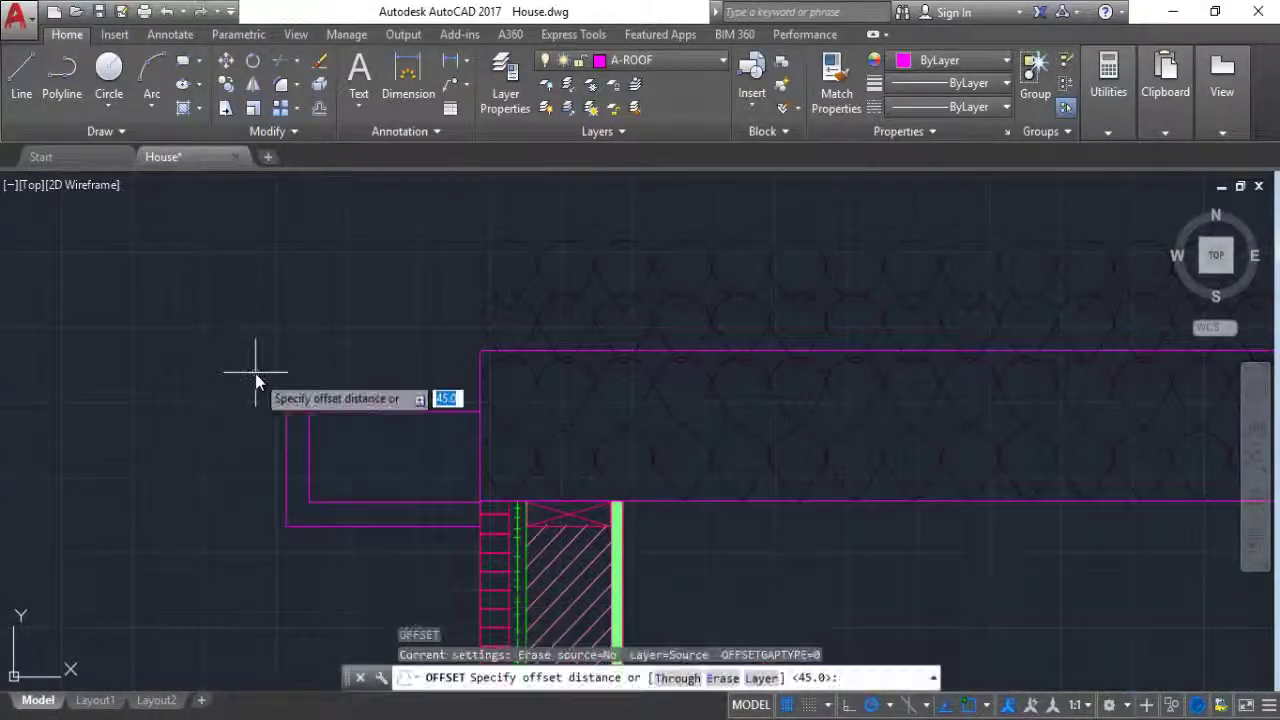
text(5)
key(Return)
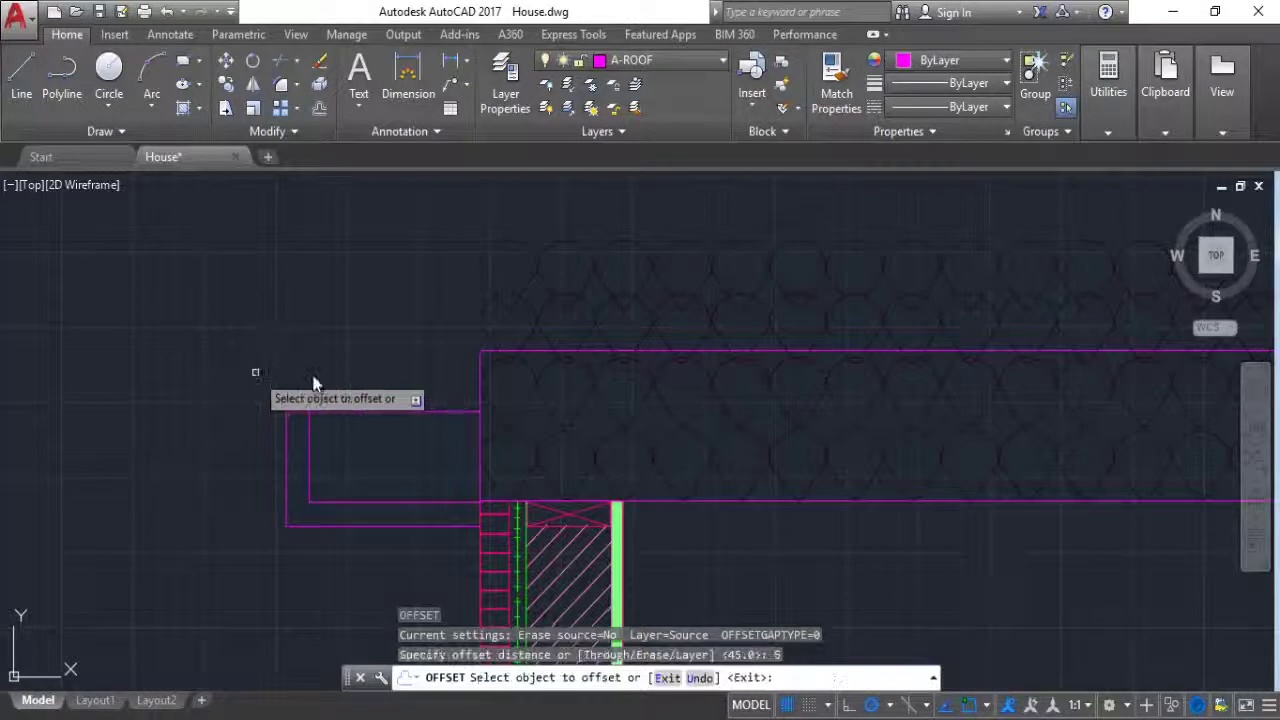
click(424, 413)
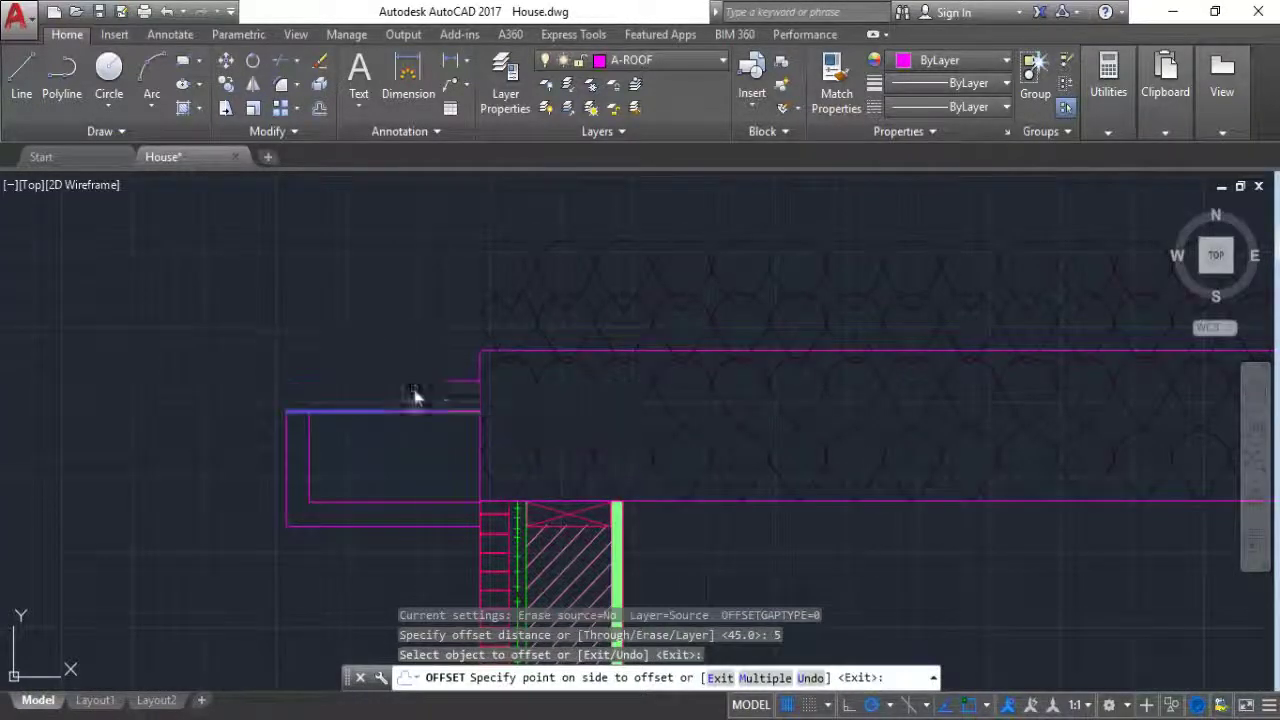
click(414, 394)
key(Escape)
scroll(435, 500, down, 2)
scroll(430, 497, down, 2)
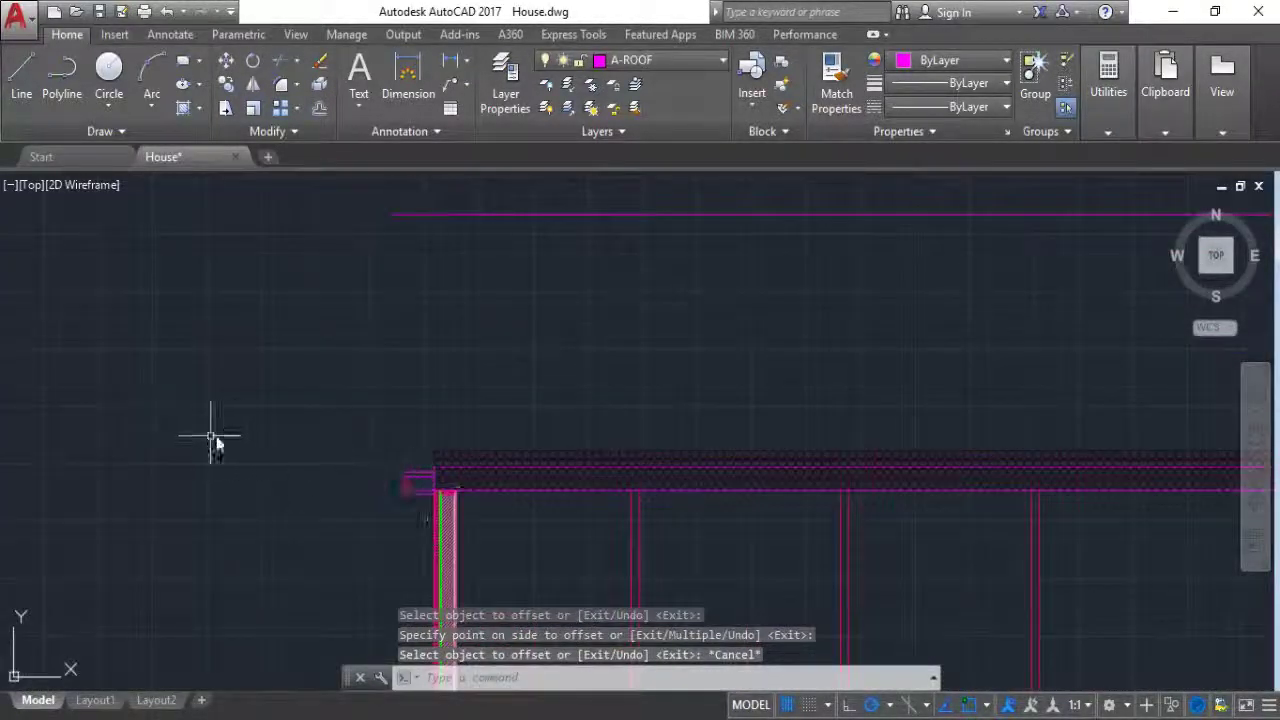
Step: Draw a stepped outline from above the left eave down and across to the lower edge
click(15, 68)
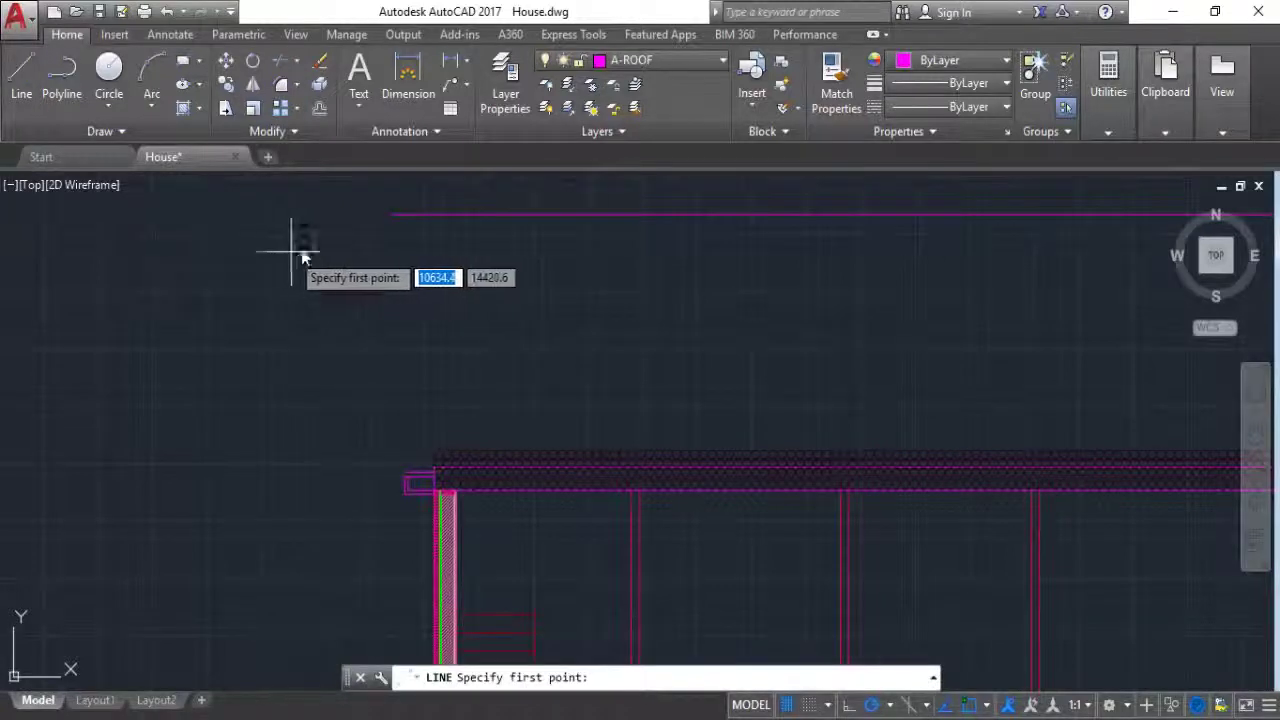
click(390, 213)
scroll(388, 462, up, 2)
scroll(437, 451, up, 2)
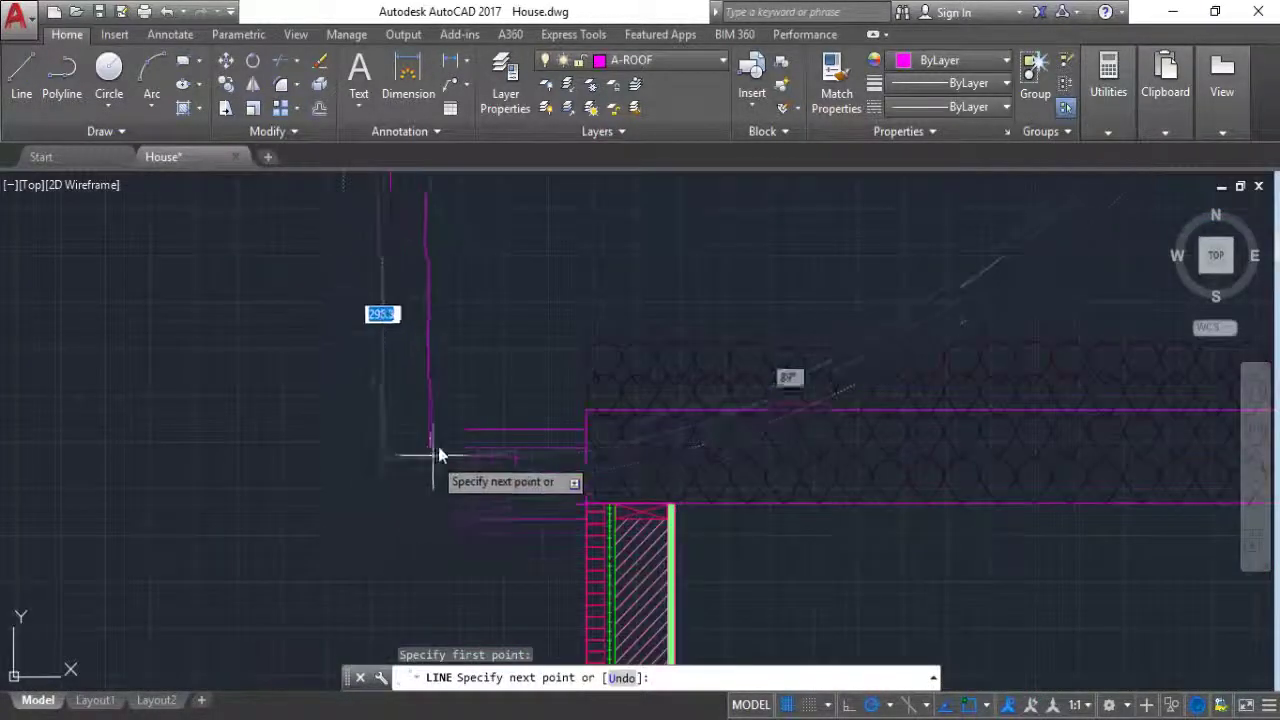
scroll(428, 457, up, 2)
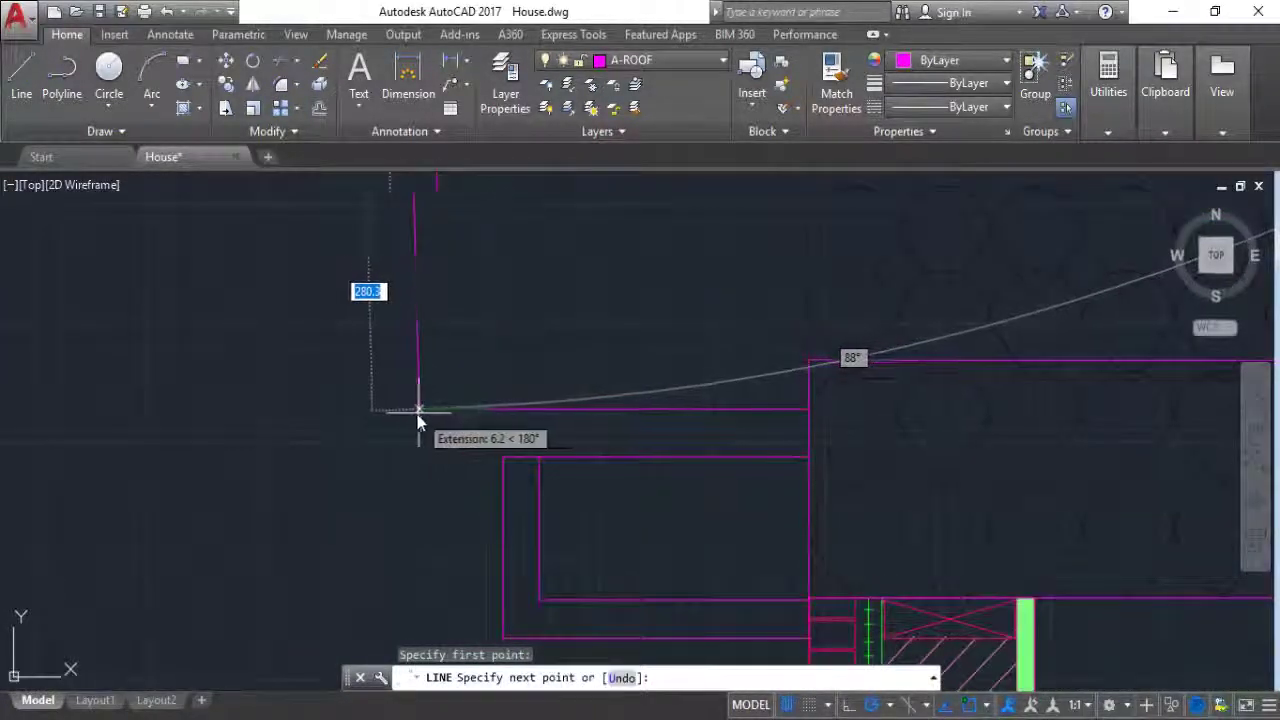
click(357, 408)
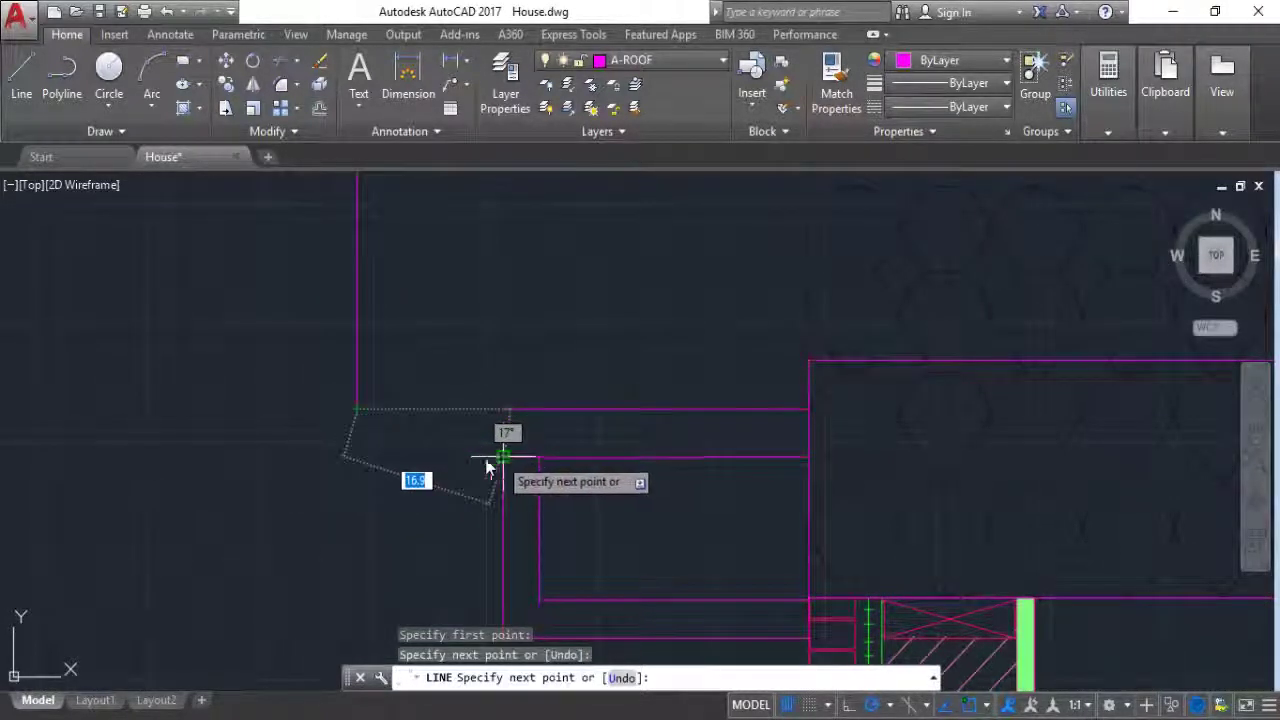
click(357, 457)
click(502, 457)
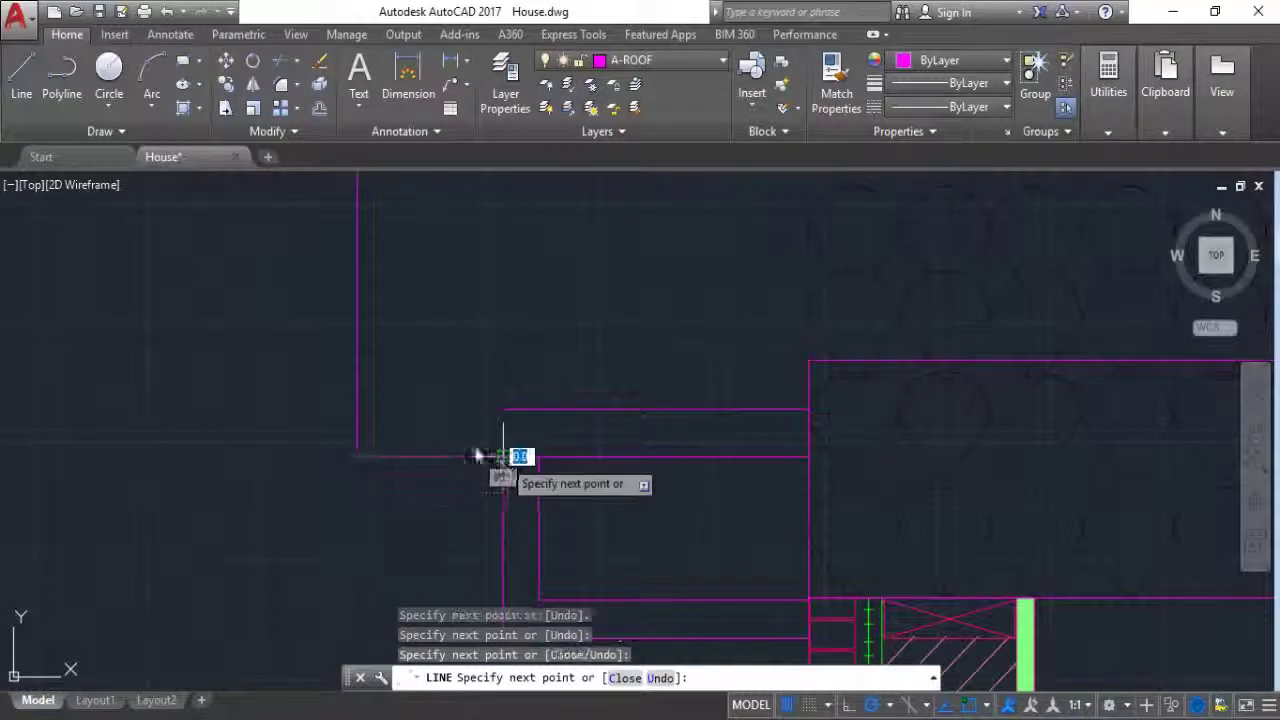
key(Escape)
Step: Add a 6-unit line starting at the step corner
key(space)
click(500, 409)
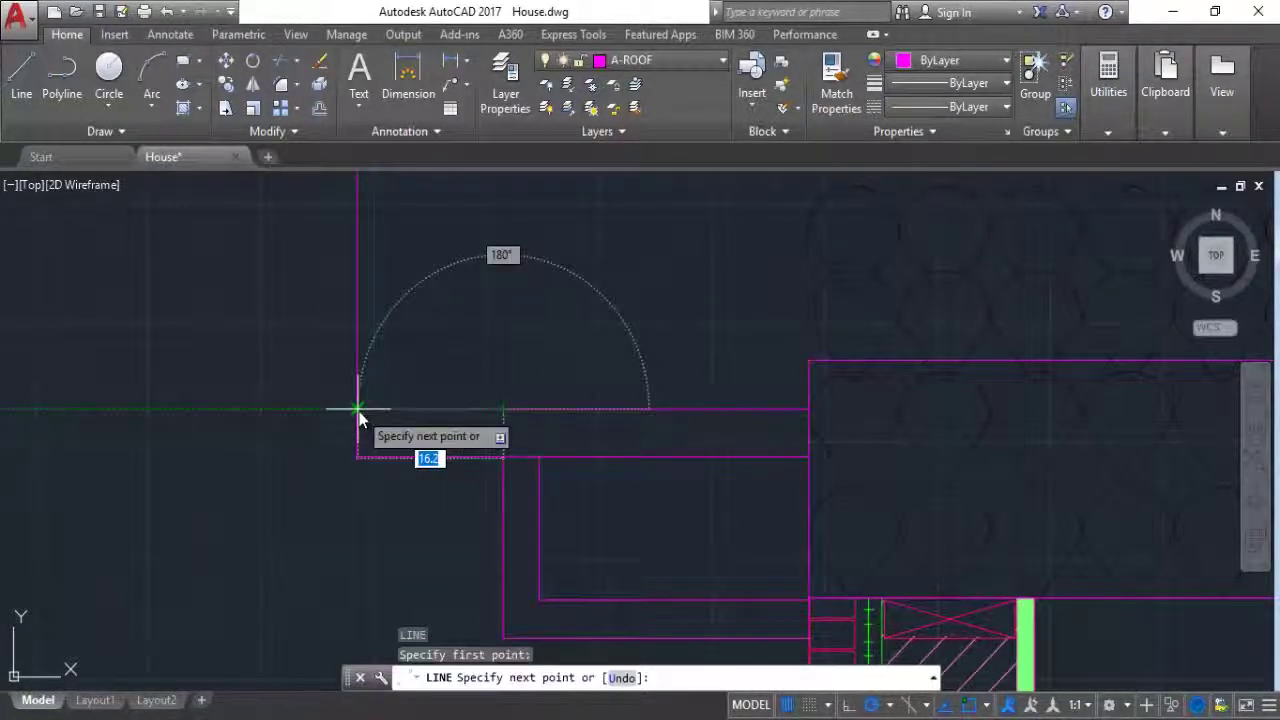
text(6)
key(Return)
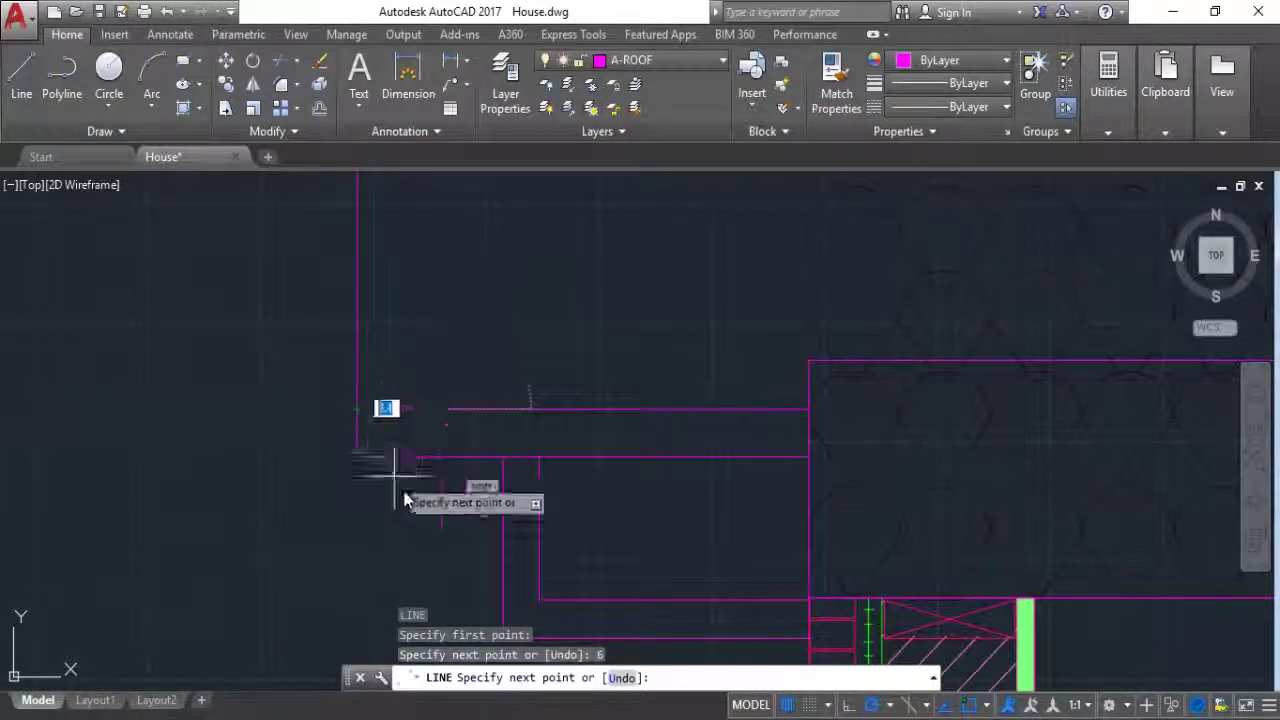
scroll(425, 523, up, 2)
scroll(425, 523, down, 3)
scroll(428, 366, up, 2)
scroll(423, 366, up, 2)
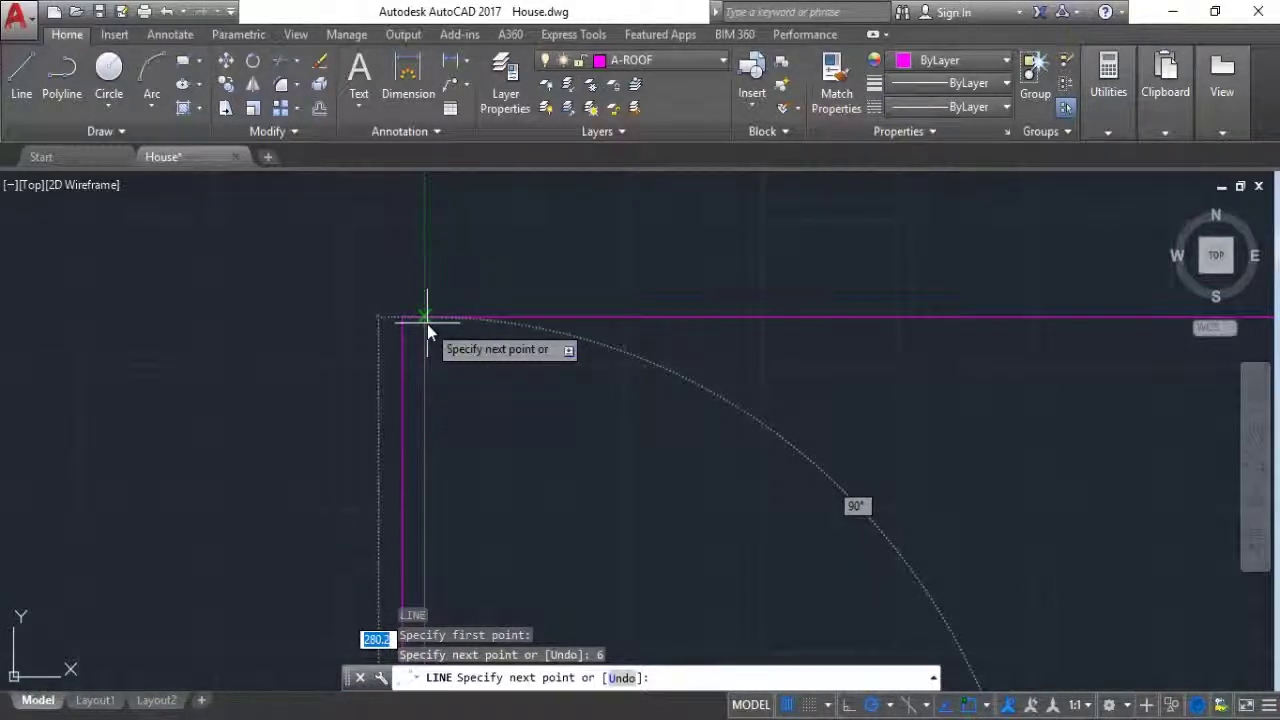
key(Escape)
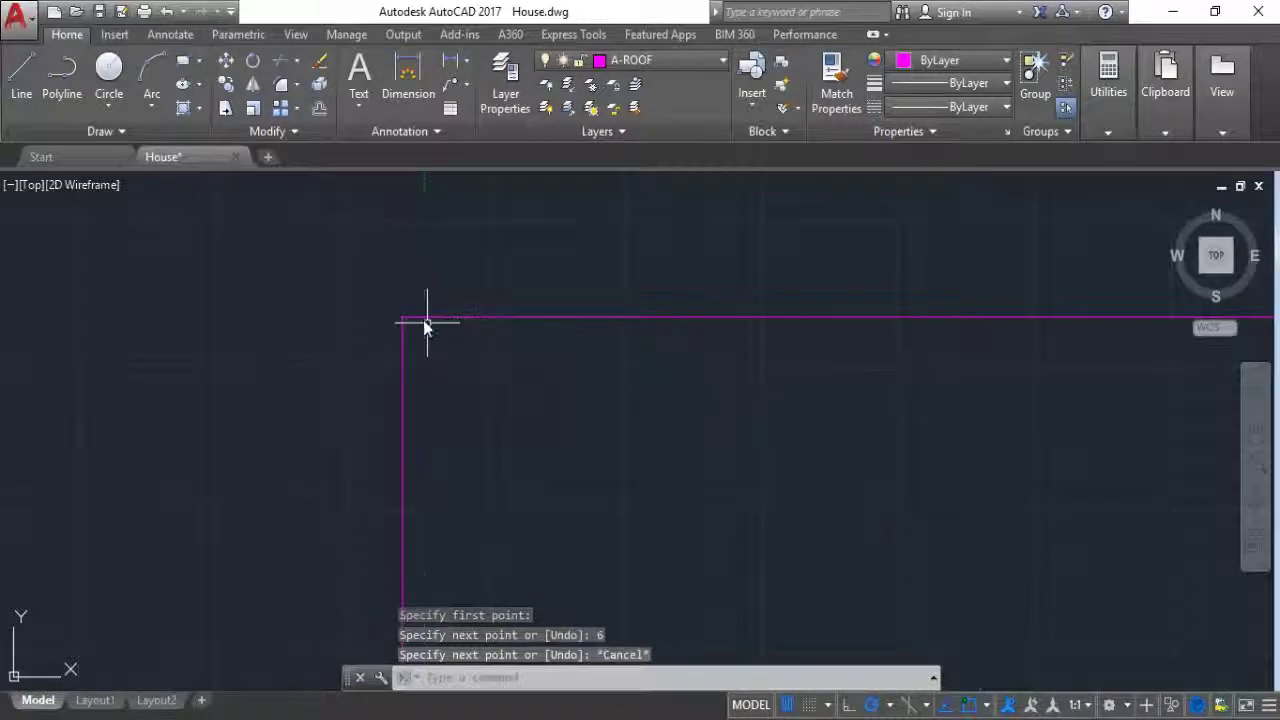
click(15, 95)
Step: Finish the current line at the upper roof corner
scroll(335, 464, down, 3)
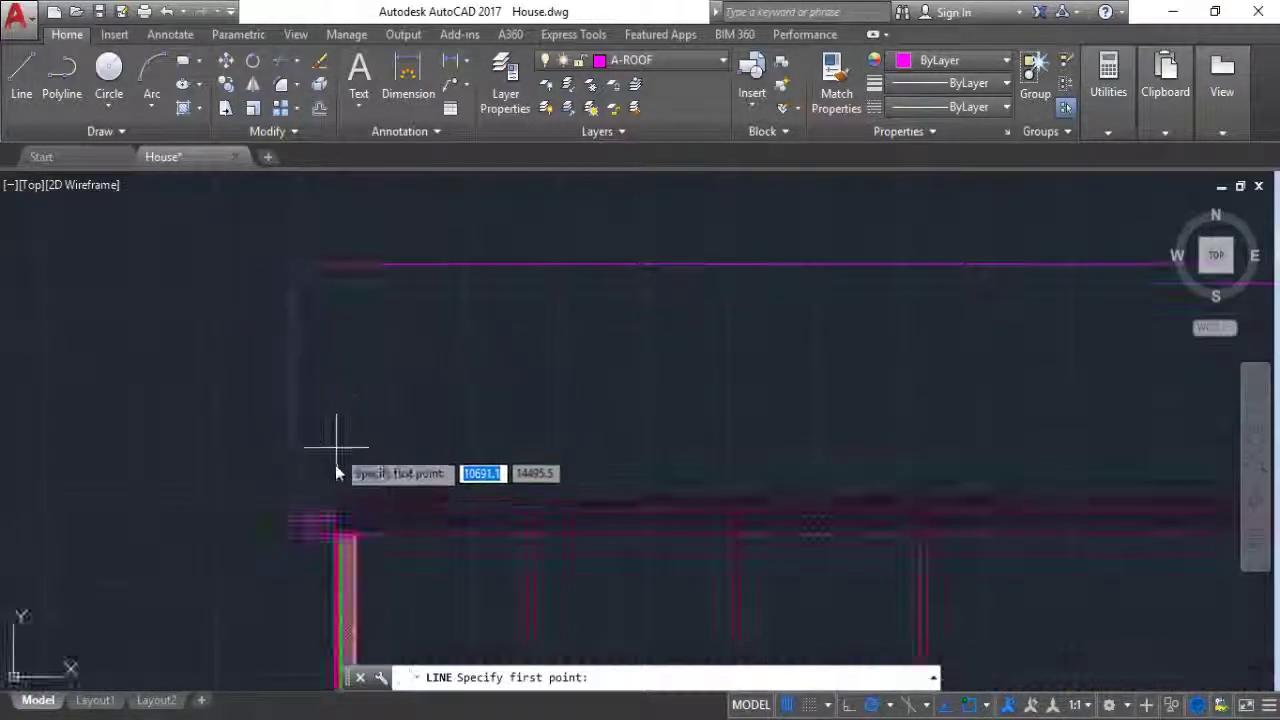
scroll(264, 548, down, 3)
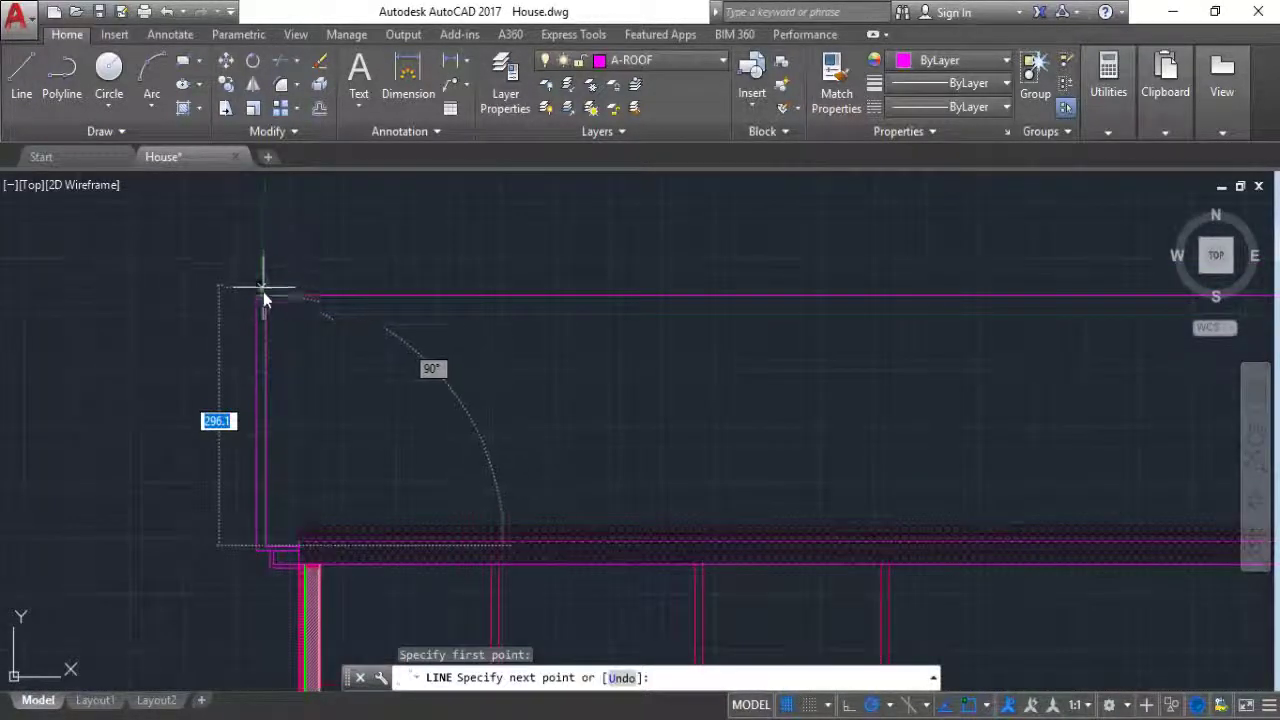
click(264, 296)
key(Escape)
Step: Draw a 20-unit eave line starting at the wall corner
scroll(168, 600, down, 3)
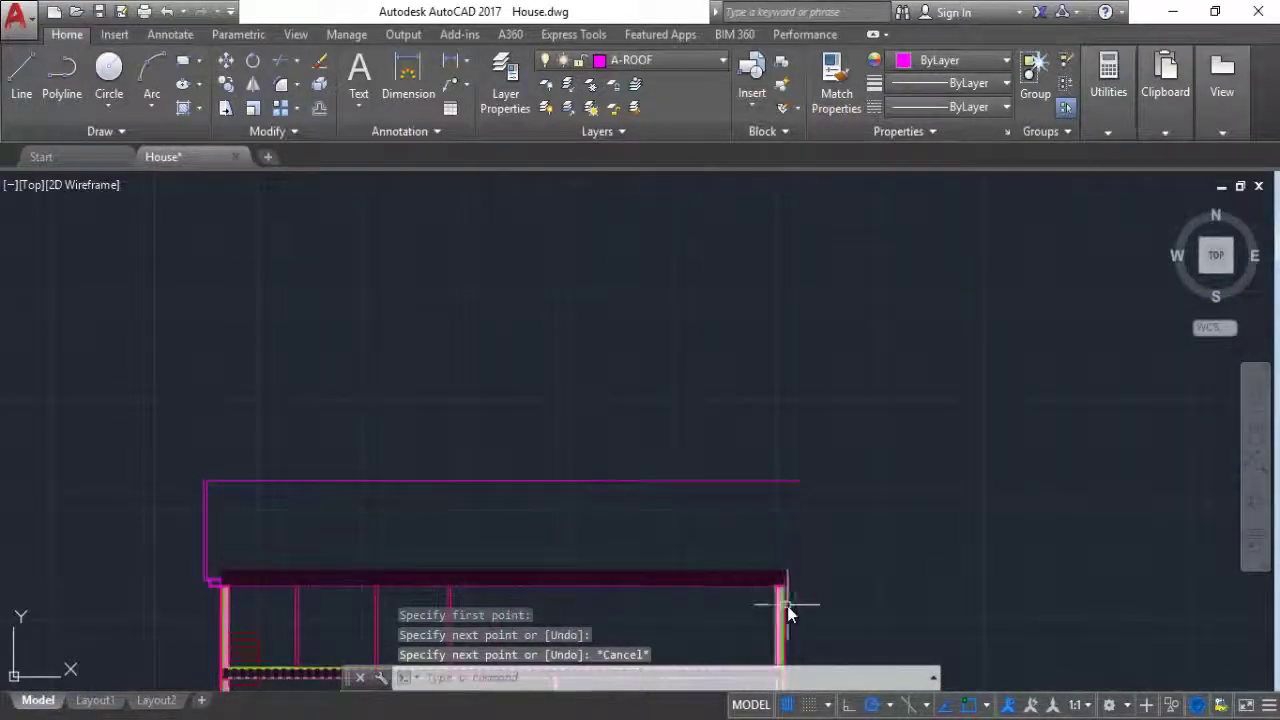
scroll(760, 590, up, 3)
scroll(380, 398, up, 2)
key(Return)
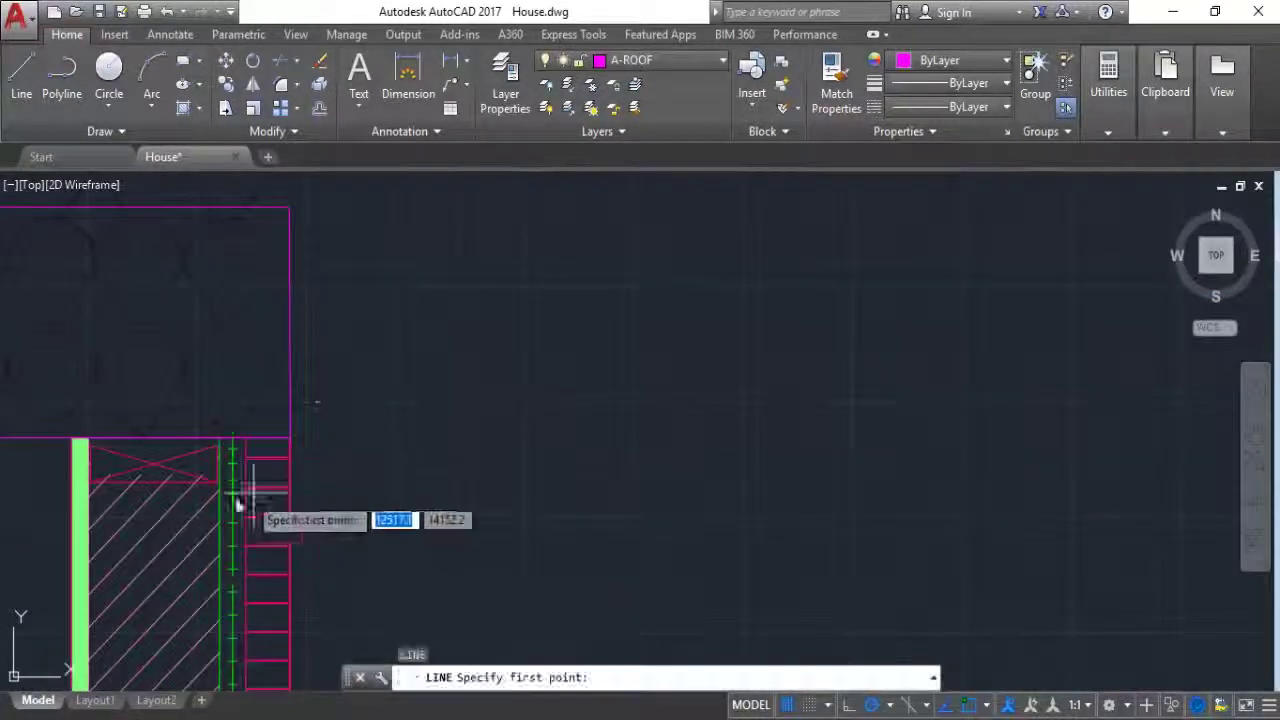
click(291, 482)
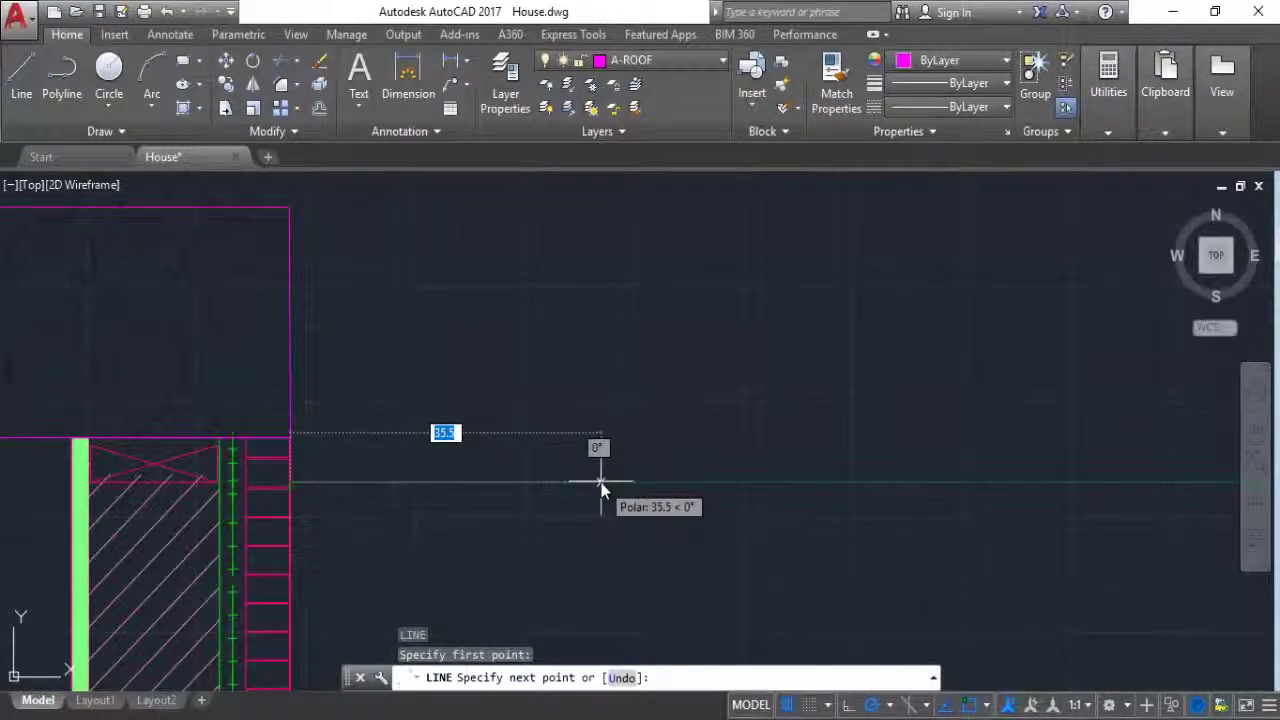
text(0)
key(Return)
key(Escape)
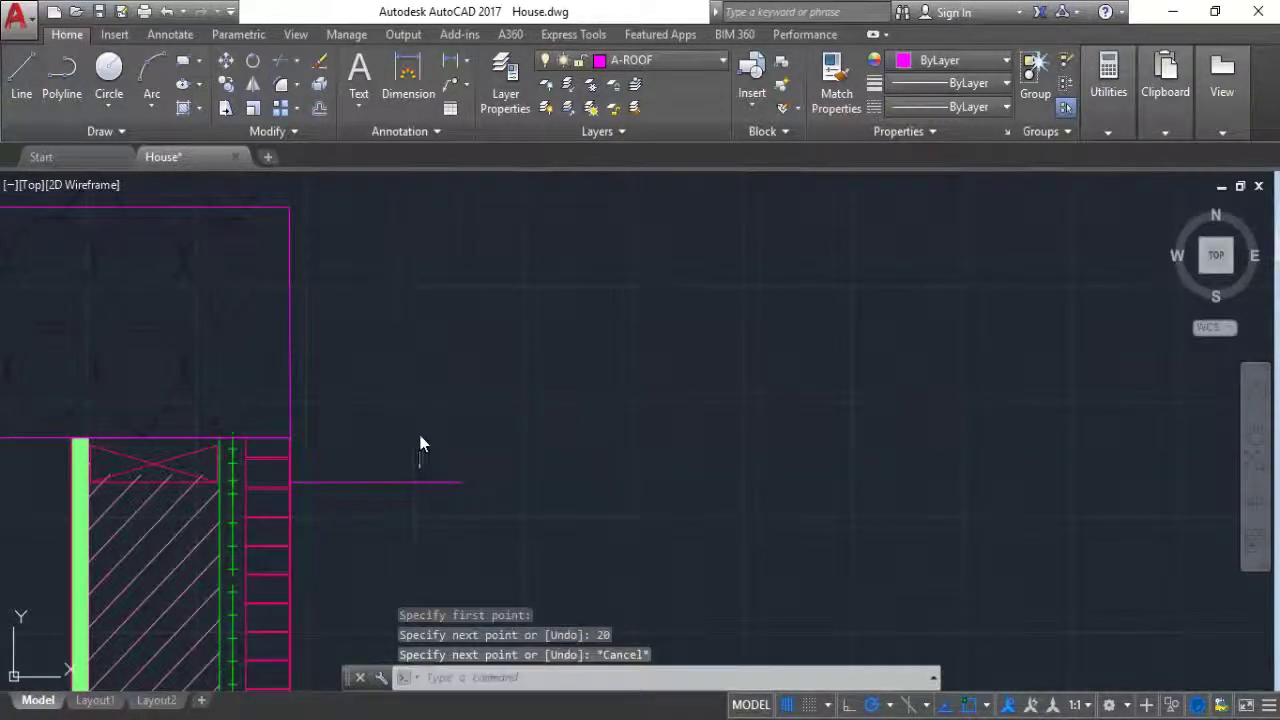
Step: Draw the 4-unit upward step and the next outline segment from the wall corner
key(Return)
click(289, 480)
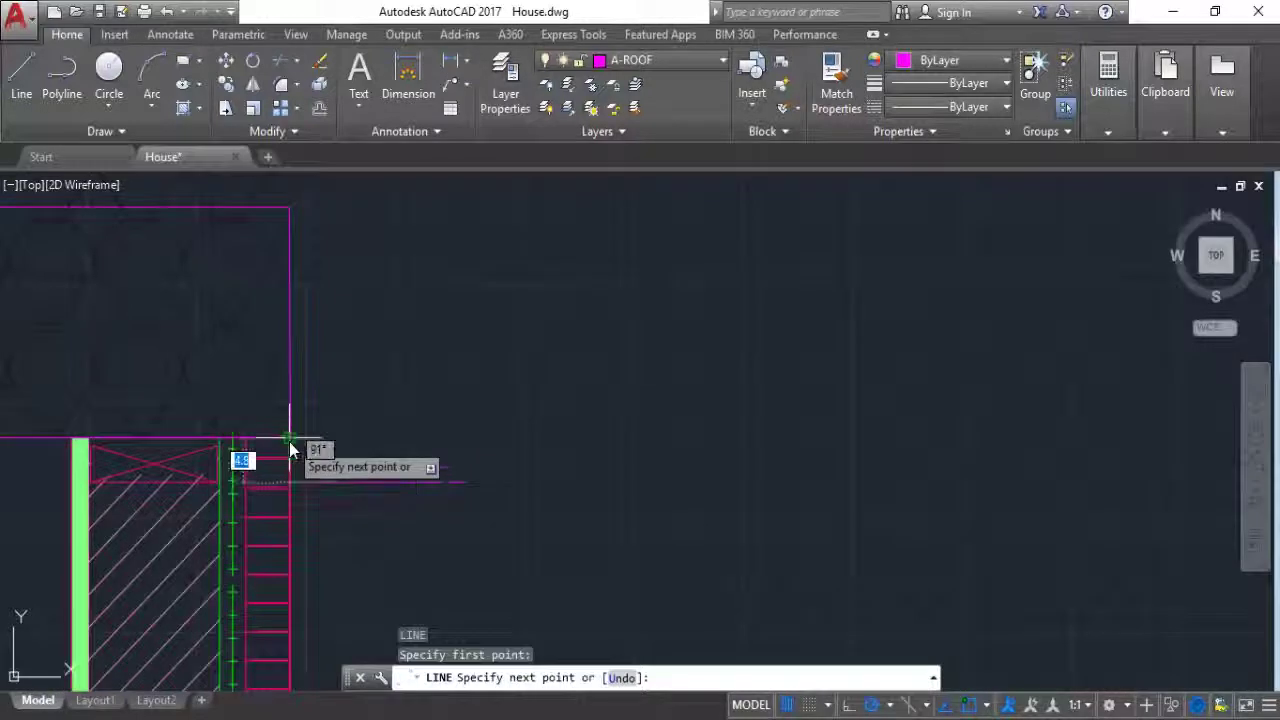
text(4)
key(Return)
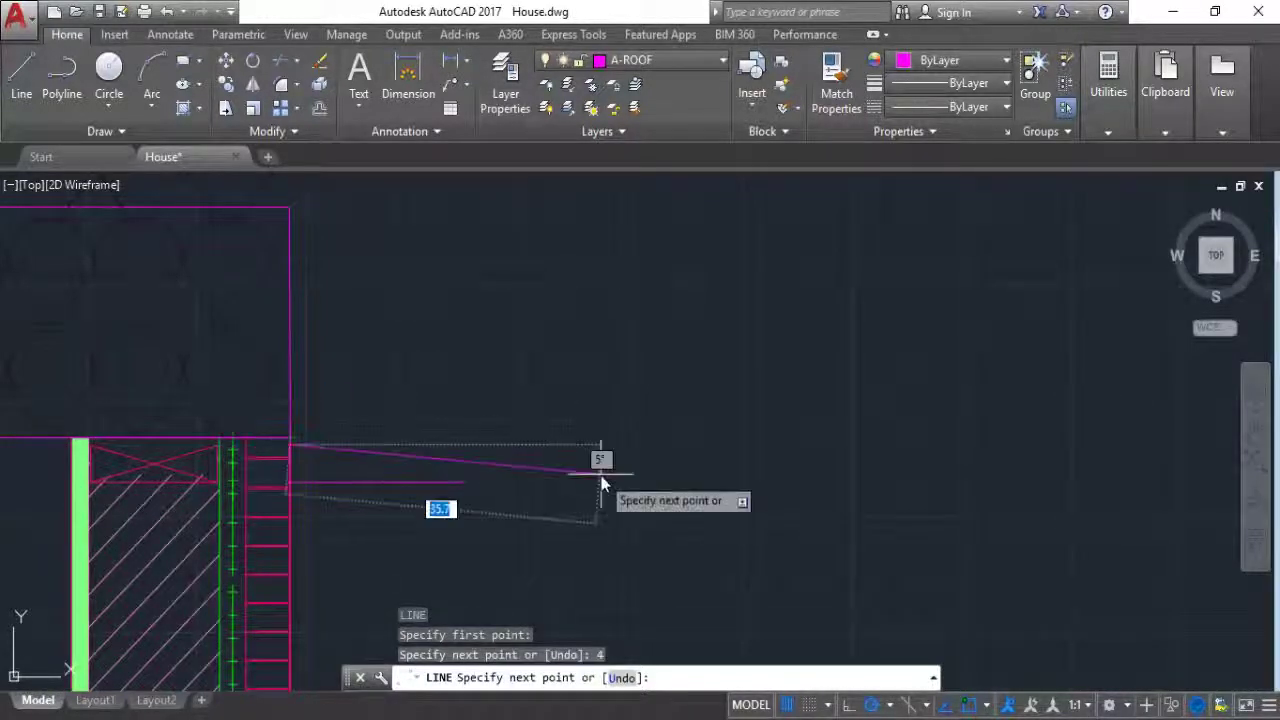
click(464, 447)
scroll(450, 430, down, 3)
scroll(571, 380, down, 3)
key(Escape)
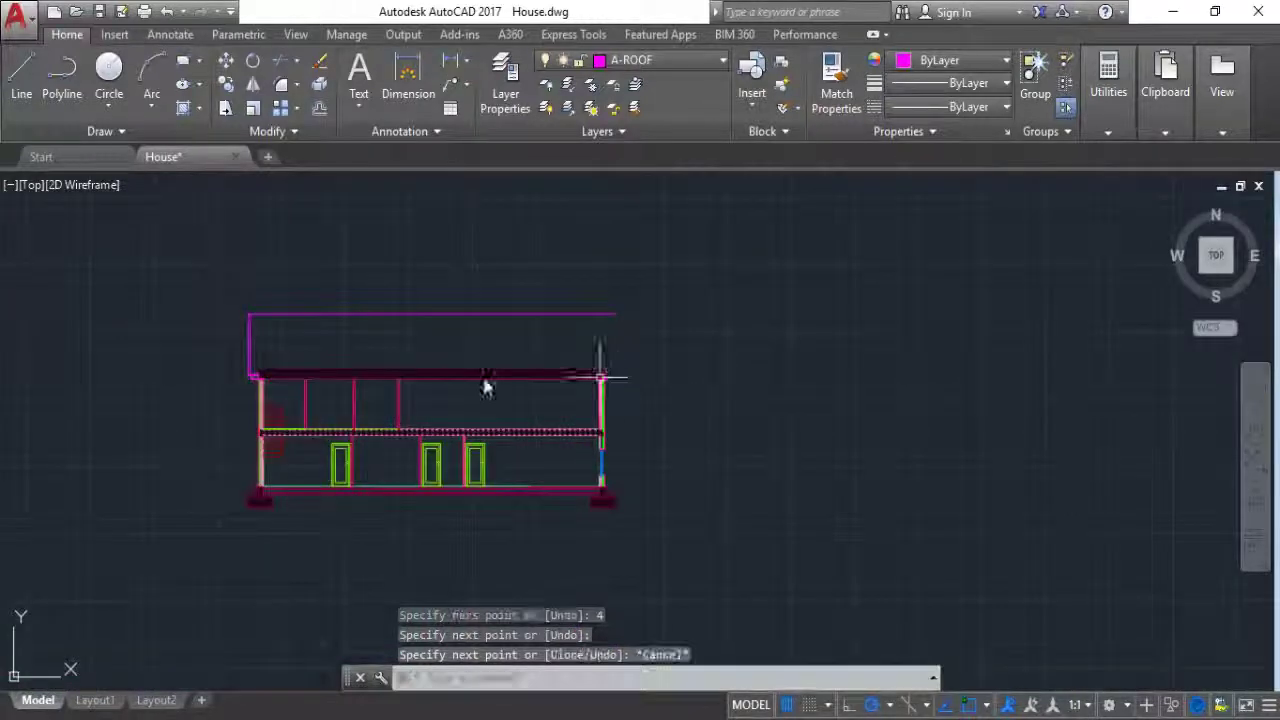
scroll(484, 387, up, 5)
scroll(263, 357, up, 3)
Step: At the other roof end, draw a 15-unit vertical segment from the magenta line's end
key(Return)
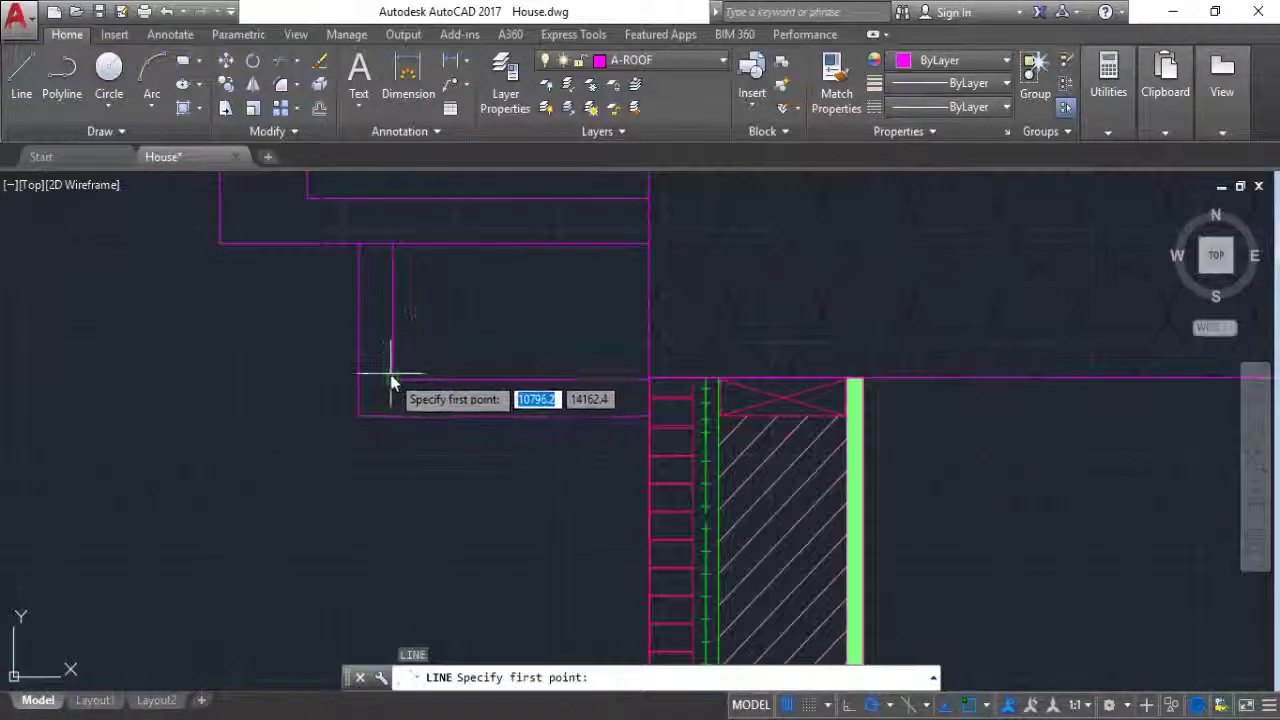
click(390, 380)
scroll(203, 457, down, 3)
key(Escape)
scroll(210, 460, down, 2)
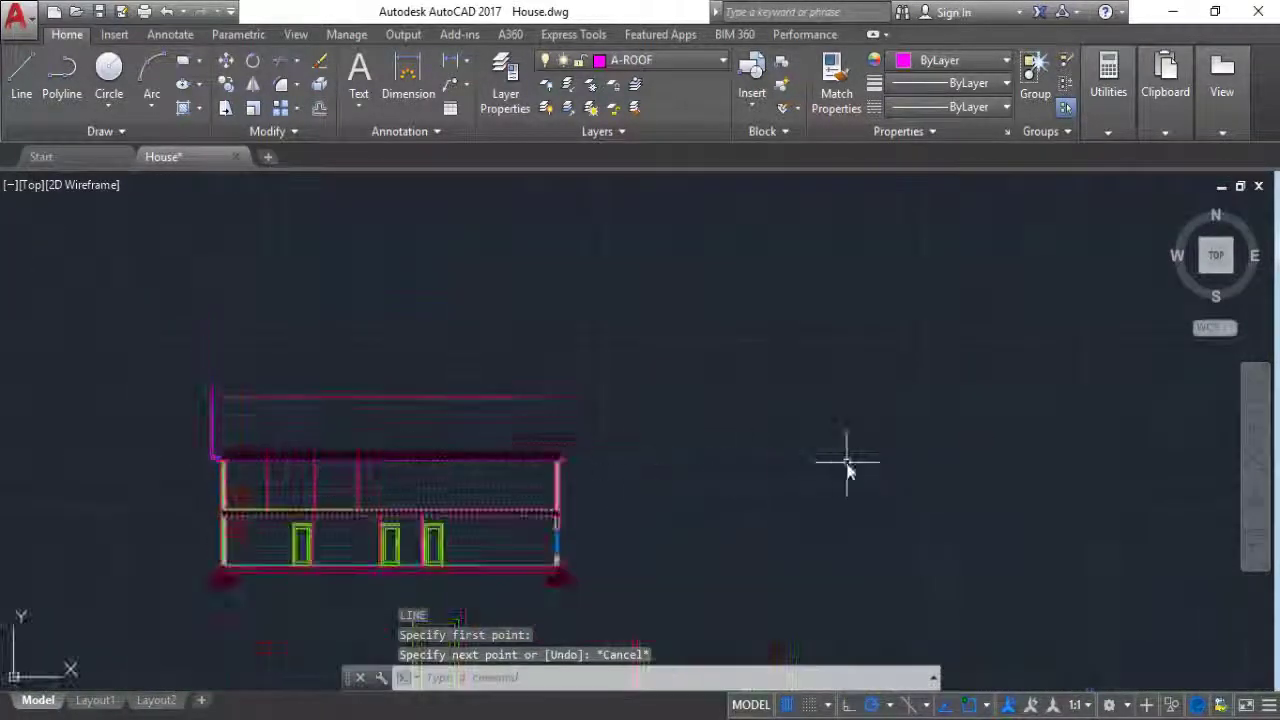
scroll(700, 465, up, 5)
scroll(720, 491, up, 3)
scroll(500, 492, up, 2)
key(Return)
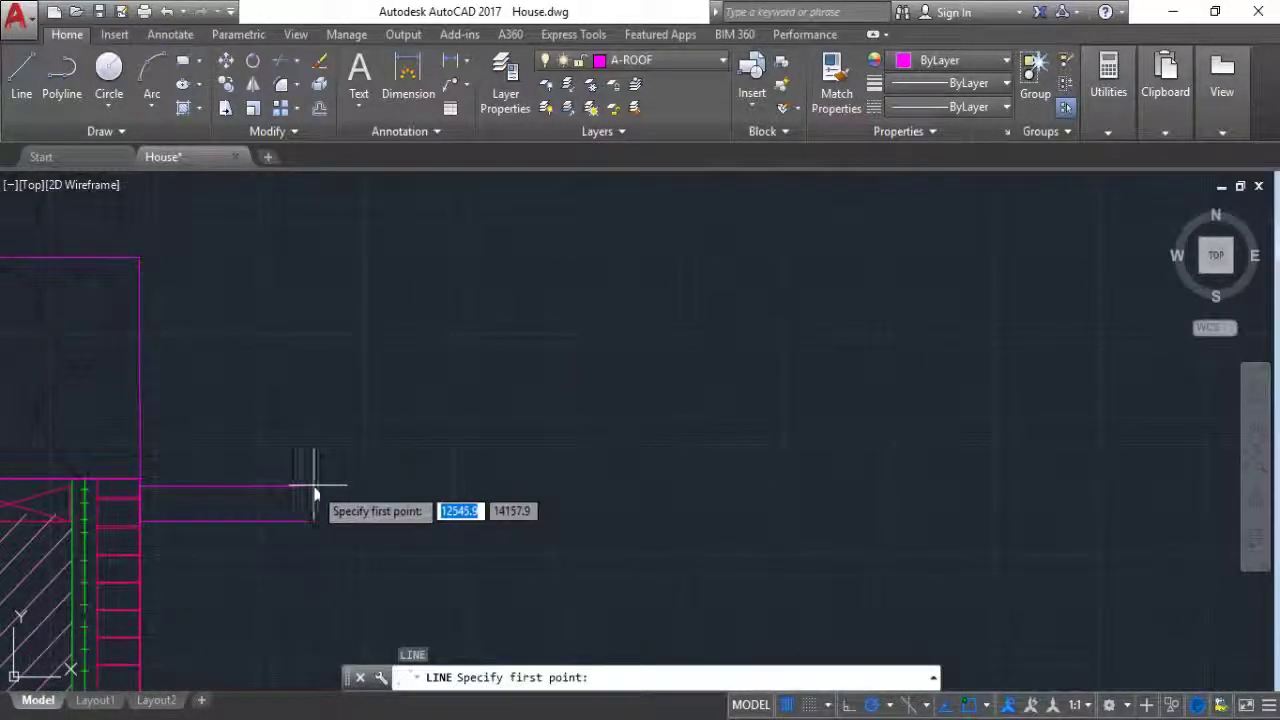
click(314, 491)
text(15)
key(Return)
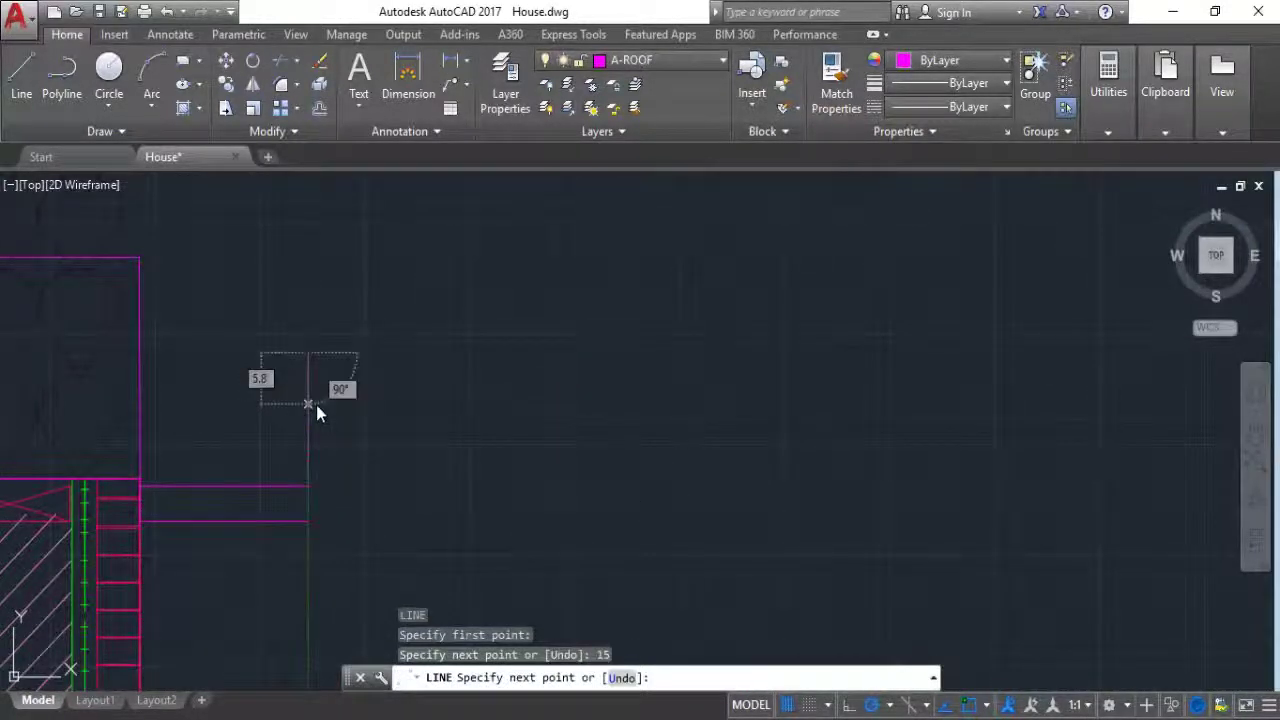
key(Return)
key(Return)
Step: Add a 4-unit step from the lower magenta line and close the outline back to the roof line
click(307, 523)
text(4)
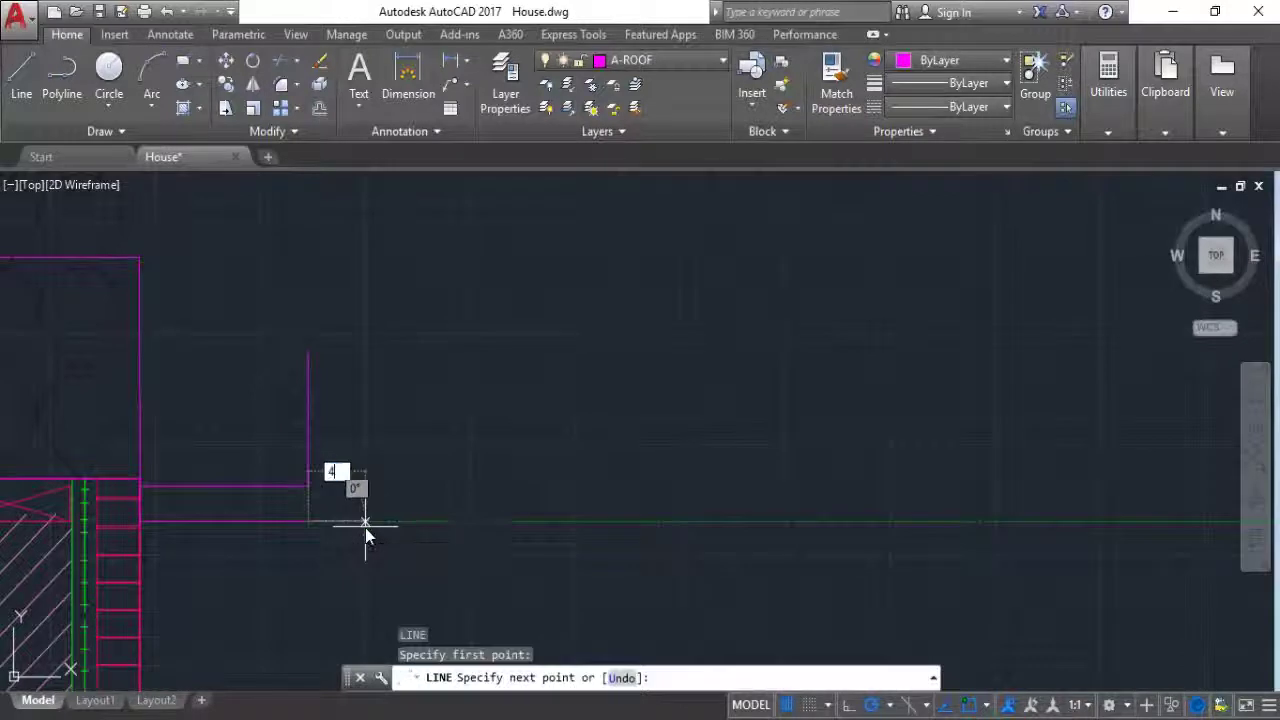
key(Return)
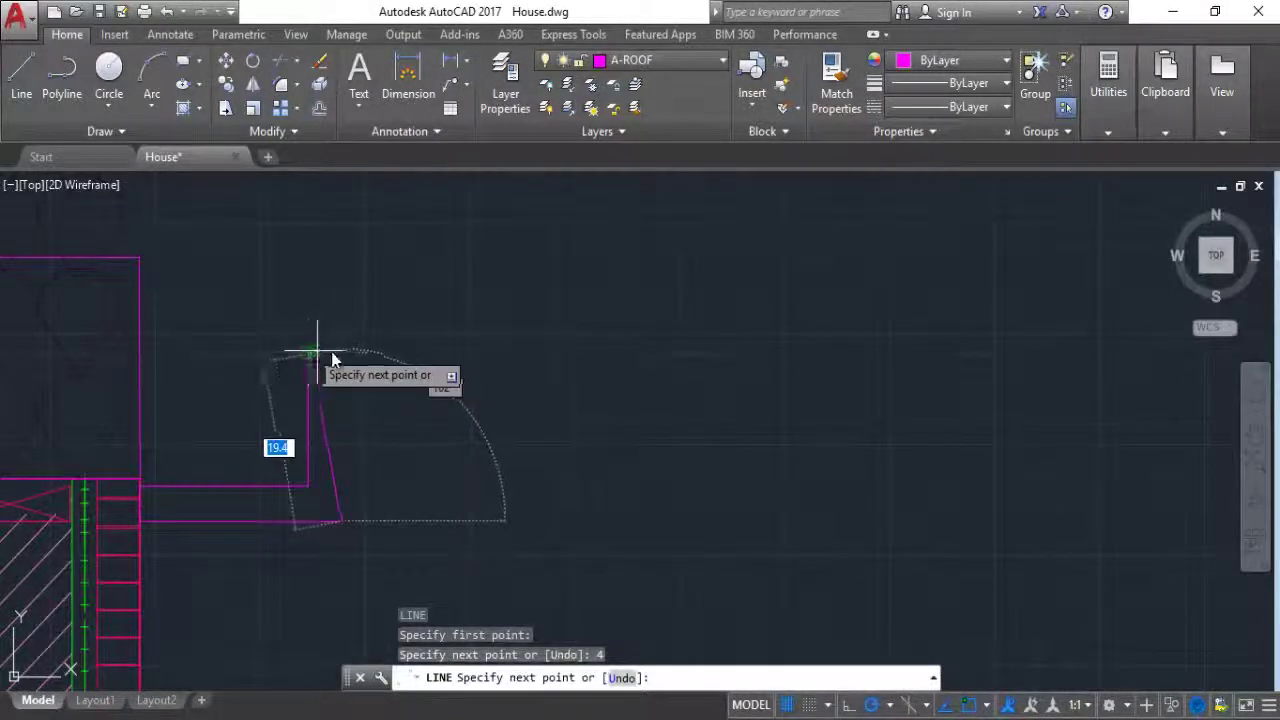
click(343, 352)
key(Escape)
key(Return)
click(309, 353)
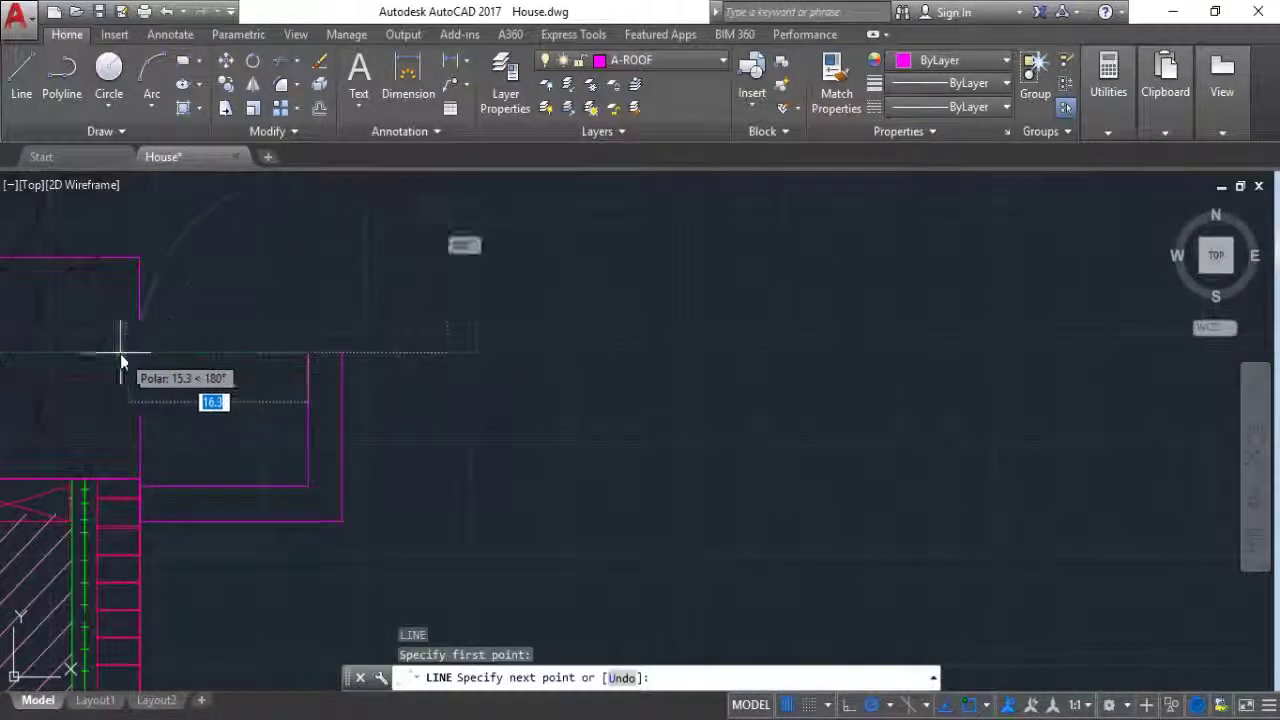
click(140, 353)
key(Escape)
Step: Offset the horizontal outline line 5 units upward
text(o)
key(Return)
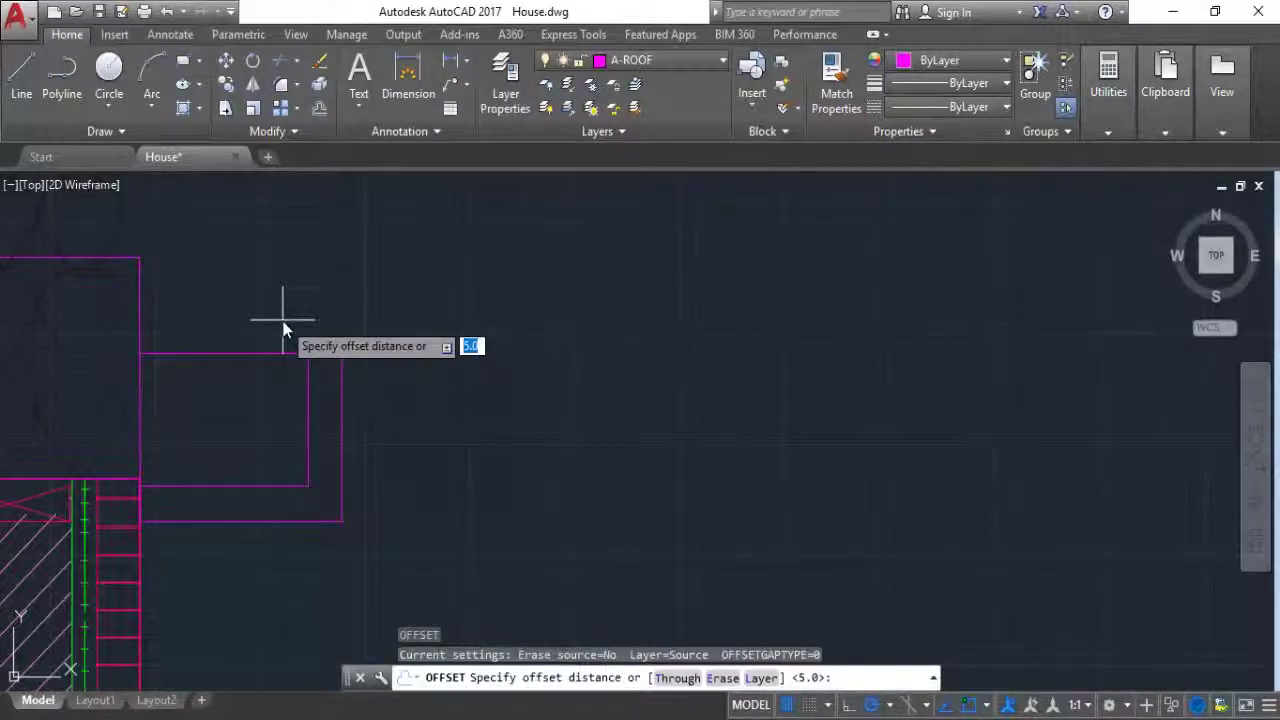
key(Return)
click(278, 354)
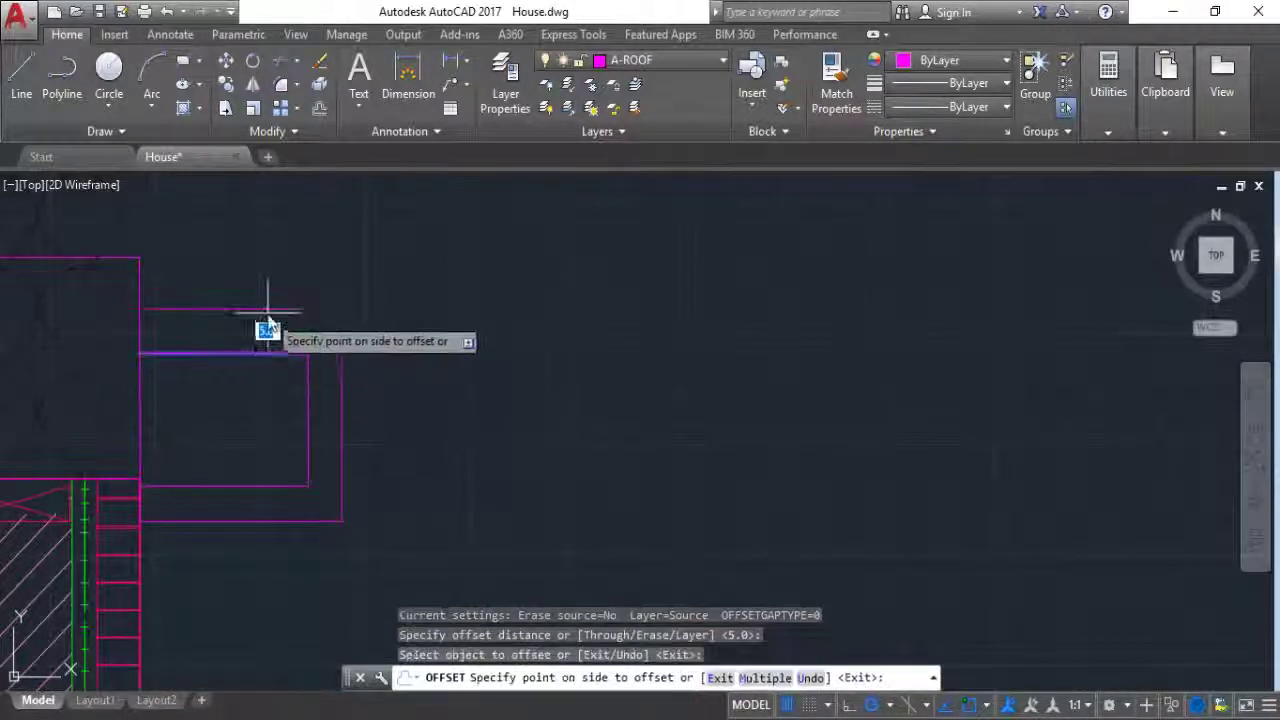
click(266, 320)
key(Escape)
scroll(447, 497, up, 5)
Step: Draw a line from the eave corner down to the roof edge
text(l)
key(Return)
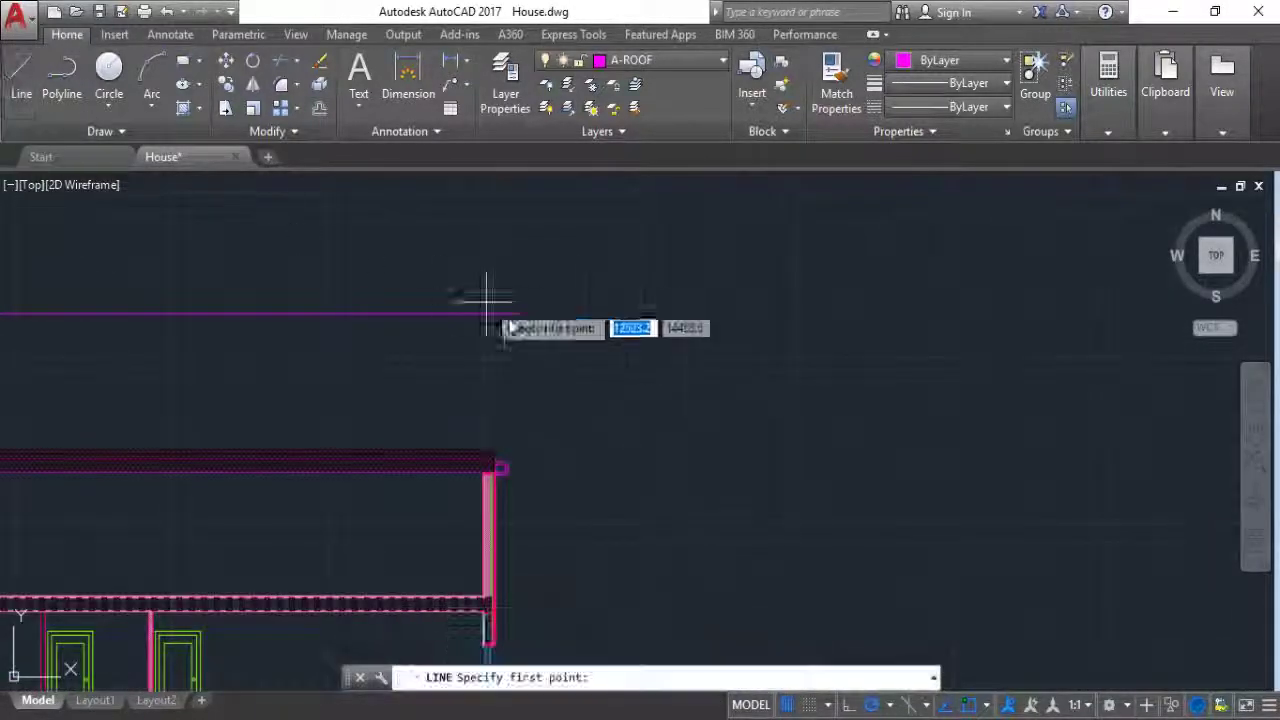
click(521, 315)
scroll(527, 474, up, 3)
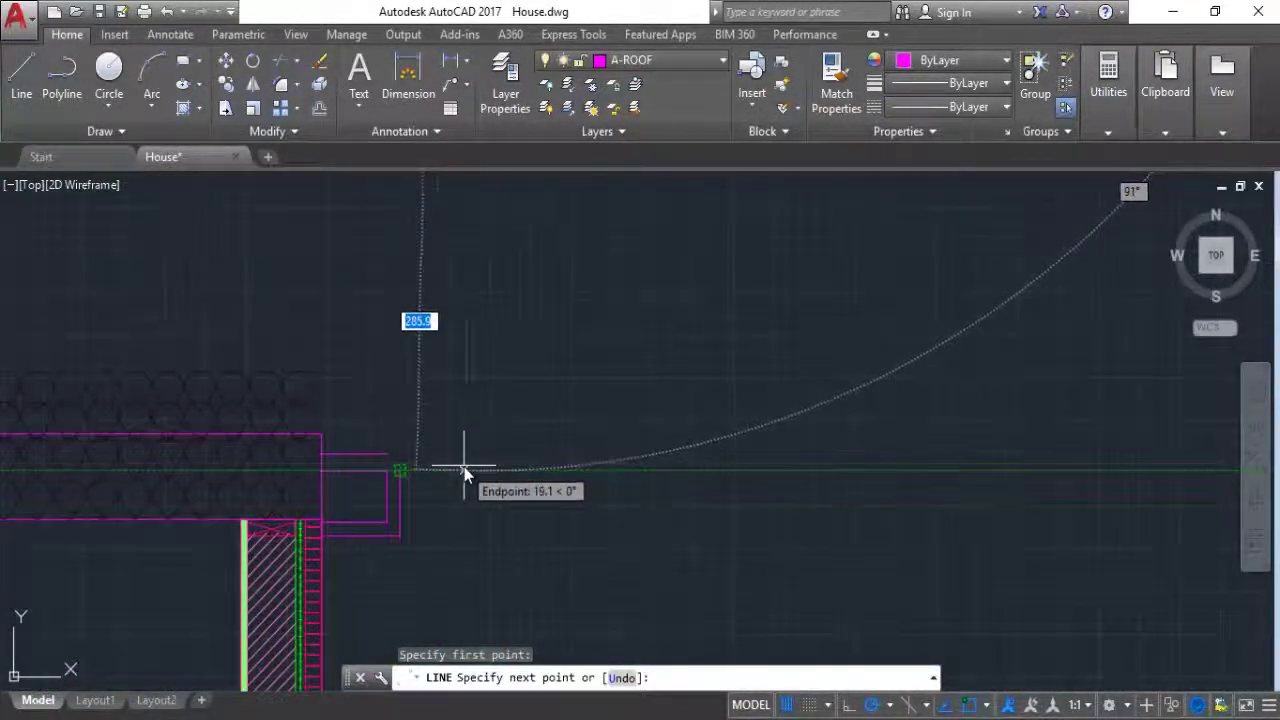
click(478, 470)
click(408, 457)
key(Return)
key(Return)
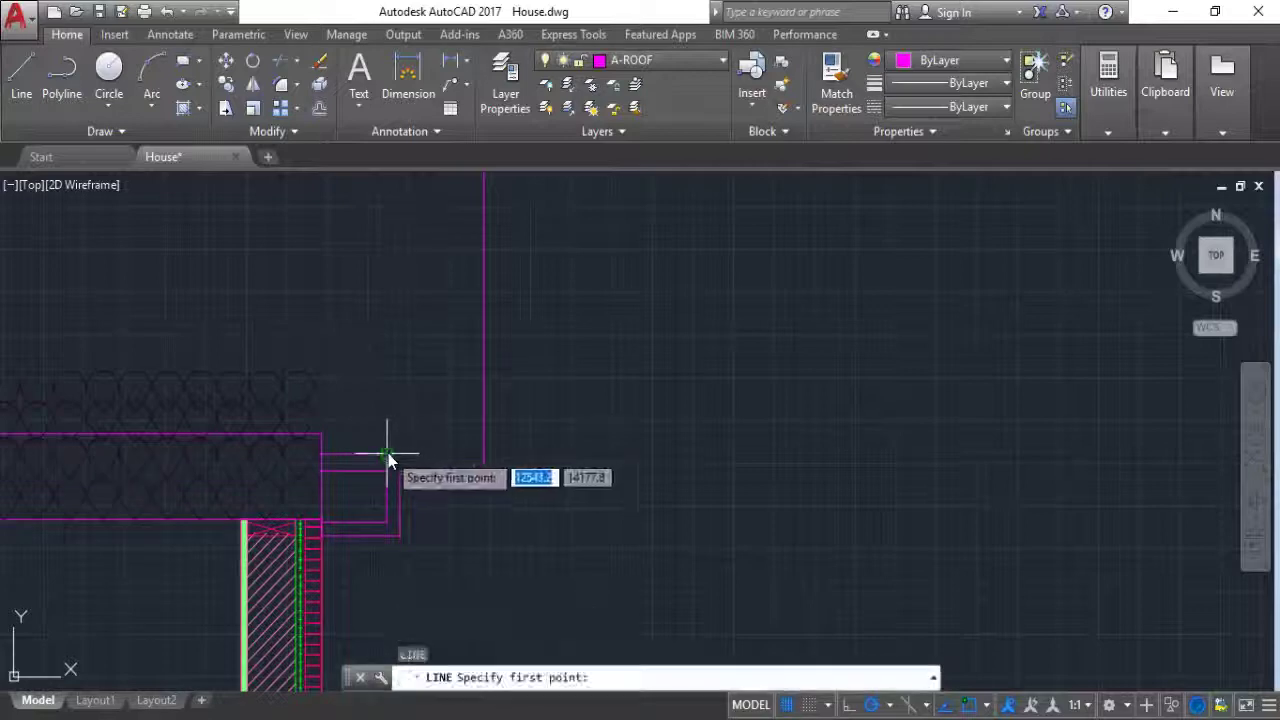
click(389, 453)
key(Escape)
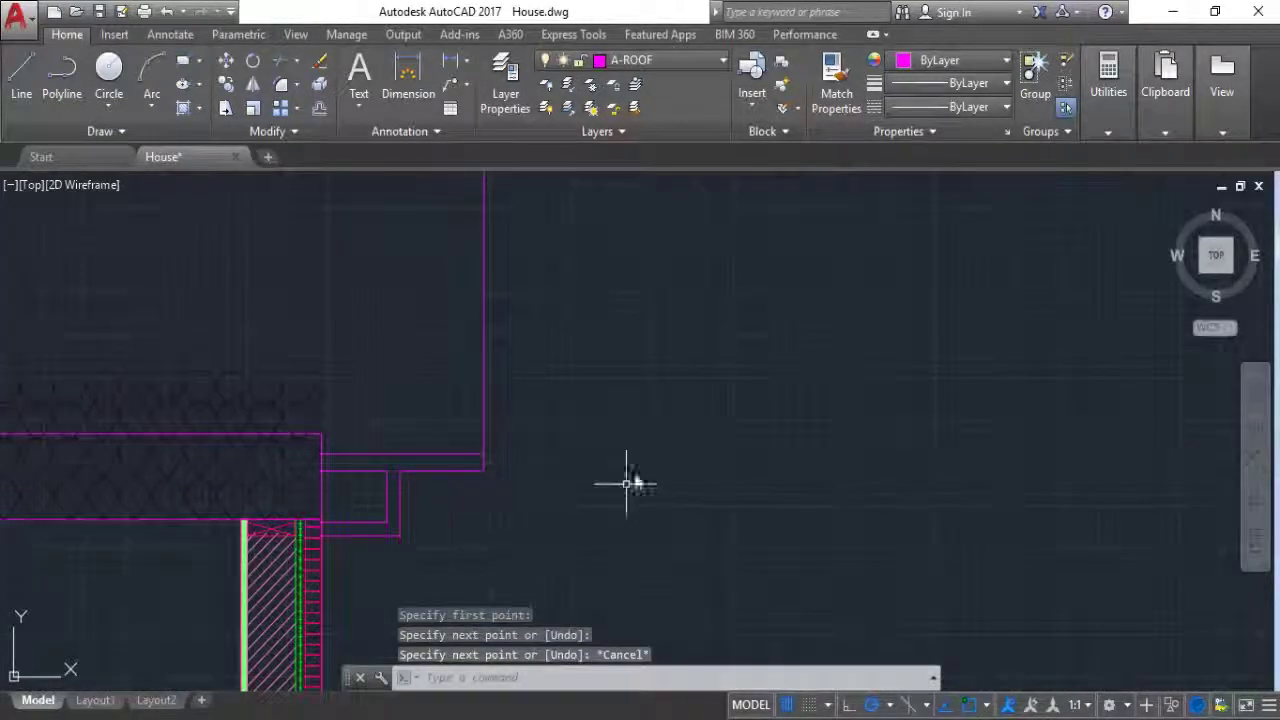
scroll(700, 445, down, 5)
Step: Draw a 5-unit eave line rising from the roof corner
click(21, 72)
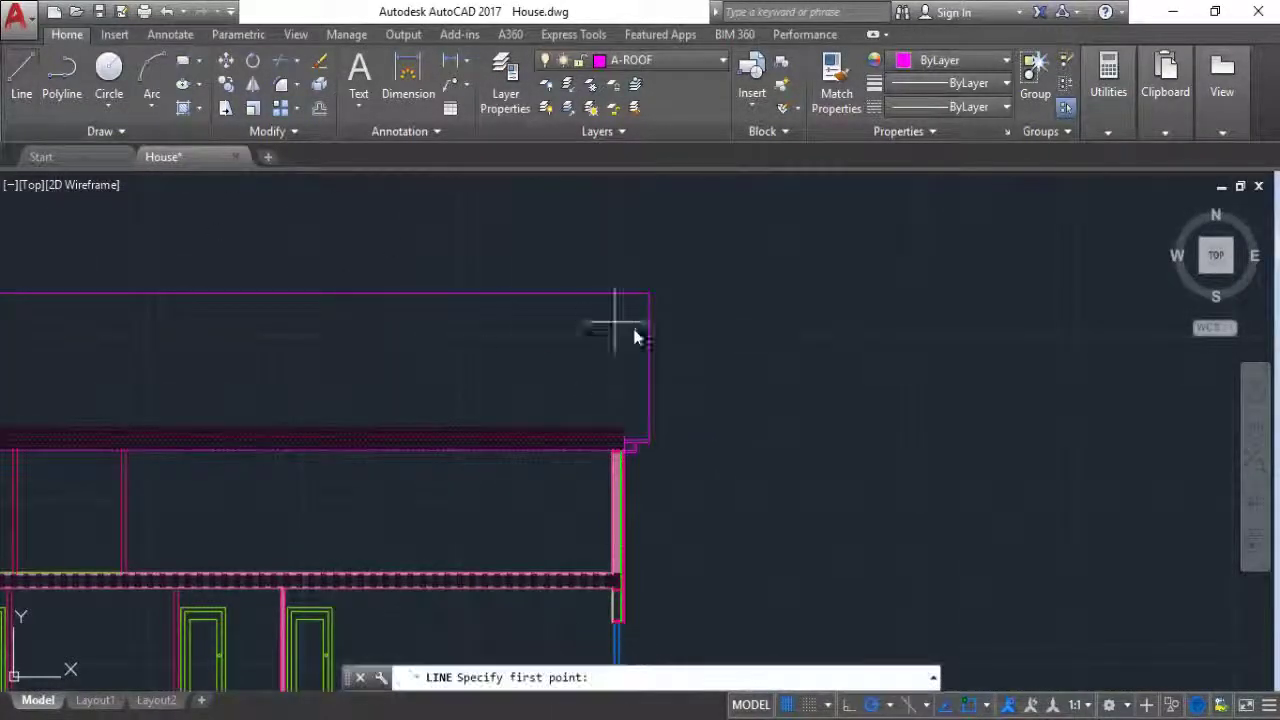
scroll(655, 441, up, 3)
scroll(606, 486, up, 2)
scroll(583, 487, up, 2)
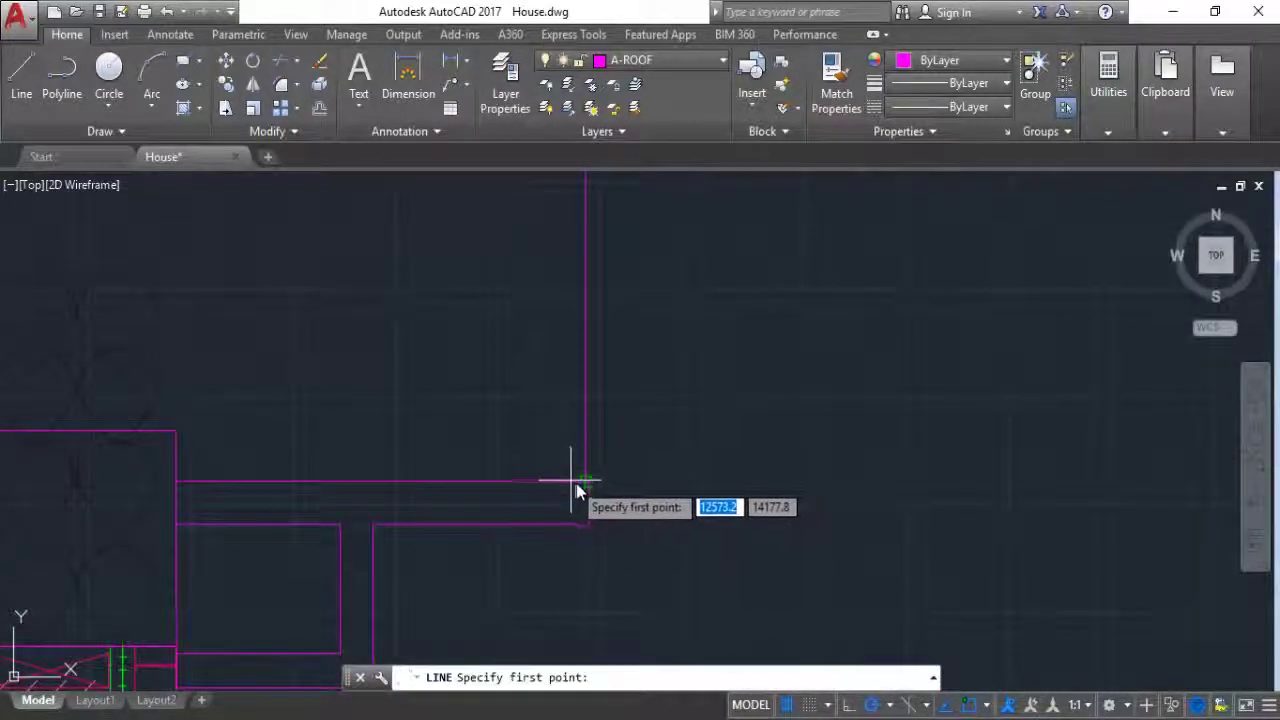
click(585, 481)
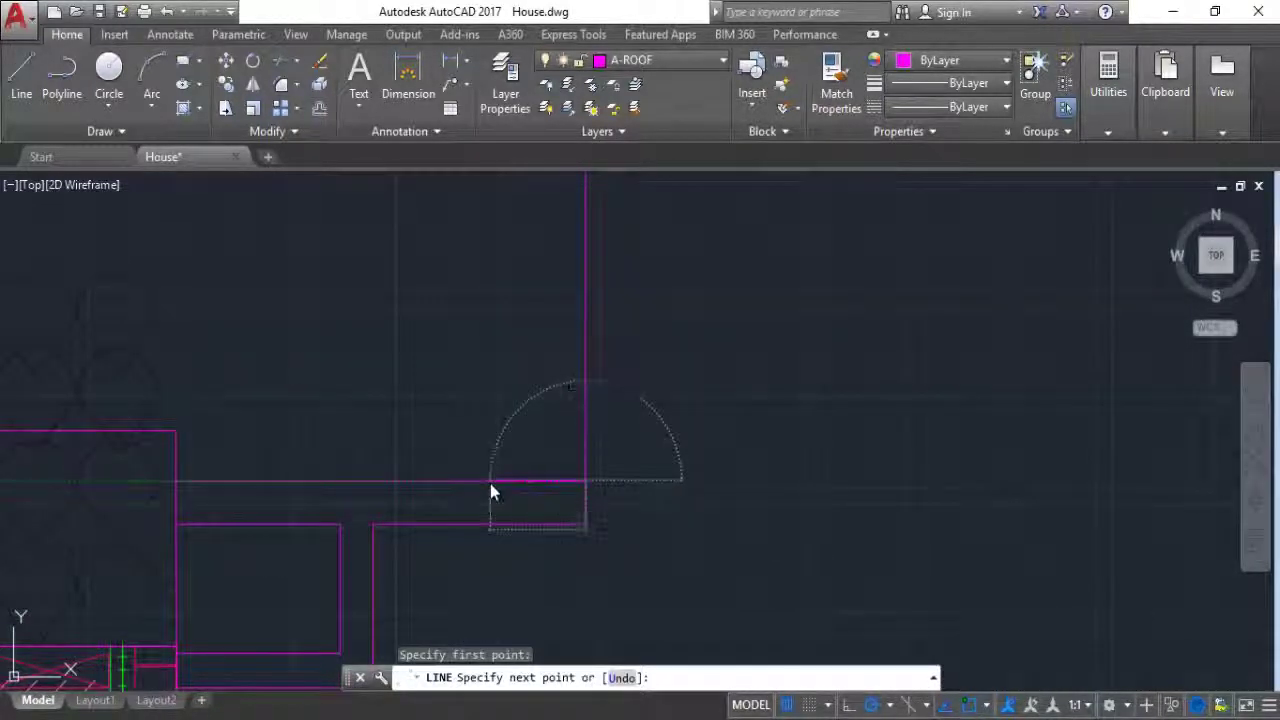
text(5)
key(Return)
scroll(490, 483, up, 2)
scroll(480, 420, up, 2)
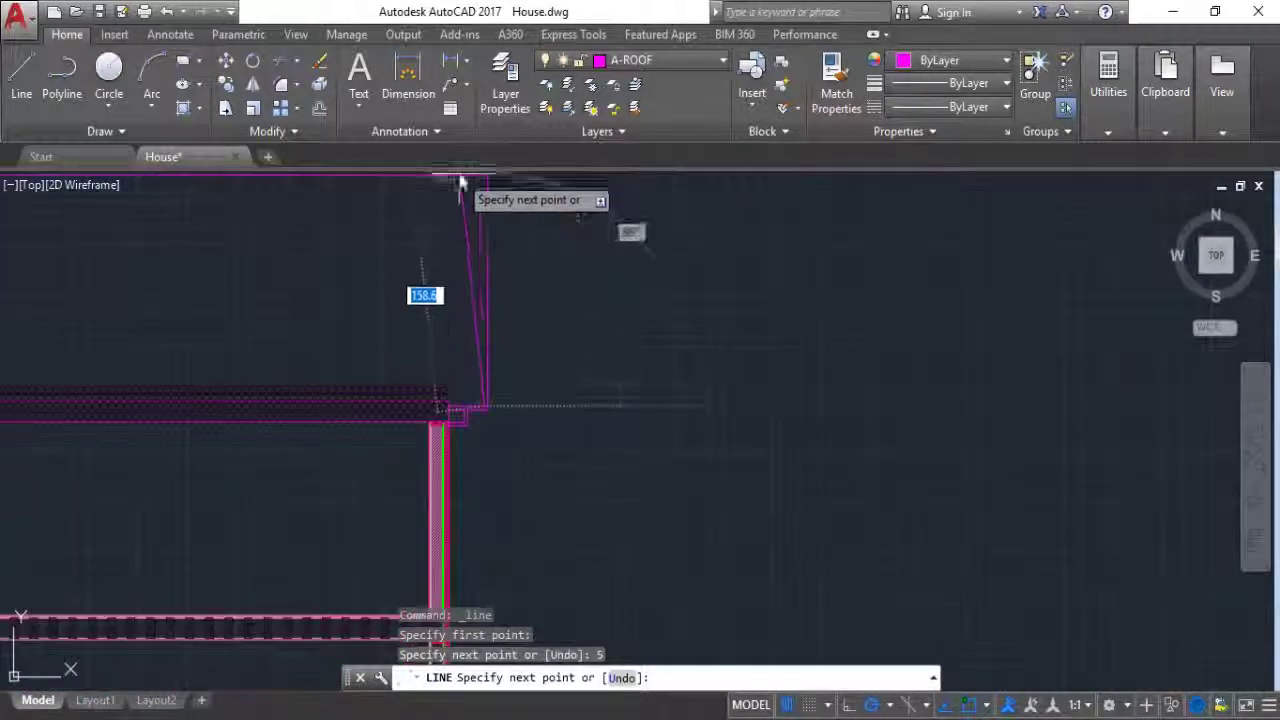
scroll(490, 300, up, 2)
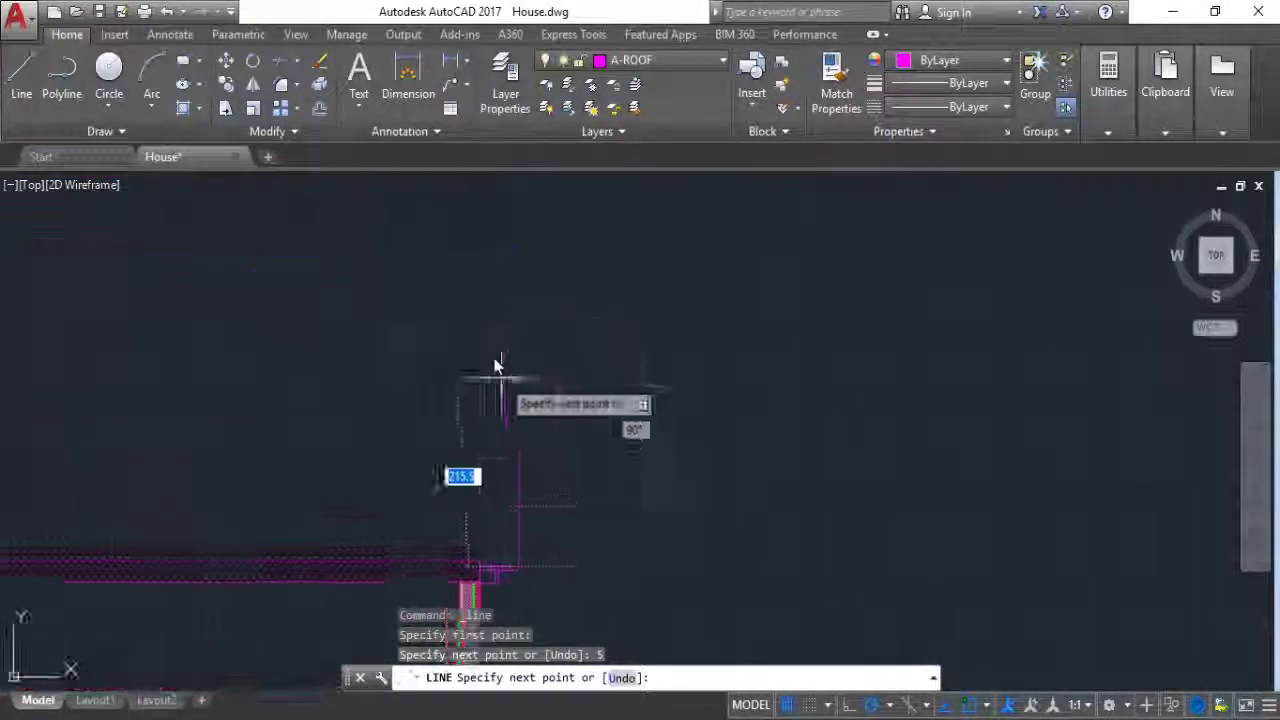
scroll(520, 340, up, 2)
click(551, 329)
key(Escape)
Step: Start a line at the left roof corner, then cancel it
scroll(650, 300, down, 5)
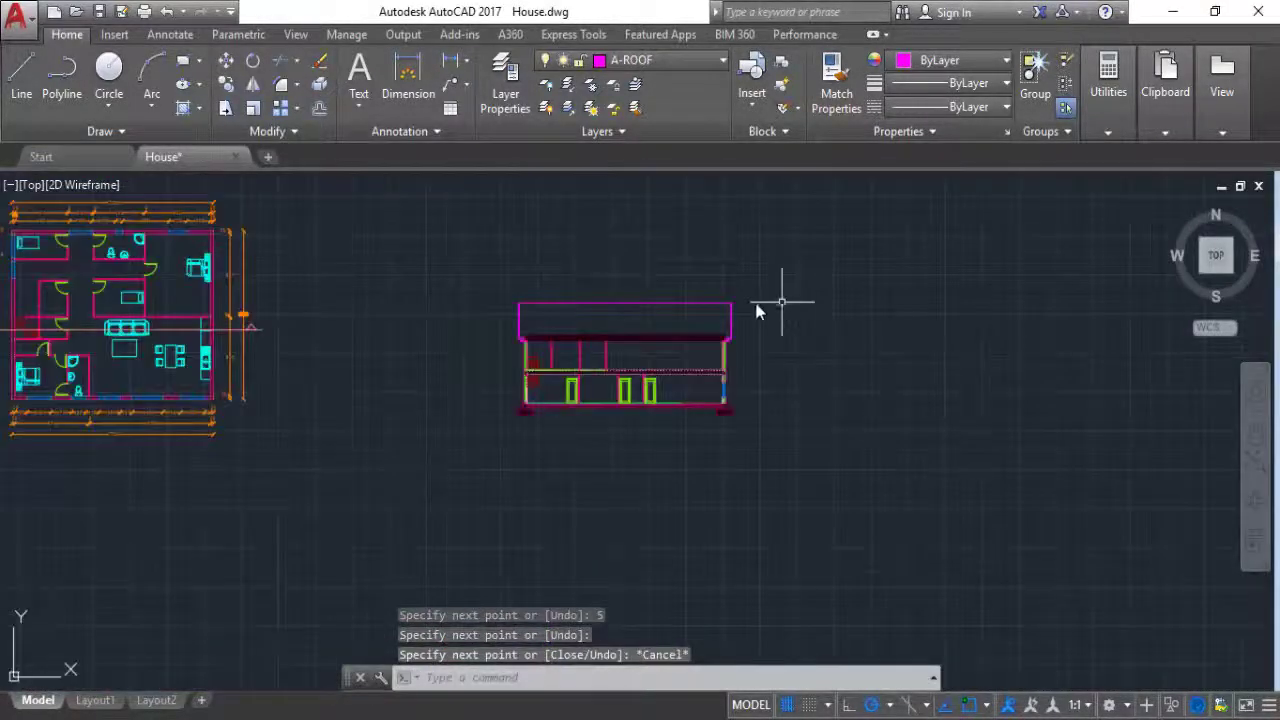
scroll(677, 320, up, 2)
scroll(376, 366, up, 2)
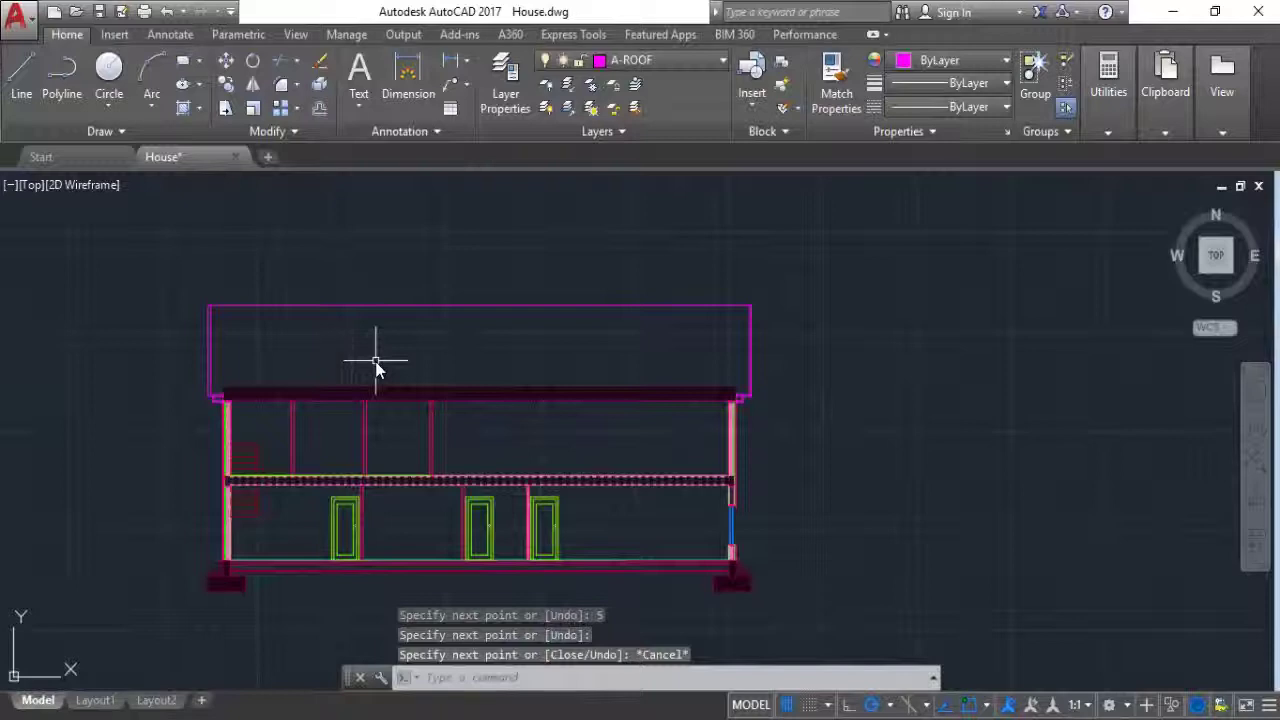
scroll(250, 410, up, 3)
scroll(307, 444, up, 2)
key(Return)
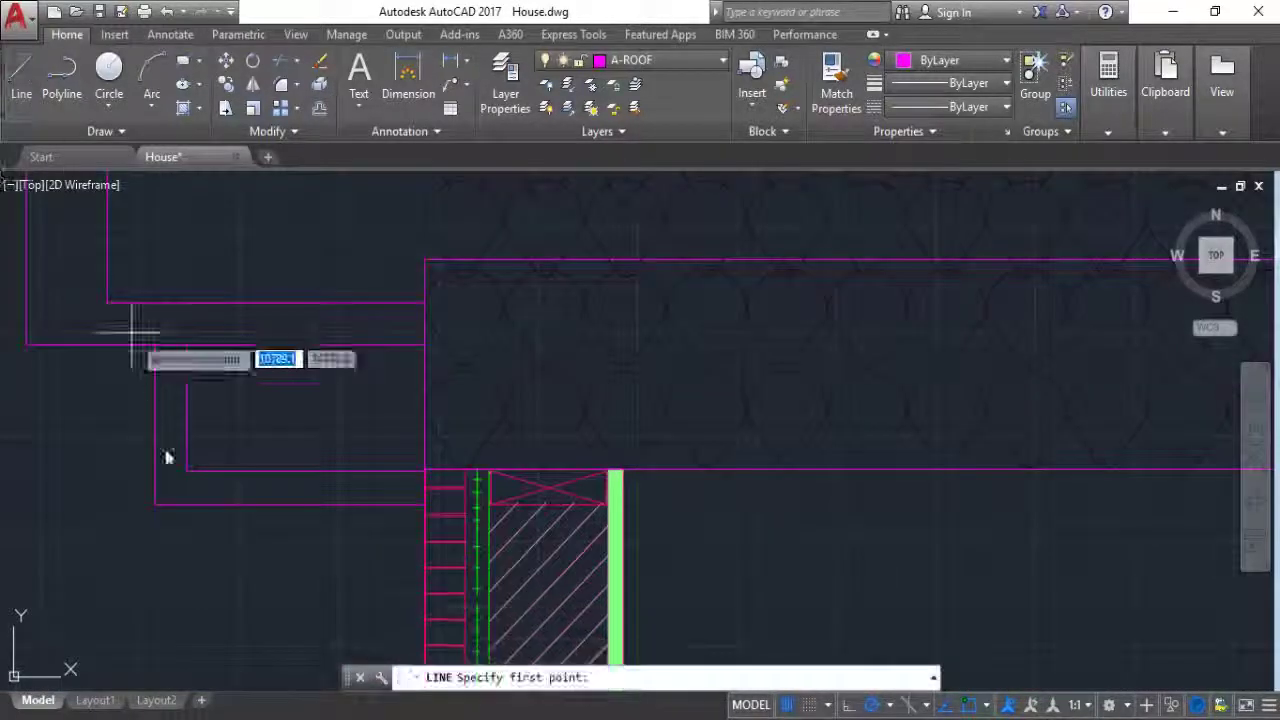
click(188, 472)
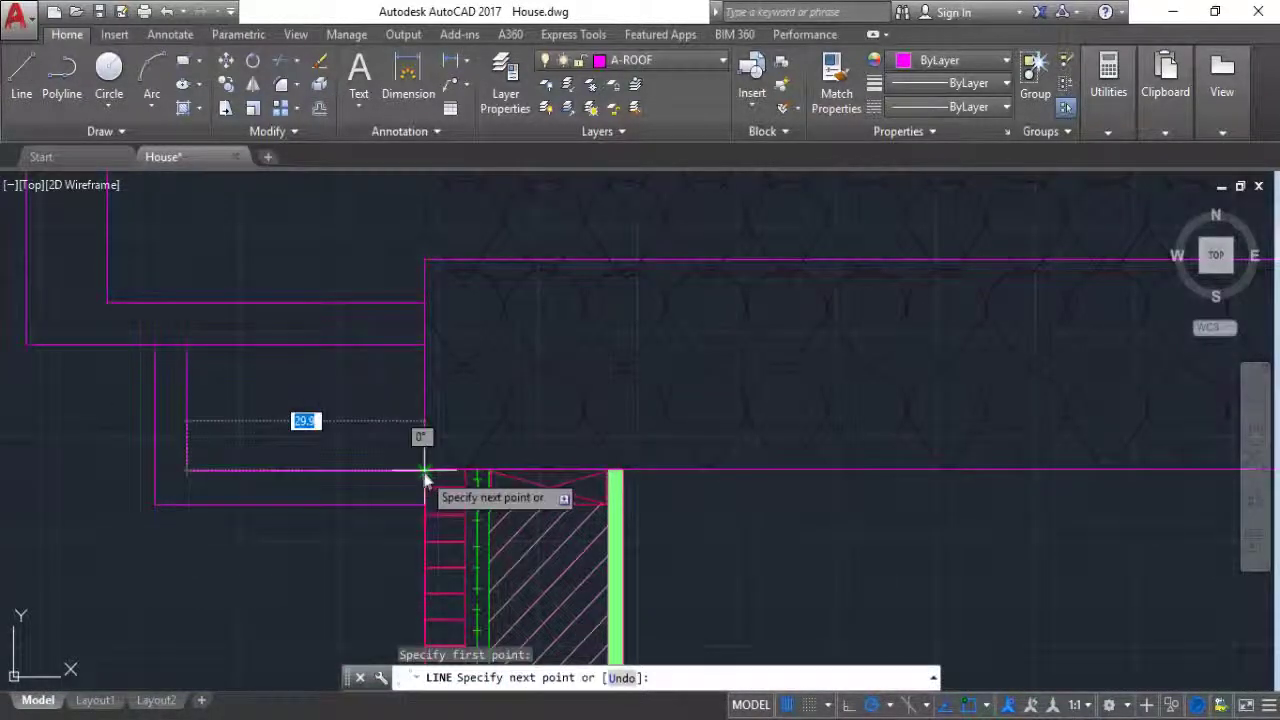
key(Escape)
Step: Begin a crossing selection around the four lines at the right roof corner
scroll(297, 456, down, 2)
scroll(297, 456, down, 2)
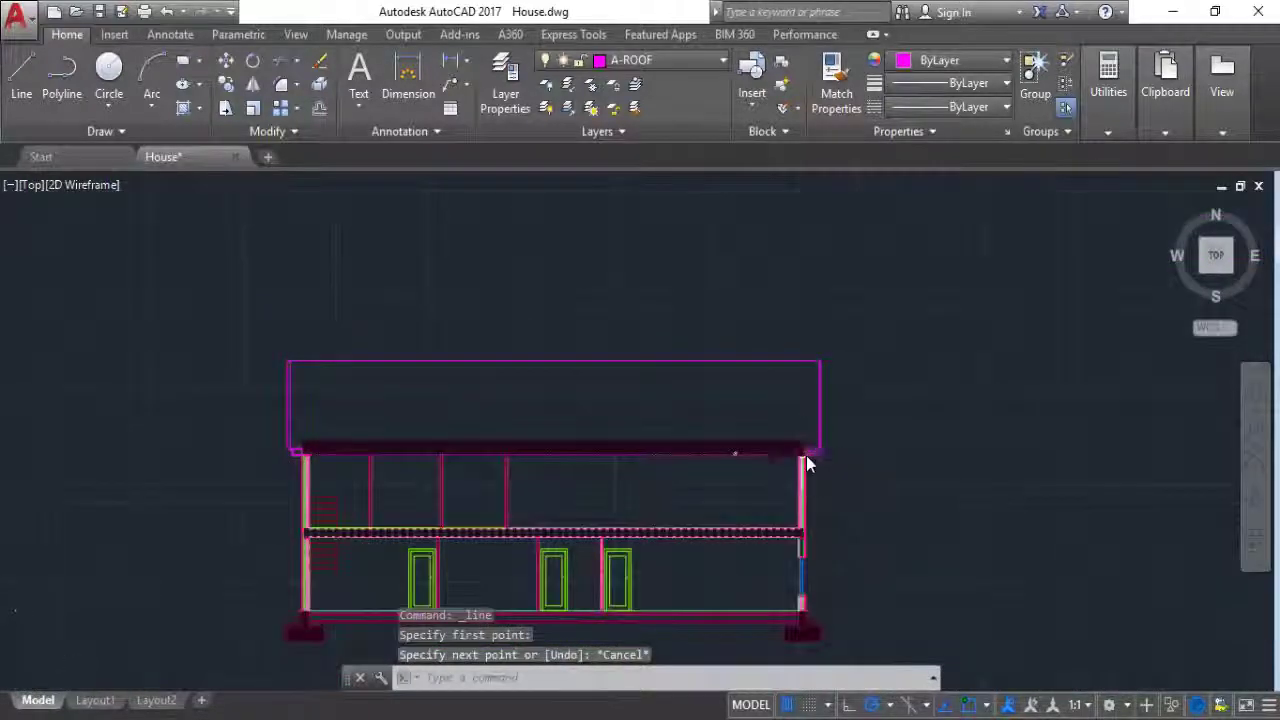
scroll(806, 455, up, 3)
scroll(860, 460, down, 1)
scroll(690, 525, up, 3)
click(663, 591)
Step: Delete the four misplaced corner lines and draw a 30-unit line from the wall-top corner
click(517, 448)
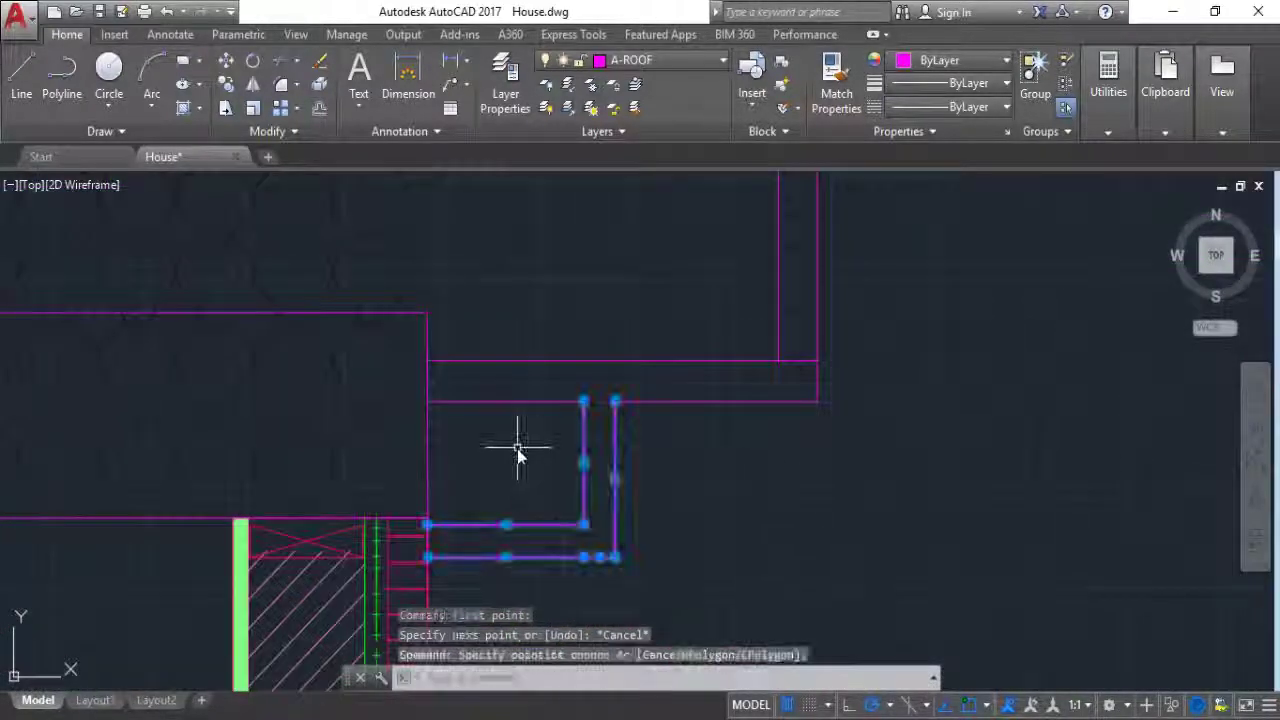
key(Delete)
key(Delete)
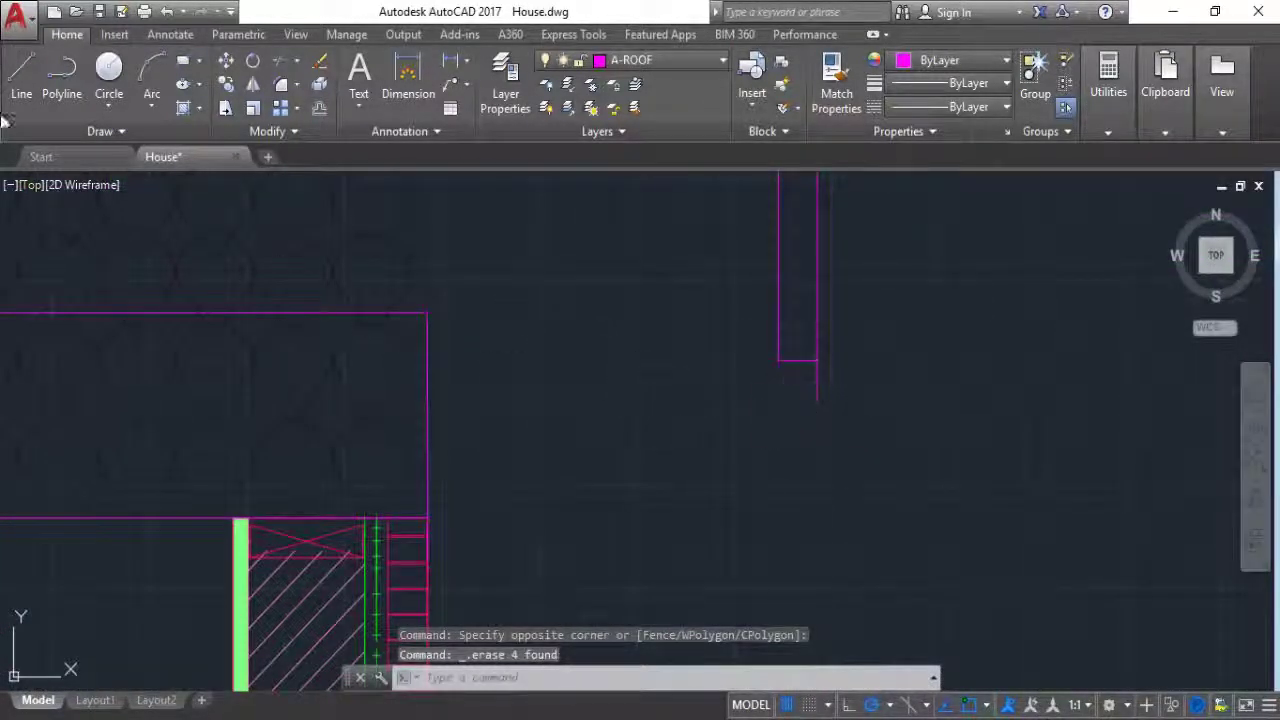
click(21, 78)
scroll(366, 563, up, 2)
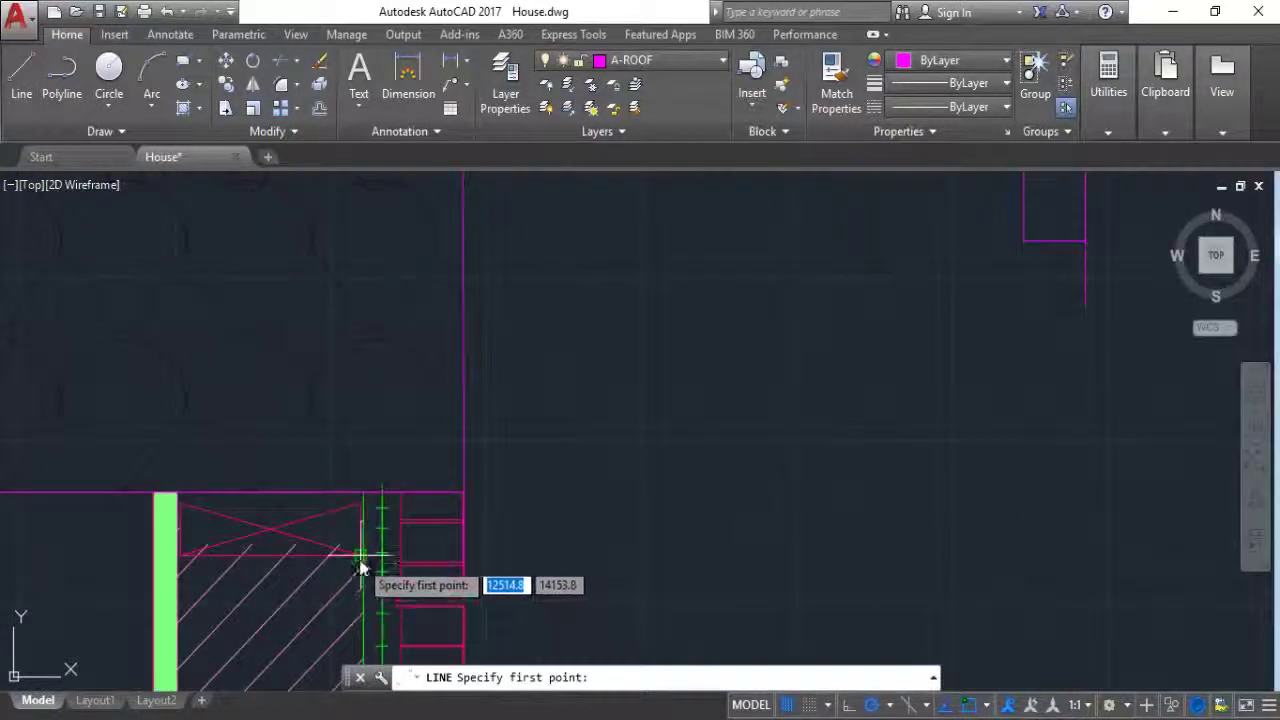
click(466, 559)
text(0)
key(Return)
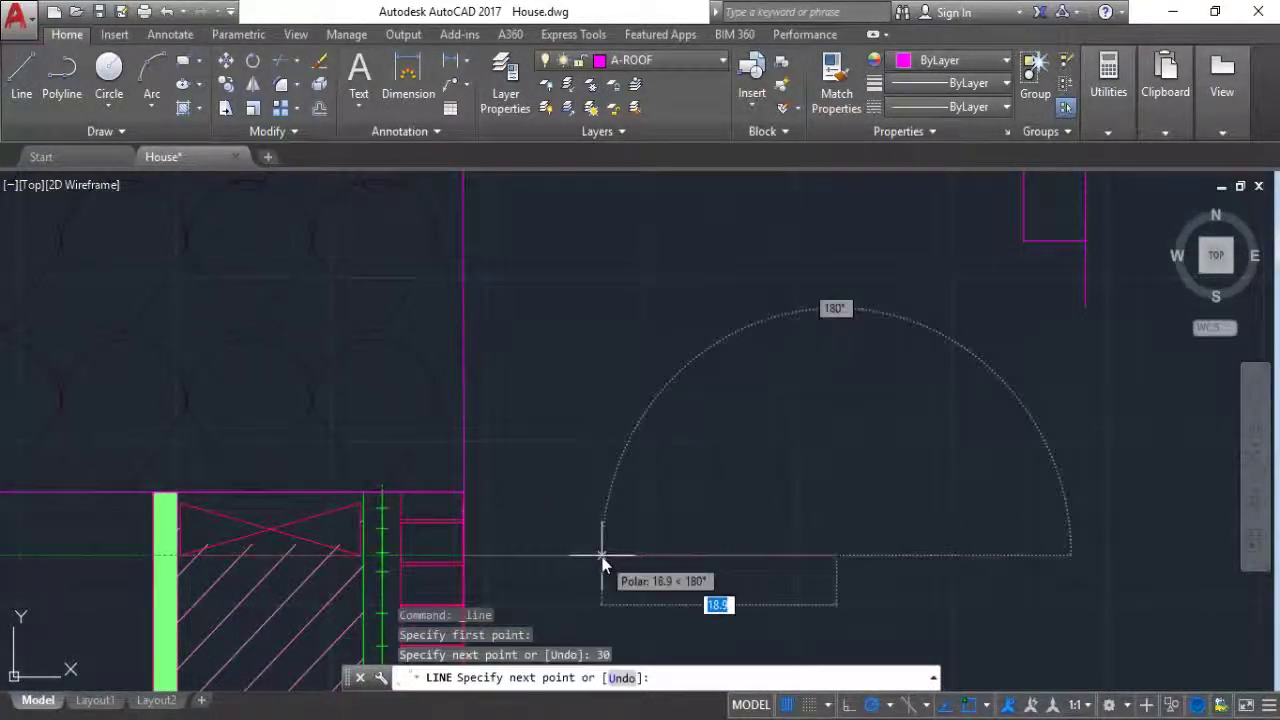
click(833, 512)
key(Escape)
Step: Draw the 4-unit, horizontal and vertical steps of the right eave outline
key(Return)
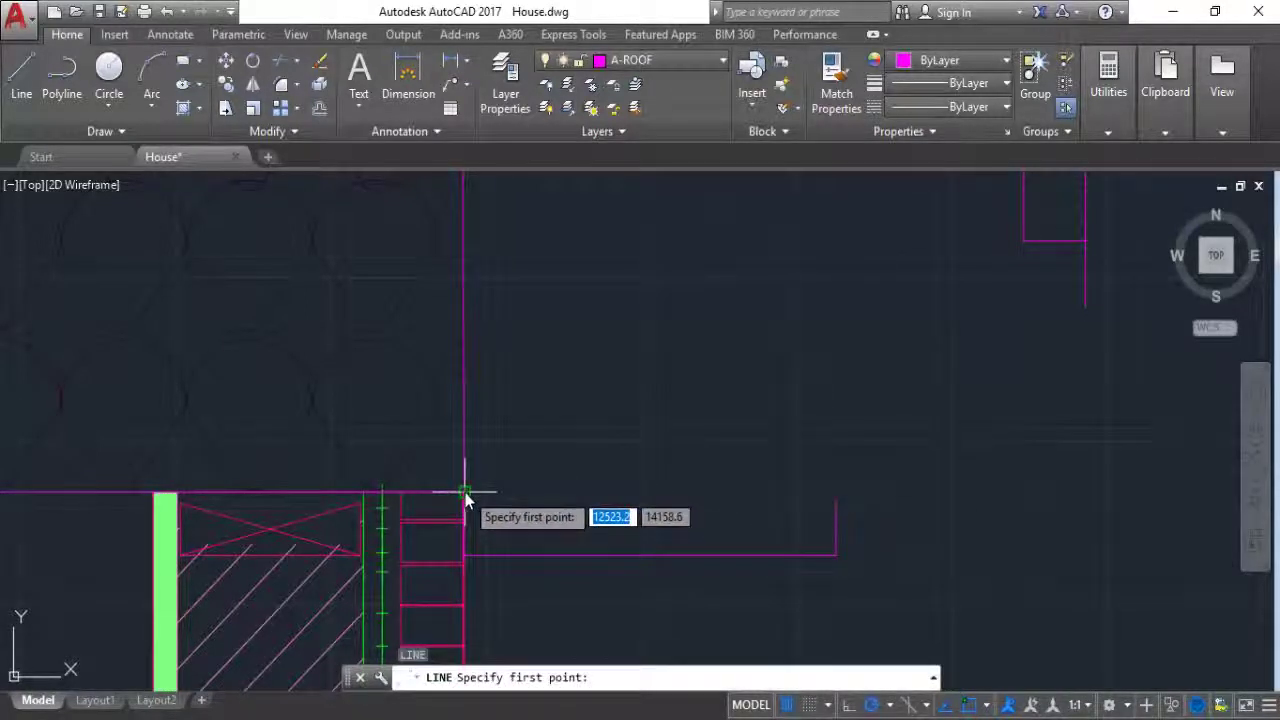
click(464, 530)
text(4)
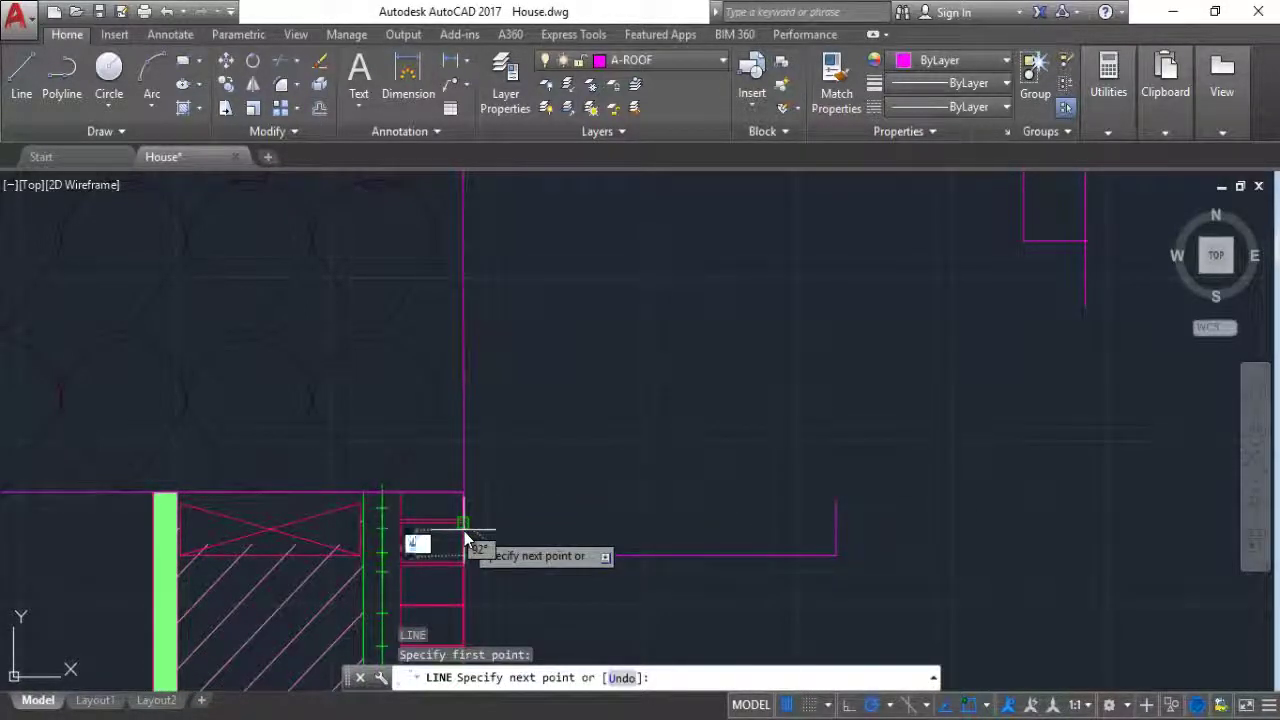
key(Return)
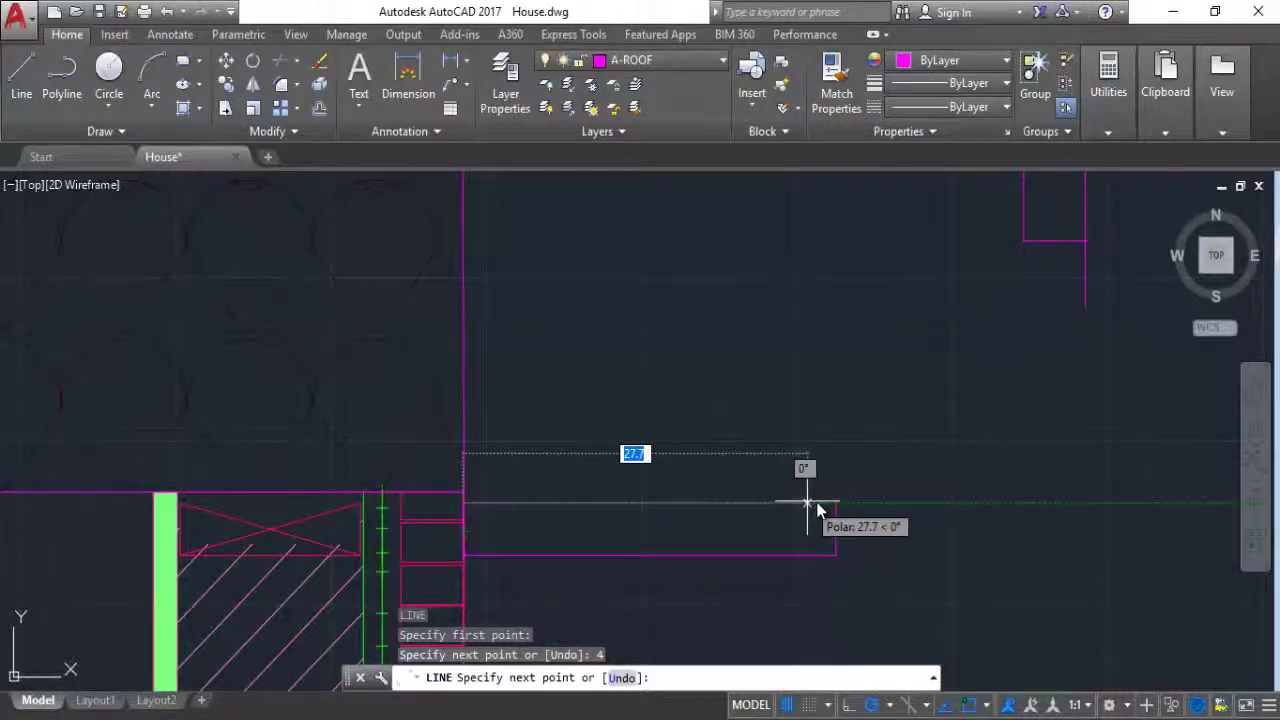
click(833, 501)
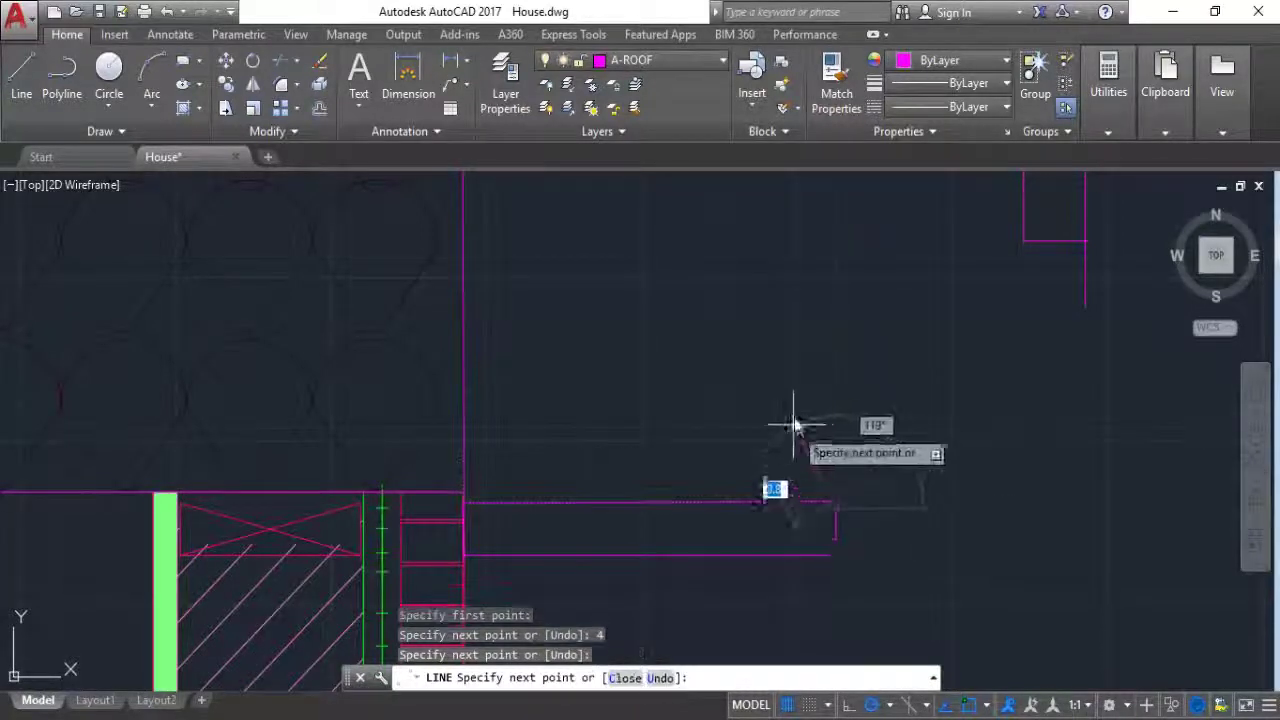
scroll(800, 400, down, 1)
scroll(808, 370, down, 1)
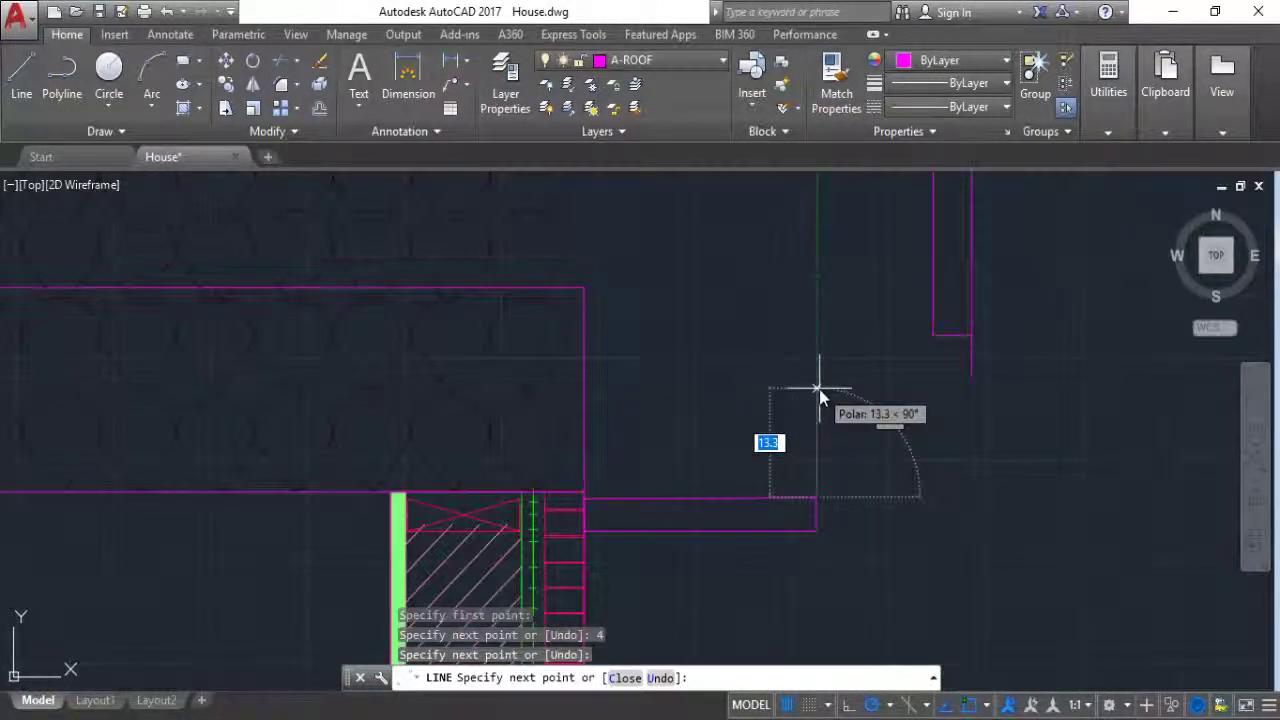
click(819, 389)
key(Escape)
Step: Draw a 4-unit vertical step from the wall corner, extending horizontally to the roof edge
key(Return)
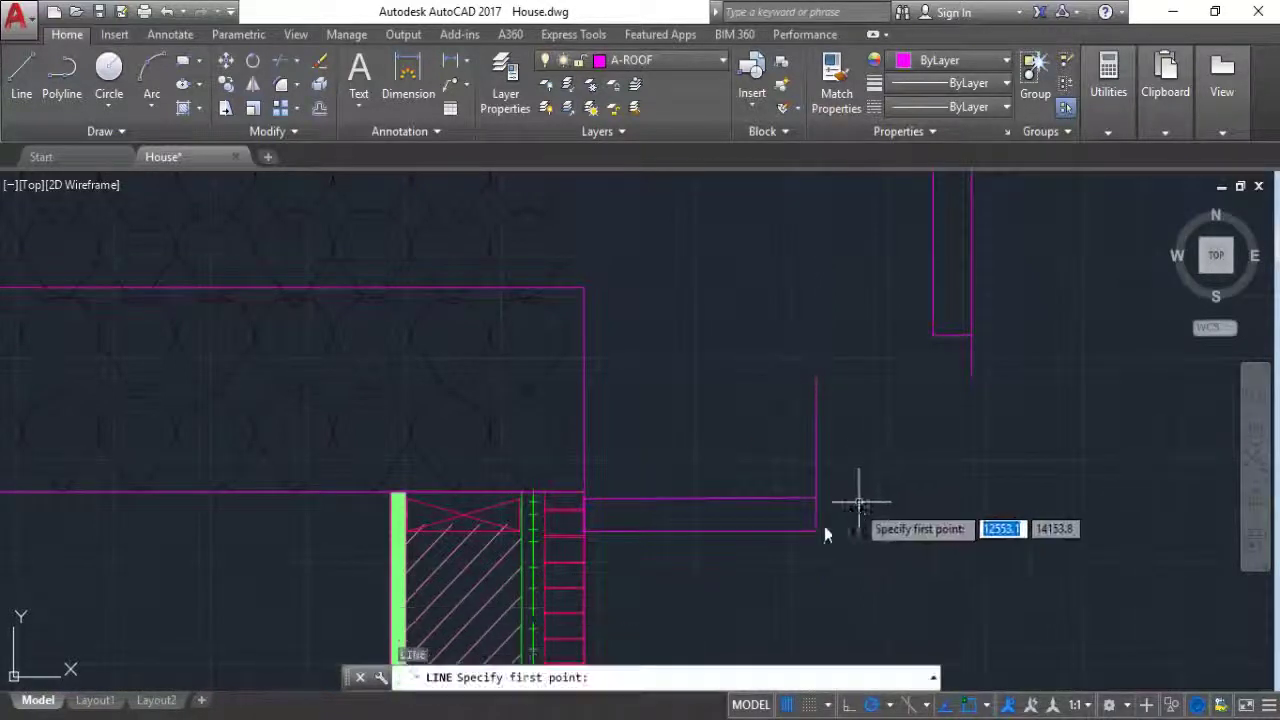
click(820, 531)
text(4)
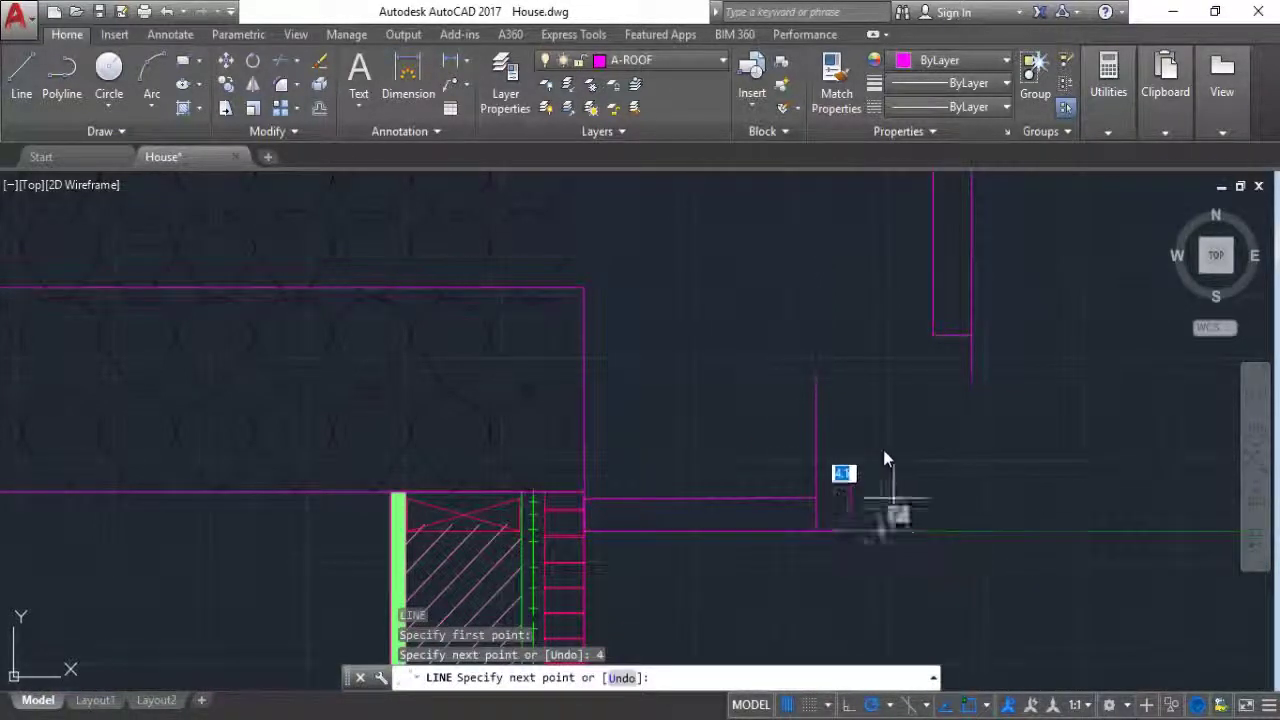
click(846, 377)
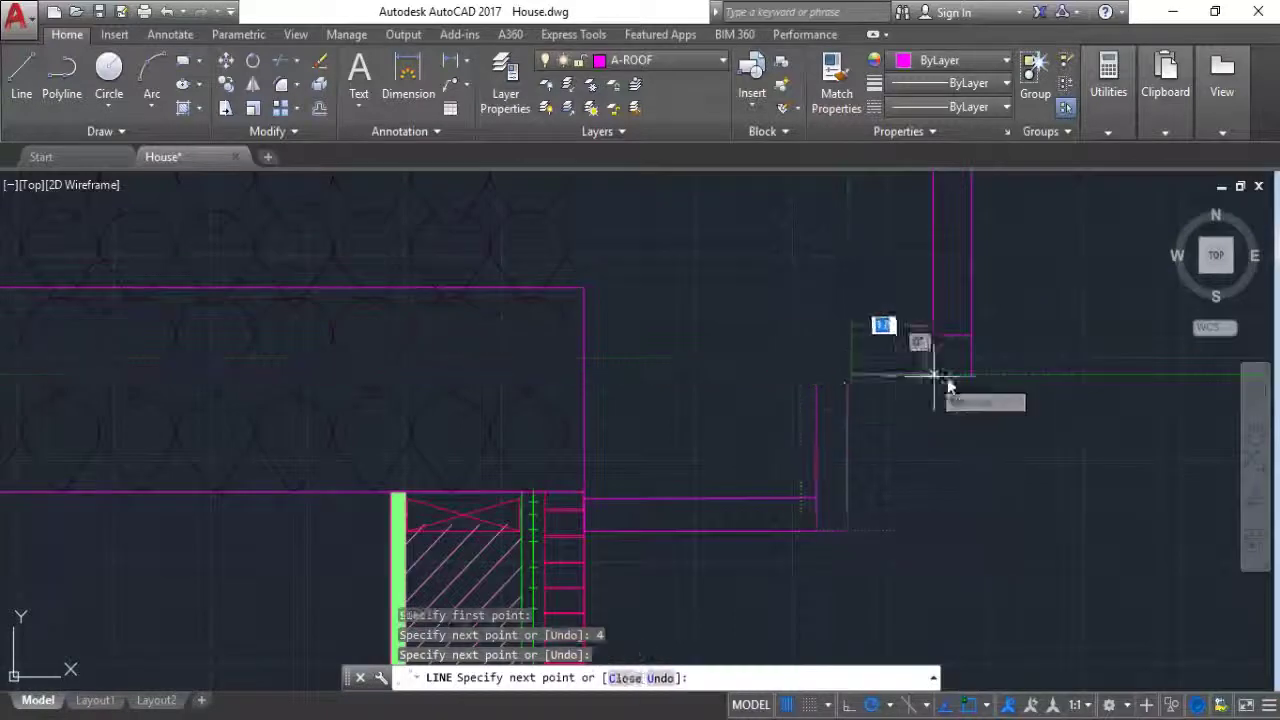
click(936, 378)
key(Escape)
Step: Draw the upper eave line to the wall and a line from the step corner to the roof edge
key(Return)
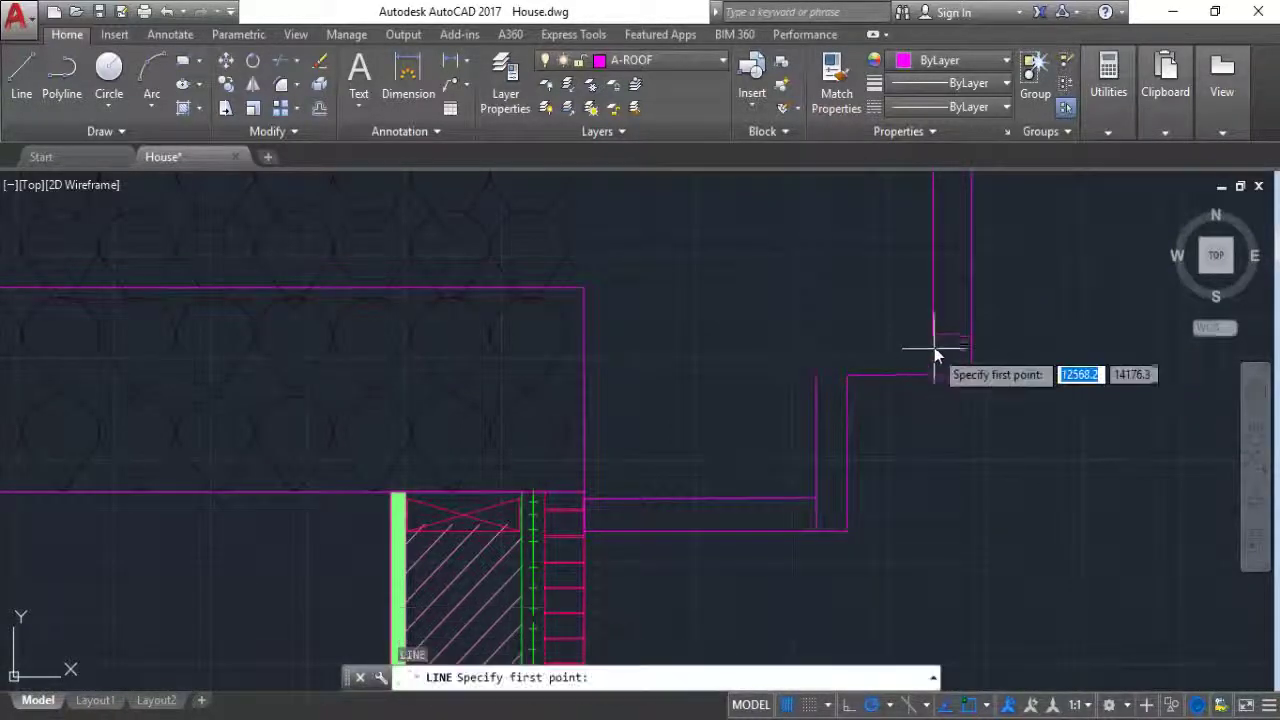
click(934, 337)
click(585, 337)
key(Escape)
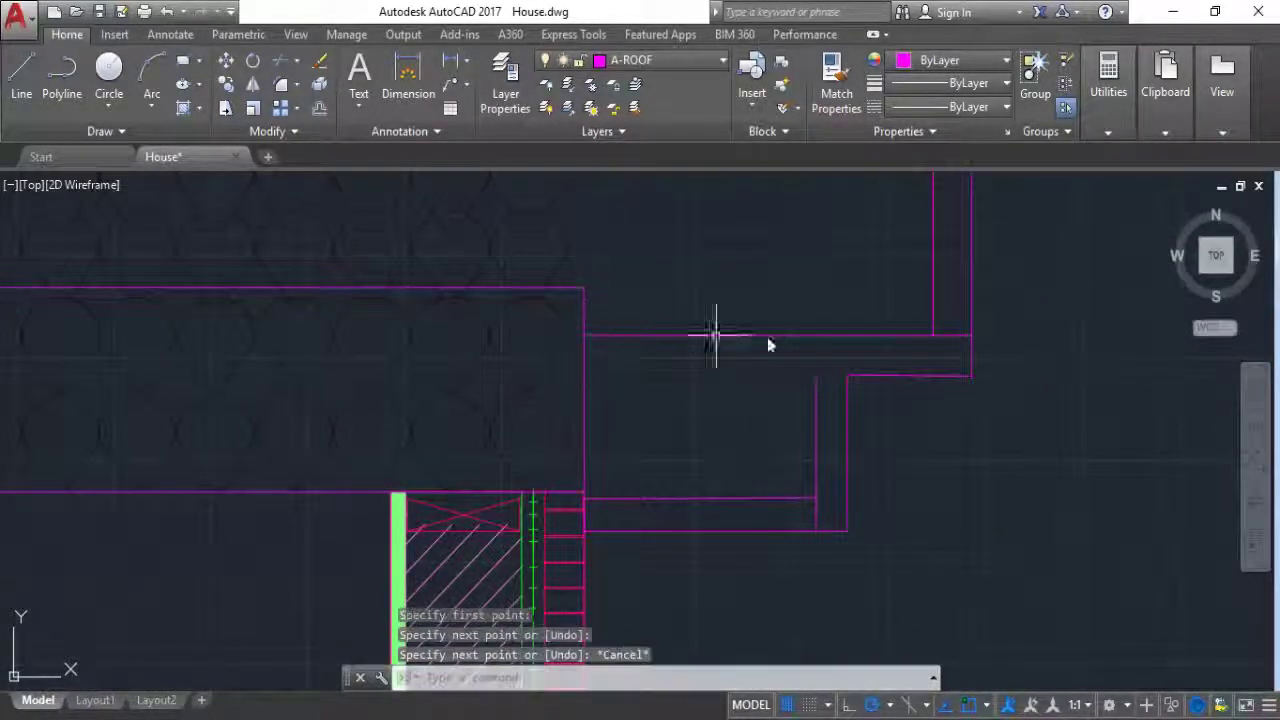
click(22, 85)
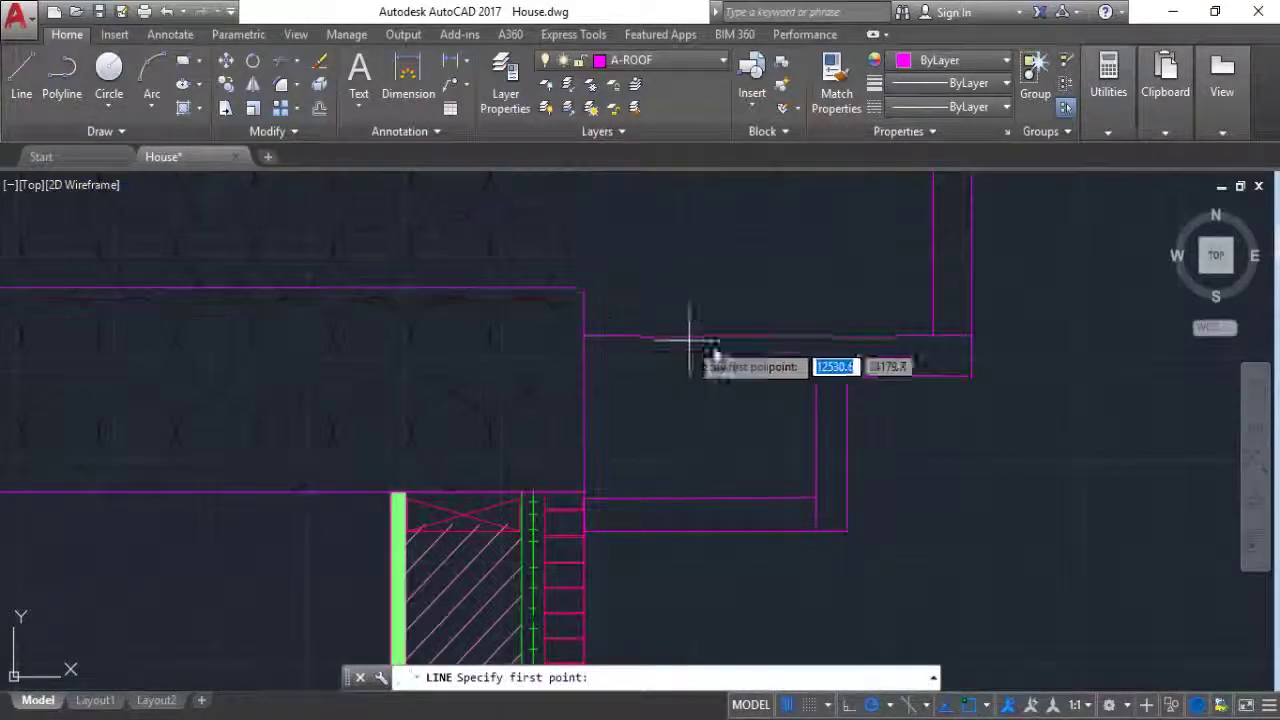
click(847, 377)
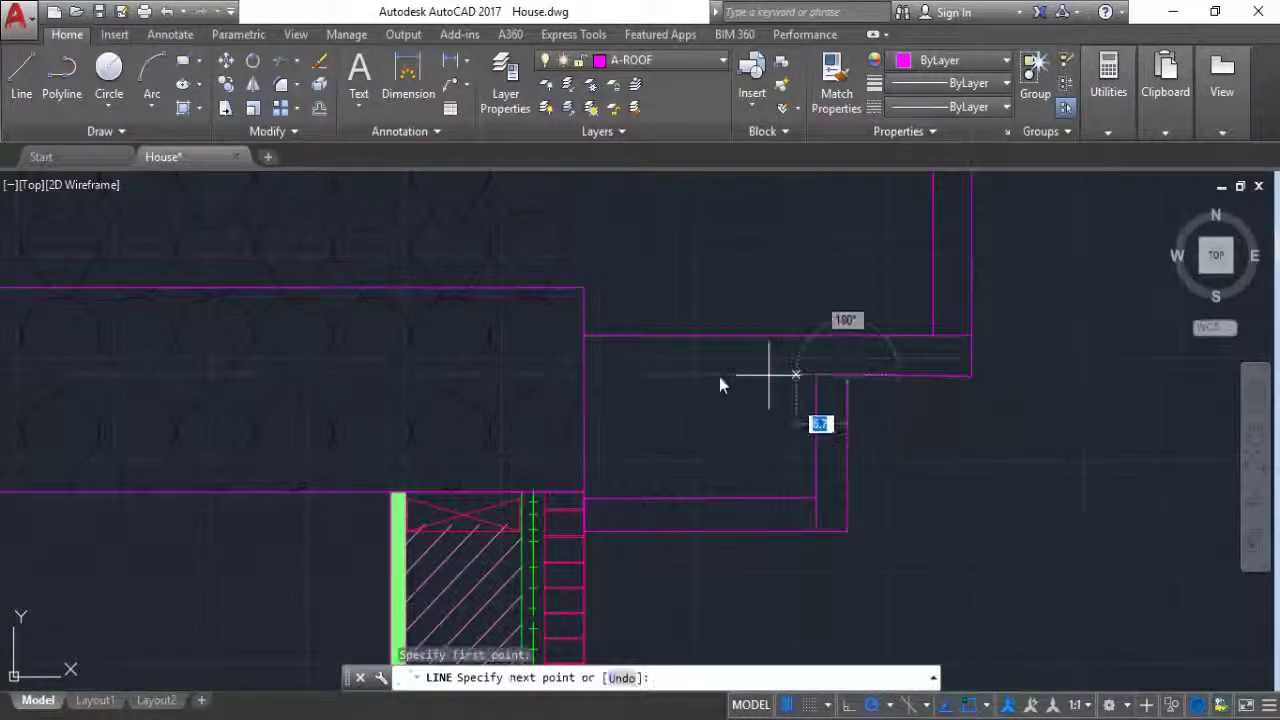
click(585, 376)
key(Escape)
Step: Erase the leftover short vertical line at the right eave
click(817, 515)
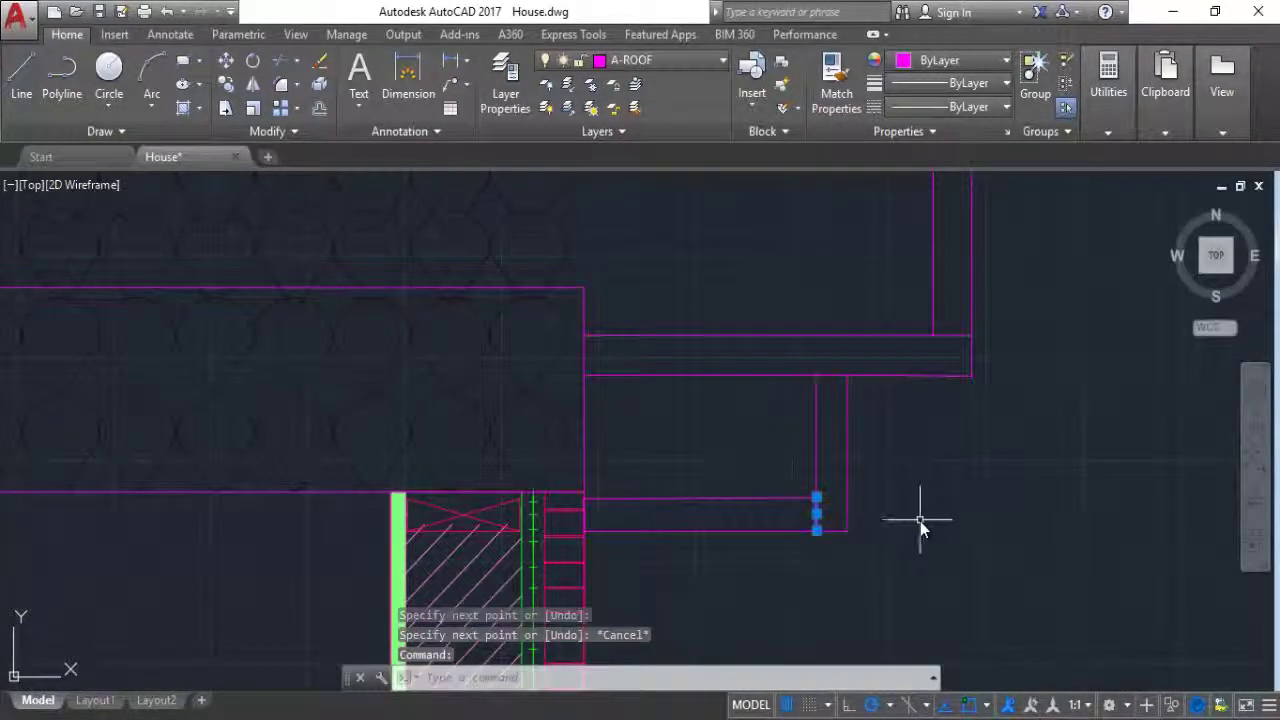
key(Delete)
scroll(950, 472, up, 2)
scroll(1034, 509, down, 2)
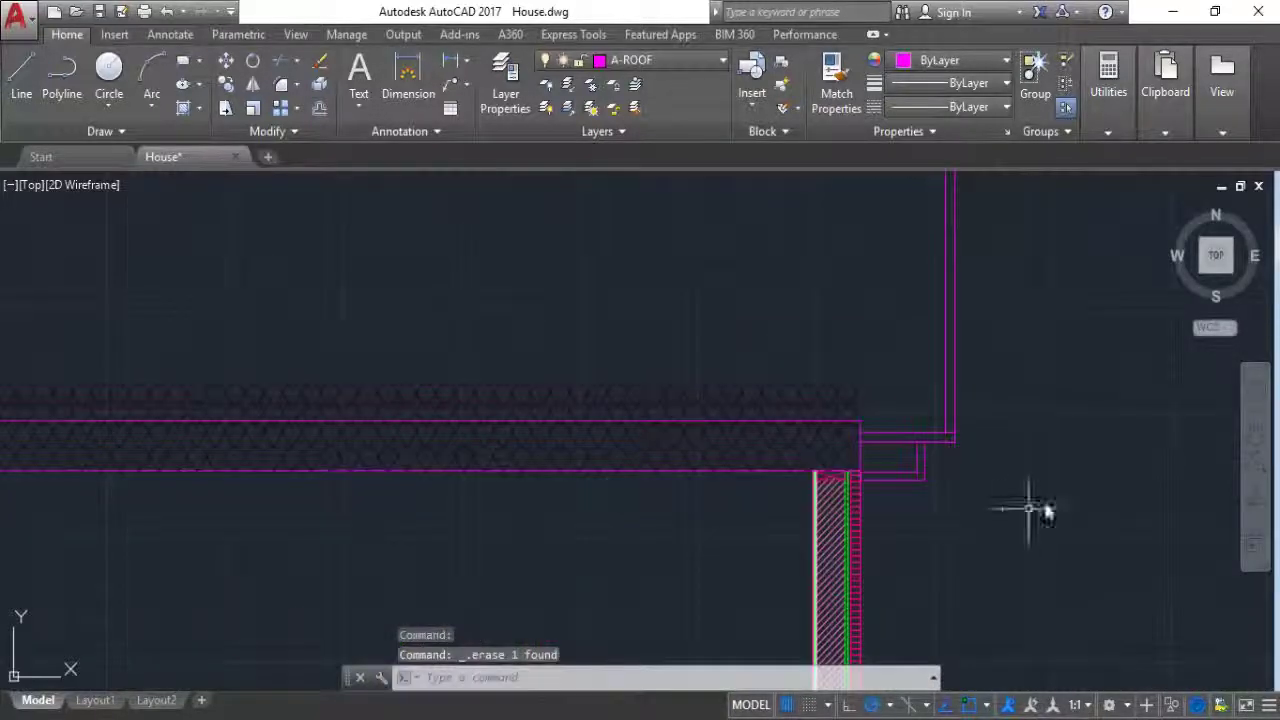
scroll(1067, 494, down, 1)
scroll(1067, 494, down, 1)
scroll(1078, 497, down, 1)
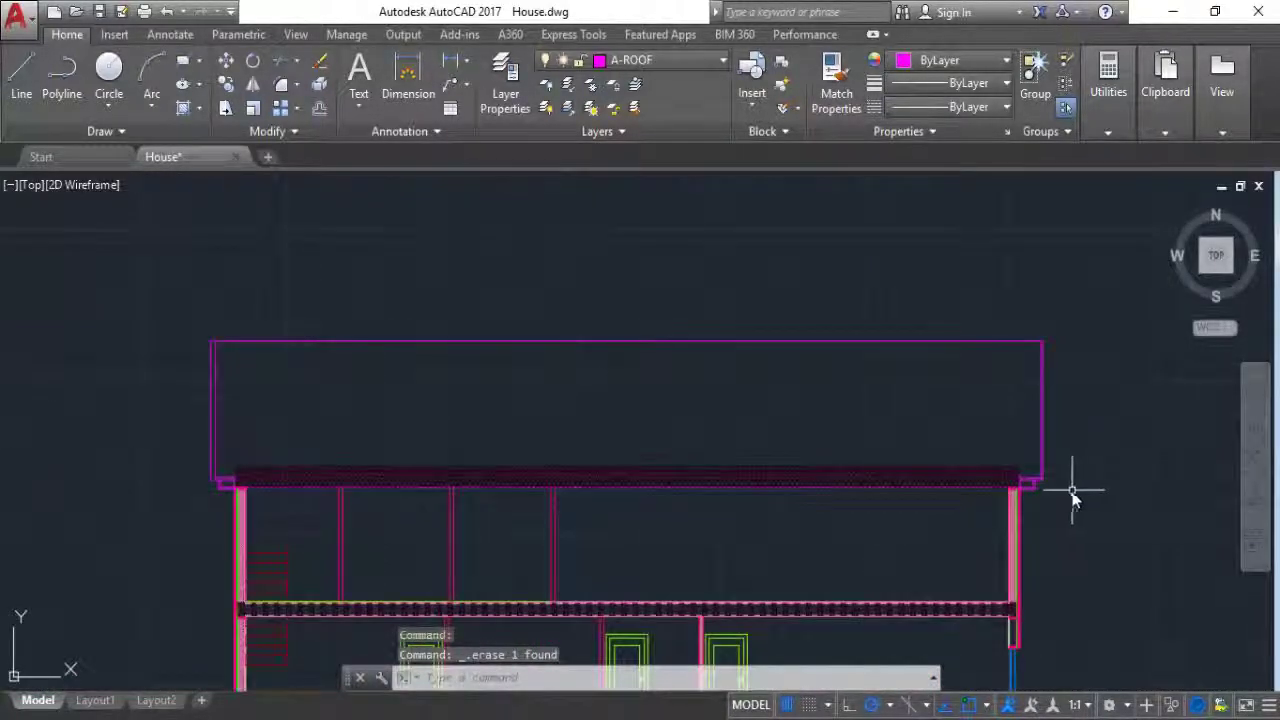
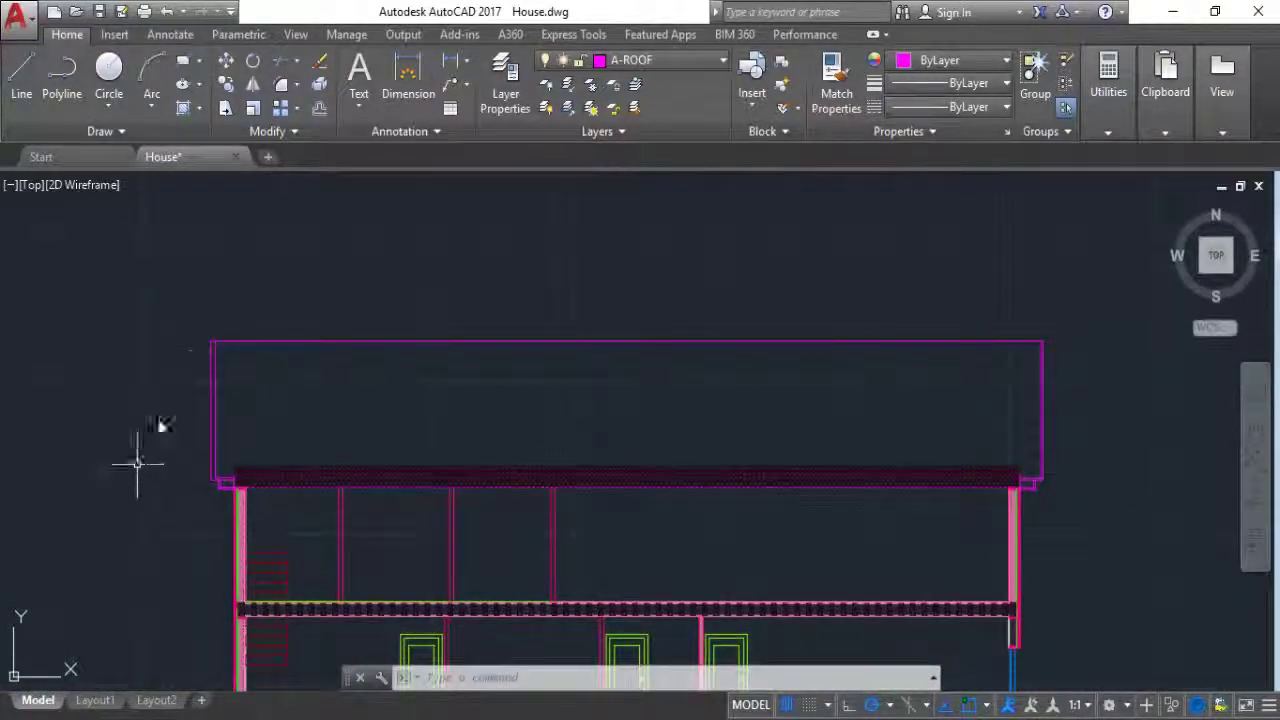
Step: Offset the top, sloped and right-end magenta roof outline lines 2 units inward
scroll(216, 298, up, 2)
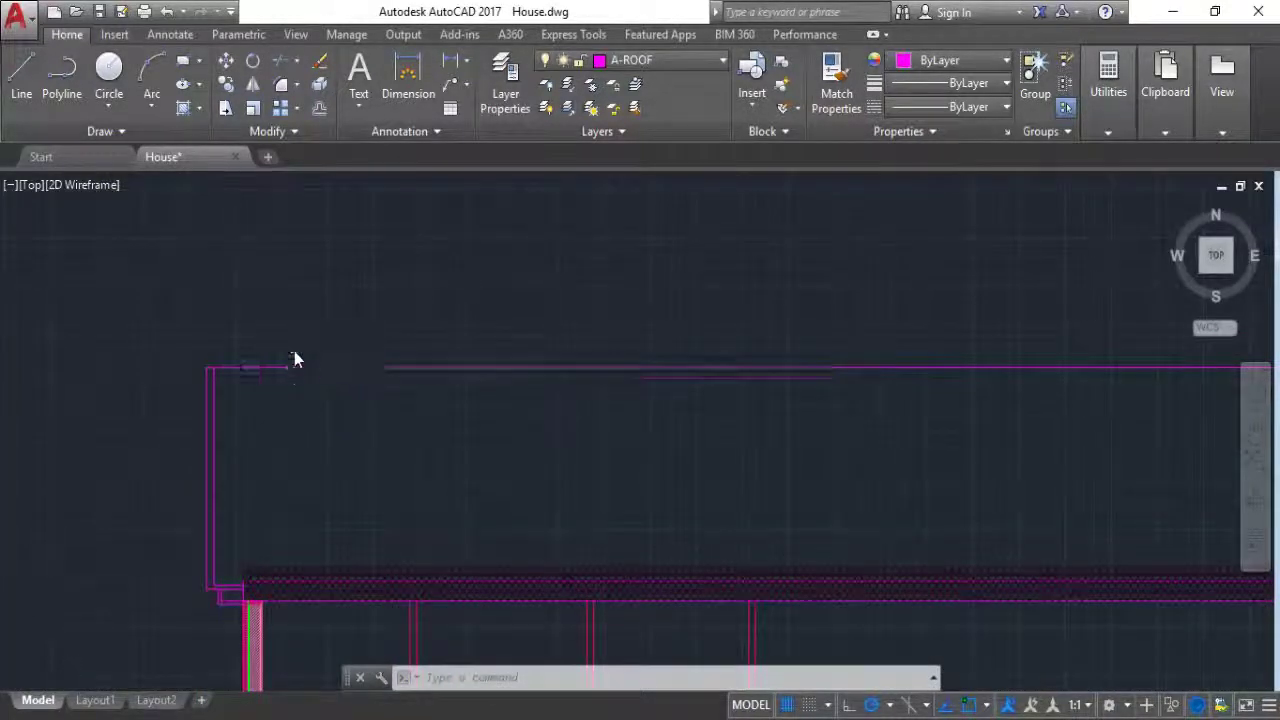
scroll(294, 355, up, 3)
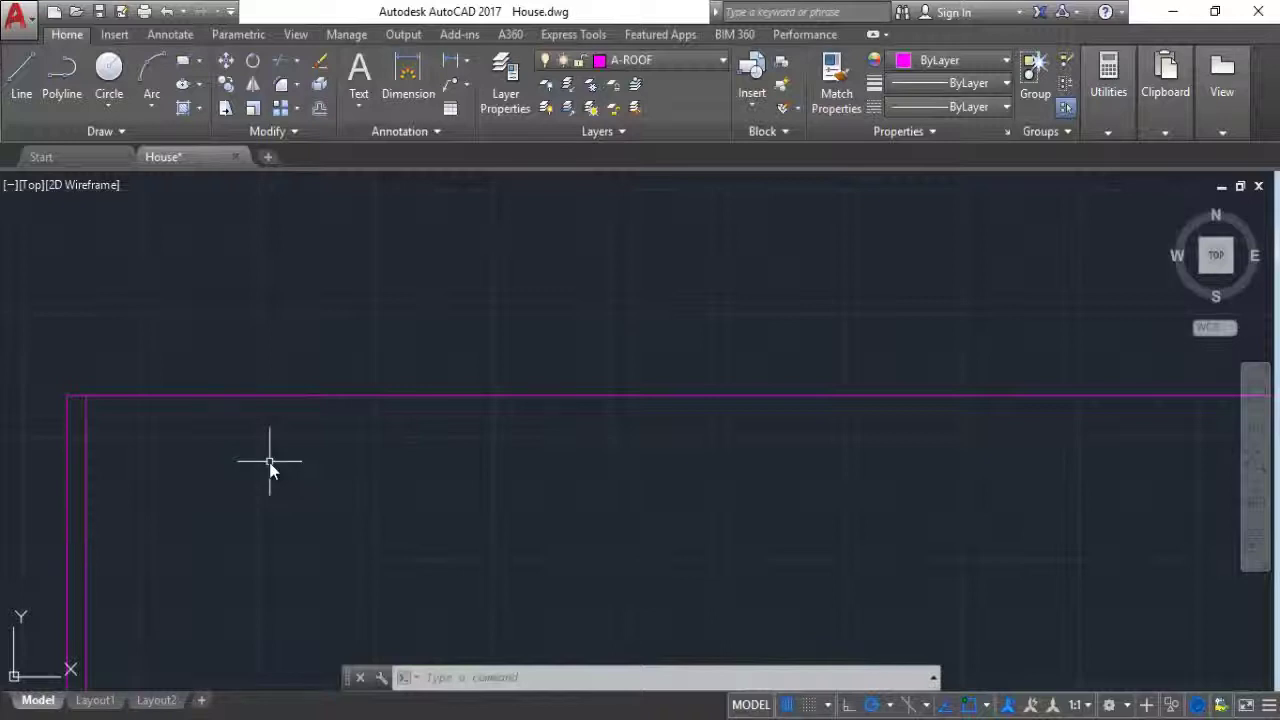
text(o)
key(Return)
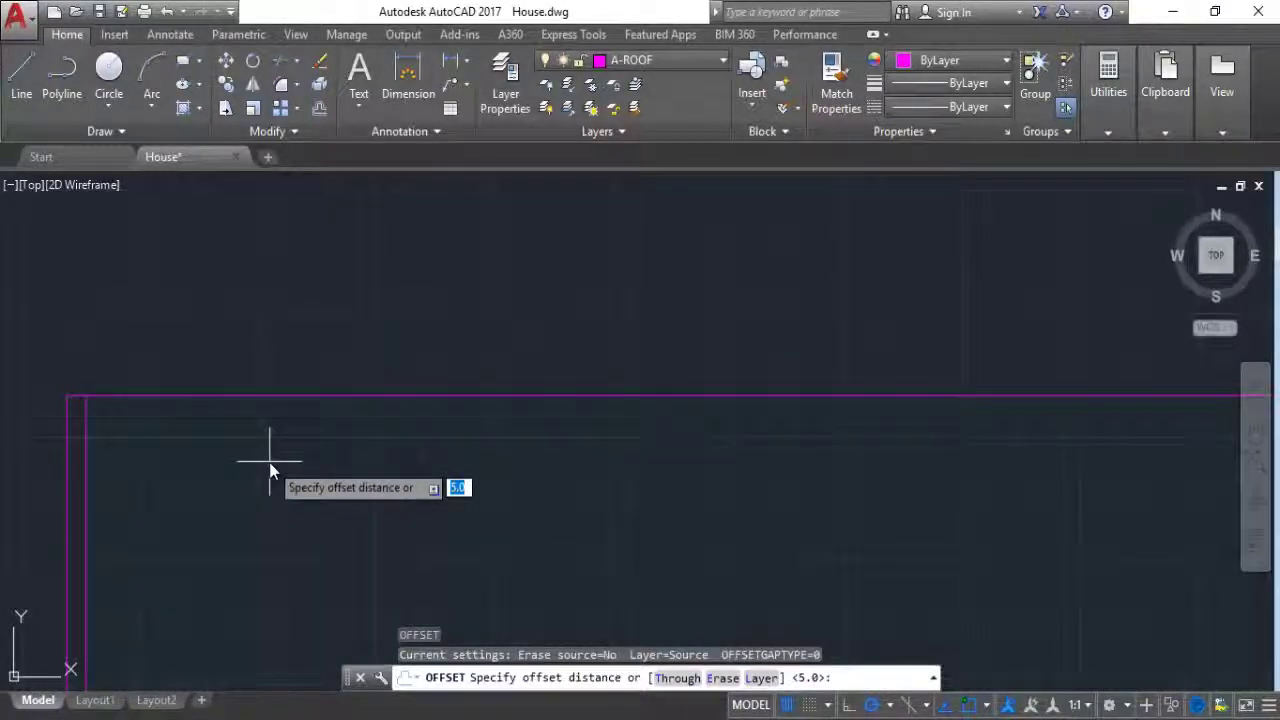
text(2)
key(Return)
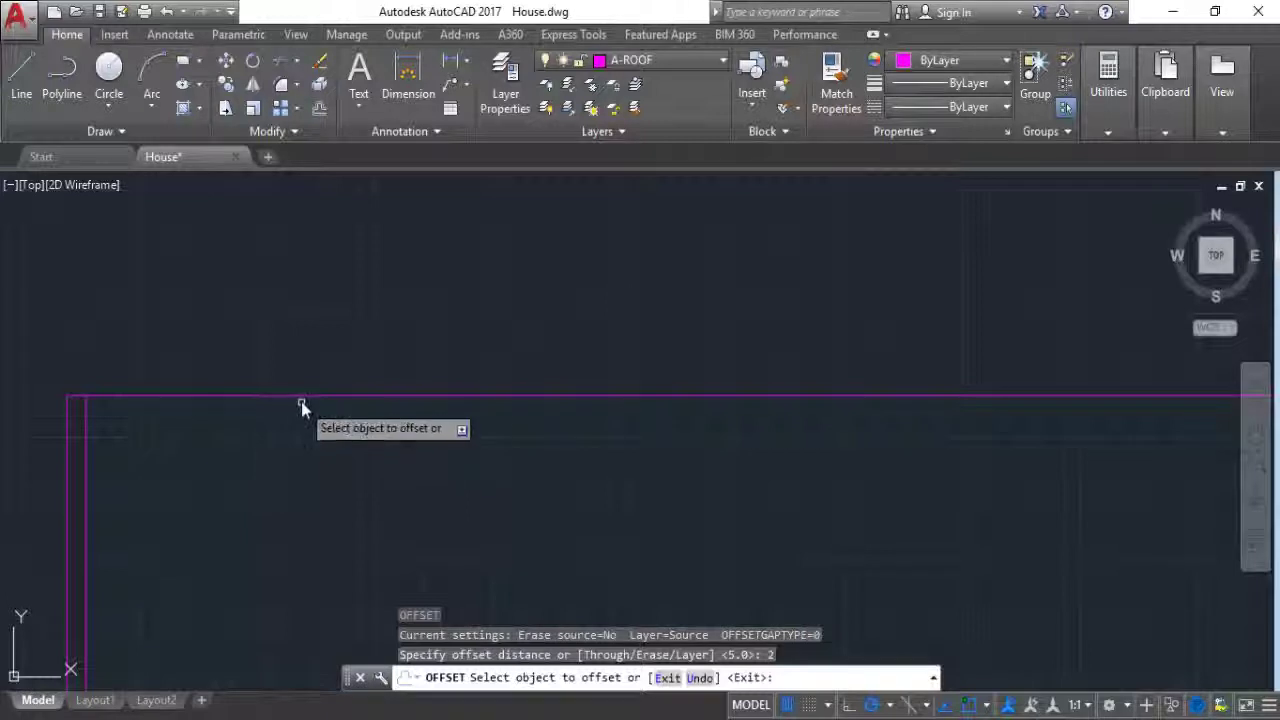
click(301, 398)
click(300, 484)
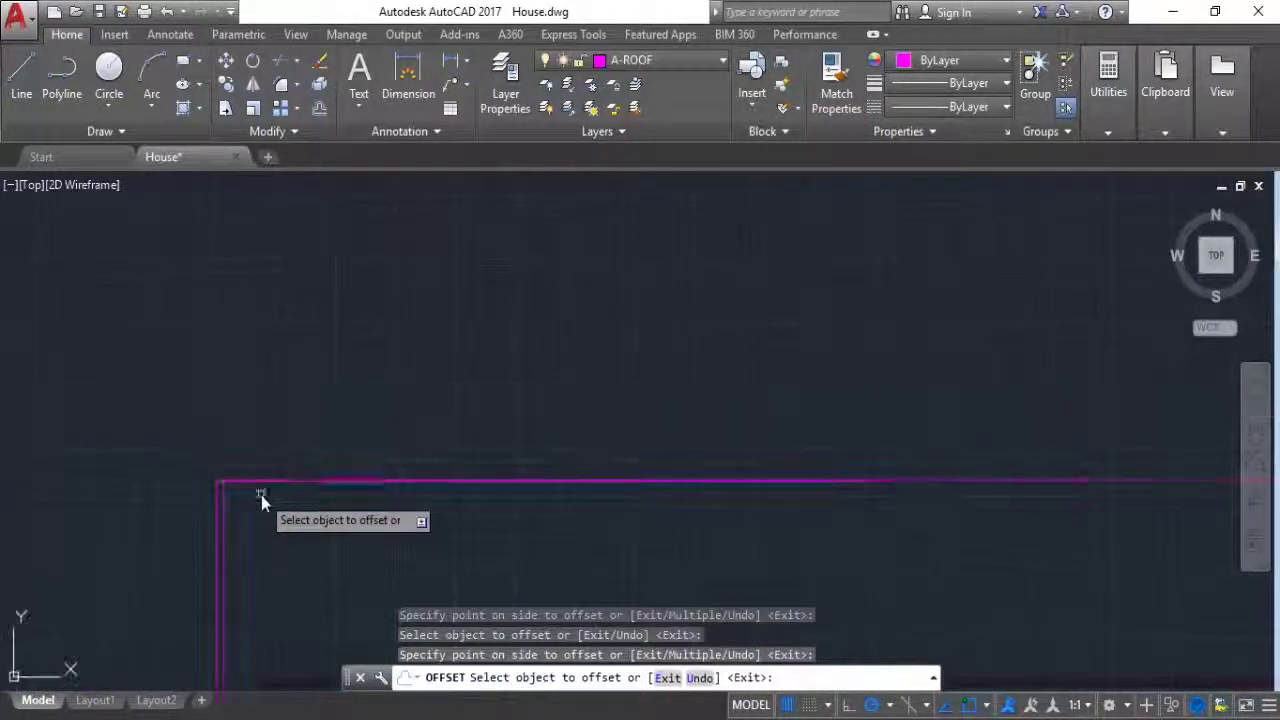
scroll(260, 497, down, 5)
scroll(554, 517, up, 5)
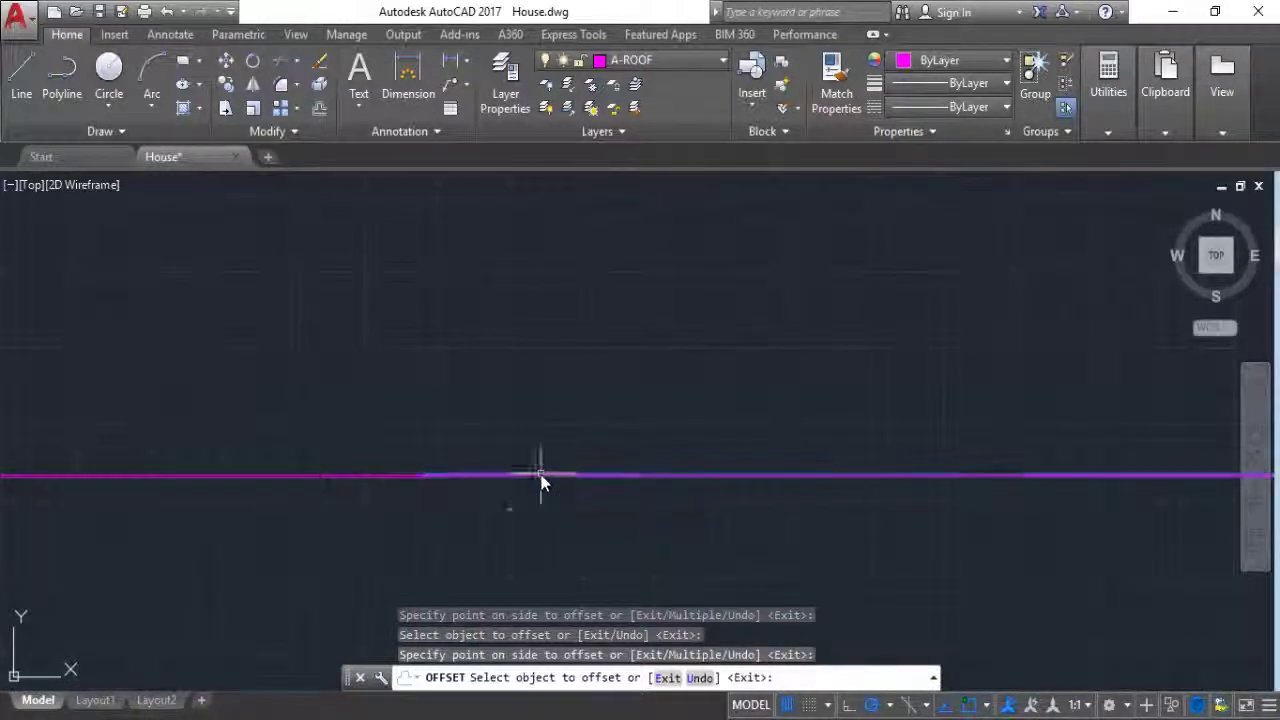
click(541, 478)
click(536, 515)
scroll(470, 518, down, 3)
scroll(680, 514, up, 3)
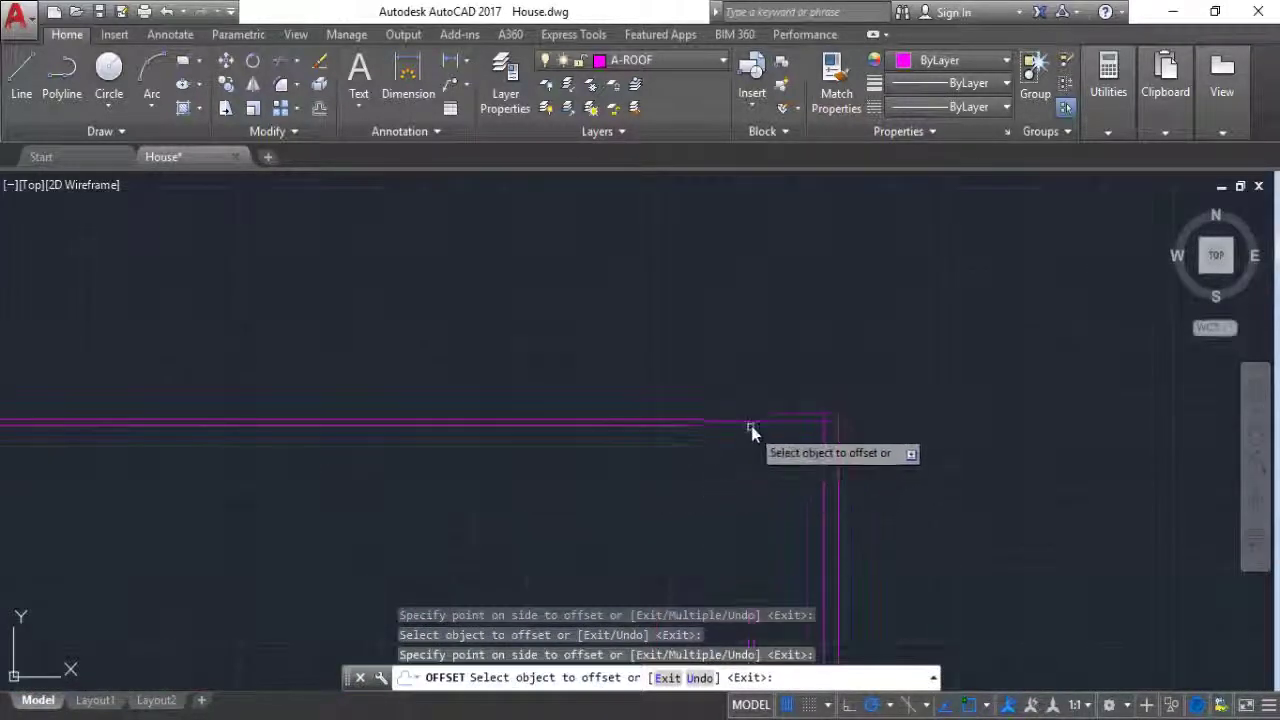
click(737, 423)
click(733, 505)
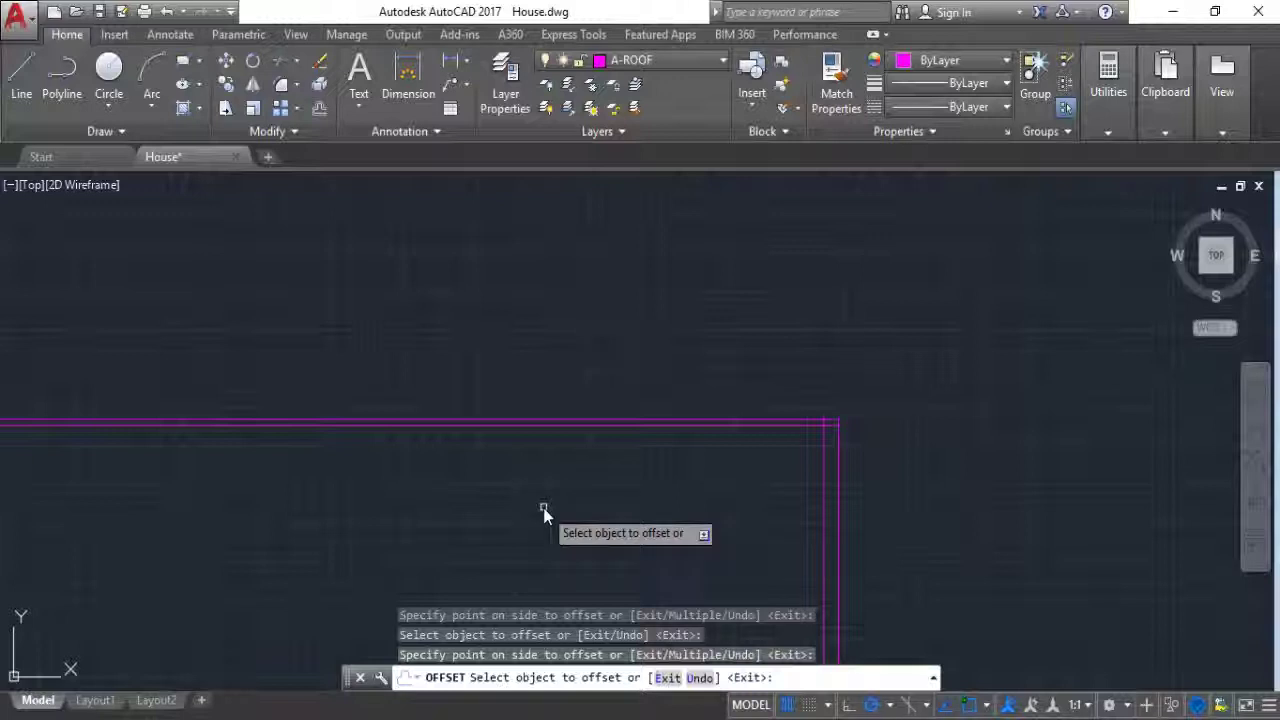
key(Escape)
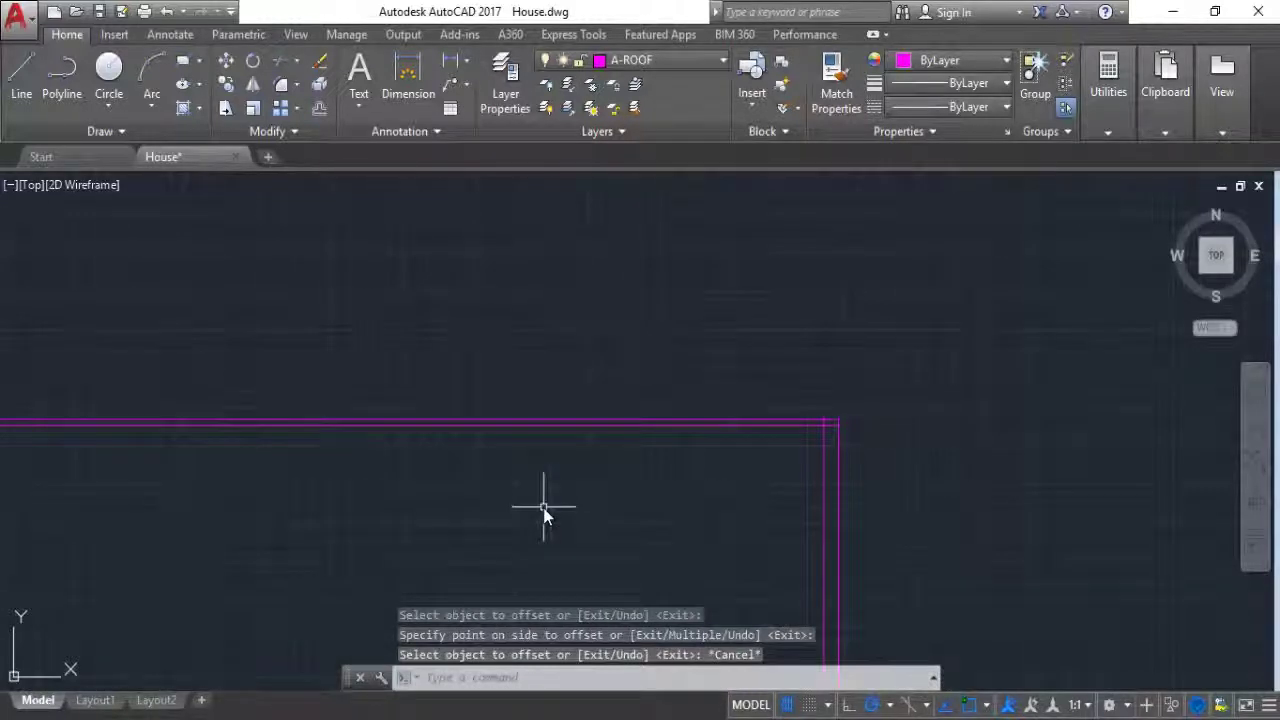
Step: Offset two of the inner roof lines a further 6 units inward
text(p)
key(Return)
key(Escape)
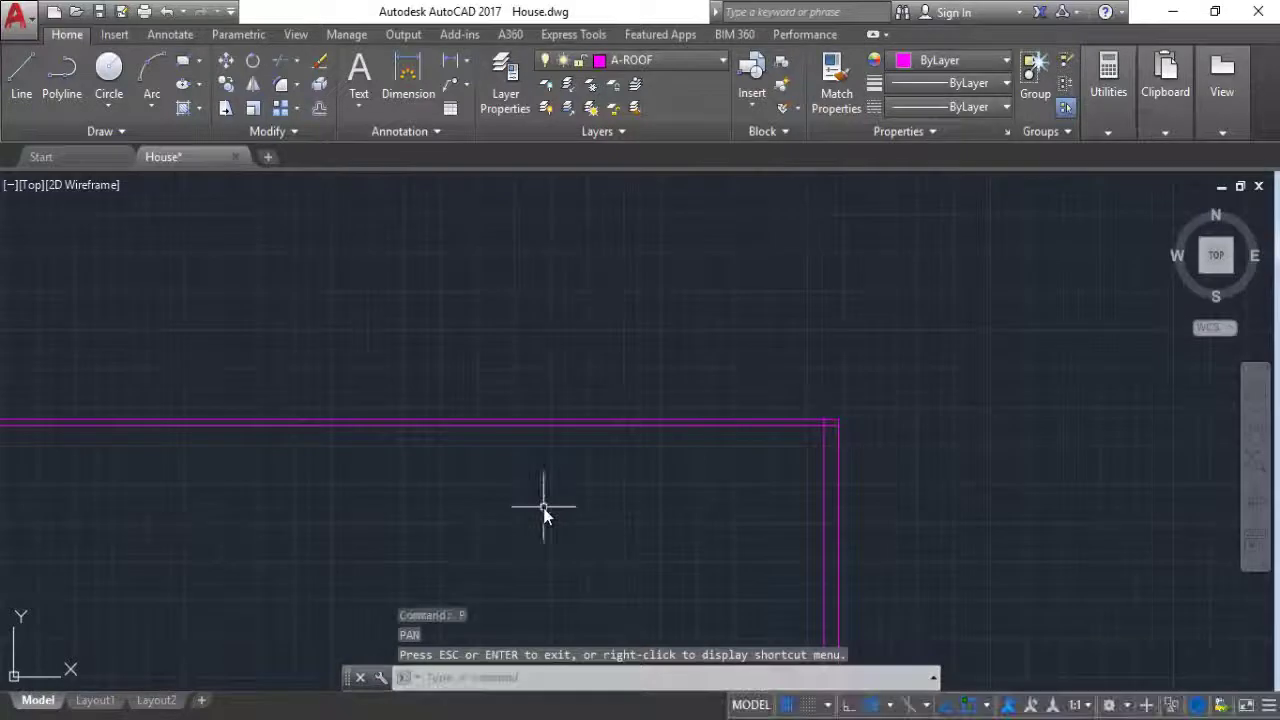
text(o)
key(Return)
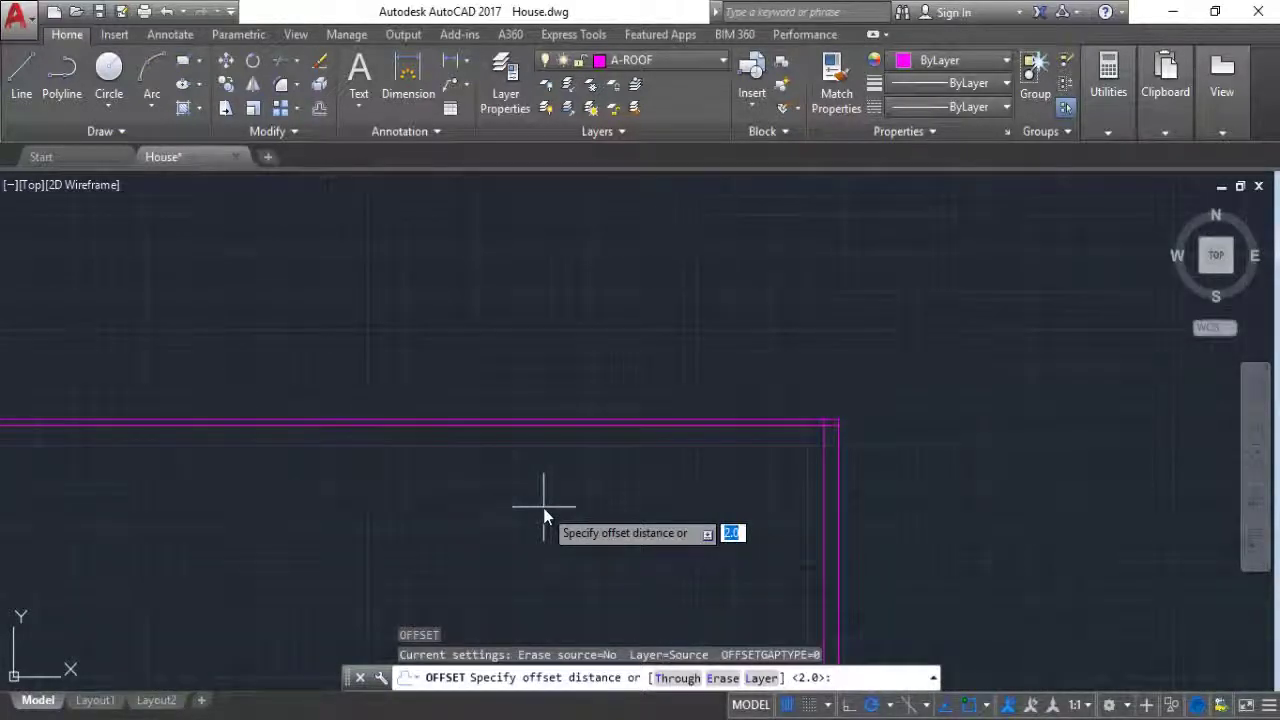
text(6)
key(Return)
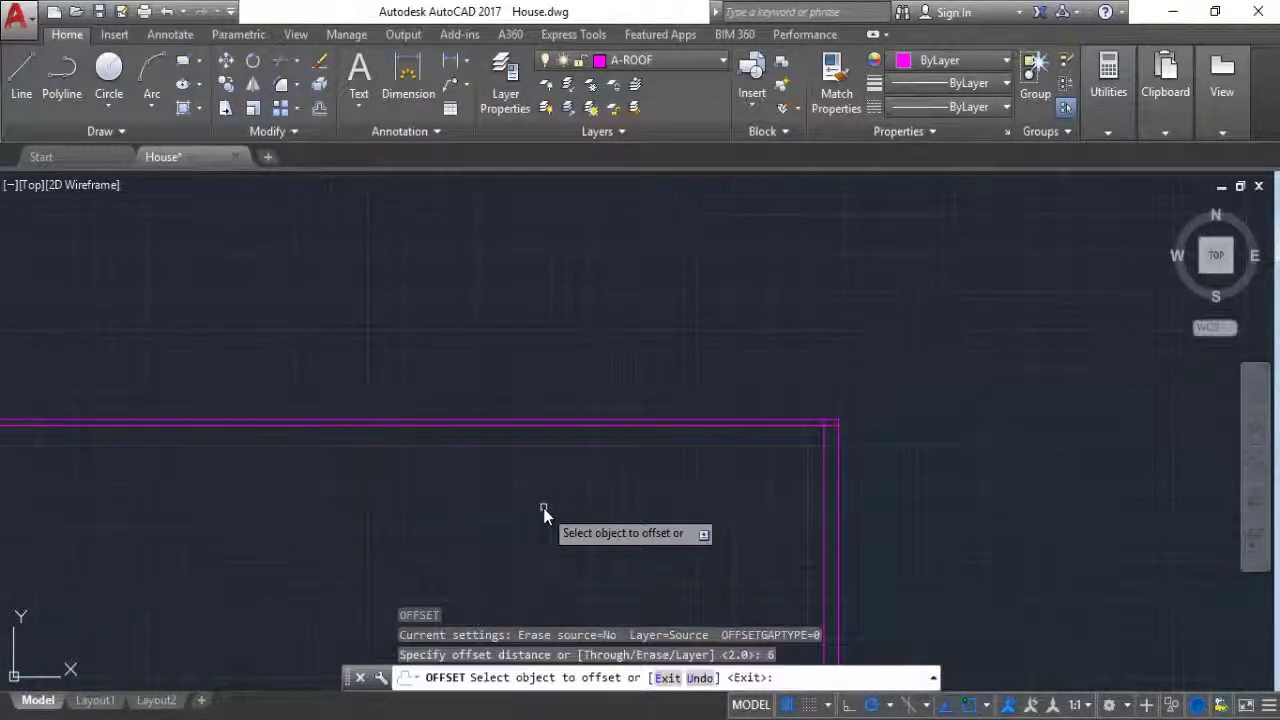
click(586, 428)
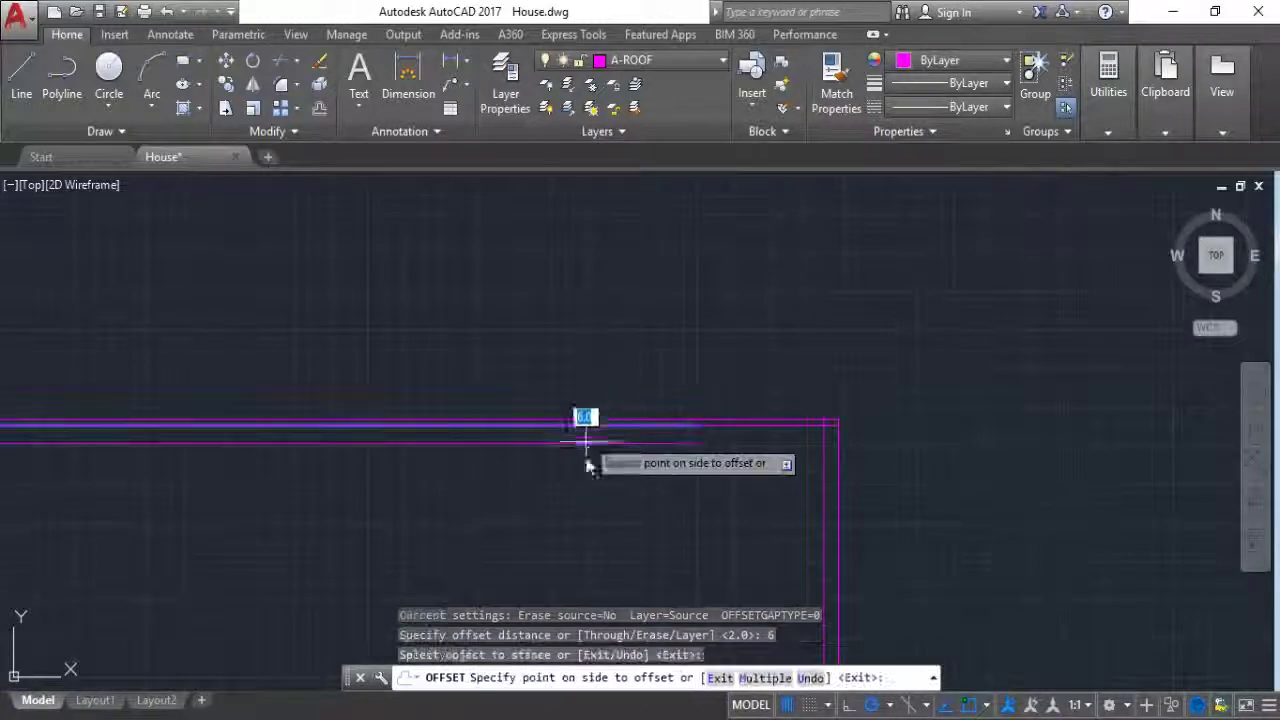
click(615, 527)
click(765, 427)
click(765, 486)
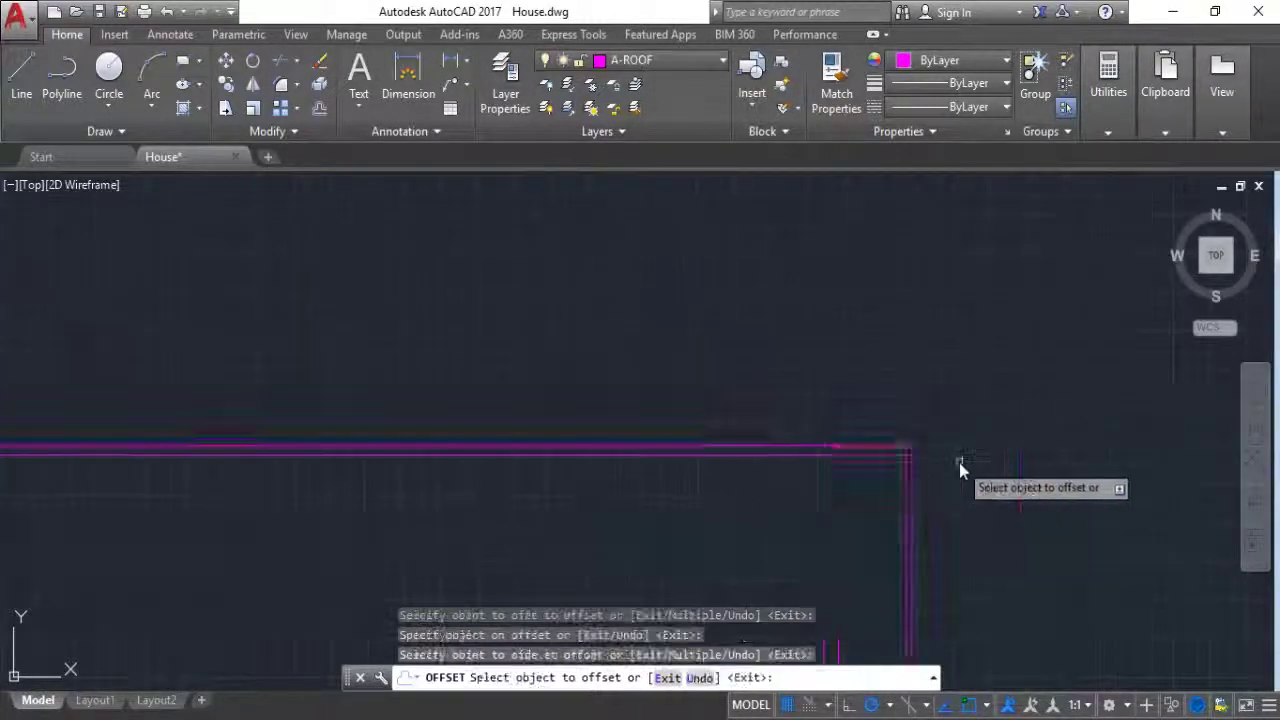
Step: Offset the horizontal roof line and the upper eave line 6 units downward
scroll(257, 452, up, 4)
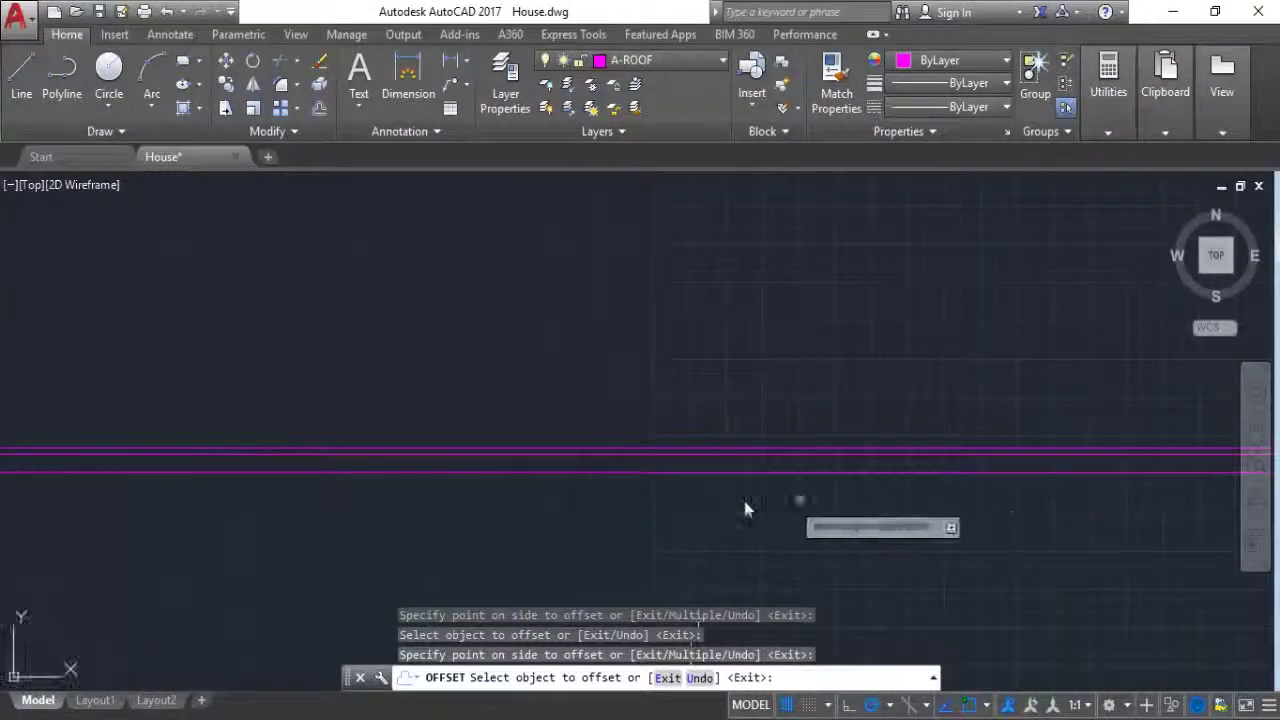
middle_drag(742, 500, 735, 538)
scroll(271, 528, up, 3)
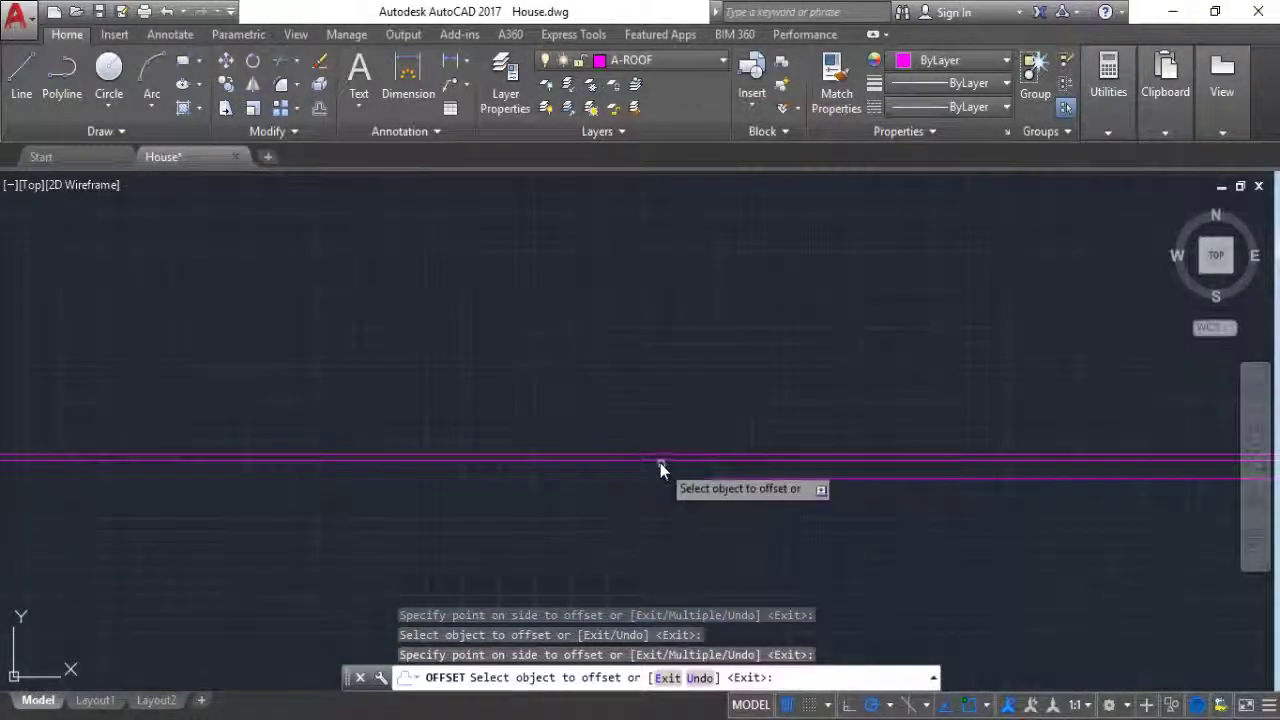
click(660, 463)
click(655, 515)
scroll(790, 510, down, 3)
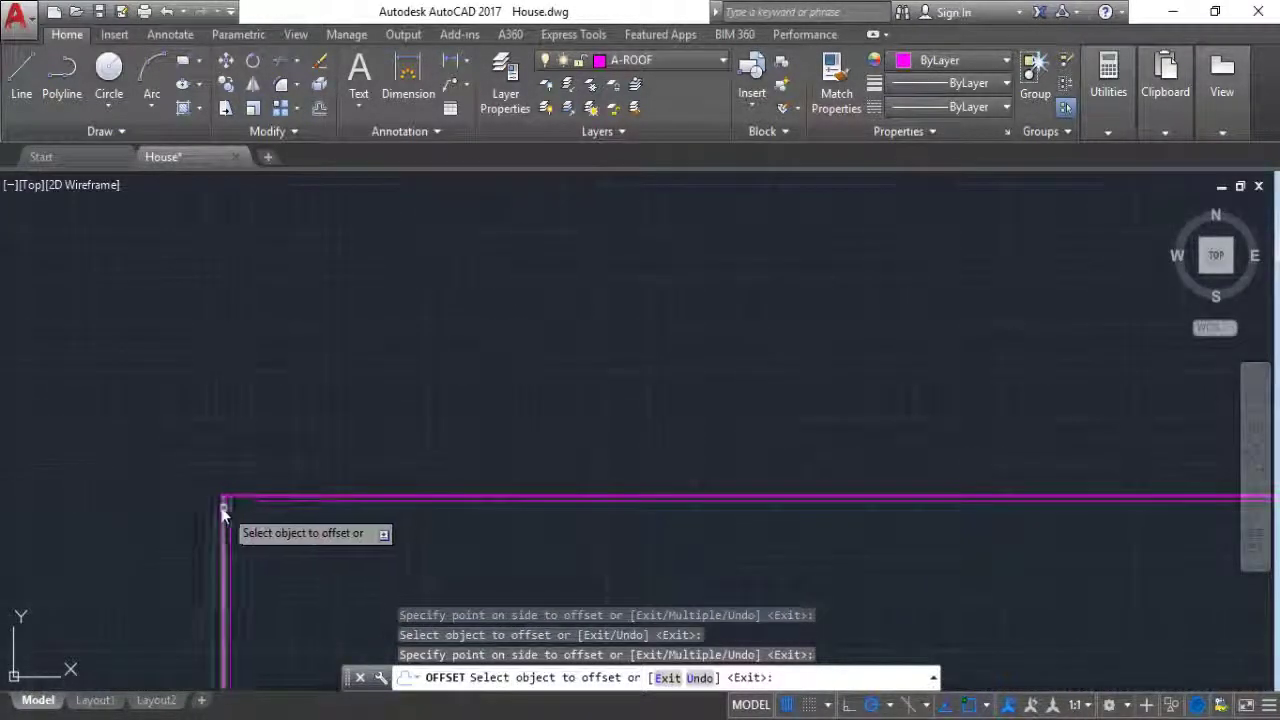
scroll(222, 510, up, 2)
scroll(380, 450, up, 1)
click(401, 433)
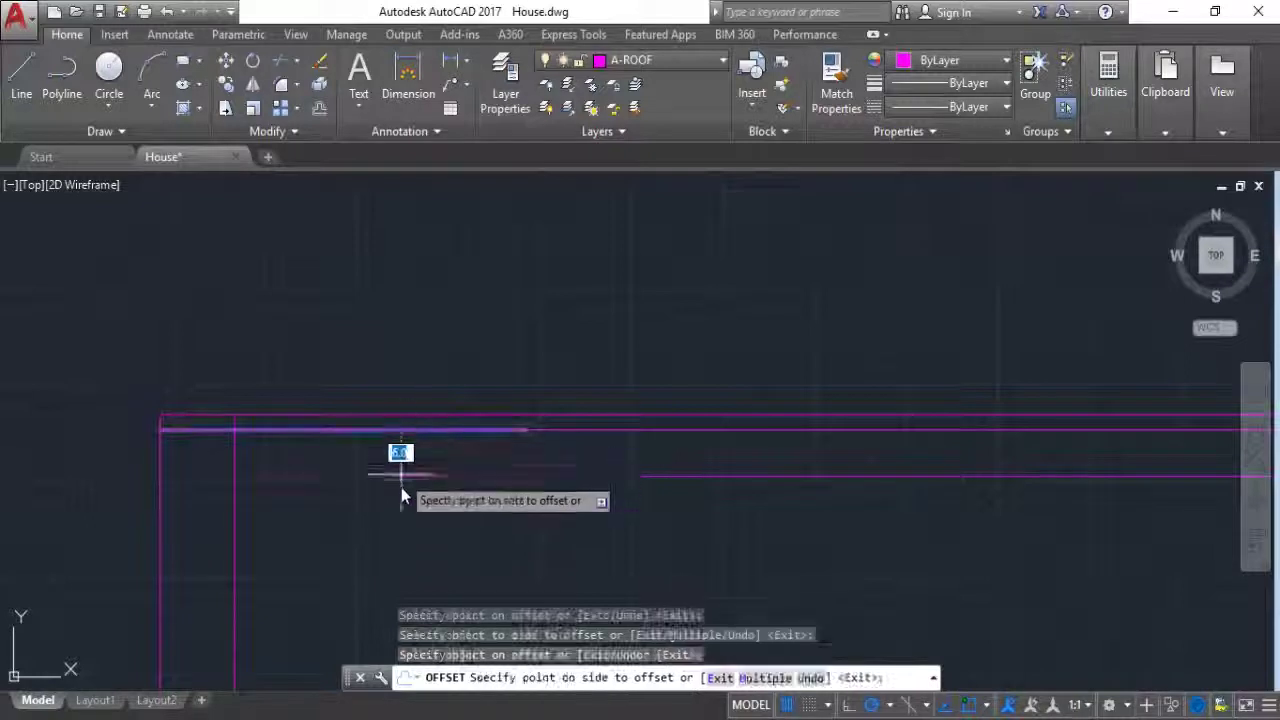
click(405, 492)
key(Escape)
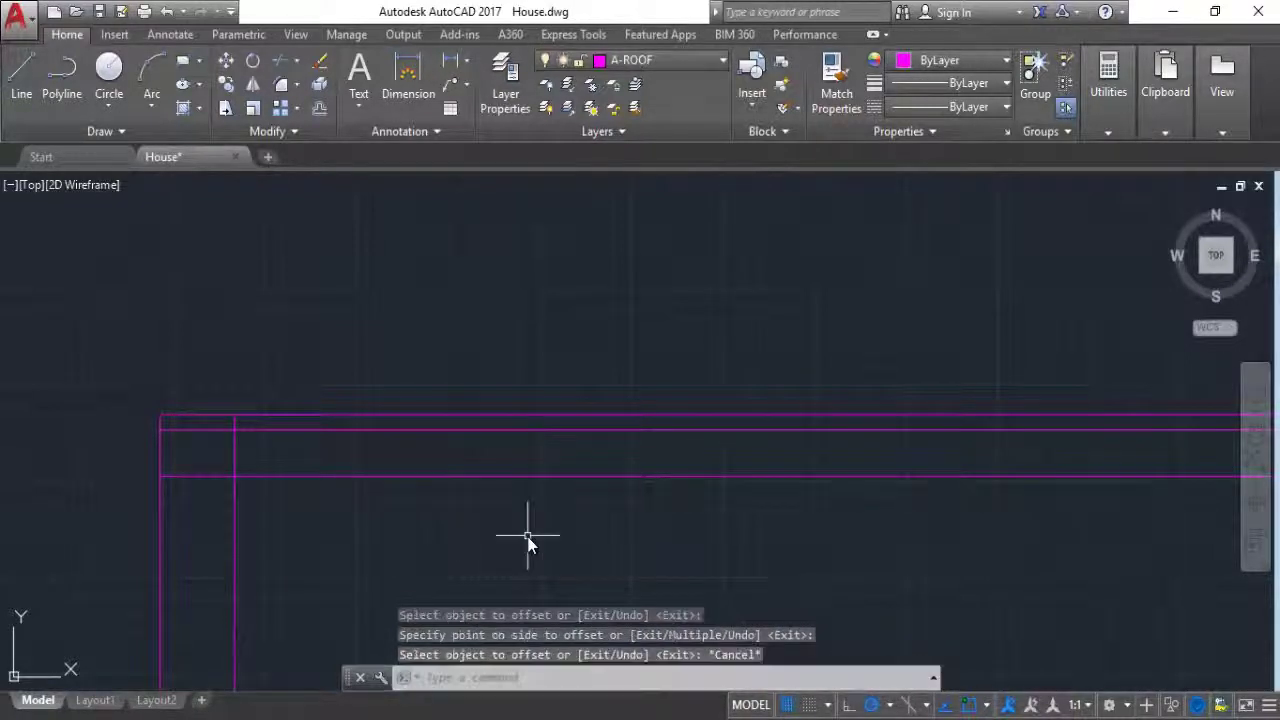
Step: Draw a vertical line from the eave's bottom-left inner corner up to its top-left corner
scroll(353, 240, down, 5)
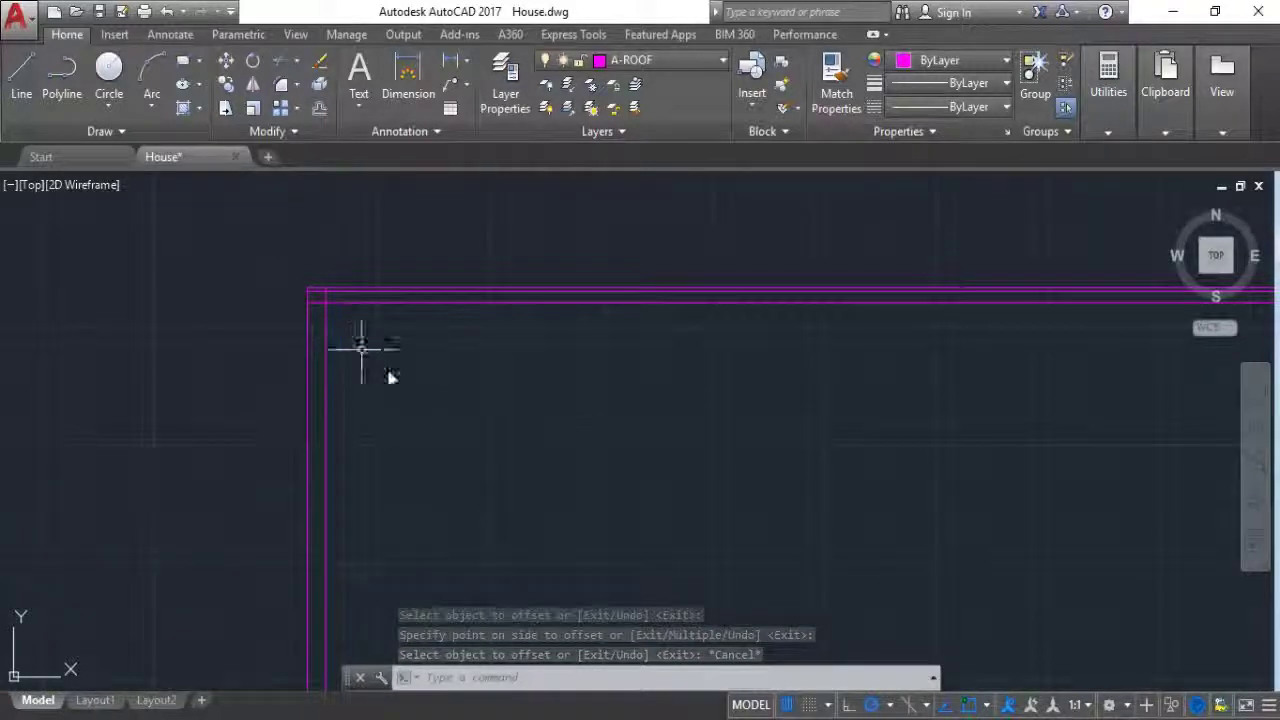
scroll(407, 355, down, 1)
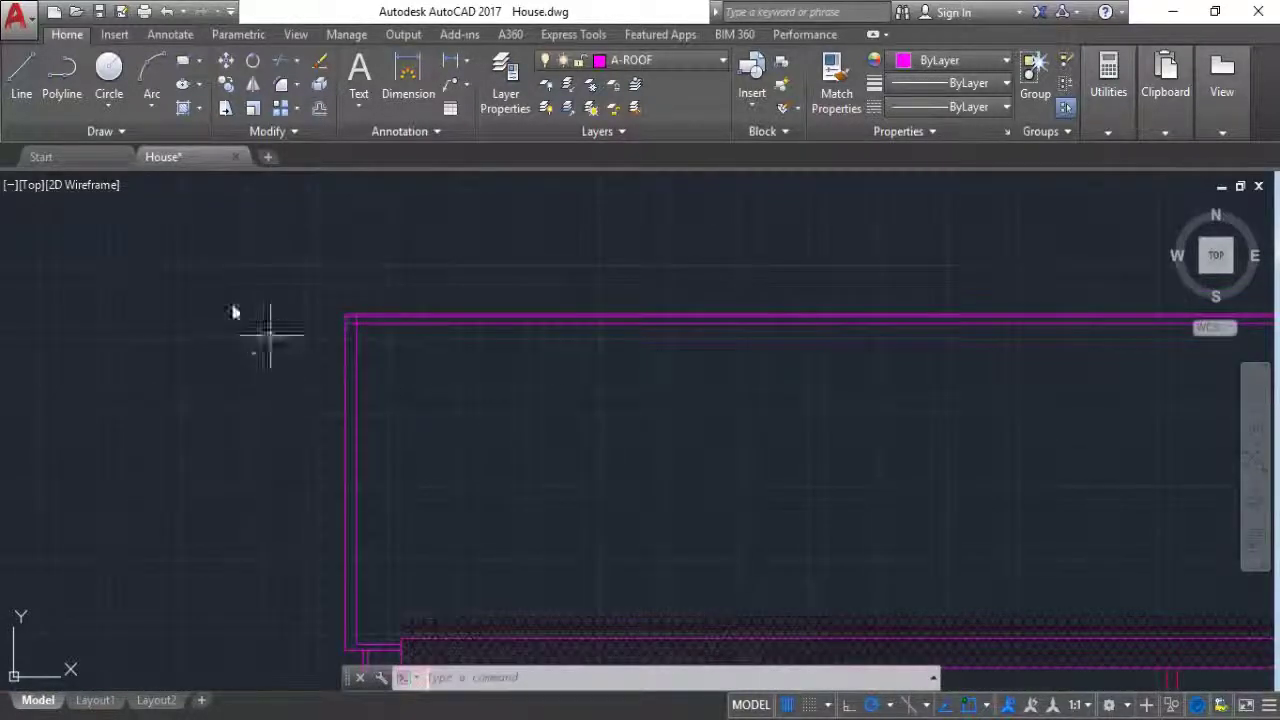
click(20, 80)
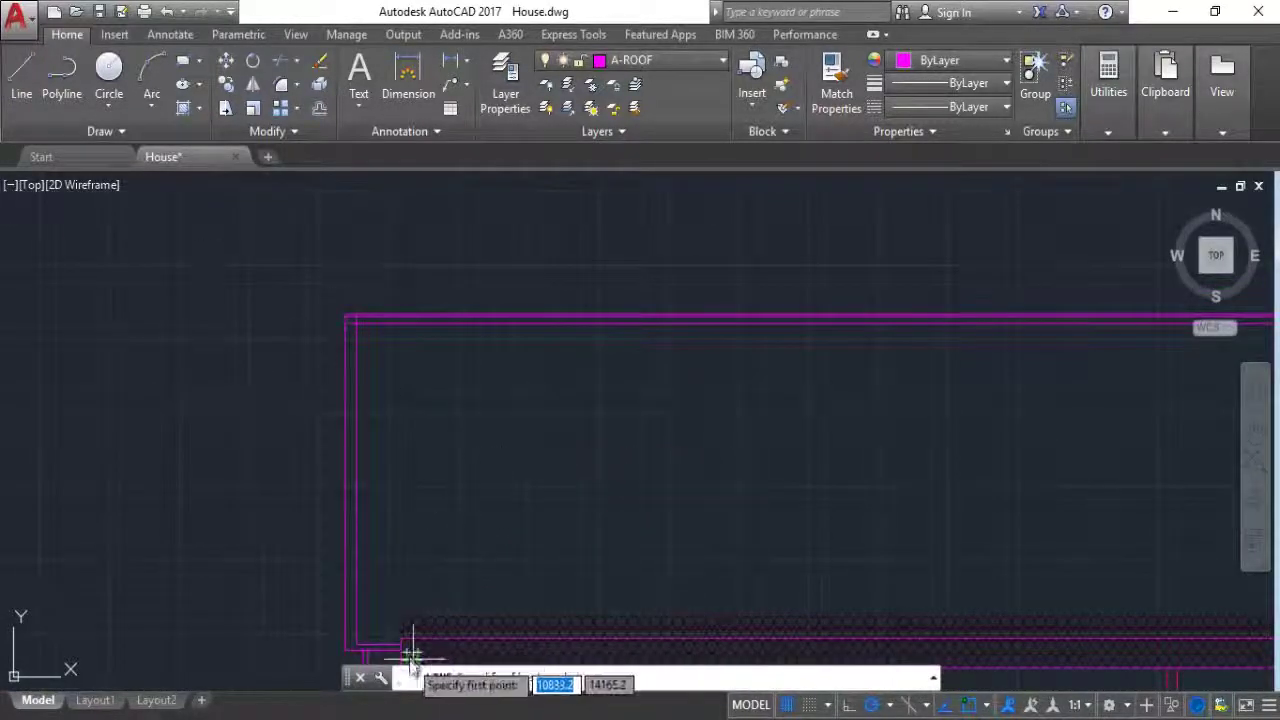
scroll(405, 655, up, 1)
click(393, 621)
scroll(393, 621, down, 1)
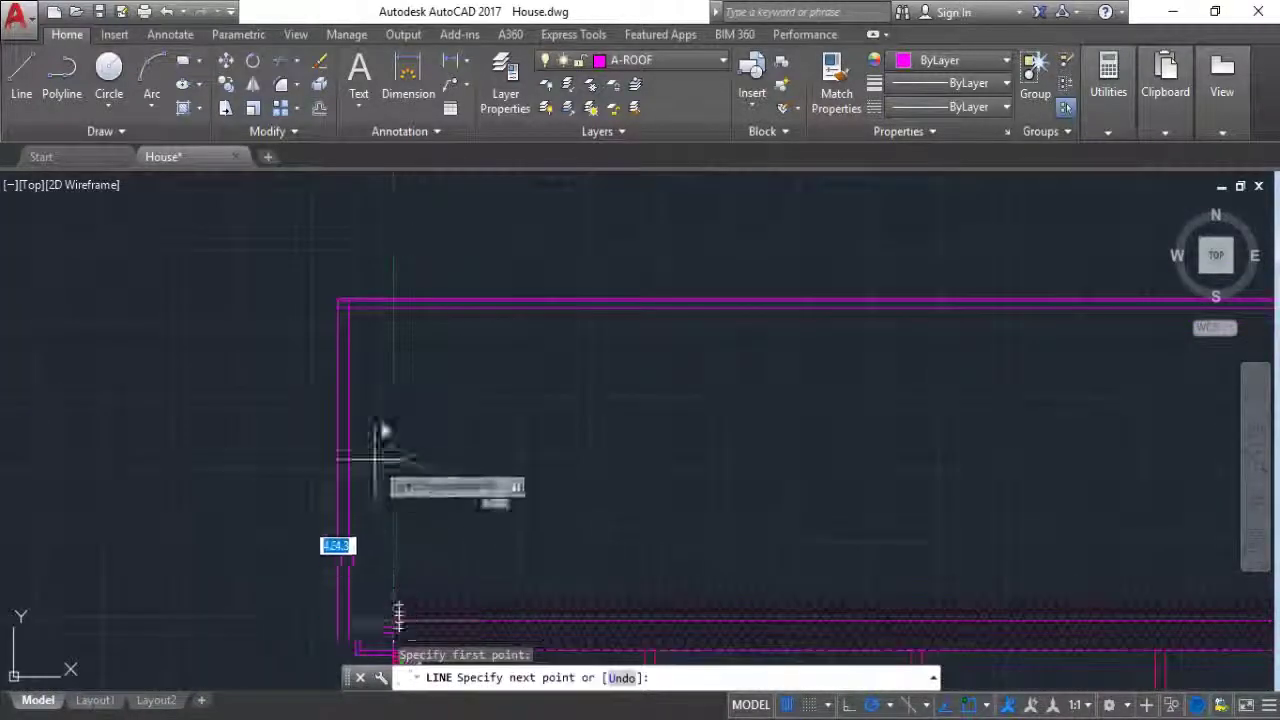
click(394, 311)
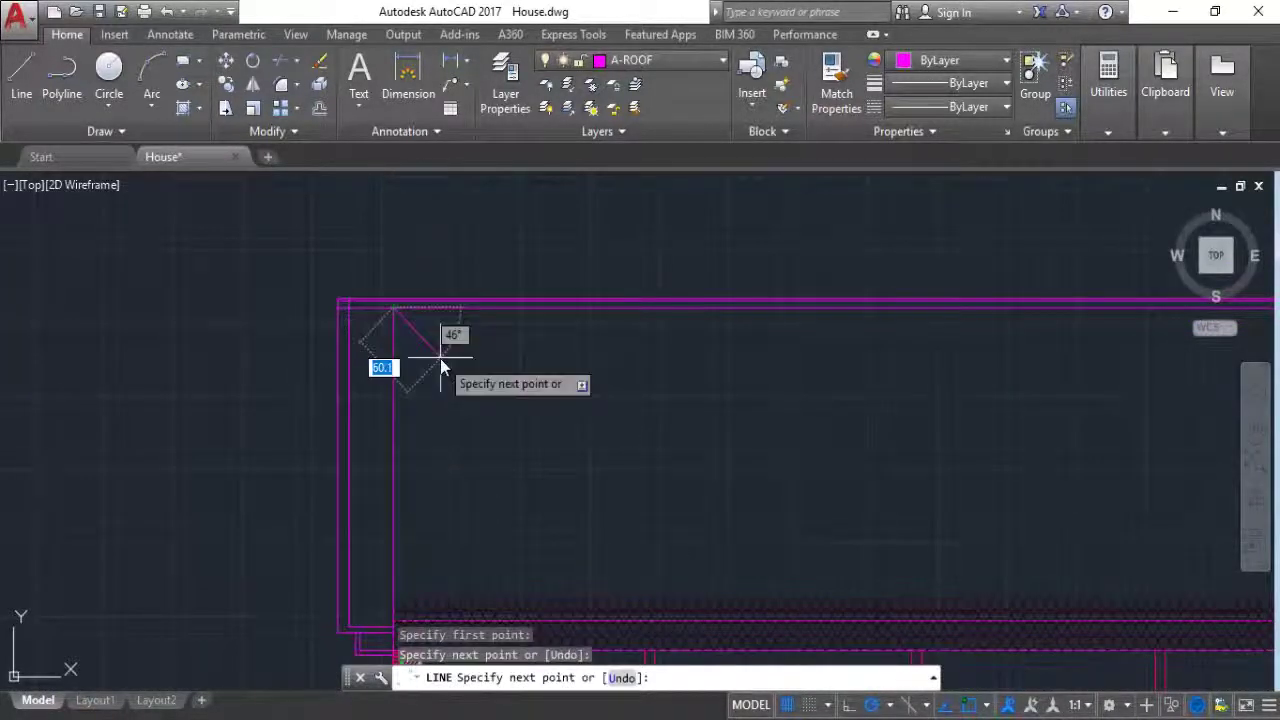
key(Escape)
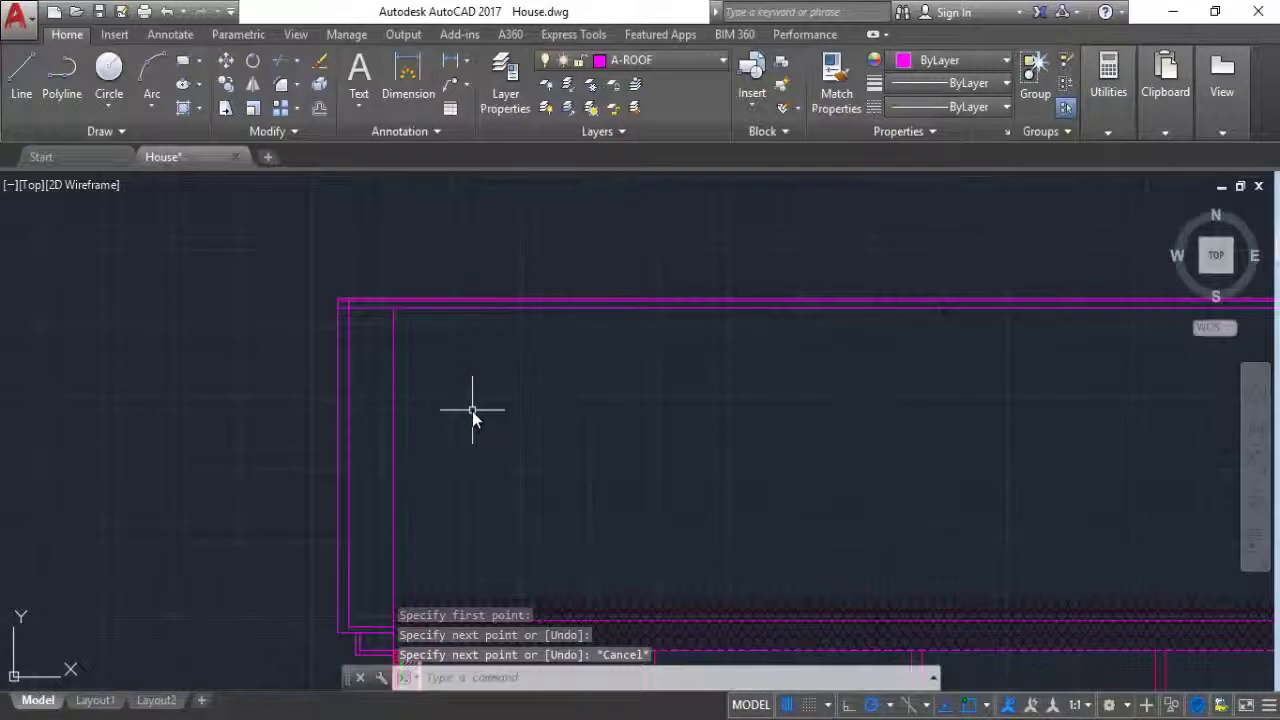
Step: Offset that vertical line 6 units to the right
text(o)
key(Return)
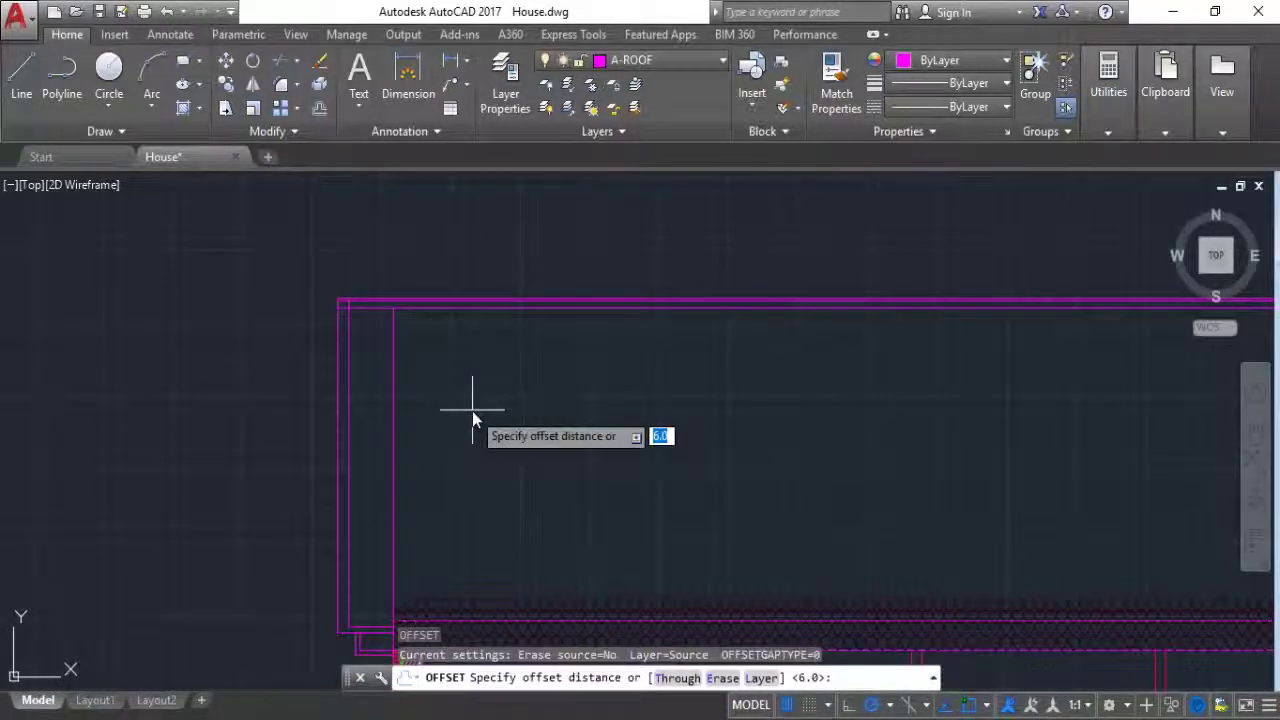
text(6)
key(Return)
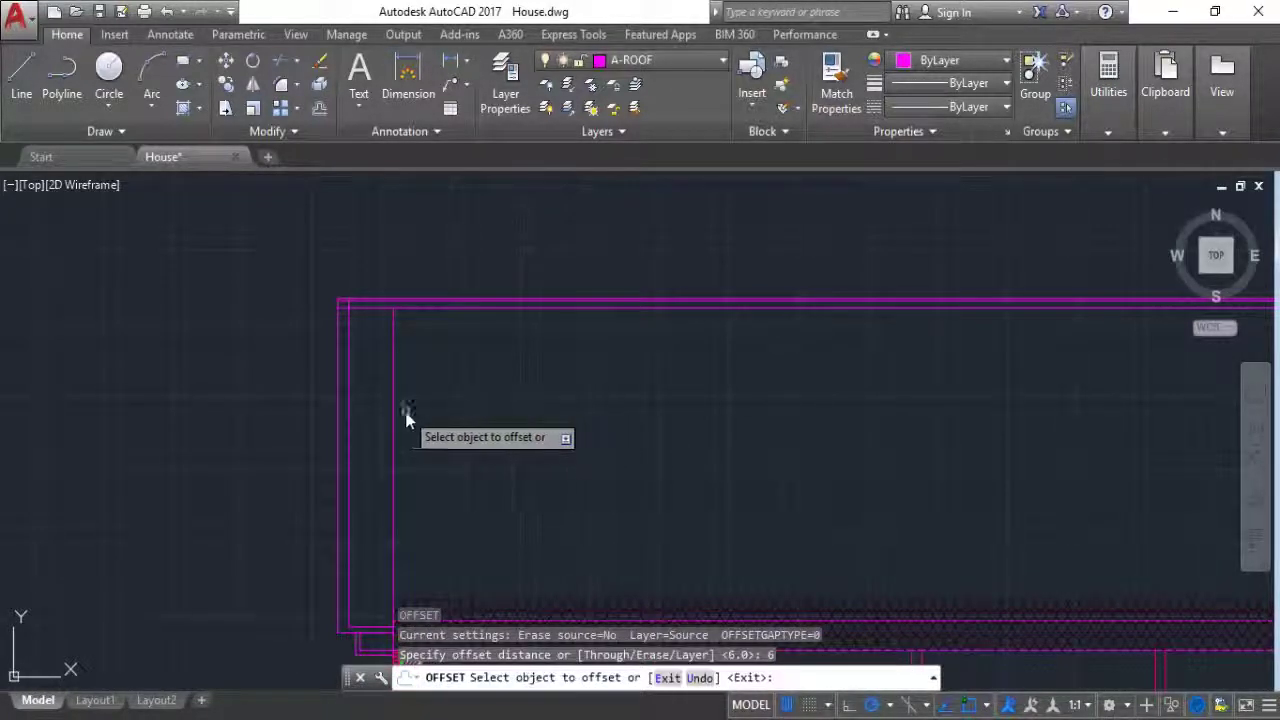
click(393, 412)
click(462, 422)
key(Escape)
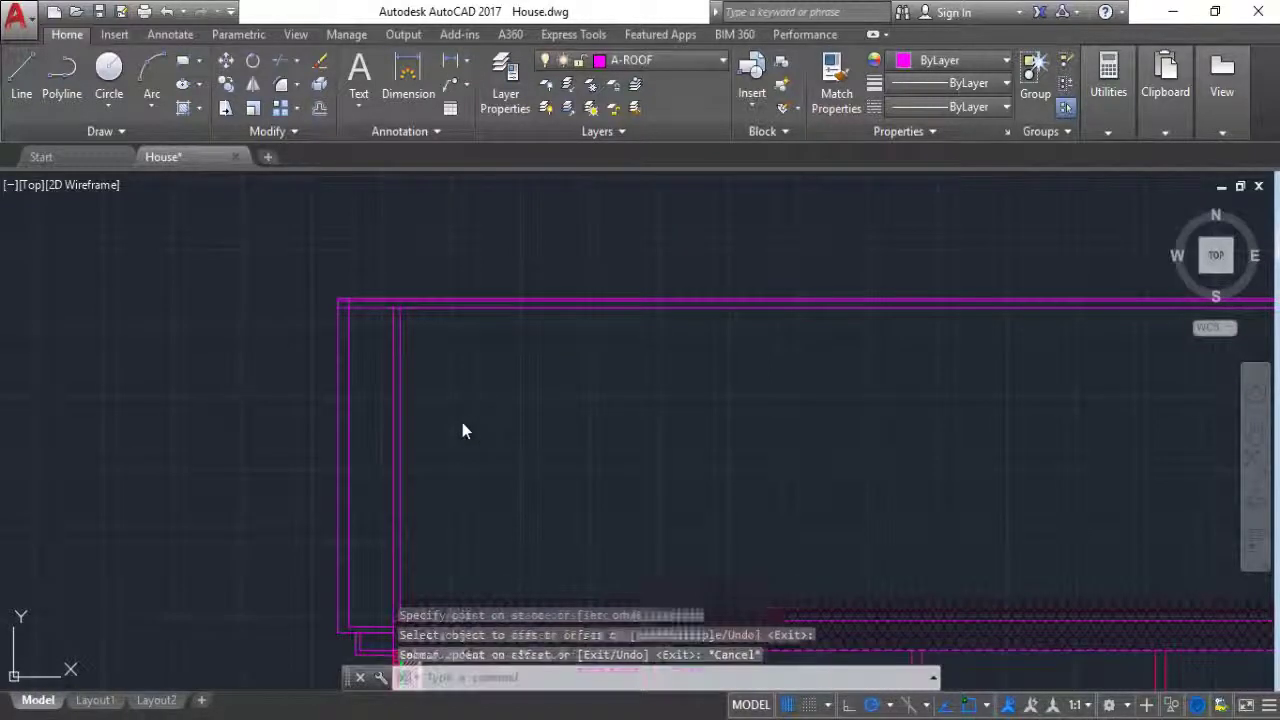
key(Escape)
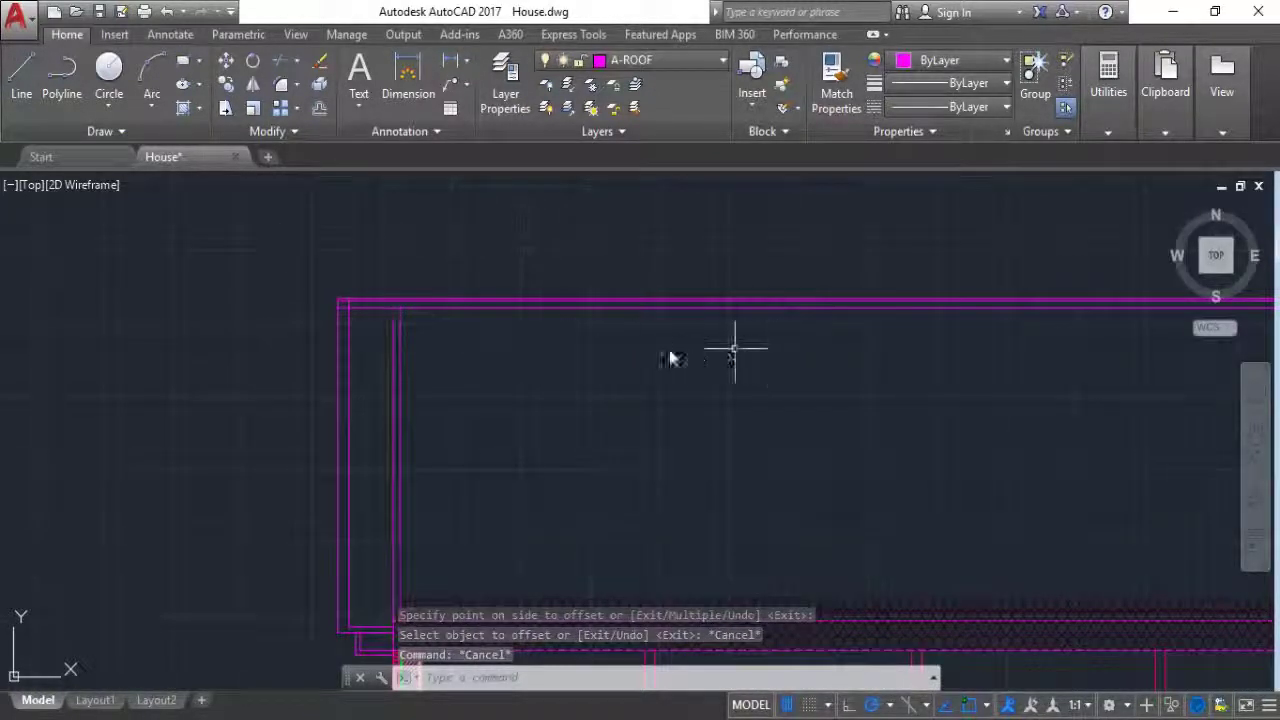
Step: Select the first rafter pair together with its short top line
click(21, 75)
scroll(414, 286, up, 3)
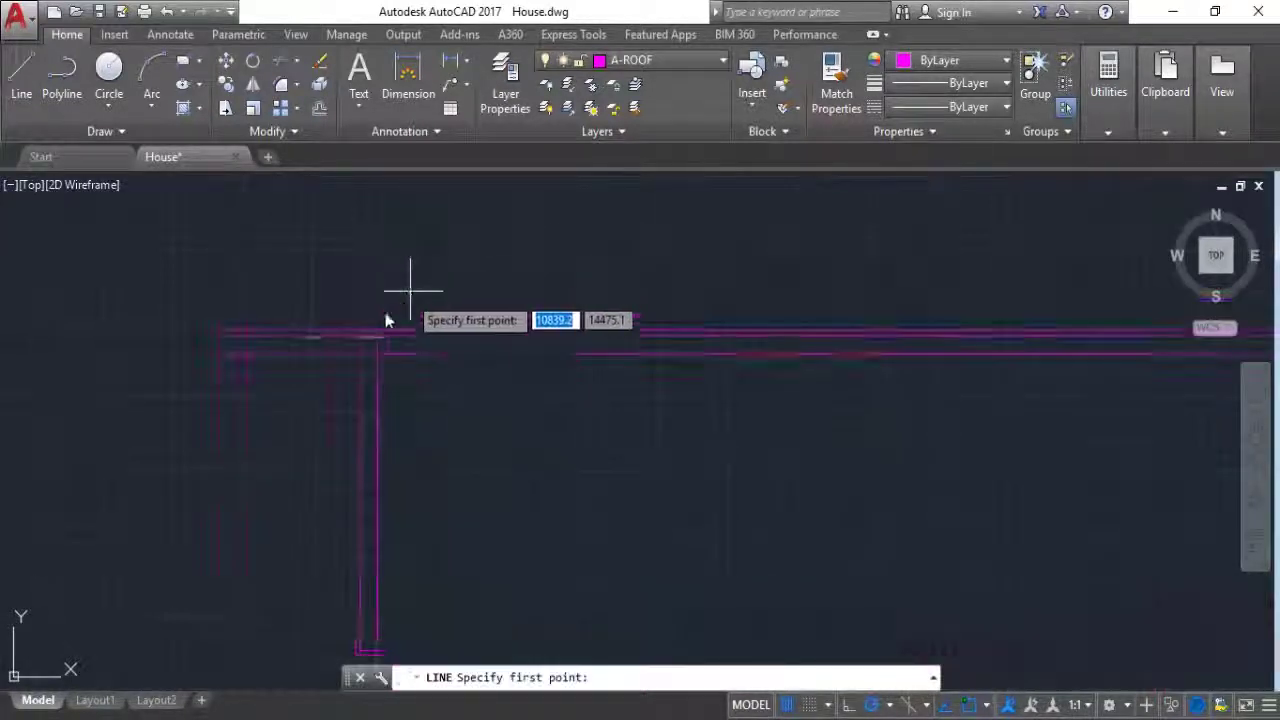
scroll(351, 349, up, 1)
click(351, 354)
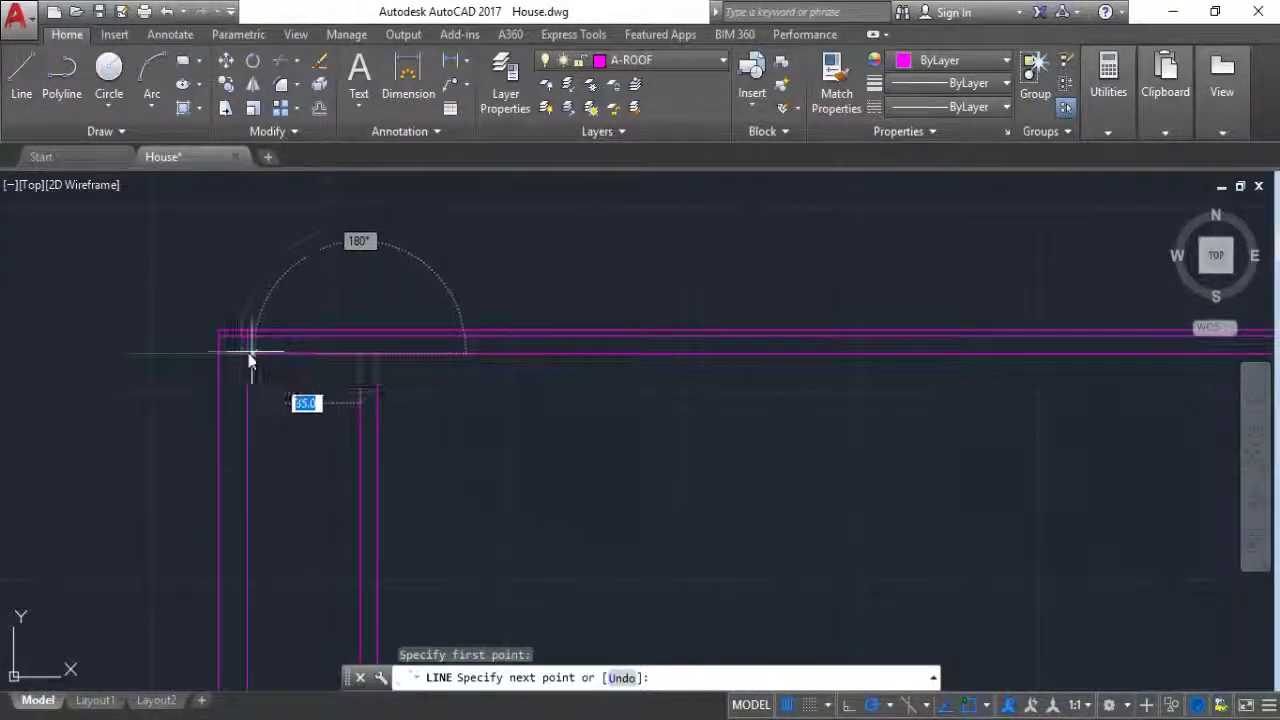
key(Escape)
click(400, 445)
click(307, 356)
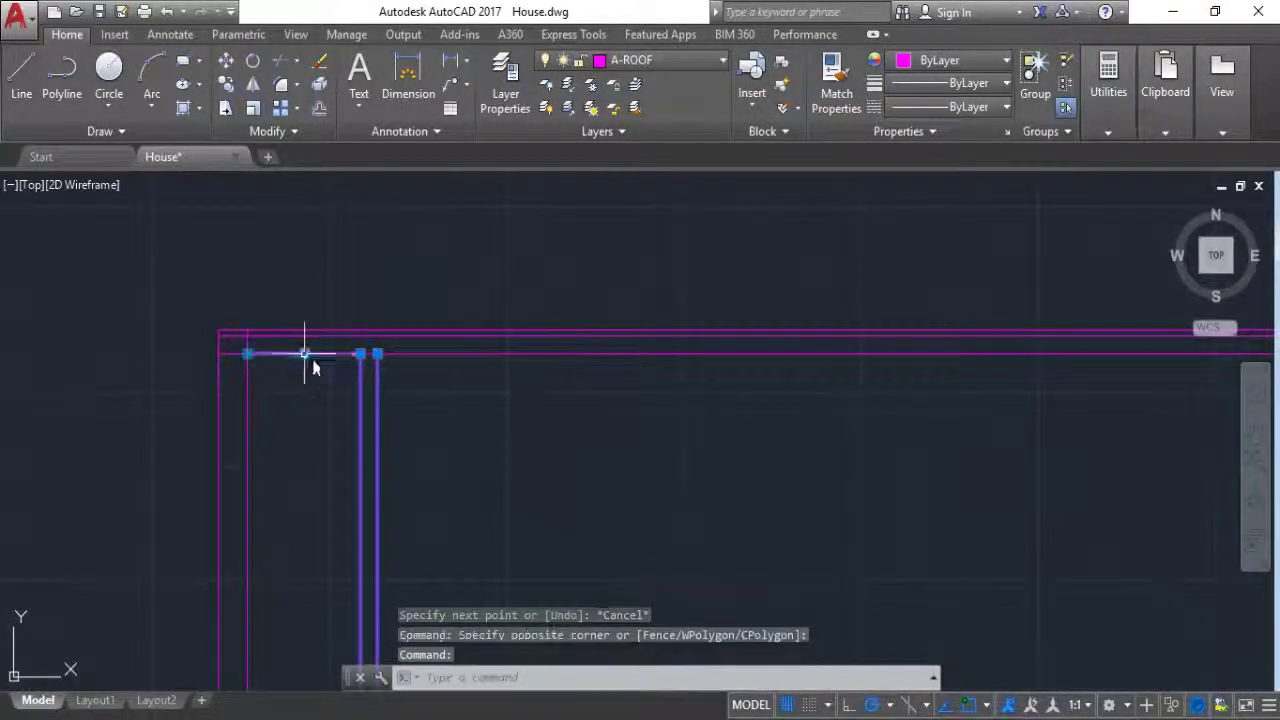
Step: Copy the rafter group to six evenly spaced positions rightward along the roof
text(cop)
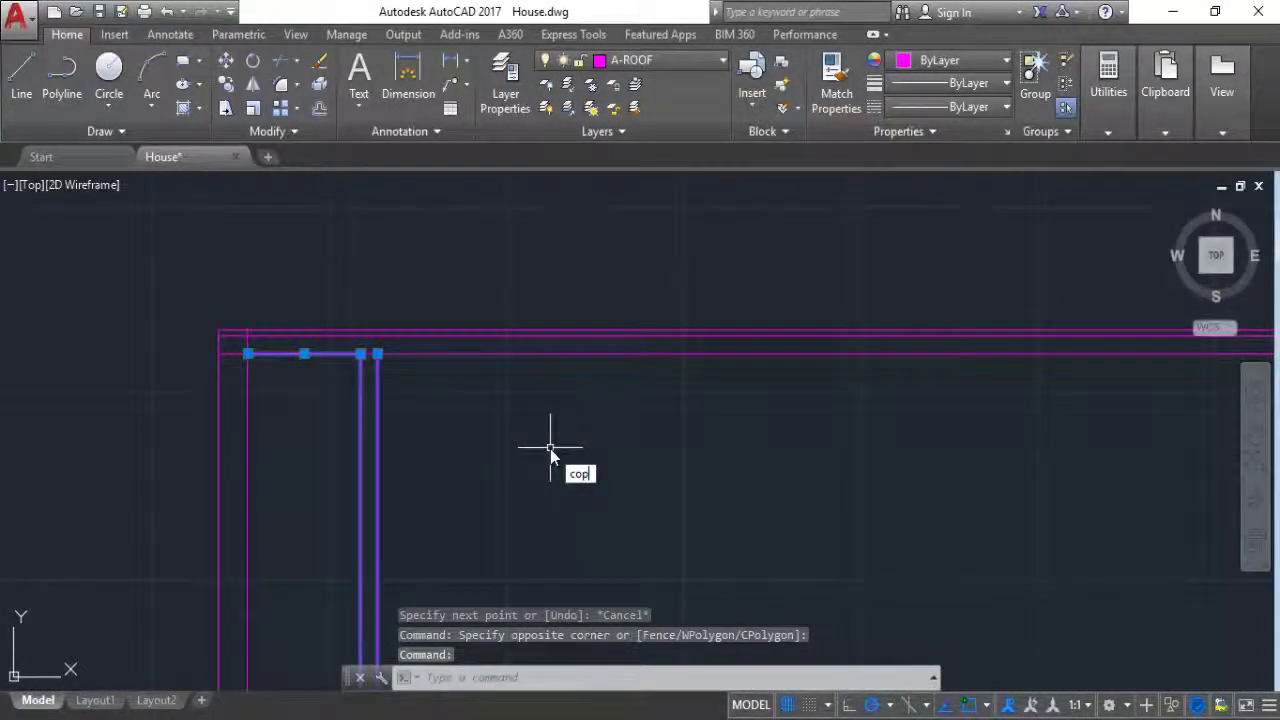
key(Return)
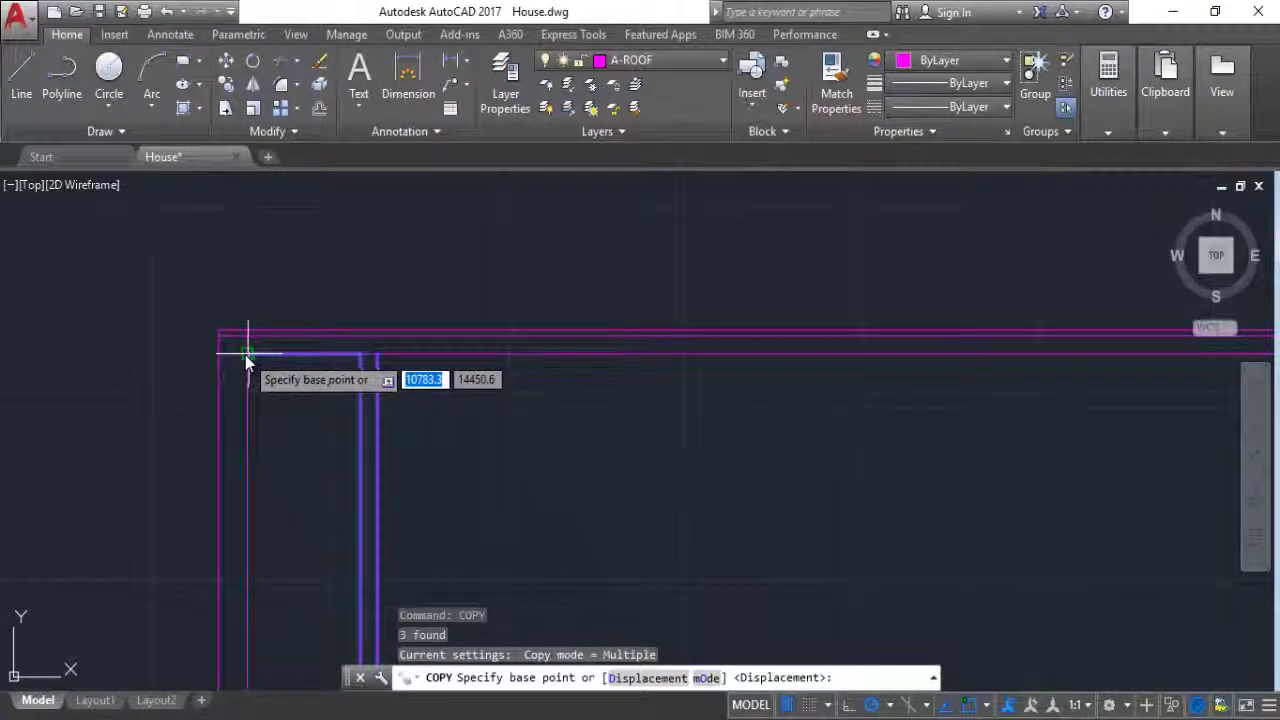
click(248, 353)
click(378, 353)
click(508, 353)
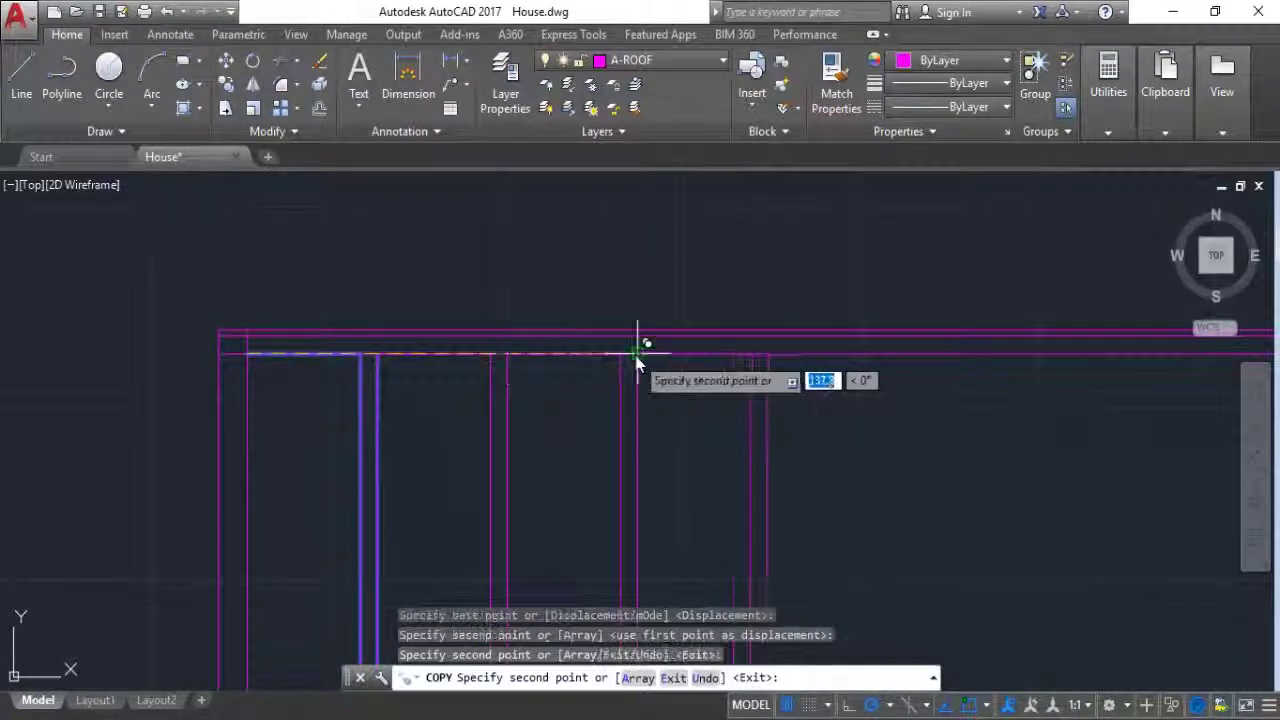
click(638, 353)
click(766, 353)
click(897, 353)
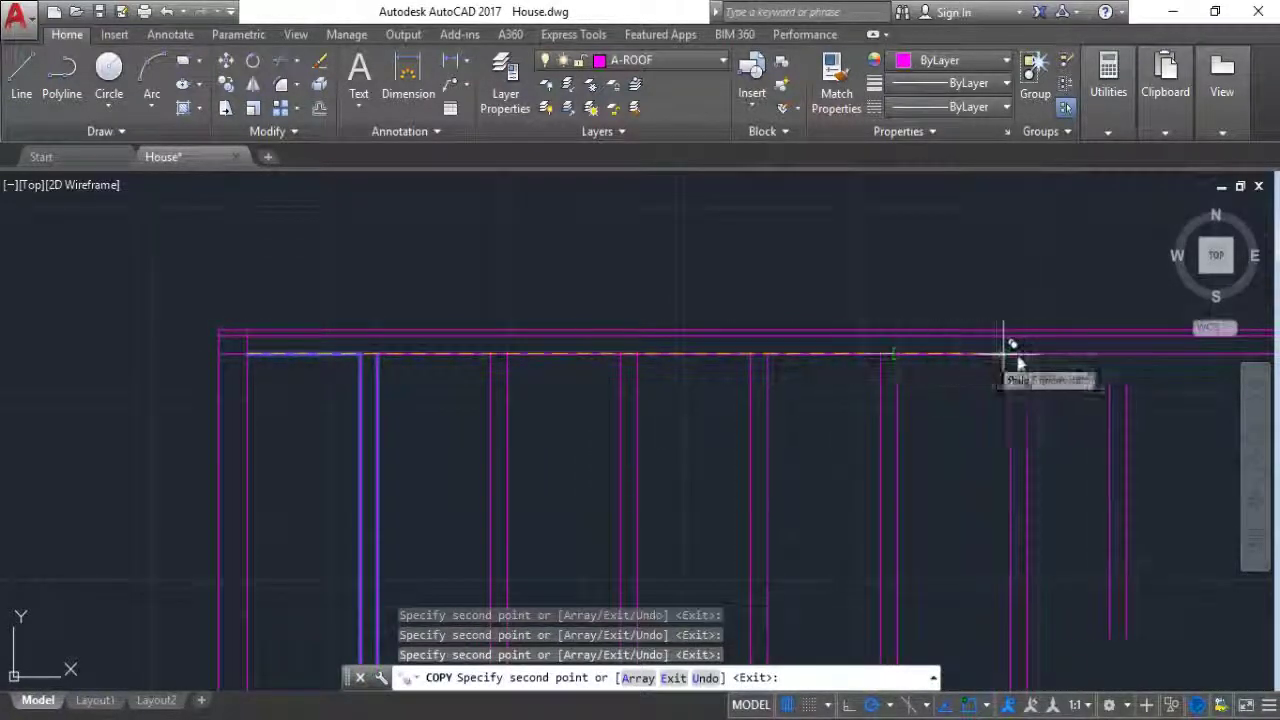
click(1156, 353)
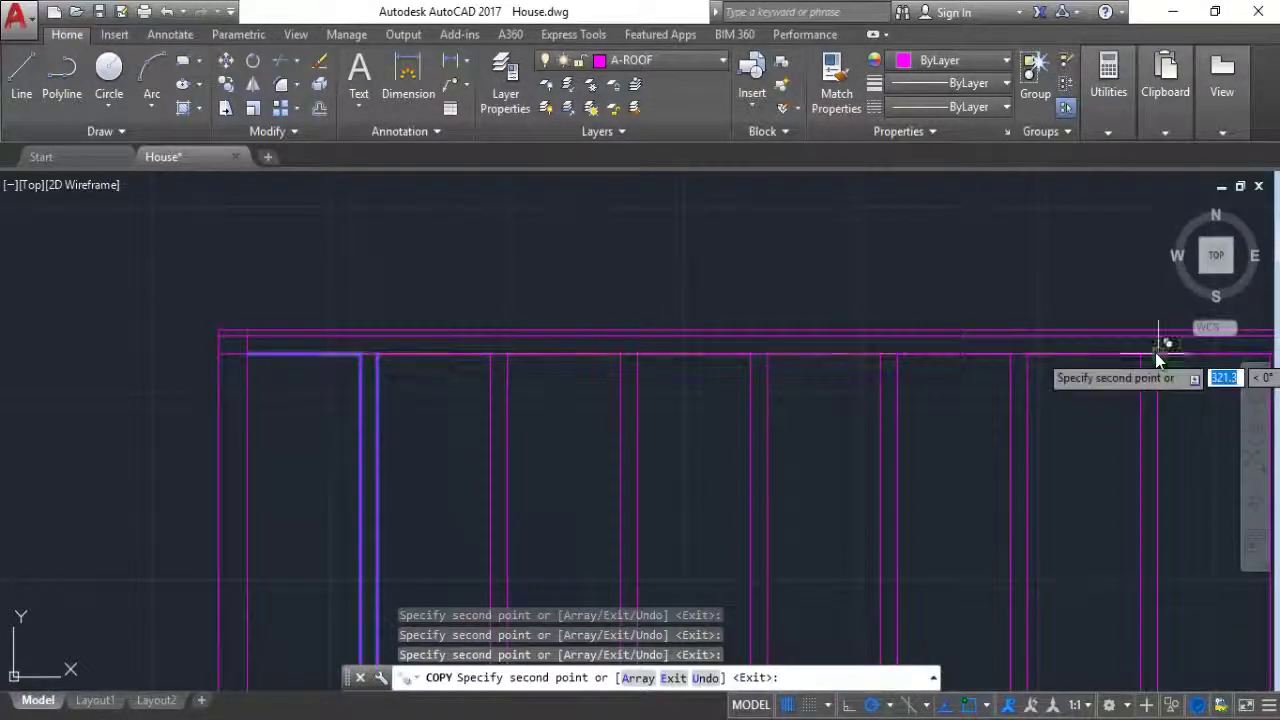
key(Escape)
scroll(770, 285, down, 2)
scroll(996, 413, down, 4)
Step: Copy the whole set of rafters twice more to the right to span the roof
click(990, 412)
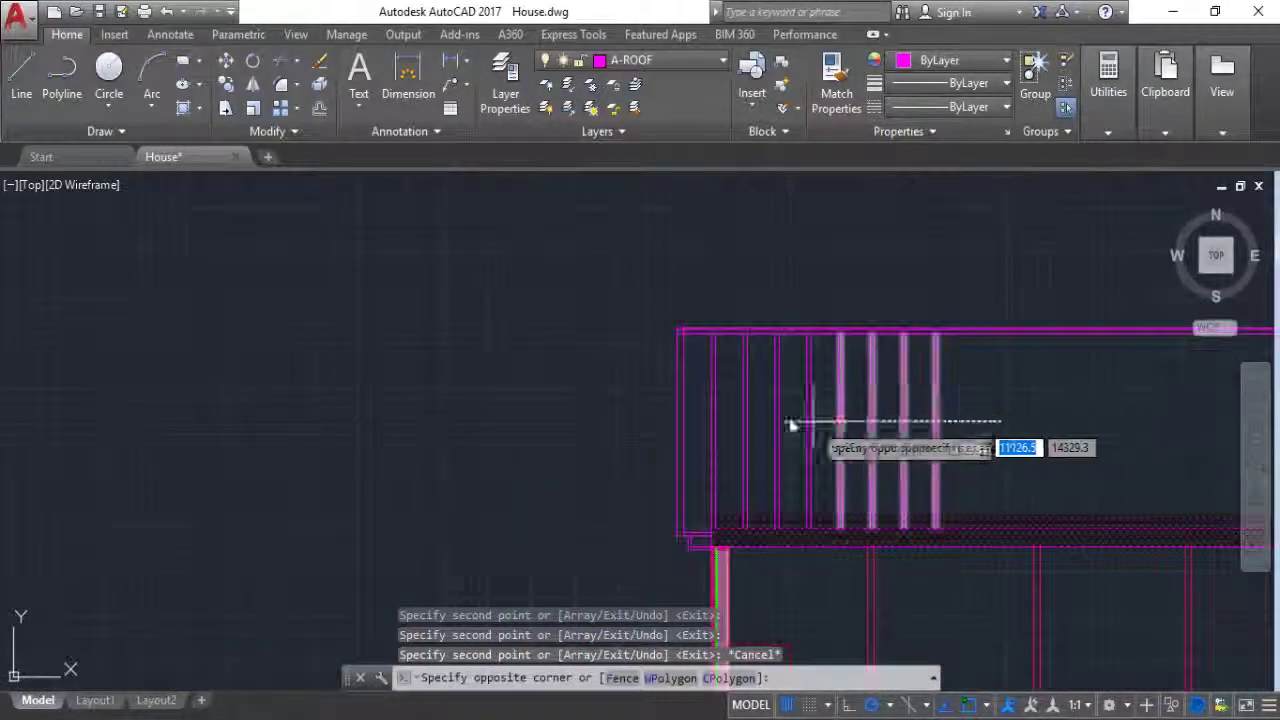
click(710, 332)
scroll(722, 345, up, 5)
click(601, 303)
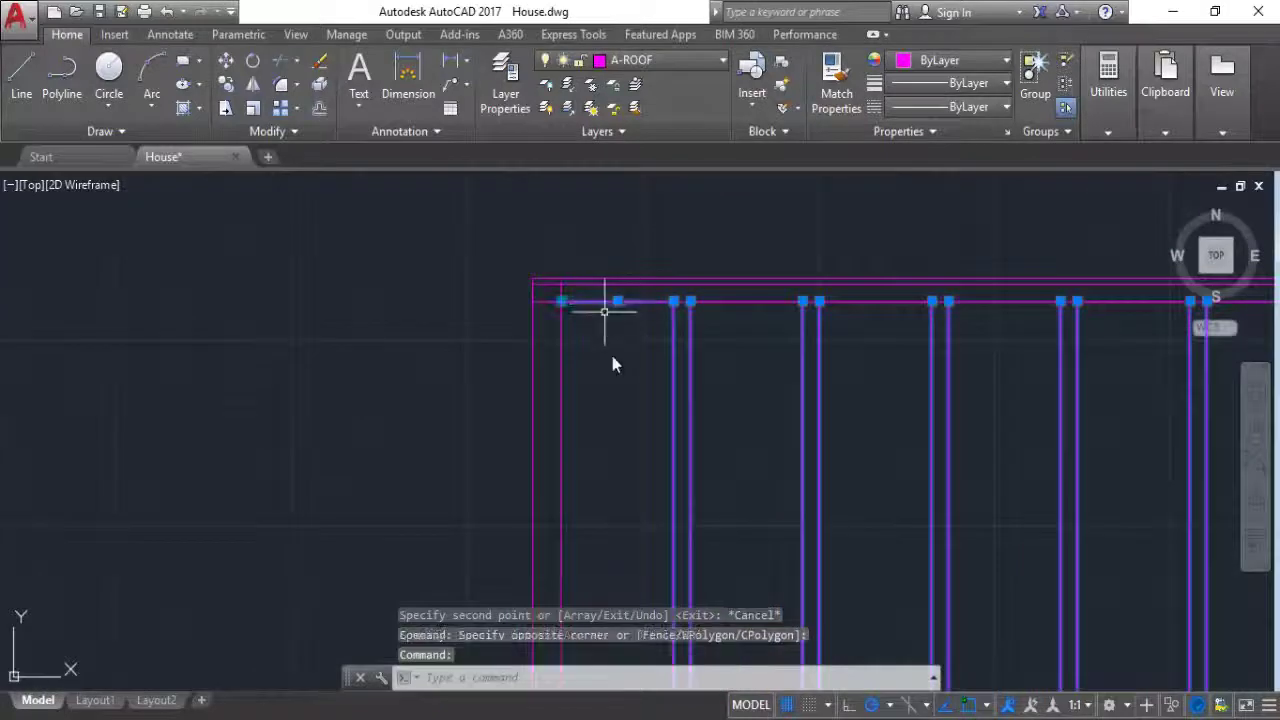
text(cop)
key(Return)
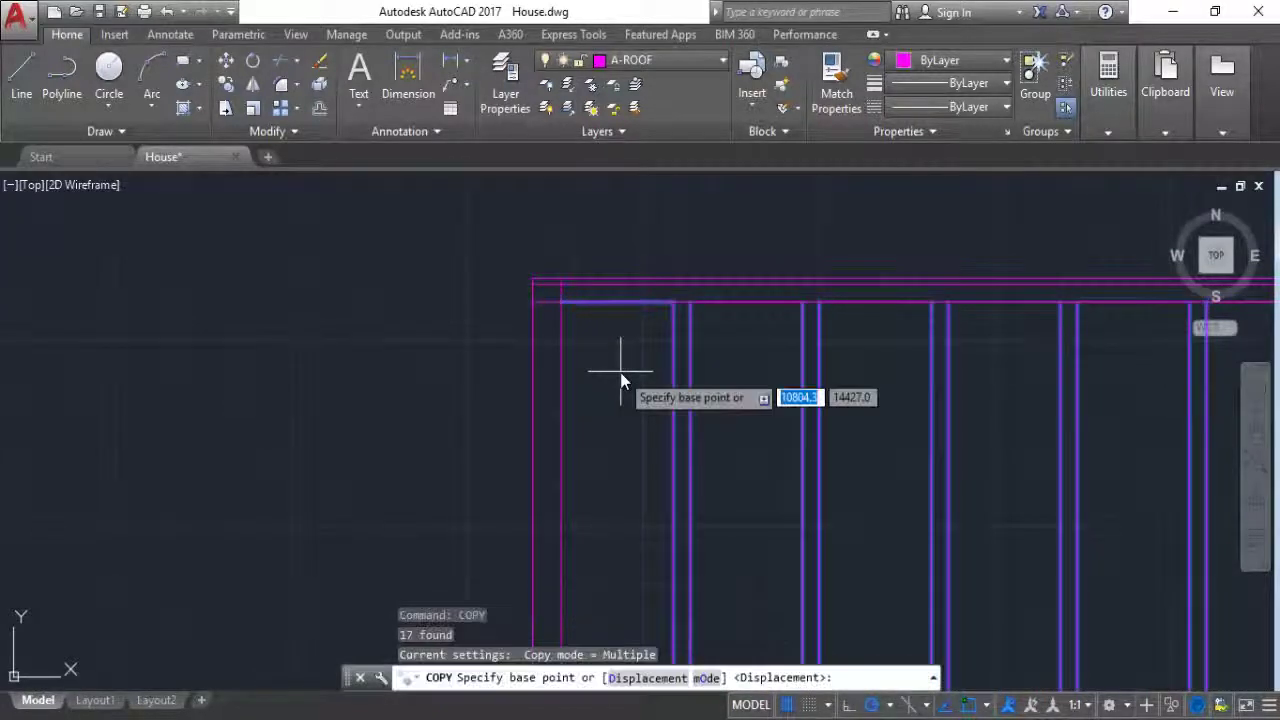
click(560, 303)
middle_drag(1180, 300, 550, 300)
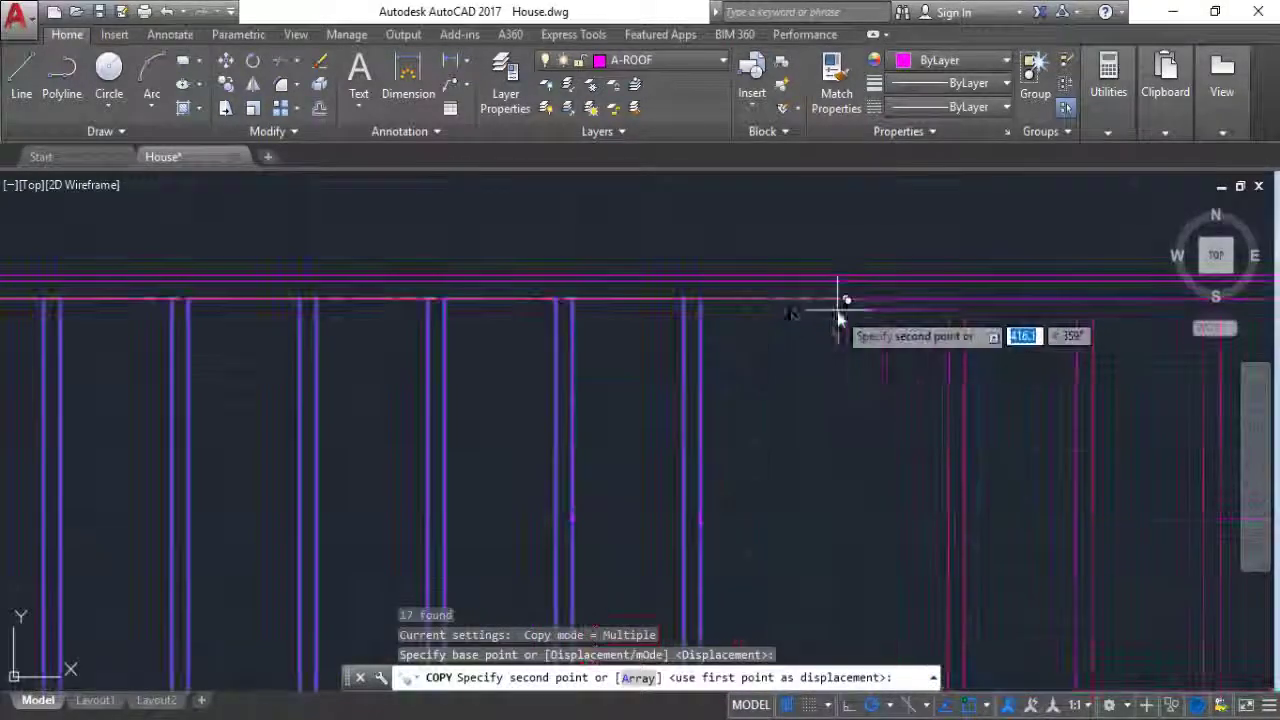
scroll(700, 298, down, 3)
click(777, 329)
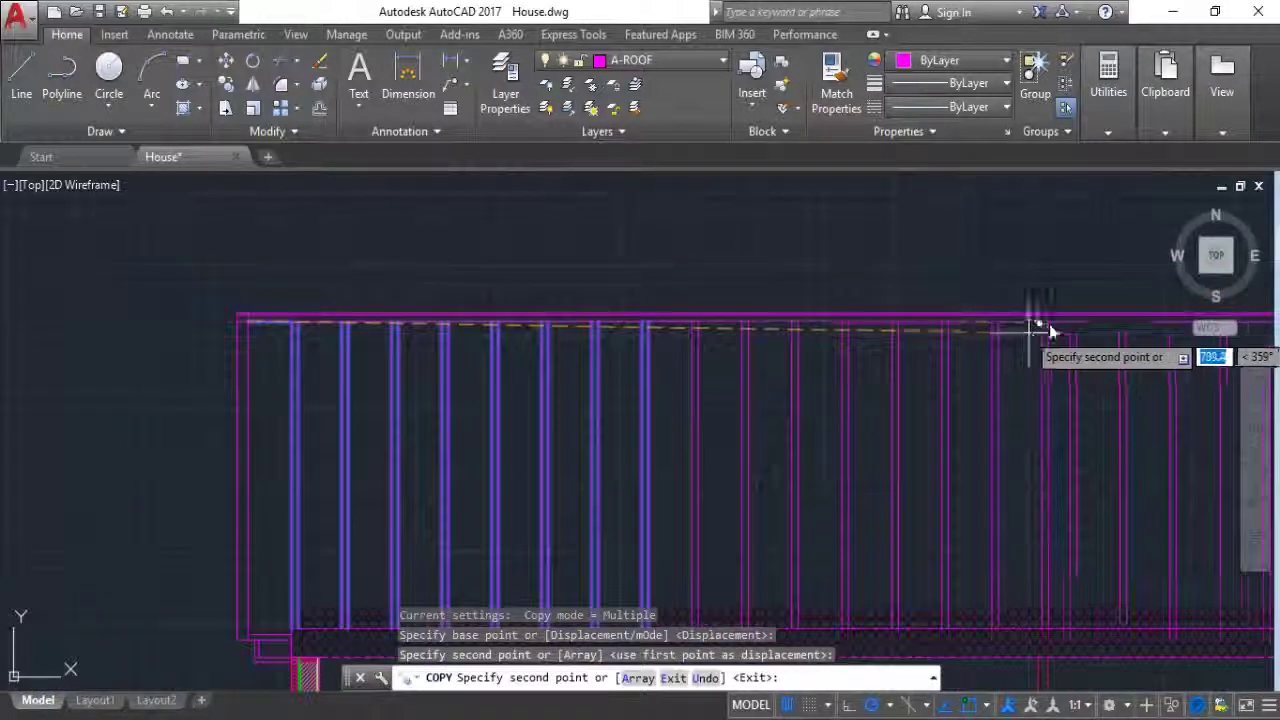
scroll(720, 325, down, 2)
scroll(871, 306, up, 4)
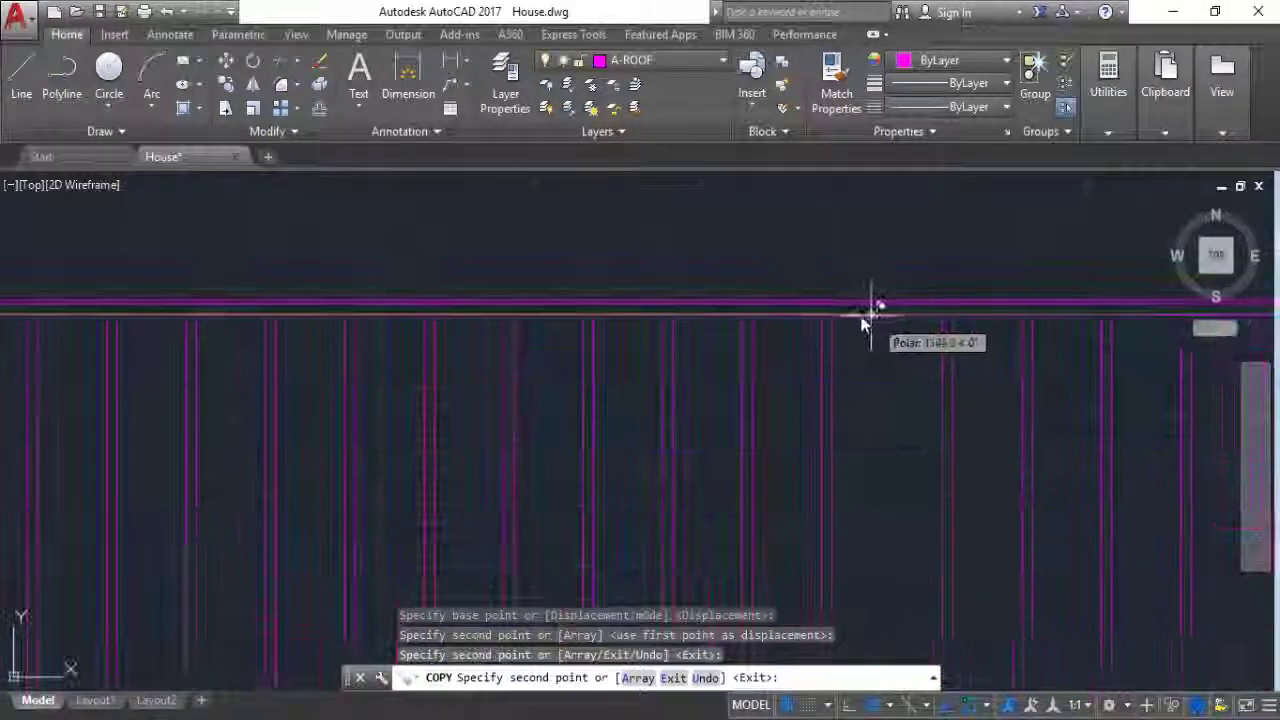
click(834, 296)
scroll(817, 340, down, 5)
scroll(818, 340, up, 5)
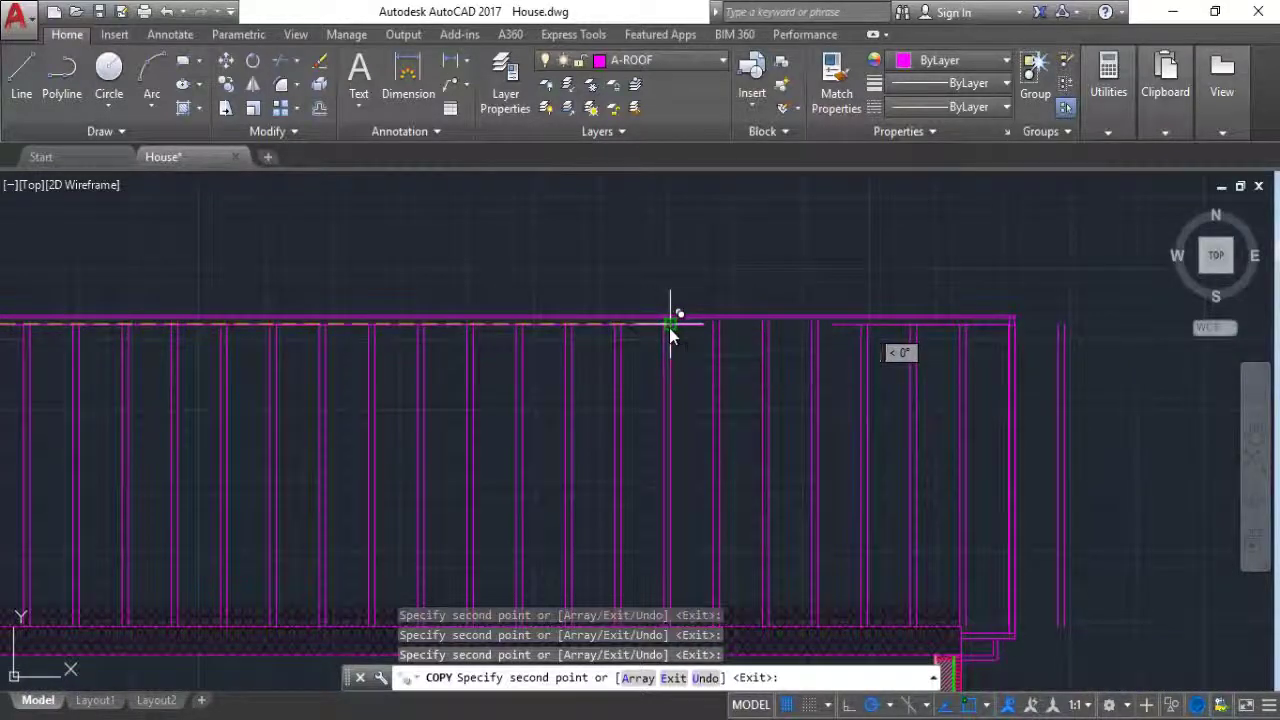
key(Escape)
Step: Erase the surplus rafter lines that extend past the roof's right end
click(1165, 625)
click(1055, 337)
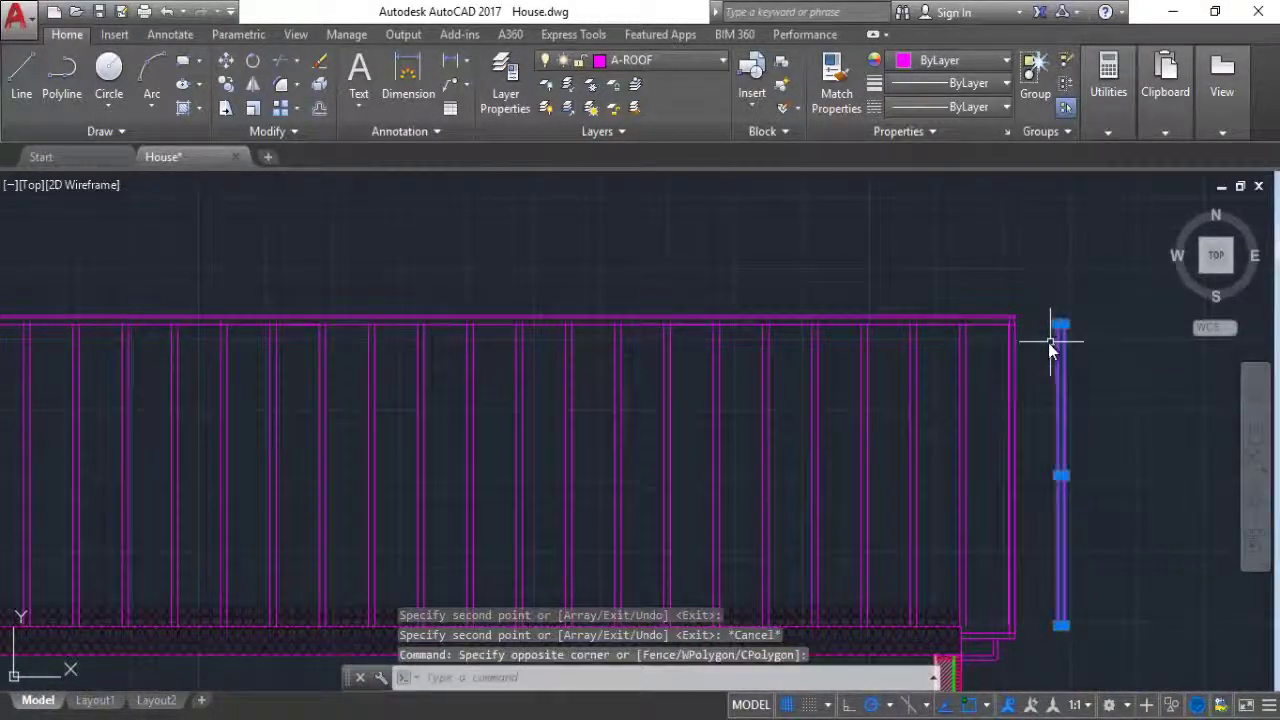
key(Delete)
scroll(1033, 347, up, 5)
scroll(937, 362, up, 3)
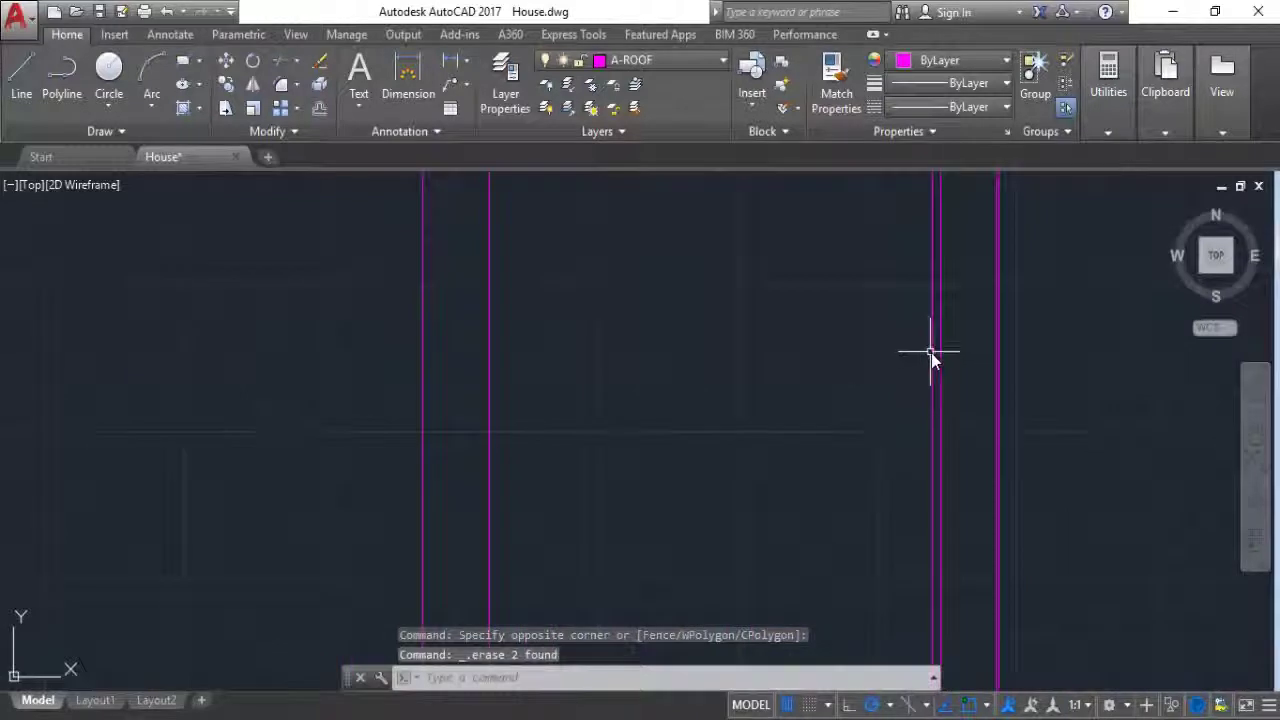
click(931, 357)
key(Delete)
scroll(990, 365, up, 3)
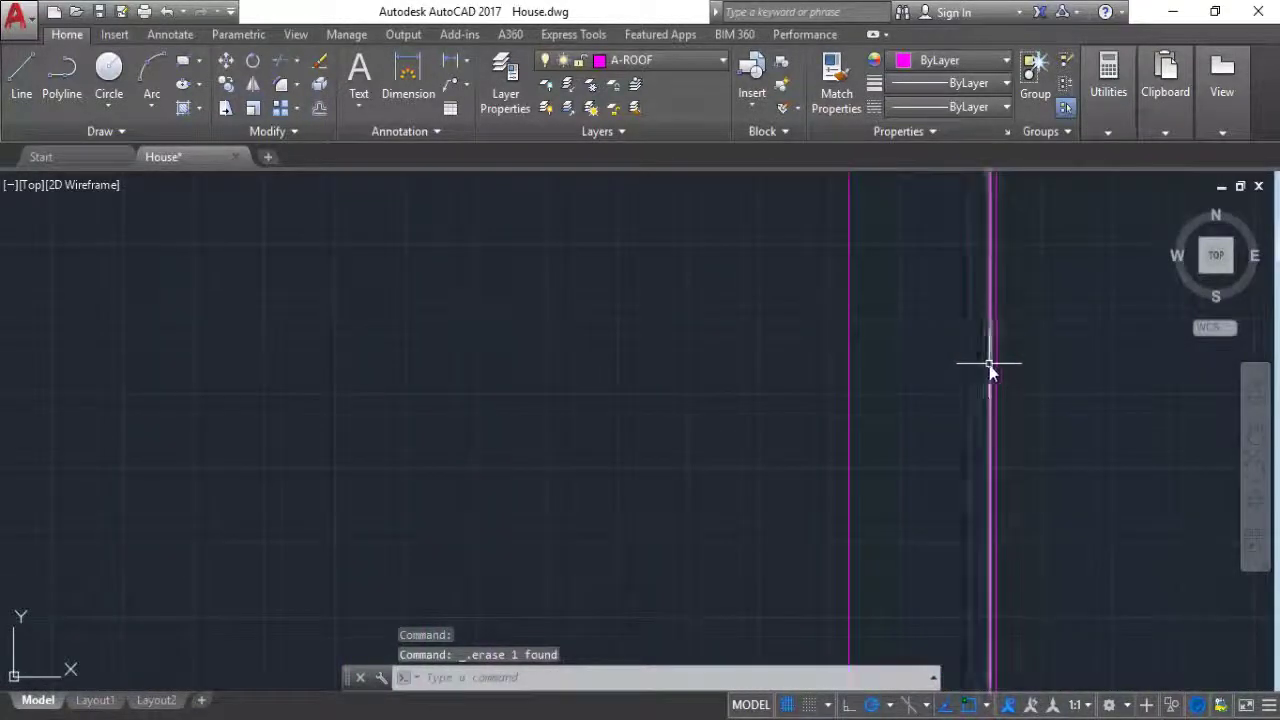
scroll(769, 405, down, 5)
scroll(855, 312, down, 2)
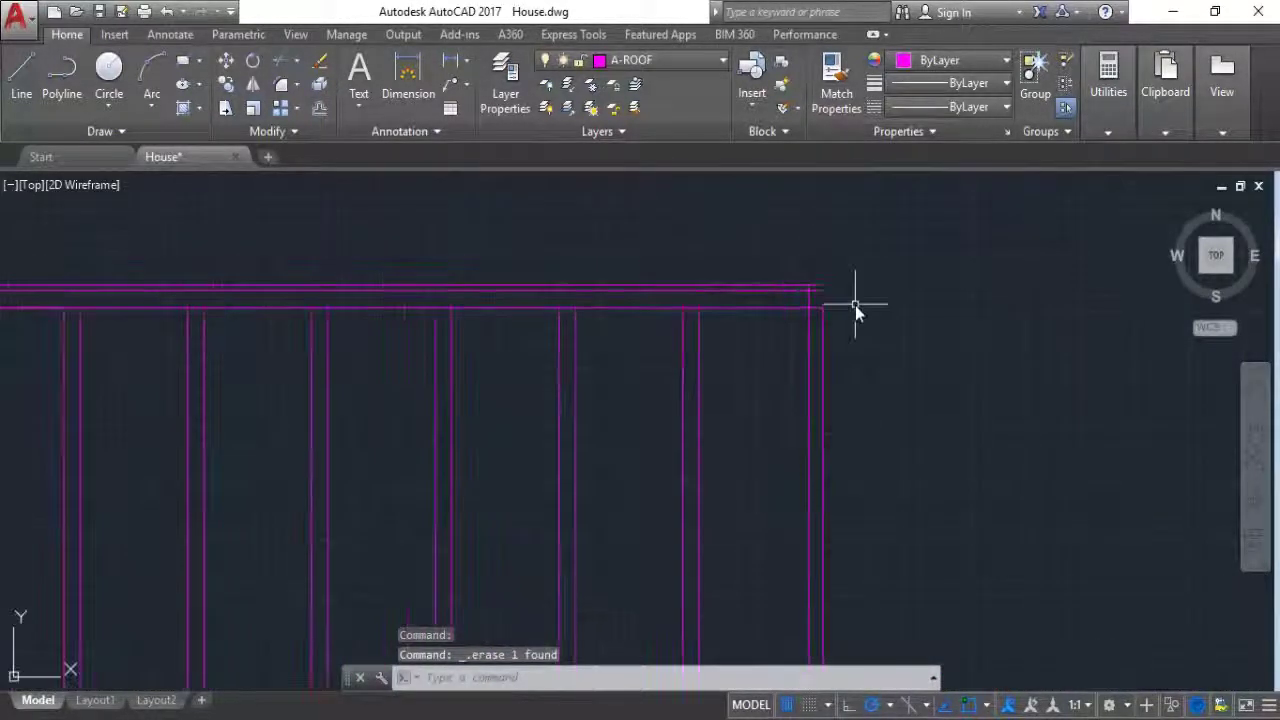
key(ctrl+z)
key(ctrl+z)
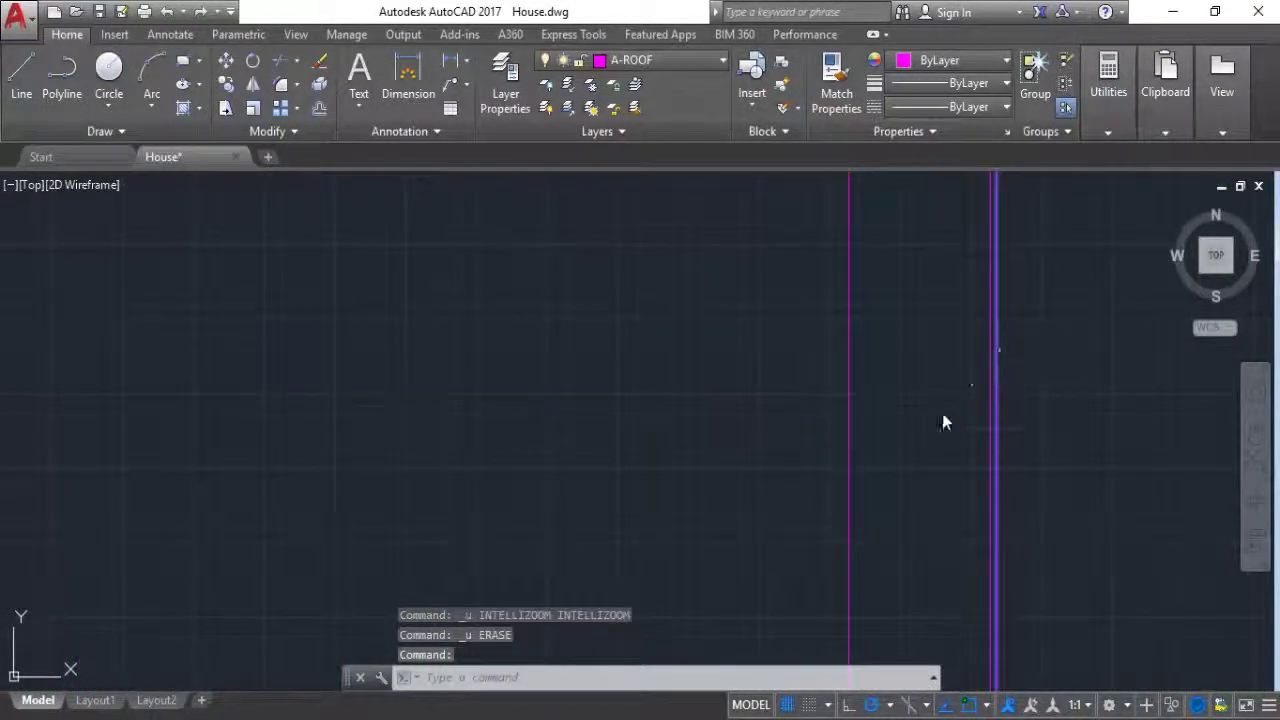
key(Delete)
scroll(975, 393, down, 2)
scroll(961, 379, down, 2)
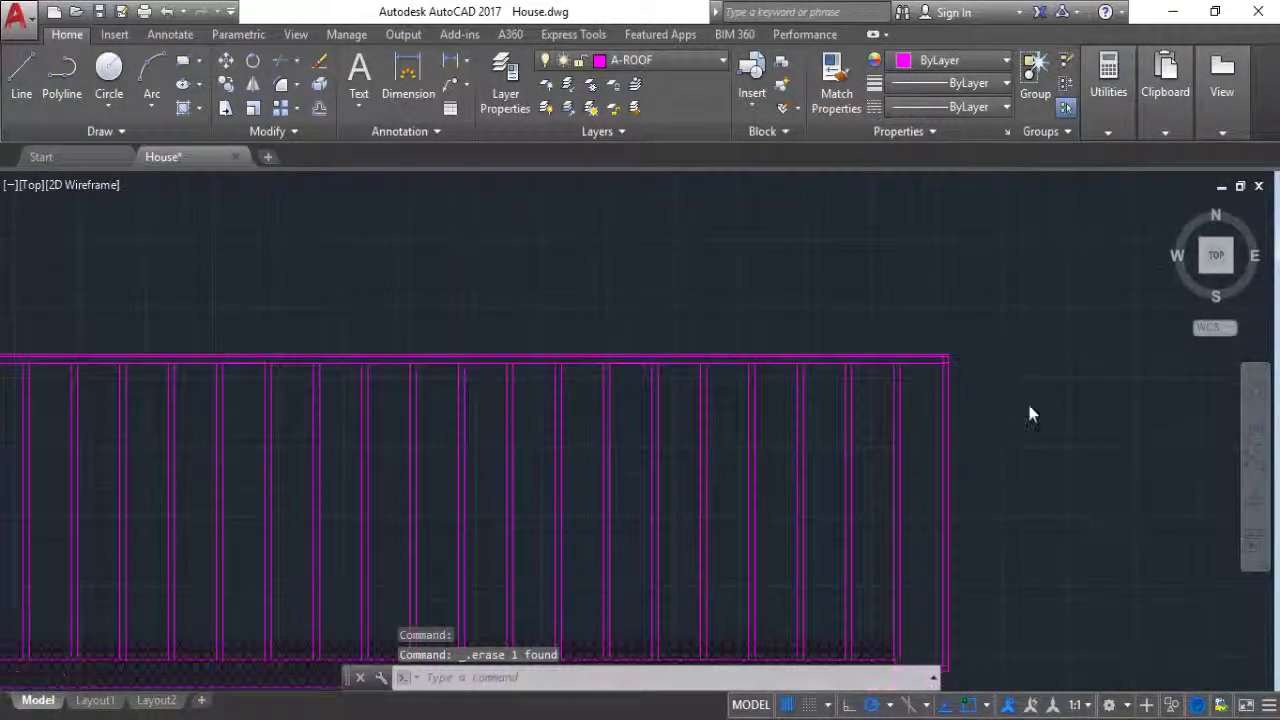
scroll(1027, 400, down, 2)
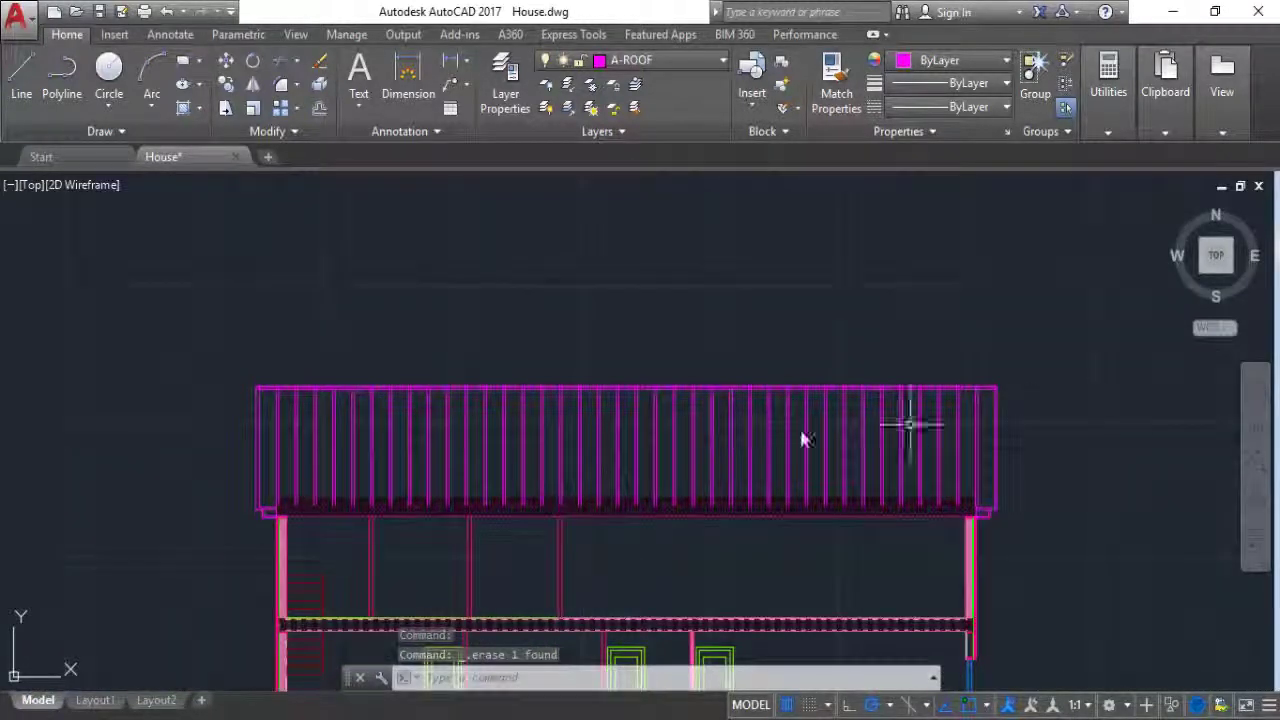
scroll(253, 405, up, 2)
scroll(194, 349, up, 2)
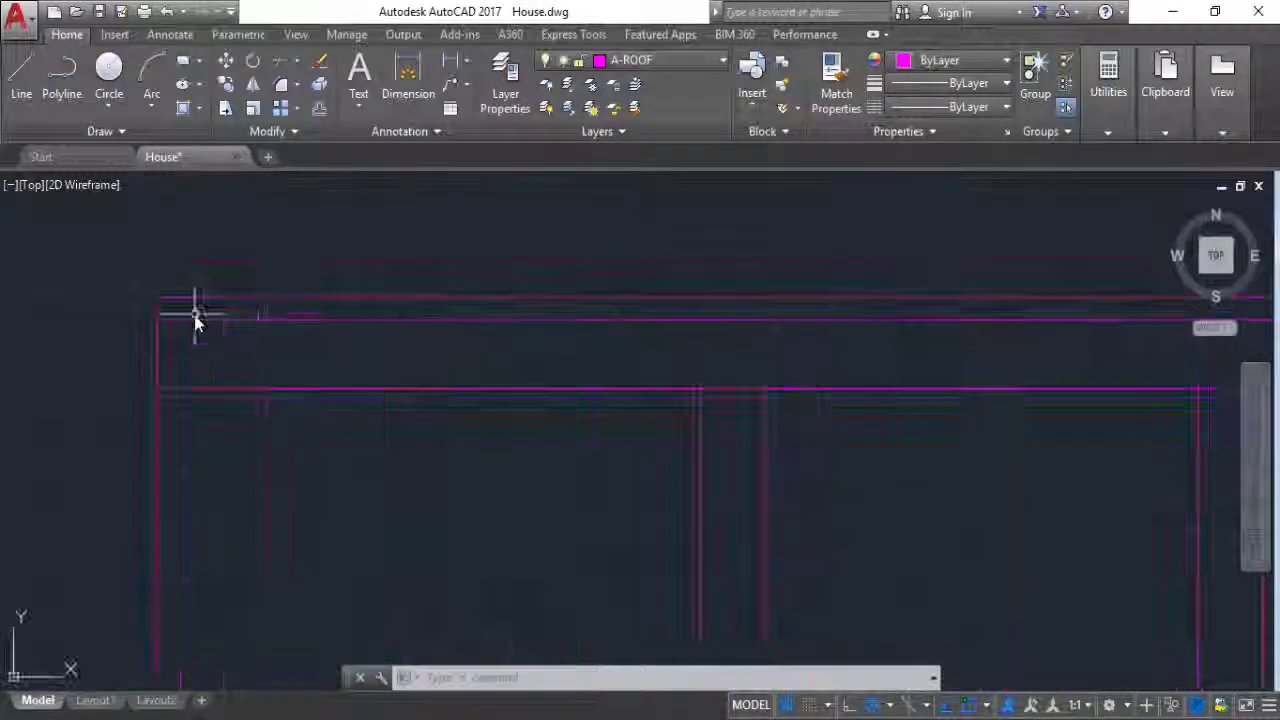
scroll(337, 372, up, 2)
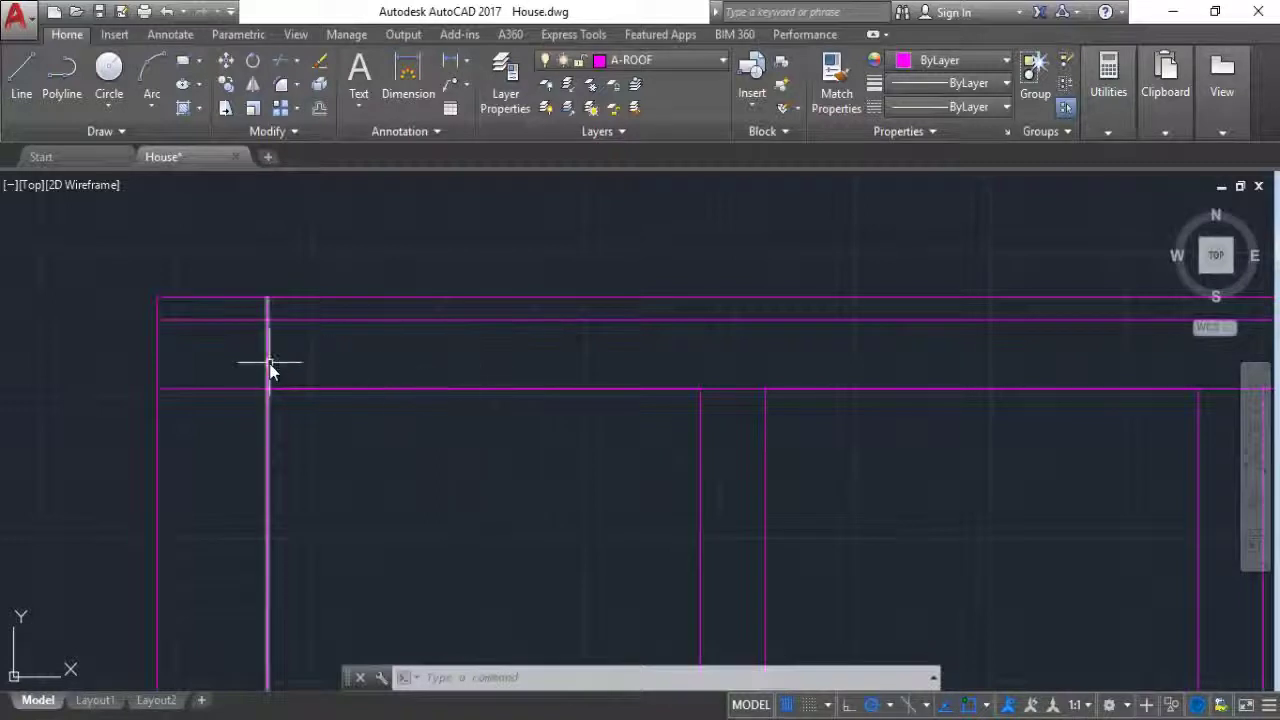
Step: Draw a line 10 units right from the eave's top-left corner, then down to the lower eave line
click(30, 93)
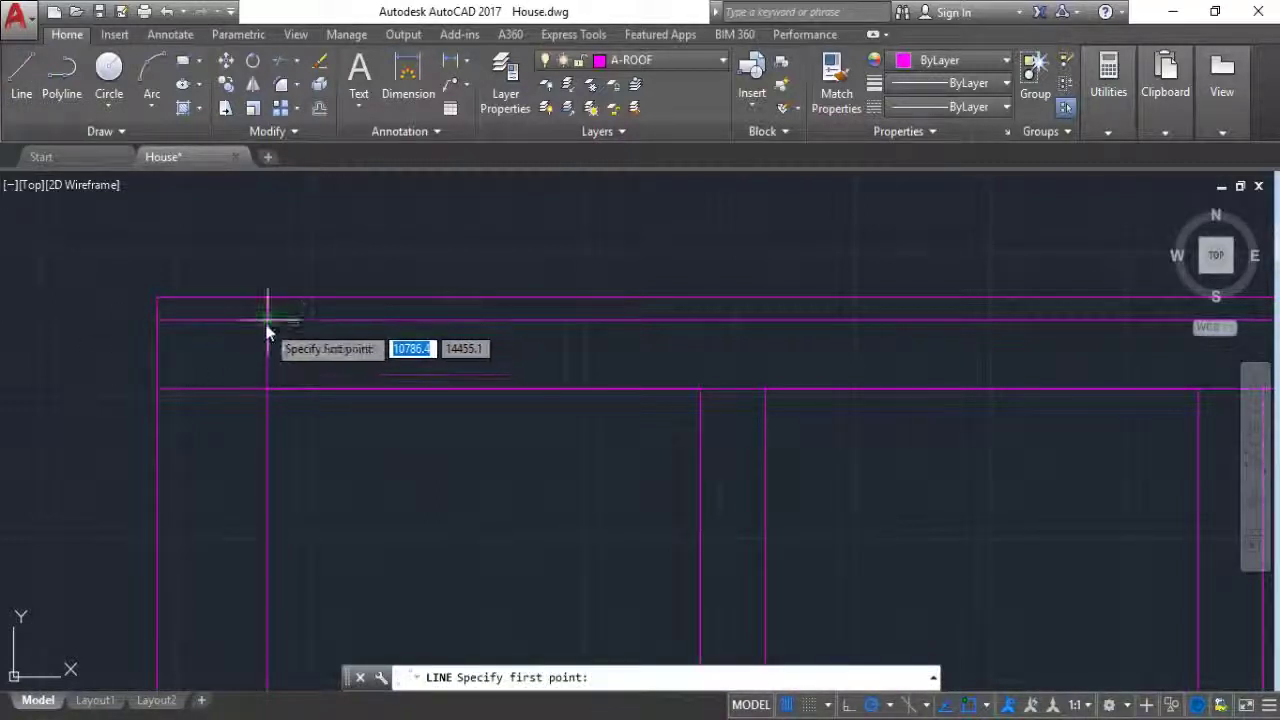
click(266, 320)
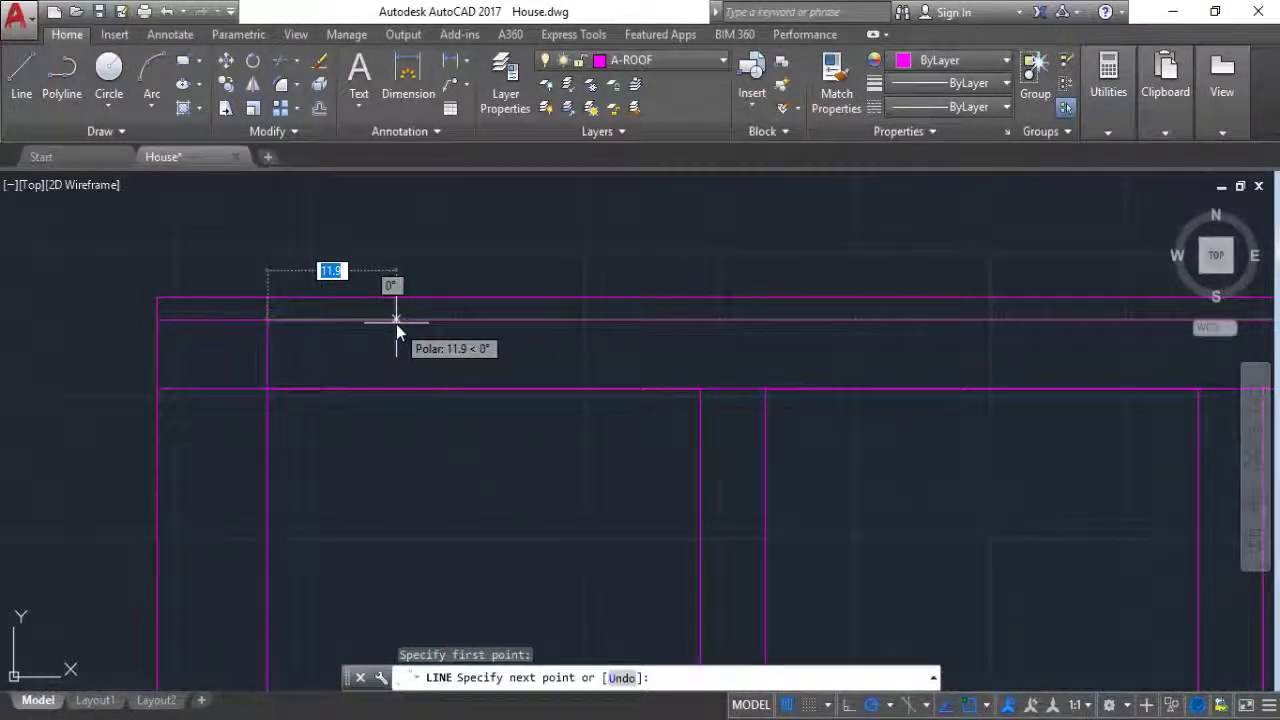
text(10)
key(Return)
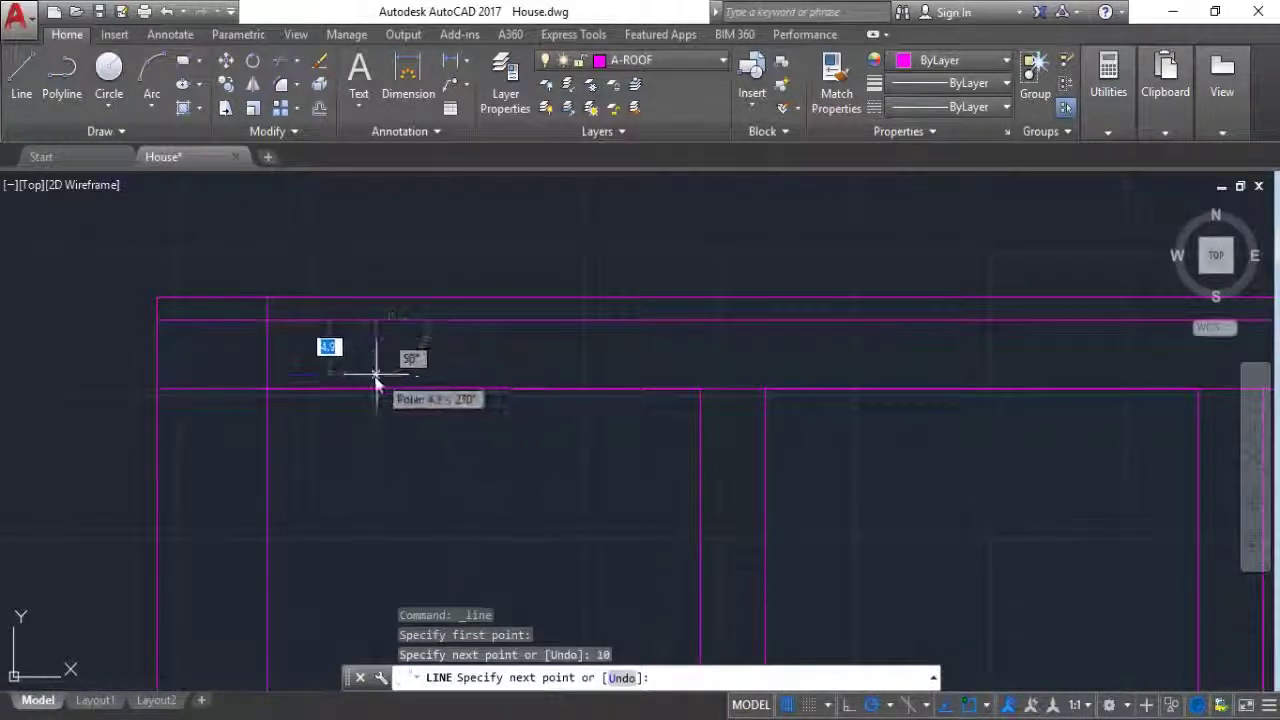
click(376, 388)
key(Escape)
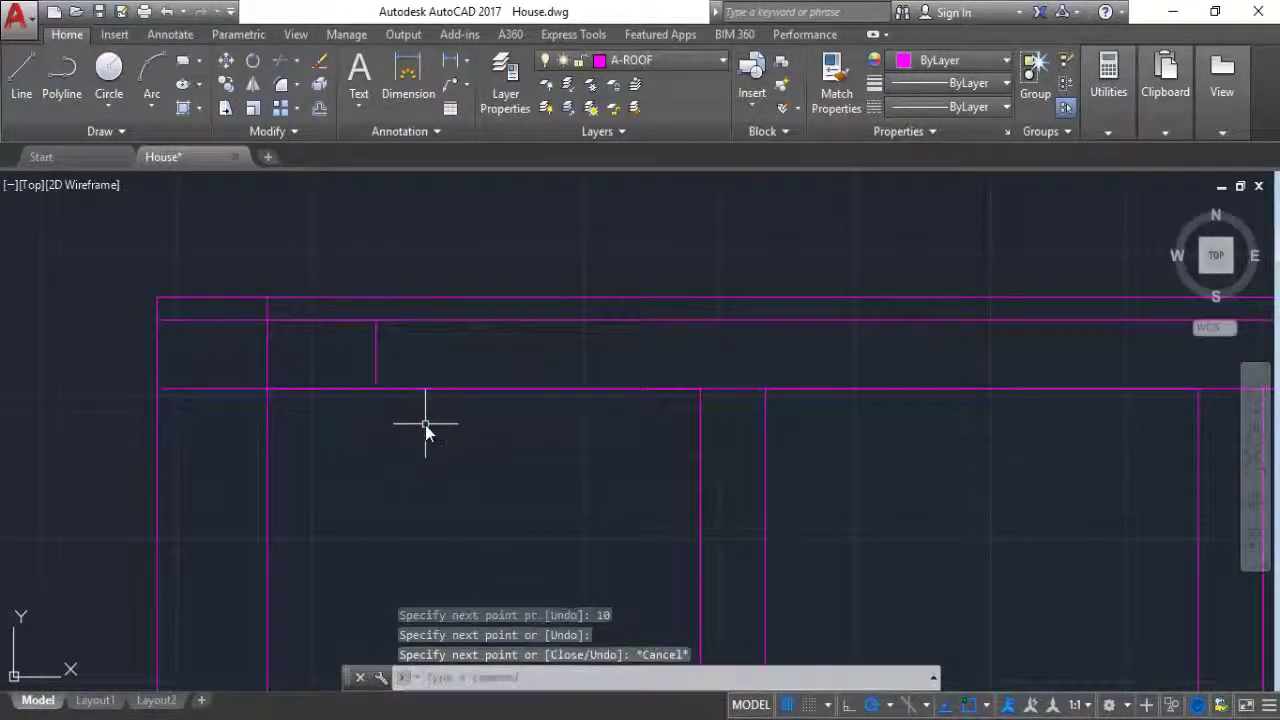
Step: Copy the short line to five evenly spaced positions along the eave strip
click(339, 321)
text(cop)
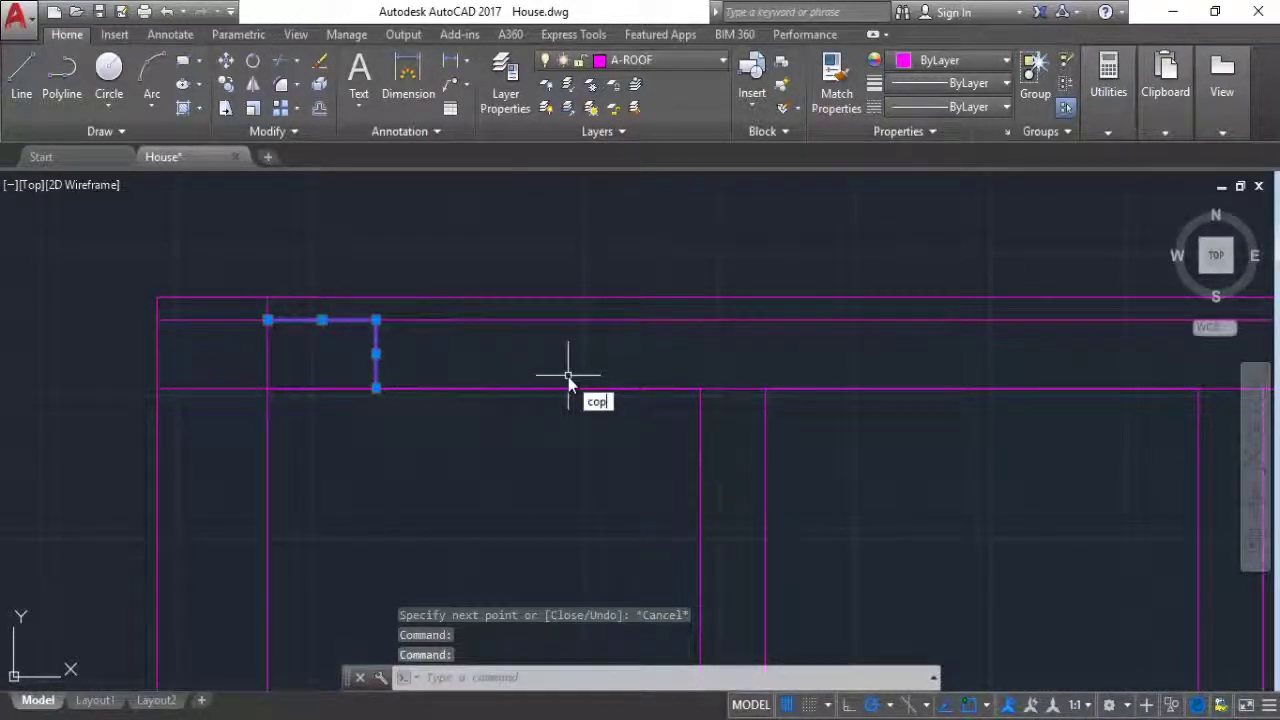
text(y)
key(Return)
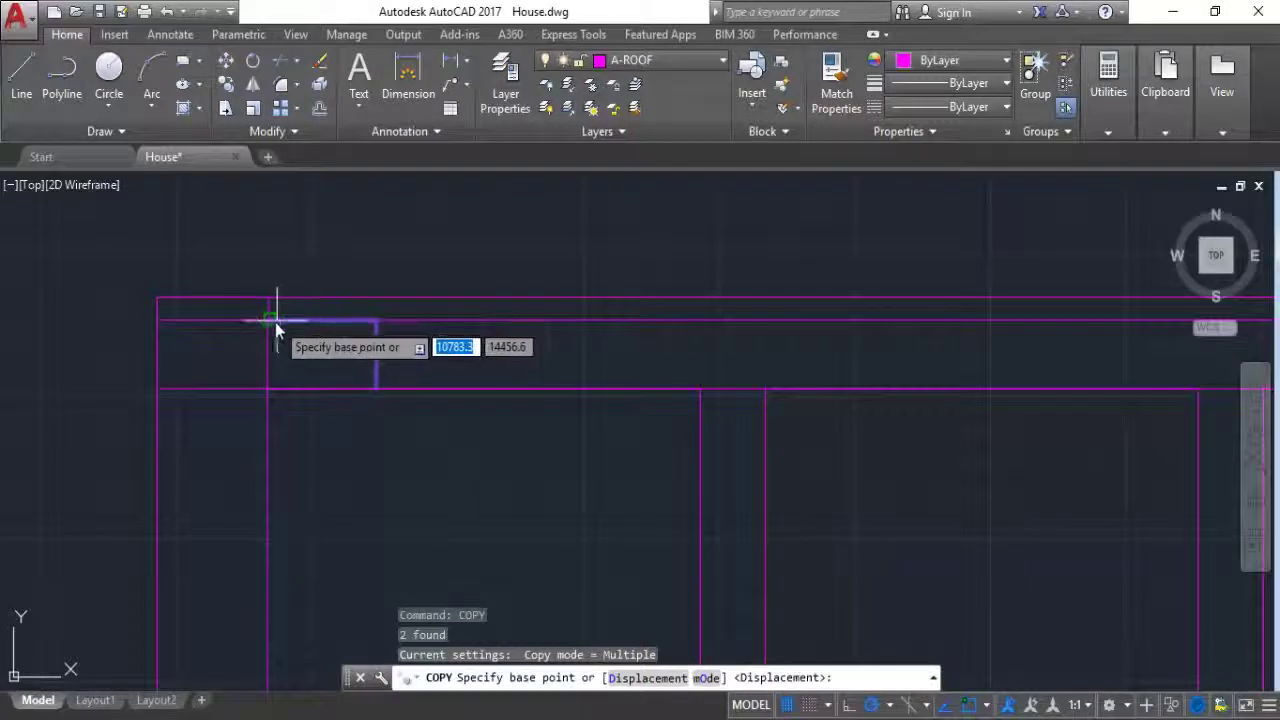
click(272, 321)
click(376, 320)
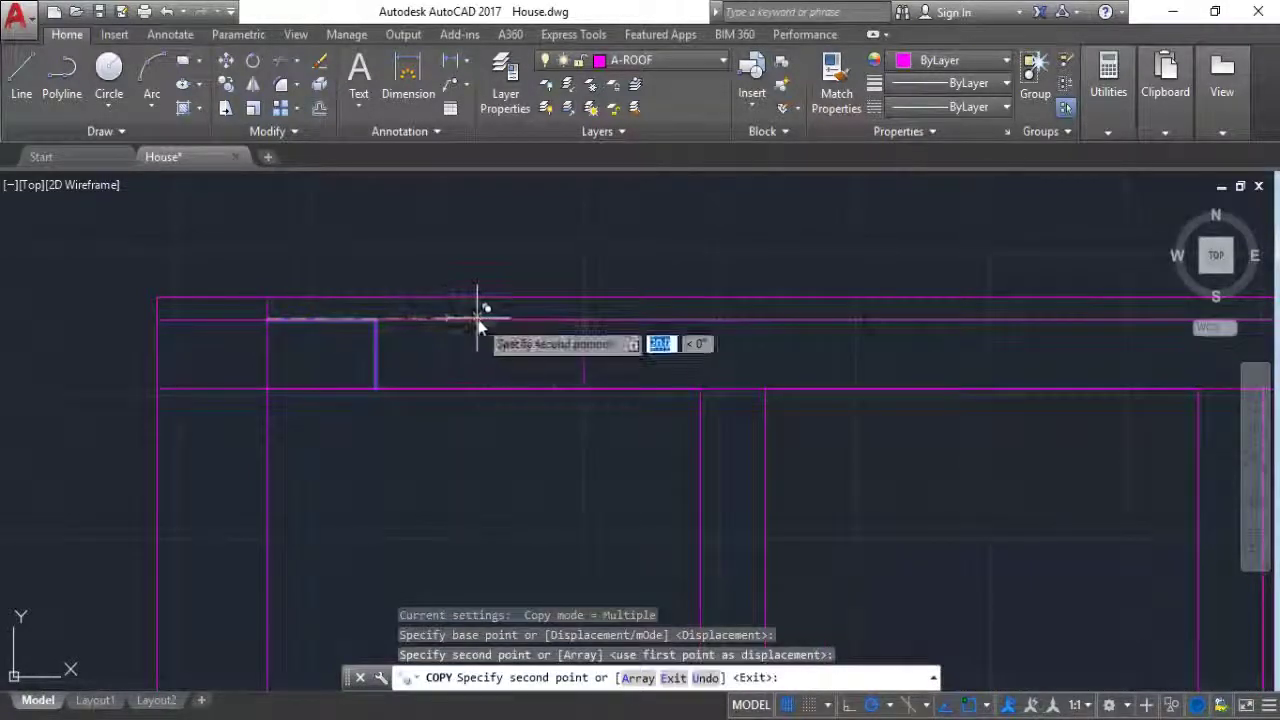
click(484, 320)
click(592, 320)
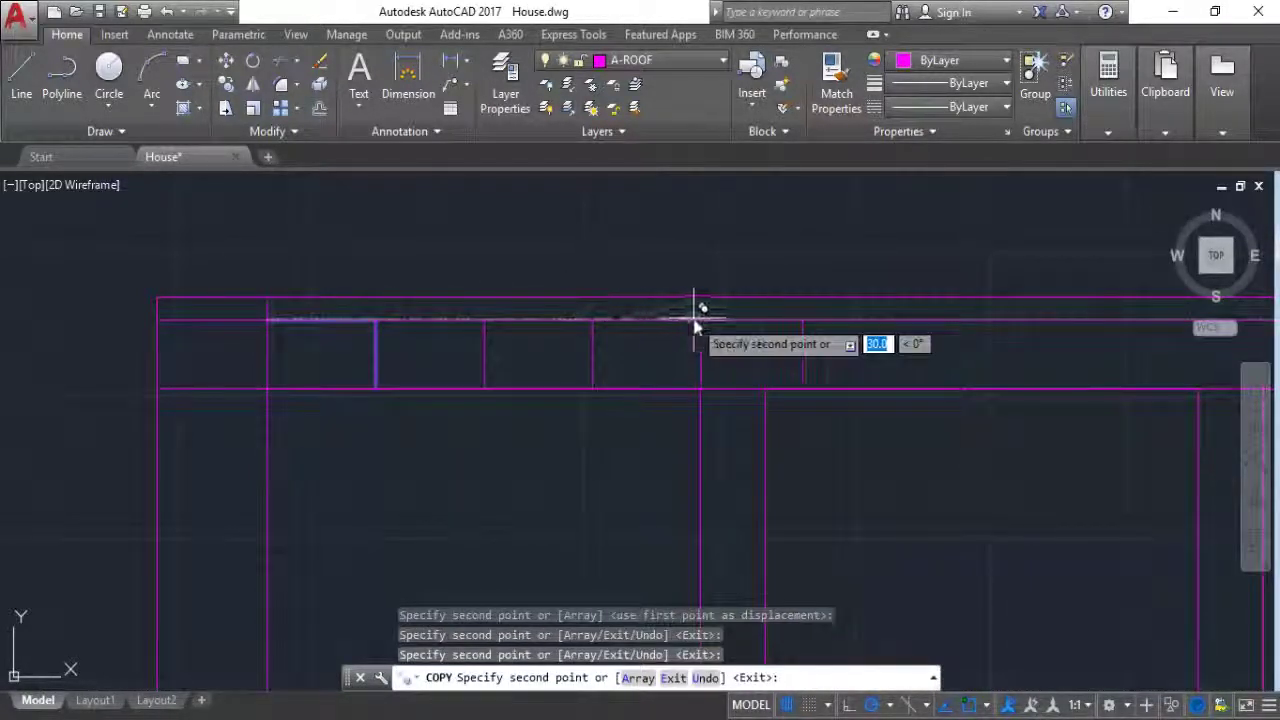
click(700, 321)
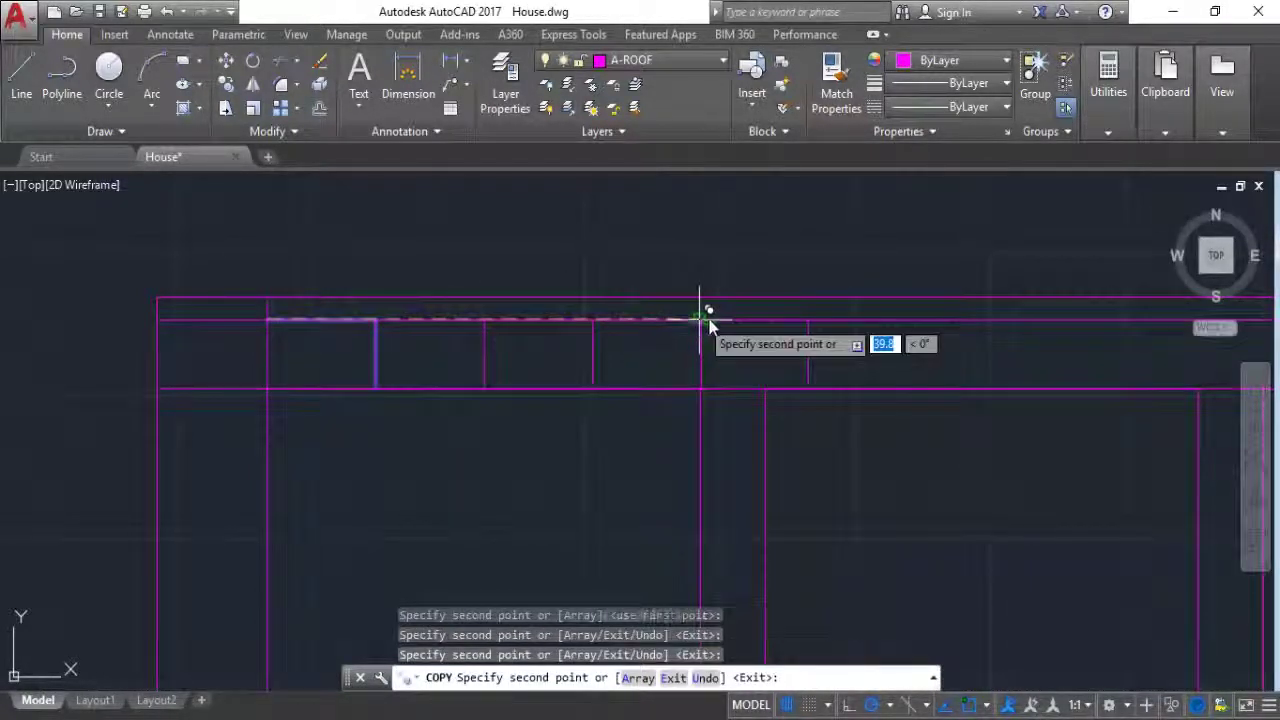
click(915, 320)
key(Escape)
click(1071, 348)
click(330, 357)
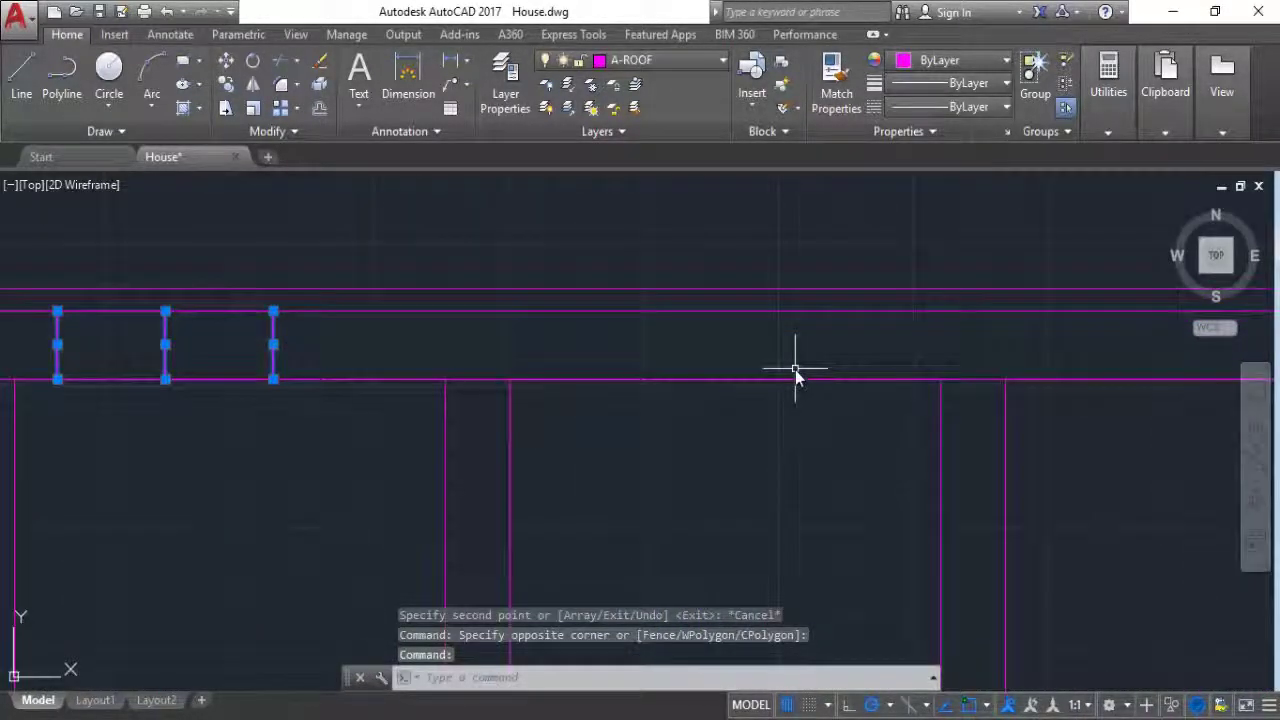
Step: Copy the selected short vertical lines repeatedly along the top eave strip to the roof's right end
text(COPY)
key(Return)
scroll(798, 370, down, 4)
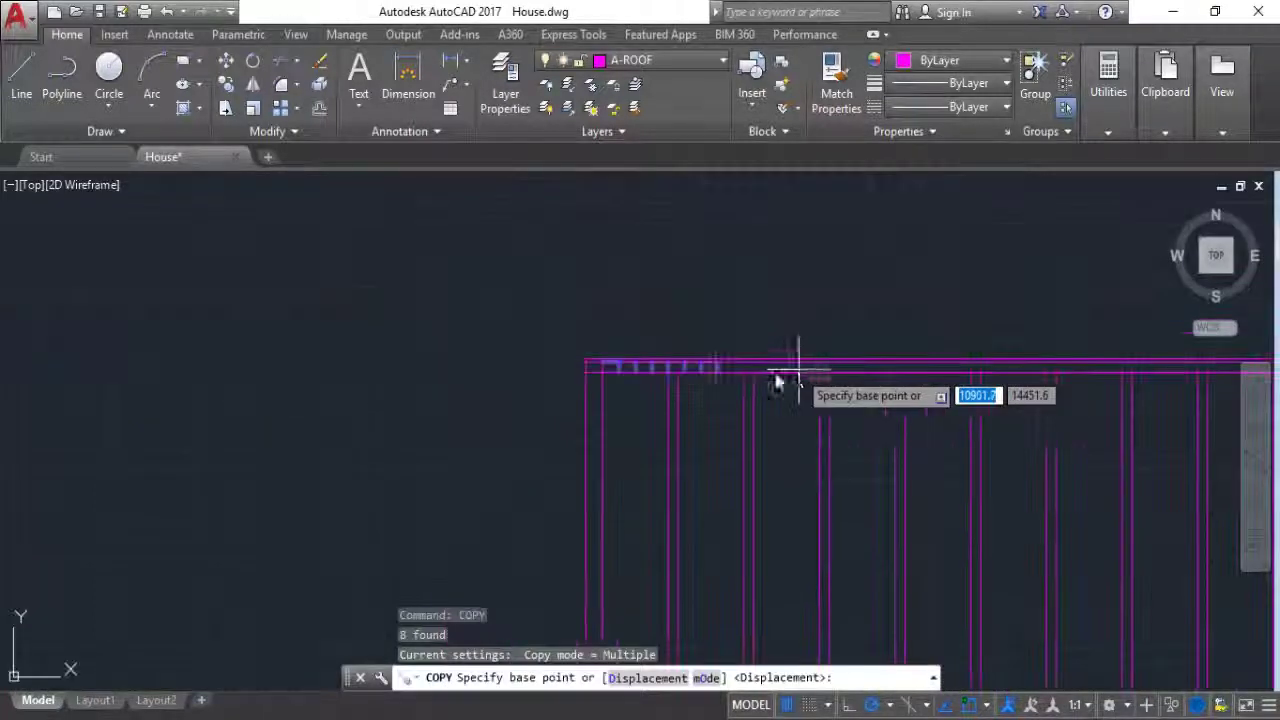
scroll(414, 380, up, 2)
click(251, 295)
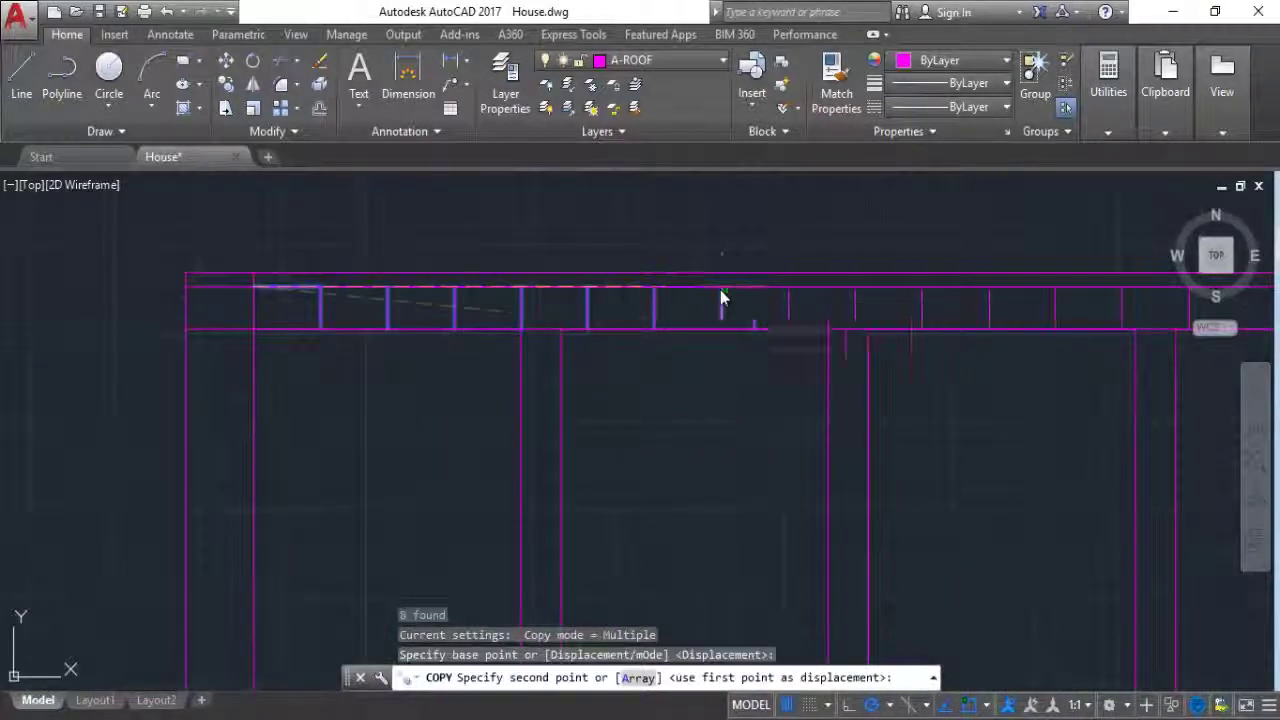
scroll(580, 302, down, 2)
click(962, 305)
scroll(629, 337, down, 2)
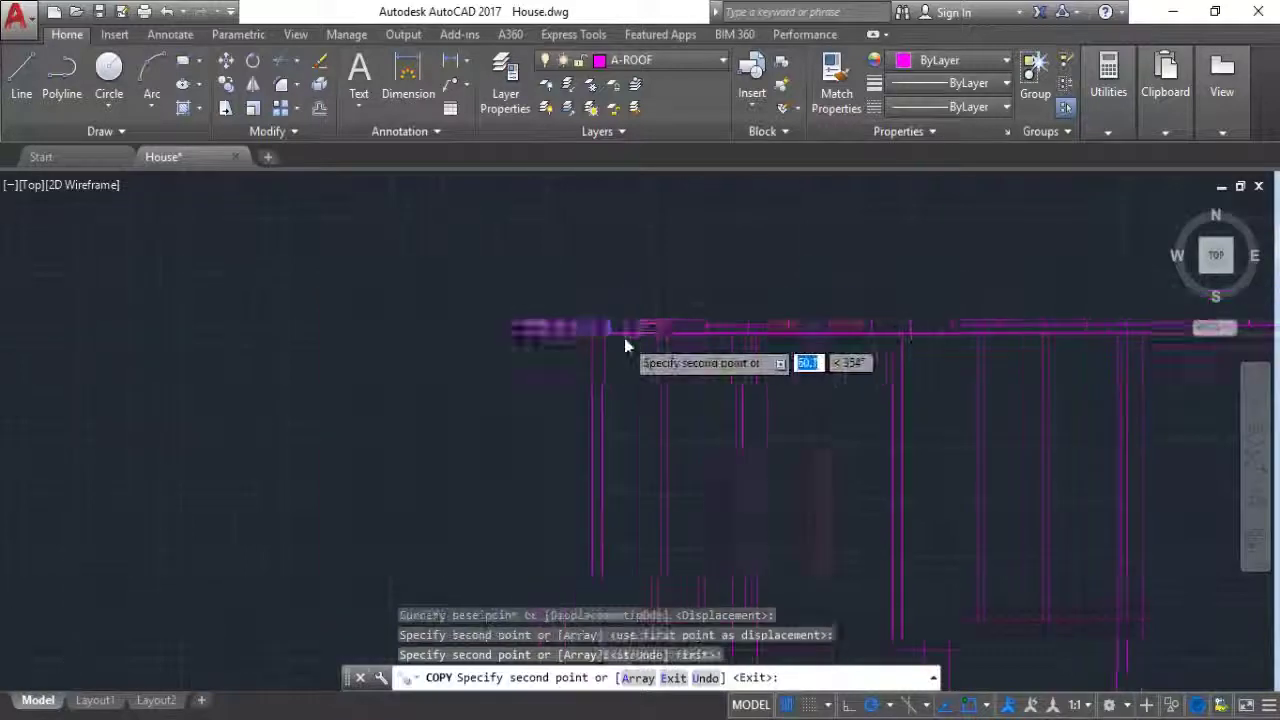
scroll(831, 334, up, 2)
click(700, 298)
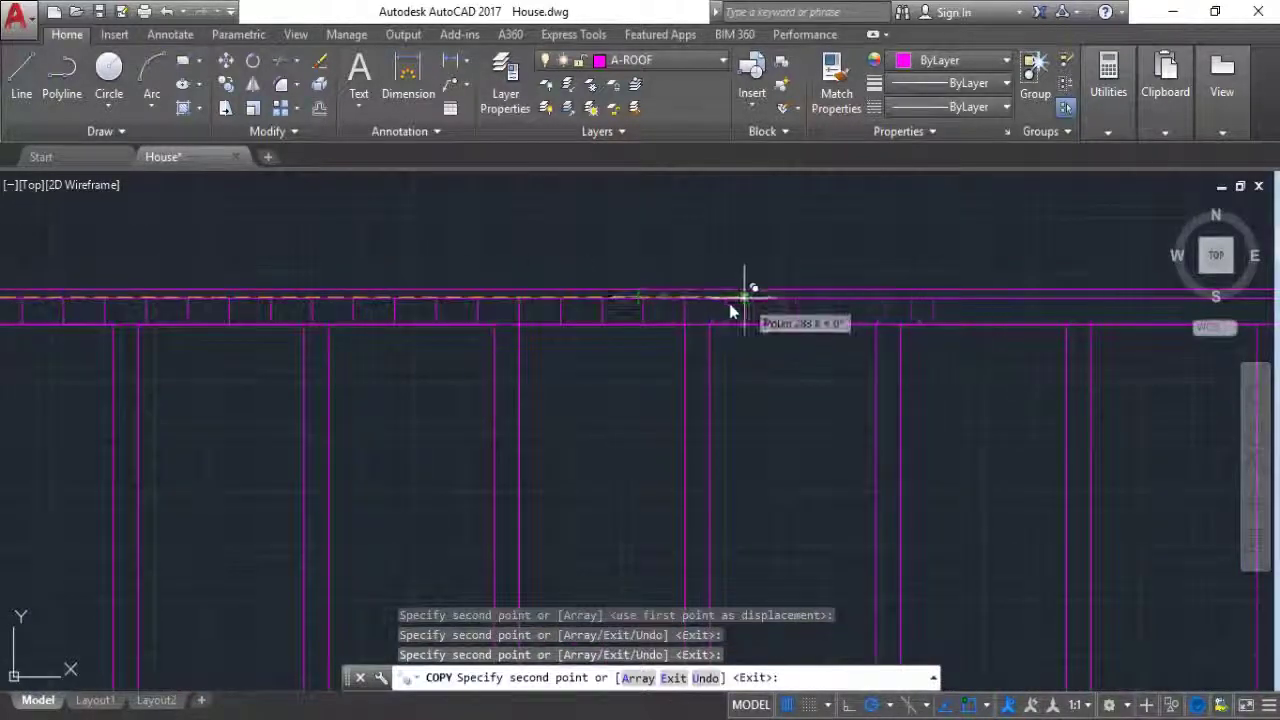
click(729, 296)
scroll(571, 323, down, 2)
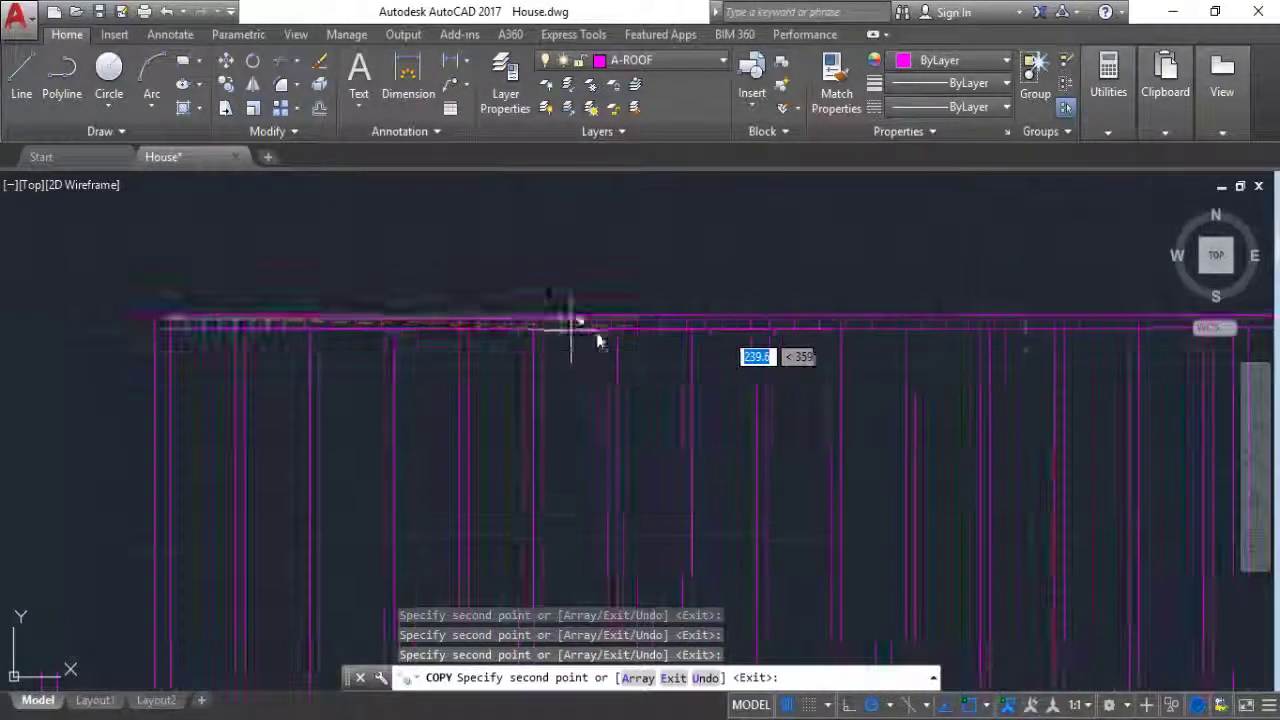
scroll(851, 314, up, 3)
scroll(794, 294, down, 1)
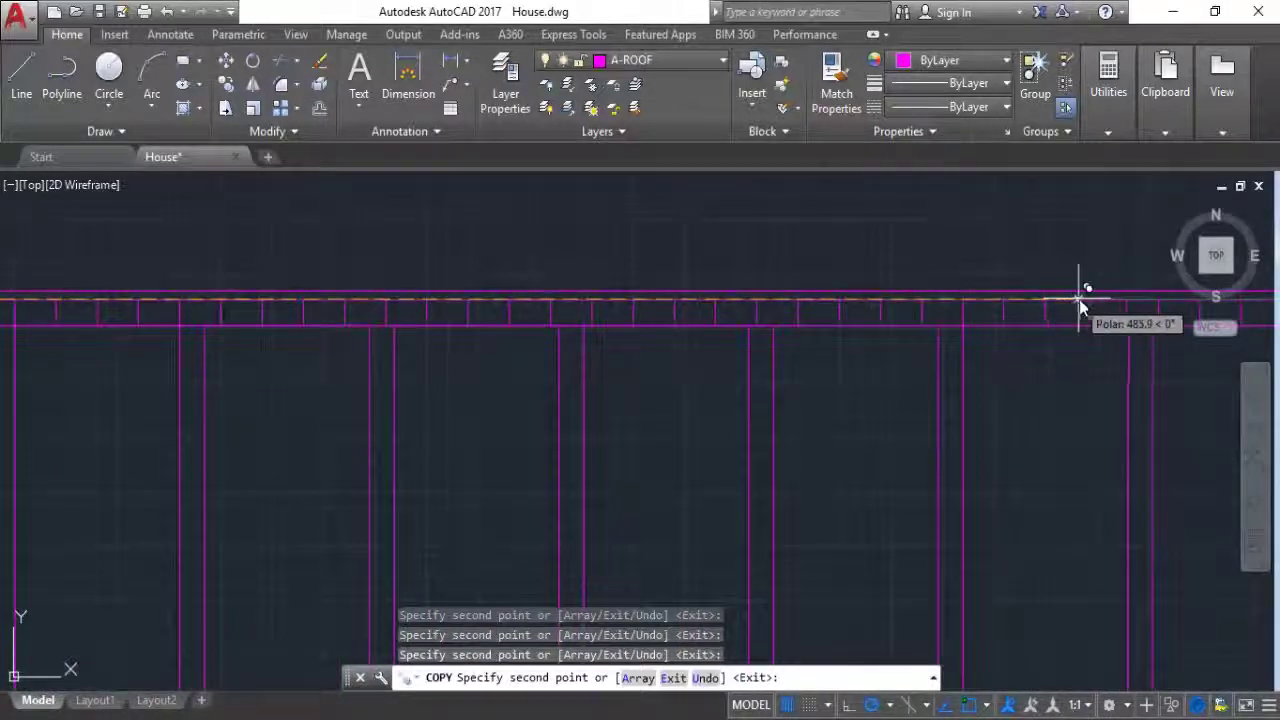
scroll(471, 300, down, 2)
scroll(791, 306, up, 2)
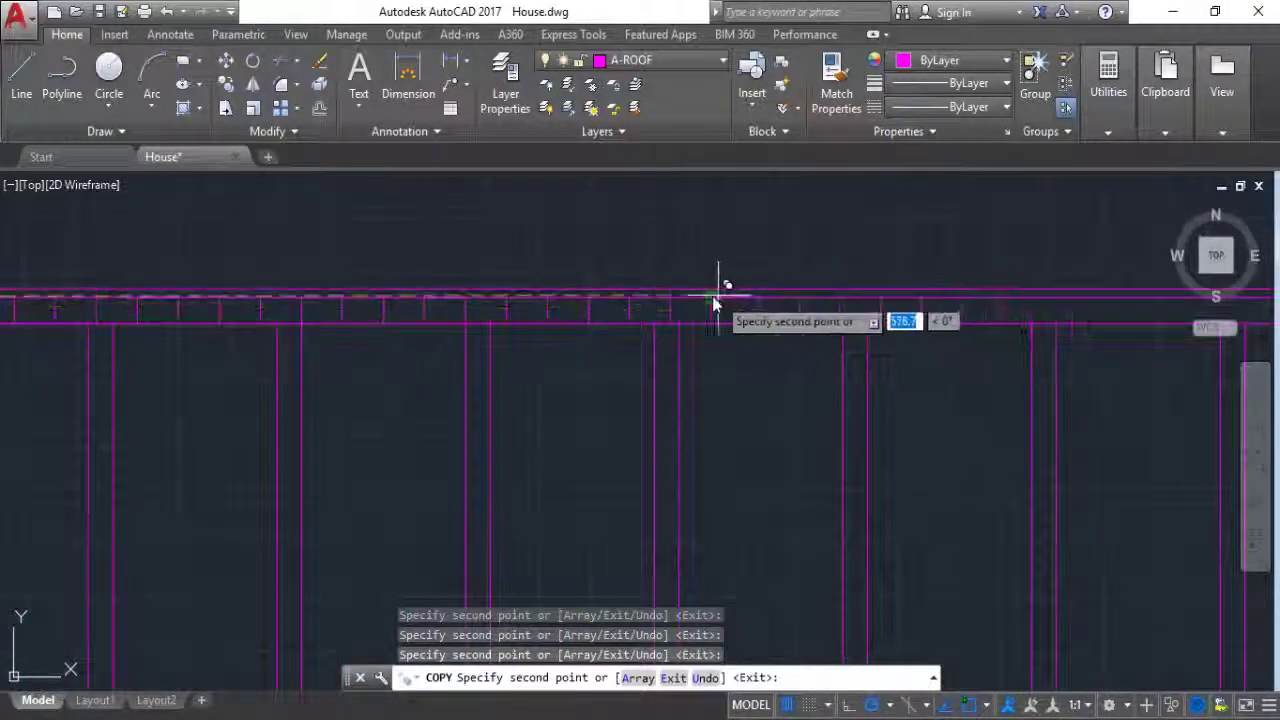
scroll(580, 318, down, 2)
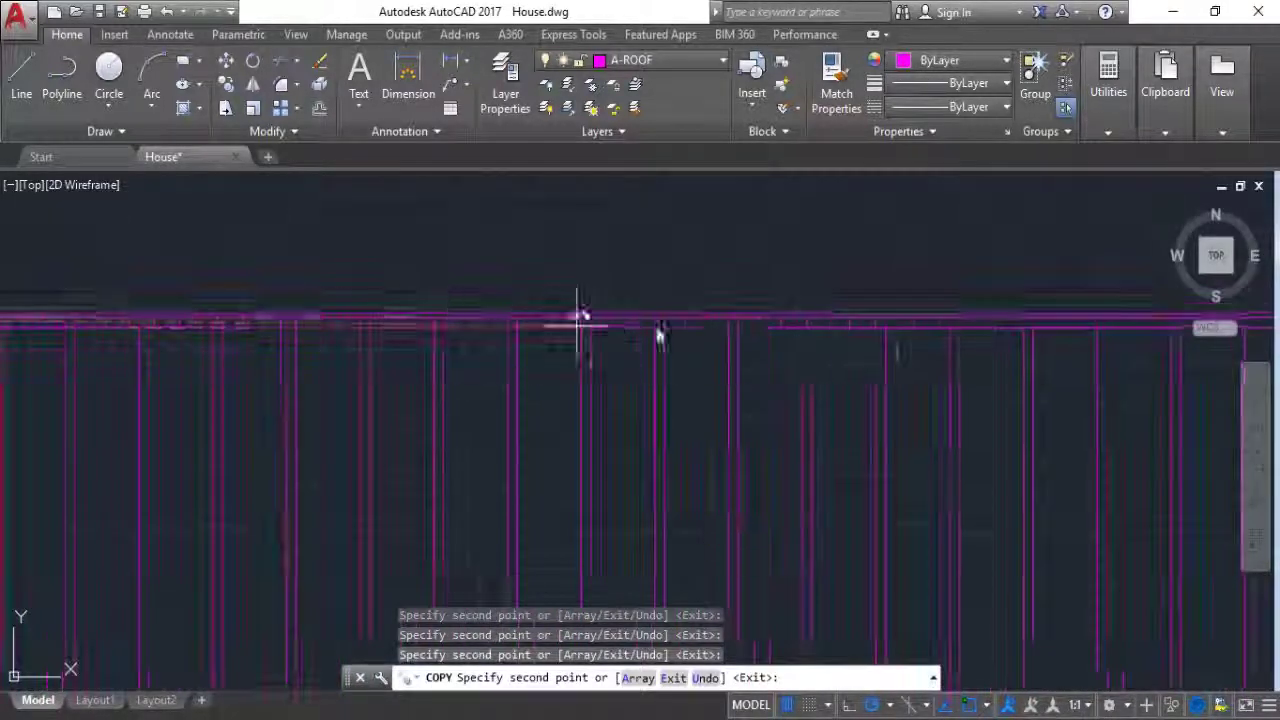
scroll(585, 318, up, 2)
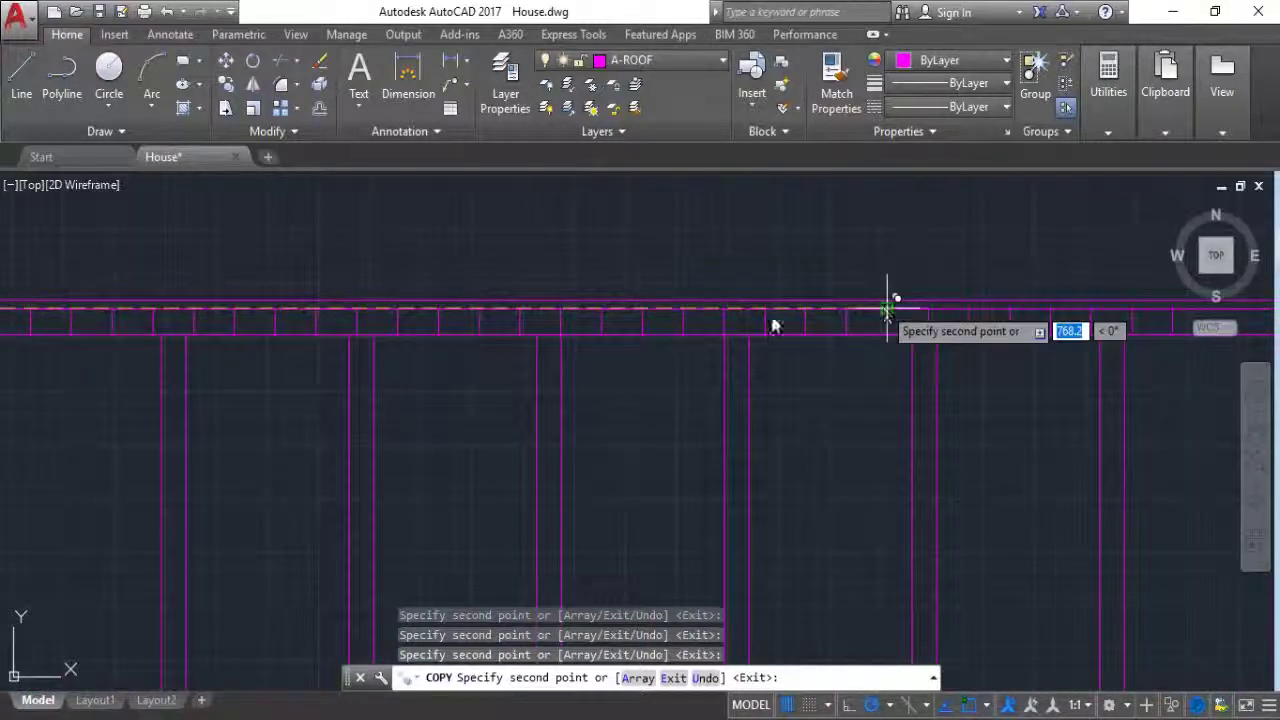
scroll(774, 320, down, 2)
scroll(846, 291, up, 4)
scroll(800, 318, down, 2)
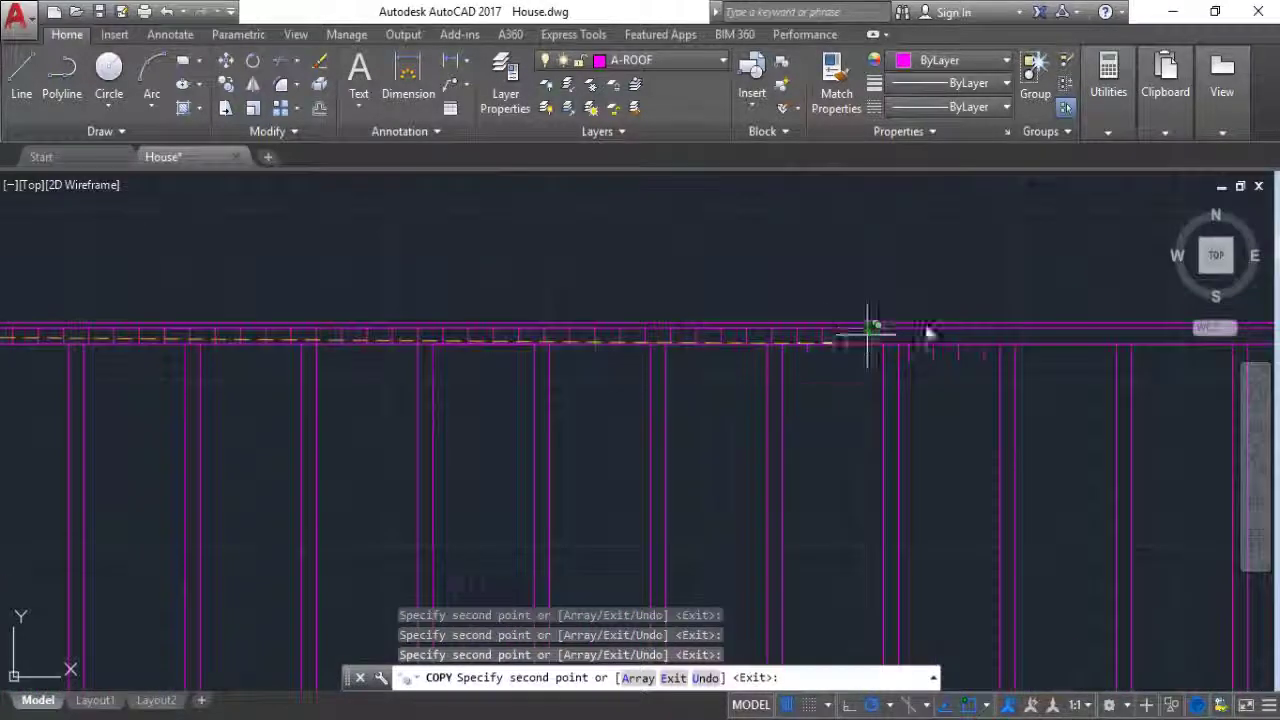
scroll(820, 330, up, 2)
scroll(700, 370, down, 2)
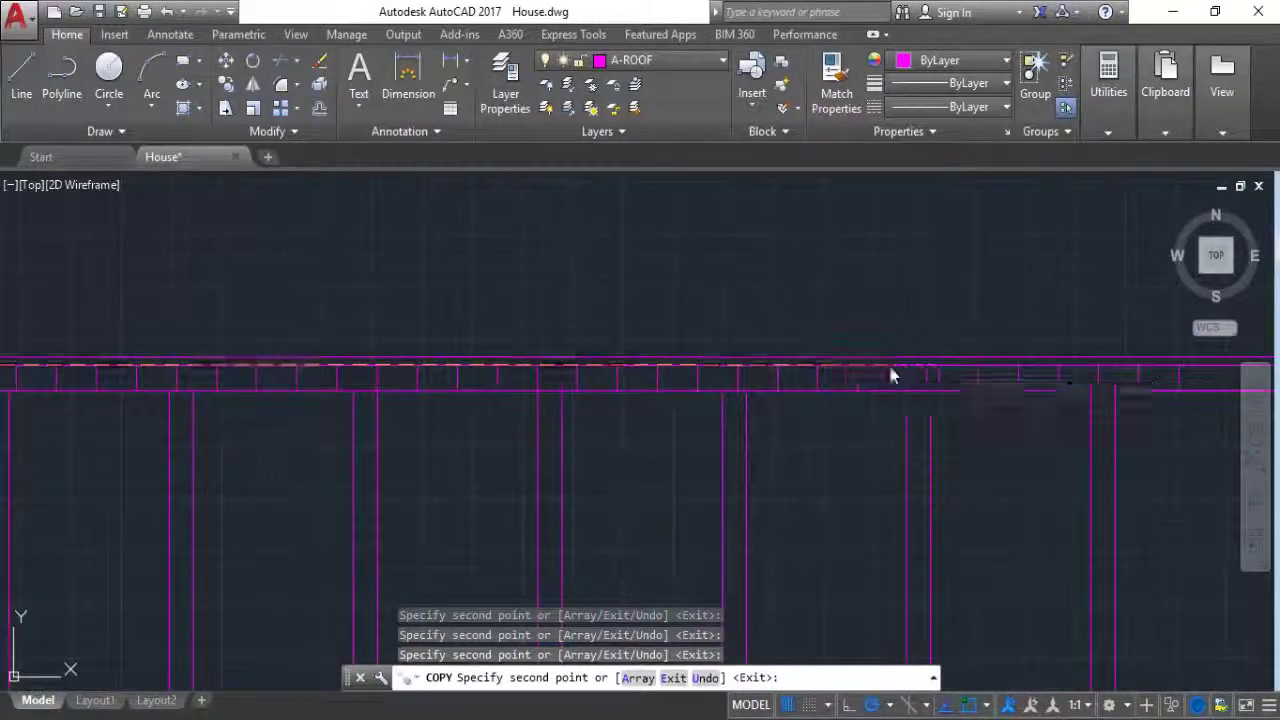
scroll(850, 365, down, 2)
scroll(700, 385, up, 3)
scroll(615, 368, down, 1)
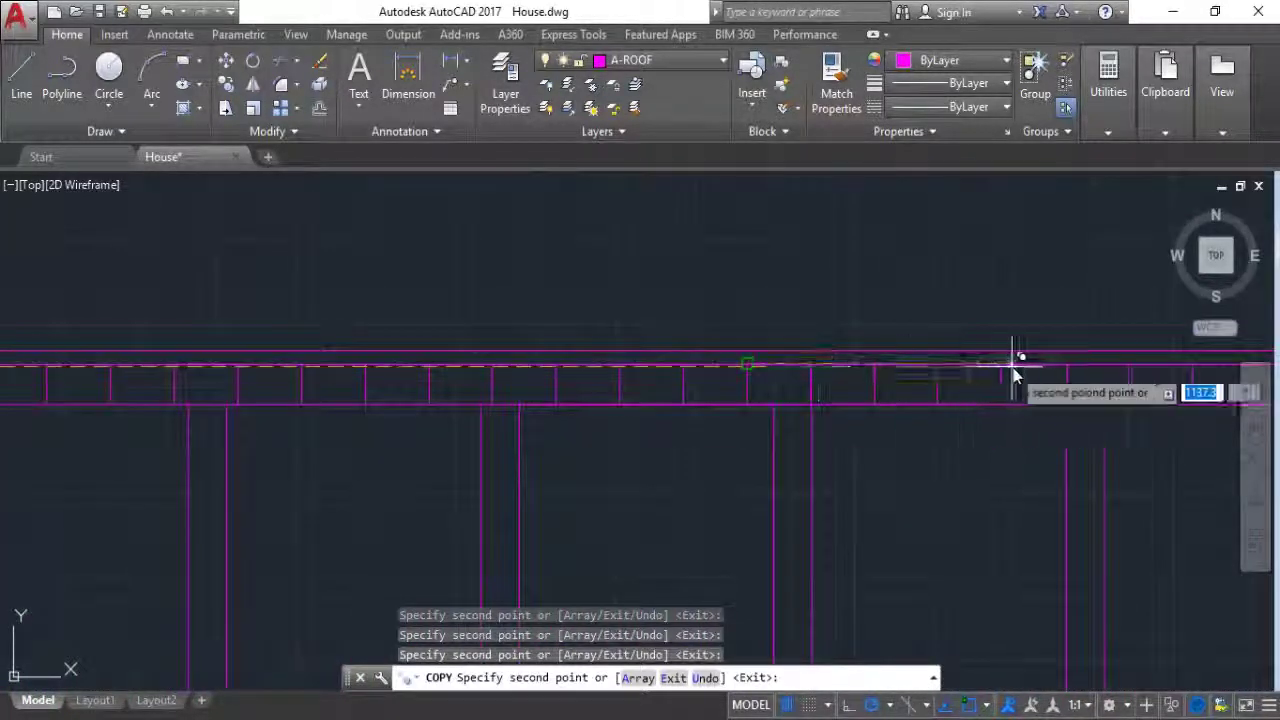
scroll(660, 405, down, 1)
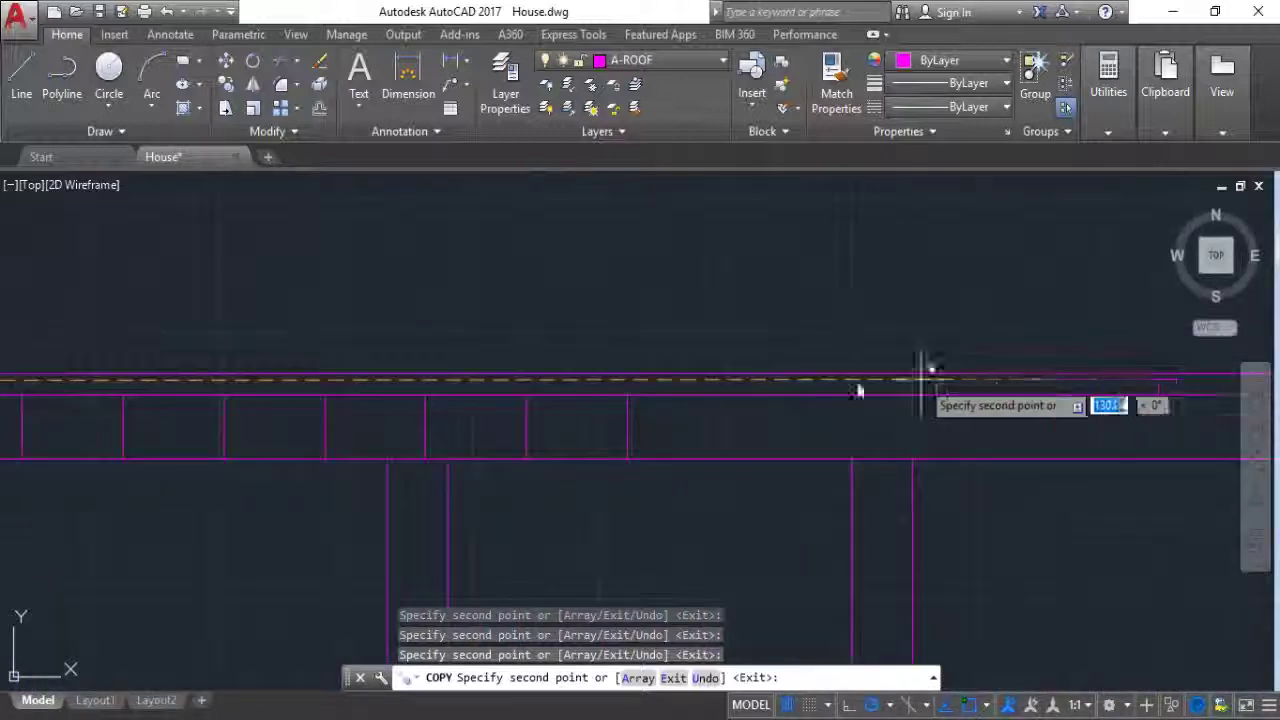
scroll(490, 395, down, 1)
scroll(560, 390, up, 2)
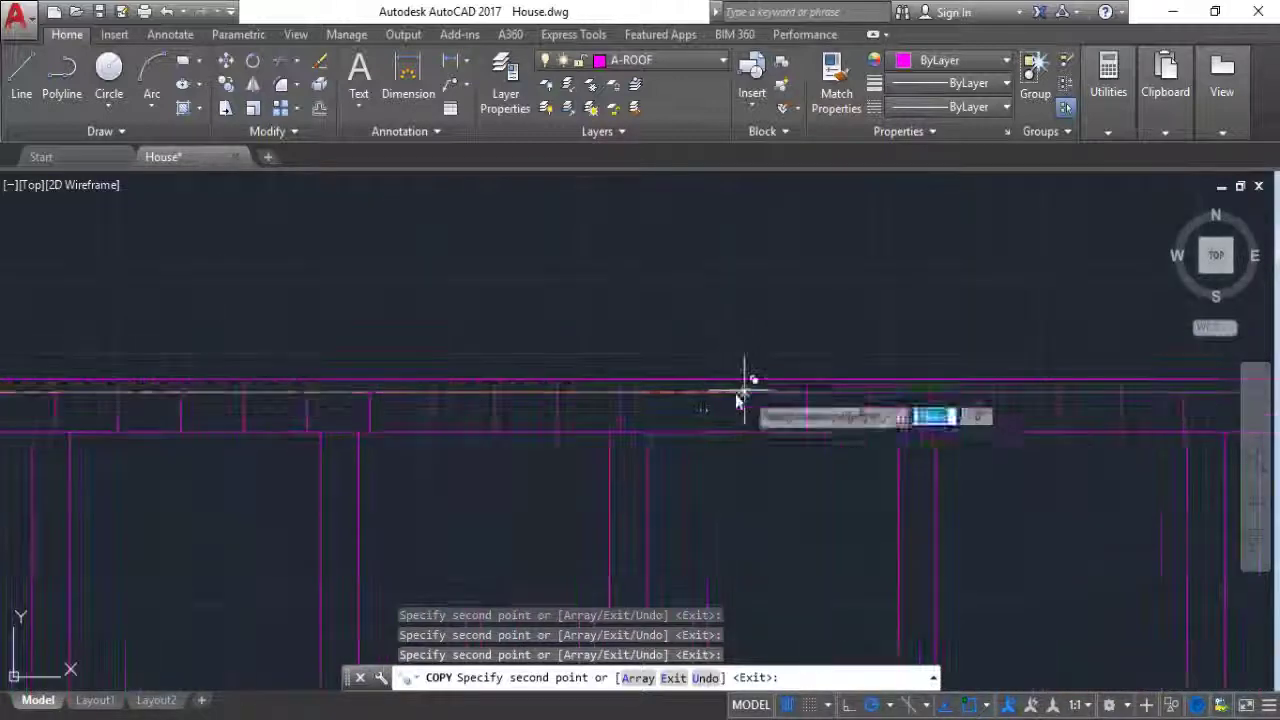
scroll(686, 397, down, 1)
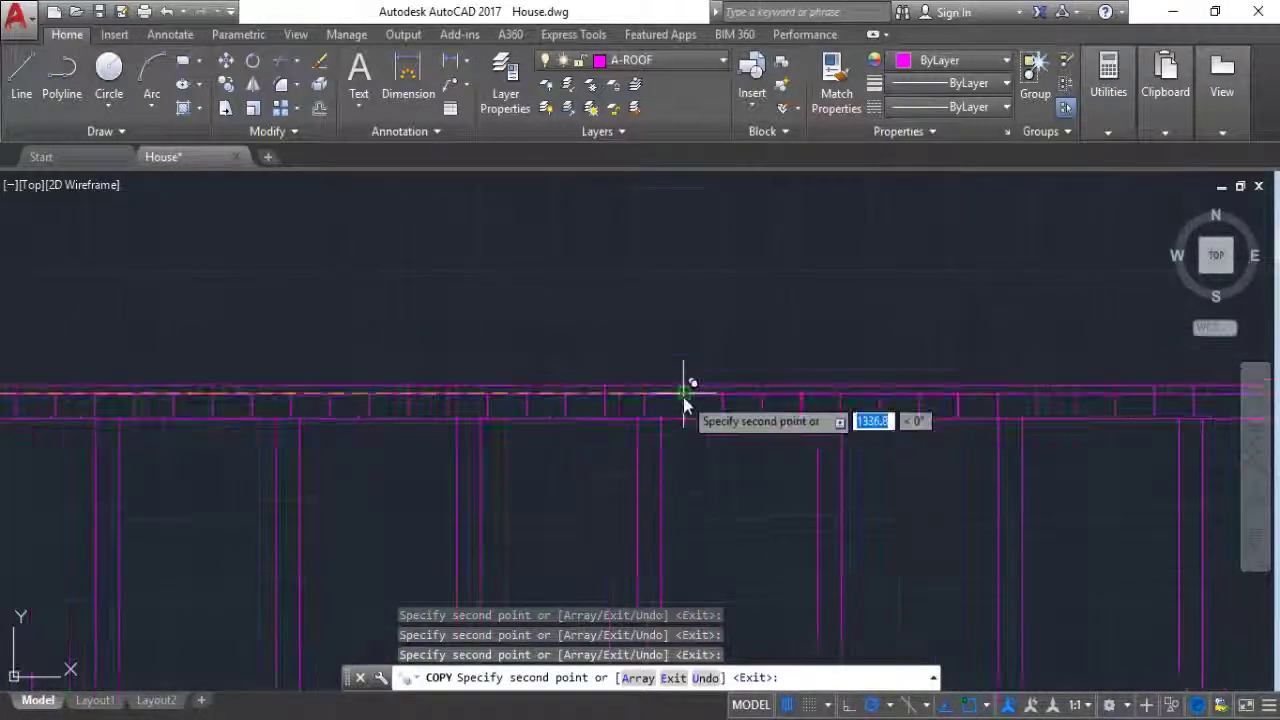
scroll(1046, 400, down, 1)
scroll(634, 420, down, 1)
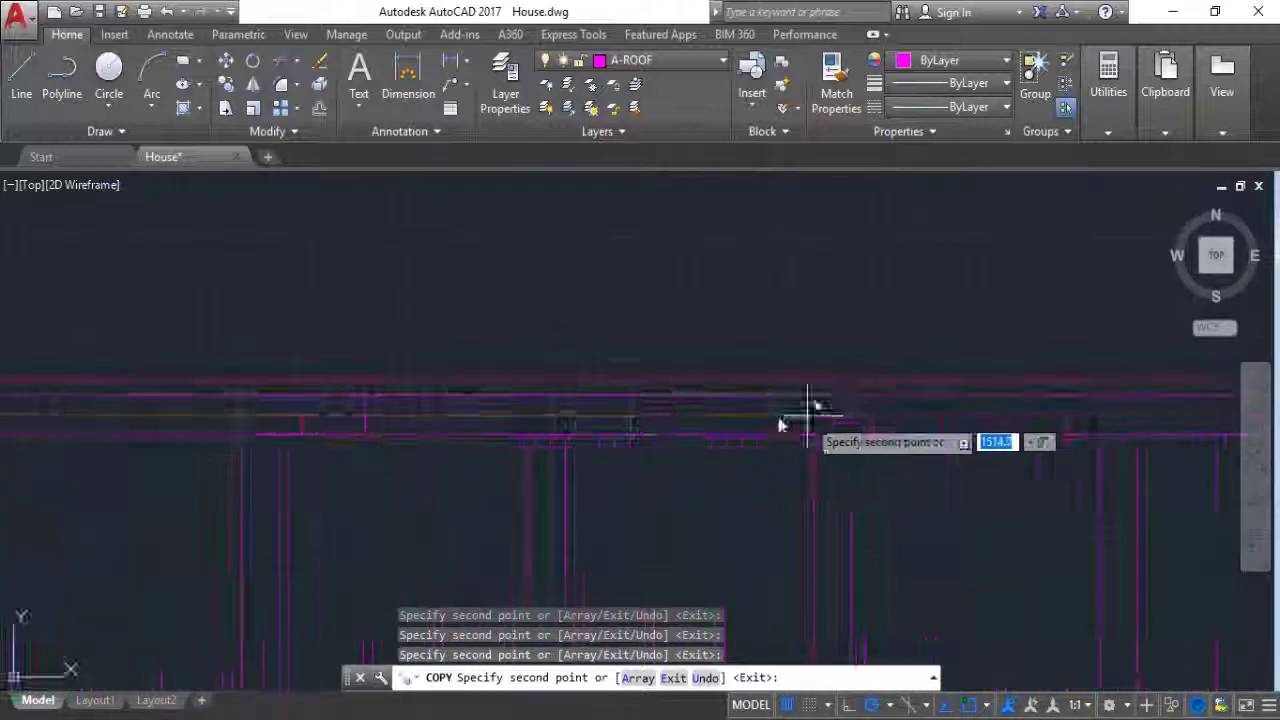
scroll(551, 395, up, 3)
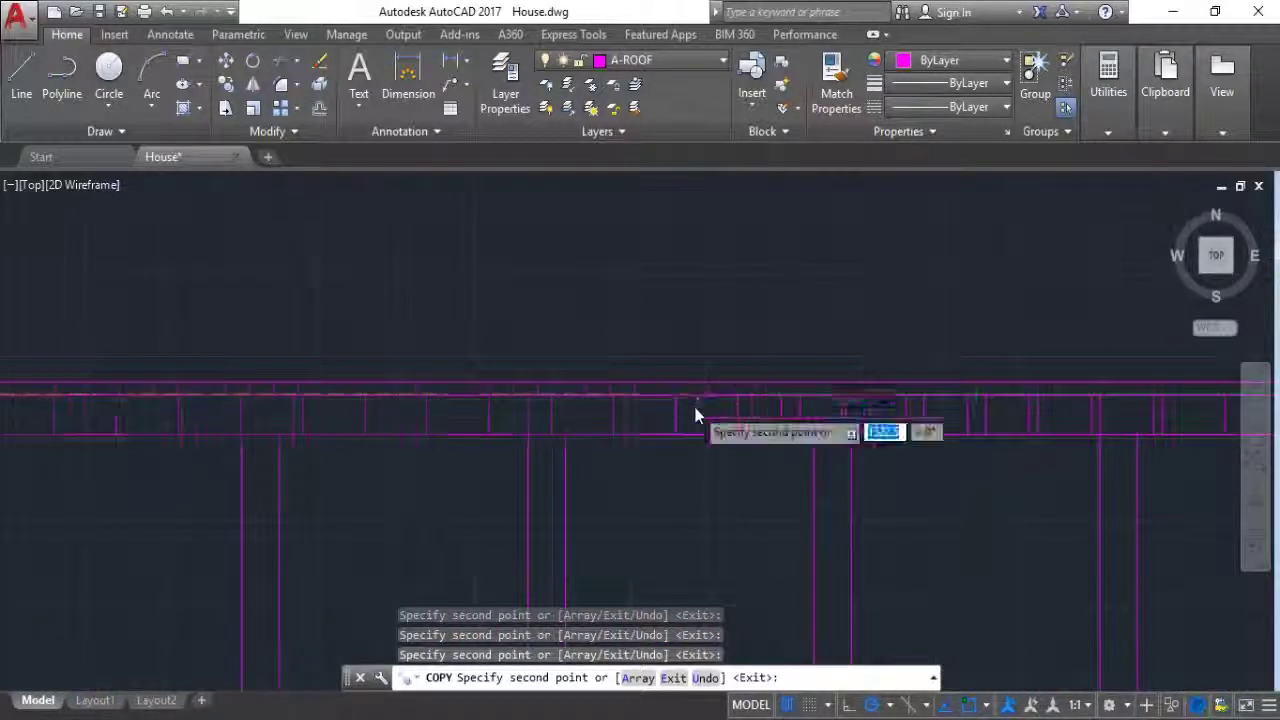
scroll(694, 402, down, 1)
scroll(1120, 394, up, 1)
scroll(745, 403, down, 2)
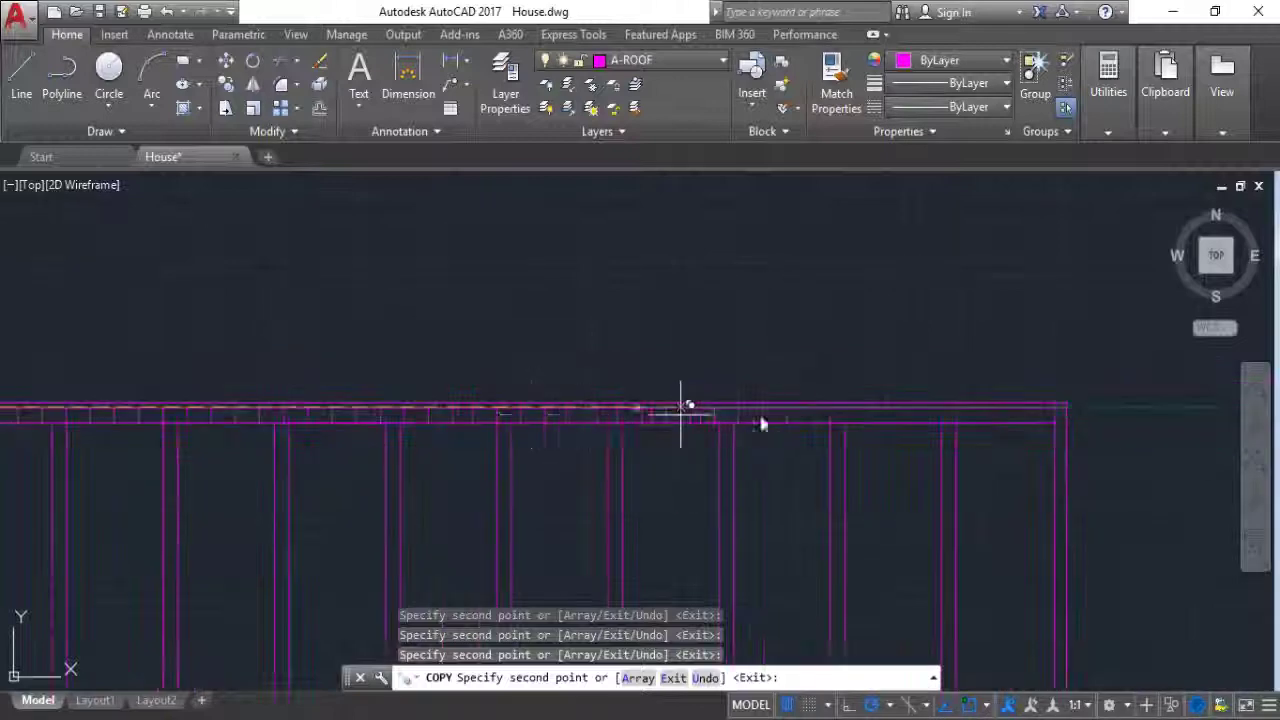
scroll(760, 423, up, 2)
scroll(714, 386, down, 1)
scroll(698, 411, up, 2)
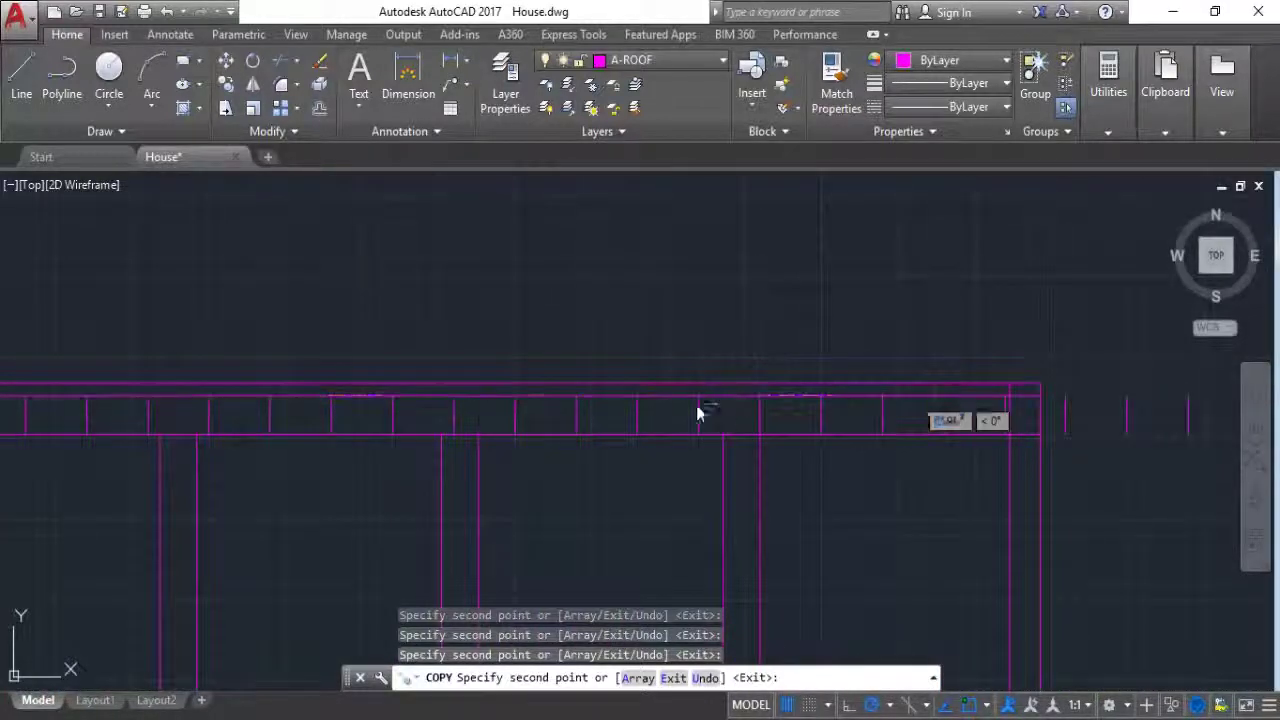
scroll(698, 412, down, 1)
key(Escape)
Step: Delete the three extra line pieces and the stray vertical past the right roof end
click(1062, 449)
click(916, 386)
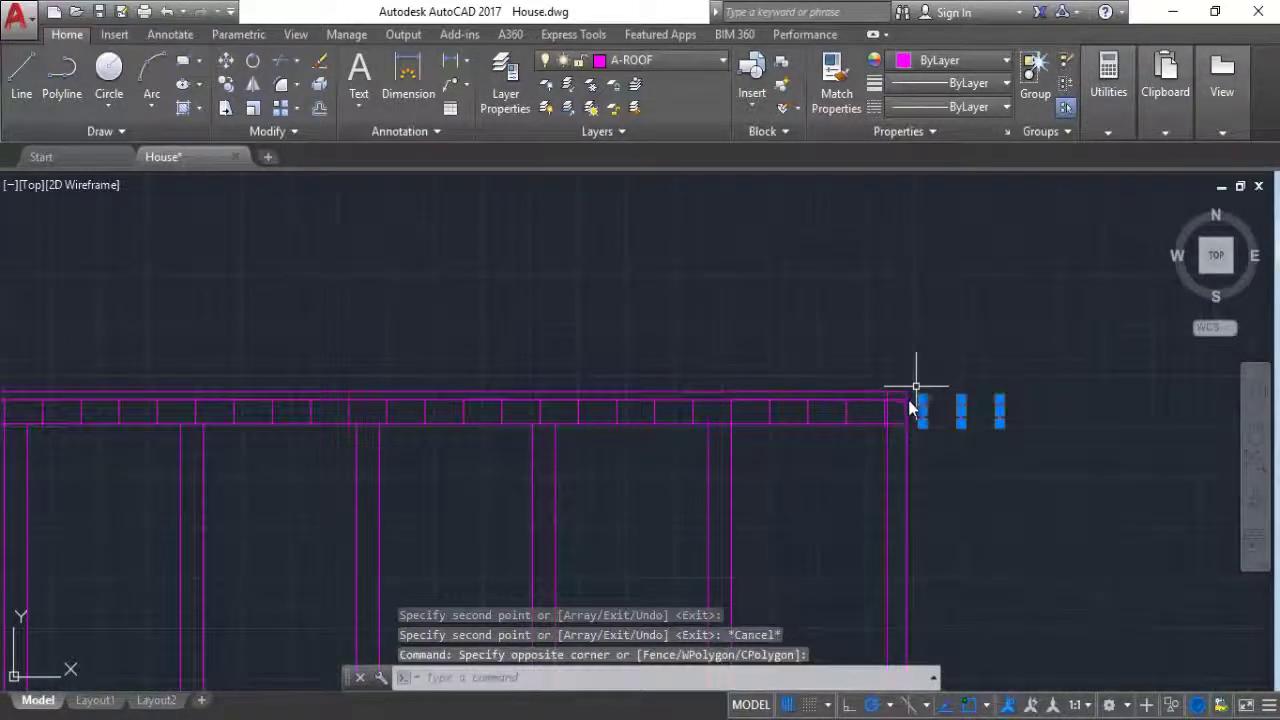
key(Delete)
scroll(908, 423, up, 2)
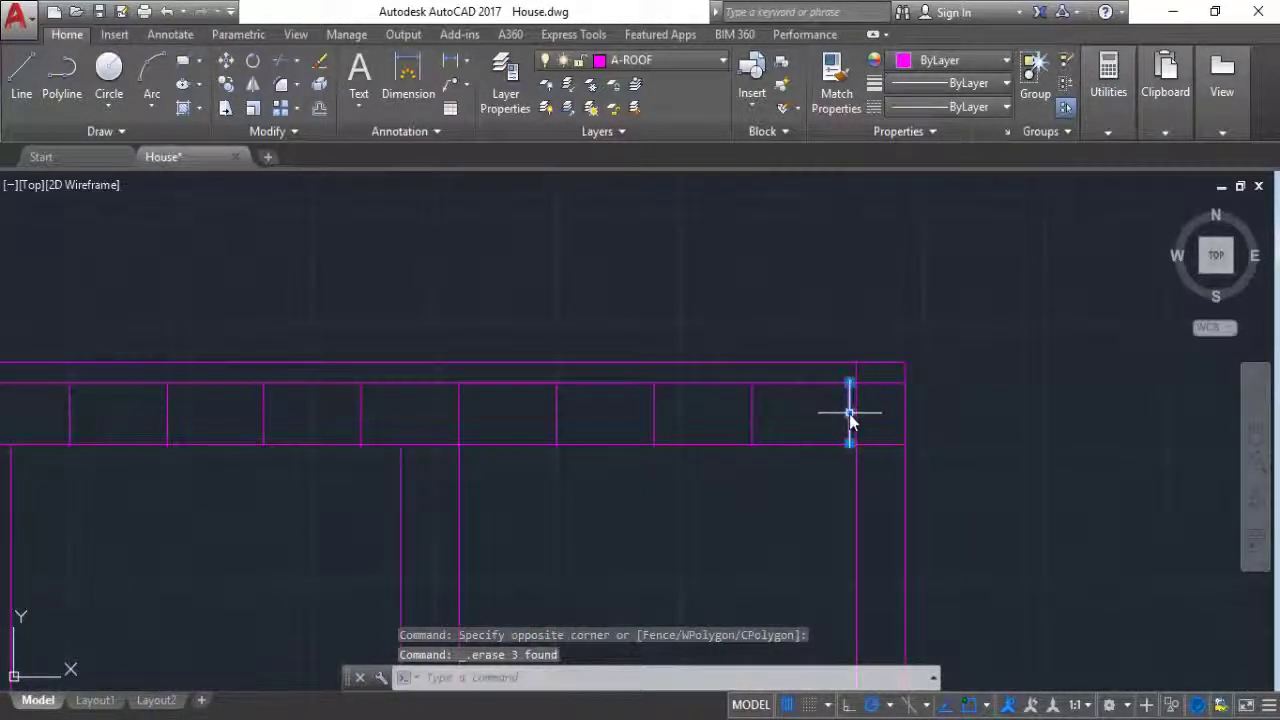
key(Delete)
Step: Trim the right-end vertical line back to the eave strip and delete its leftover segment
text(tr)
key(Return)
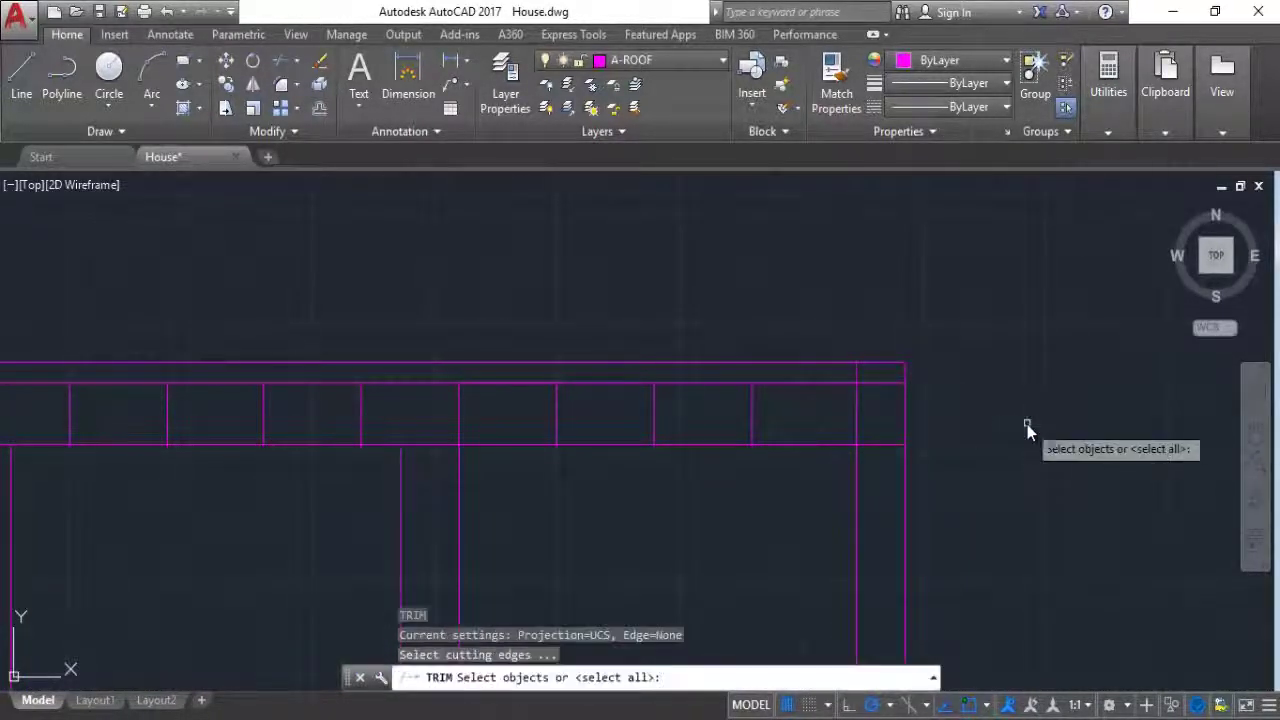
click(1023, 535)
click(700, 324)
key(Return)
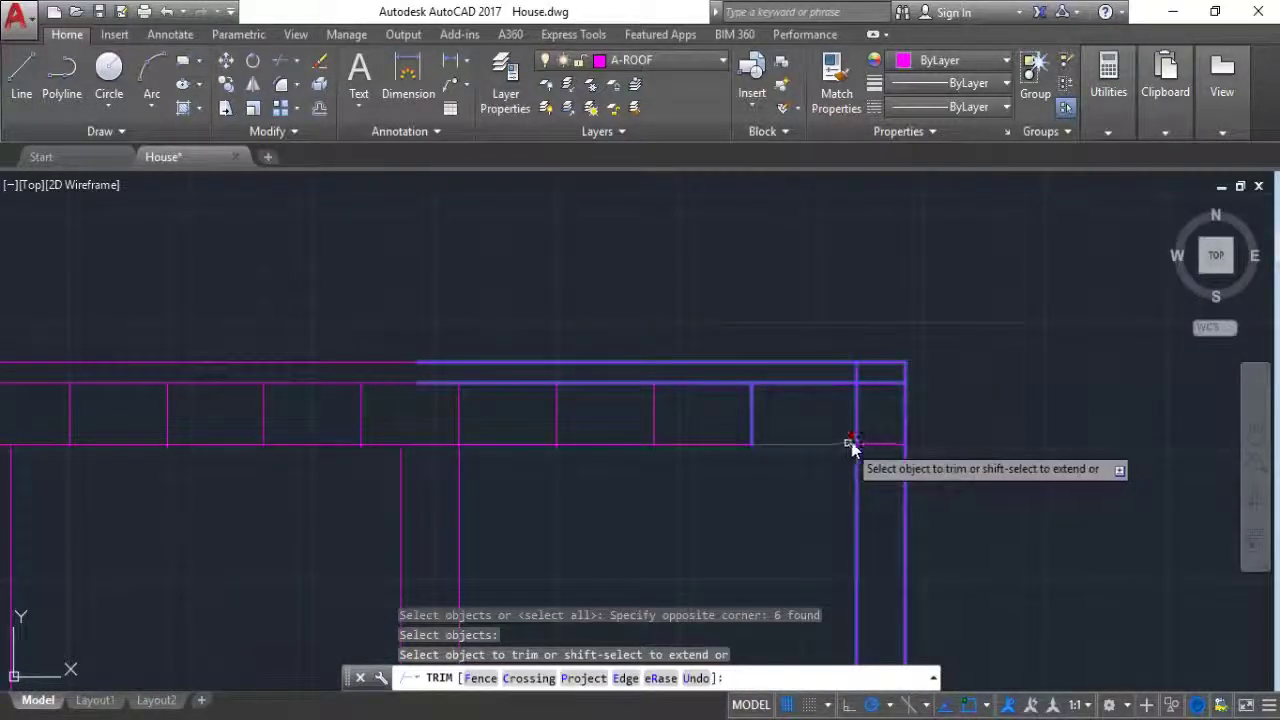
click(858, 419)
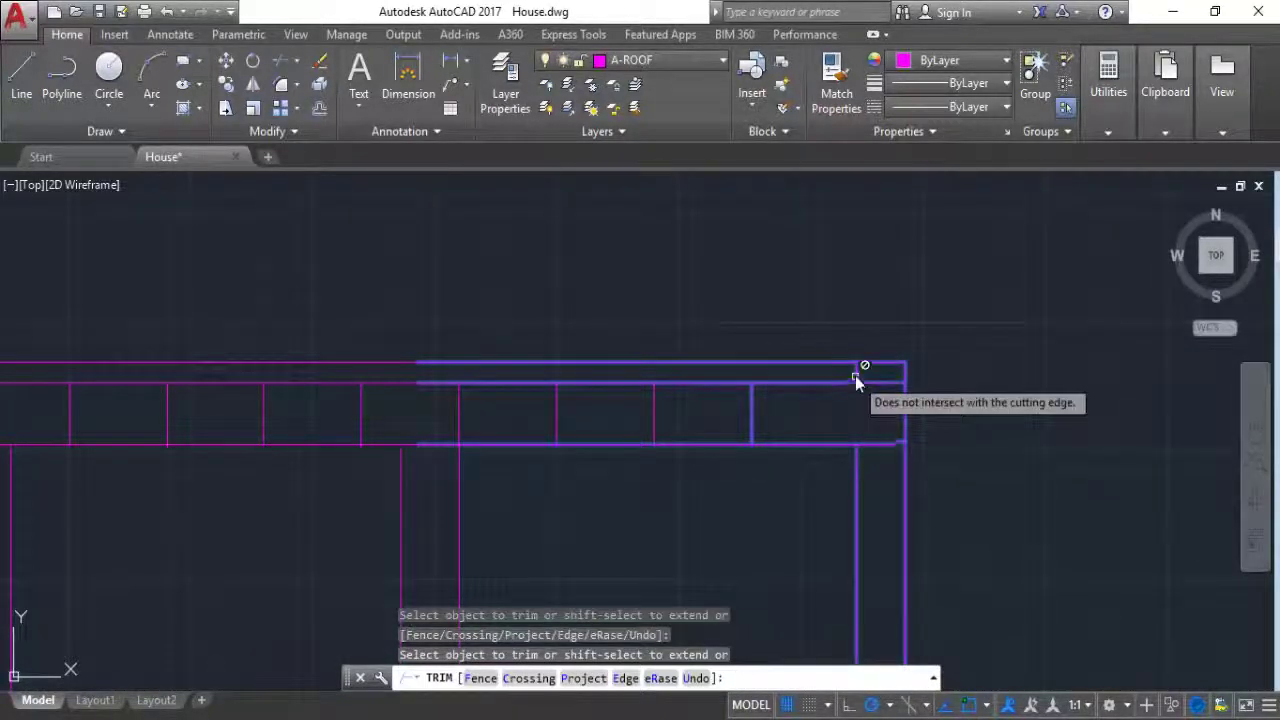
key(Escape)
key(Delete)
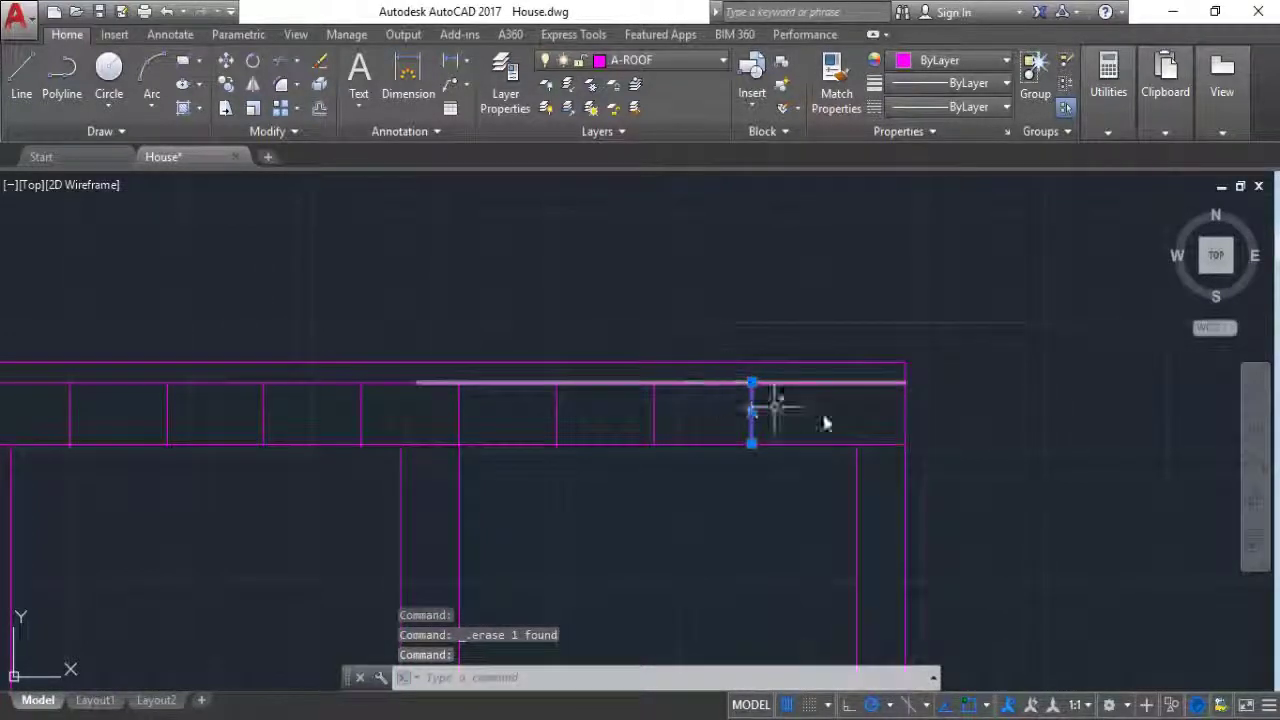
key(Escape)
Step: Trim the left-end vertical line between the roof lines and delete the leftover piece above the eave
scroll(1000, 430, down, 5)
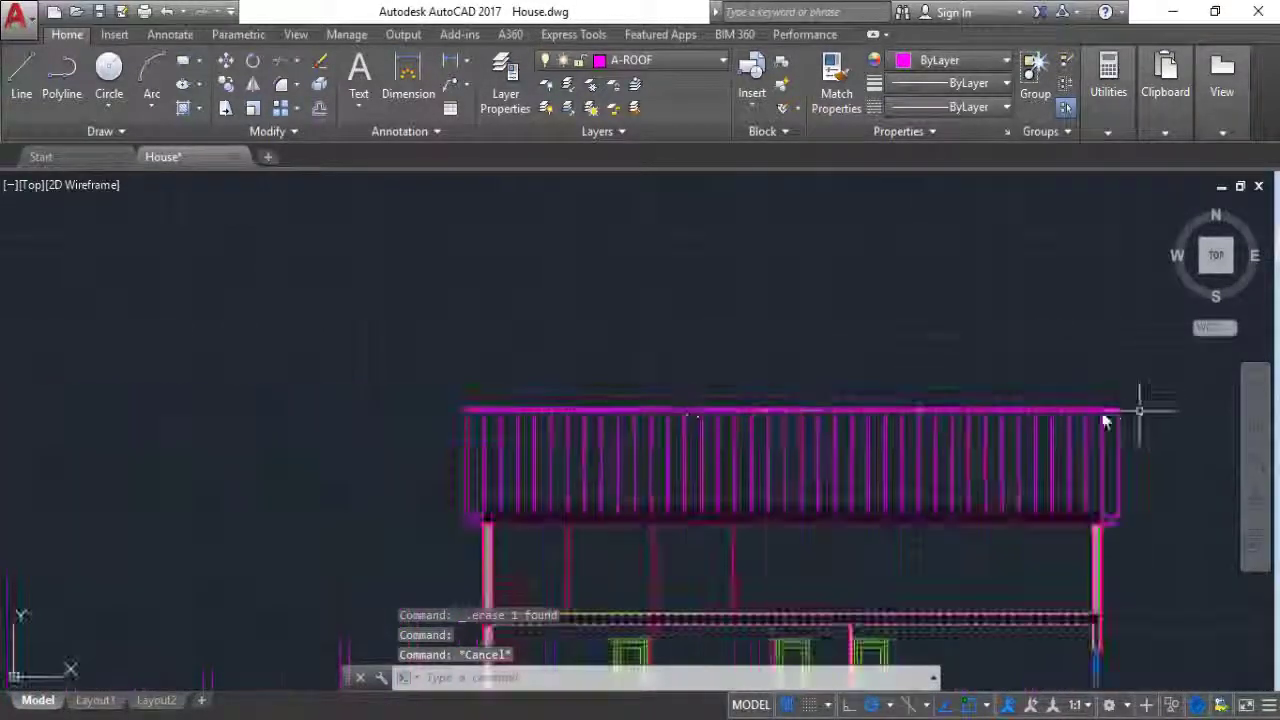
scroll(453, 412, up, 3)
scroll(579, 388, up, 3)
scroll(491, 406, up, 2)
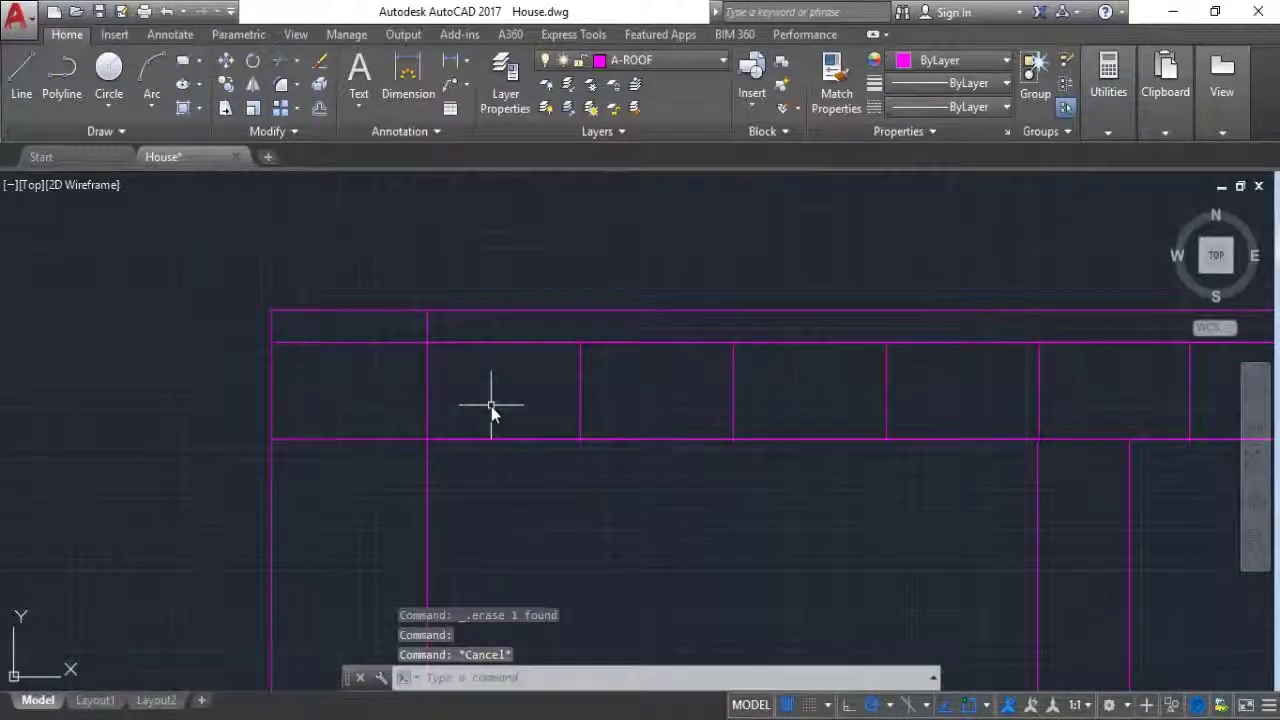
text(tr)
key(Return)
click(430, 545)
click(255, 428)
key(Return)
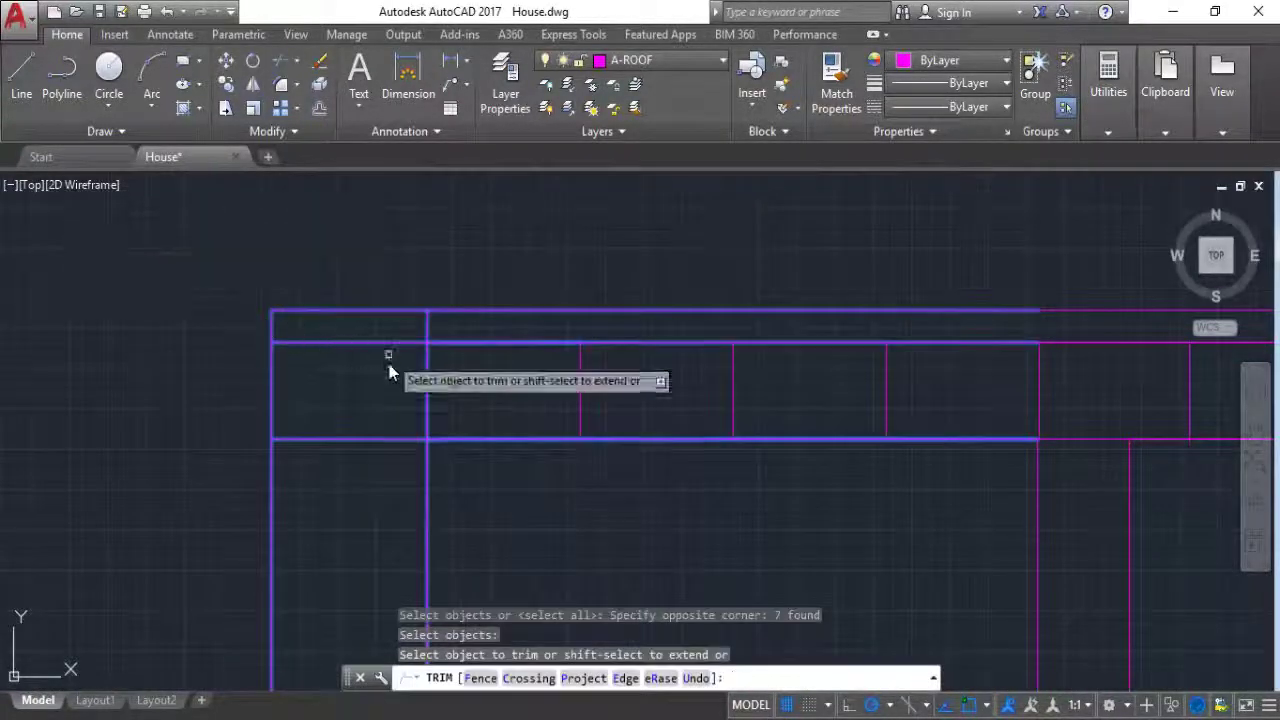
click(427, 392)
key(Escape)
click(428, 335)
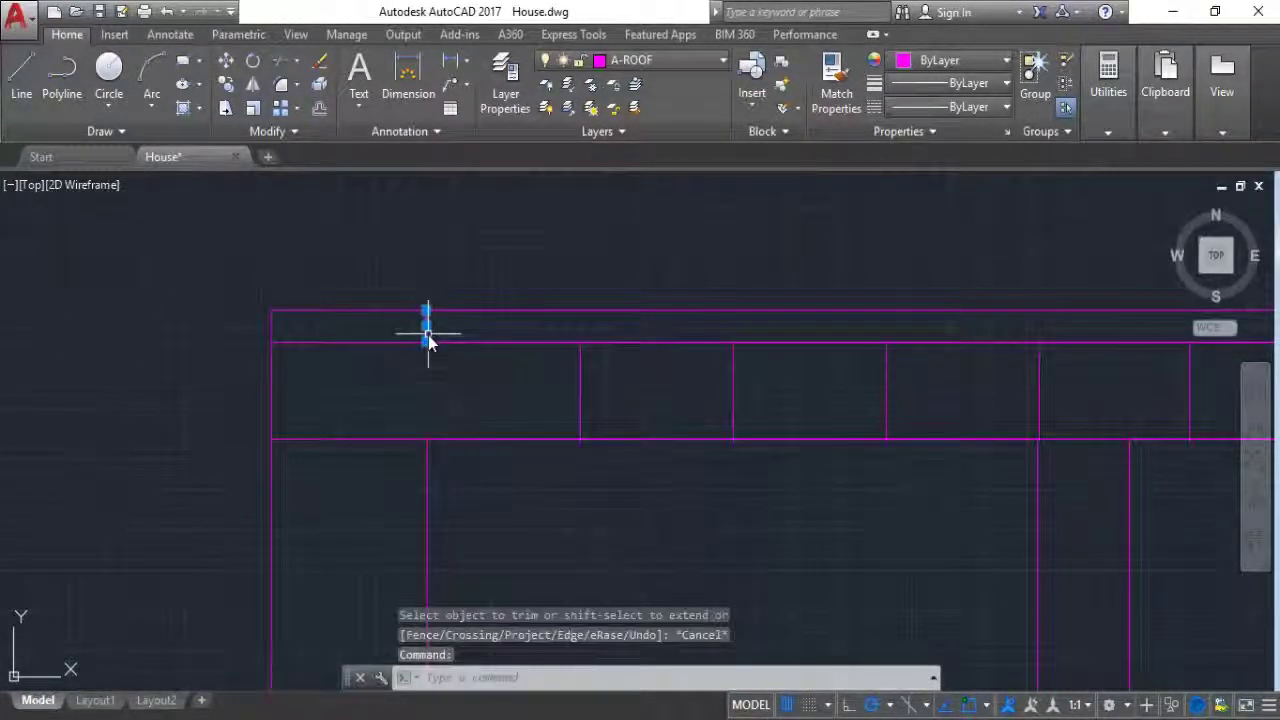
key(Delete)
scroll(265, 303, down, 3)
scroll(275, 305, down, 3)
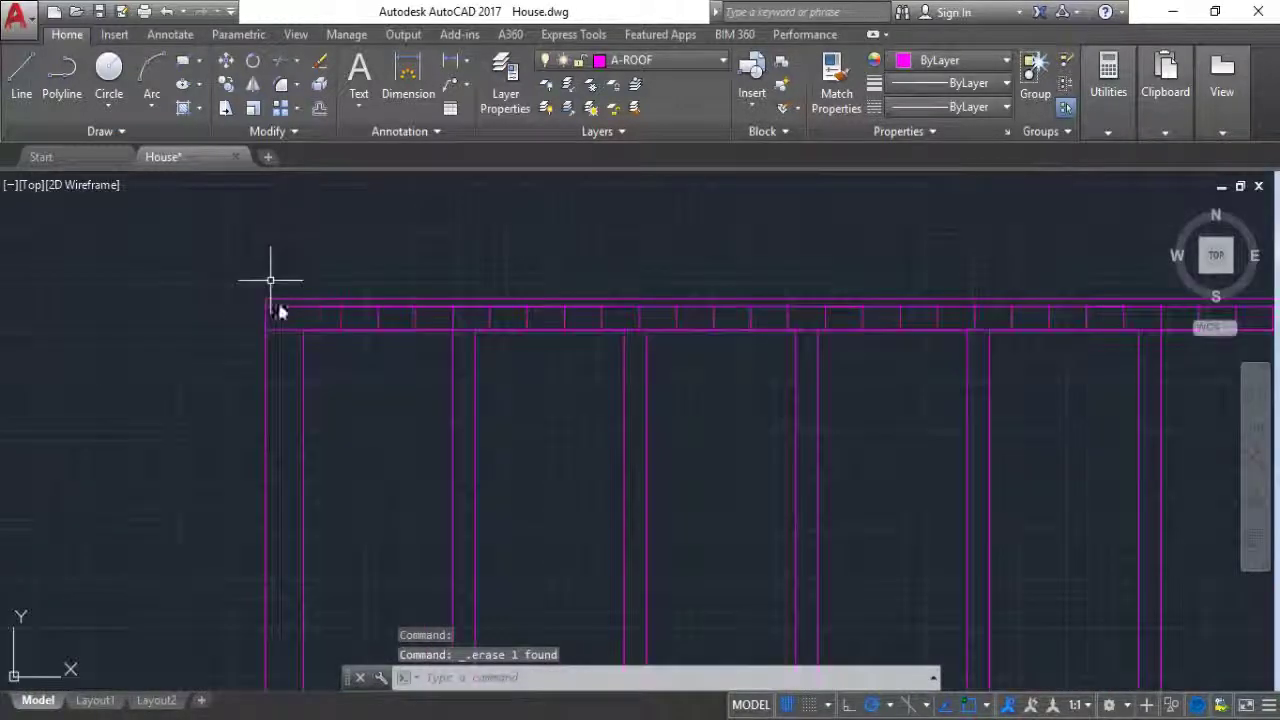
scroll(287, 425, down, 2)
scroll(251, 480, down, 1)
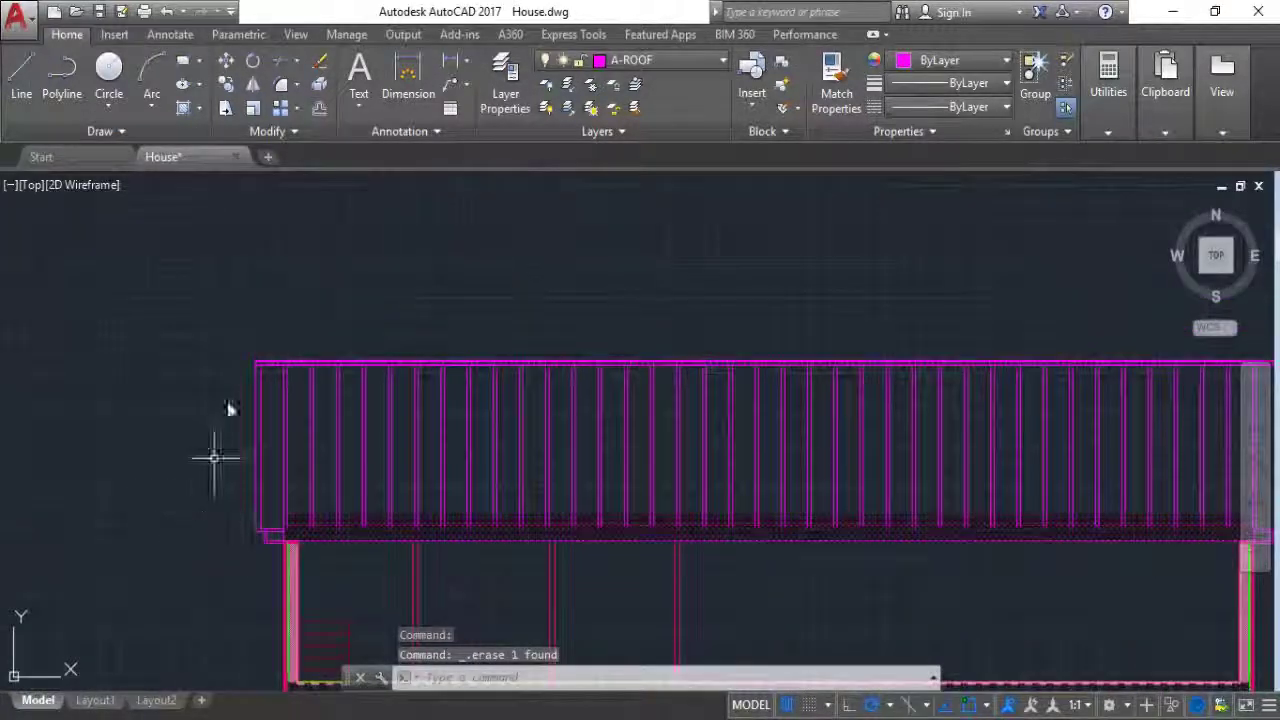
scroll(214, 381, up, 4)
scroll(309, 331, up, 3)
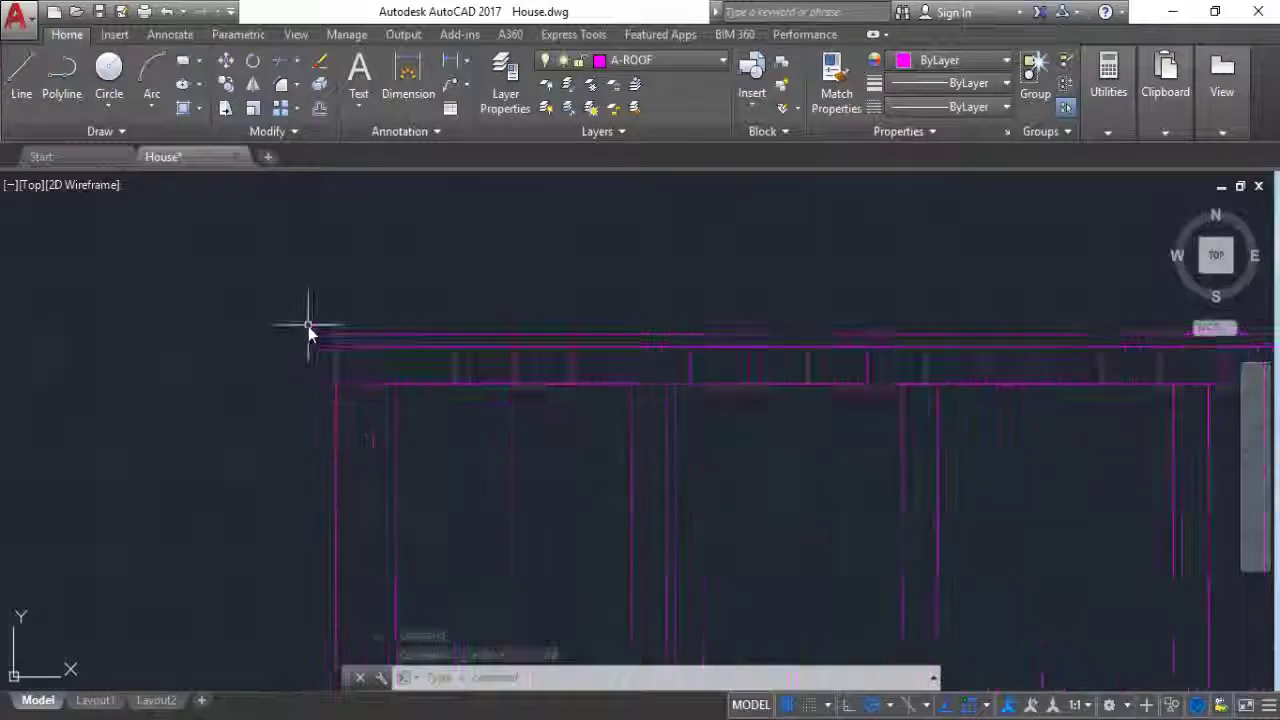
click(30, 95)
Step: Draw a blocking line 6 units down from the roof corner, then across to the wall
scroll(410, 380, up, 3)
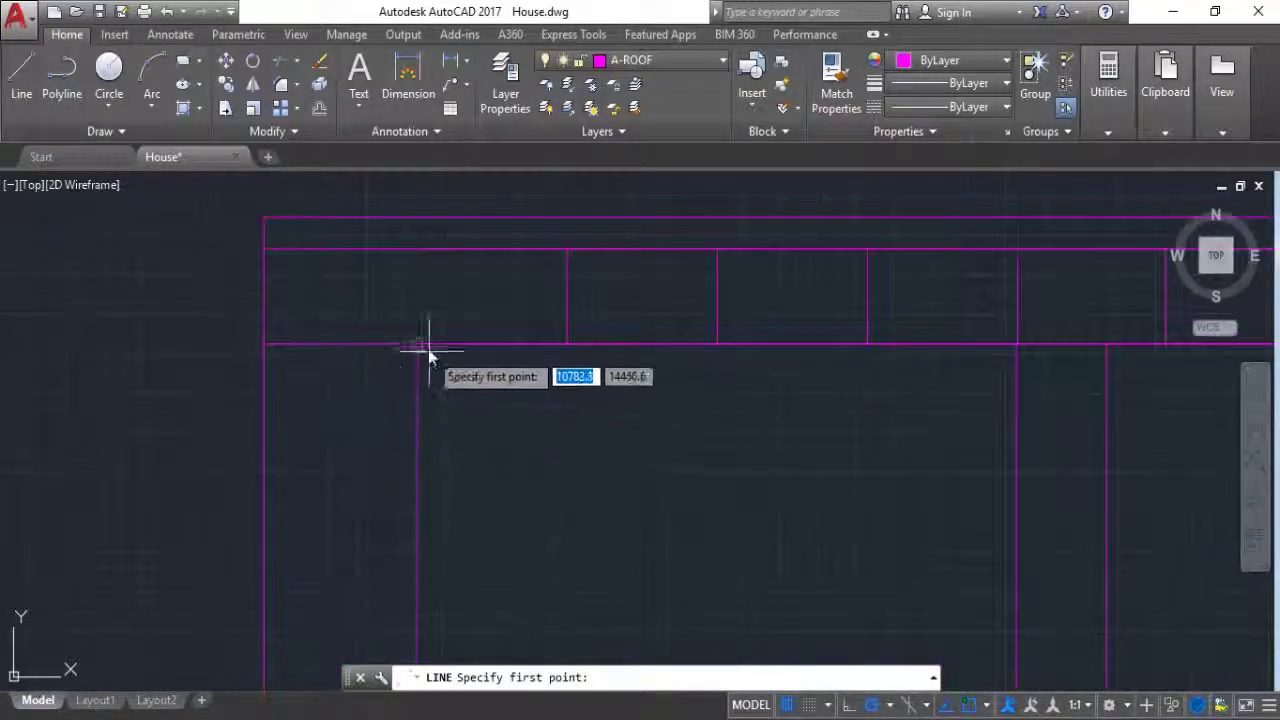
click(419, 345)
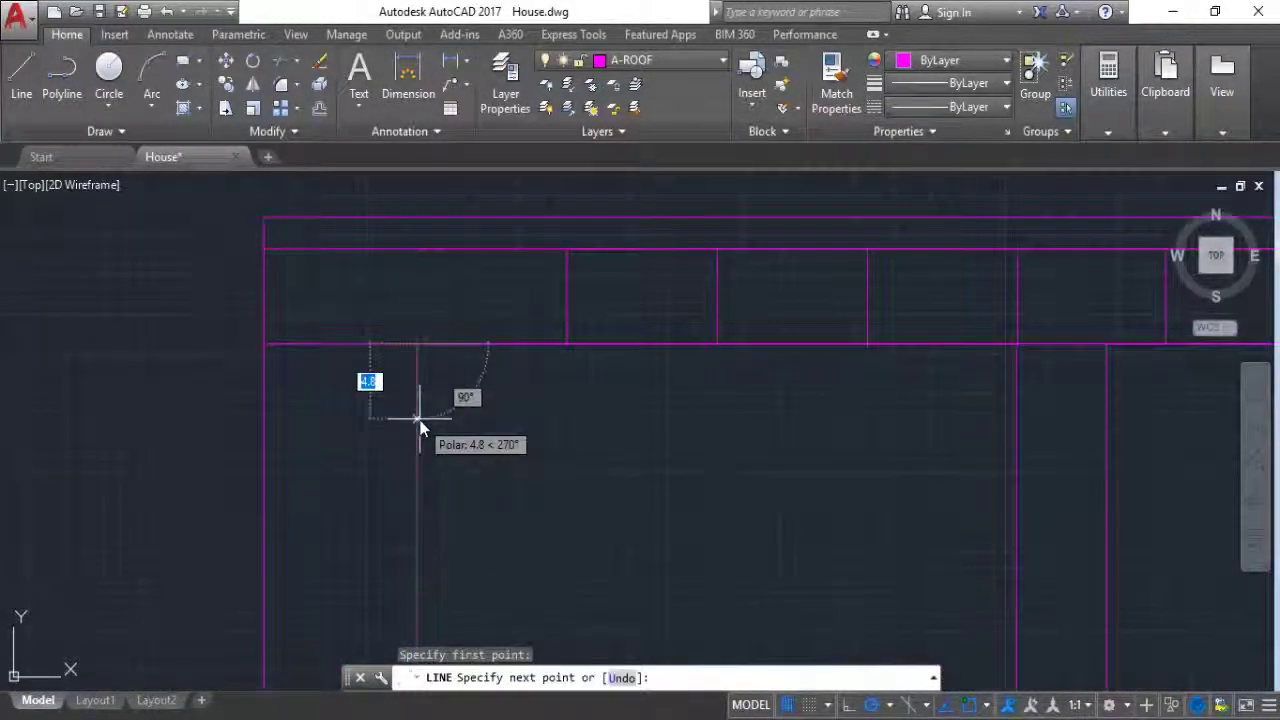
text(6)
key(Return)
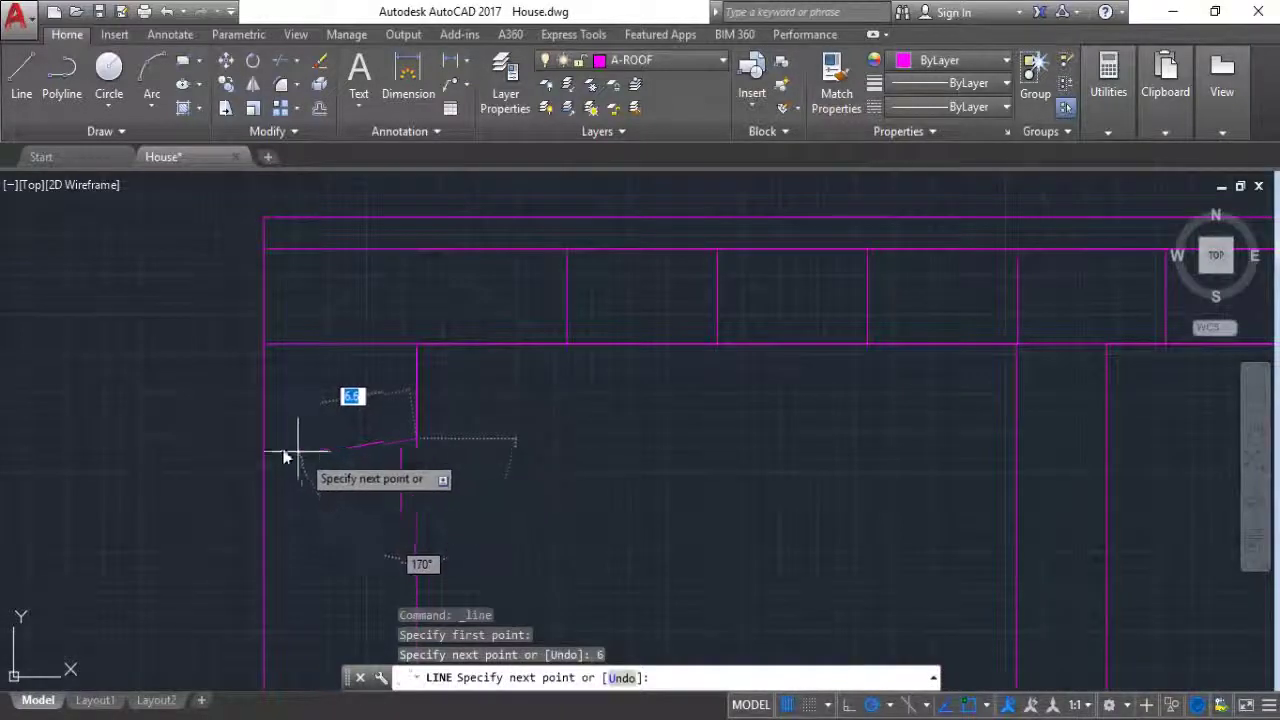
click(264, 438)
key(Escape)
Step: Copy the two blocking lines repeatedly down the left-end eave strip
click(417, 394)
click(371, 438)
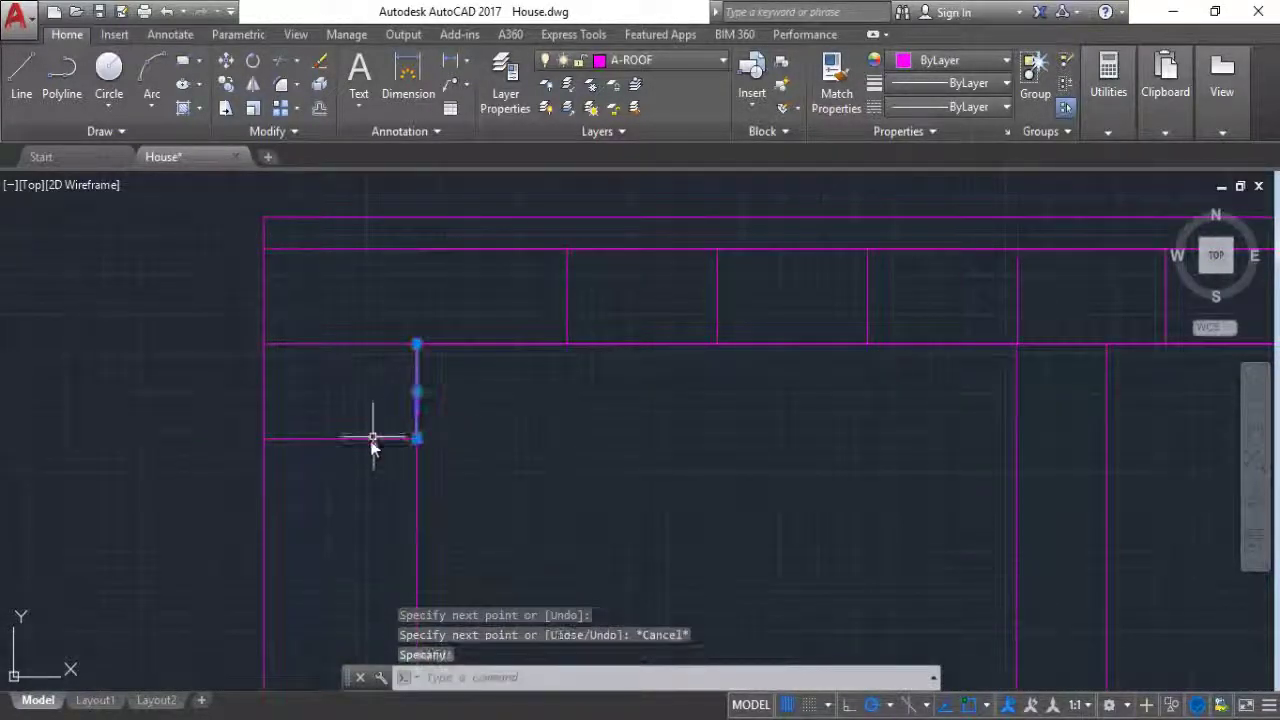
text(co)
key(Return)
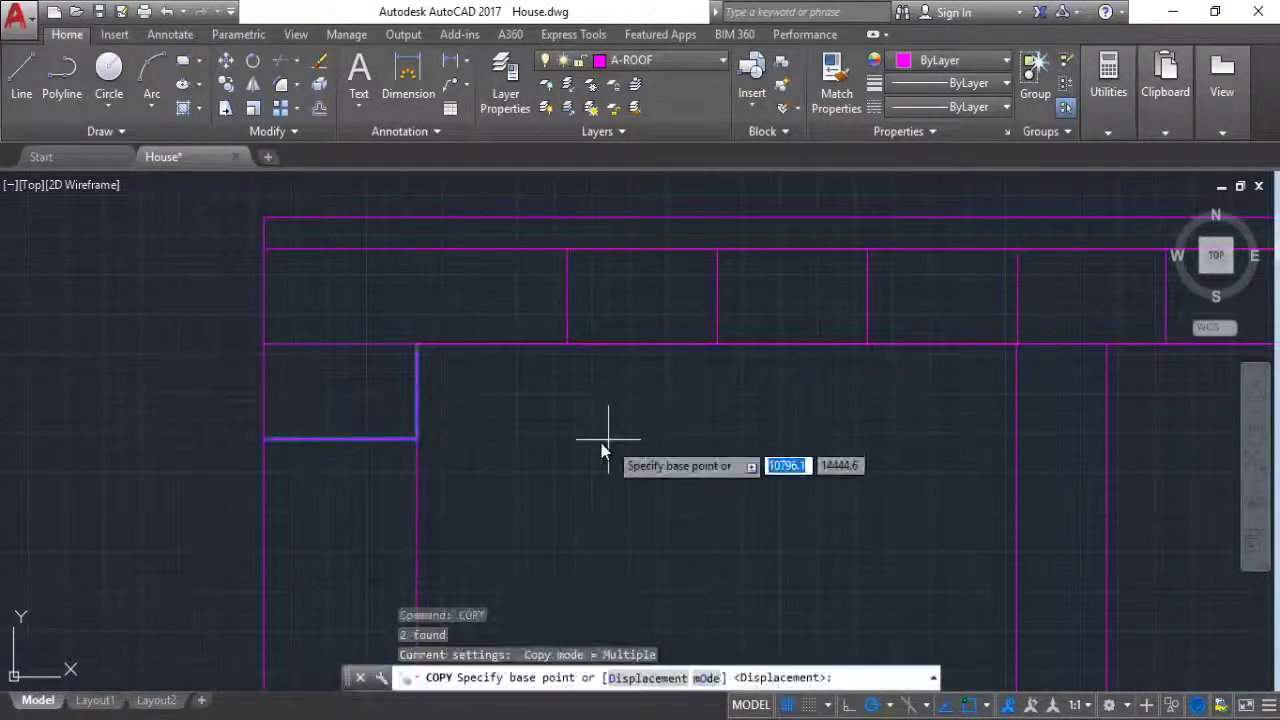
click(417, 345)
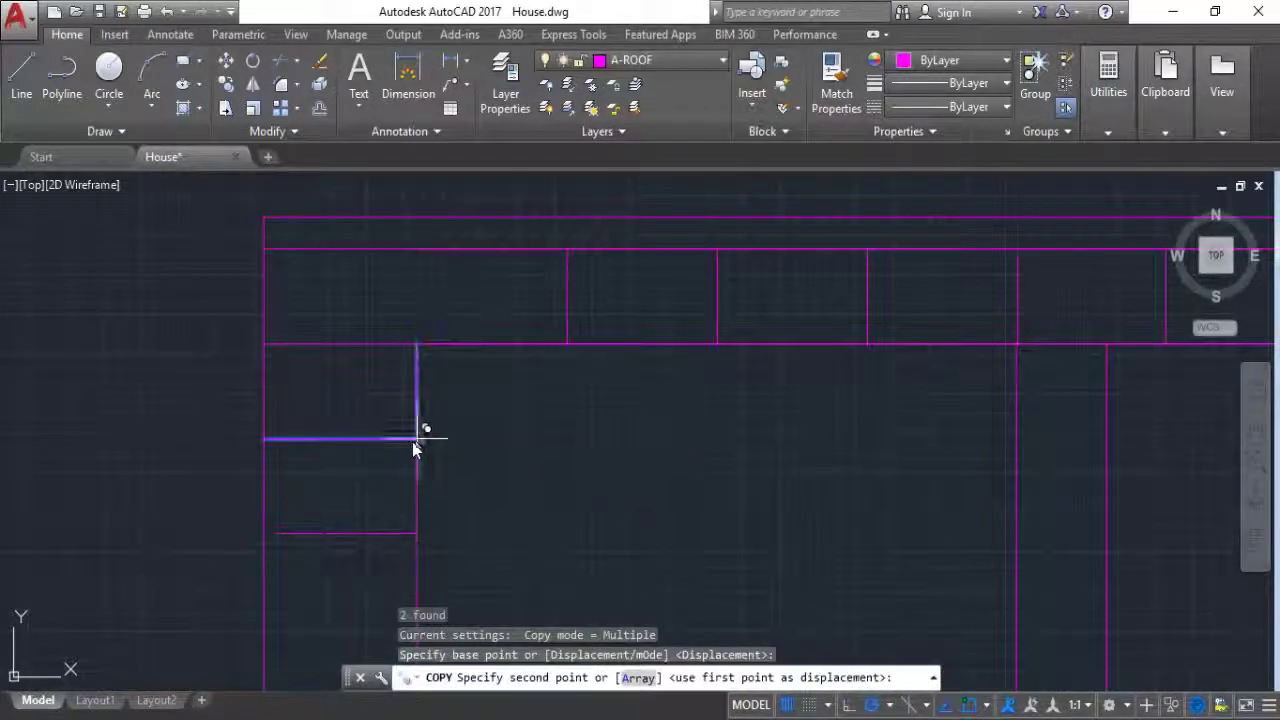
click(417, 438)
scroll(403, 488, down, 2)
scroll(412, 512, up, 1)
click(382, 378)
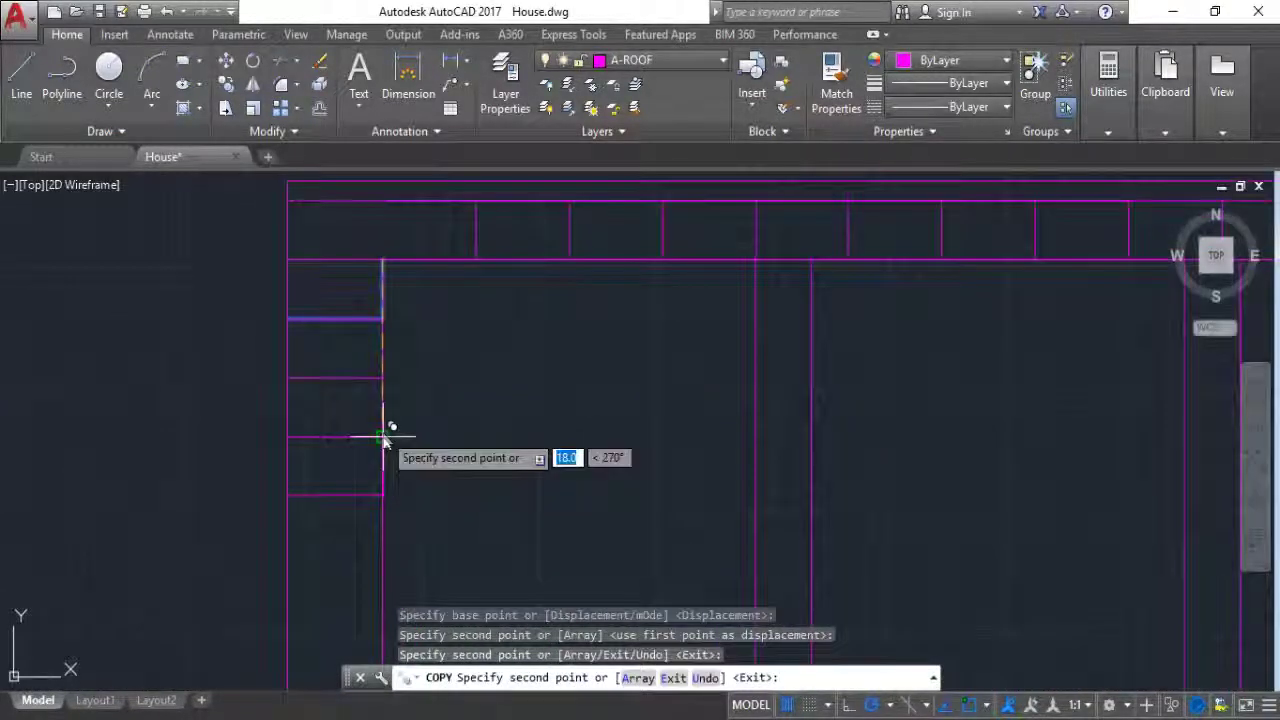
click(382, 437)
click(382, 496)
click(380, 557)
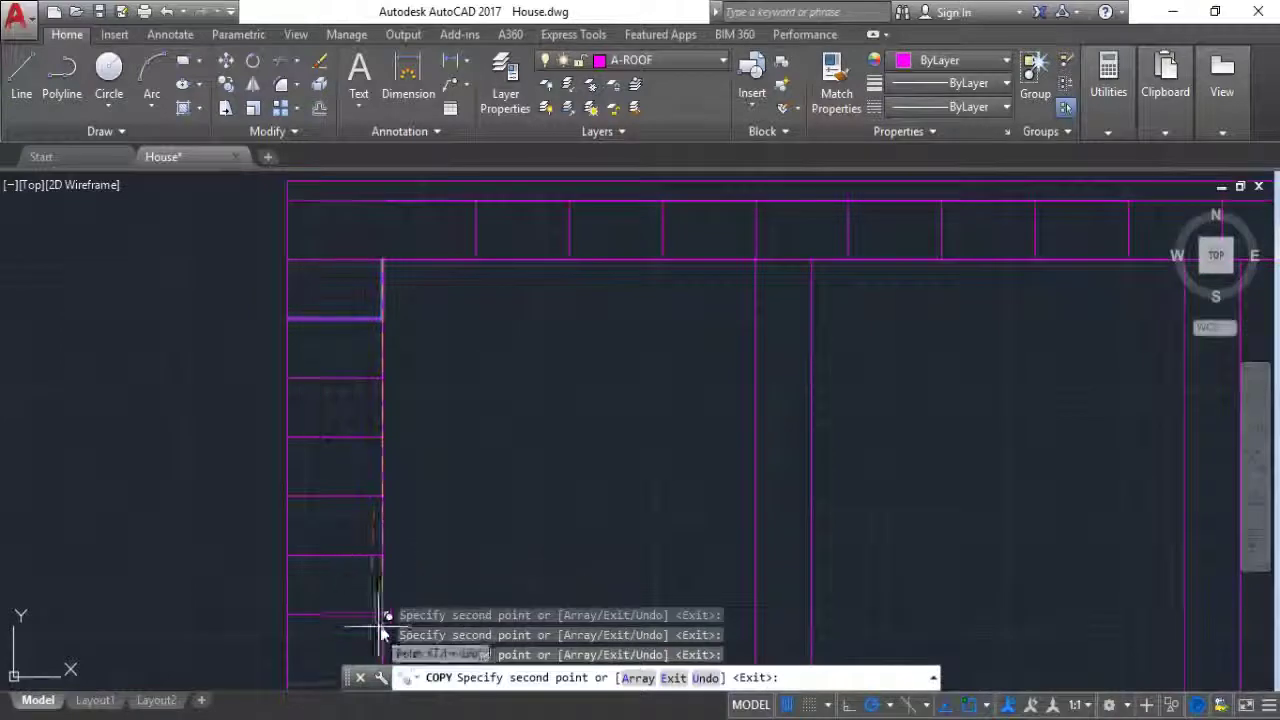
click(382, 614)
click(382, 673)
key(Escape)
Step: Copy the set of blocking lines plus a short vertical further along the eave
scroll(351, 560, down, 2)
click(365, 640)
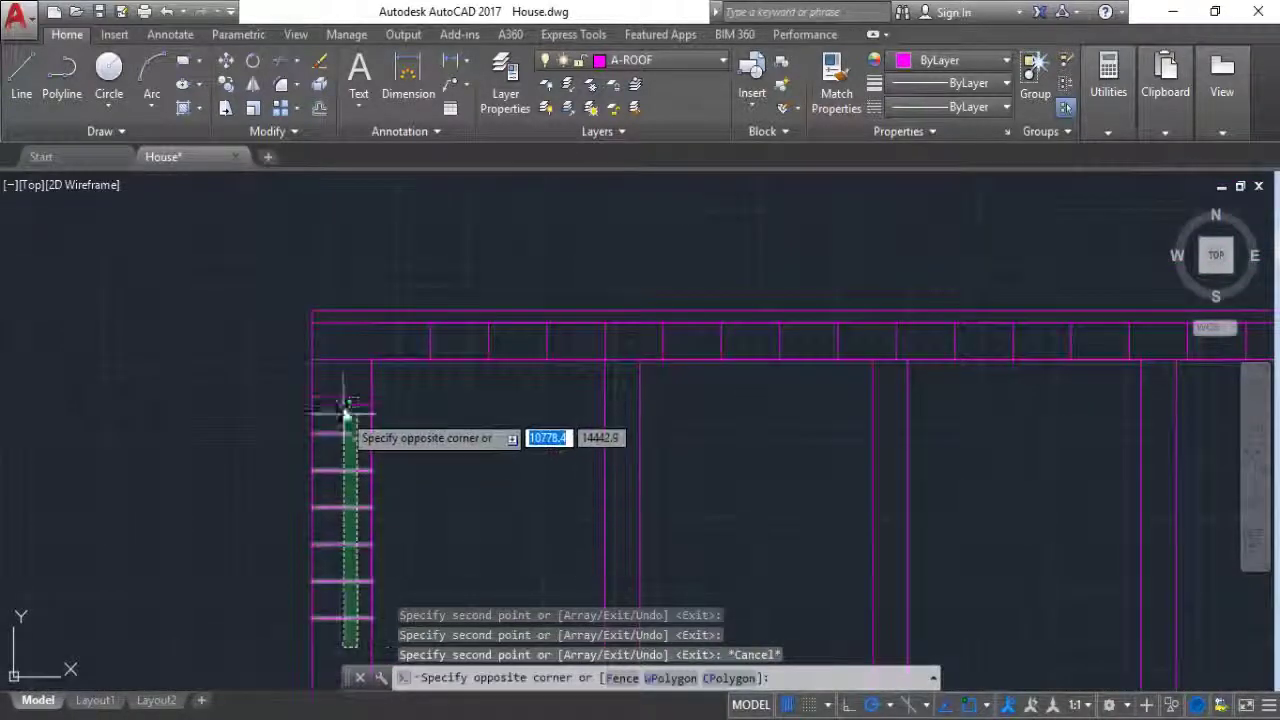
click(352, 380)
click(373, 380)
text(co)
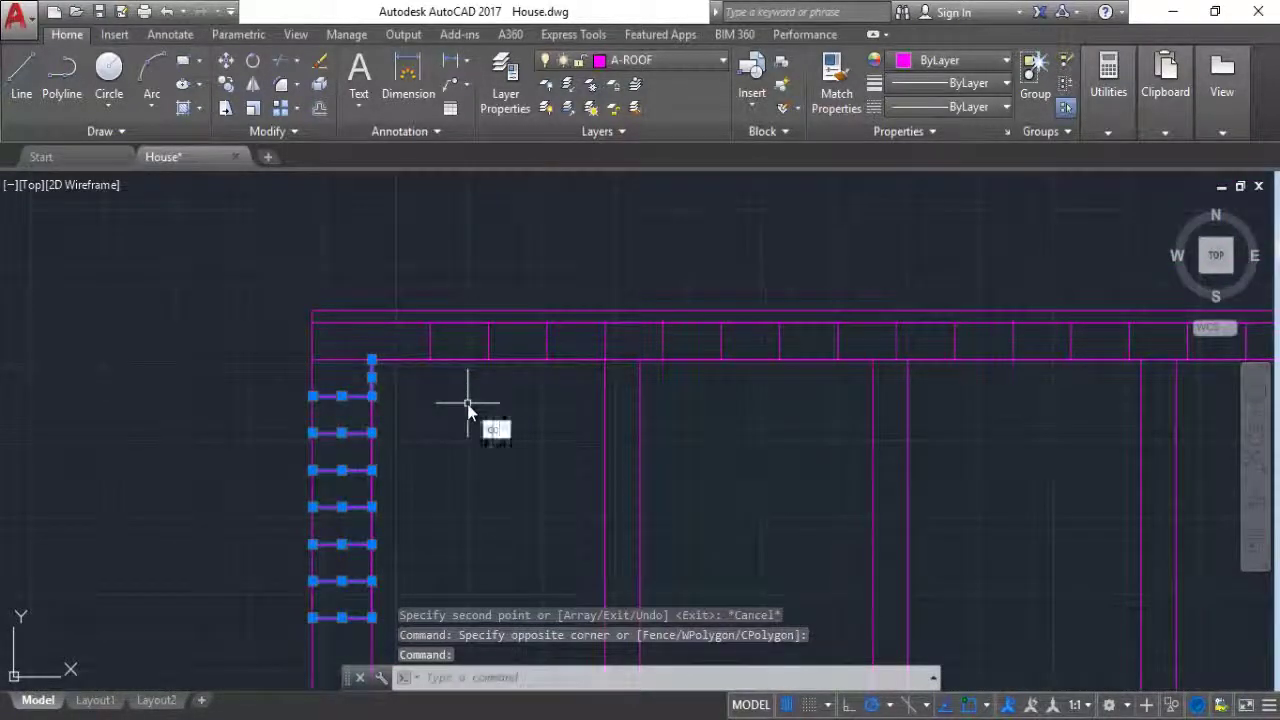
key(Return)
click(372, 358)
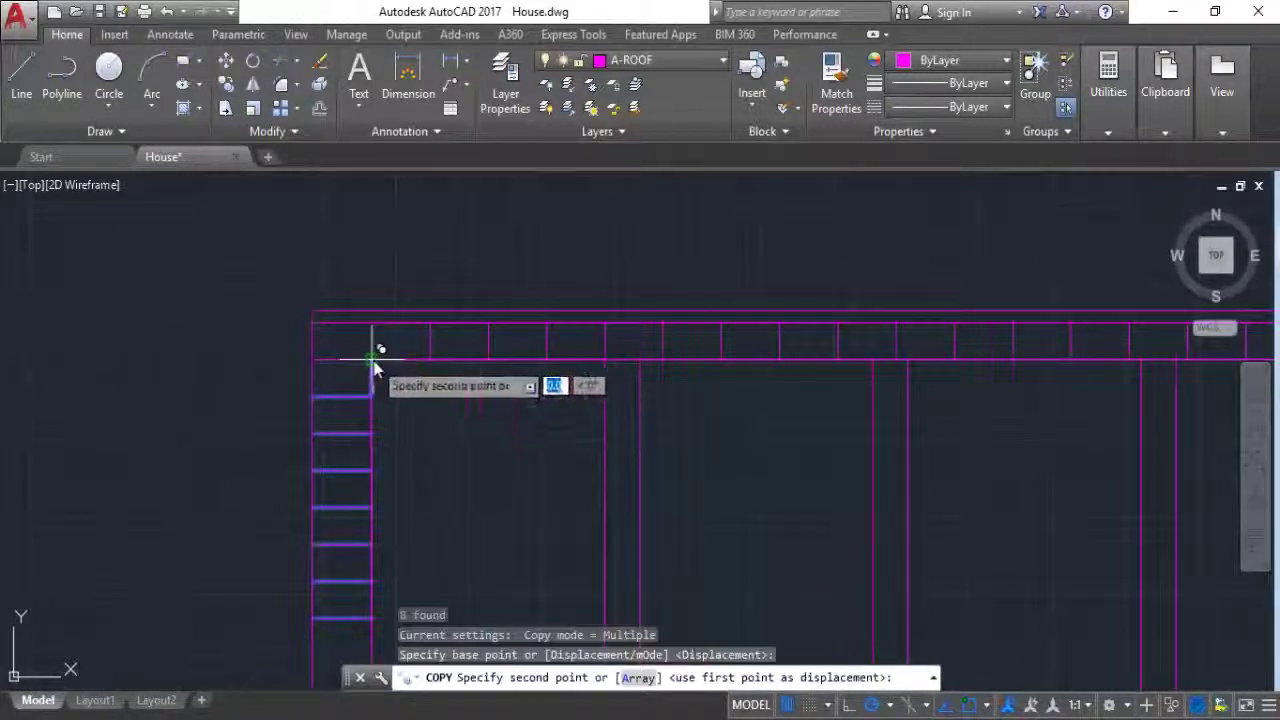
scroll(378, 420, down, 1)
scroll(364, 470, down, 1)
click(363, 450)
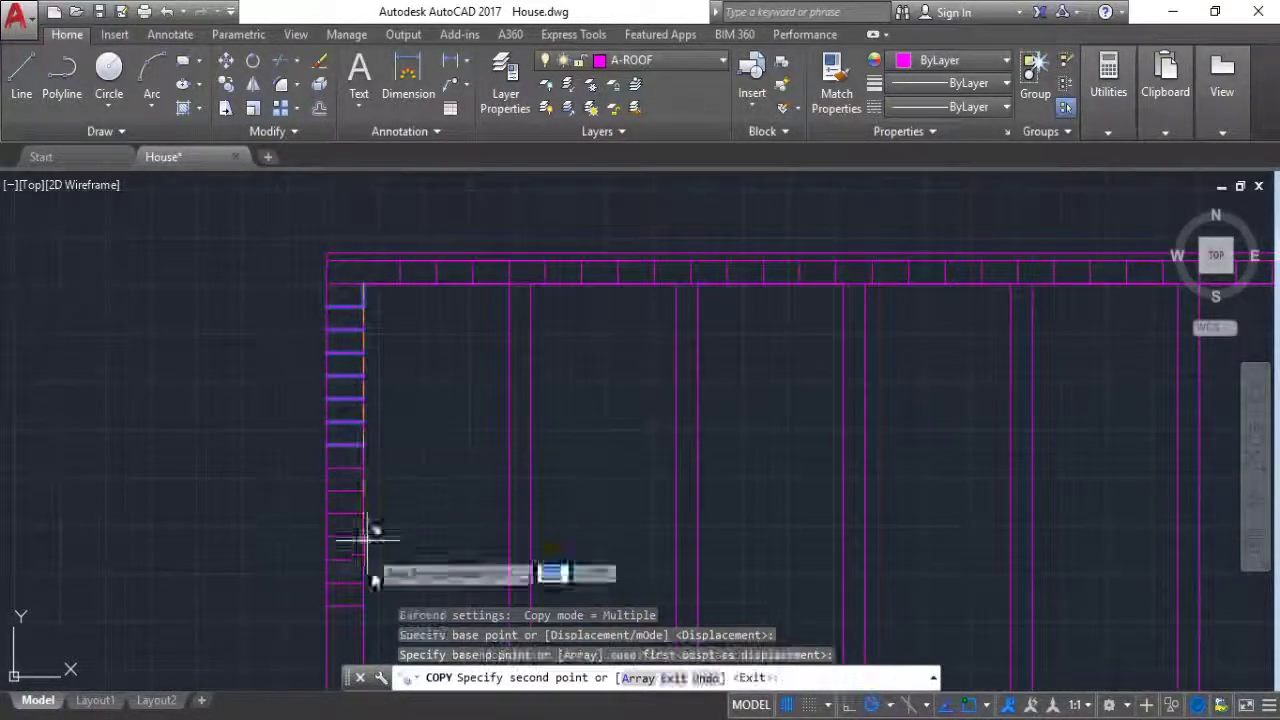
click(367, 609)
scroll(366, 440, down, 1)
scroll(348, 560, up, 1)
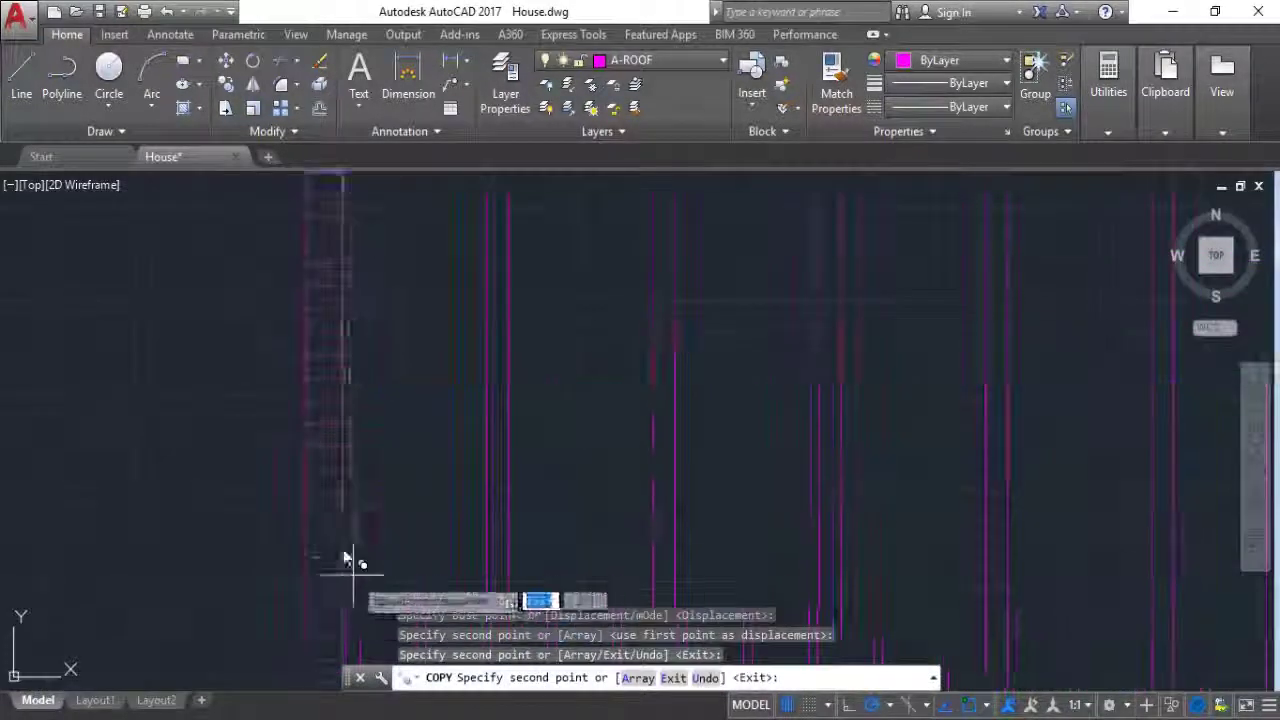
click(341, 491)
scroll(341, 495, down, 1)
scroll(337, 503, up, 1)
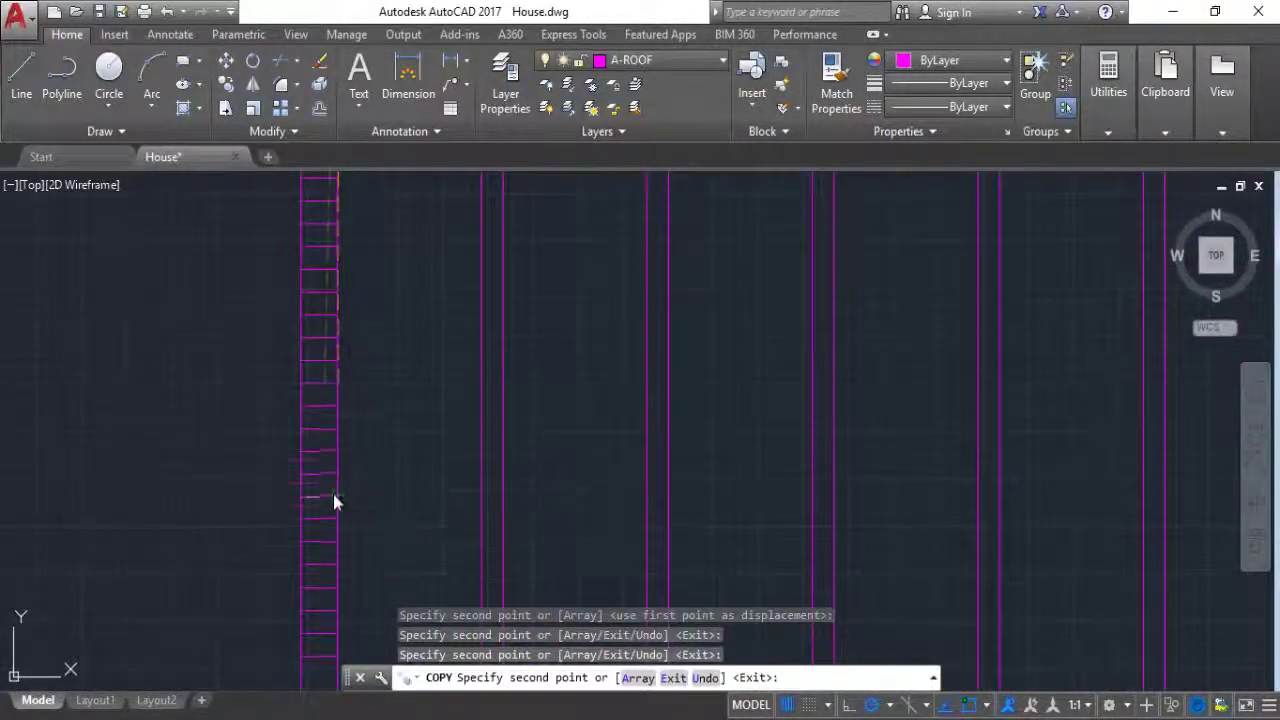
click(333, 494)
scroll(329, 486, down, 1)
scroll(325, 540, up, 1)
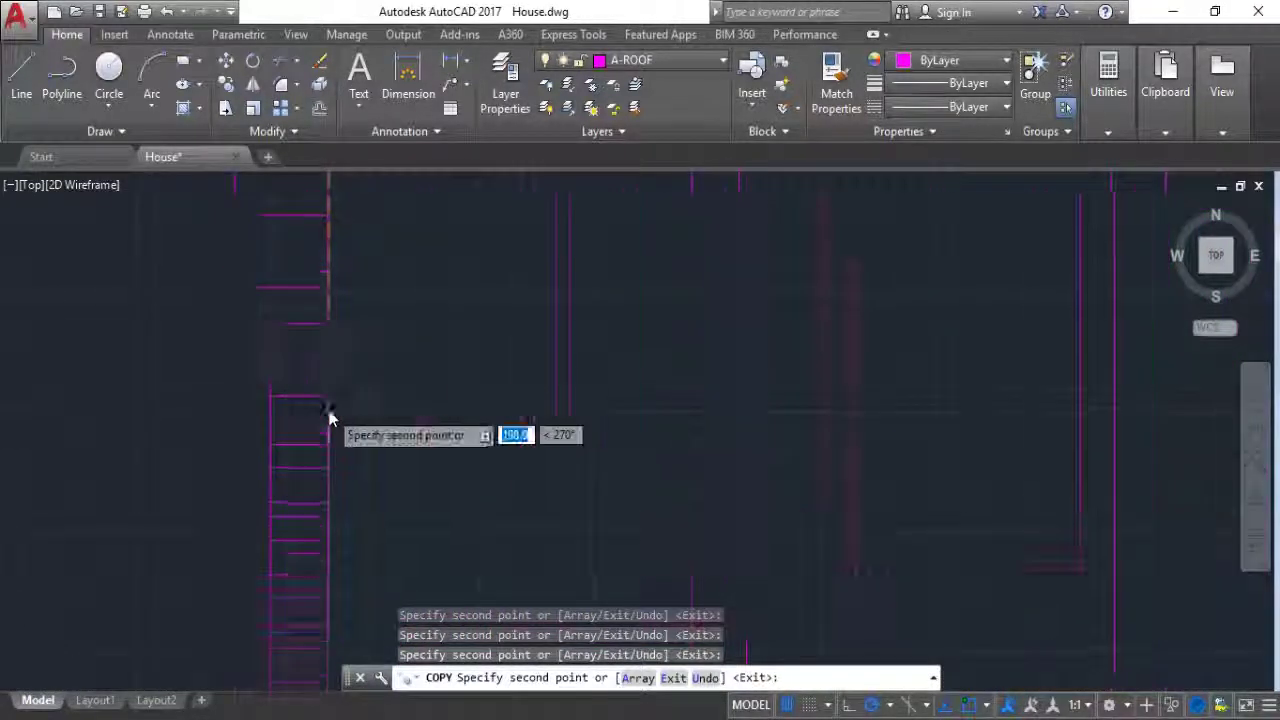
scroll(334, 406, down, 1)
scroll(327, 554, up, 1)
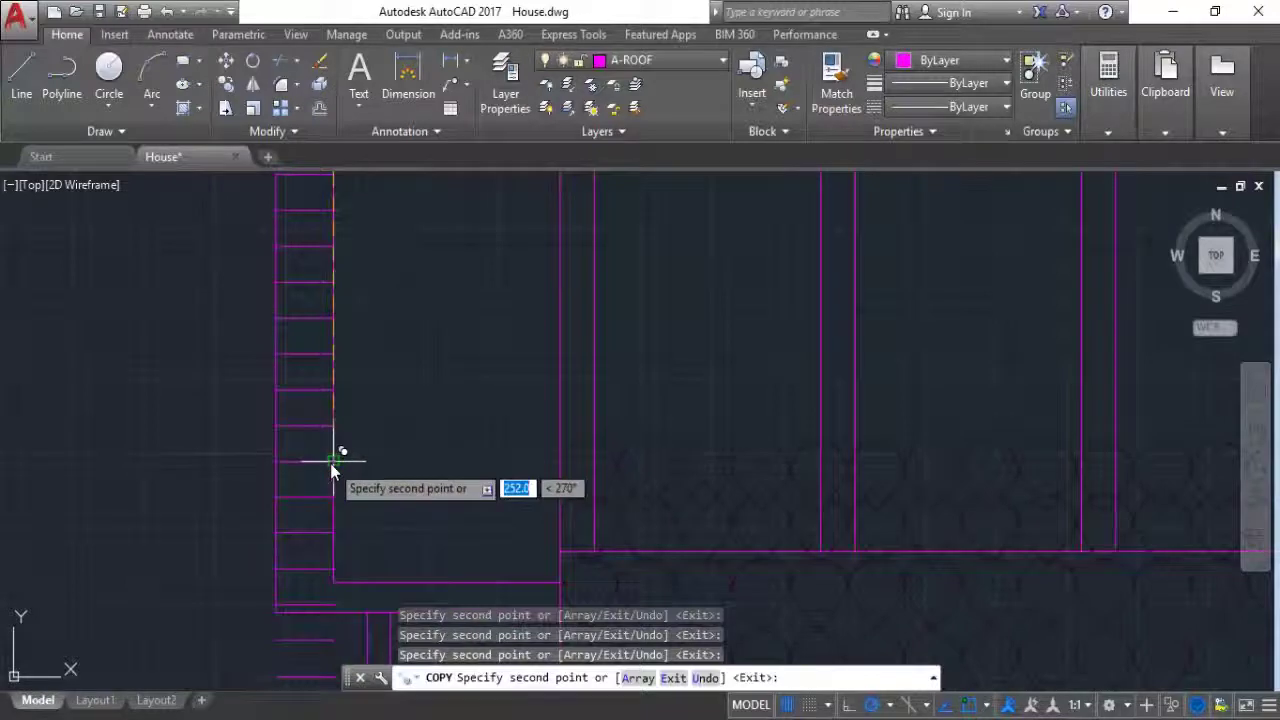
key(Escape)
Step: Erase the three surplus rungs at the bottom and the remaining stray line
scroll(320, 500, down, 1)
scroll(312, 540, up, 1)
scroll(312, 560, up, 1)
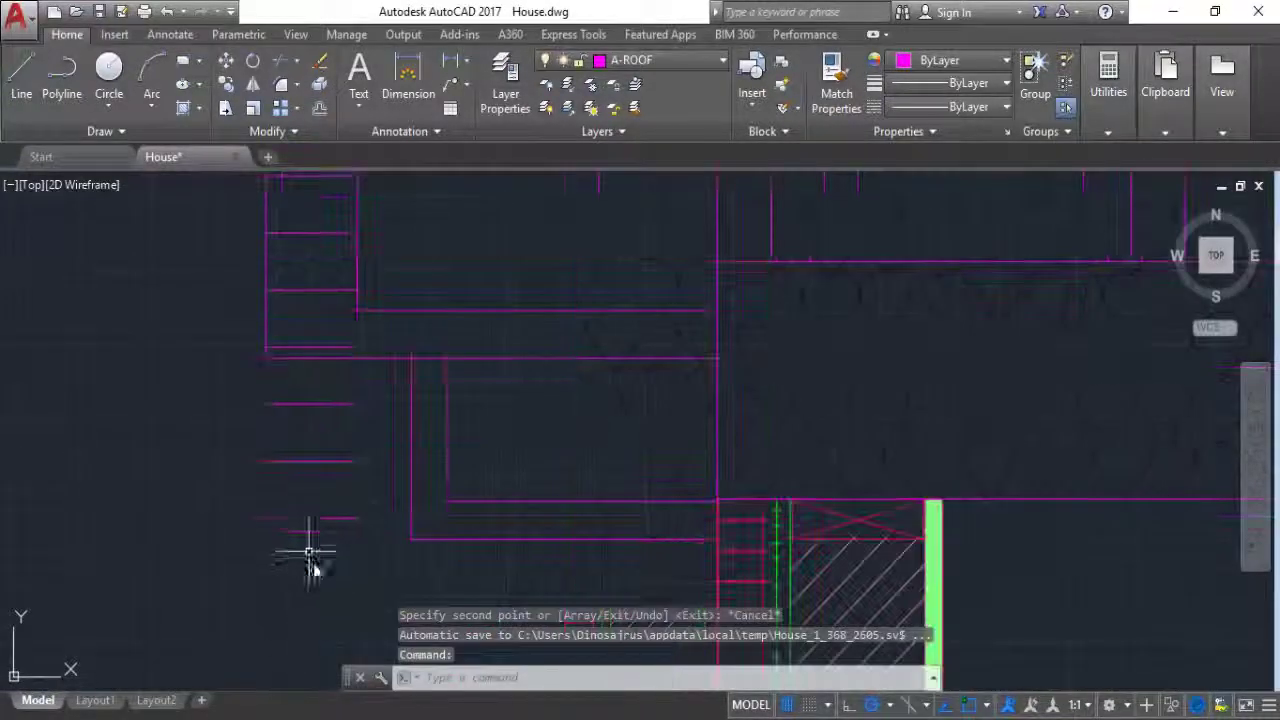
click(355, 628)
click(287, 397)
key(Delete)
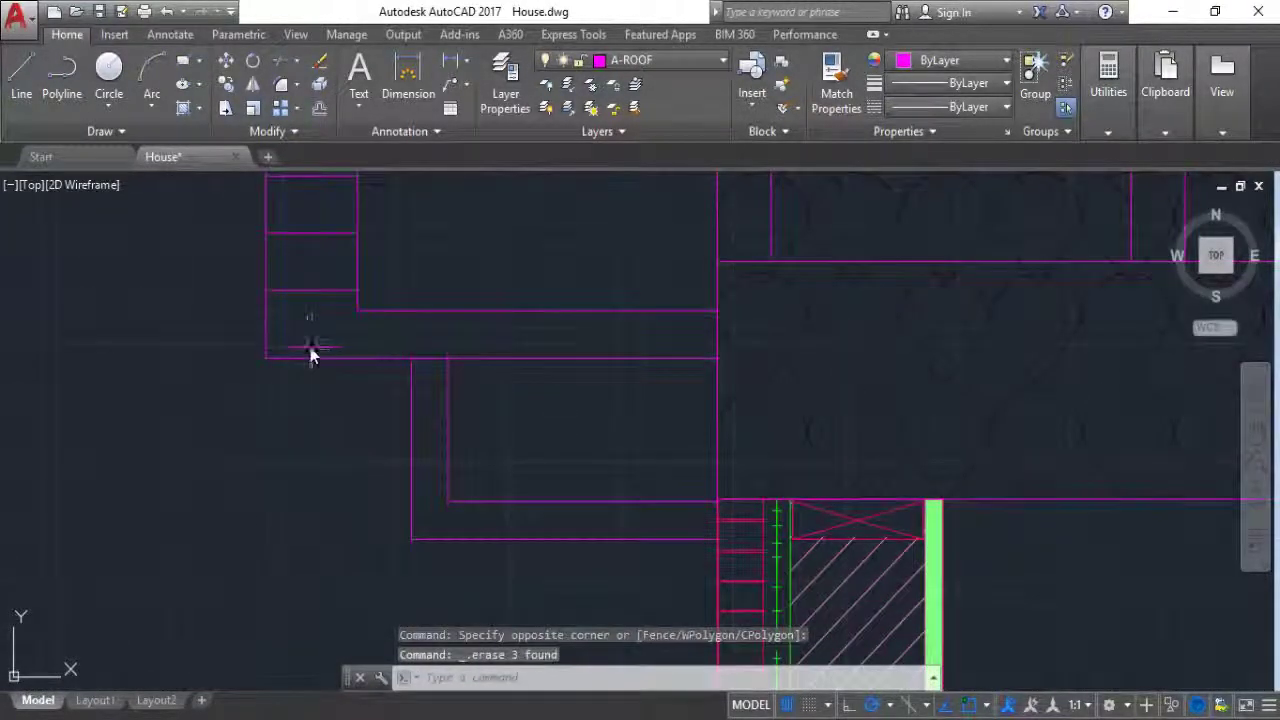
click(310, 347)
key(Delete)
scroll(206, 520, down, 2)
scroll(109, 551, down, 2)
Step: Draw a new blocking piece: a 6-unit vertical line from the right-hand corner, plus a horizontal segment to the right wall
scroll(142, 560, down, 1)
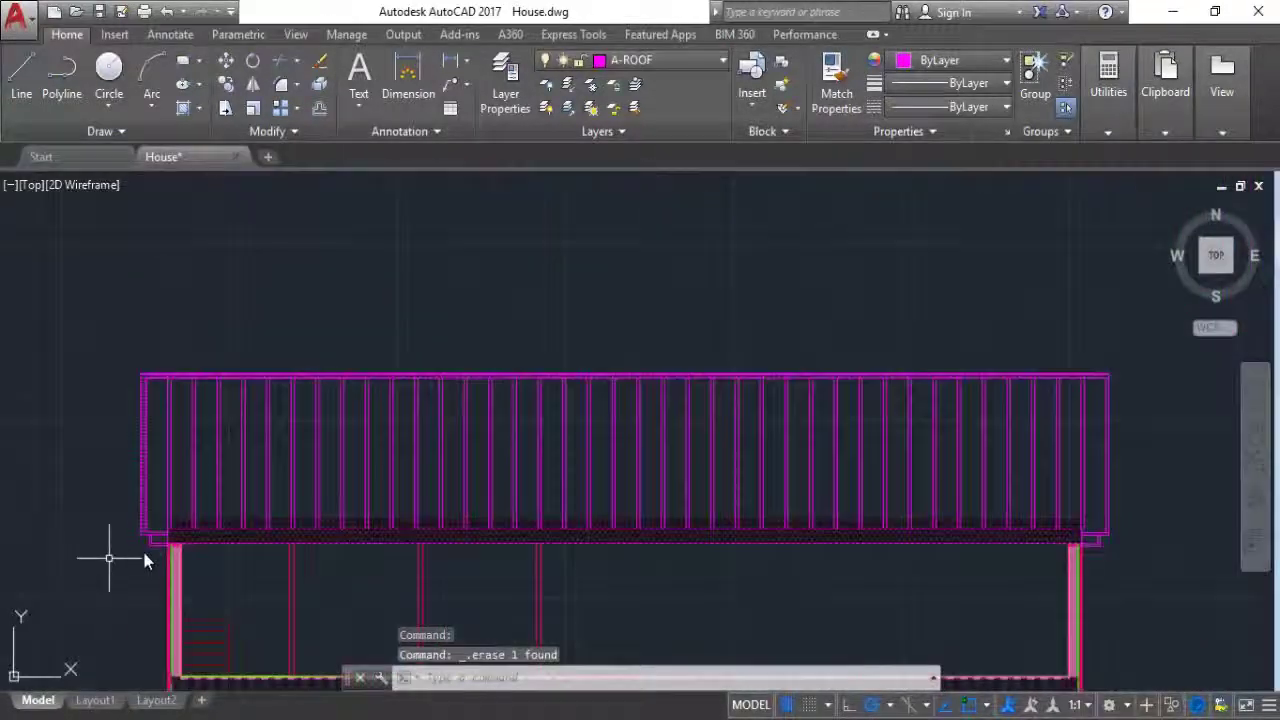
middle_drag(814, 429, 518, 431)
scroll(686, 366, up, 2)
scroll(640, 285, up, 2)
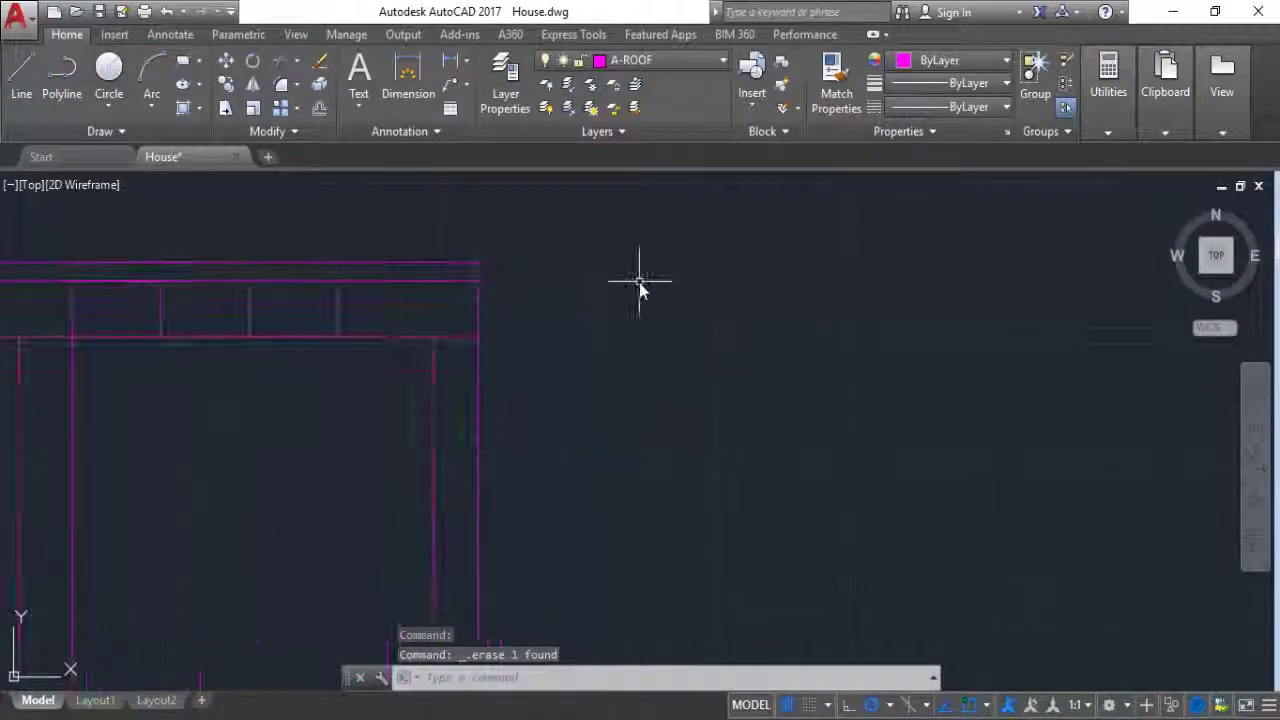
click(21, 80)
scroll(440, 340, up, 3)
click(394, 308)
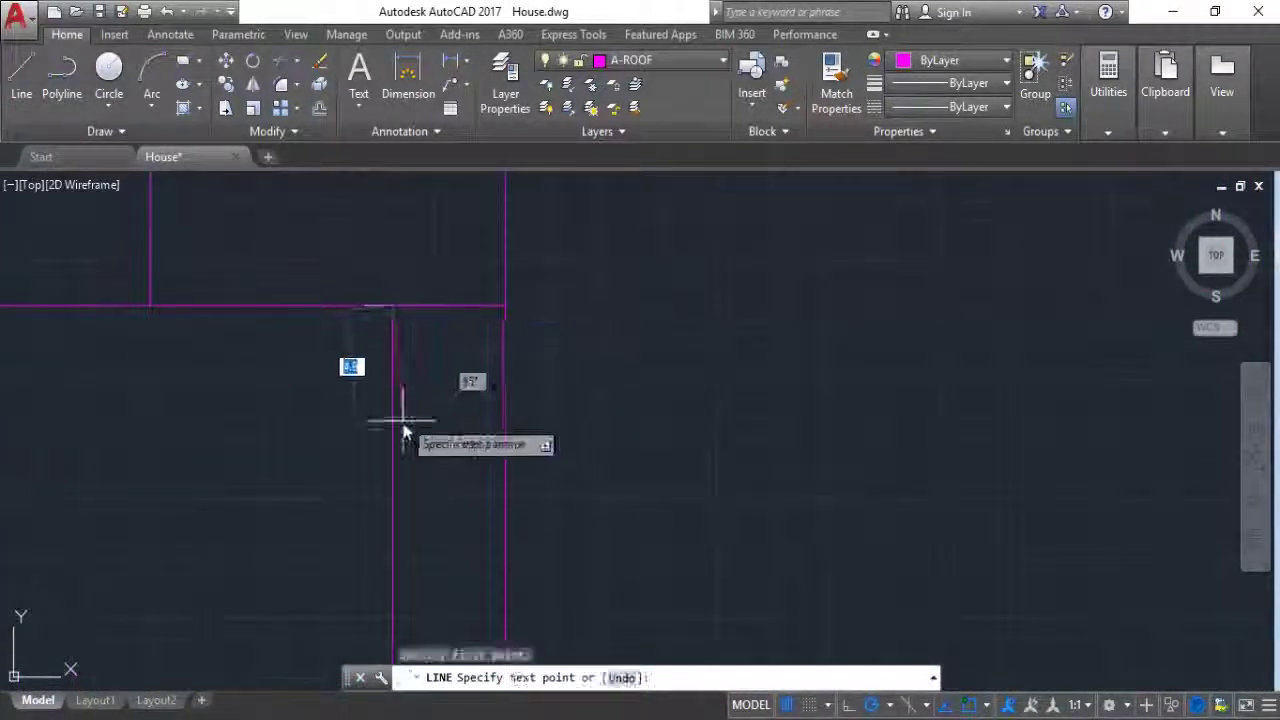
text(6)
key(Return)
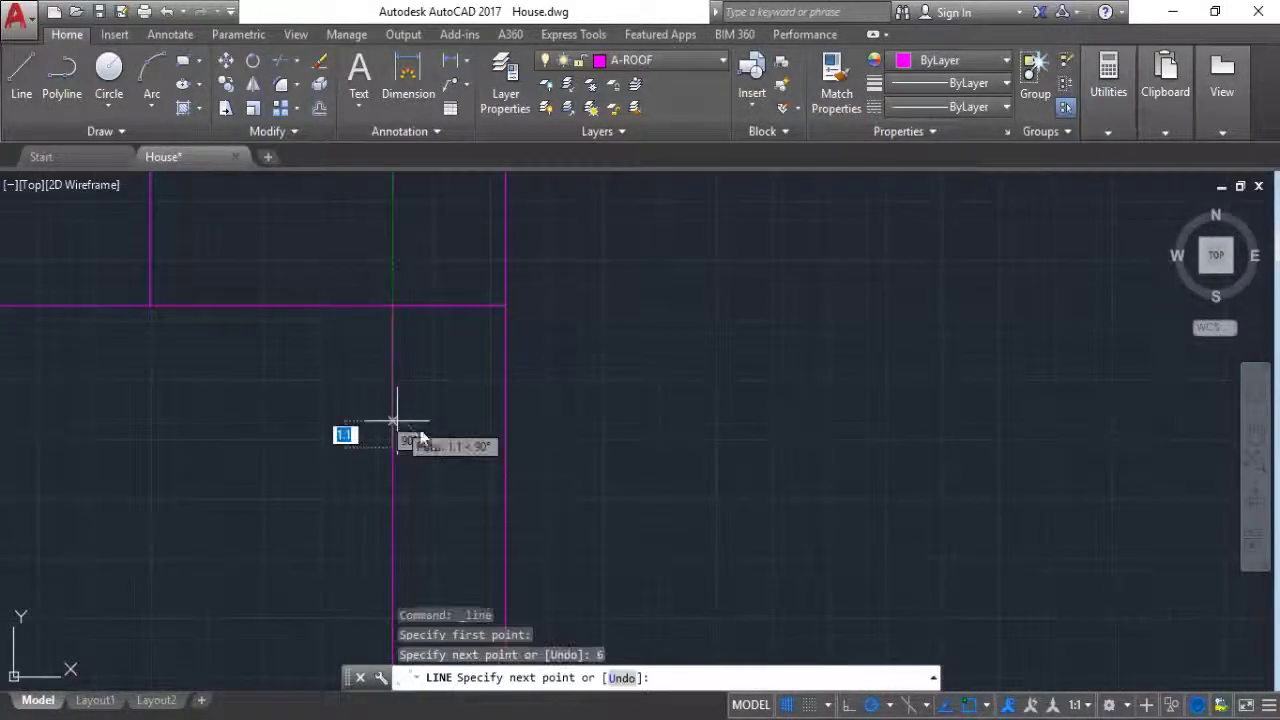
click(506, 447)
key(Escape)
click(443, 423)
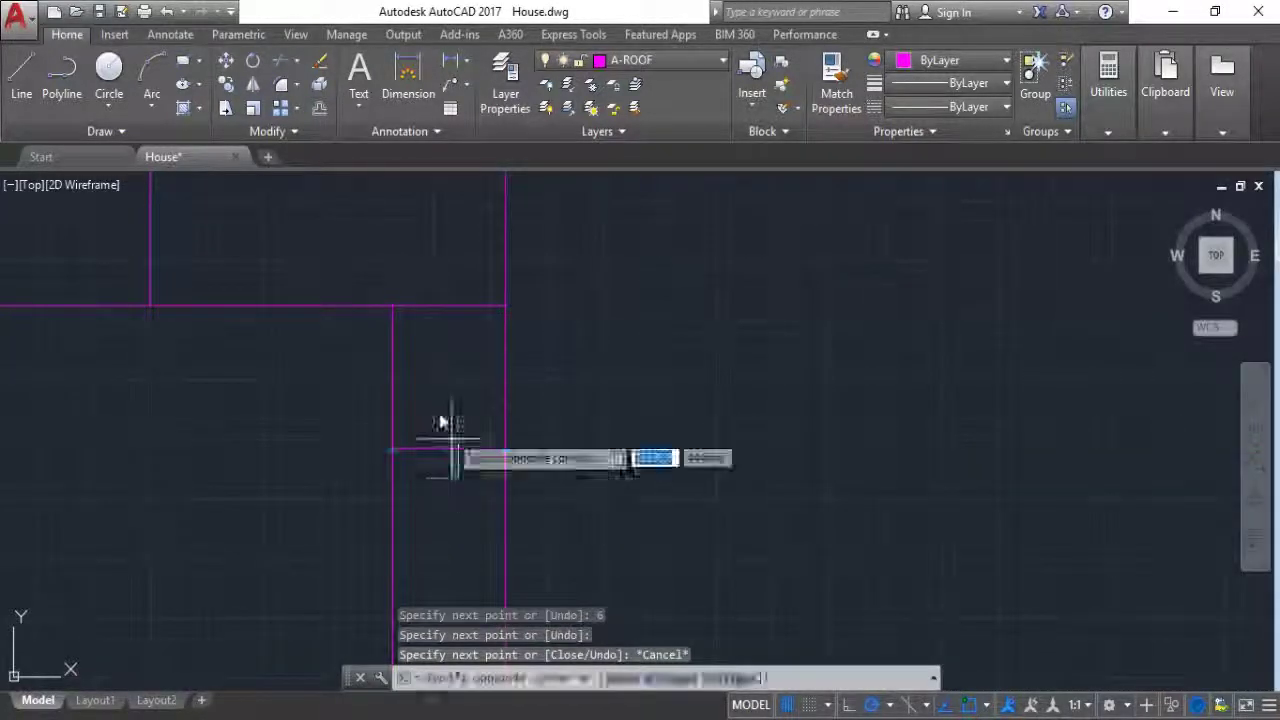
Step: Copy the new blocking lines three times further down the member
click(392, 390)
text(co)
key(Return)
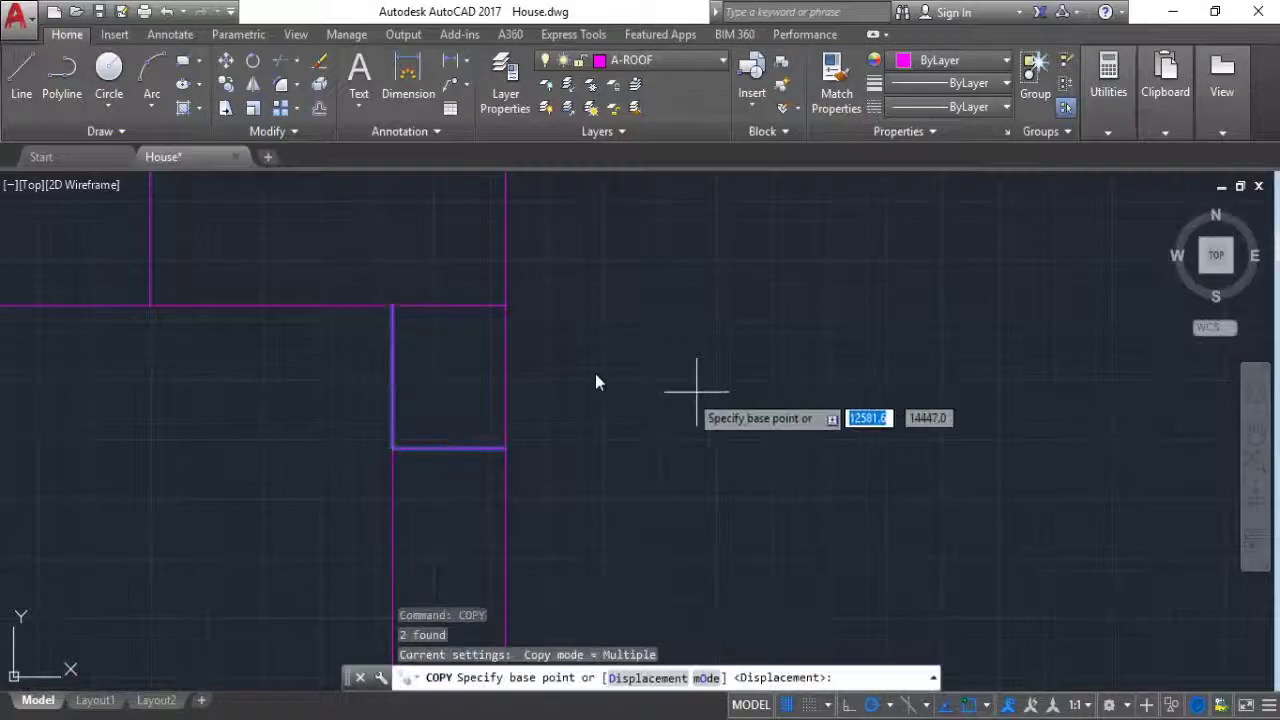
click(392, 305)
click(396, 451)
scroll(372, 435, down, 3)
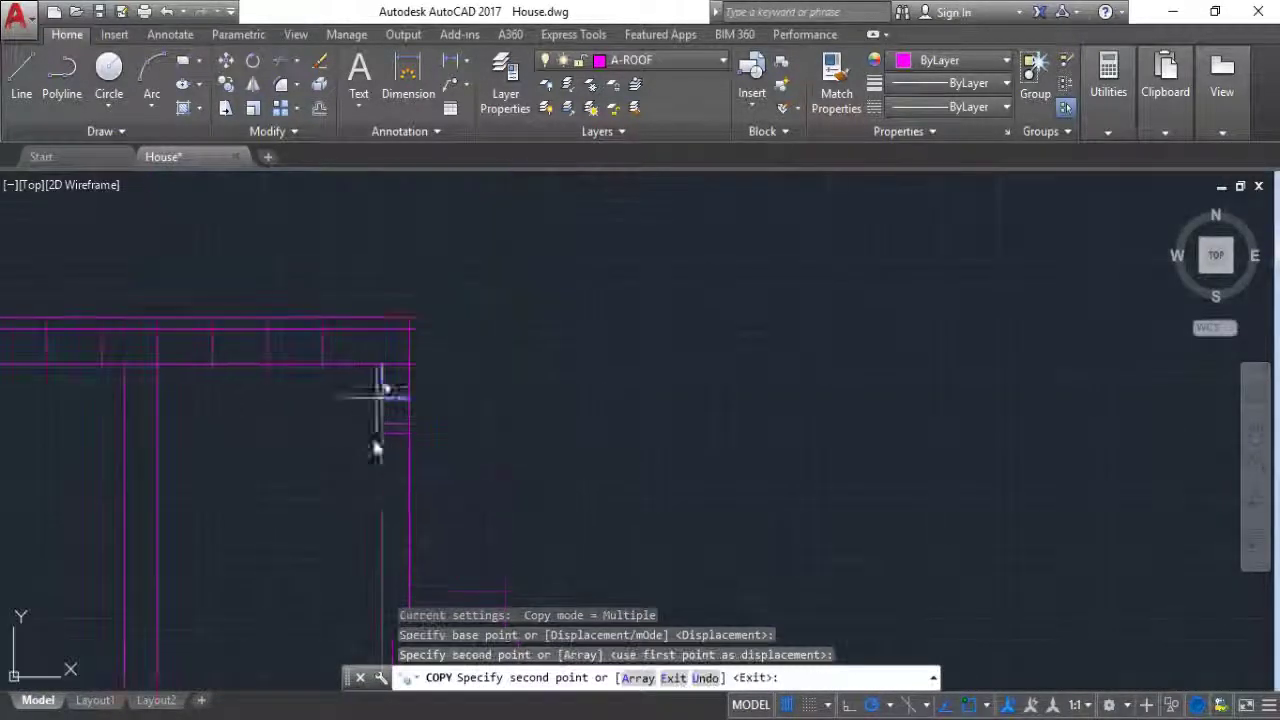
click(390, 503)
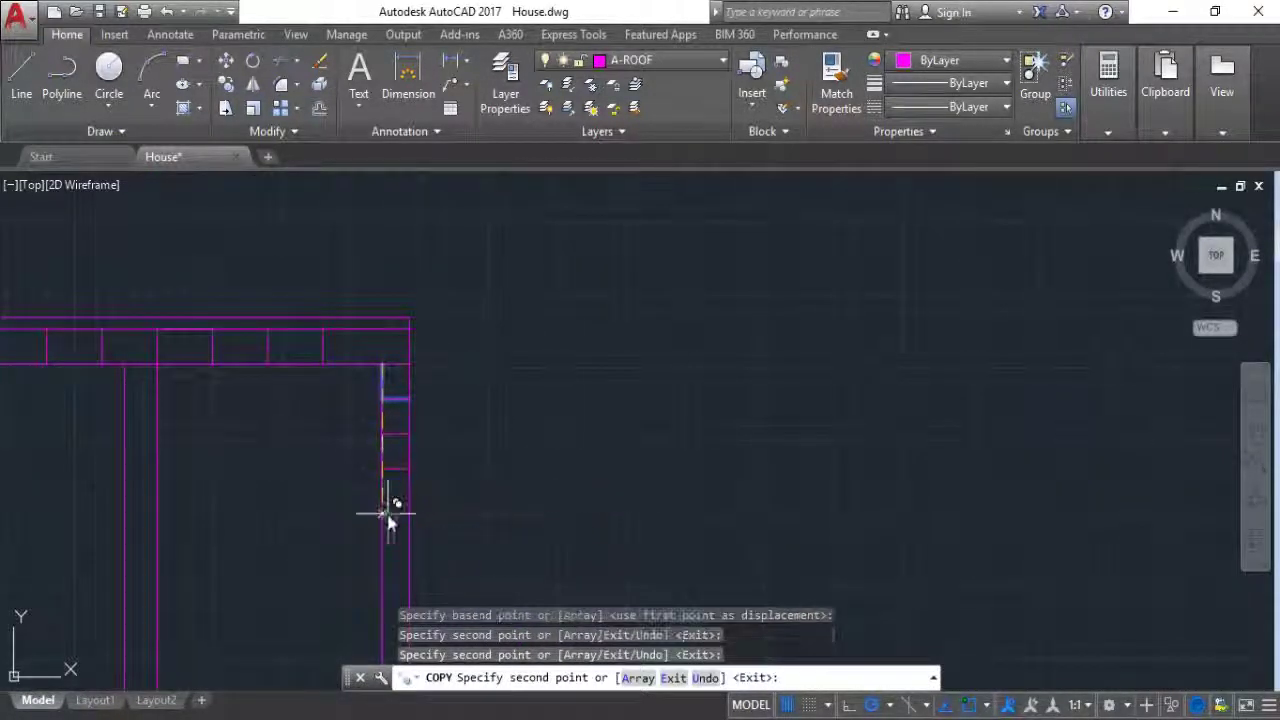
click(390, 535)
key(Escape)
Step: Copy the set of blocking pieces three more times down toward the roof's bottom corner
click(390, 592)
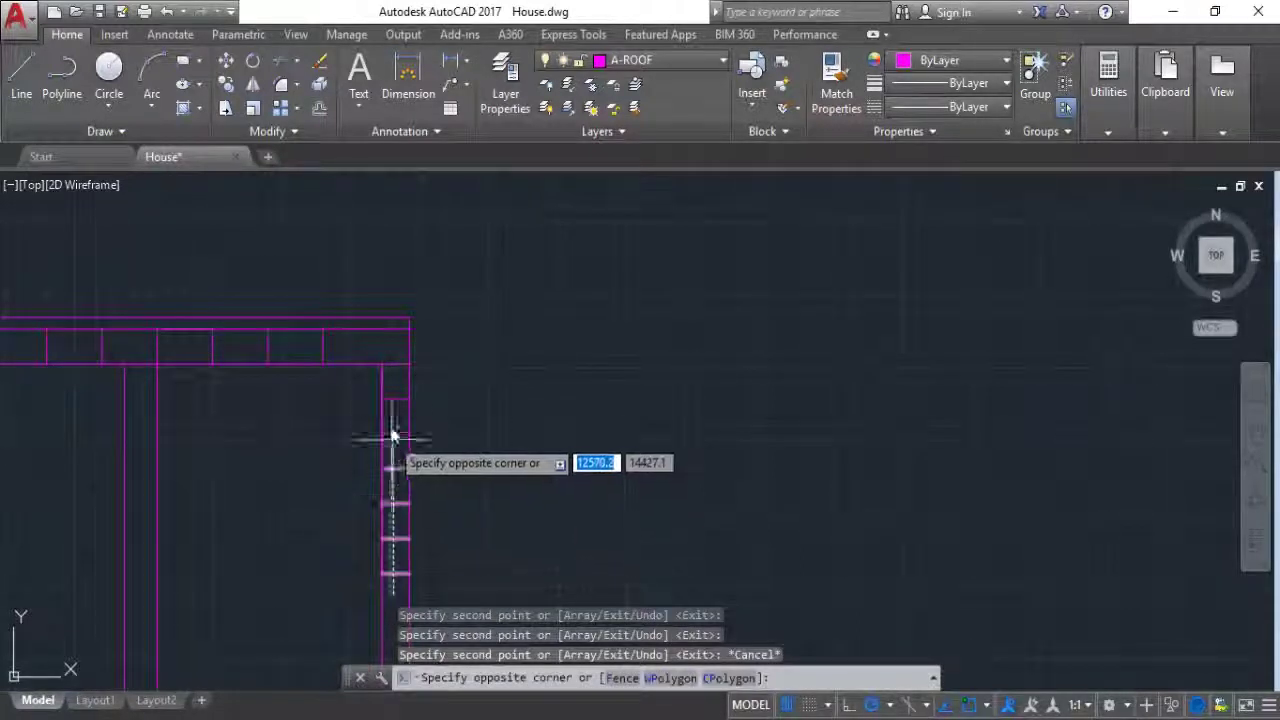
click(390, 398)
text(co)
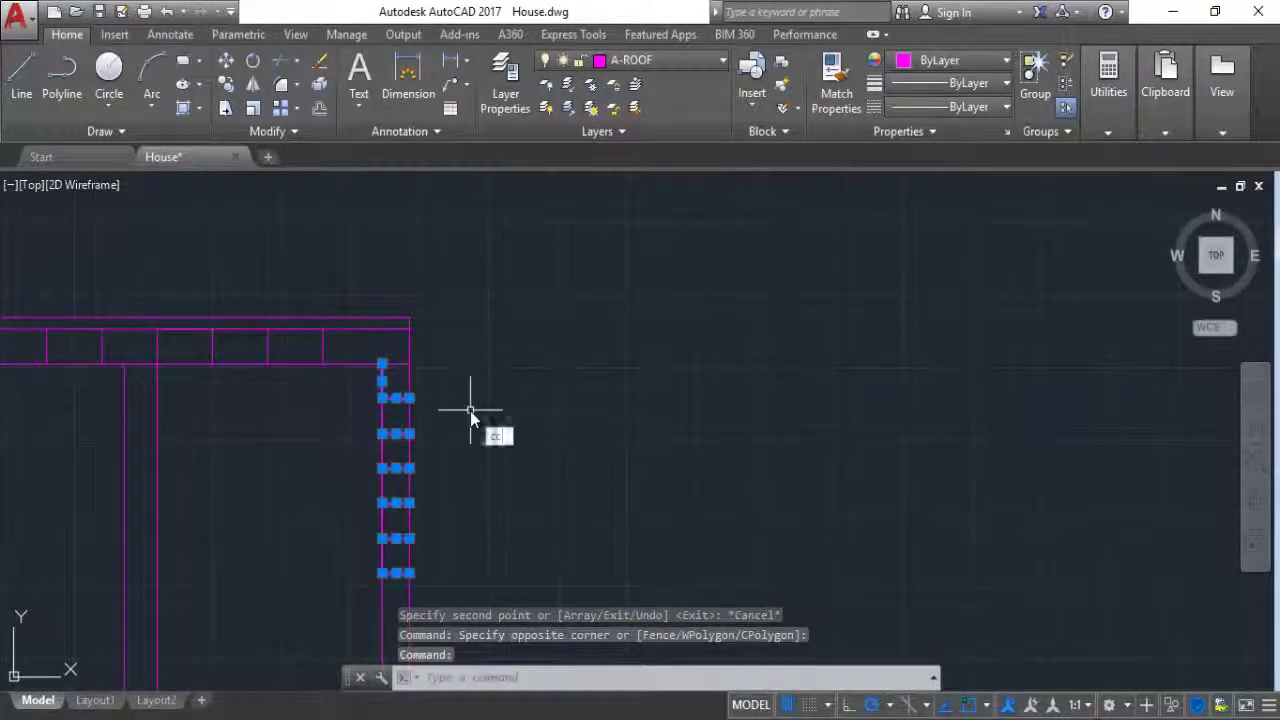
key(Return)
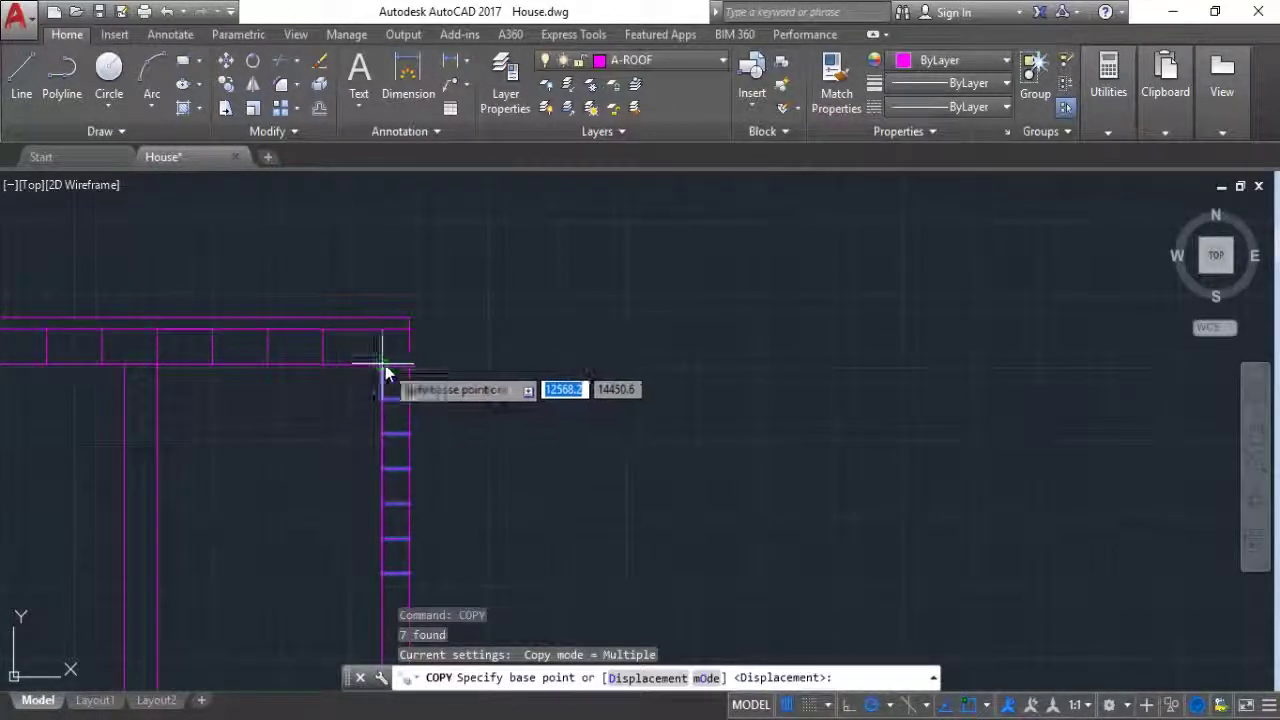
click(381, 364)
scroll(383, 365, down, 2)
click(388, 500)
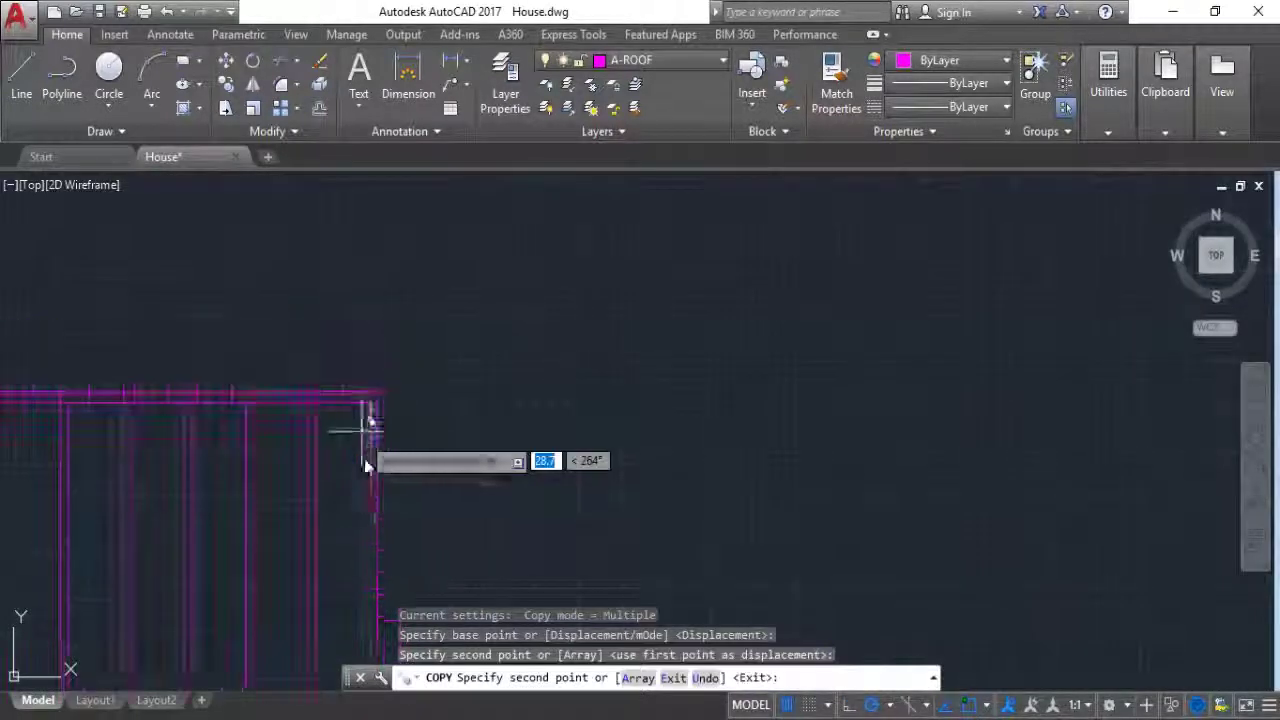
scroll(366, 470, up, 3)
scroll(350, 410, down, 1)
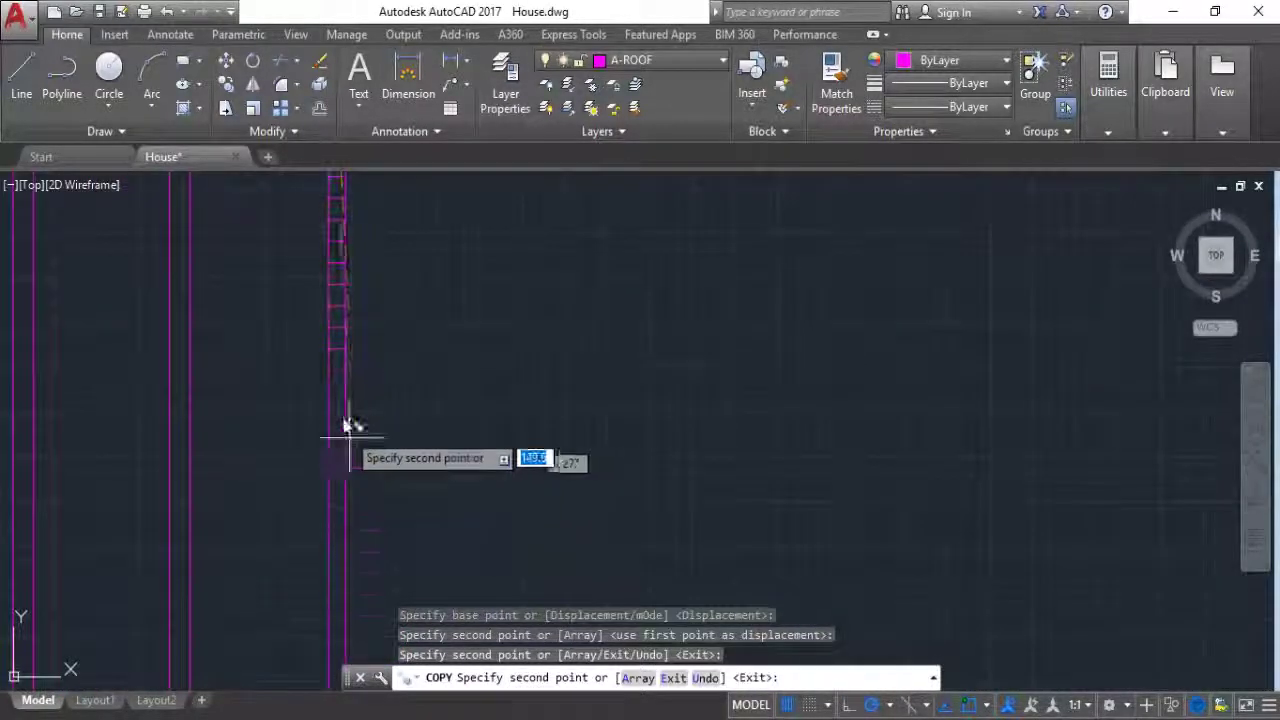
click(331, 354)
click(331, 489)
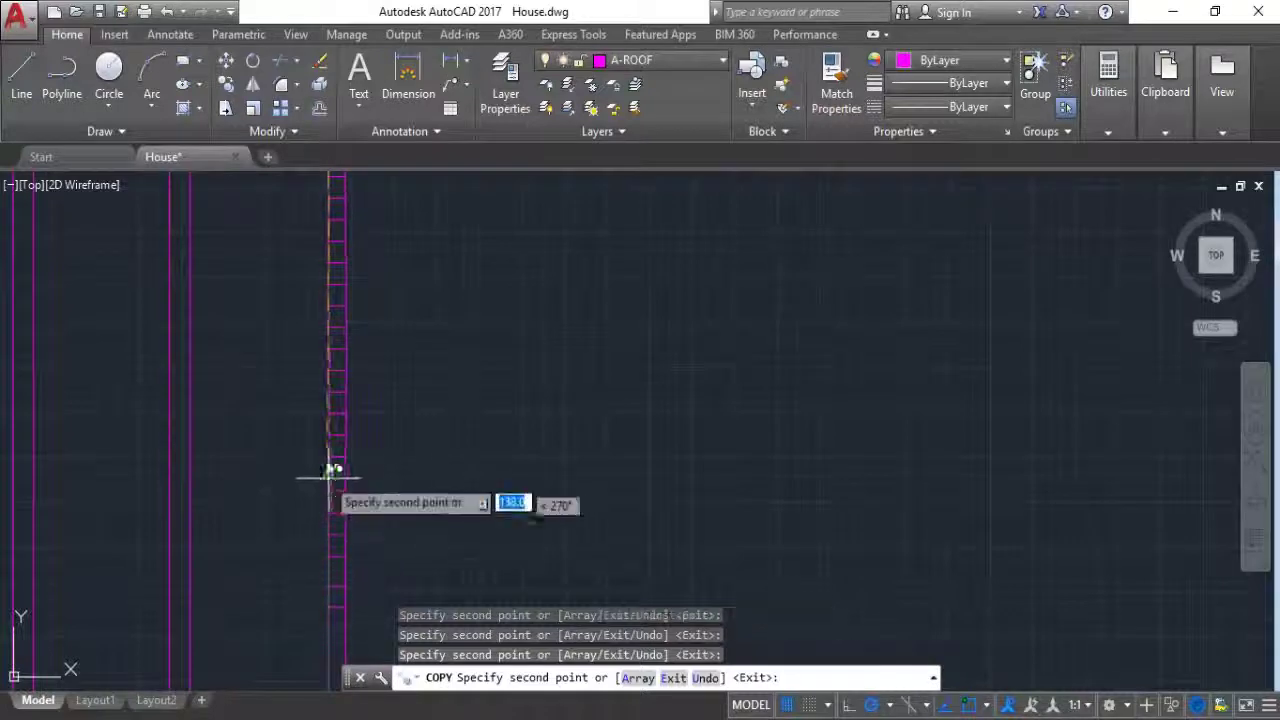
scroll(318, 470, down, 1)
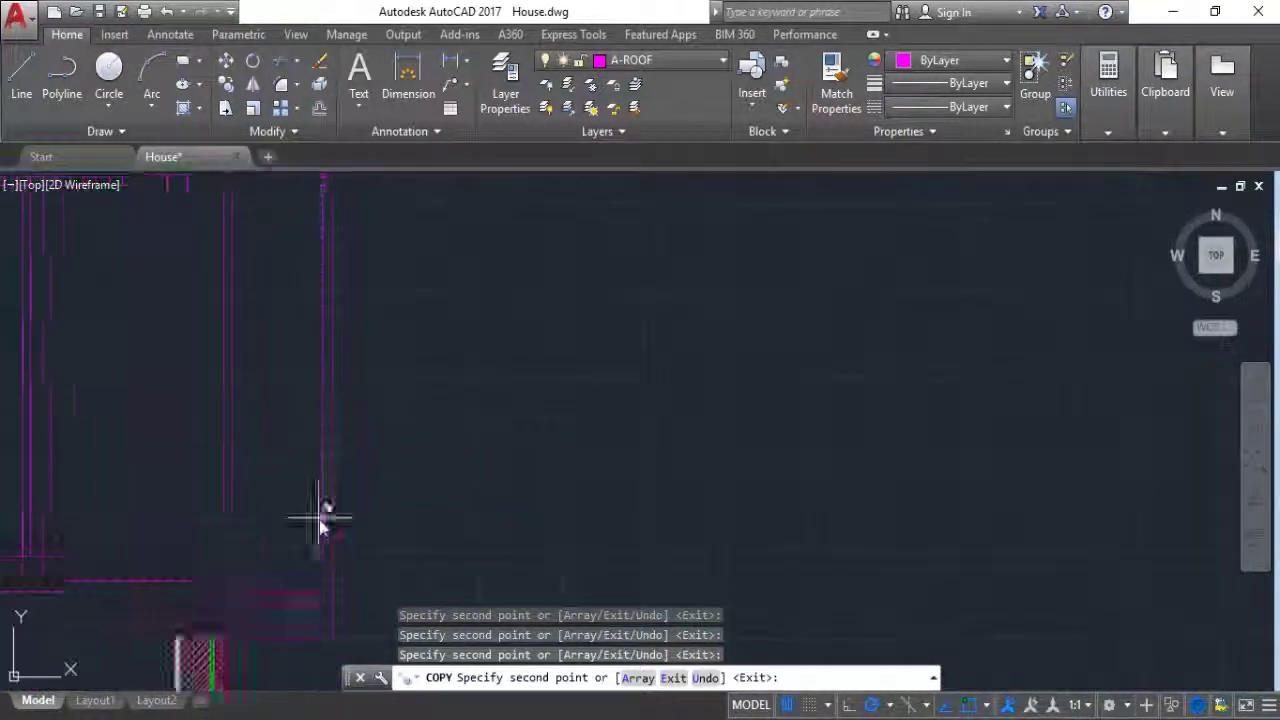
scroll(330, 432, down, 1)
scroll(330, 432, up, 2)
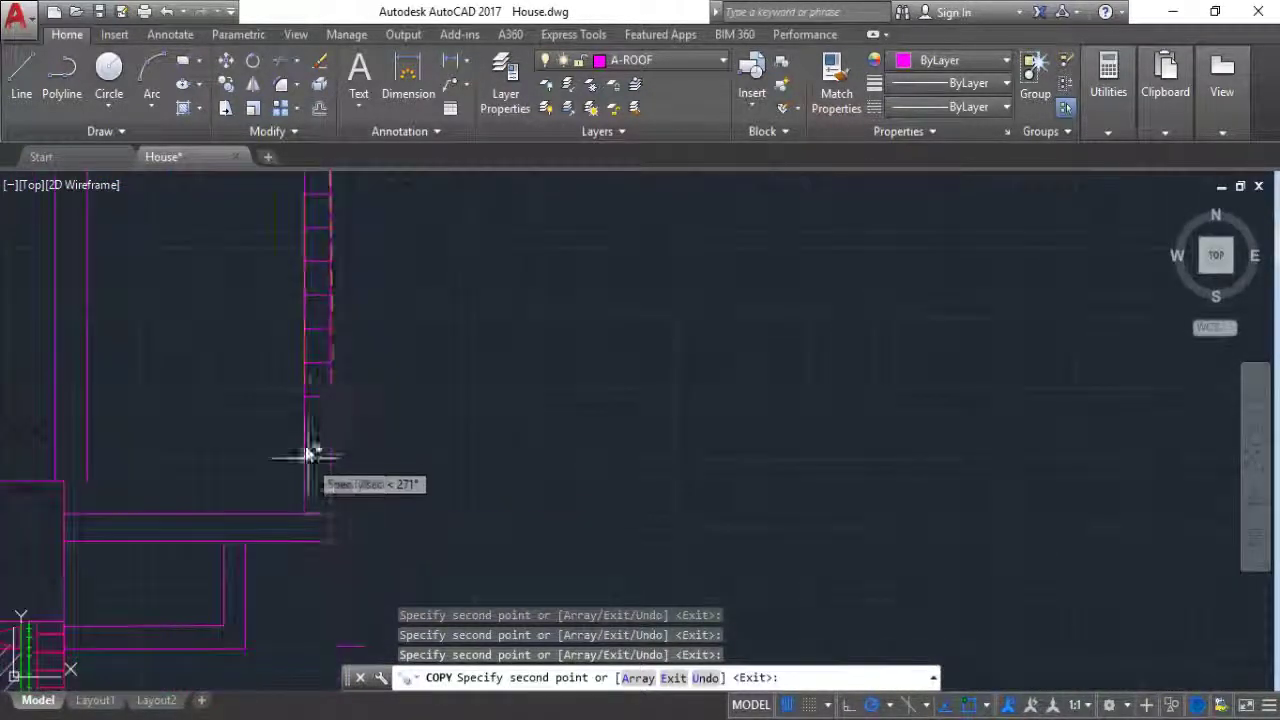
key(Escape)
Step: Erase the stray short magenta lines below the wall corner with a crossing window
click(350, 603)
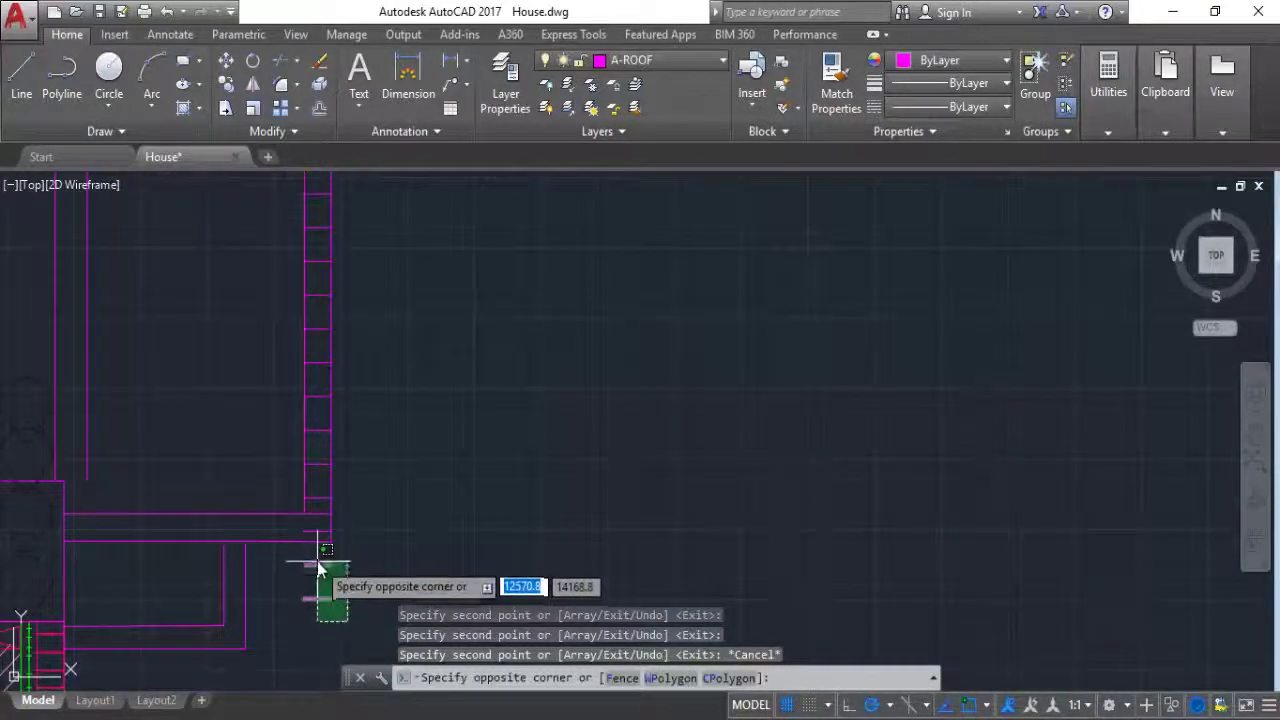
click(318, 562)
key(Delete)
key(Delete)
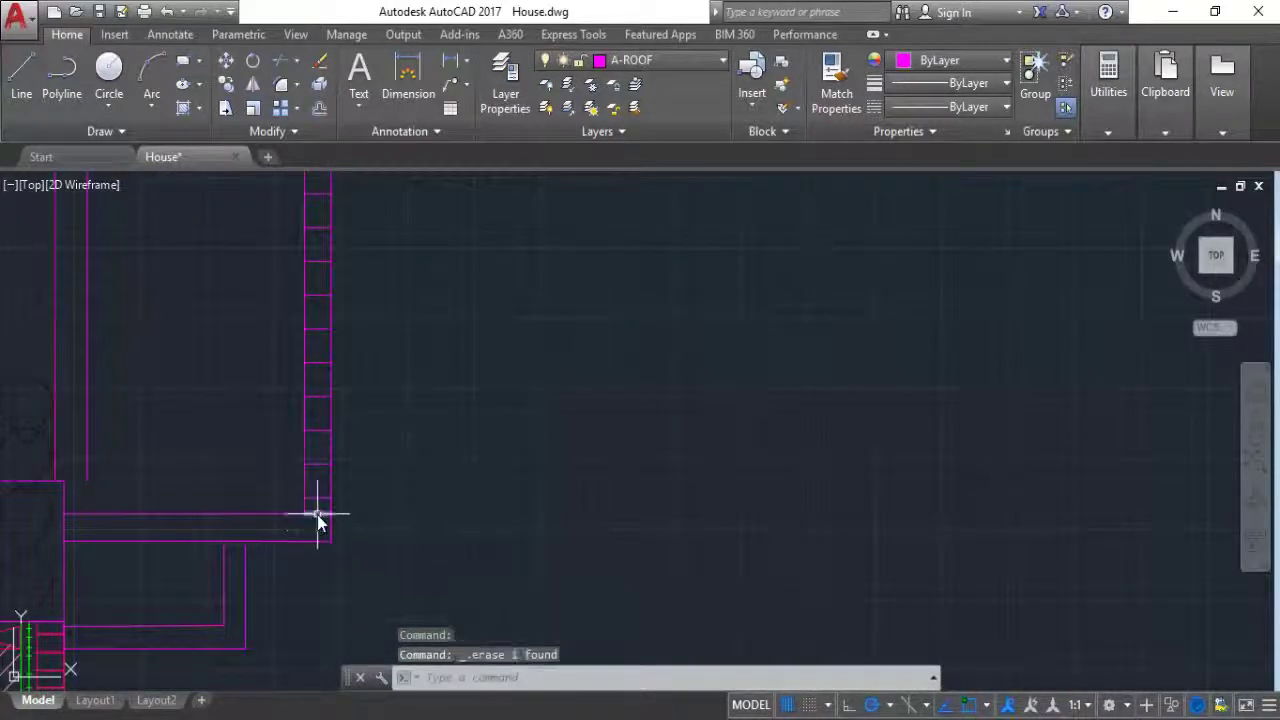
scroll(484, 500, down, 2)
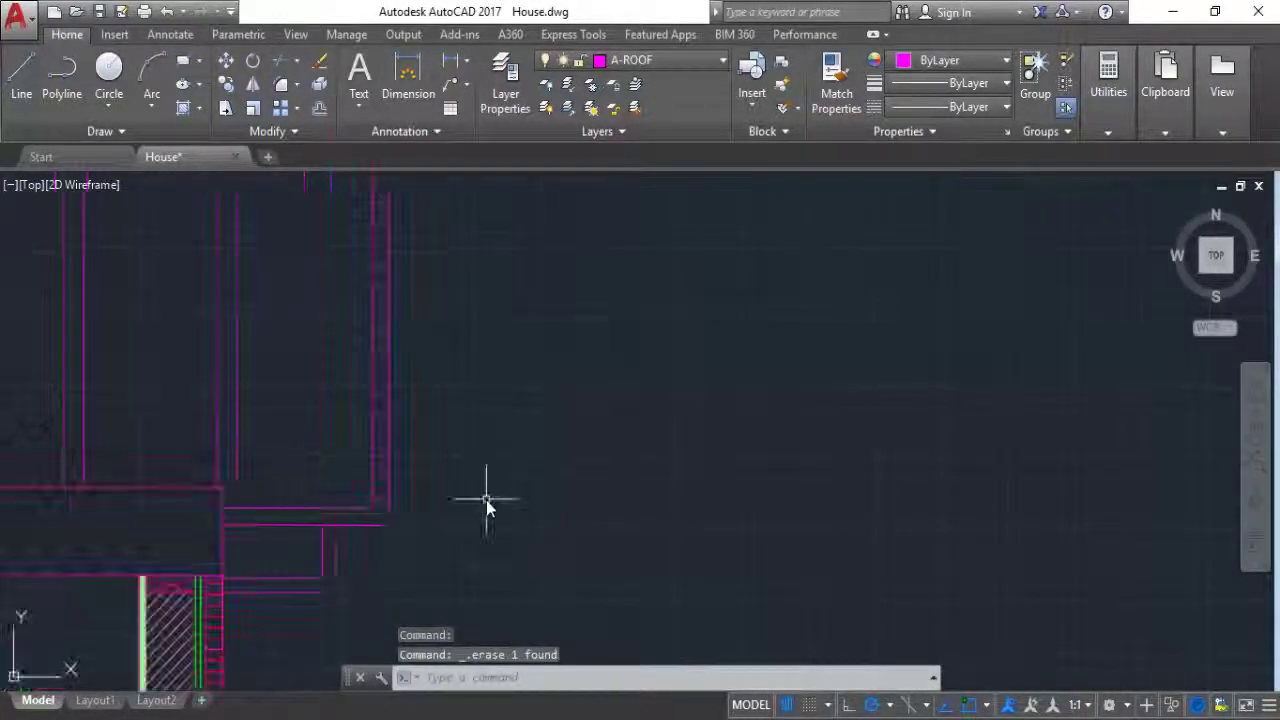
scroll(486, 502, down, 4)
scroll(437, 553, up, 4)
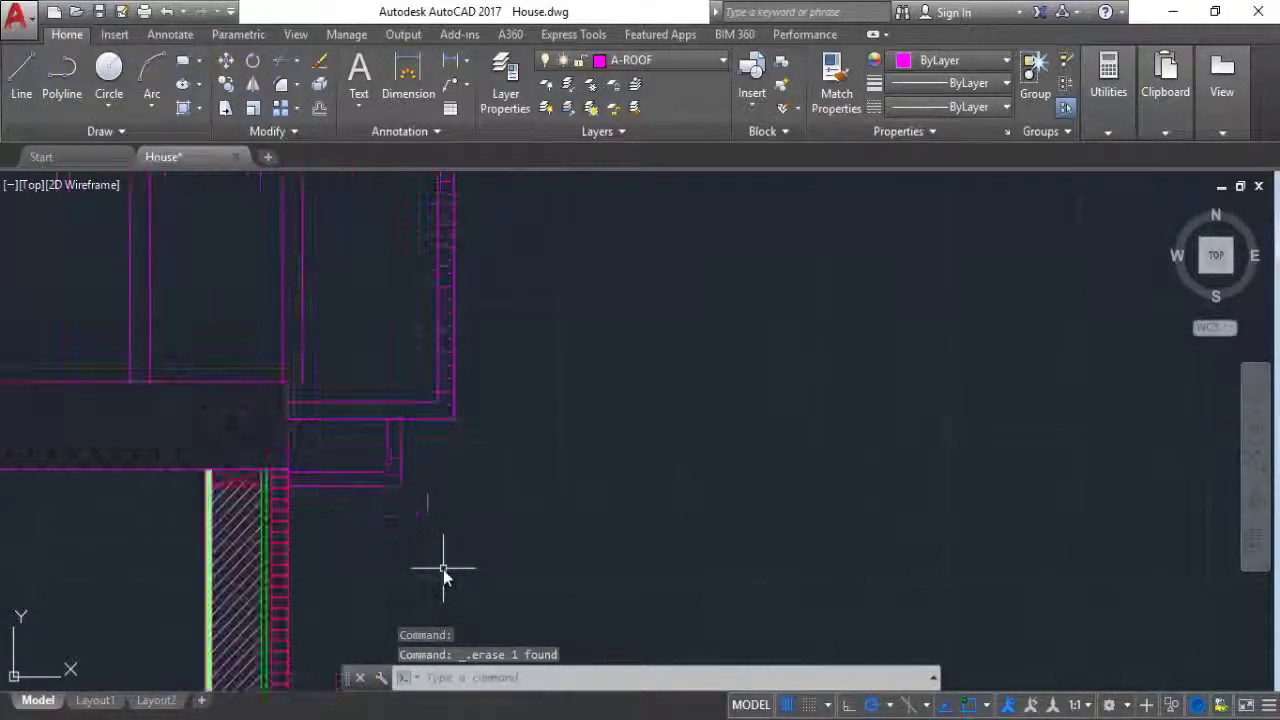
scroll(443, 571, up, 2)
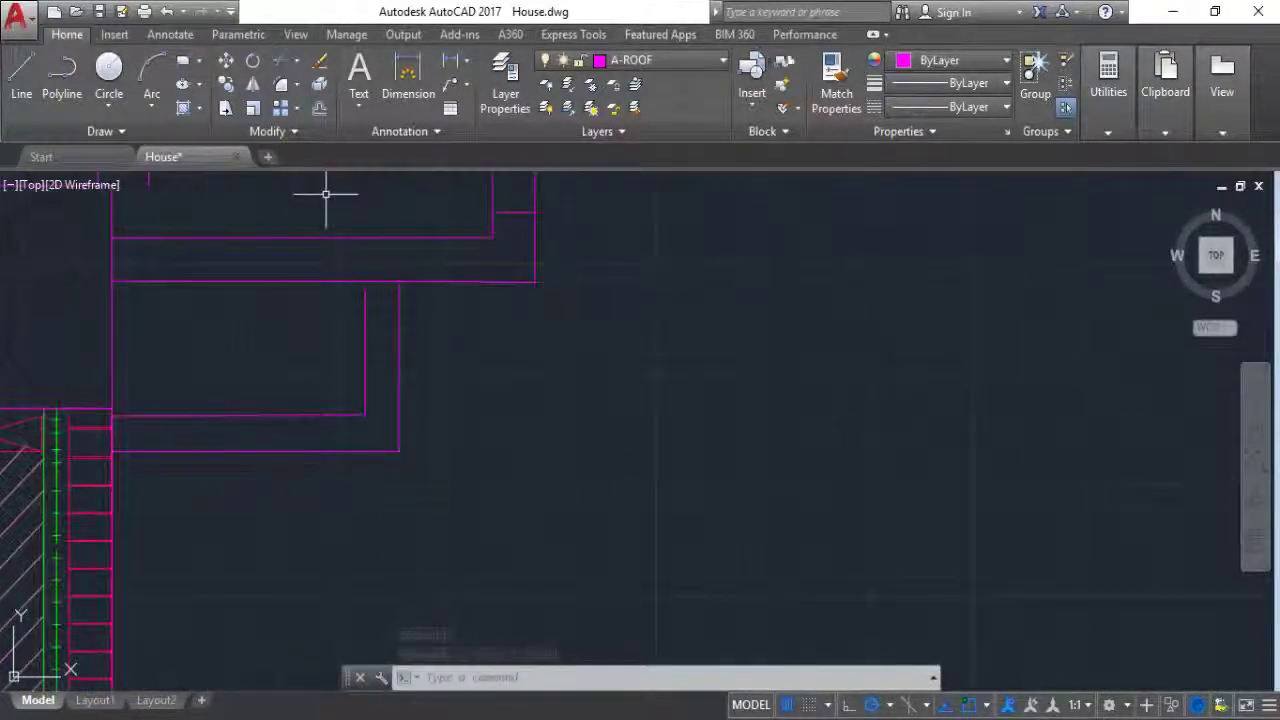
Step: Match Properties from the chosen roof line onto two windowed groups of lines at the left corner
click(836, 75)
scroll(440, 365, down, 3)
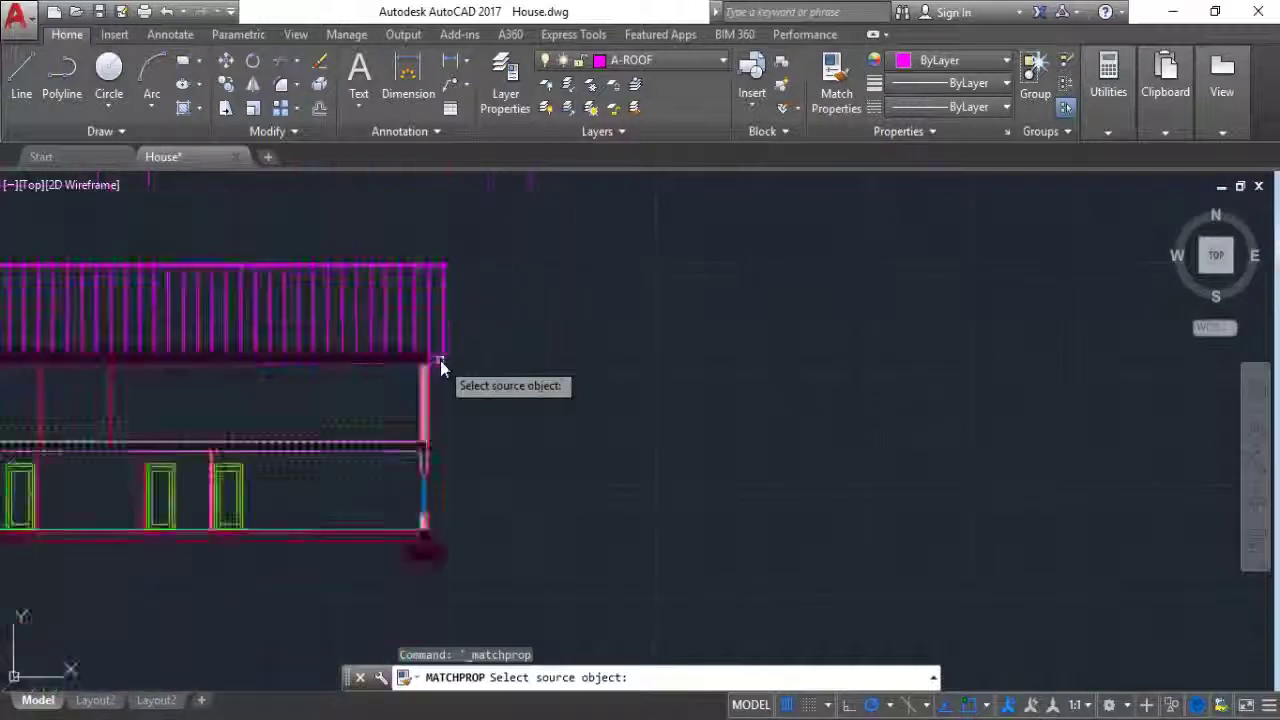
scroll(445, 548, up, 4)
scroll(420, 500, up, 2)
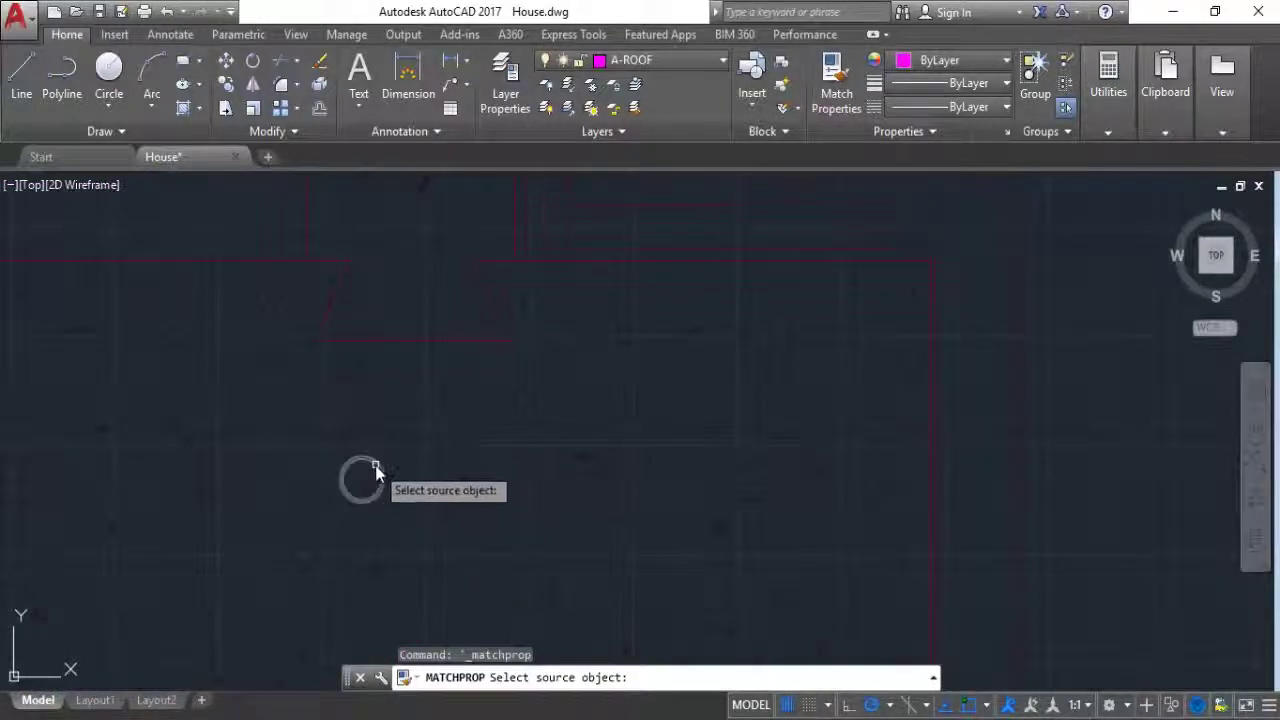
click(365, 500)
scroll(380, 420, up, 3)
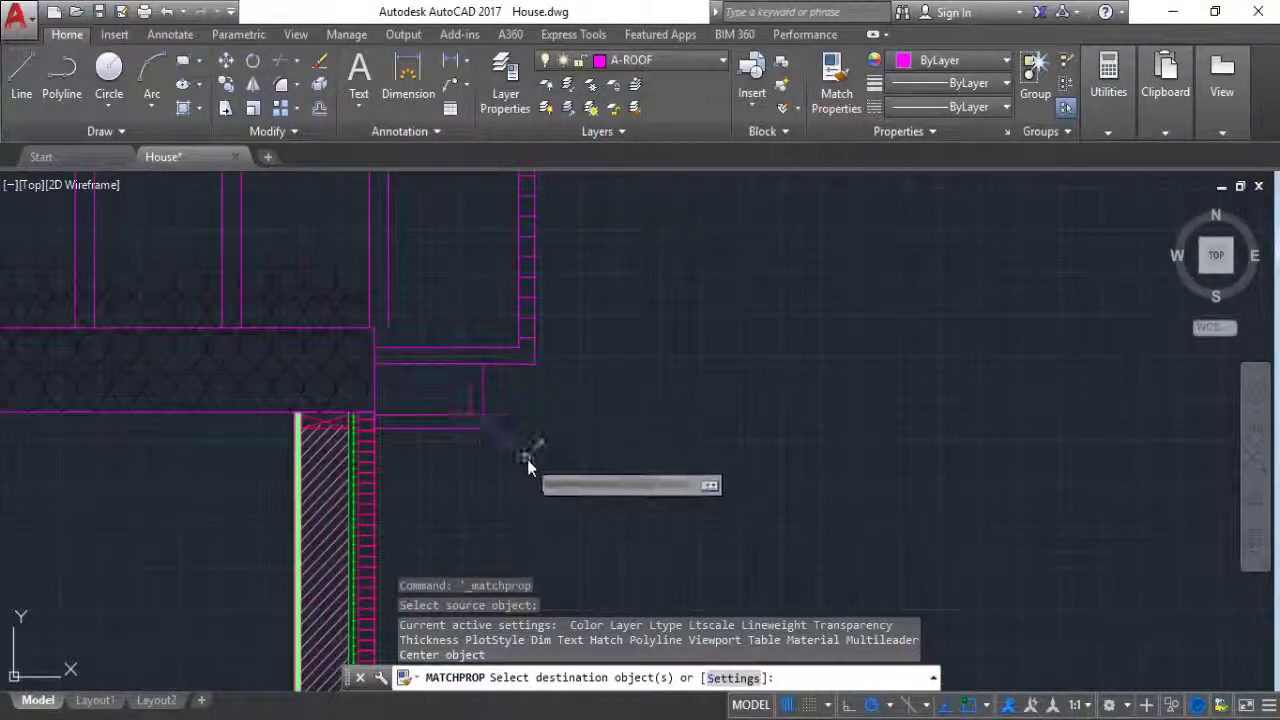
click(527, 459)
click(422, 402)
scroll(617, 390, down, 5)
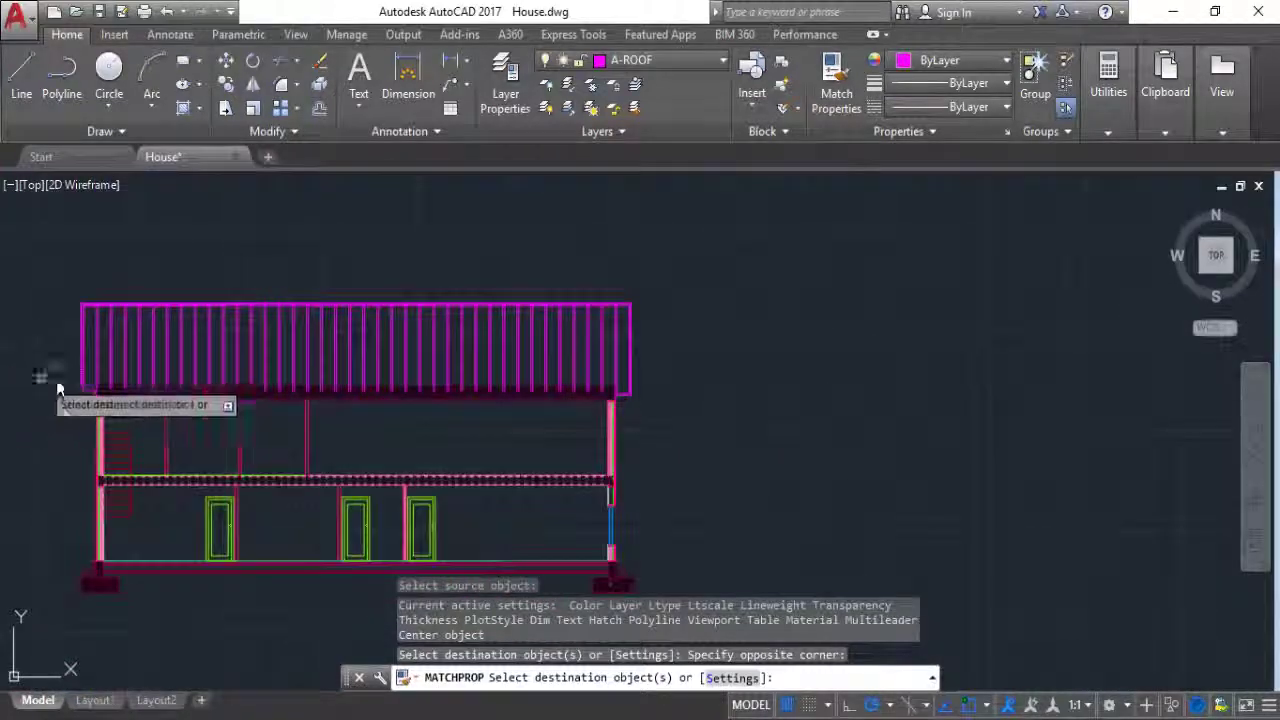
scroll(60, 380, up, 5)
click(265, 490)
click(195, 455)
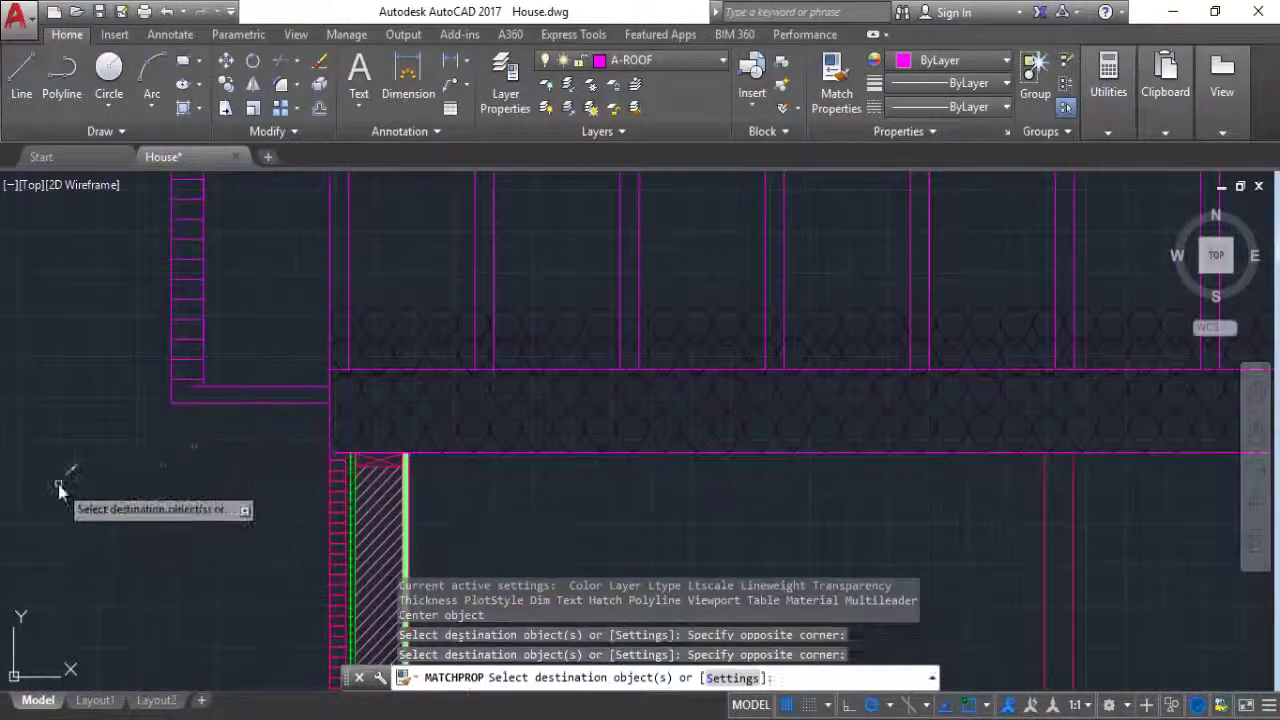
Step: Hatch the box beneath the eave with the CROSS pattern
key(Escape)
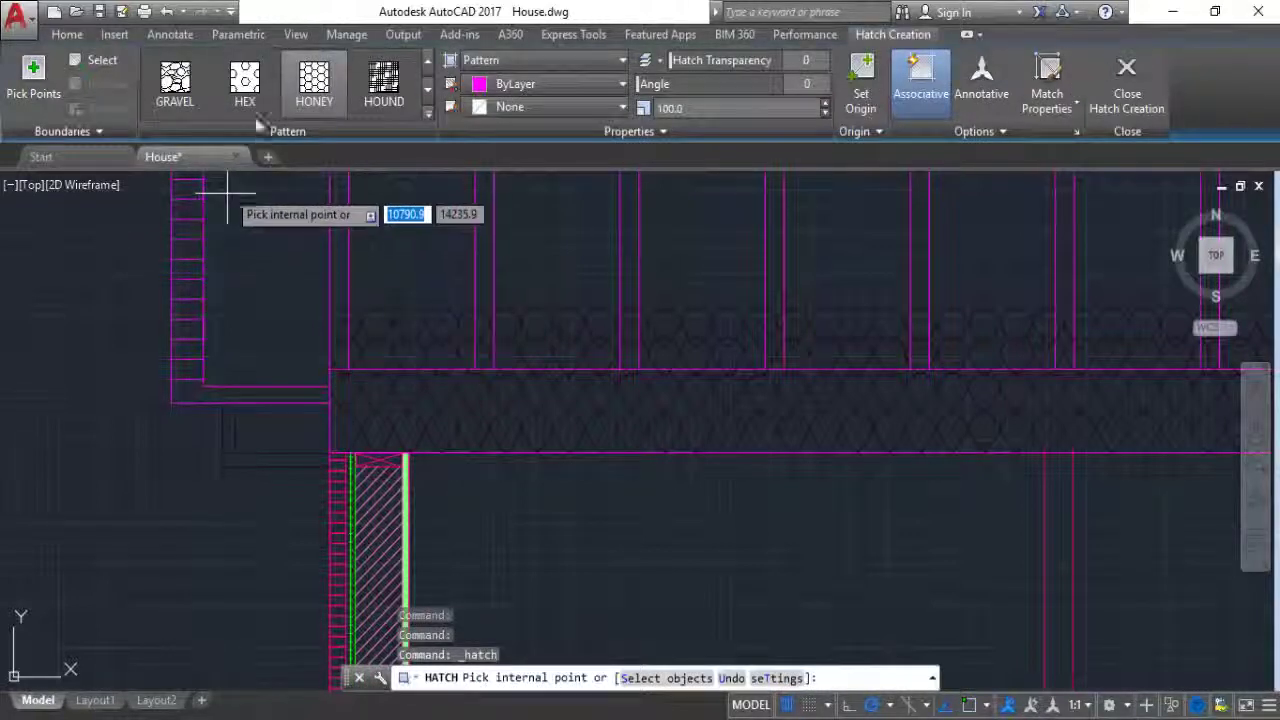
click(430, 60)
click(430, 60)
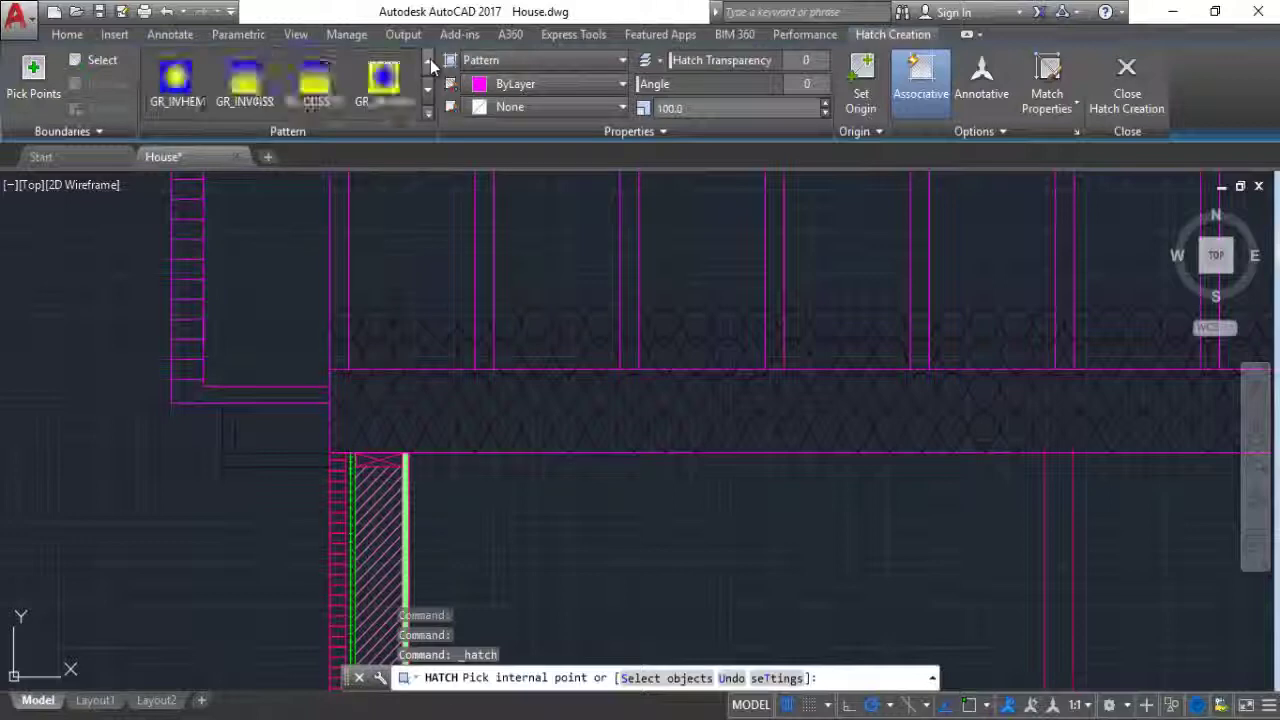
click(430, 60)
click(430, 60)
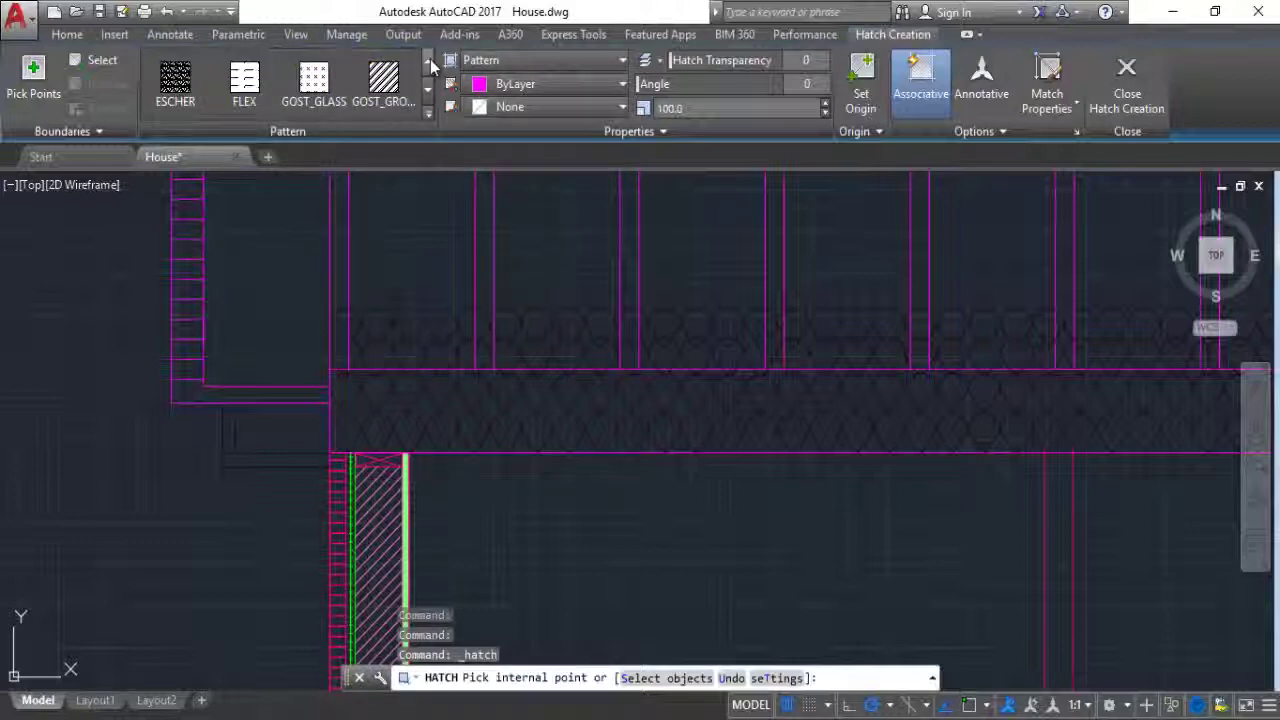
click(430, 60)
click(430, 60)
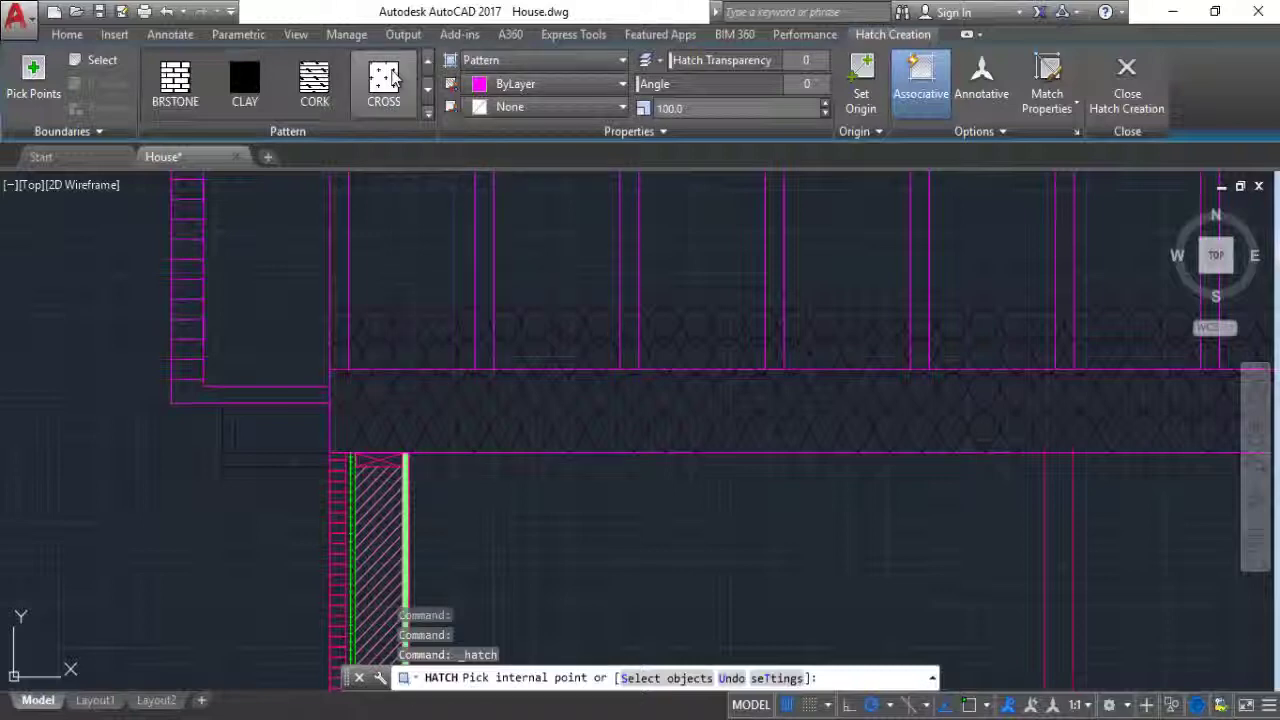
click(383, 80)
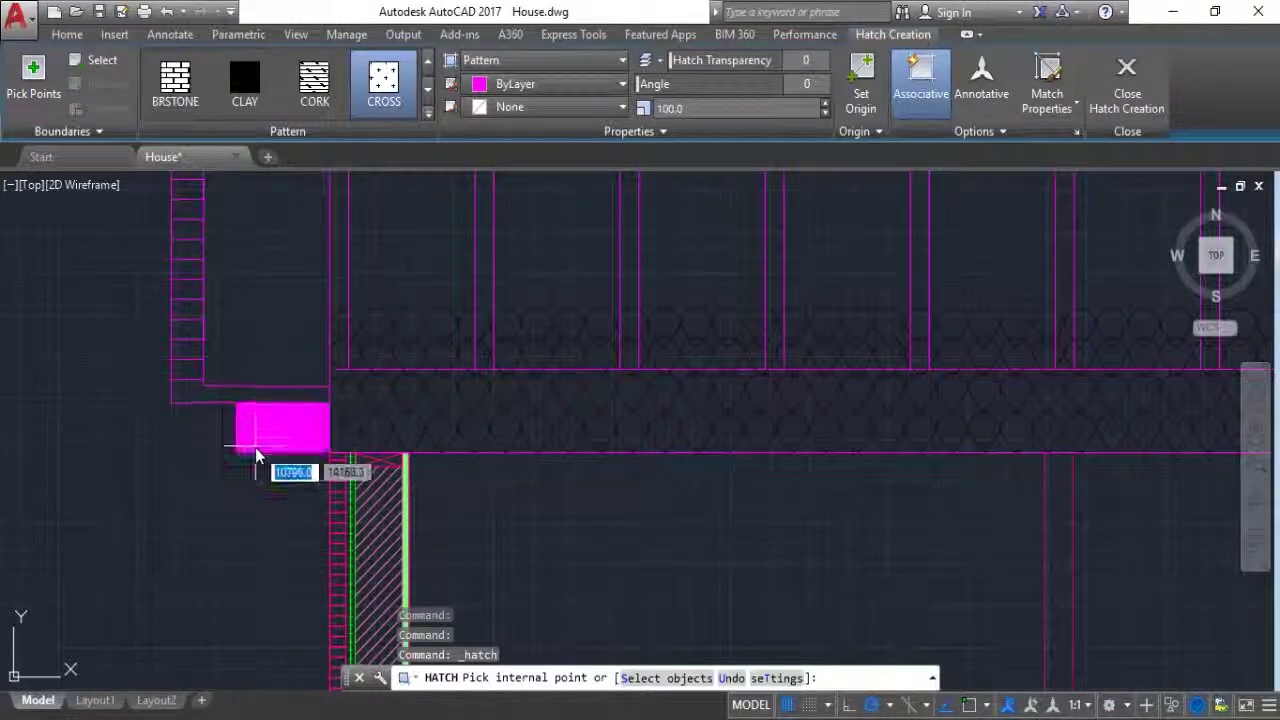
scroll(255, 470, up, 5)
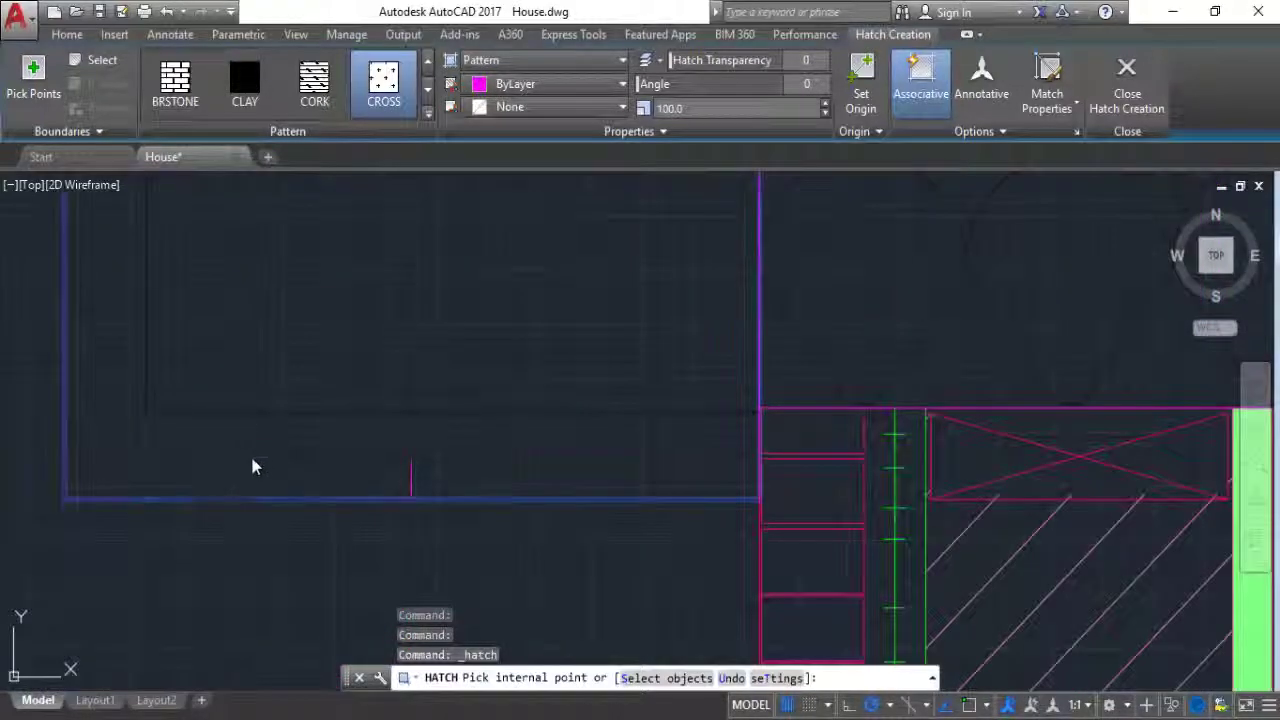
click(251, 462)
scroll(312, 510, down, 4)
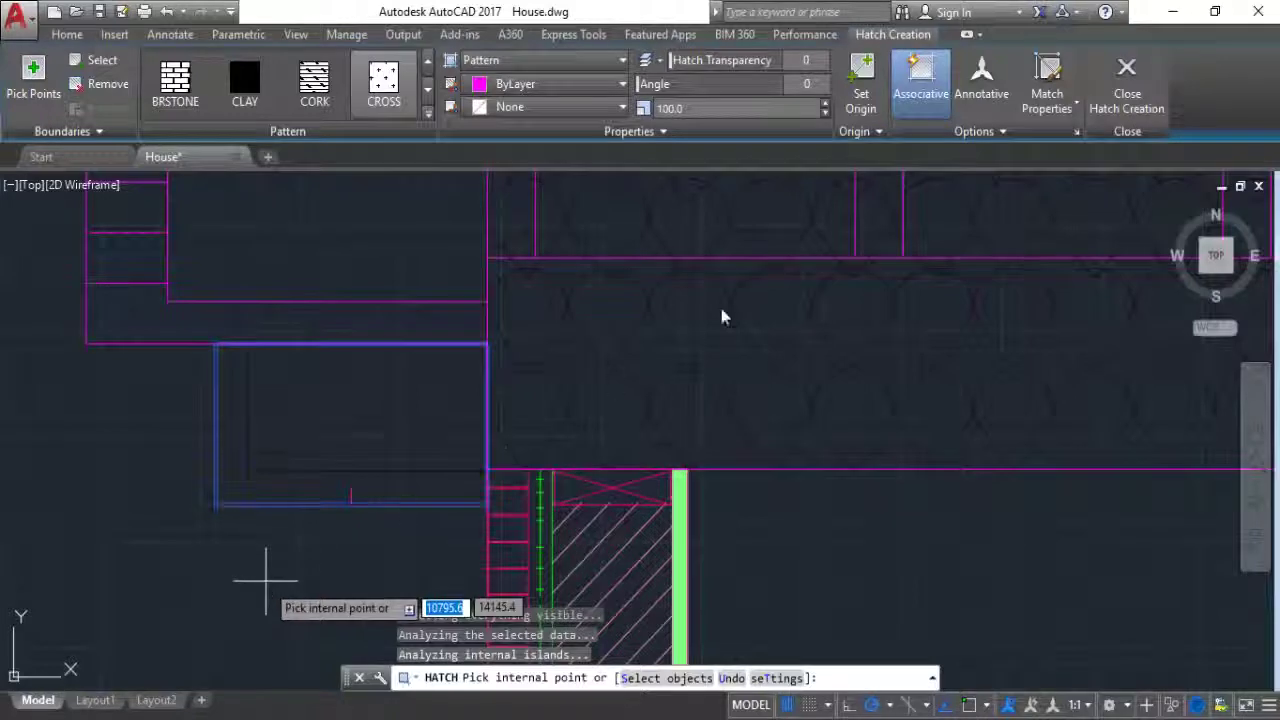
click(1127, 80)
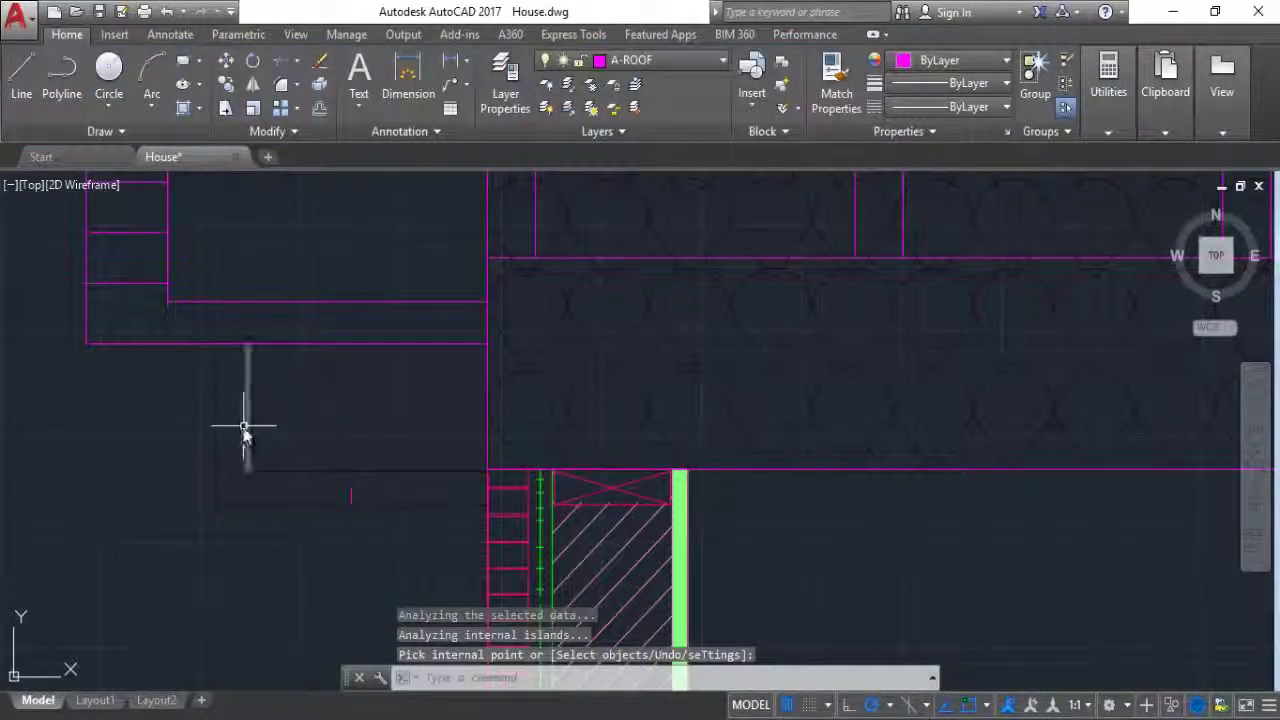
Step: Select the CROSS hatch, delete it, and restart the hatch command
key(Return)
click(354, 497)
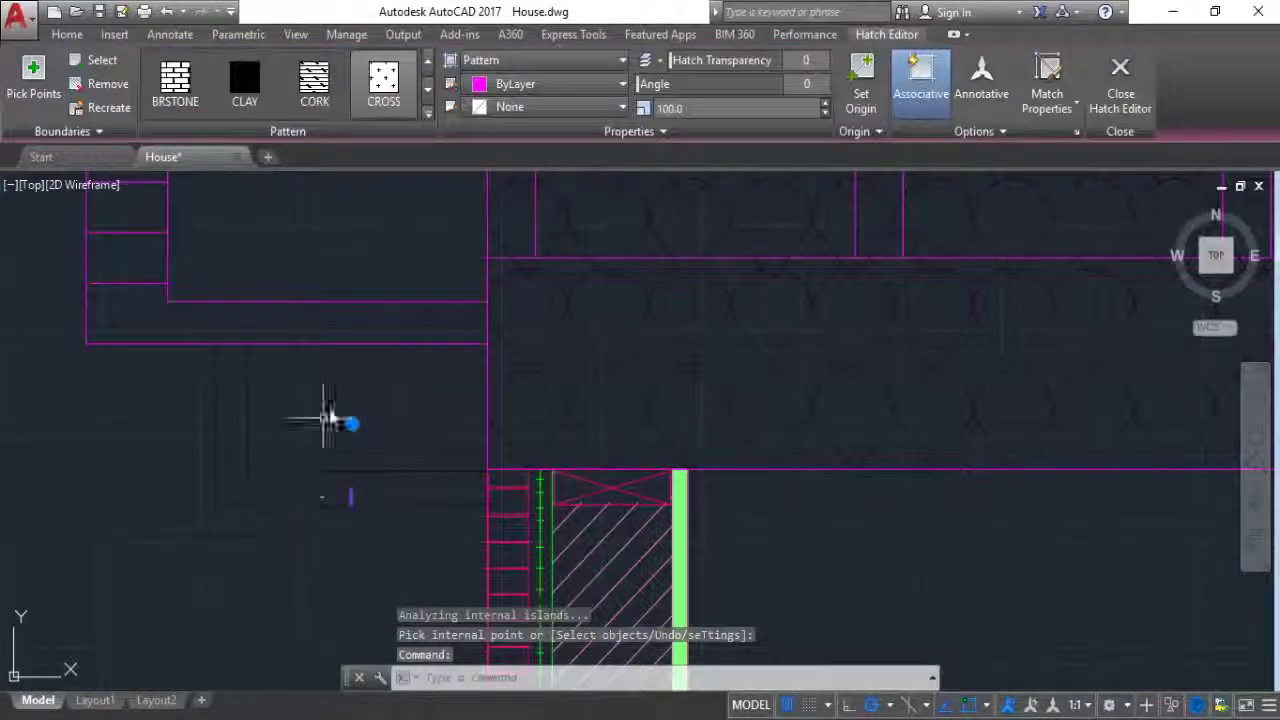
key(Delete)
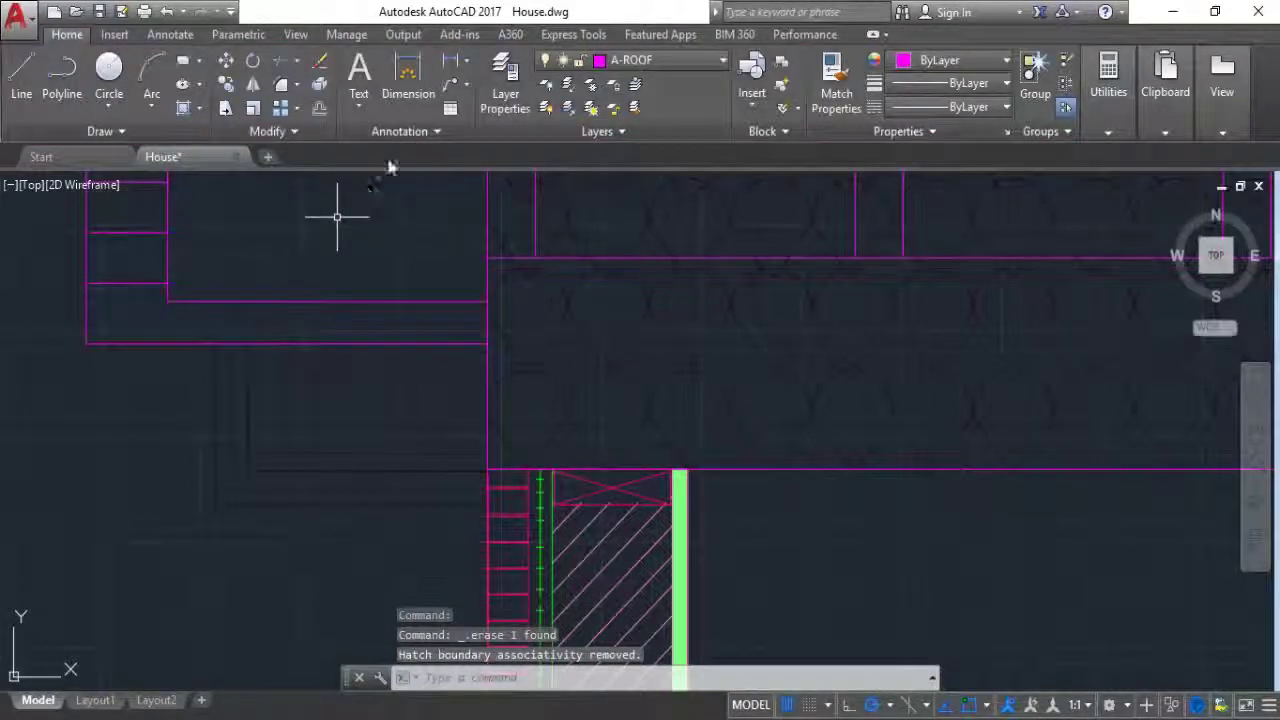
Step: Fill the L-shaped eave soffit with the GOST_WOOD hatch pattern
click(188, 112)
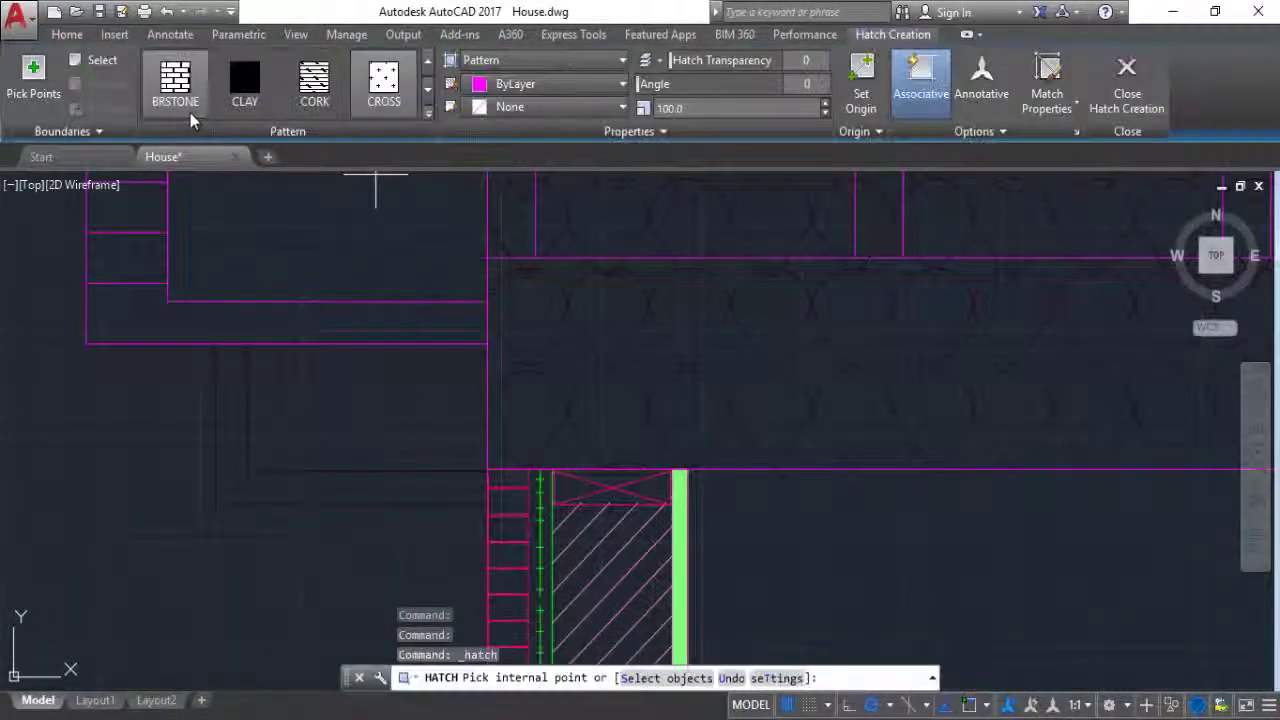
click(428, 64)
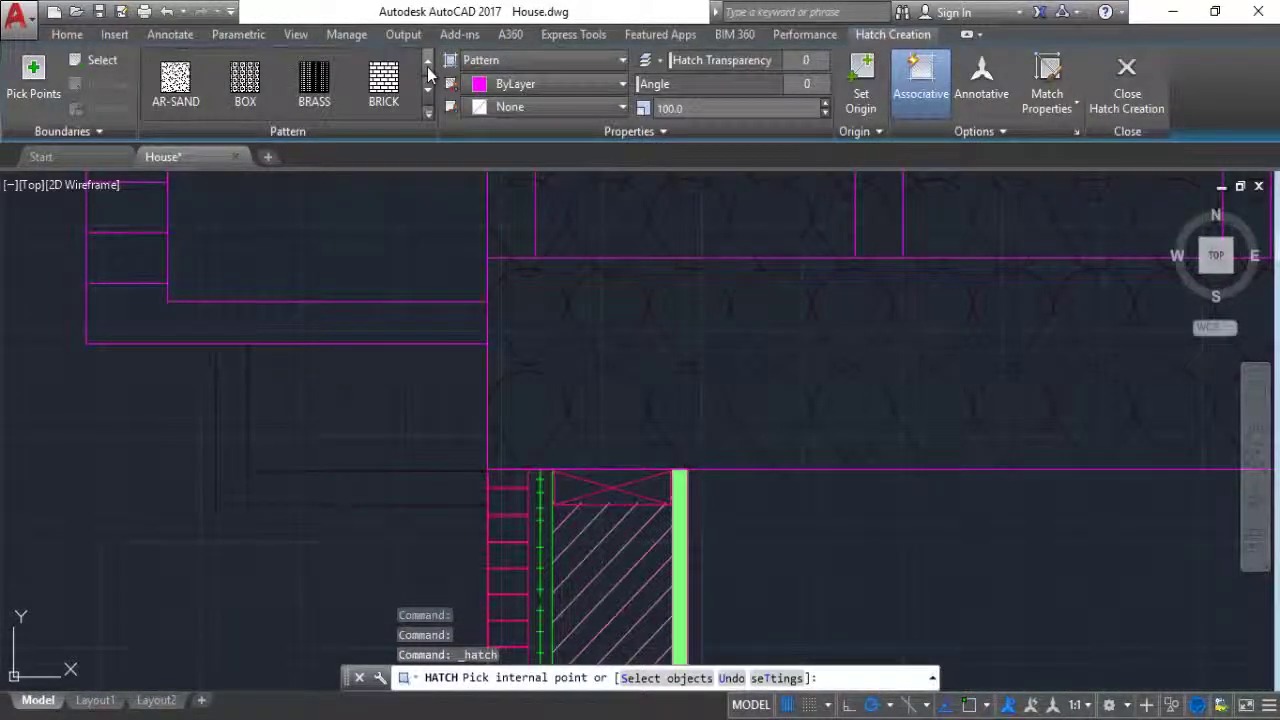
click(428, 66)
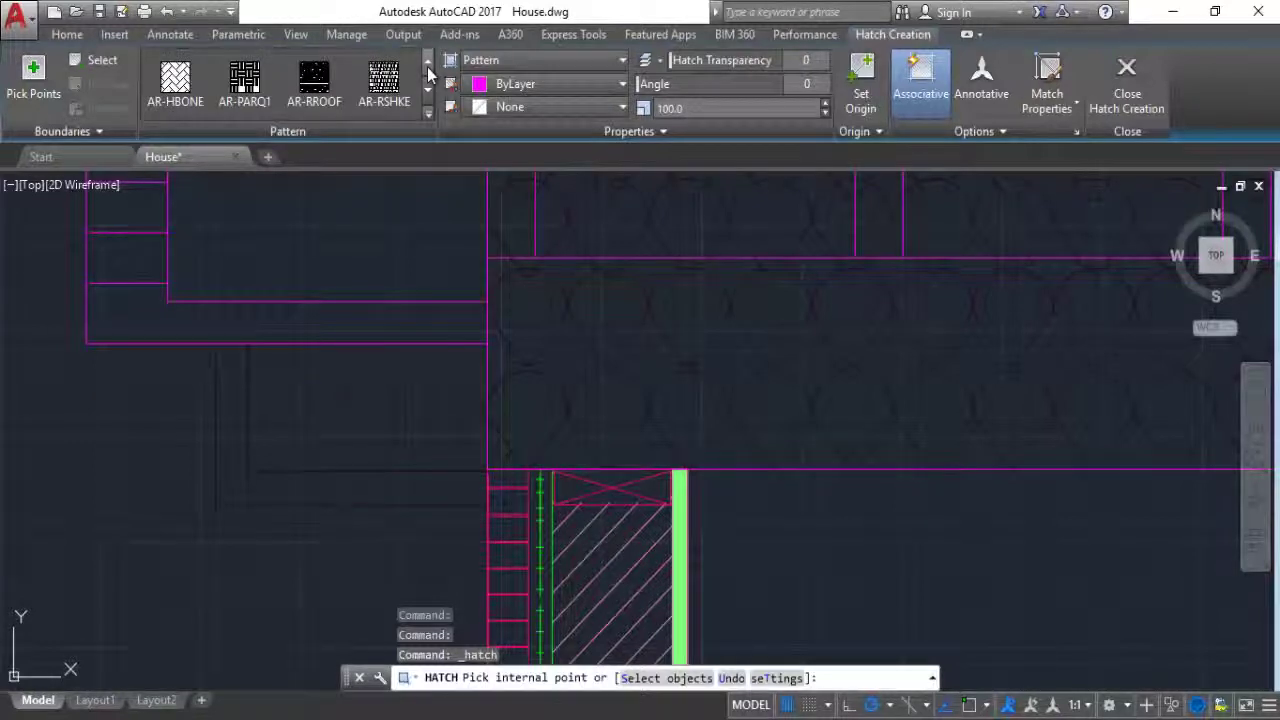
click(428, 66)
click(428, 66)
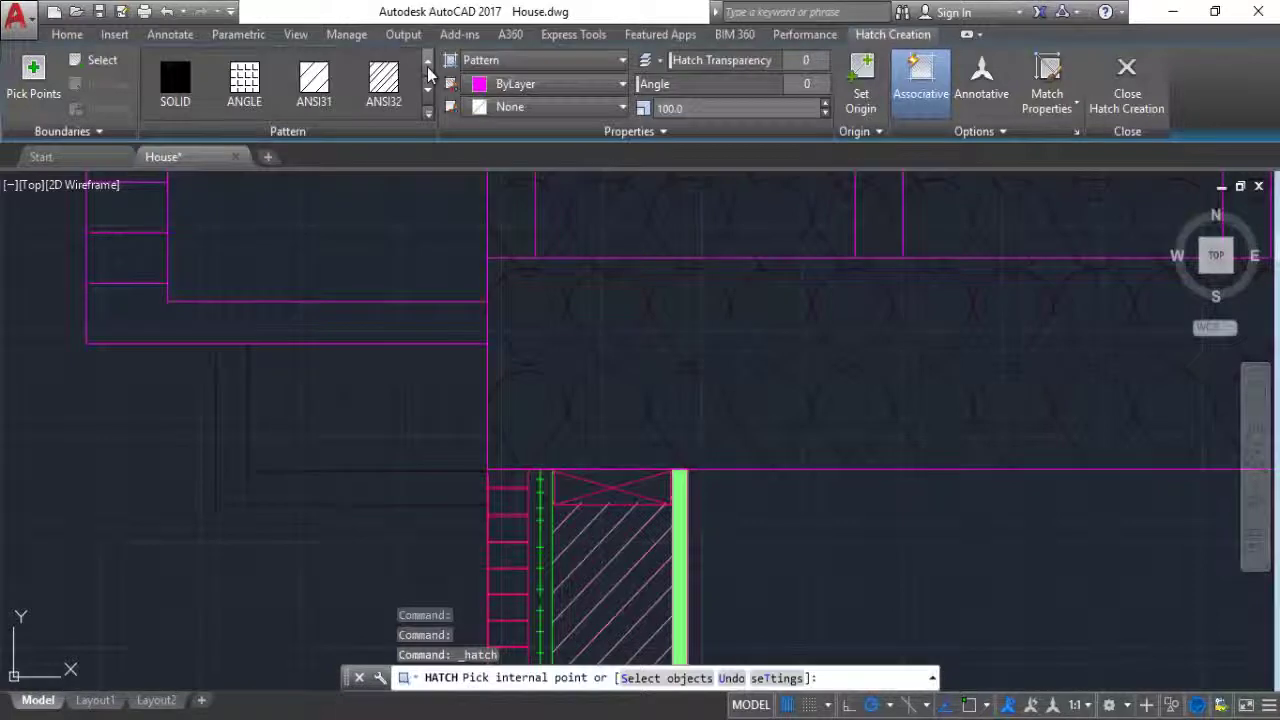
click(428, 89)
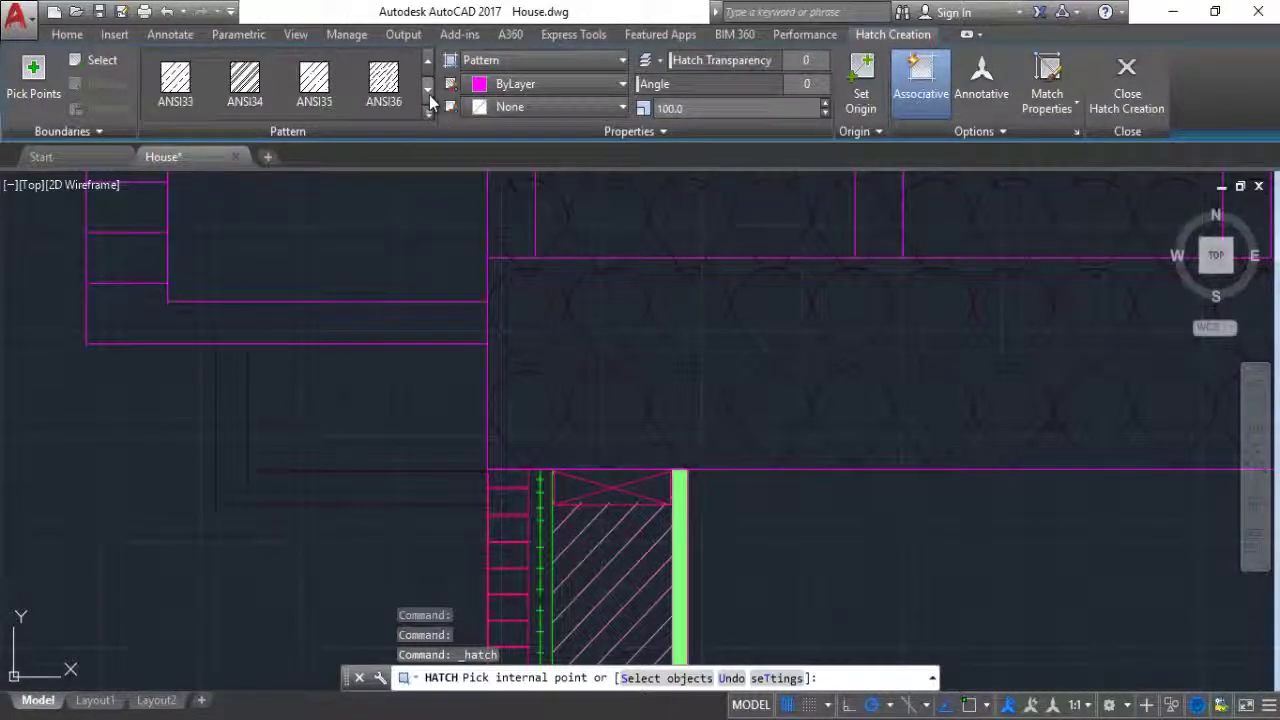
click(429, 90)
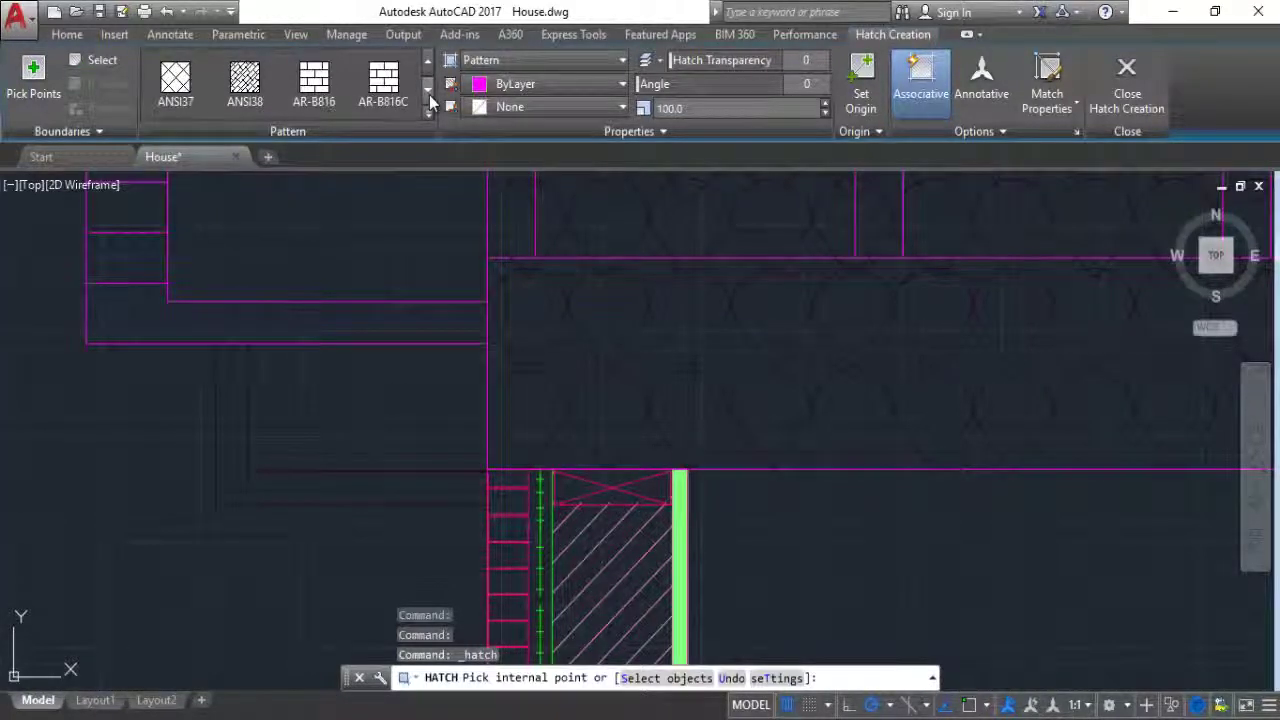
click(428, 90)
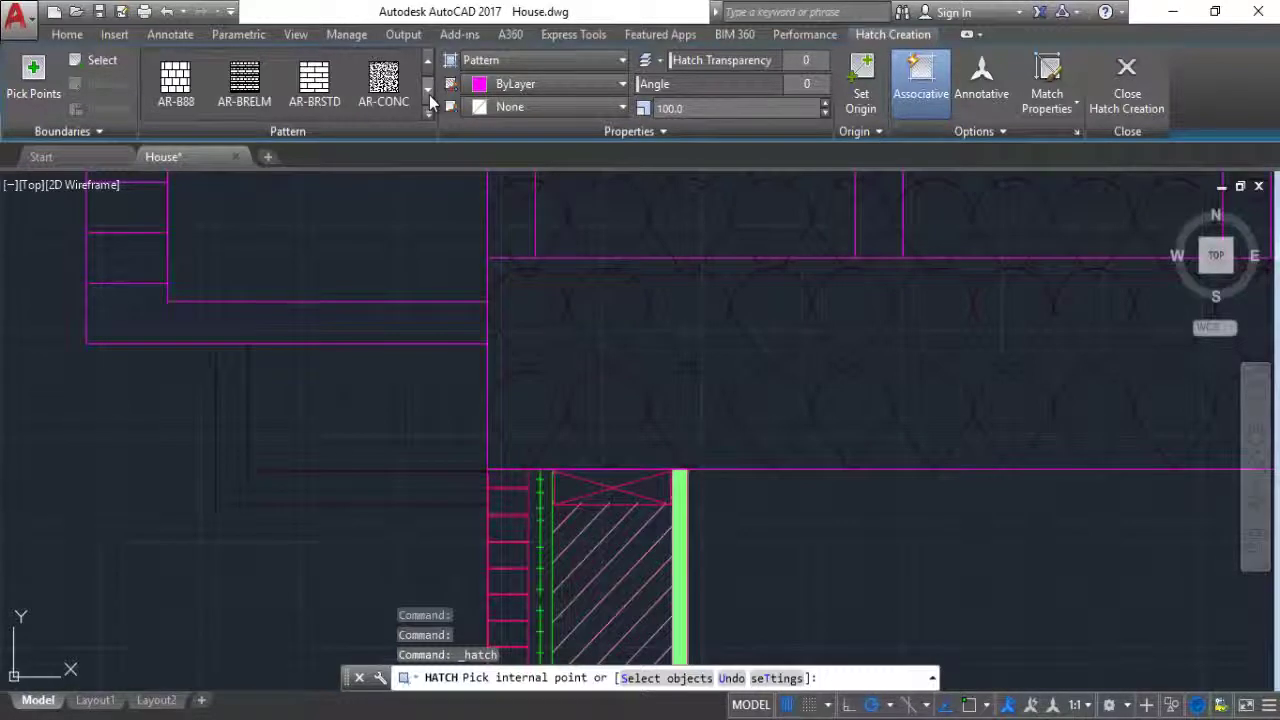
click(428, 90)
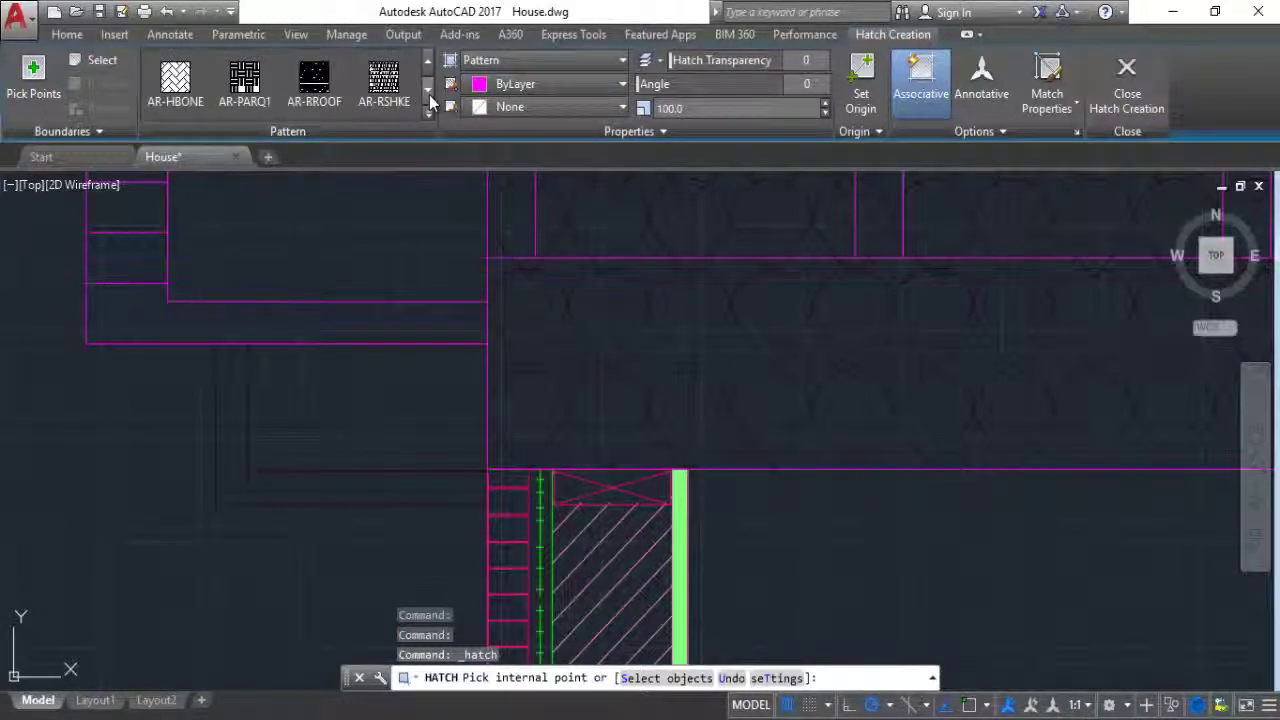
click(429, 90)
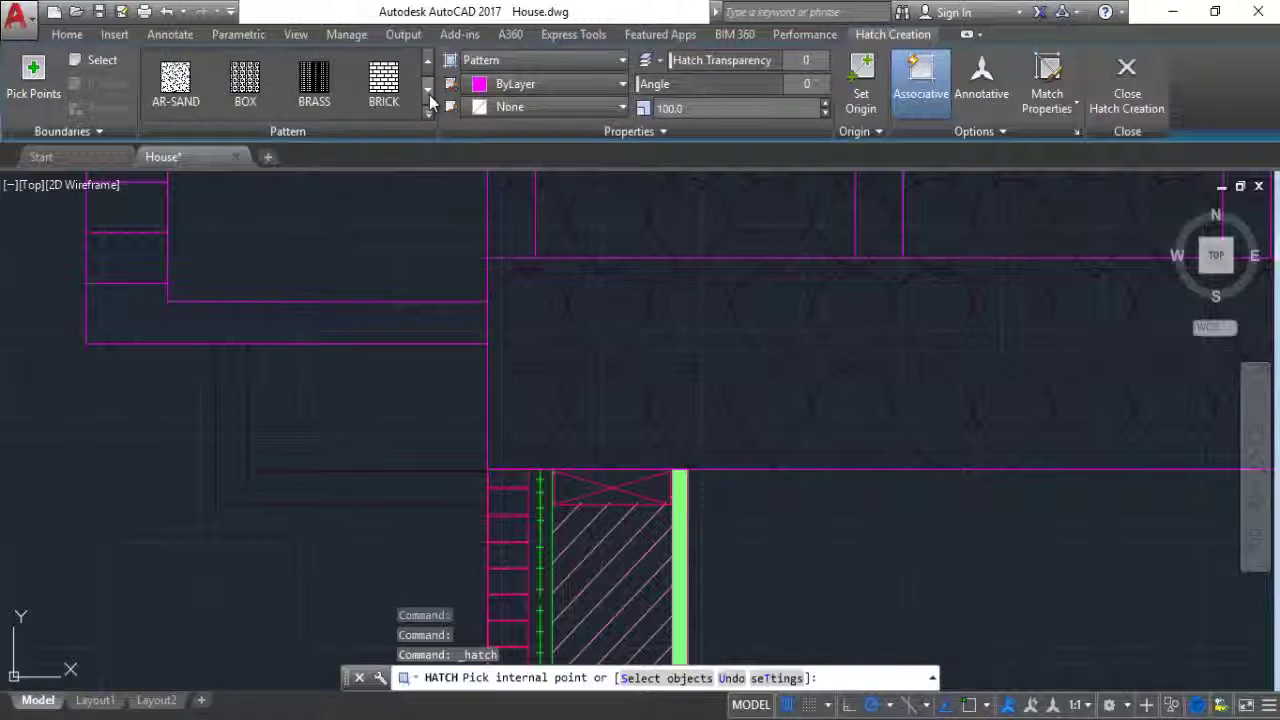
click(429, 95)
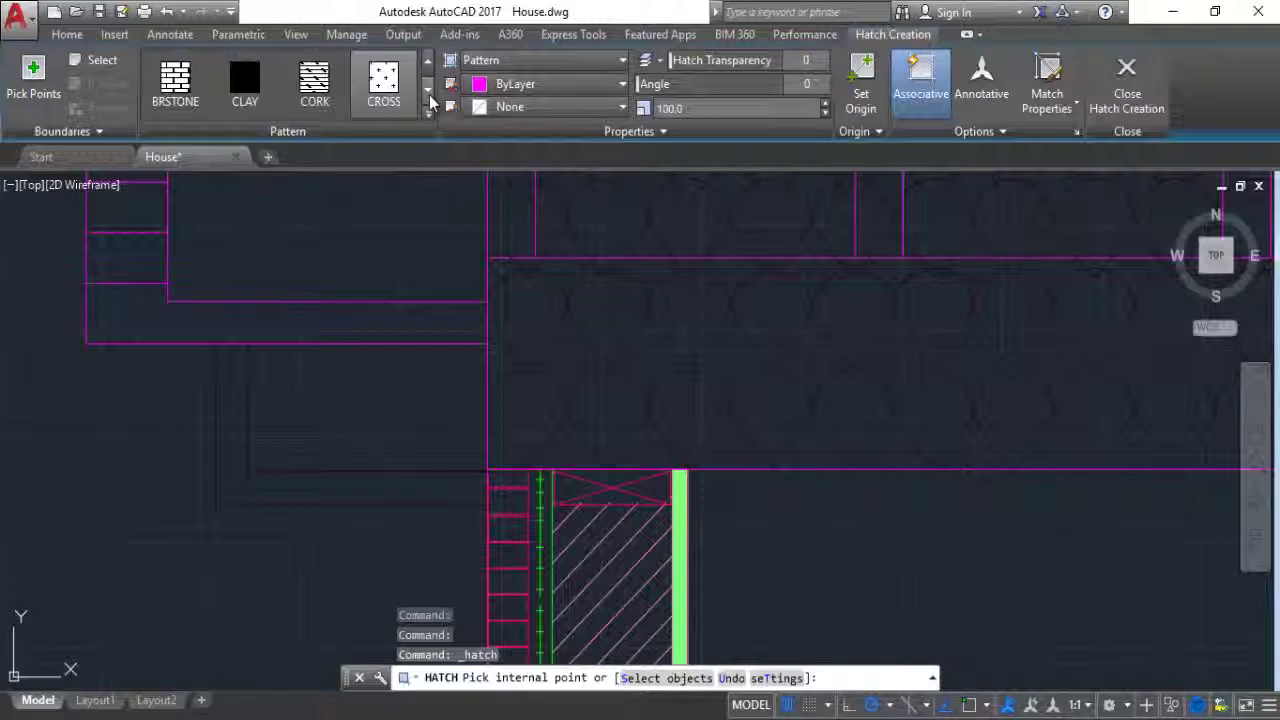
click(429, 92)
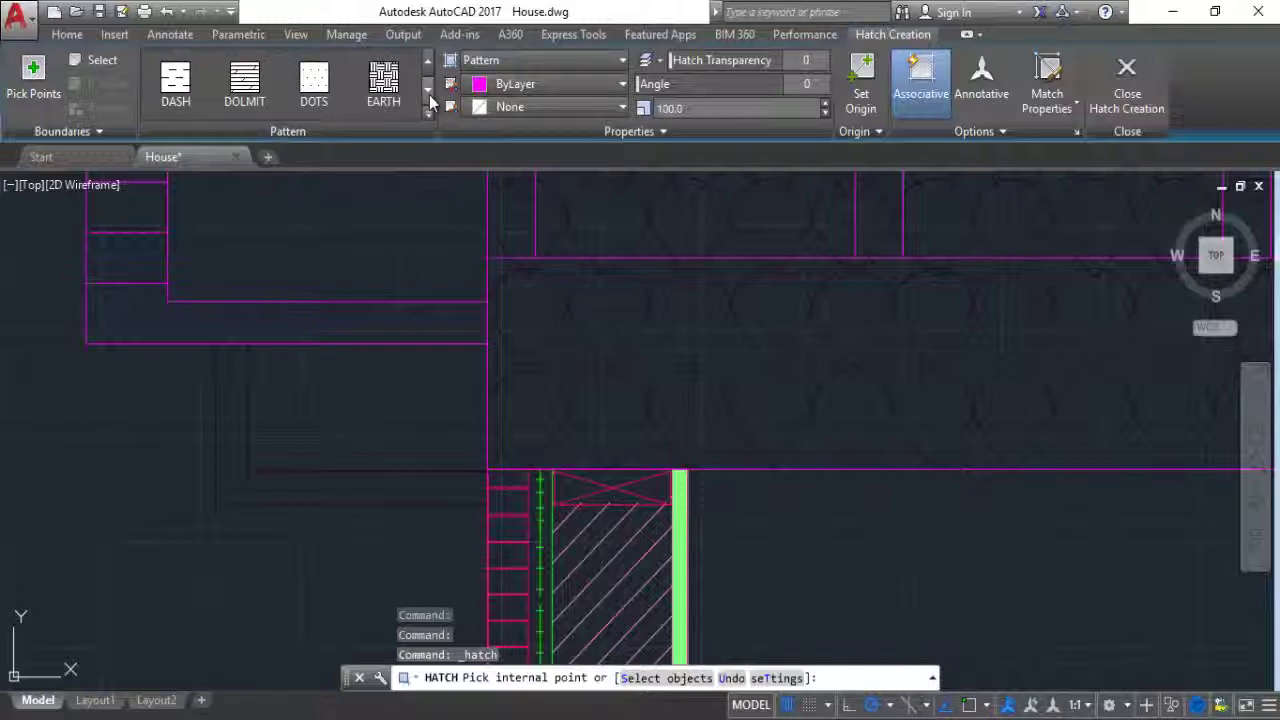
click(429, 95)
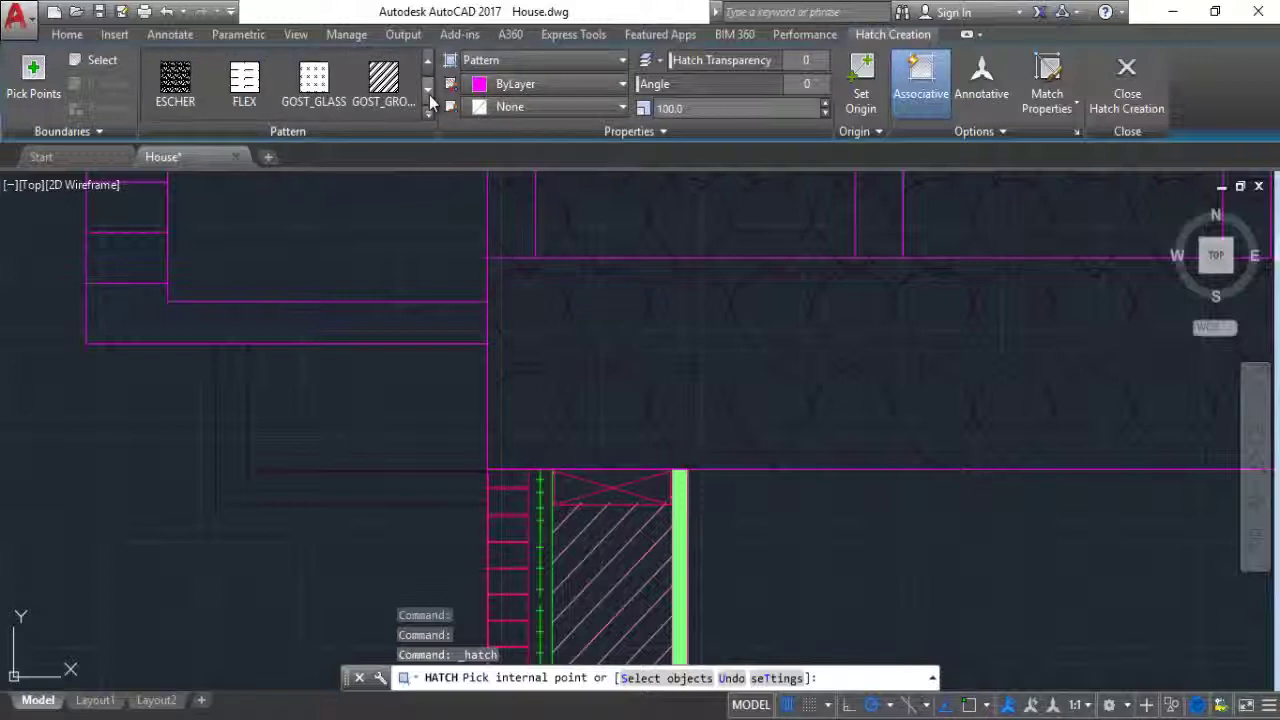
click(429, 92)
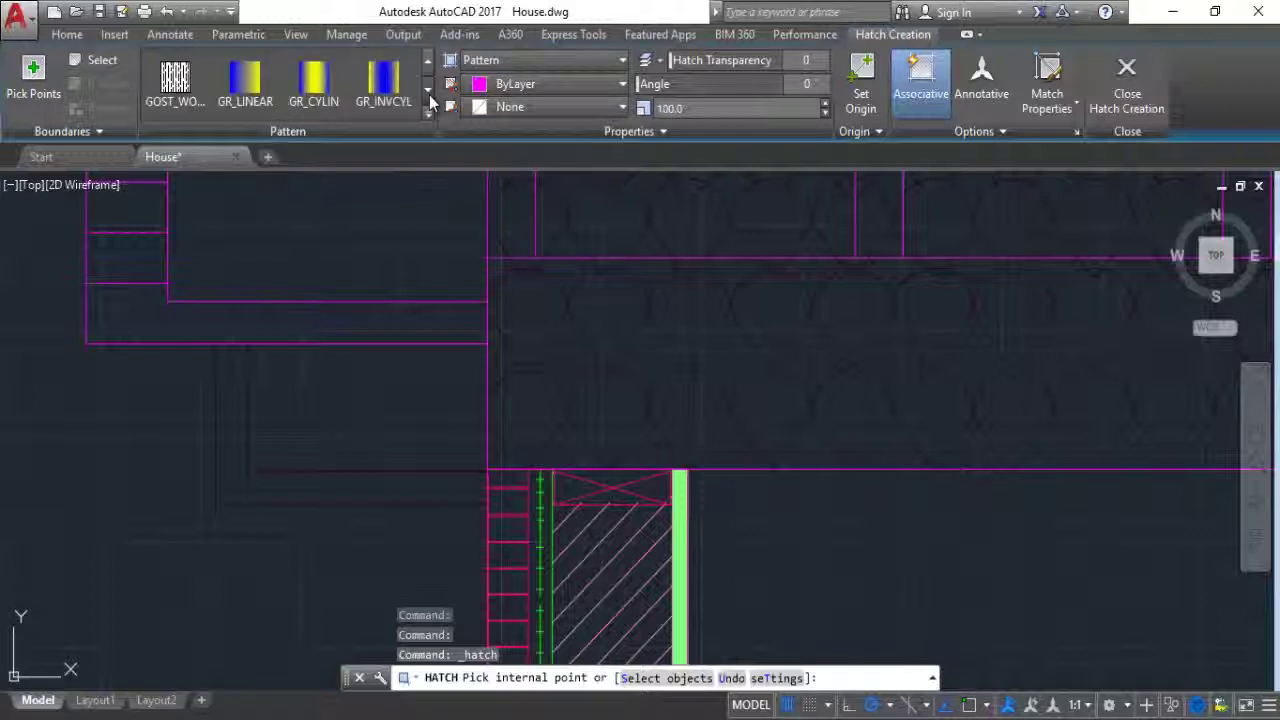
click(176, 80)
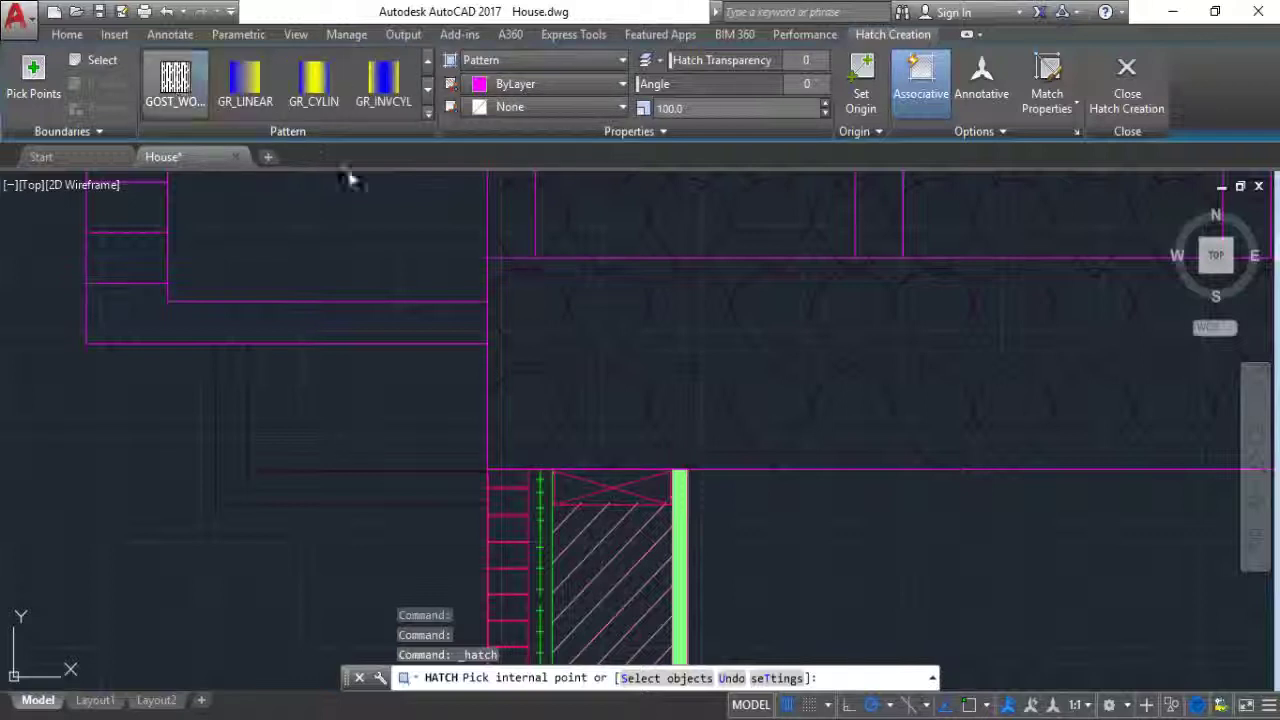
click(257, 490)
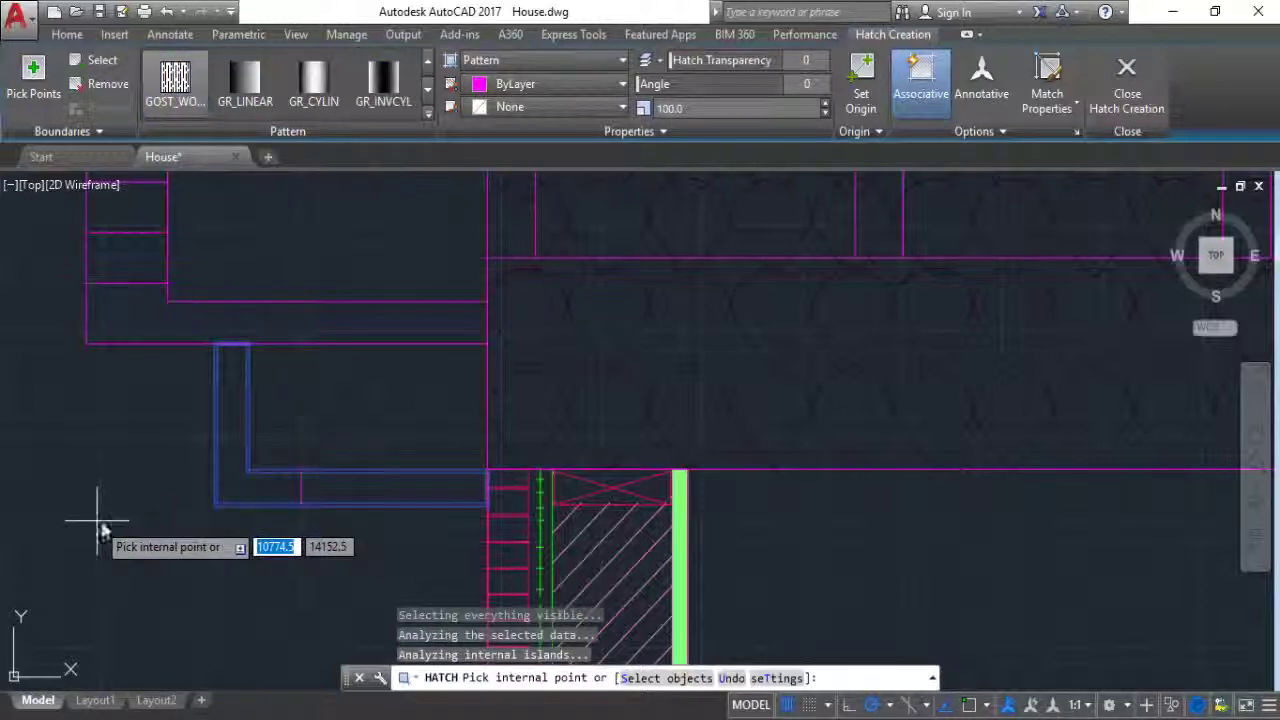
click(1127, 78)
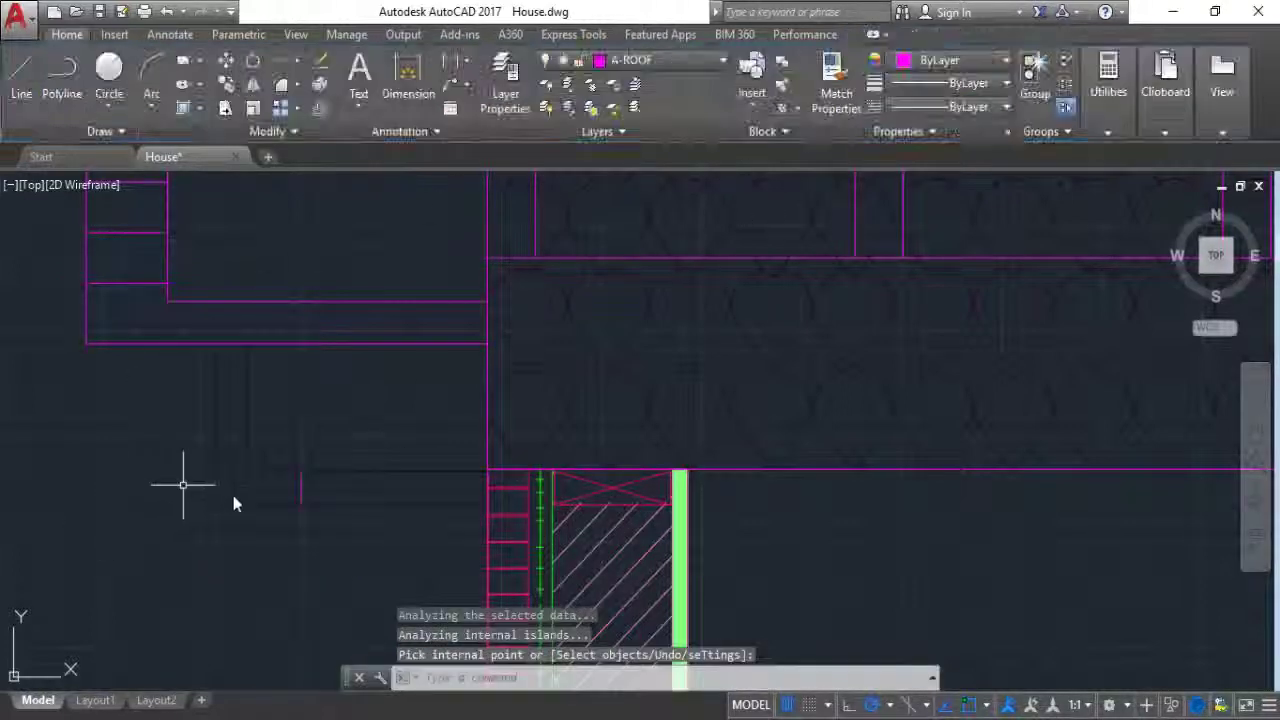
Step: Select the GOST_WOOD hatch and delete it
key(Return)
click(302, 494)
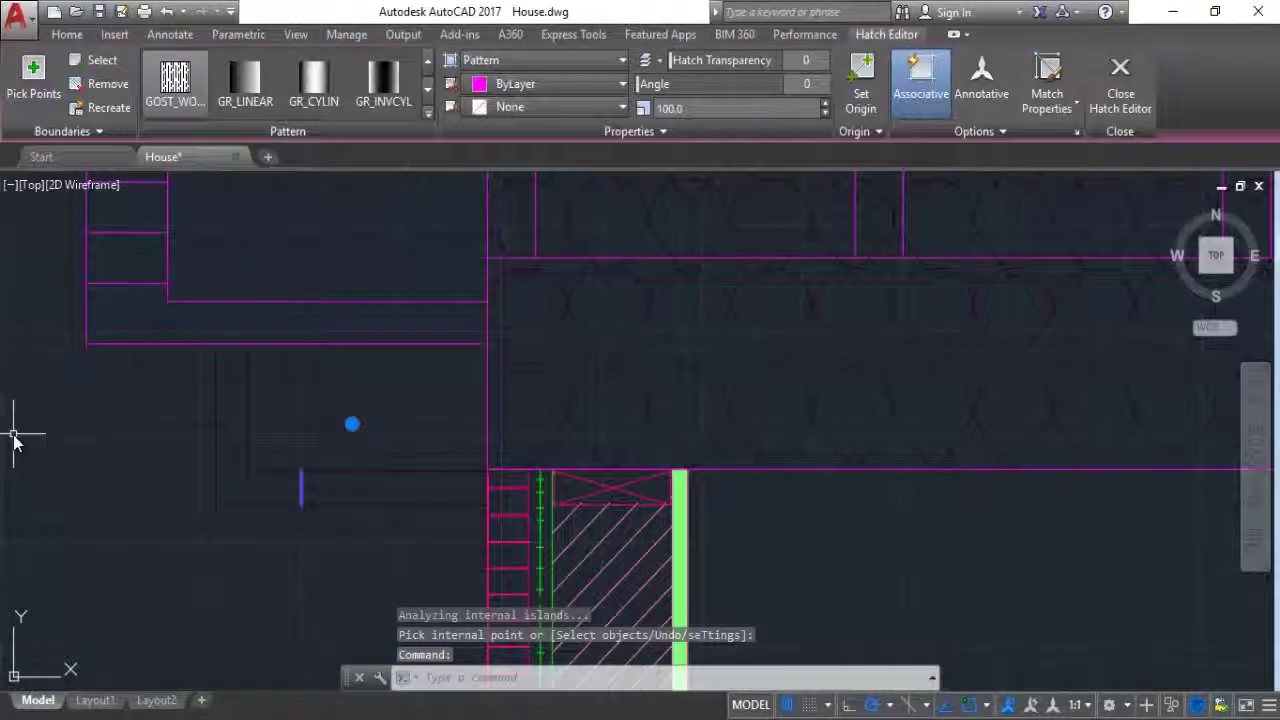
key(Delete)
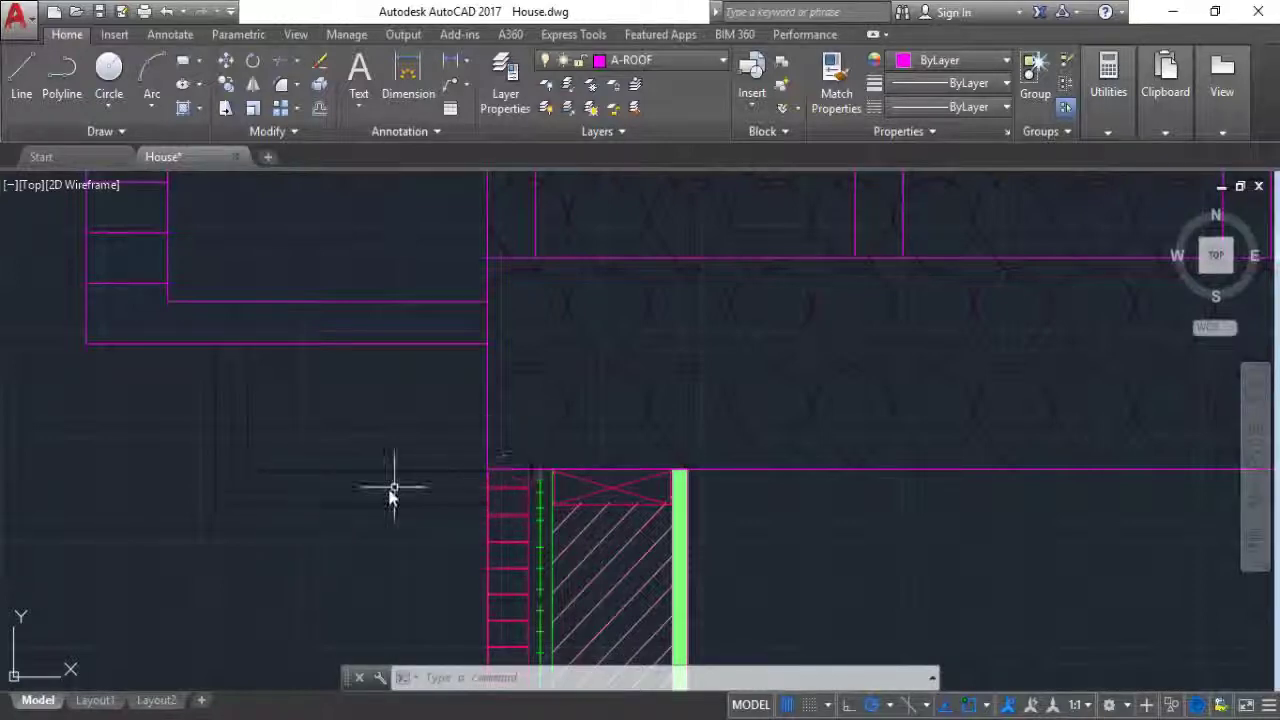
Step: Draw a short line from the soffit corner: 1 unit, then down to the soffit bottom
click(21, 70)
scroll(476, 470, up, 2)
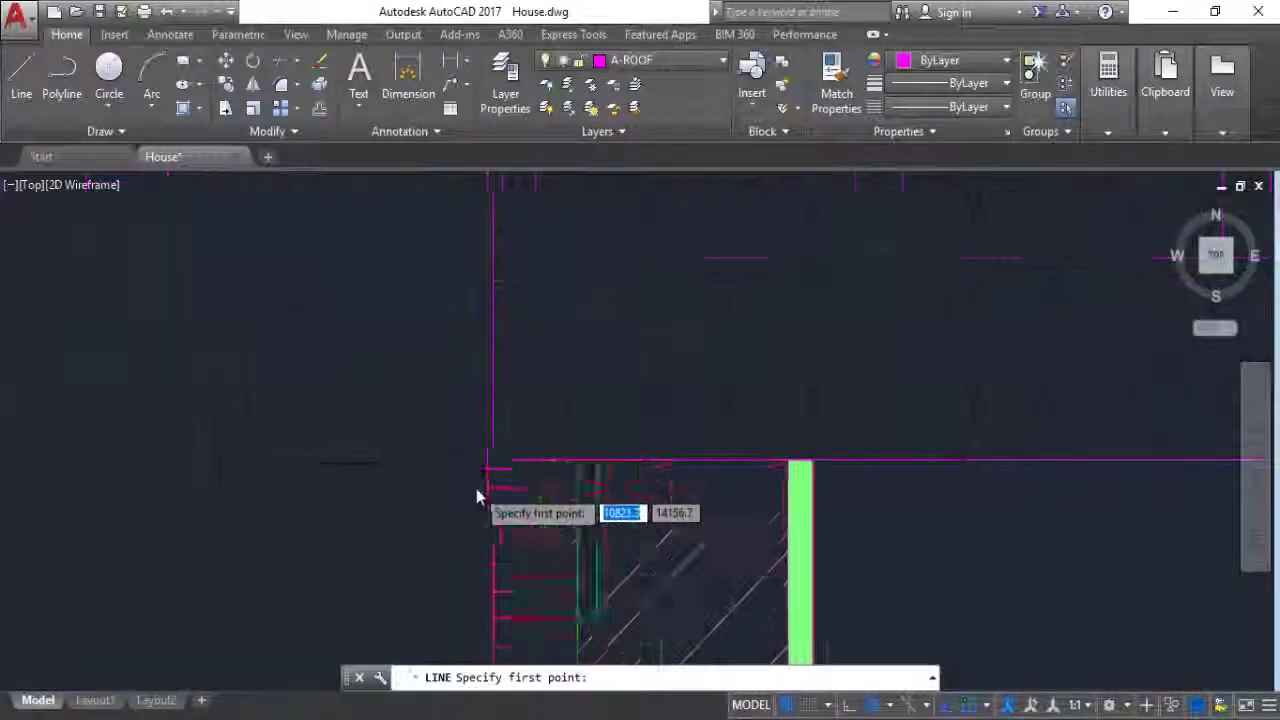
scroll(490, 460, up, 2)
click(496, 454)
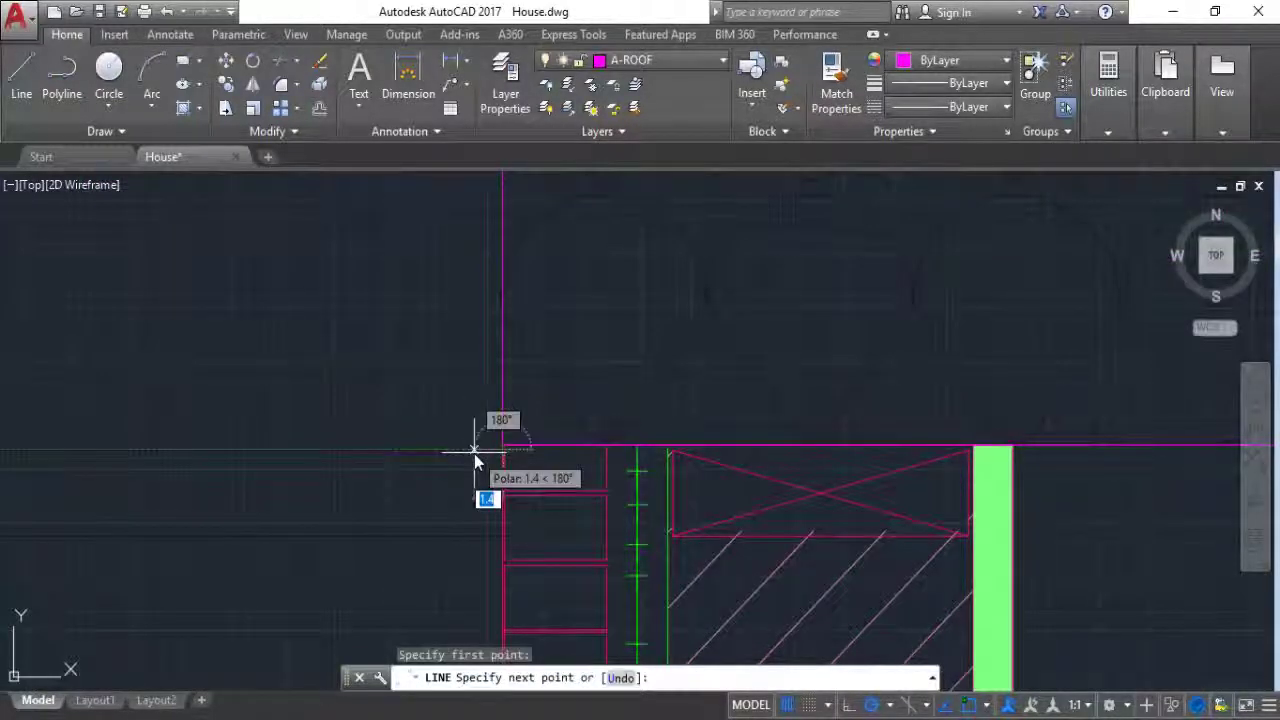
text(1)
key(Return)
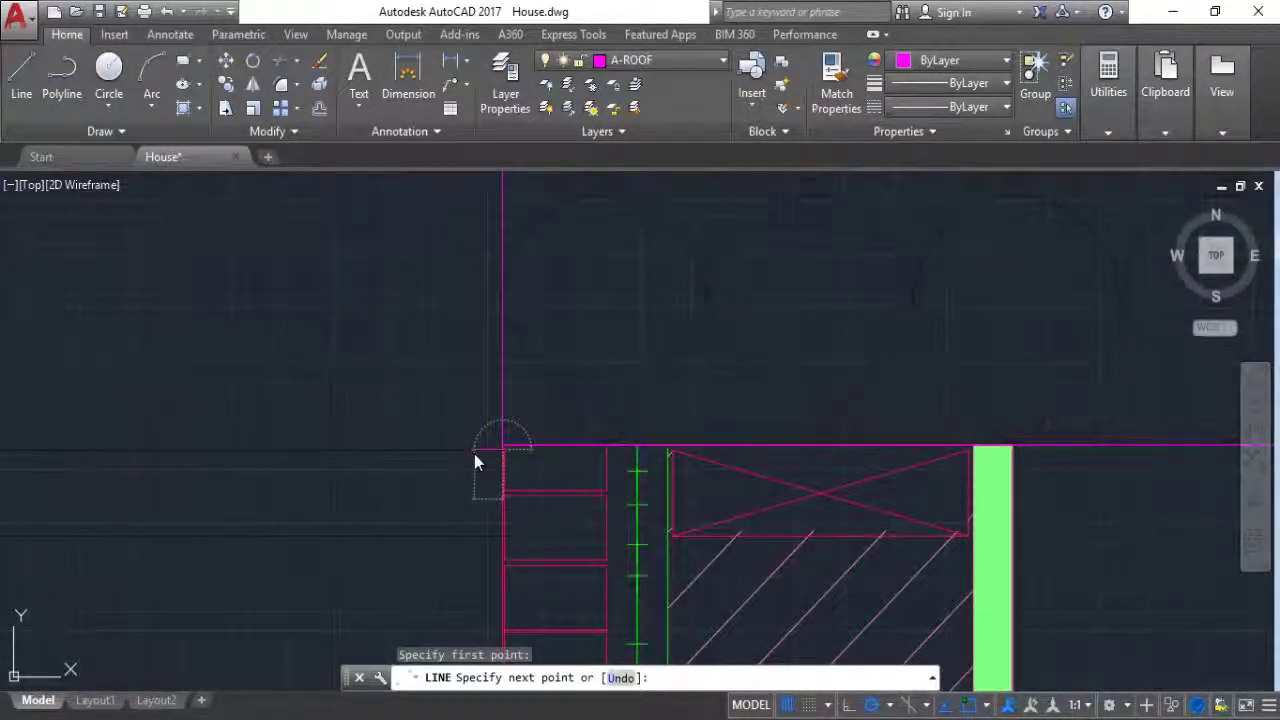
click(478, 543)
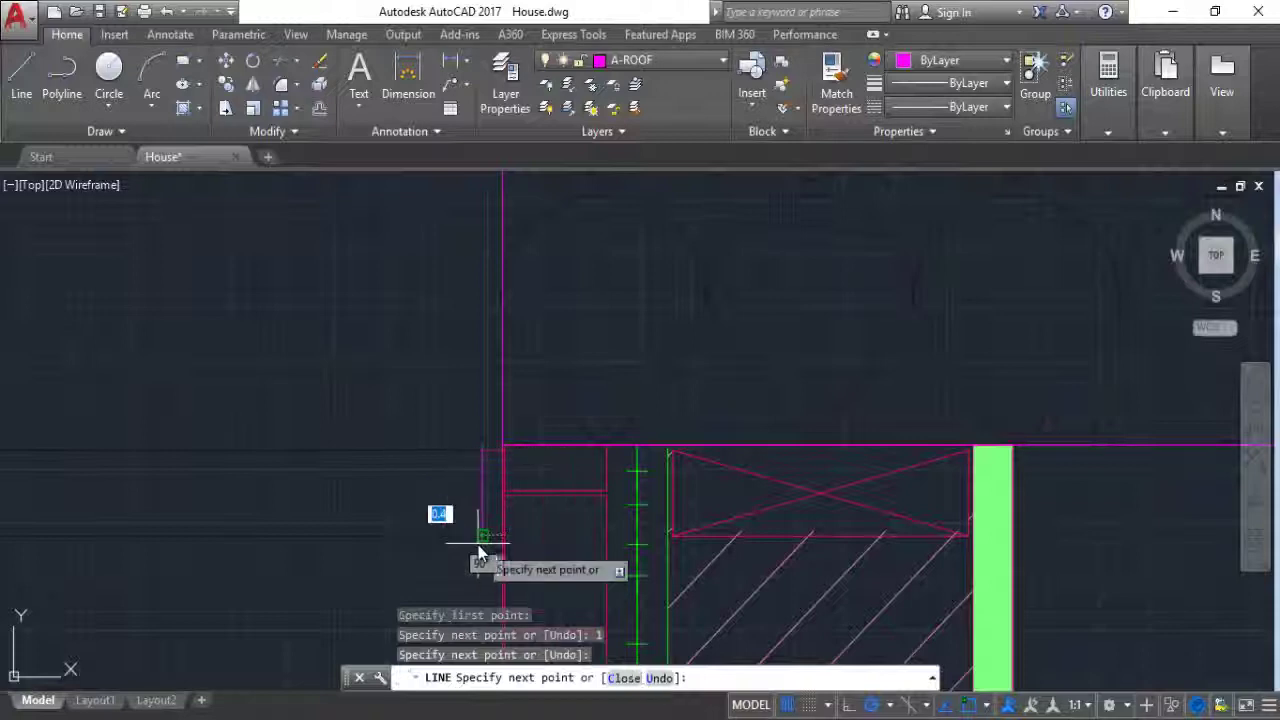
key(Escape)
Step: Copy the short lines leftward along the soffit, placing 15 copies out to the soffit end
drag(492, 455, 379, 501)
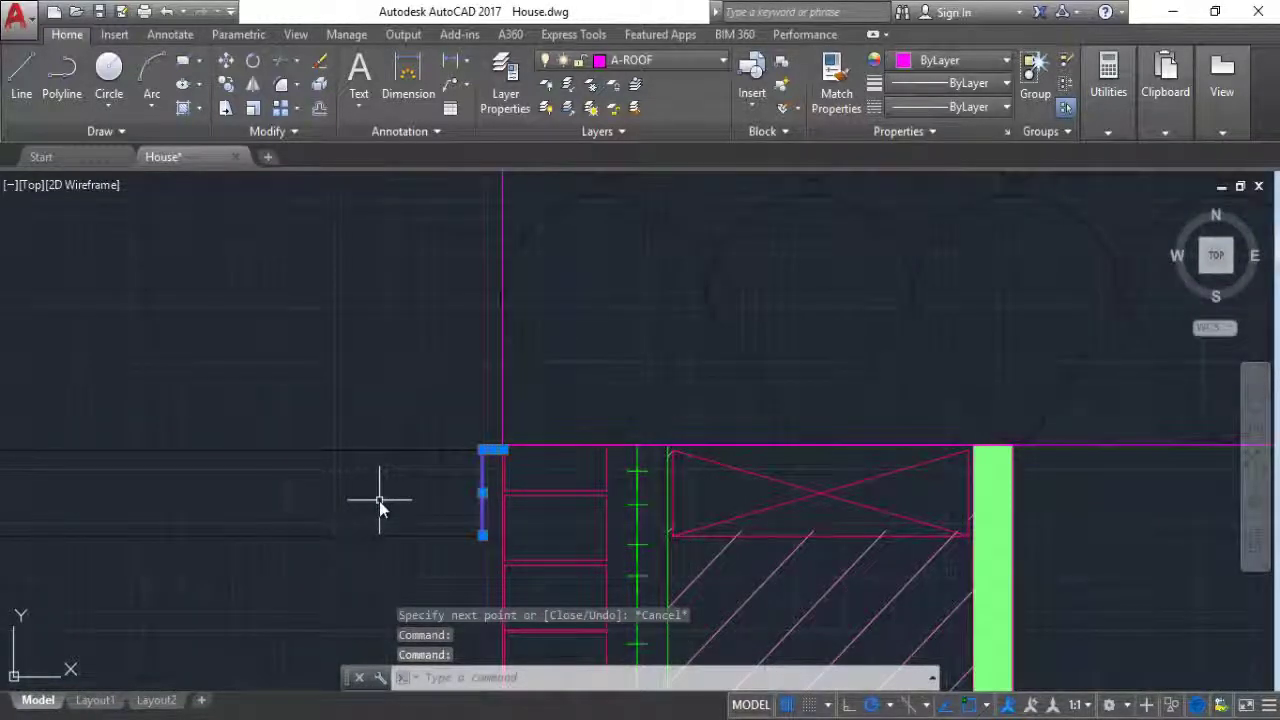
text(cop)
key(Return)
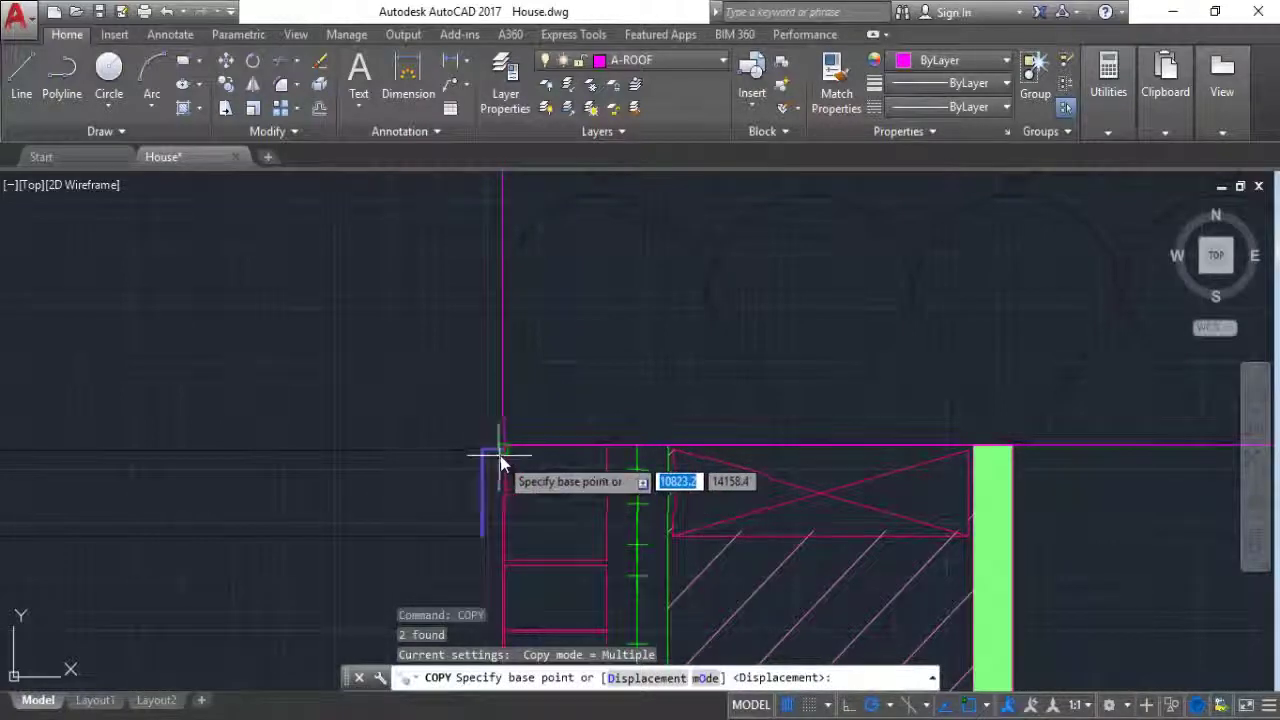
click(483, 449)
click(466, 450)
click(445, 440)
click(437, 432)
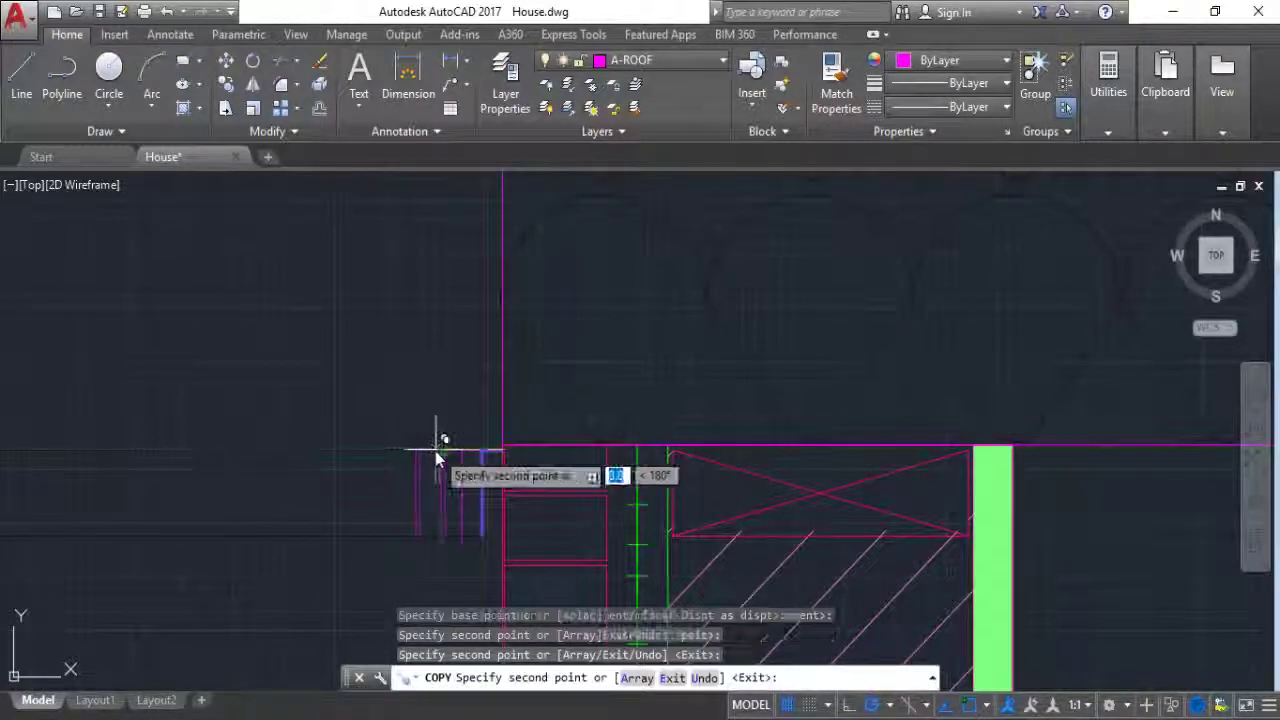
click(402, 455)
click(359, 455)
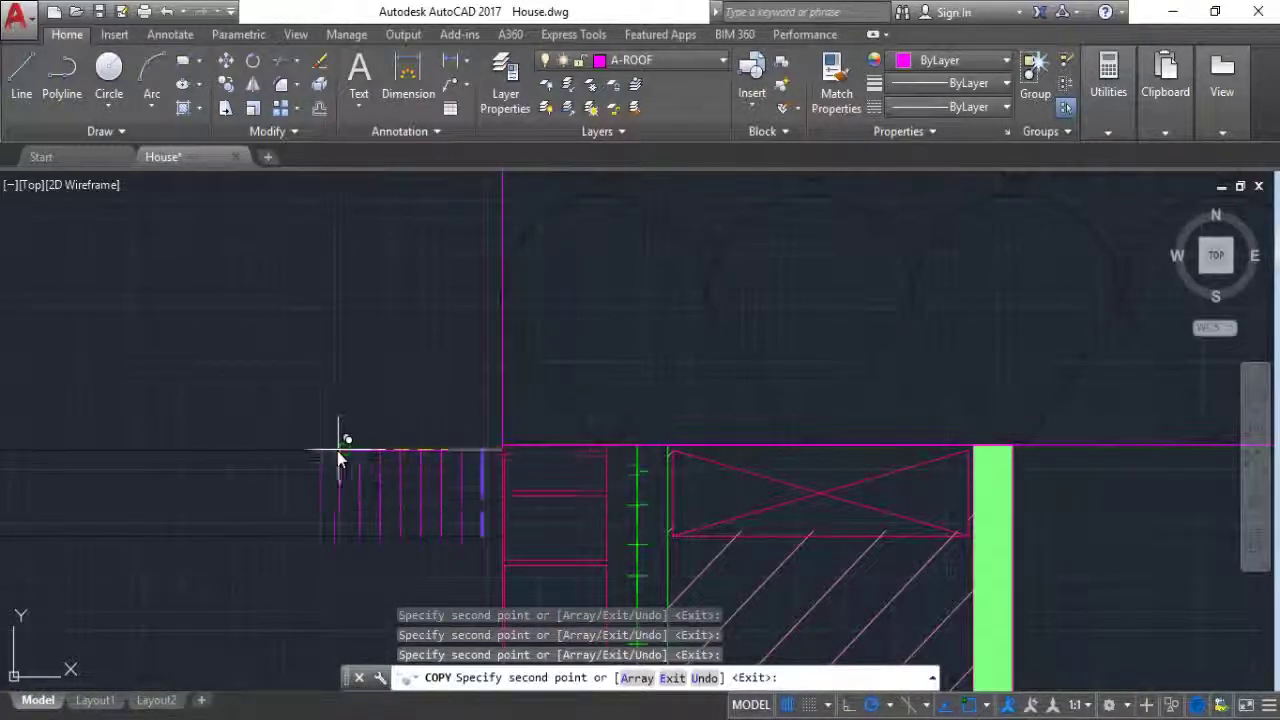
click(338, 451)
click(318, 449)
click(280, 452)
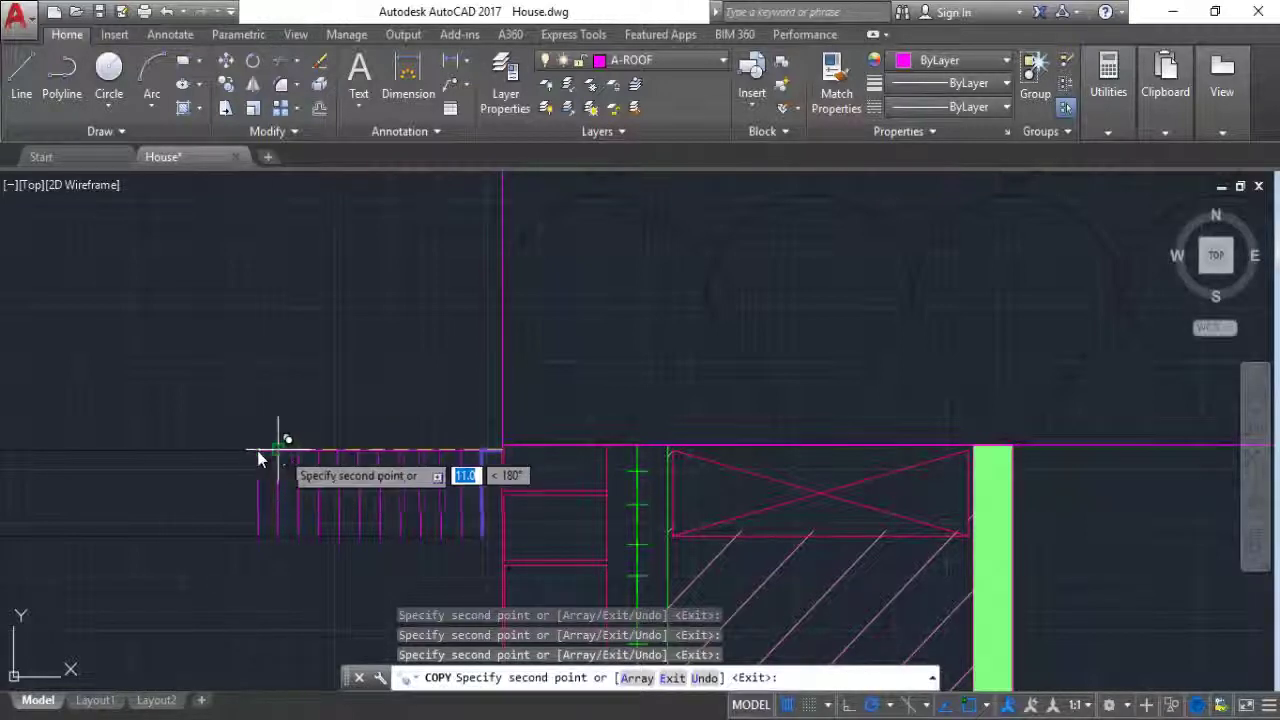
click(255, 452)
click(232, 452)
click(210, 455)
click(196, 455)
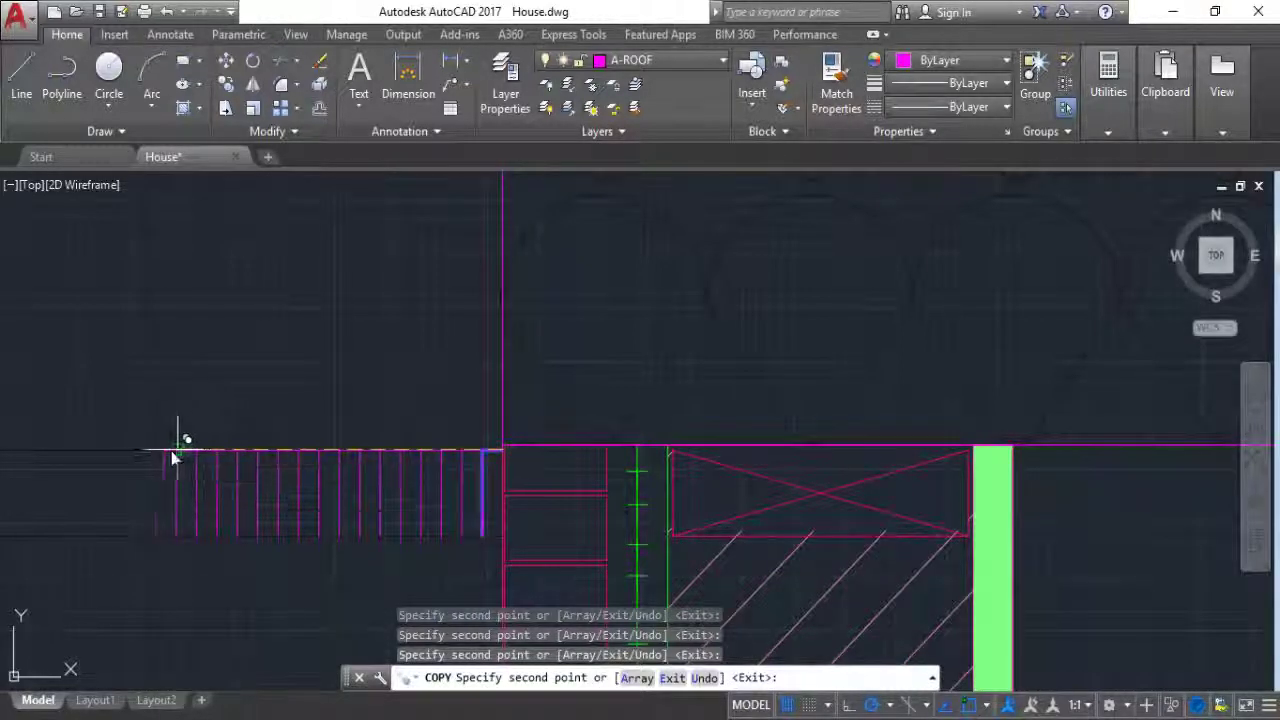
click(175, 455)
click(155, 455)
click(135, 455)
key(Escape)
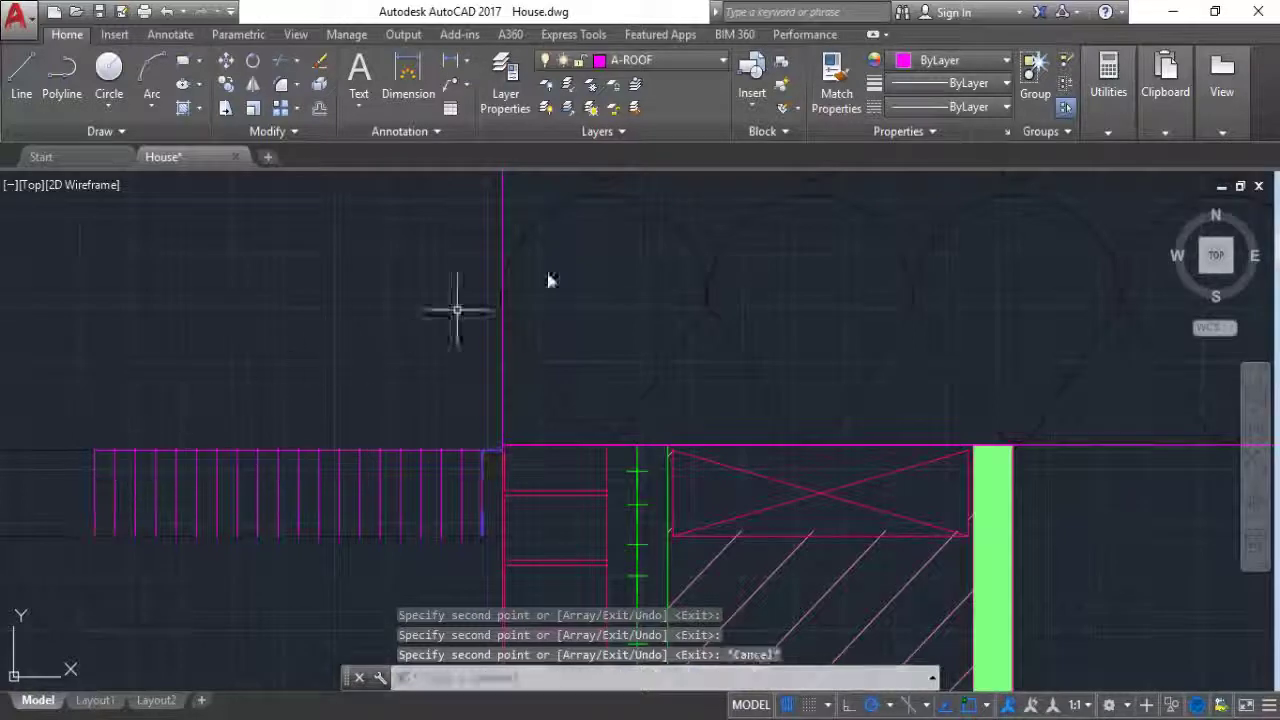
Step: Restyle all the new vertical lines to match the horizontal soffit line with Match Properties
click(836, 80)
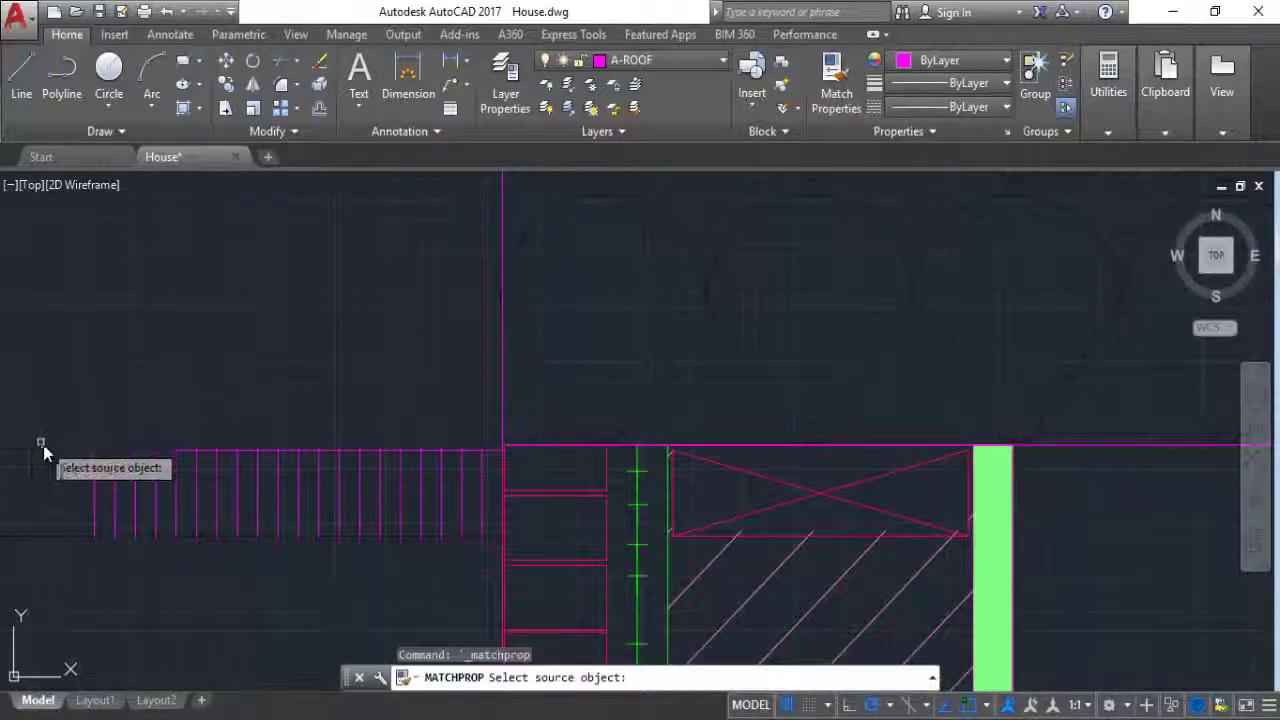
click(40, 448)
drag(483, 560, 133, 410)
click(133, 410)
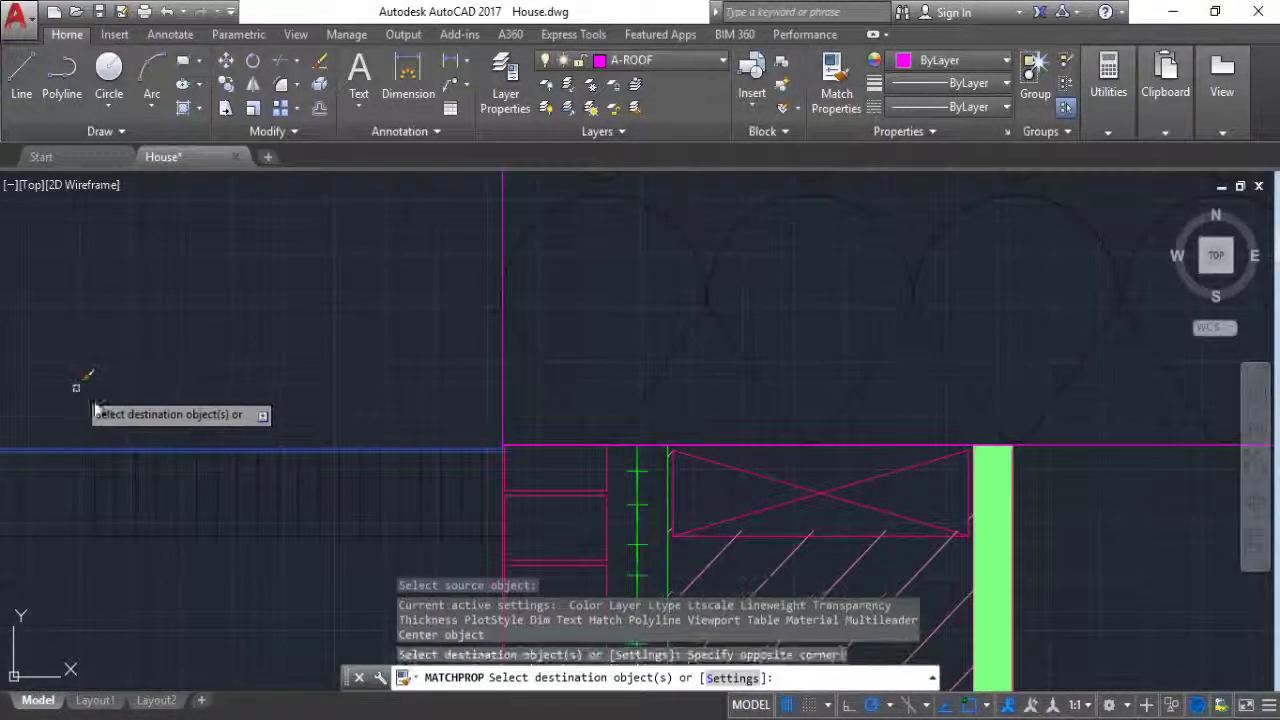
key(Escape)
scroll(320, 370, down, 3)
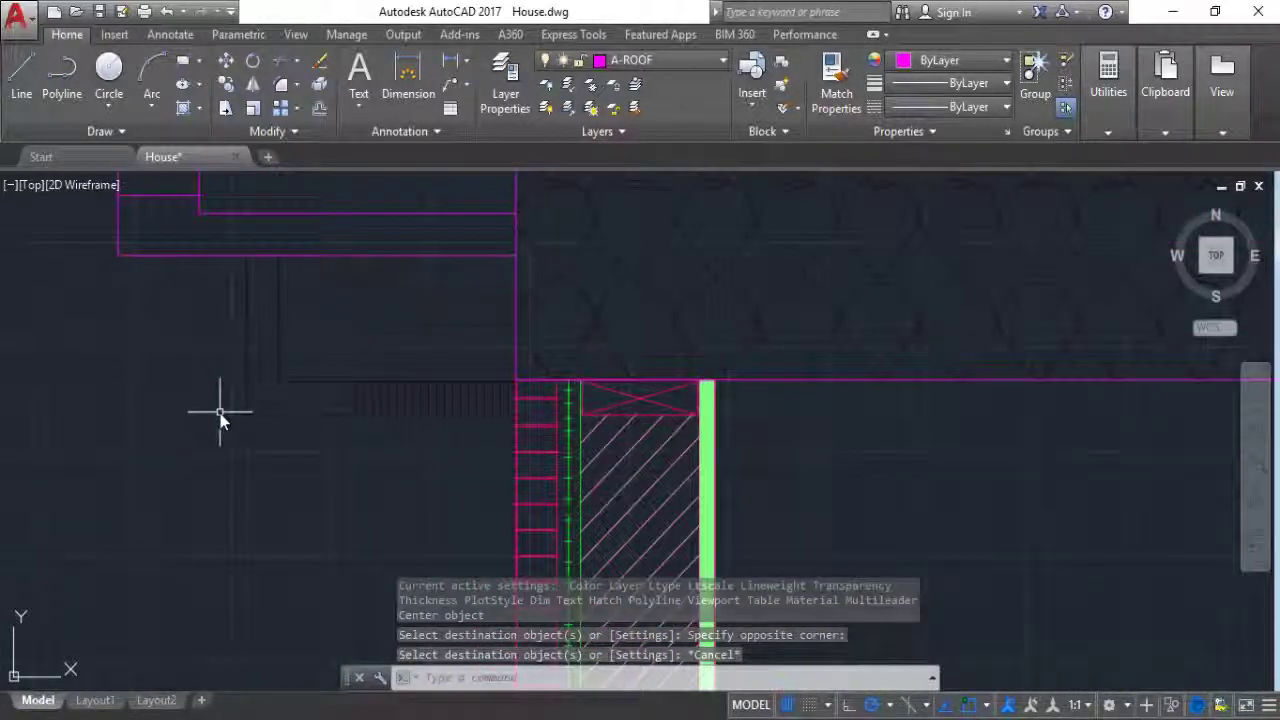
Step: Zoom around the magenta roof's rafters and eave blocking, ending with the full house elevation visible
scroll(243, 505, down, 2)
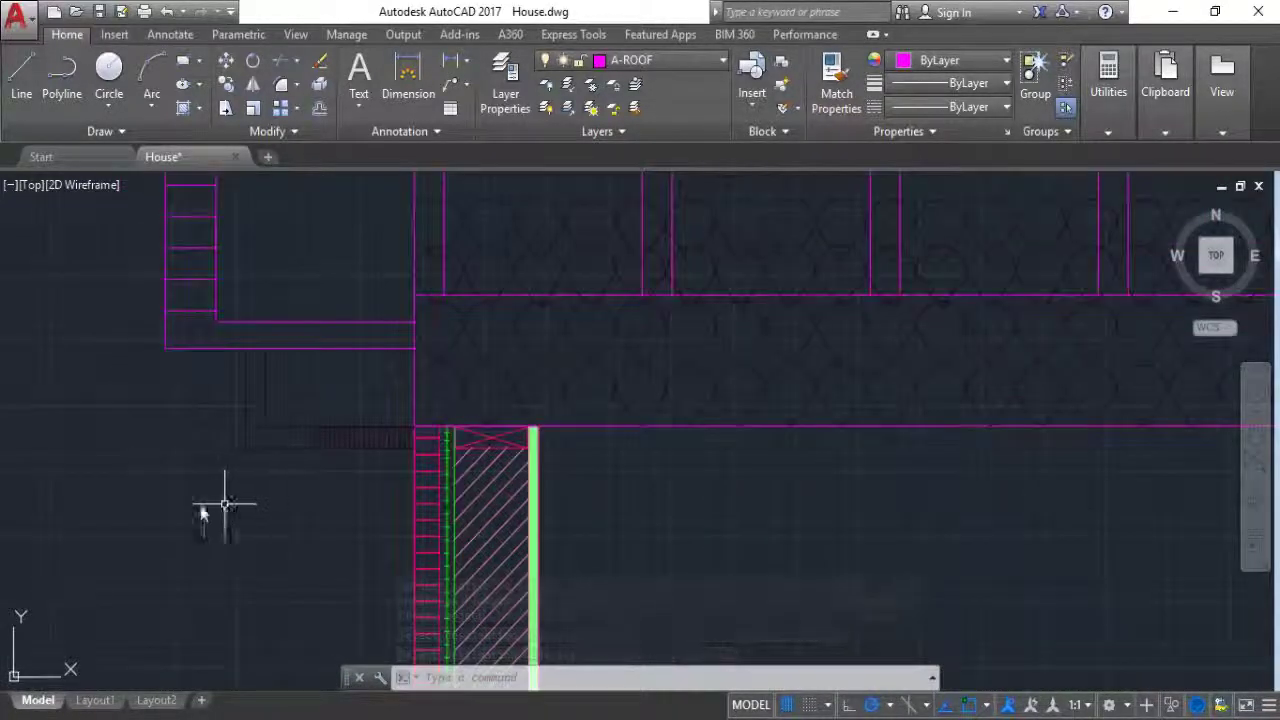
scroll(200, 508, down, 2)
scroll(162, 506, down, 2)
scroll(159, 506, down, 2)
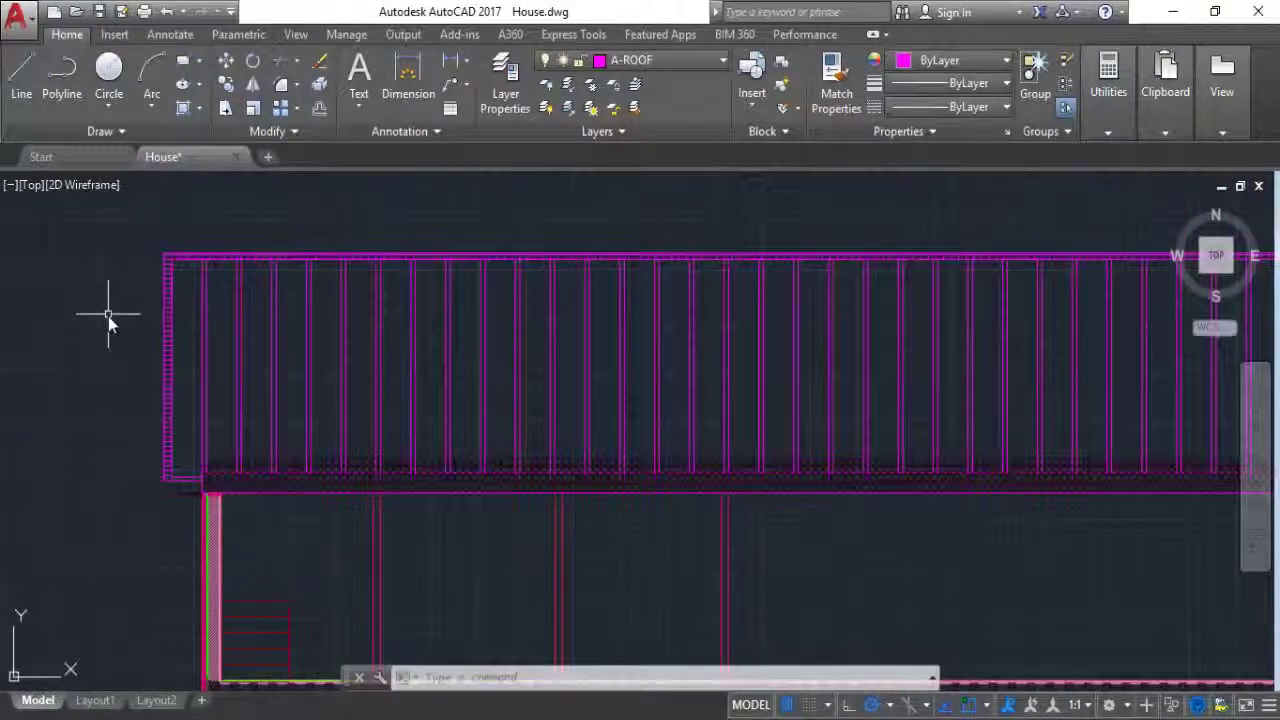
scroll(72, 375, down, 4)
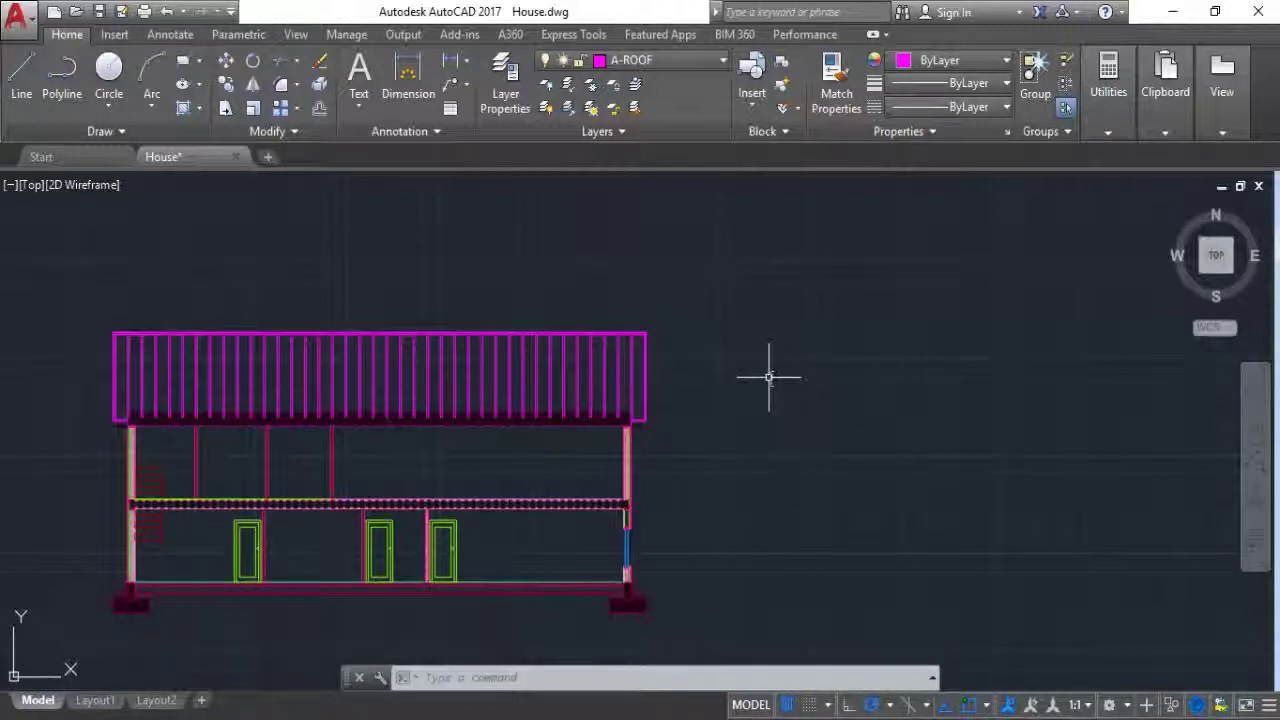
scroll(48, 632, up, 6)
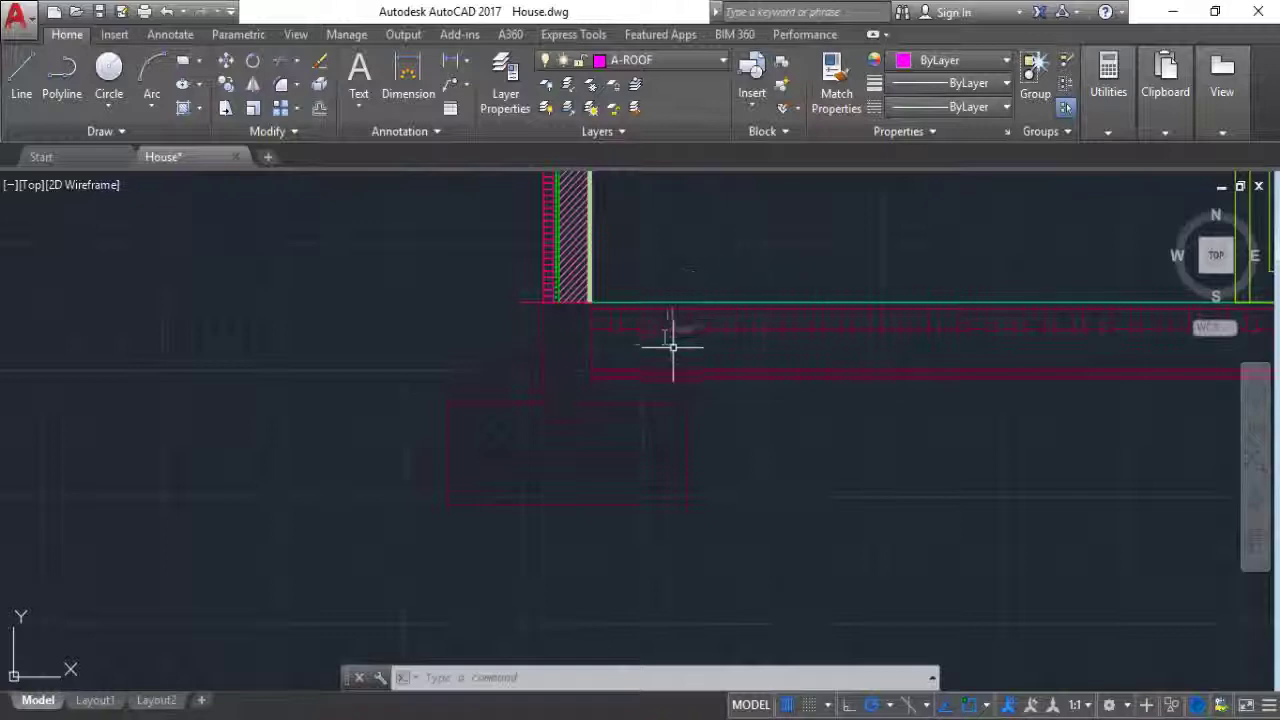
scroll(470, 400, down, 3)
scroll(450, 415, up, 2)
scroll(477, 397, up, 2)
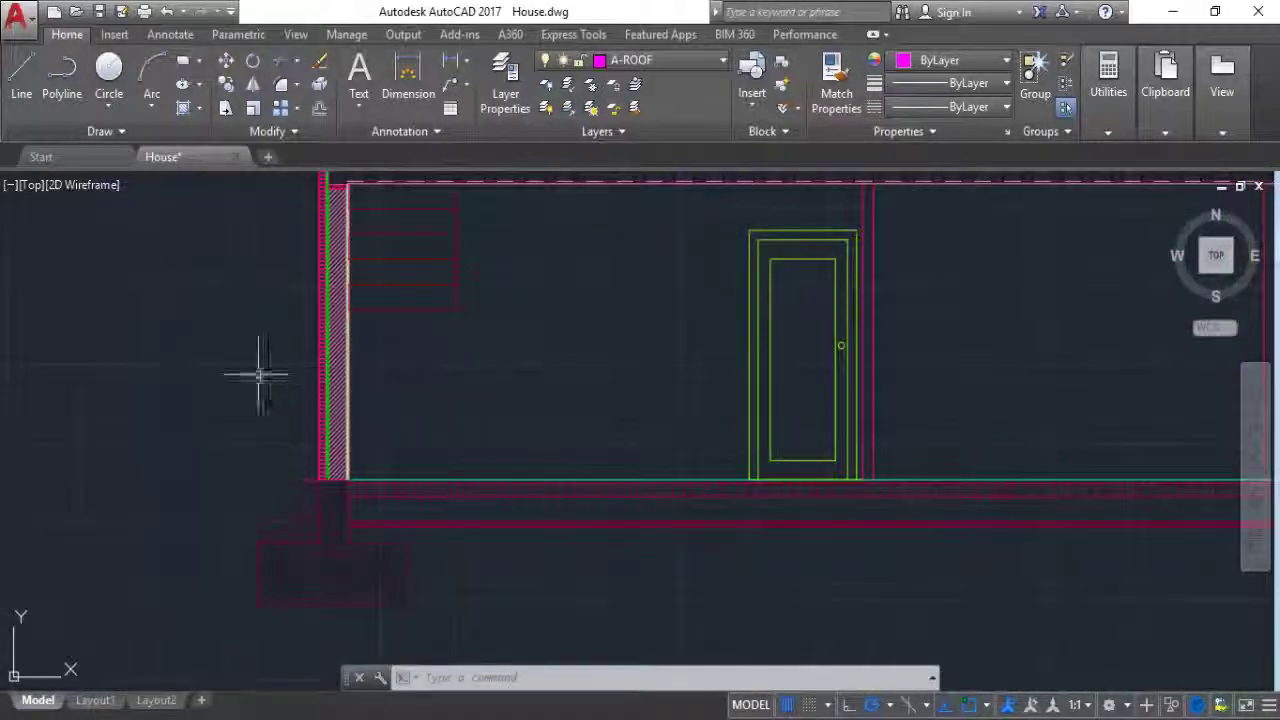
scroll(400, 350, up, 2)
scroll(451, 343, up, 3)
scroll(38, 420, down, 6)
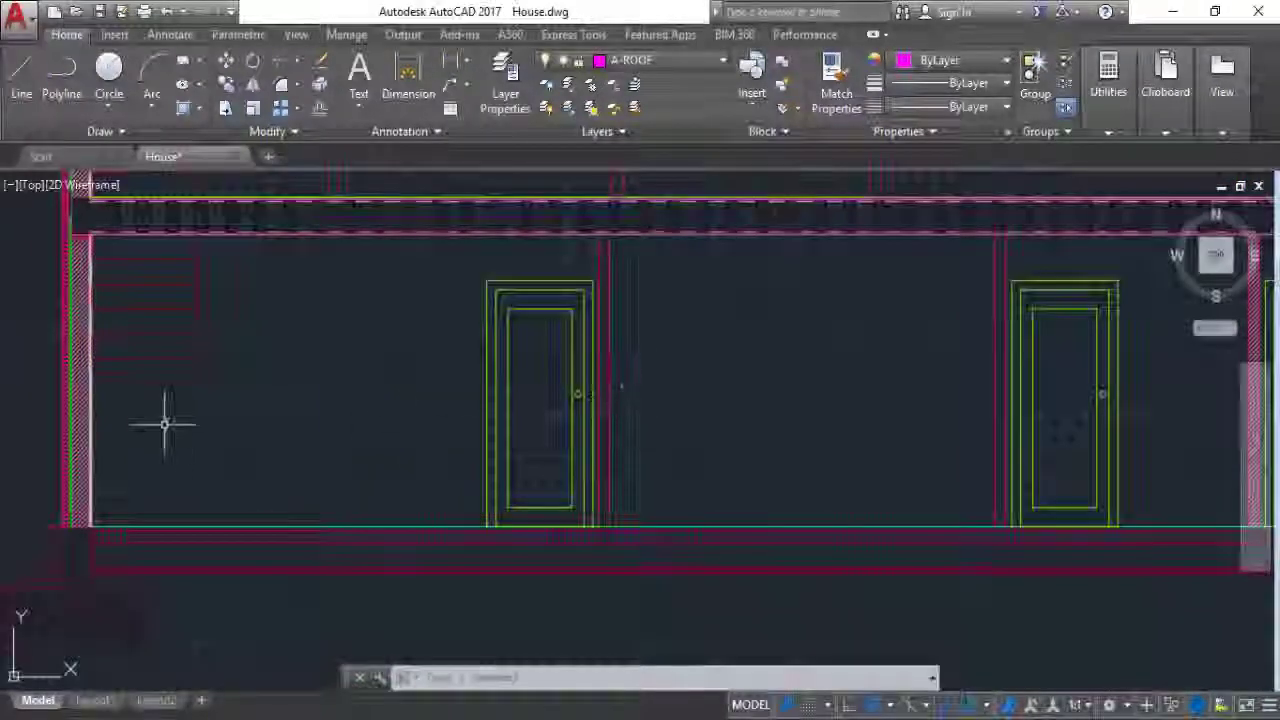
scroll(503, 337, down, 3)
scroll(571, 400, up, 5)
scroll(635, 325, up, 3)
scroll(549, 500, down, 2)
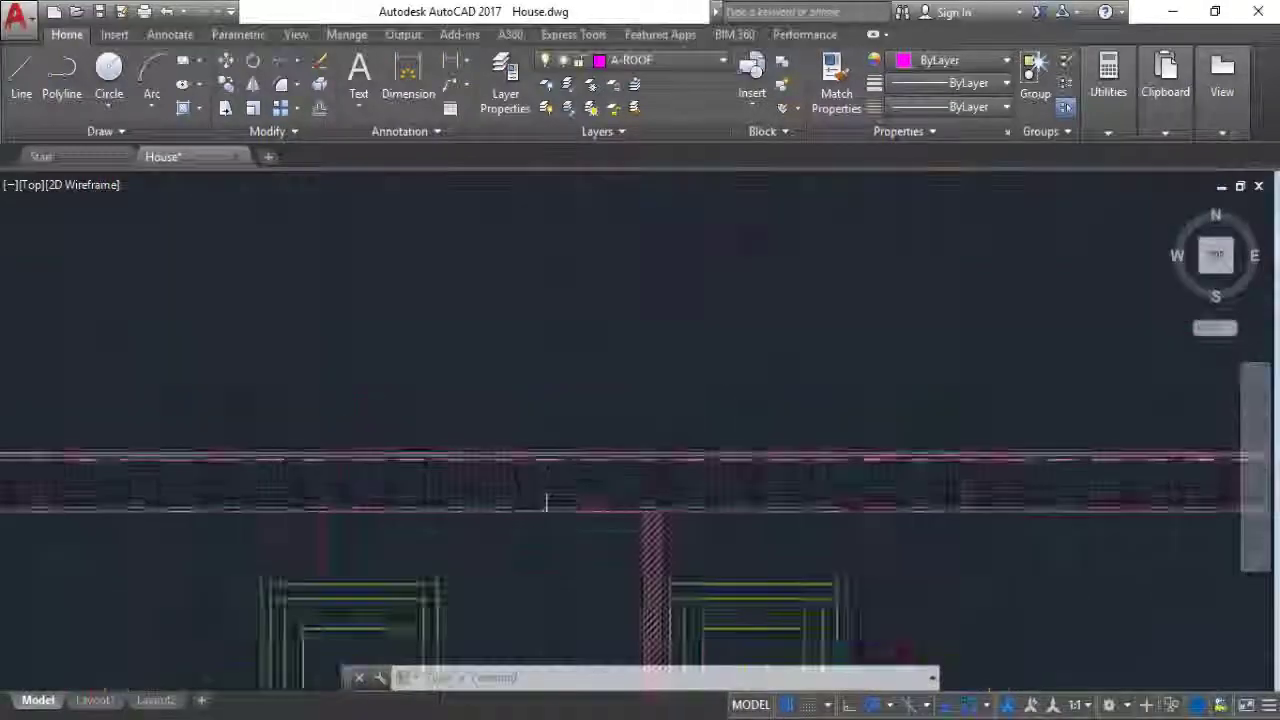
scroll(537, 491, down, 2)
scroll(549, 514, up, 3)
scroll(670, 550, up, 2)
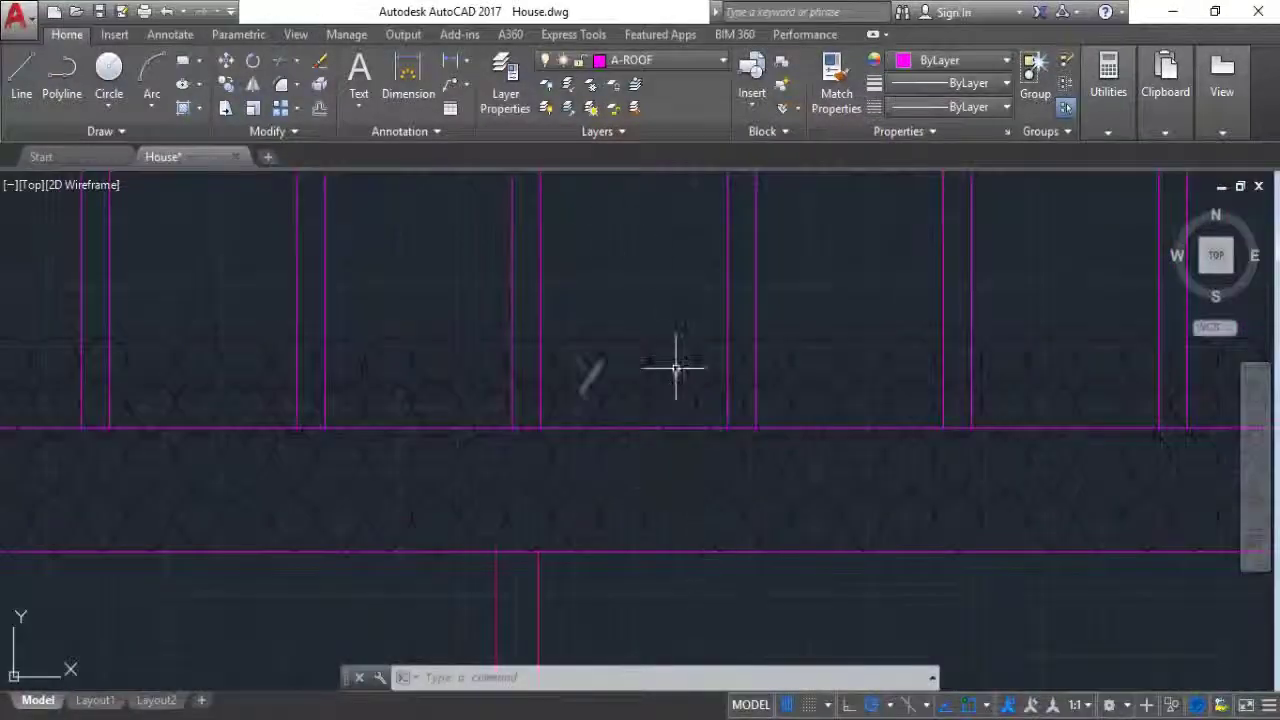
scroll(668, 350, down, 2)
scroll(655, 390, down, 3)
scroll(620, 410, up, 5)
scroll(34, 423, down, 1)
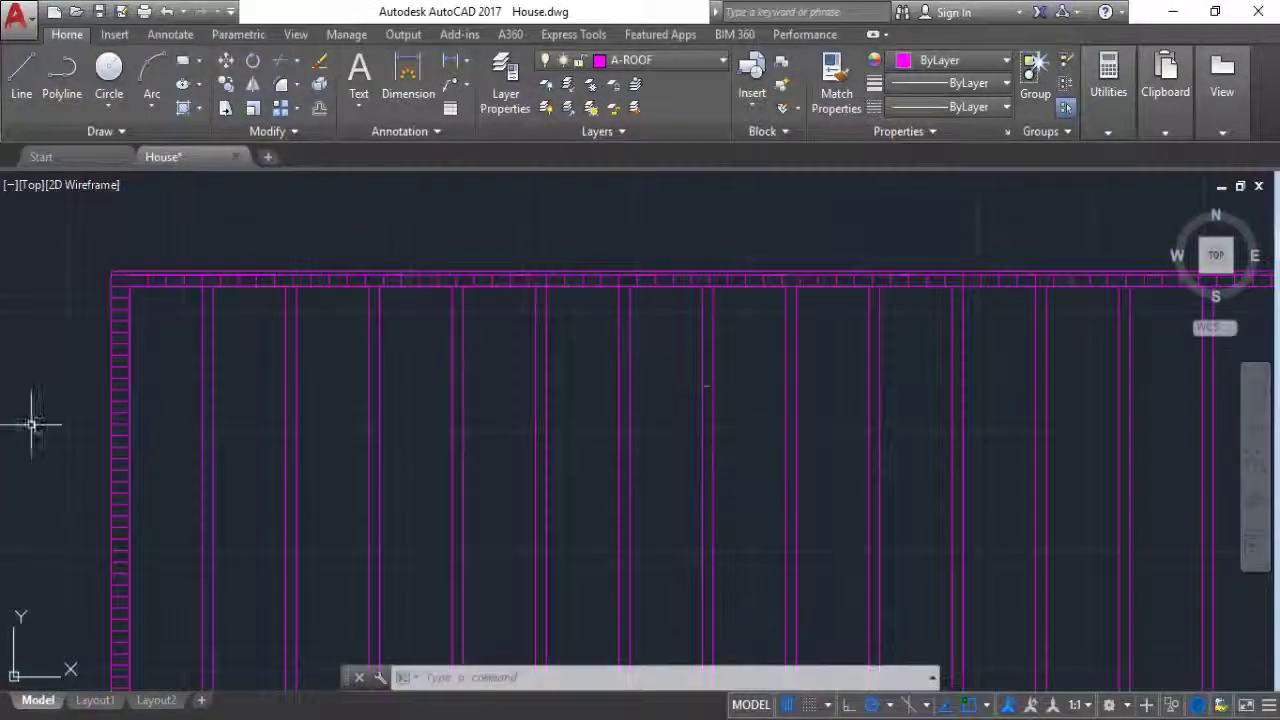
scroll(400, 423, down, 2)
scroll(240, 280, down, 2)
scroll(325, 460, down, 2)
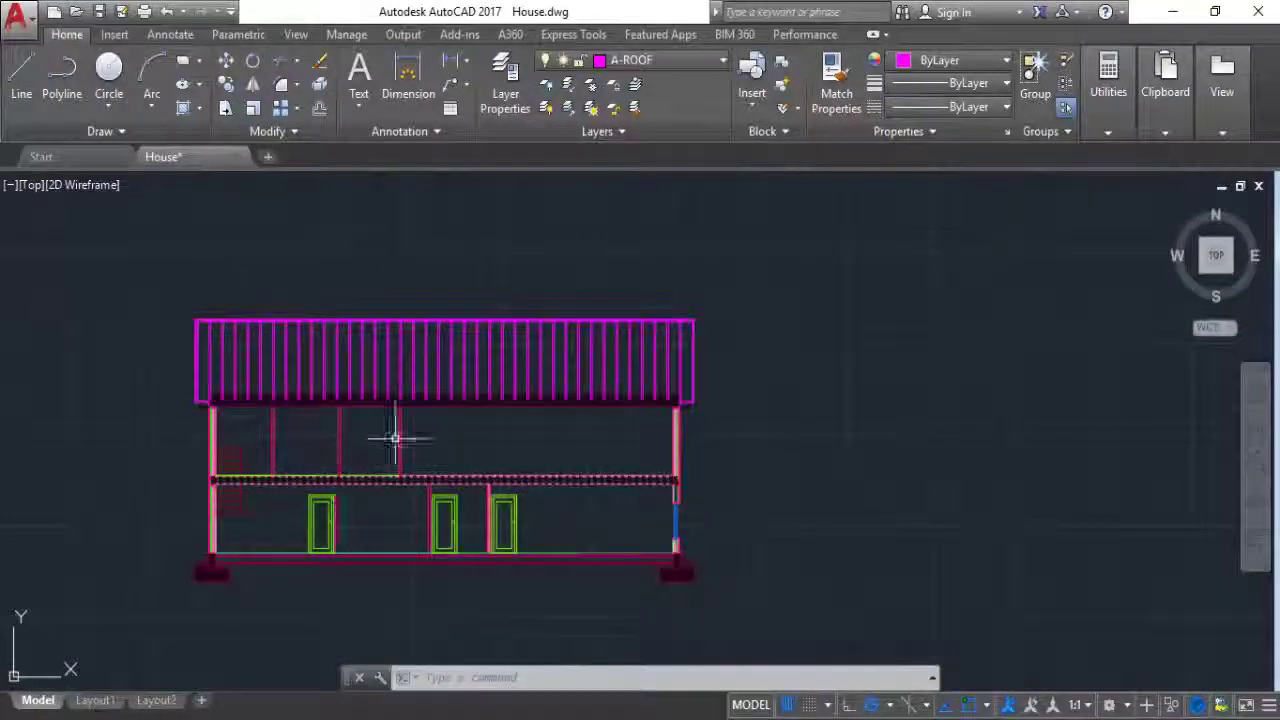